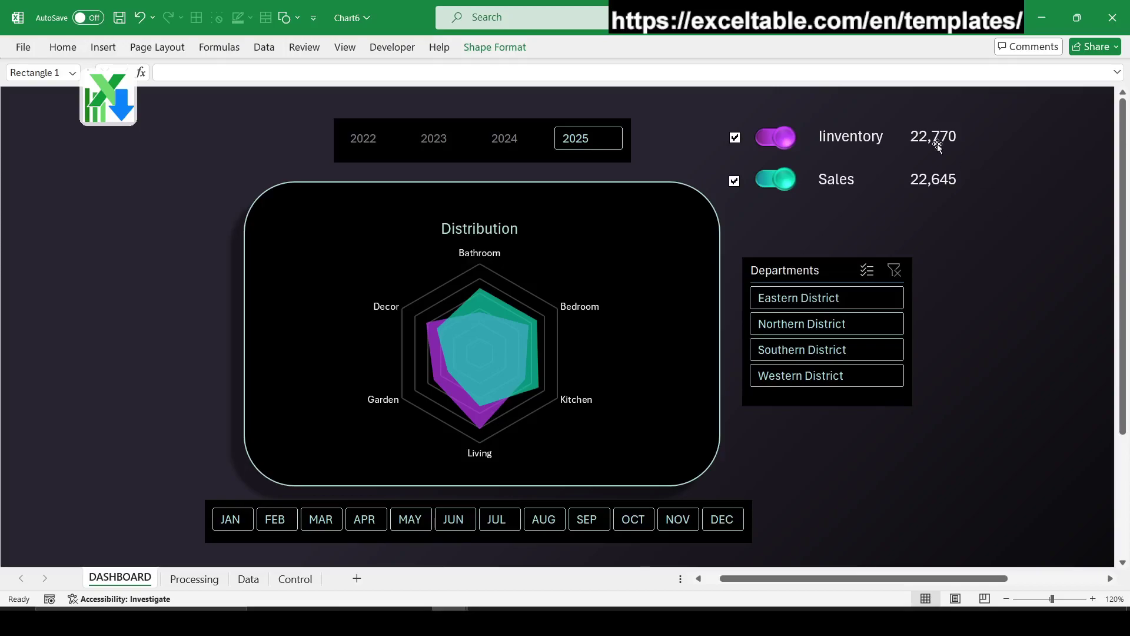
- Toggle the Inventory and Sales series off and back on in the radar chart
click(783, 138)
click(779, 146)
click(786, 181)
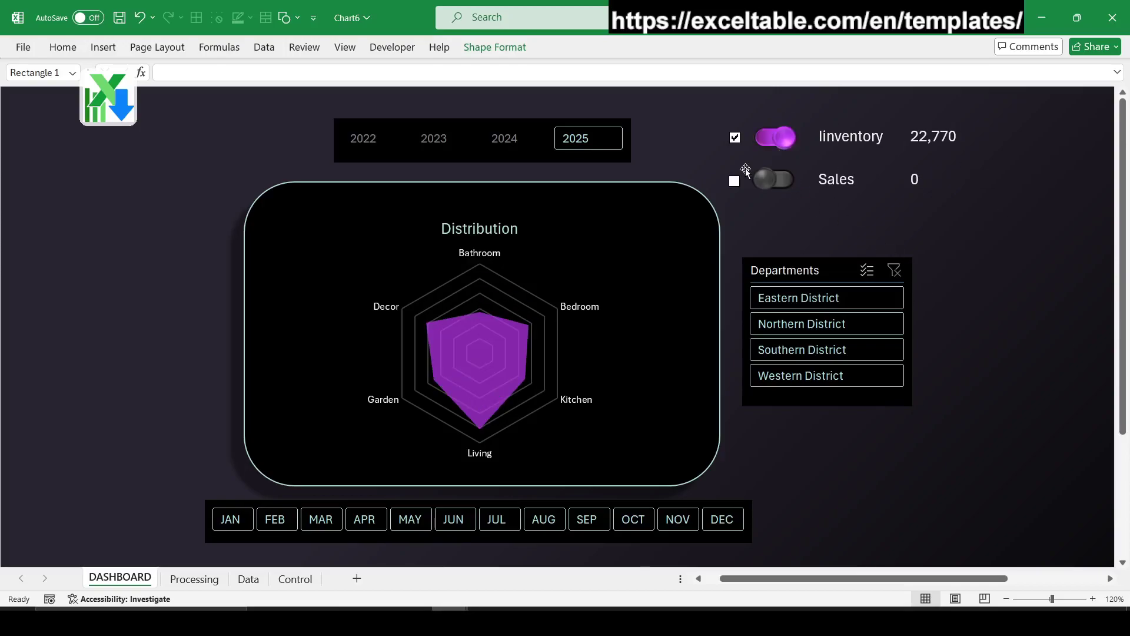
click(774, 180)
- Filter the year slicer to 2023, then 2022, and the months to FEB, JUN, AUG, then APR–JUL
click(514, 143)
click(446, 139)
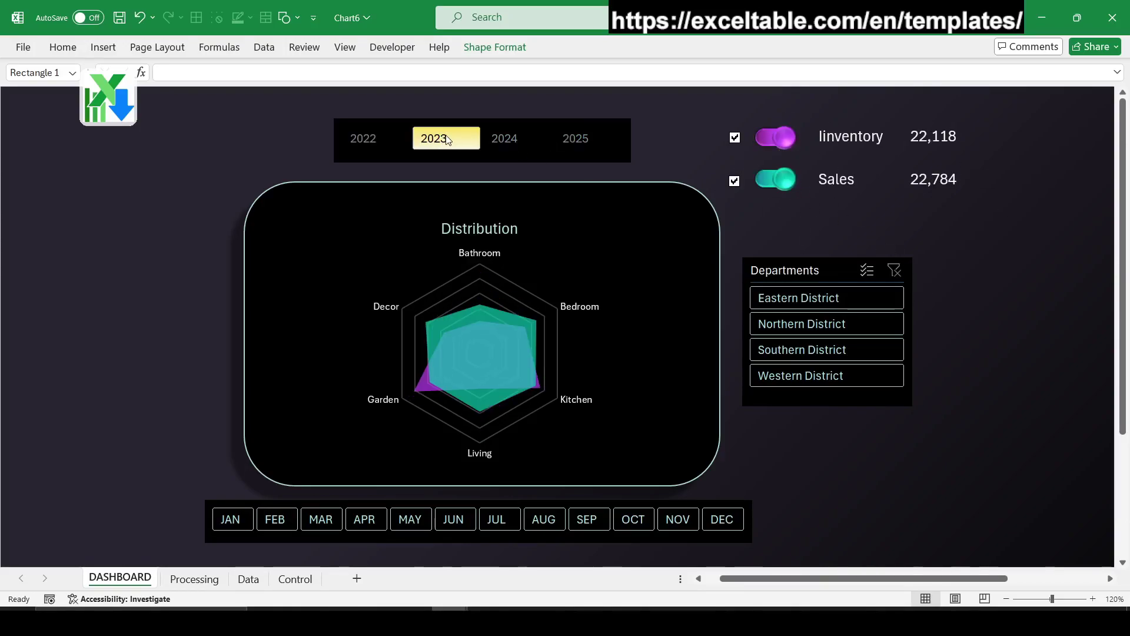
click(365, 138)
click(275, 519)
click(454, 519)
click(543, 519)
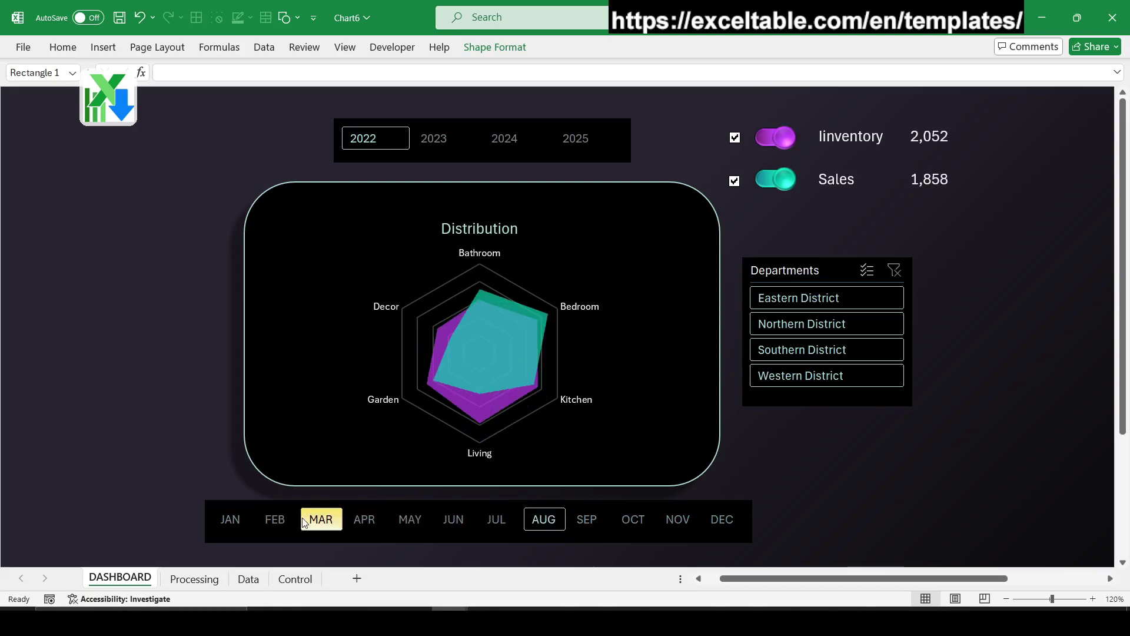
drag(365, 519, 496, 520)
- Filter departments to Southern, Eastern, then Northern plus Southern District, toggling Sales meanwhile
click(802, 350)
click(785, 188)
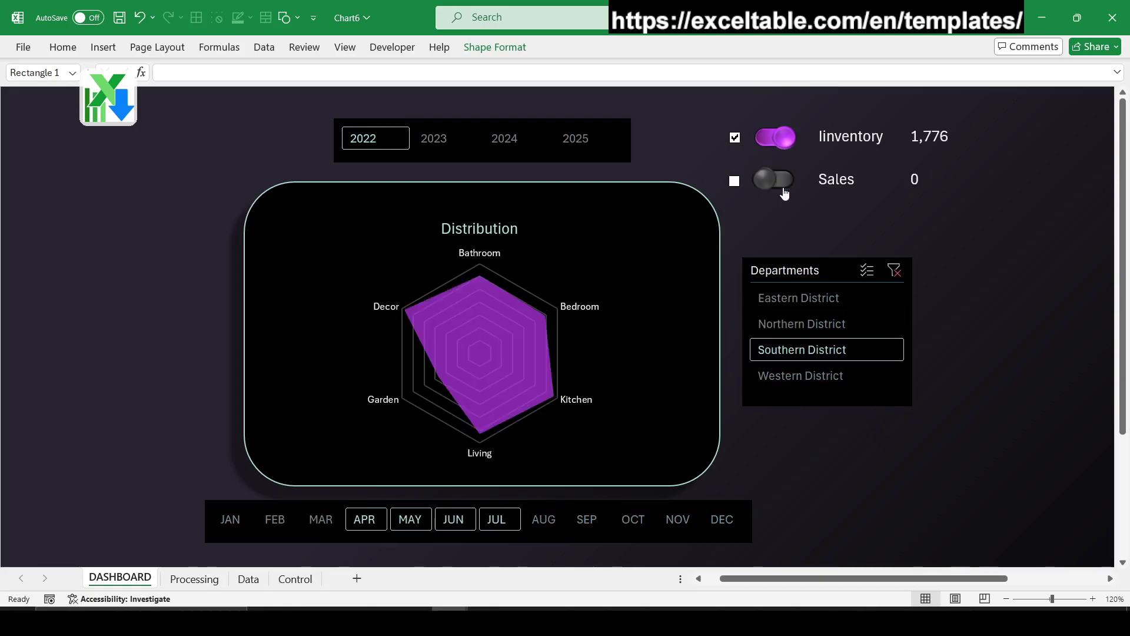
click(782, 184)
click(799, 298)
click(802, 325)
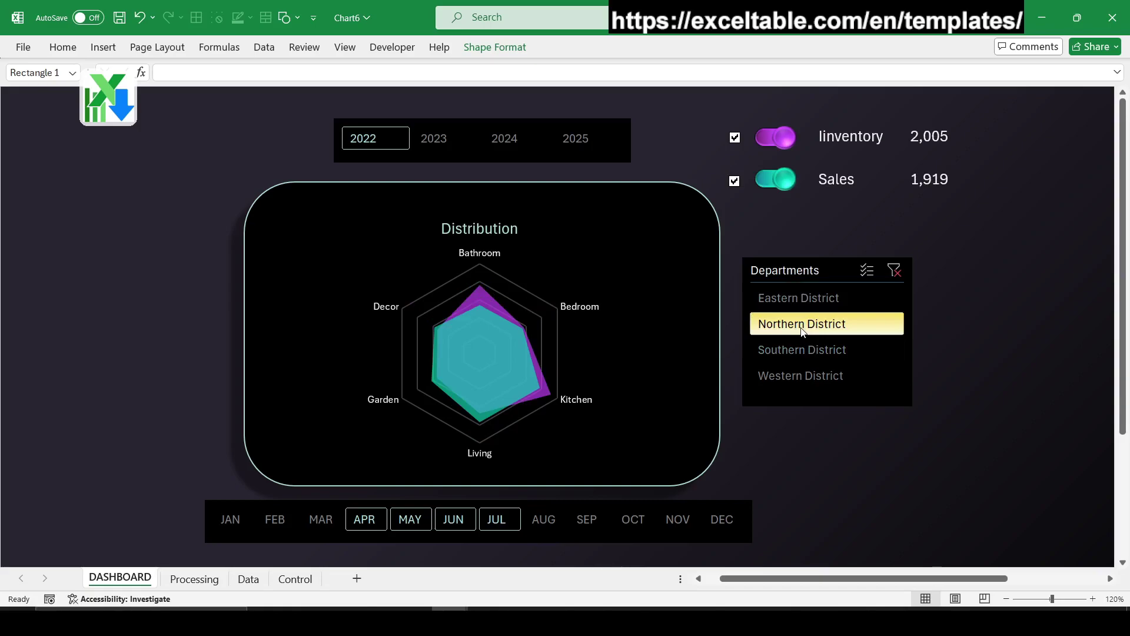
drag(802, 331, 807, 352)
- Try MAR, AUG and year 2025, then reset to all months, departments and years 2022–2025
click(321, 519)
click(544, 519)
click(574, 144)
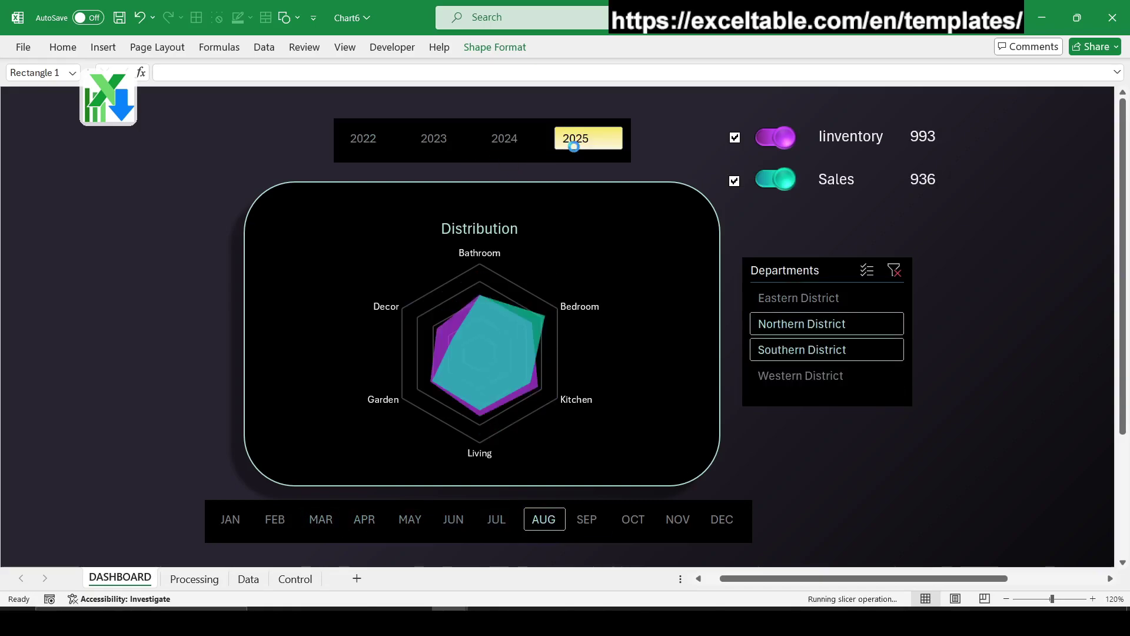
drag(231, 520, 722, 519)
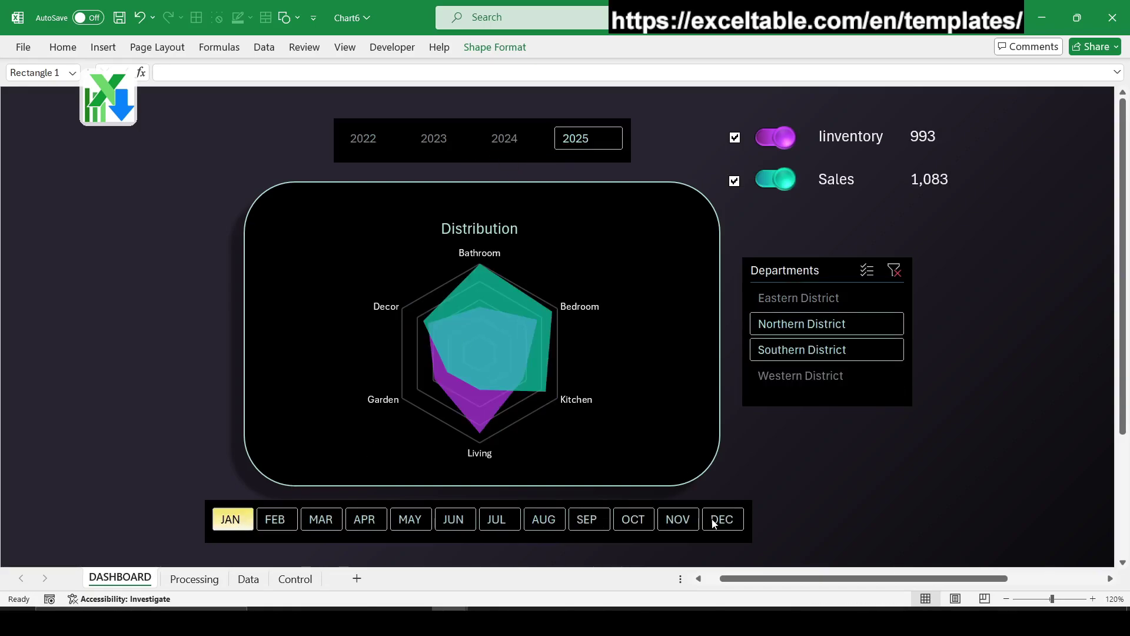
click(895, 270)
drag(363, 138, 587, 140)
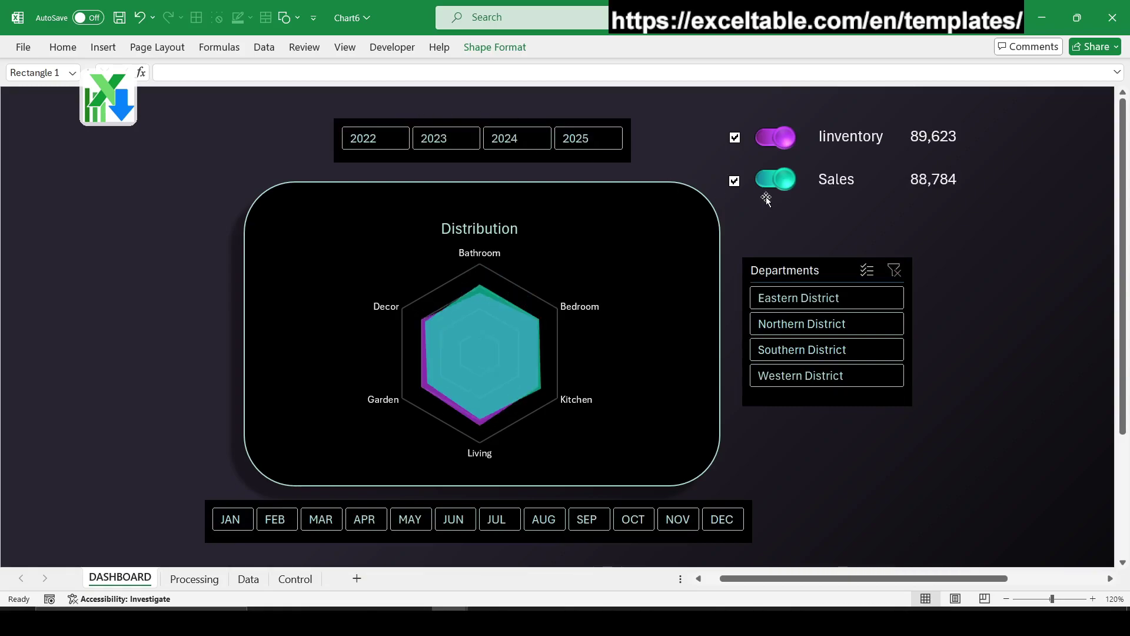
- Toggle Sales and Inventory again, then multi-select departments and drop Northern and Western Districts
click(775, 180)
click(775, 179)
click(777, 141)
click(778, 144)
click(867, 270)
click(824, 324)
click(824, 375)
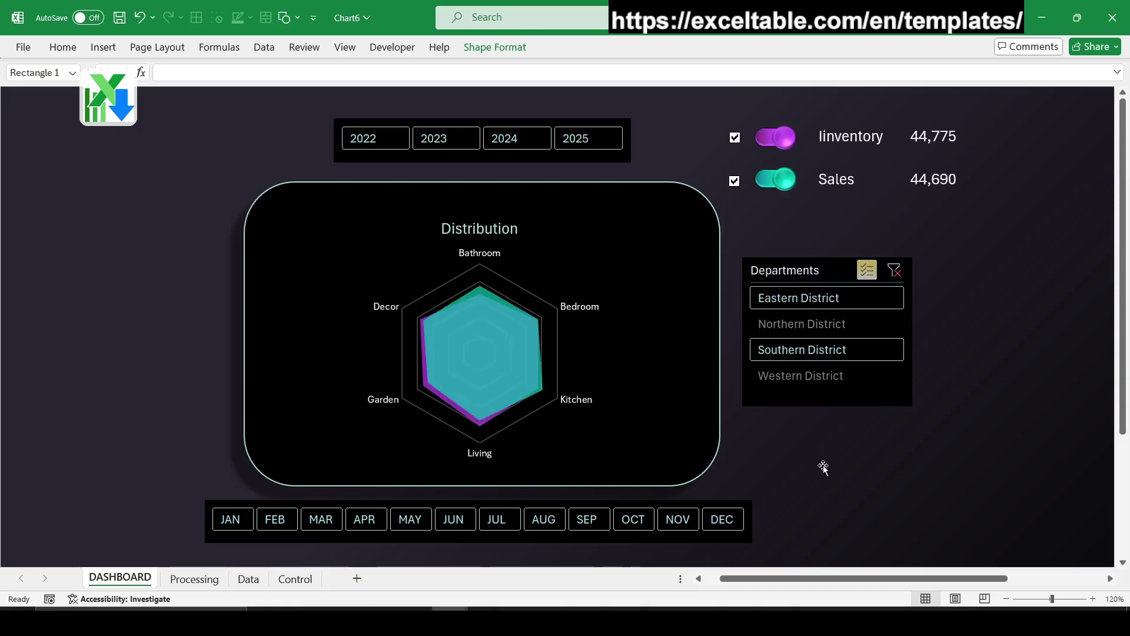
- Switch the Sales and Inventory series off and on once more
click(782, 185)
click(782, 185)
click(782, 144)
click(782, 143)
- Filter to 2025 with all four districts, then set the KPI dashboard to year 2024 and SEP
click(588, 138)
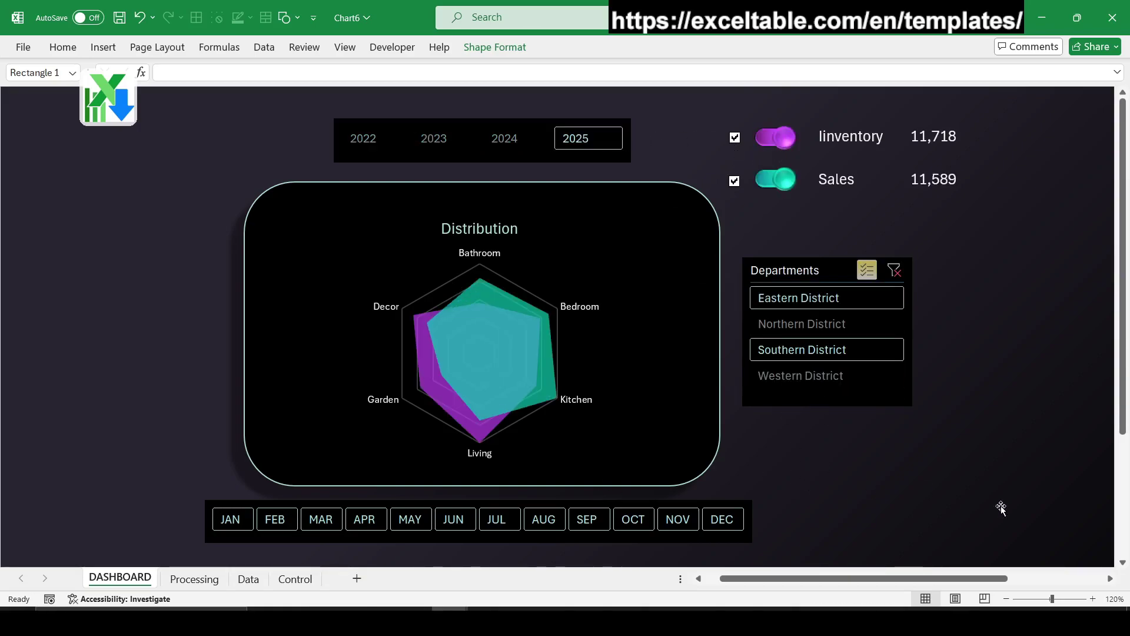
click(895, 270)
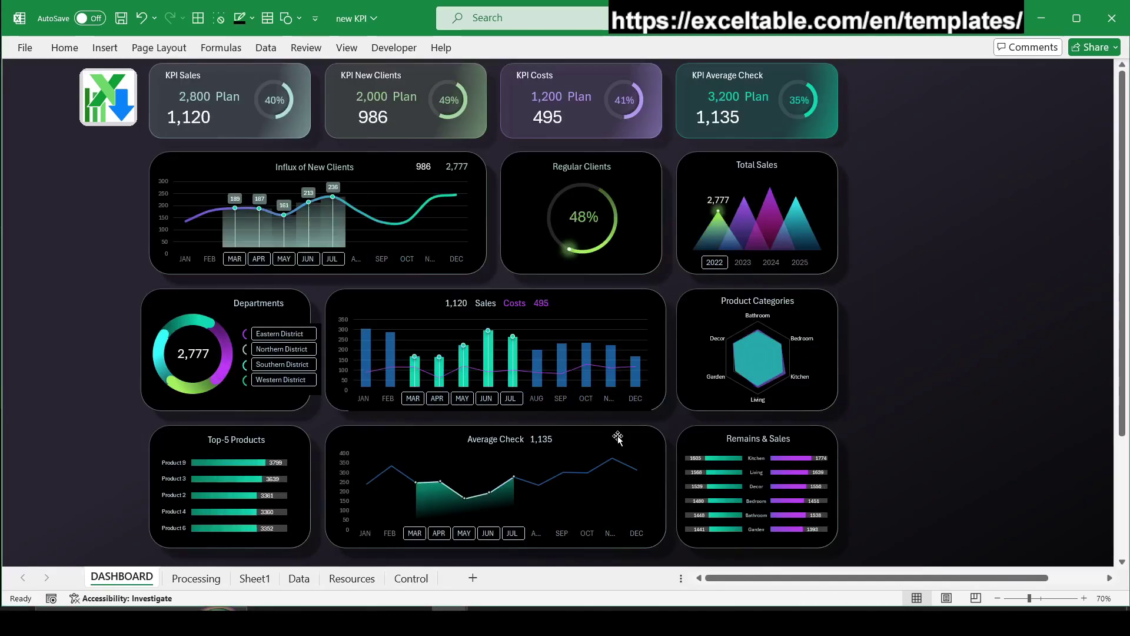
click(771, 262)
click(560, 398)
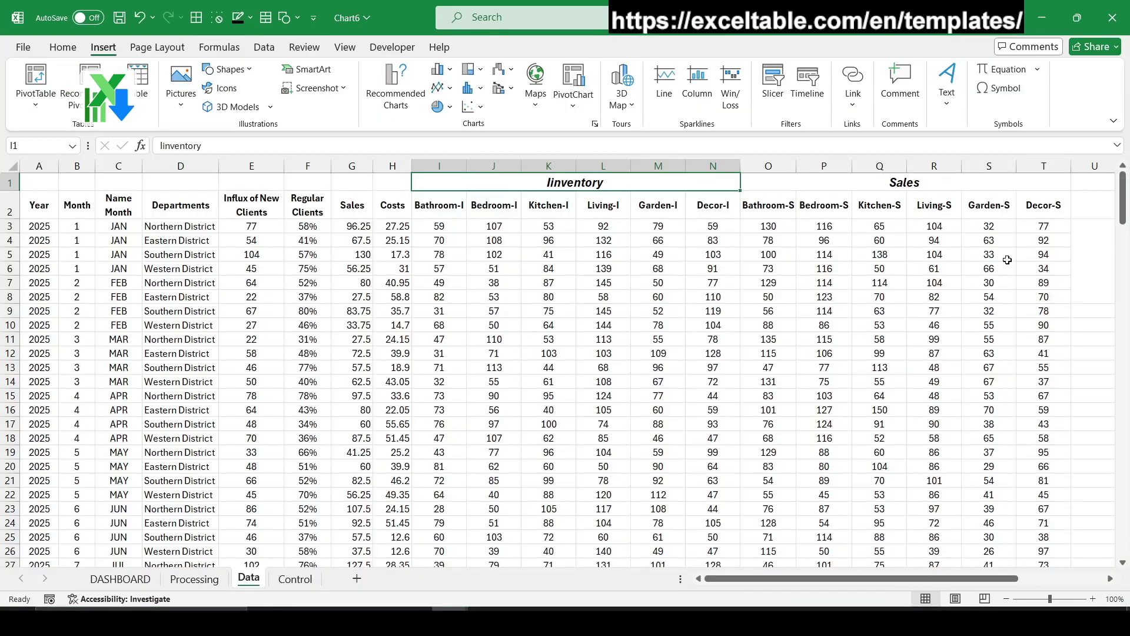
- Select the Data table A2:T194 and name it mydata in the Name Box
click(757, 182)
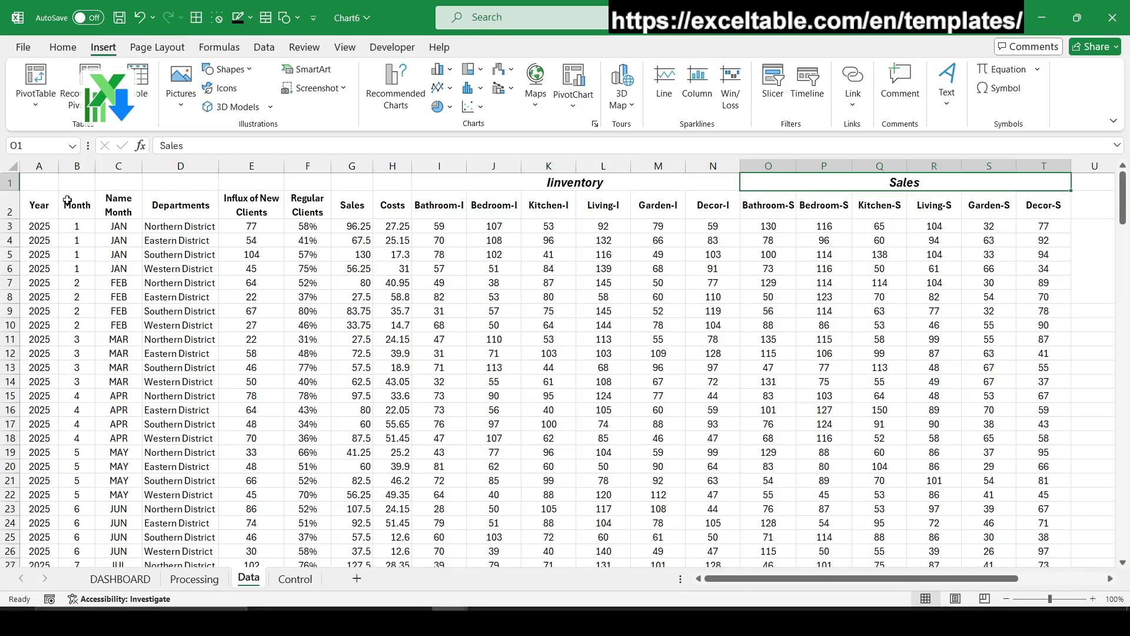
drag(47, 204, 1035, 297)
key(ctrl+shift+Down)
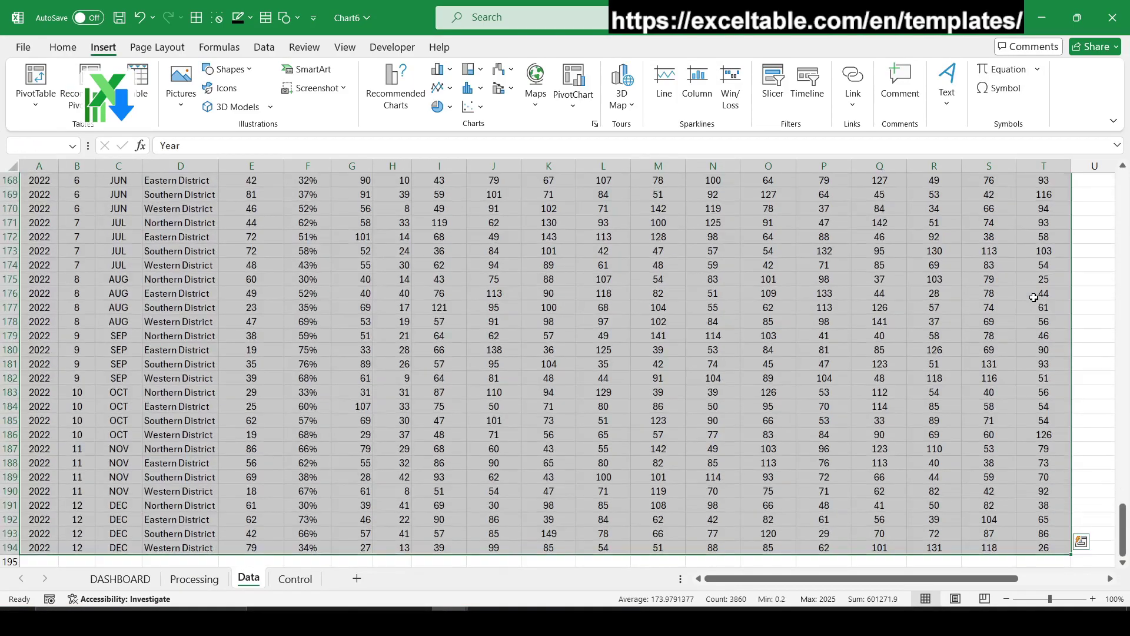
click(39, 149)
text(mydata)
key(Return)
- Verify mydata's range in the Name Manager and close it
click(219, 47)
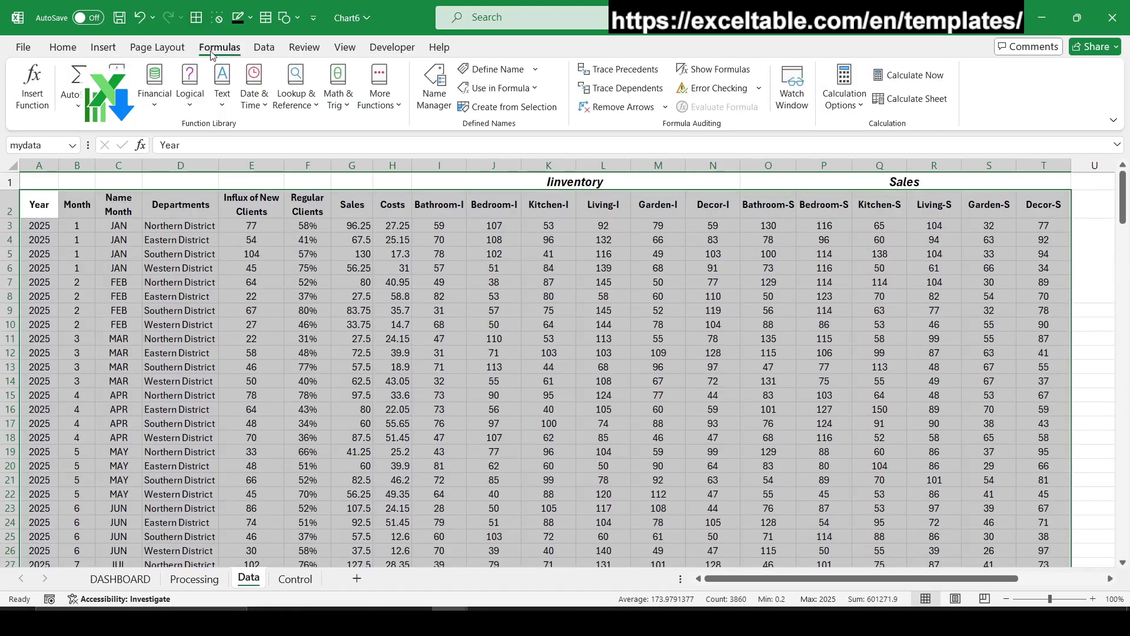
click(434, 90)
click(252, 528)
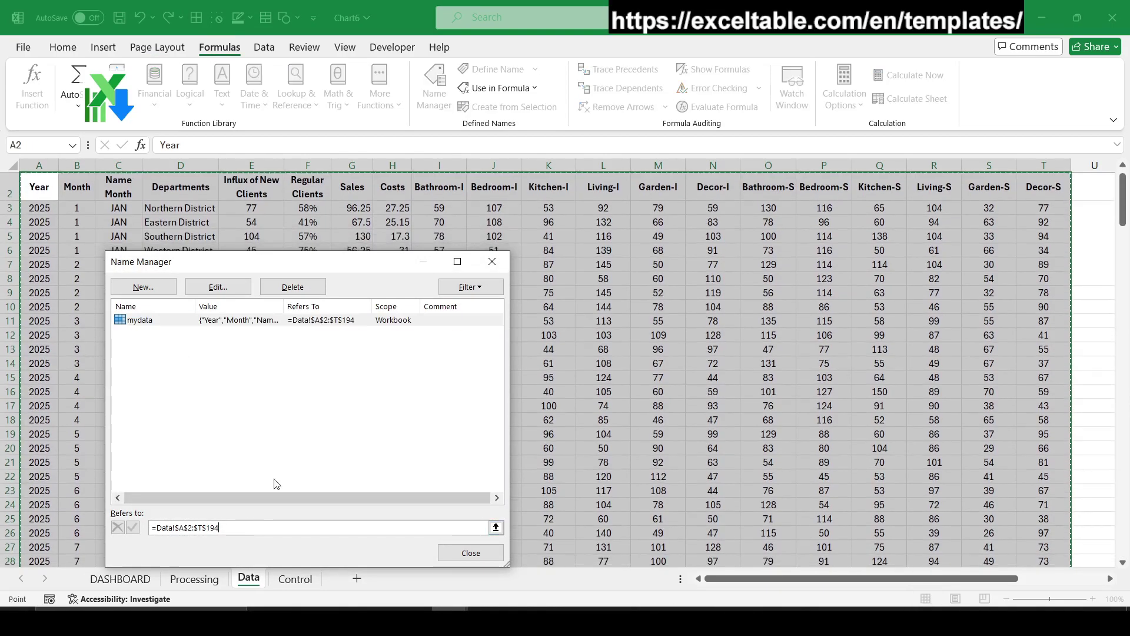
click(492, 261)
- Insert a PivotTable with source mydata placed at Control!$A$3 on the existing worksheet
click(103, 47)
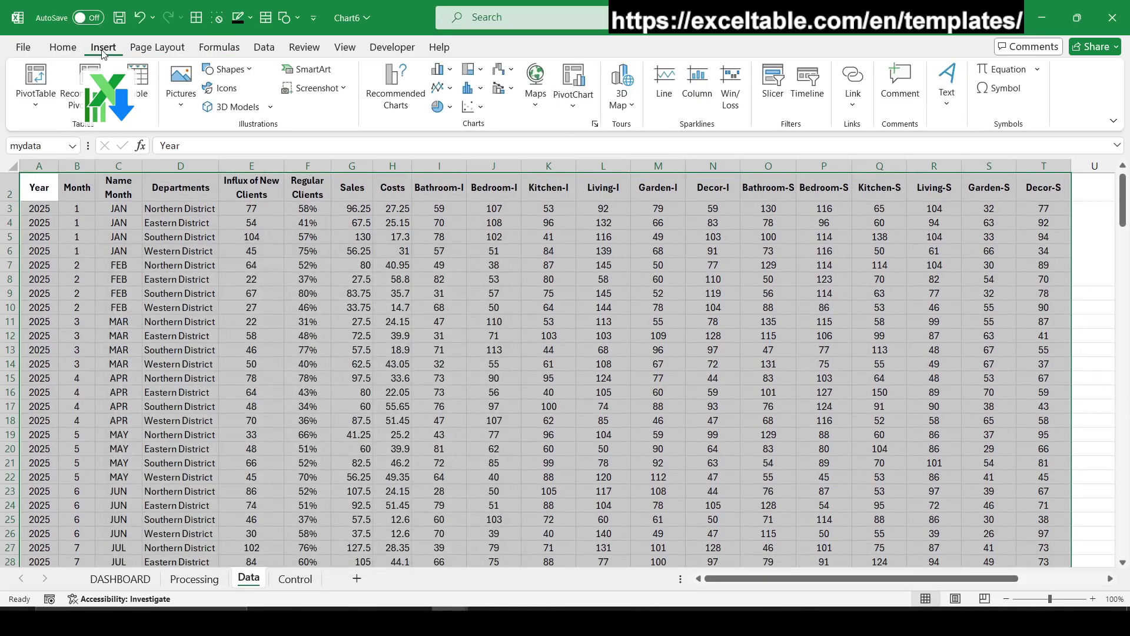
click(36, 77)
text(my)
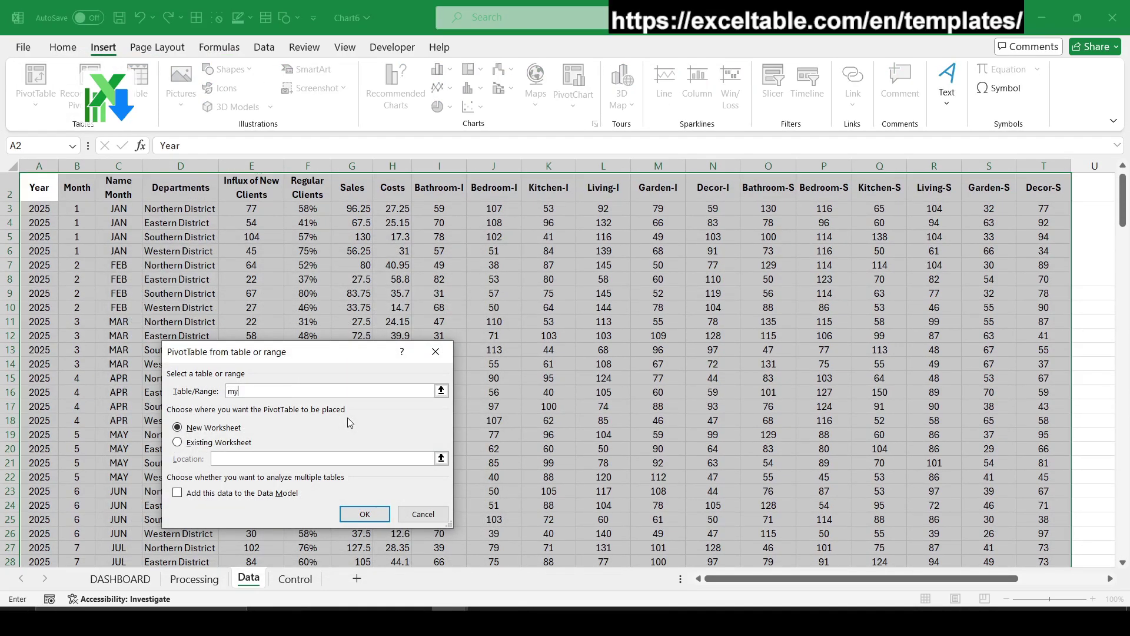
text(data)
click(230, 442)
click(441, 458)
click(294, 580)
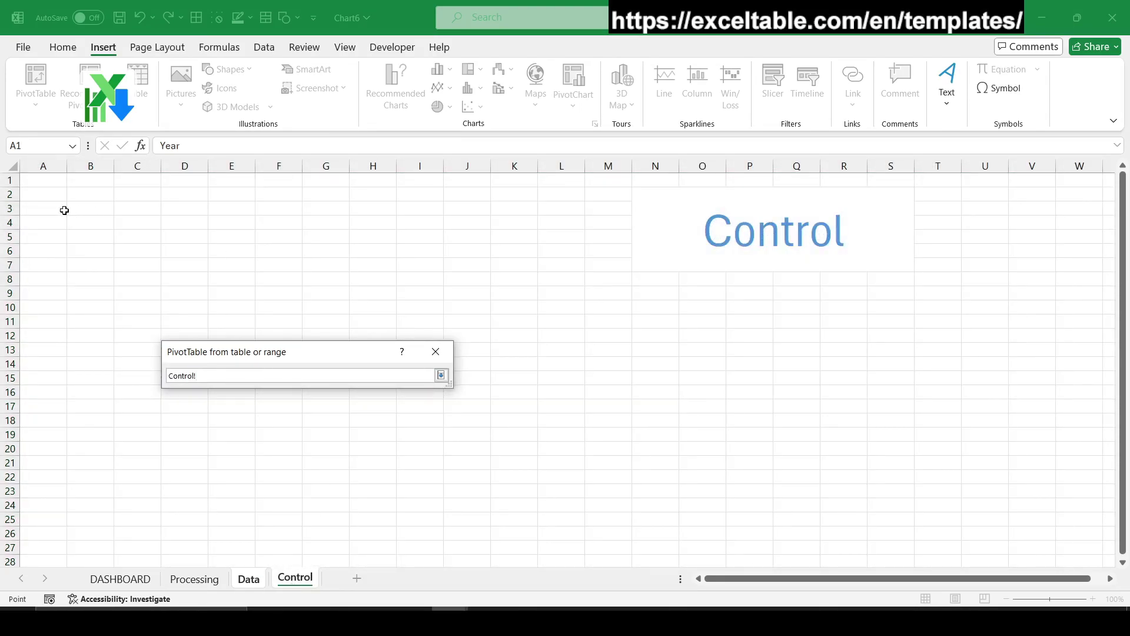
click(64, 210)
key(Return)
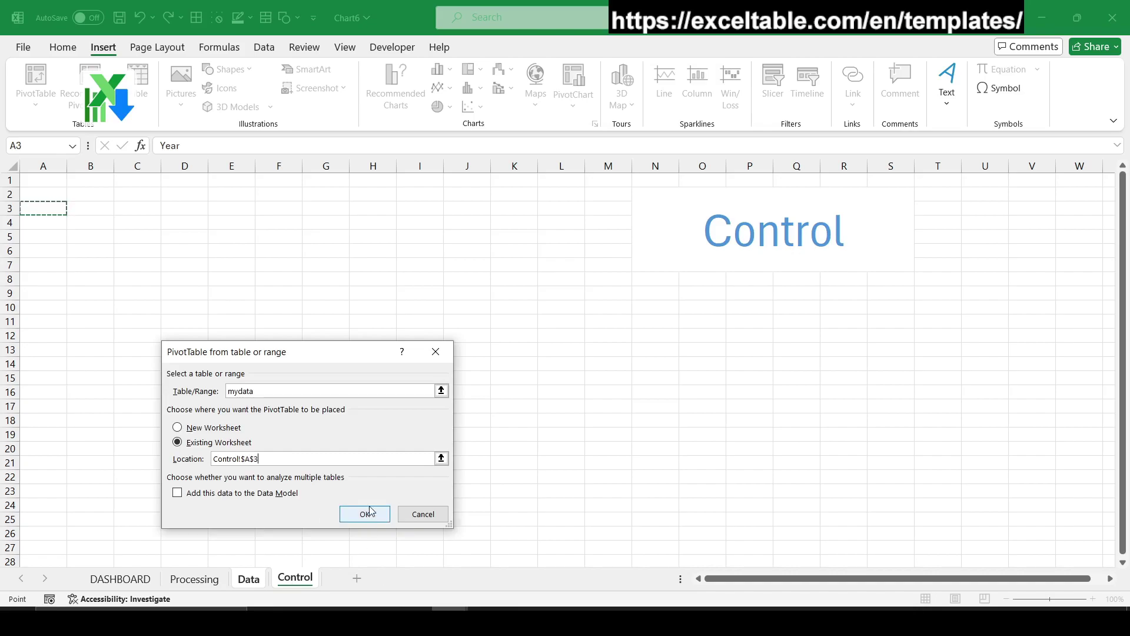
click(361, 513)
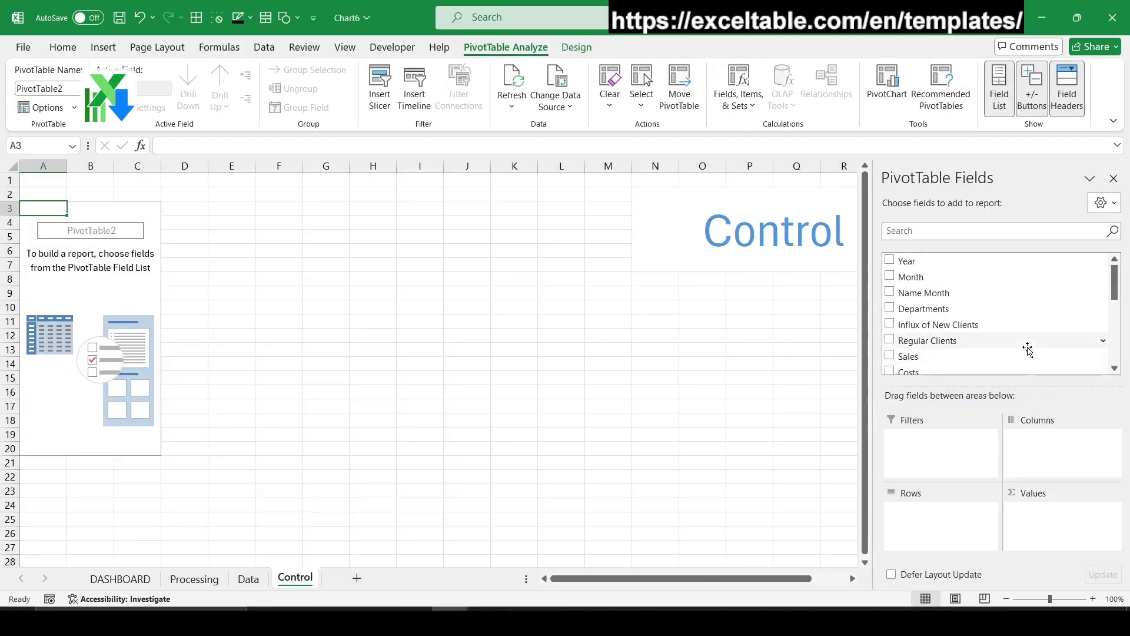
- Add the inventory fields Bathroom-I, Bedroom-I, Kitchen-I, Living-I, Garden-I and Decor-I to Values
scroll(990, 336, down, 2)
click(929, 318)
scroll(942, 320, down, 1)
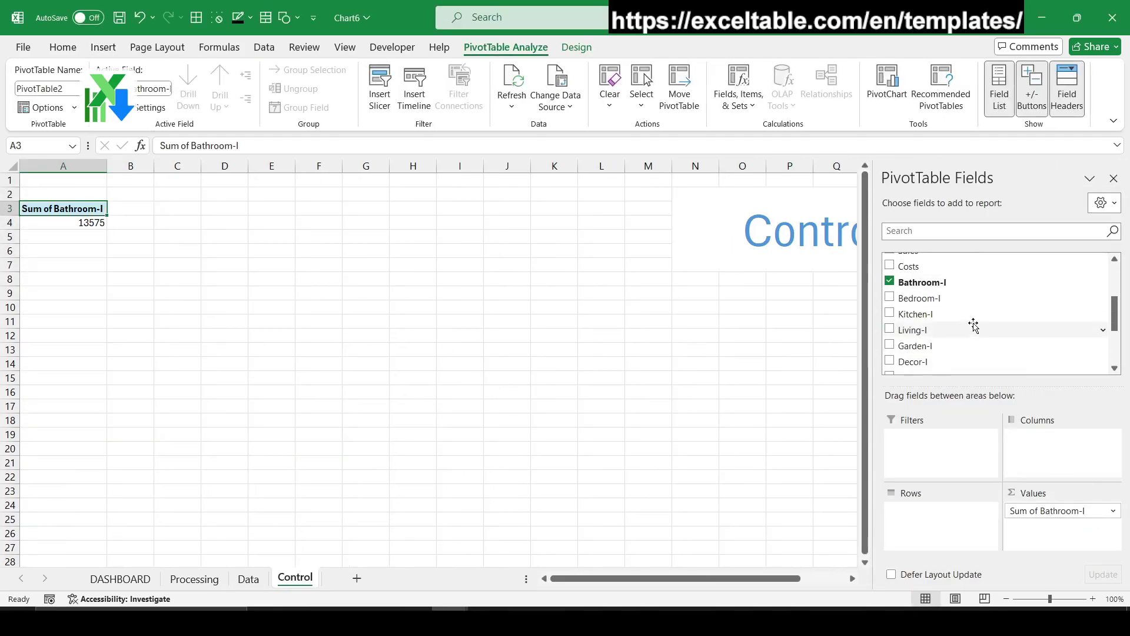
click(890, 297)
click(890, 314)
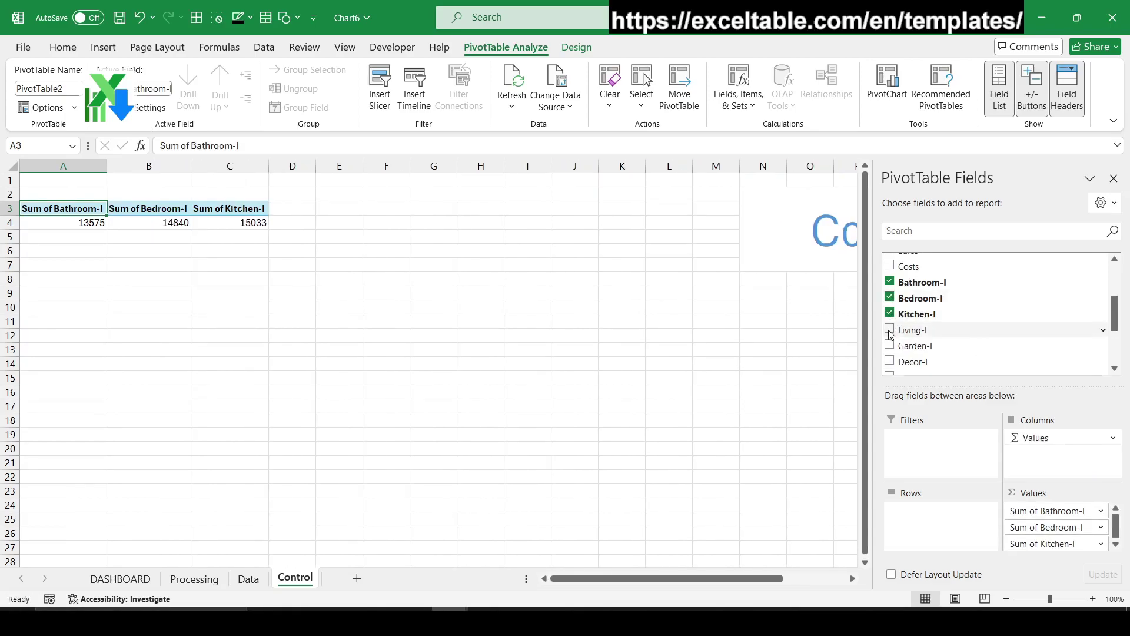
click(890, 329)
click(890, 346)
scroll(892, 331, down, 1)
click(890, 326)
- Add the sales fields Bathroom-S, Bedroom-S, Kitchen-S, Living-S, Garden-S and Decor-S to Values
click(890, 342)
scroll(890, 342, down, 2)
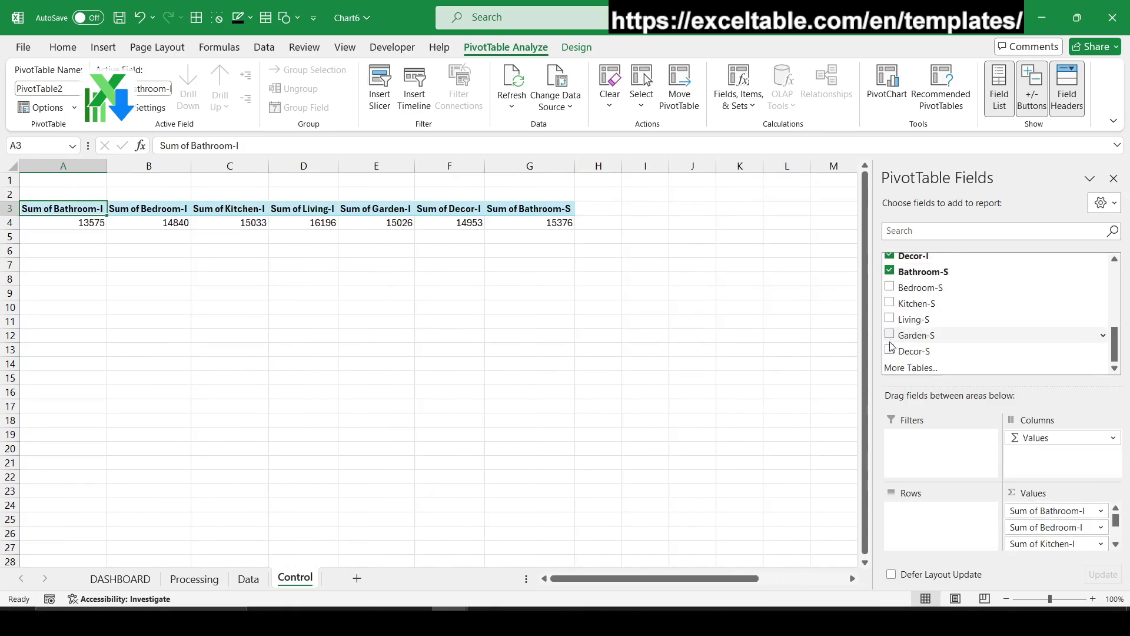
click(890, 288)
click(889, 302)
click(890, 319)
click(890, 335)
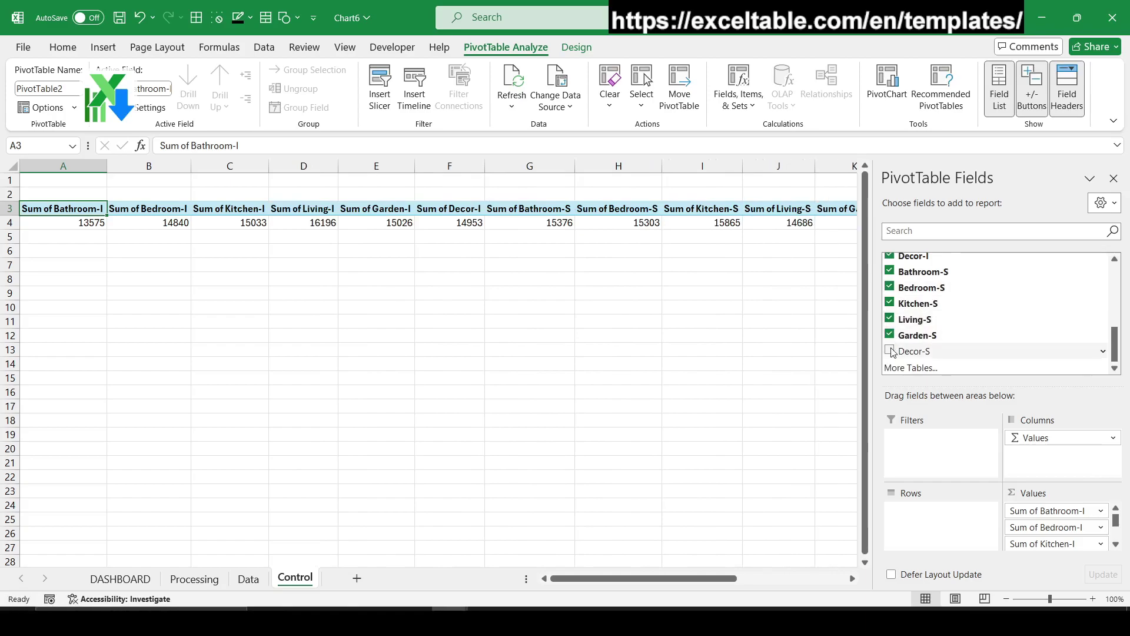
click(890, 350)
mouse_move(672, 579)
mouse_down()
mouse_move(756, 578)
mouse_move(667, 582)
mouse_up()
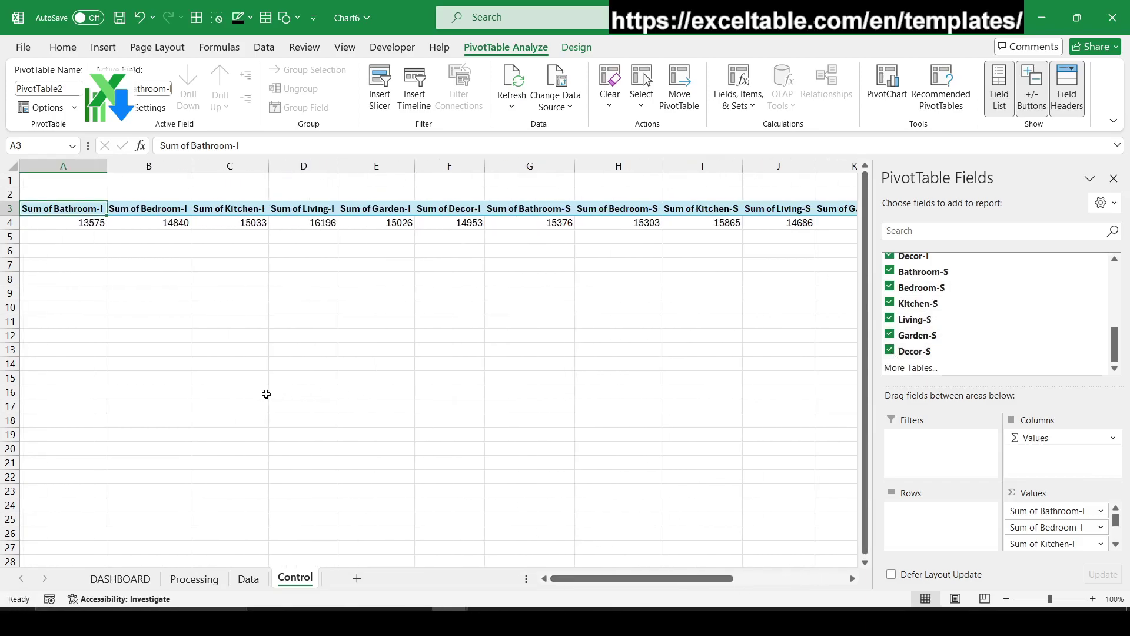
- Copy the Data sheet's inventory headers Bathroom-I through Decor-I
click(209, 582)
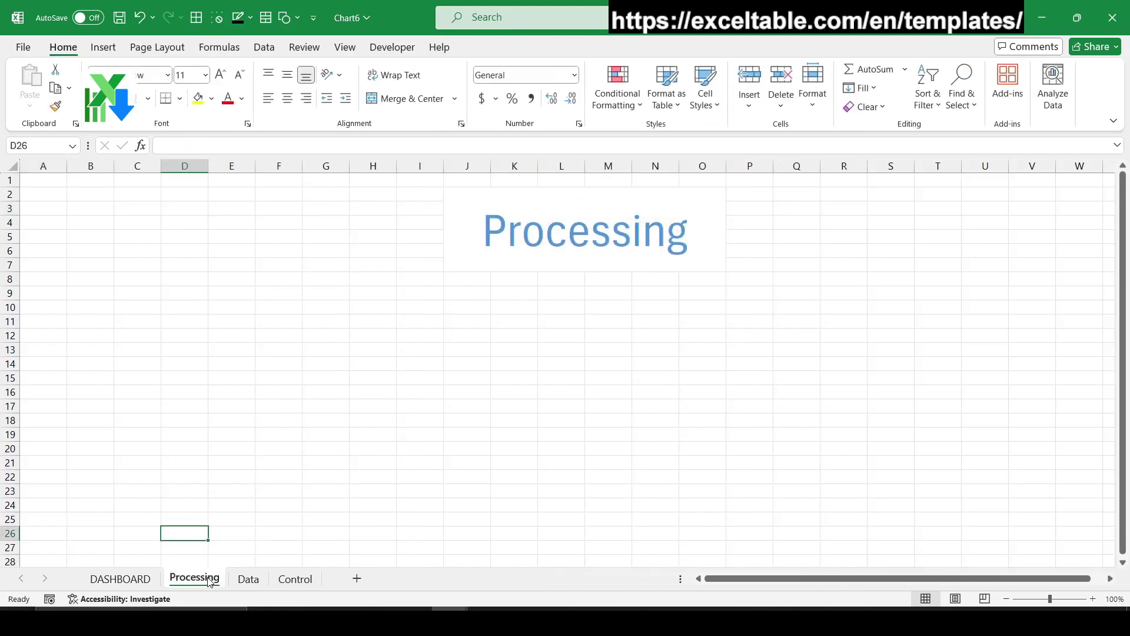
click(249, 579)
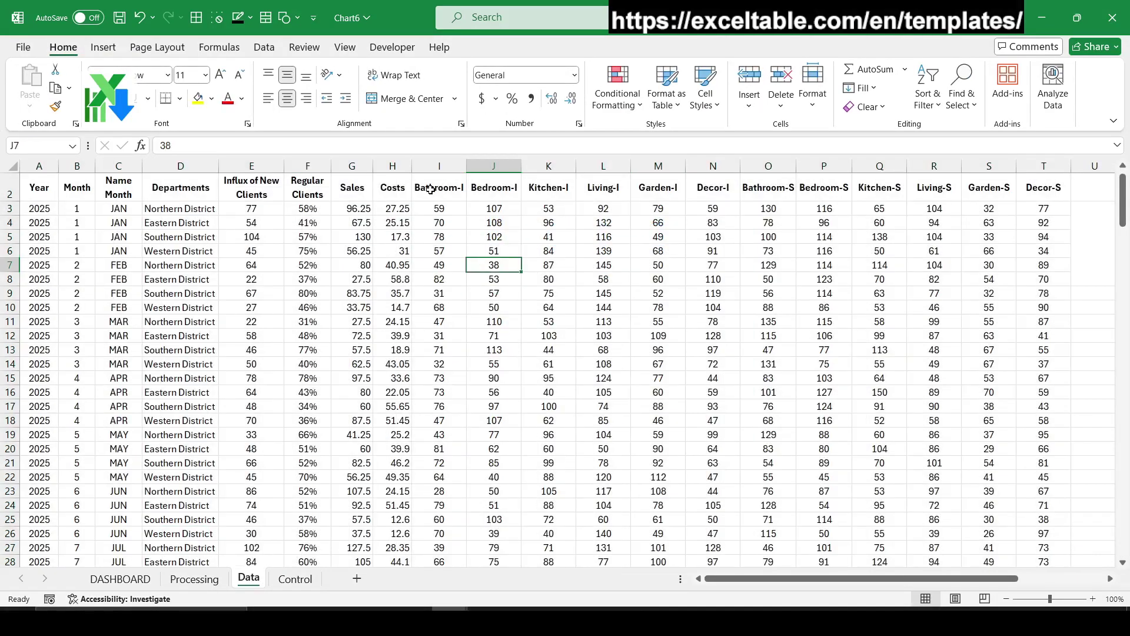
drag(436, 189, 713, 195)
key(ctrl+c)
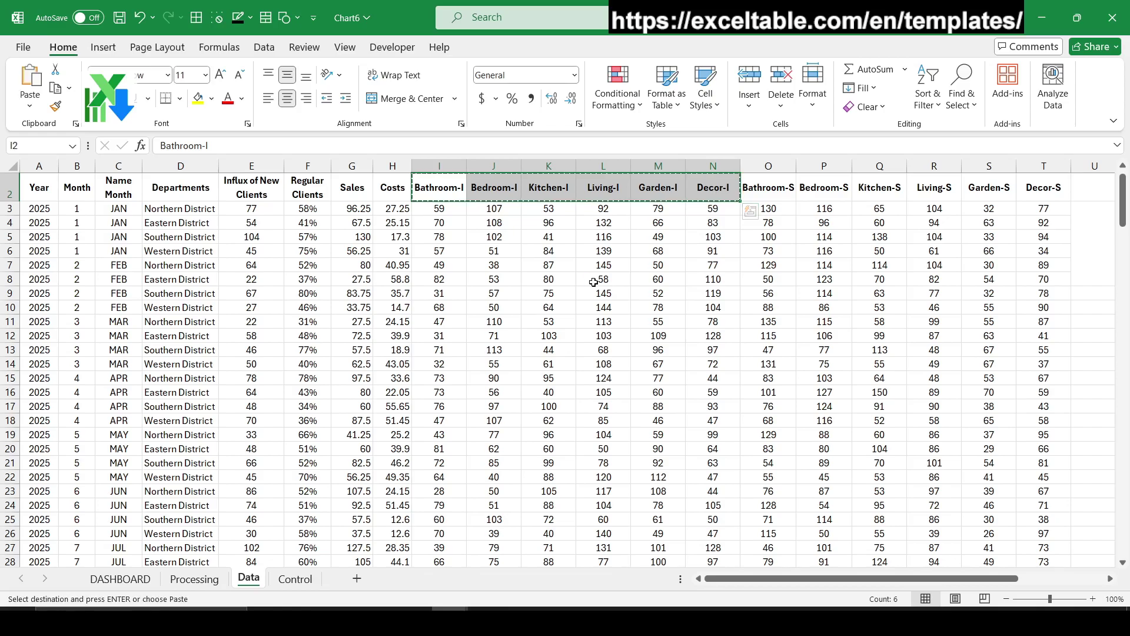
- Paste the headers transposed into Processing A2:A7 and AutoFit column A
right_click(493, 189)
click(530, 147)
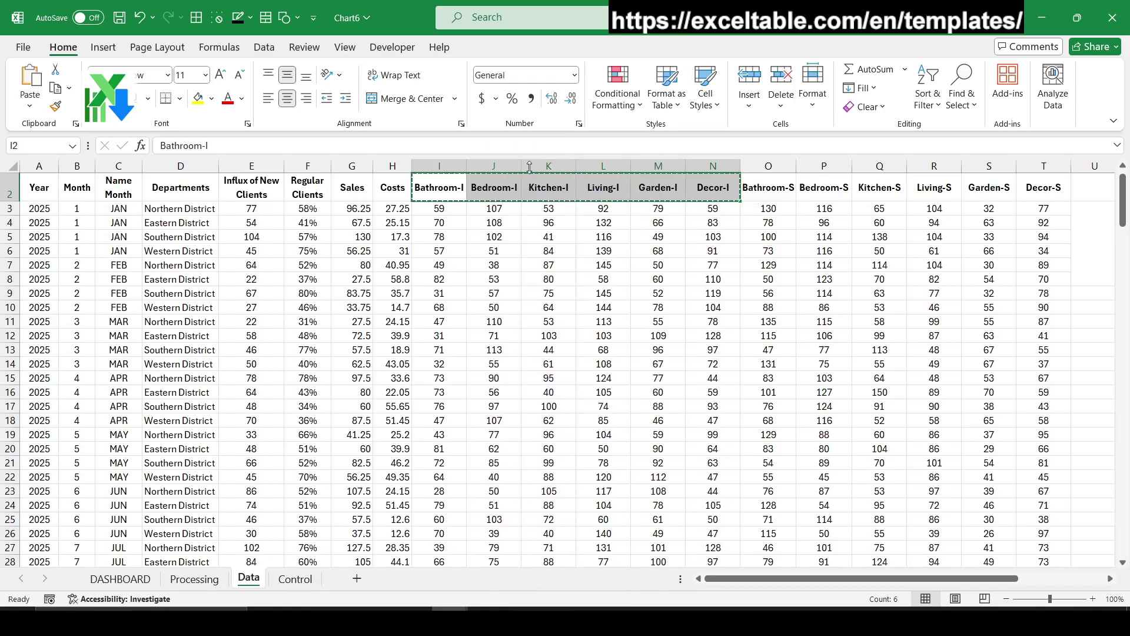
click(194, 578)
right_click(58, 202)
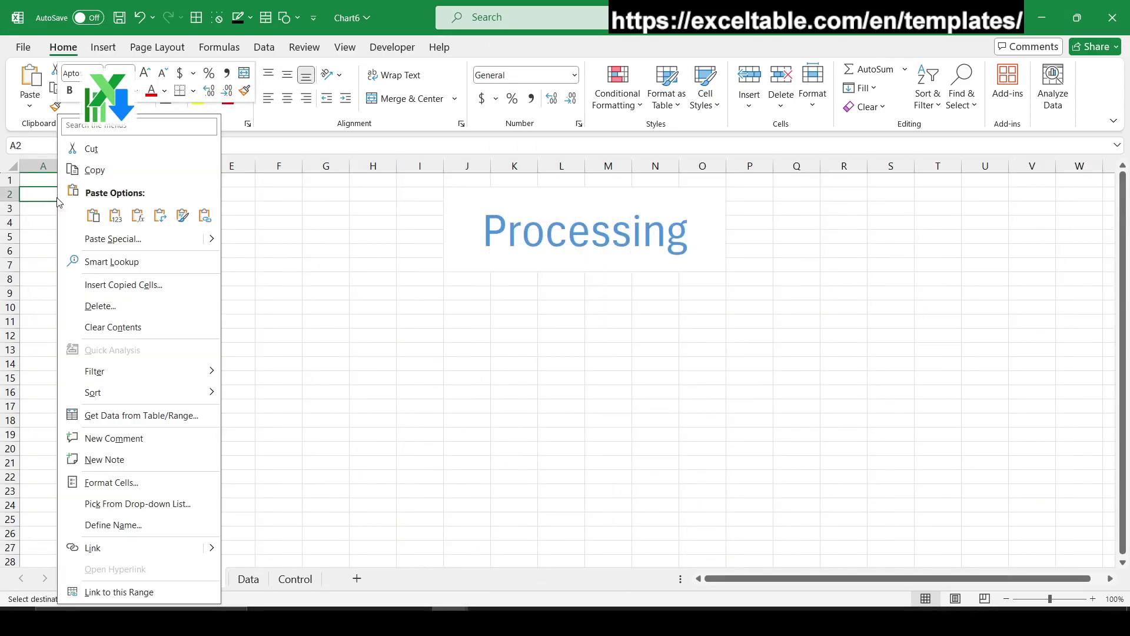
click(141, 245)
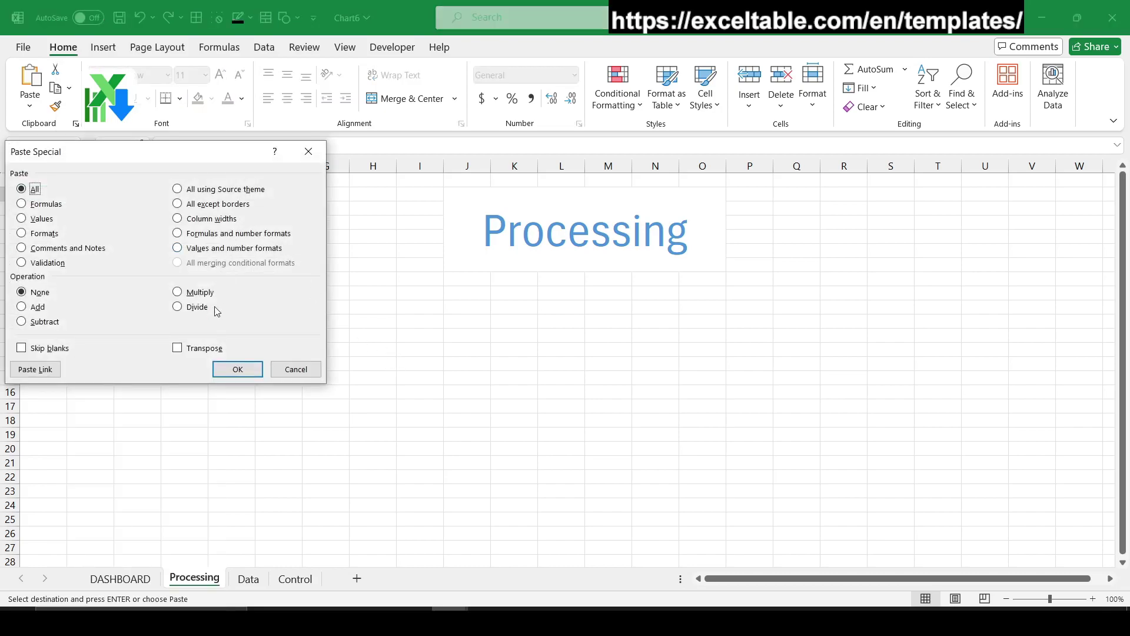
click(206, 348)
click(245, 370)
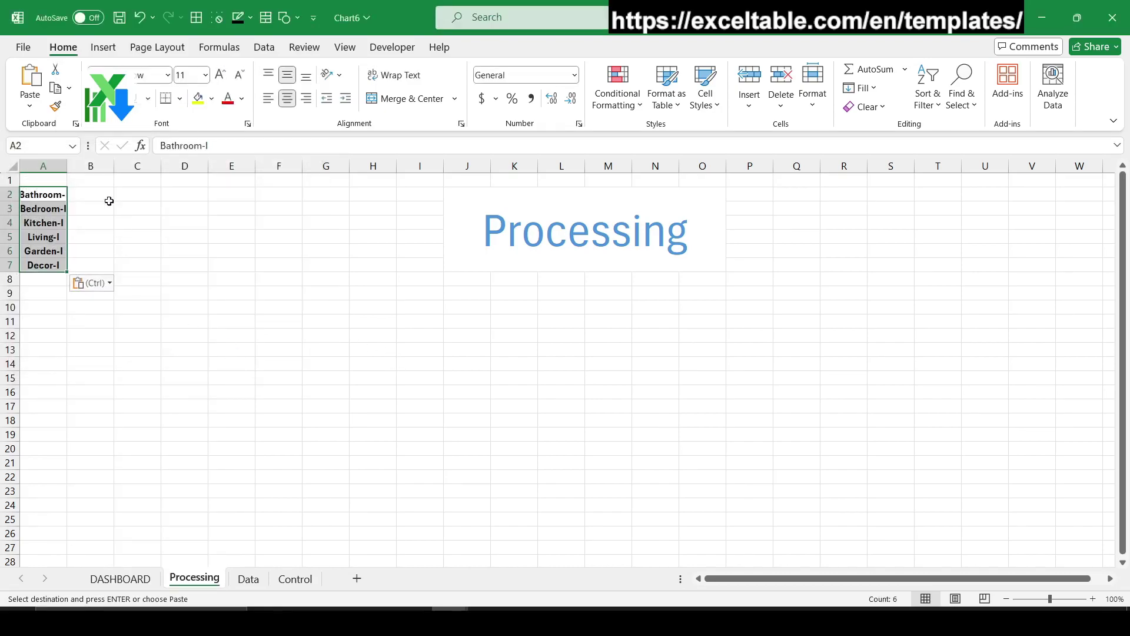
double_click(67, 166)
click(105, 195)
- Enter =LEFT(A2,LEN(A2)-2) in B2 and fill it down to B7
text(=)
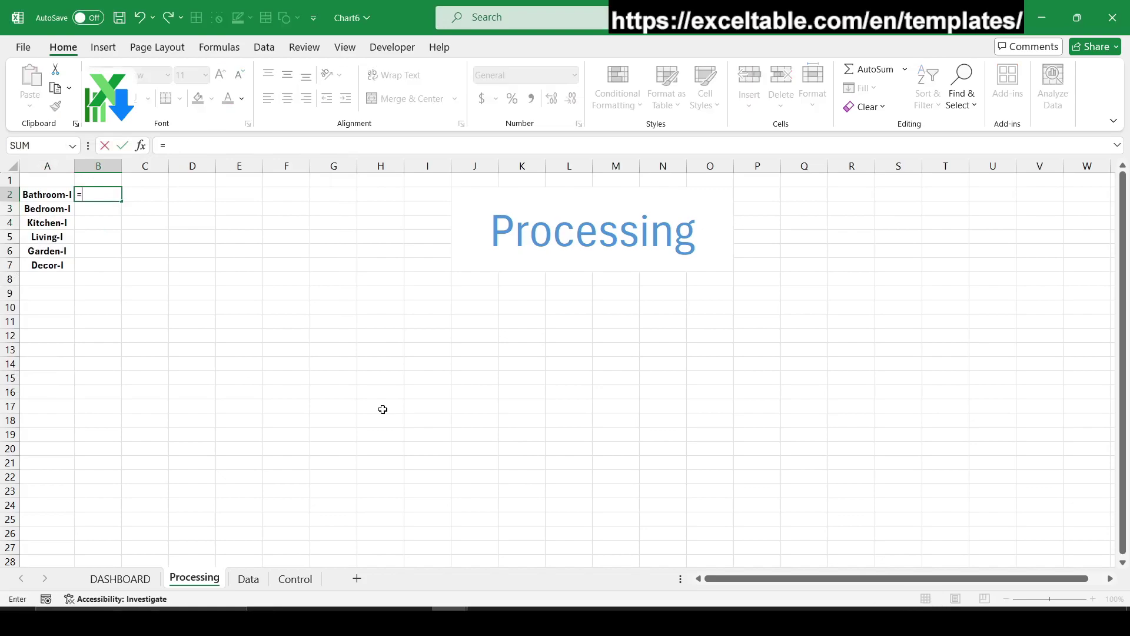
text(le)
key(Tab)
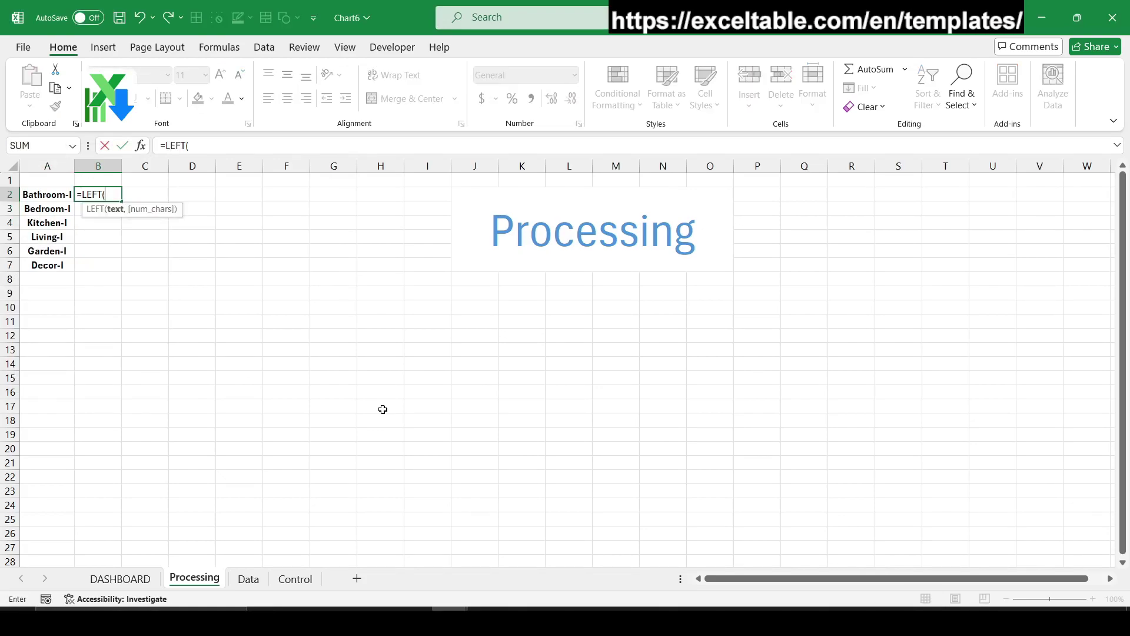
click(53, 196)
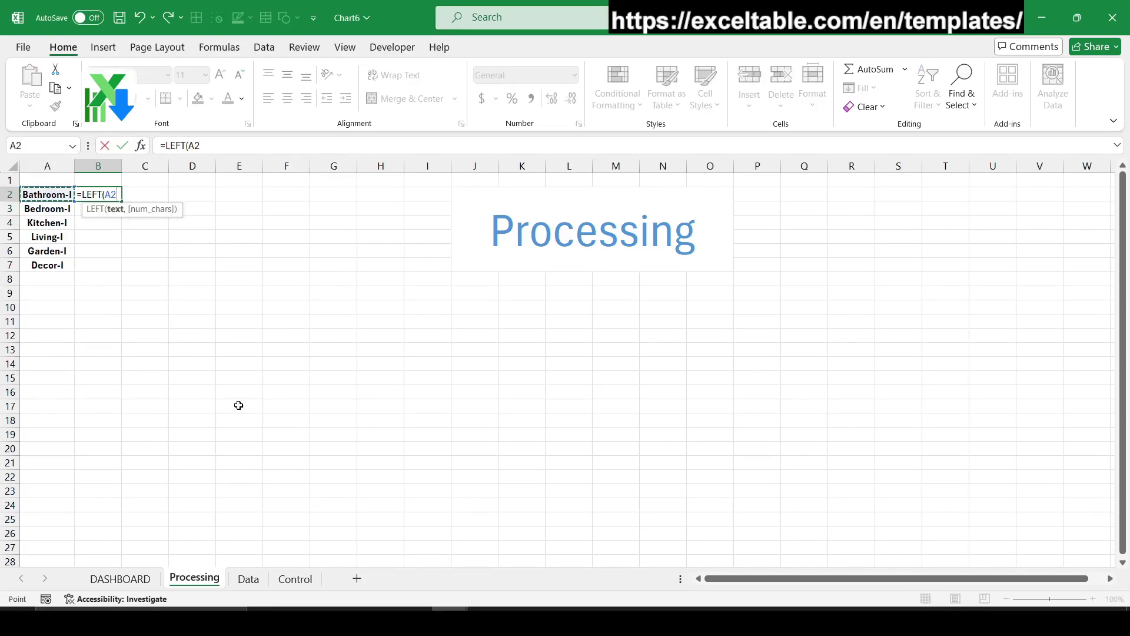
text(,)
text(le)
key(Down)
key(Tab)
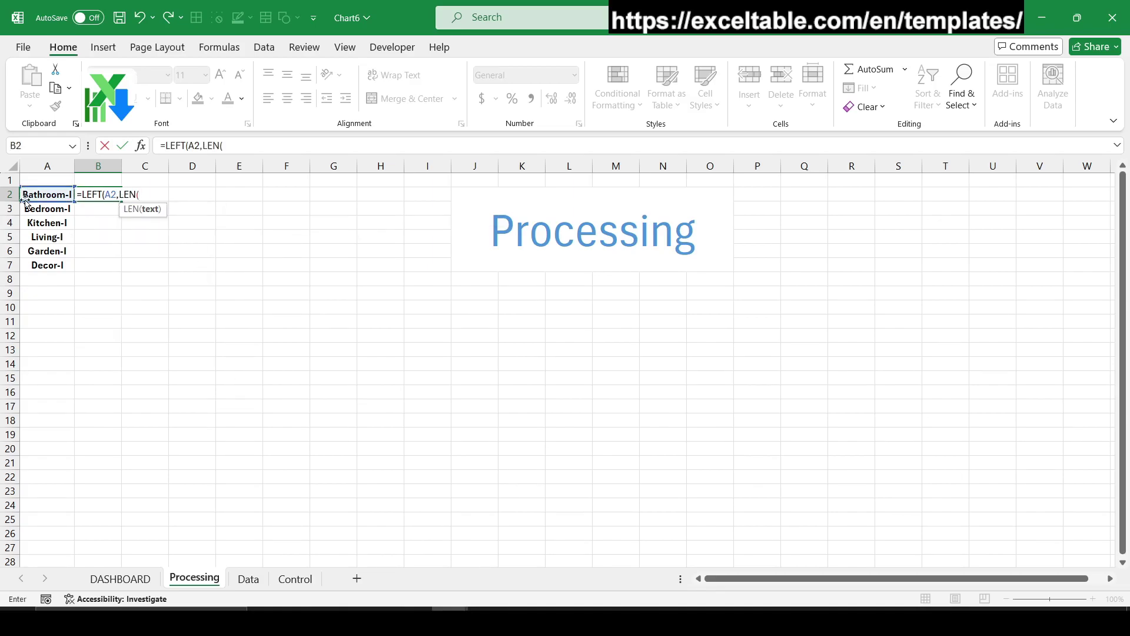
click(35, 194)
text()-2)
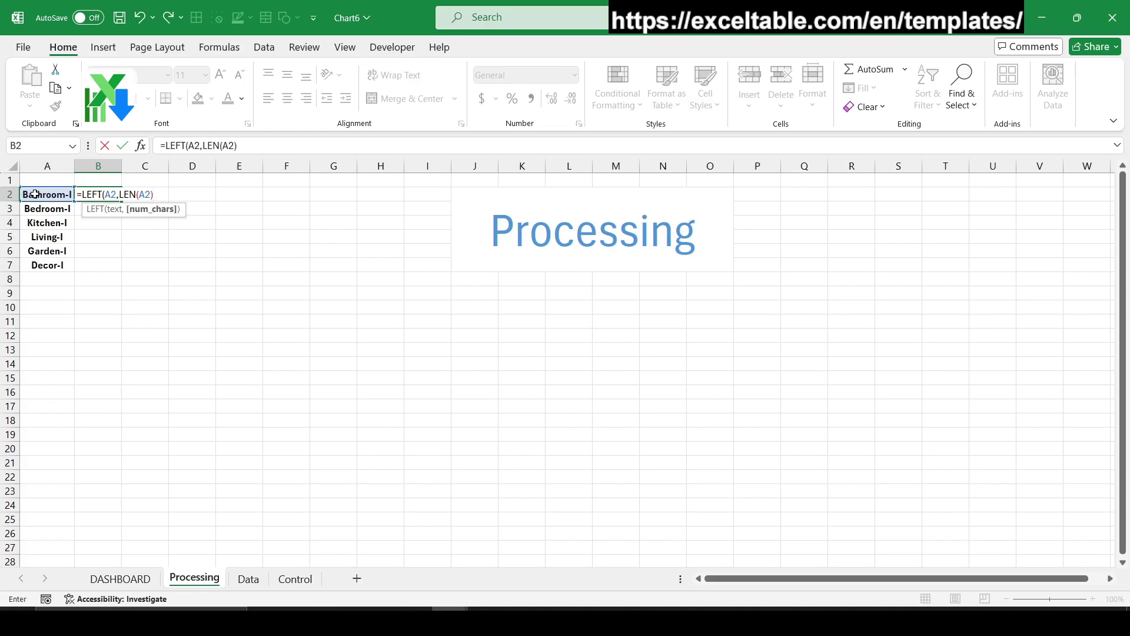
text())
key(ctrl+Return)
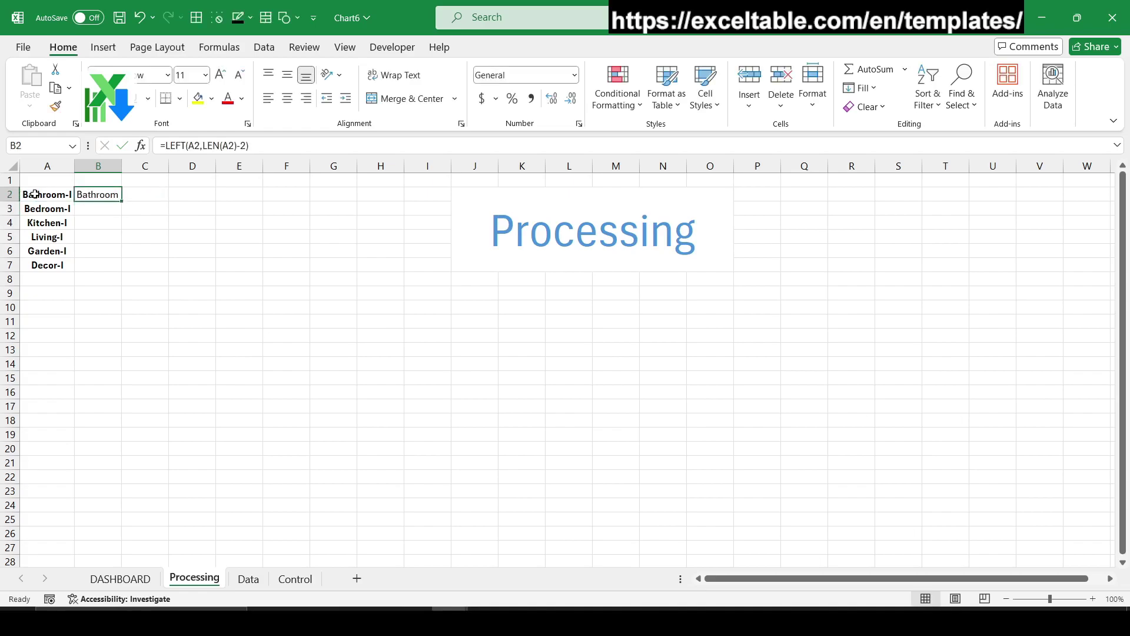
double_click(120, 204)
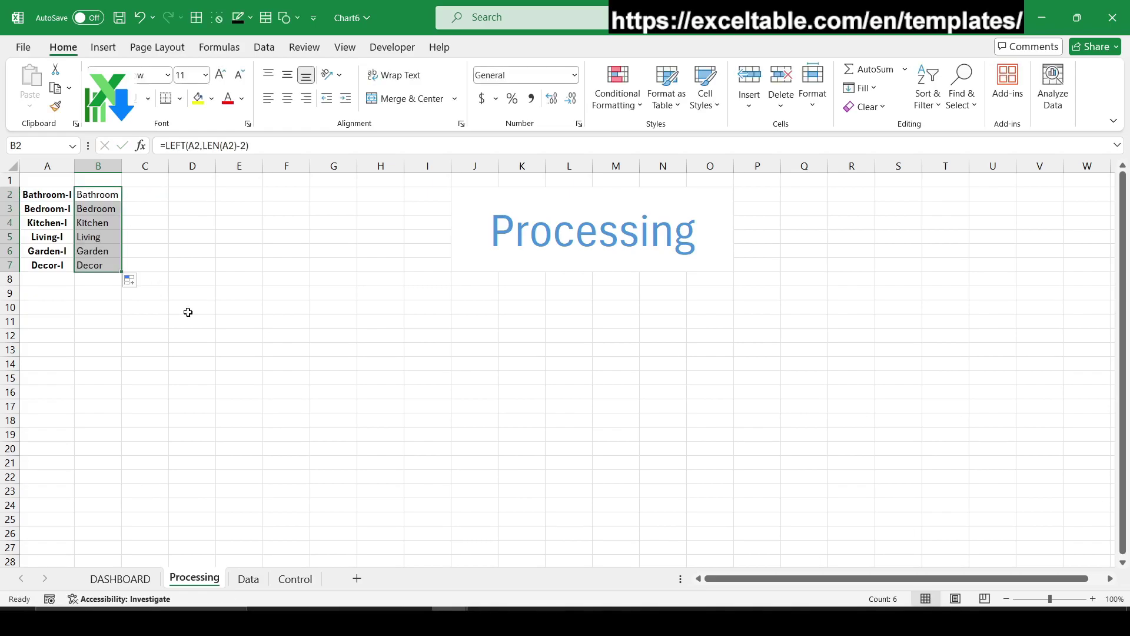
- Paste B2:B7 as values over A2:A7, then clear column B
right_click(82, 225)
click(138, 169)
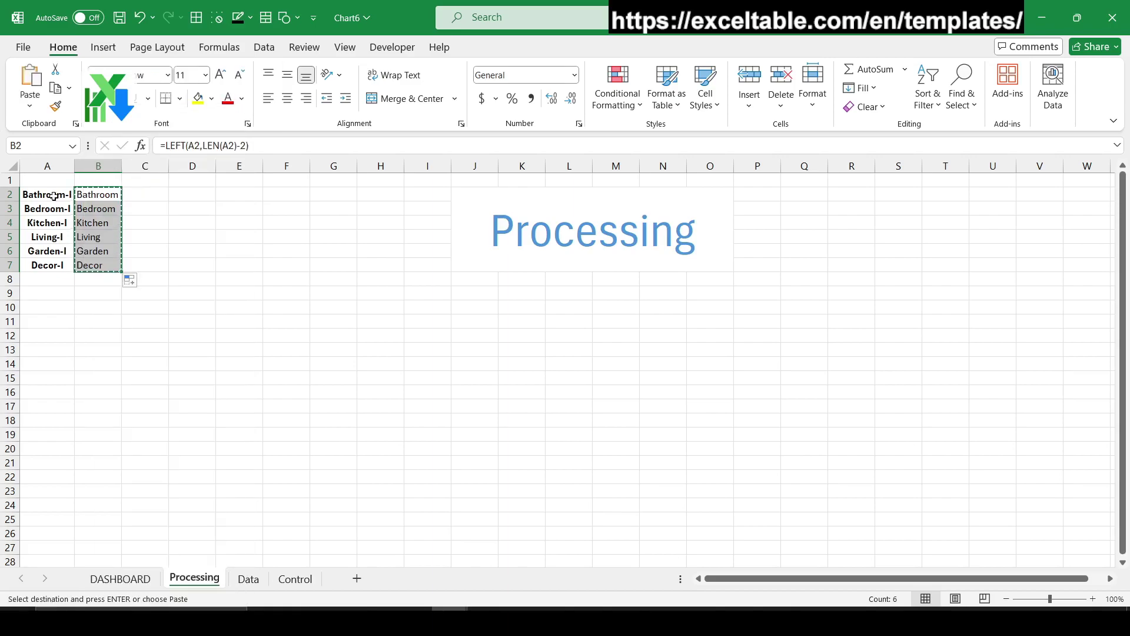
drag(53, 196, 52, 271)
right_click(54, 270)
click(112, 214)
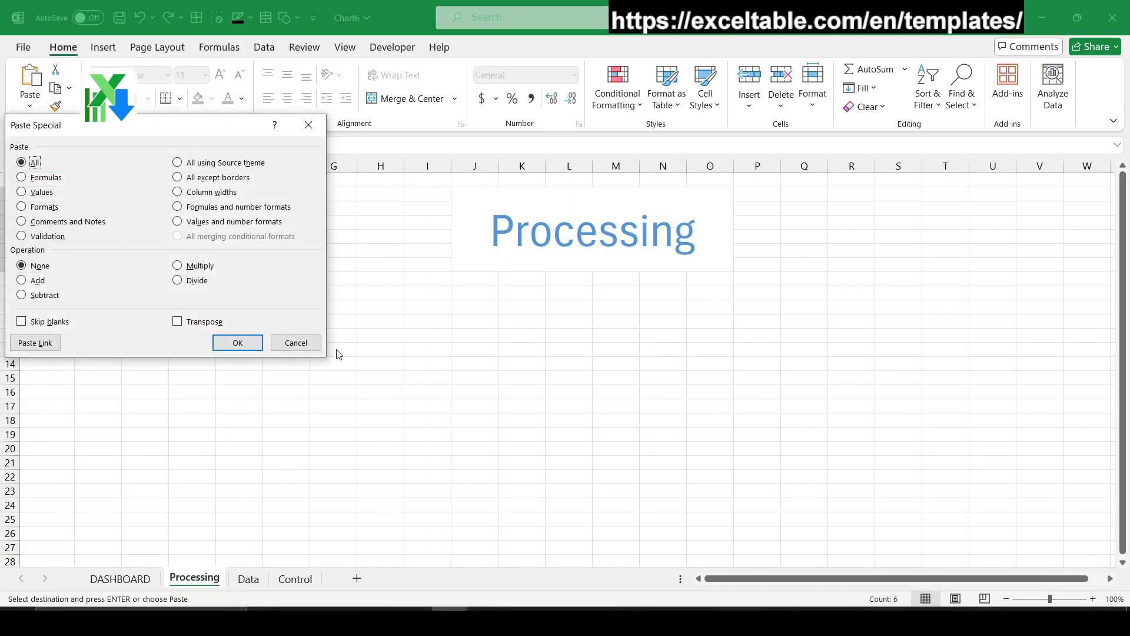
click(42, 194)
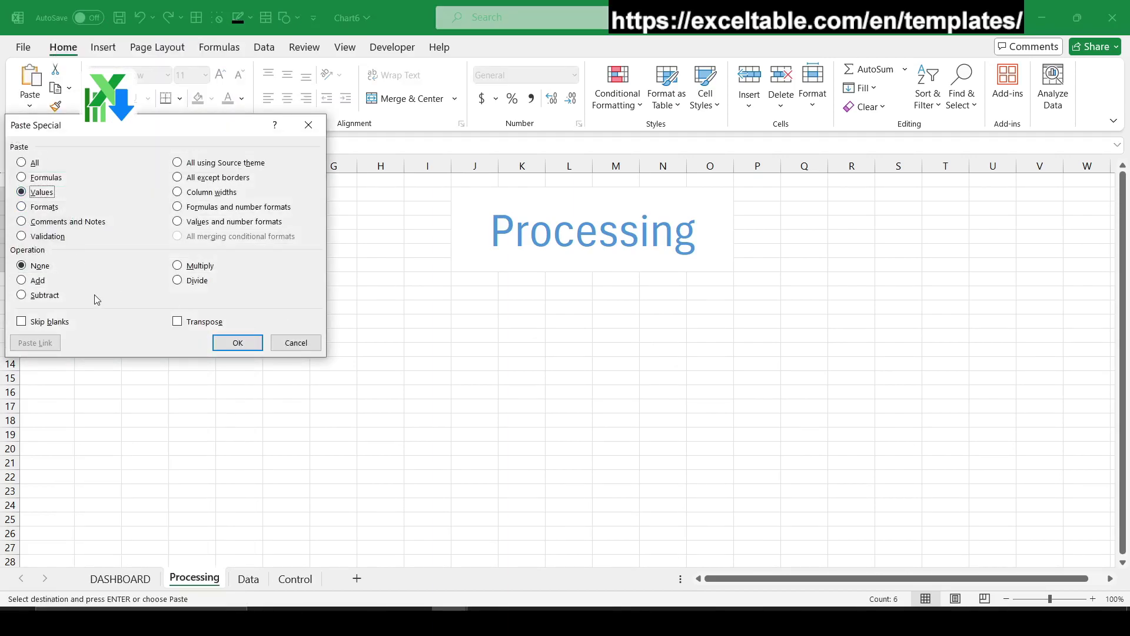
click(238, 342)
click(98, 165)
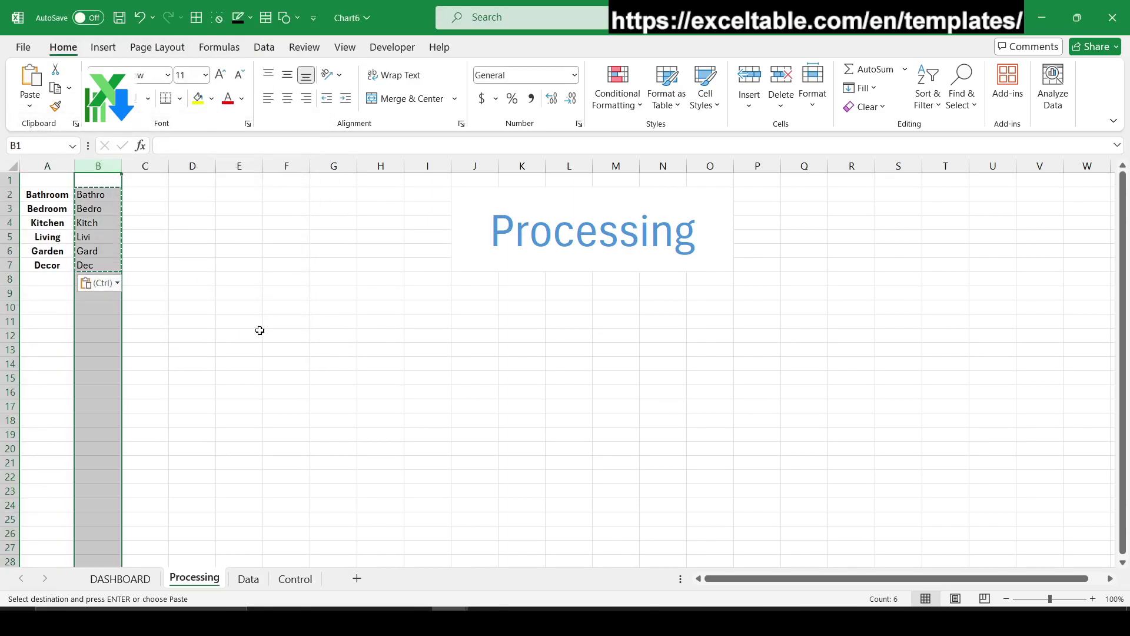
key(Delete)
click(265, 334)
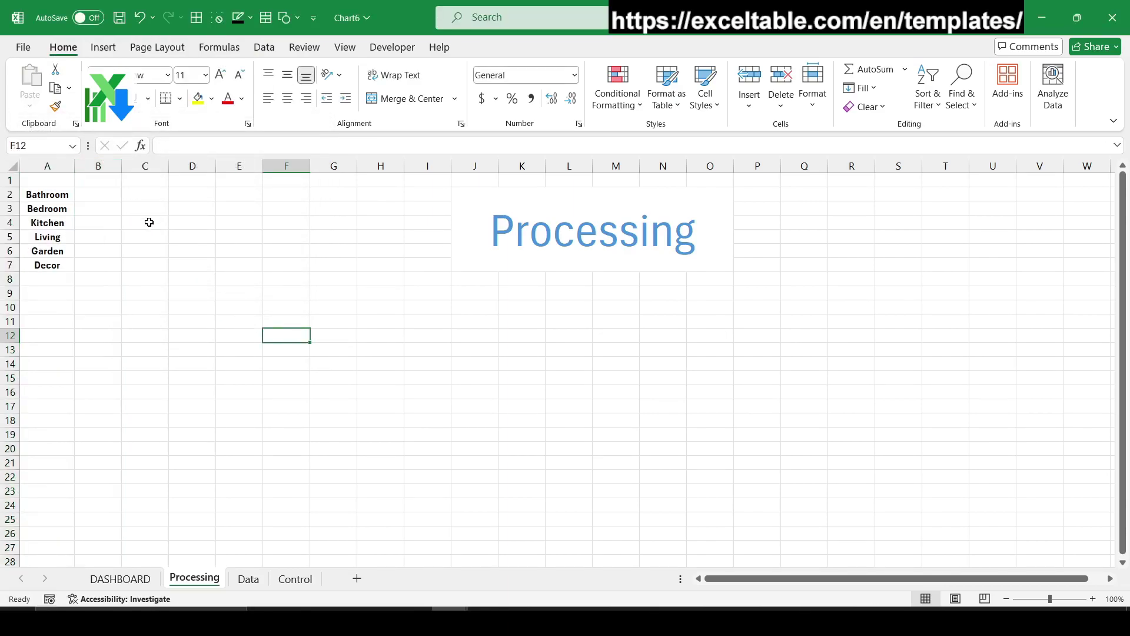
click(54, 182)
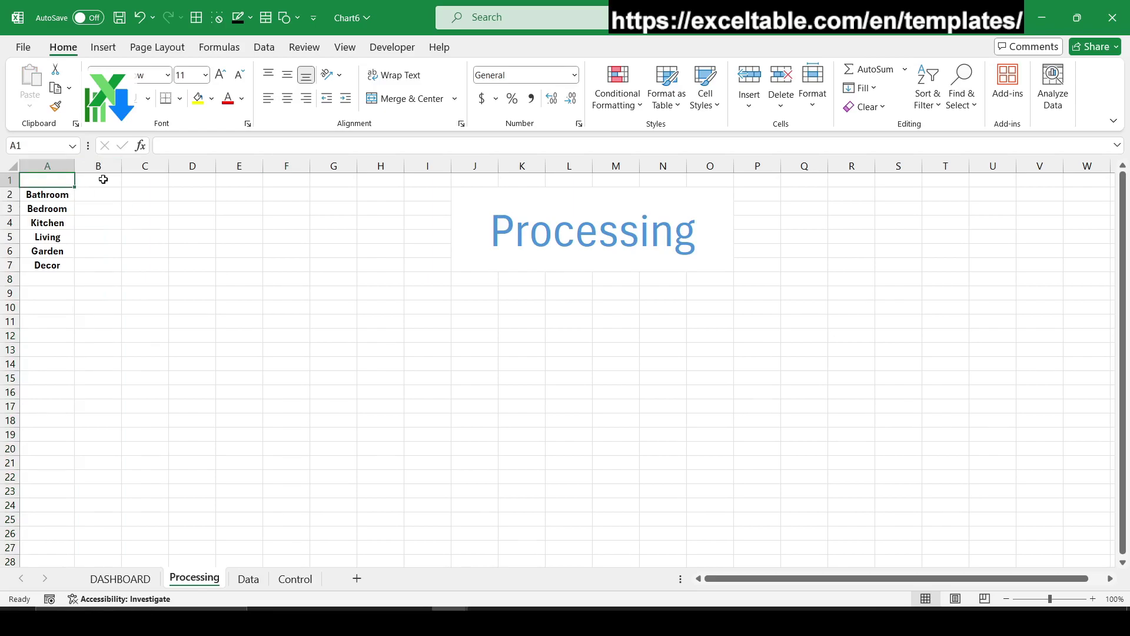
- Copy the Iinventory heading text from Data!I1 into Processing!B1
click(248, 579)
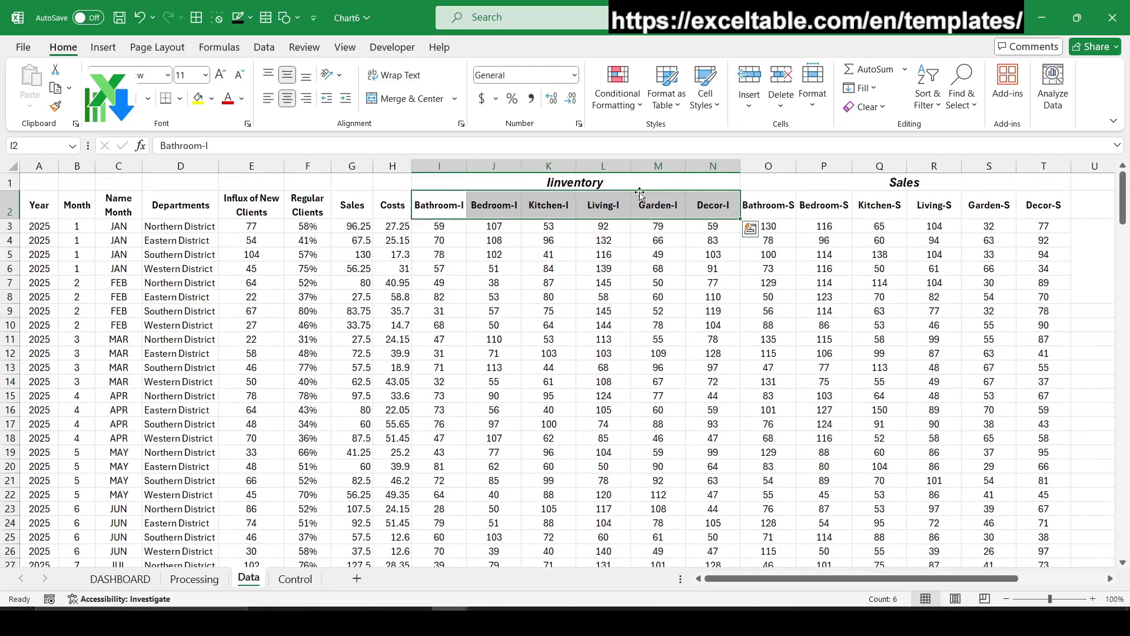
click(577, 182)
double_click(180, 145)
right_click(180, 145)
key(Escape)
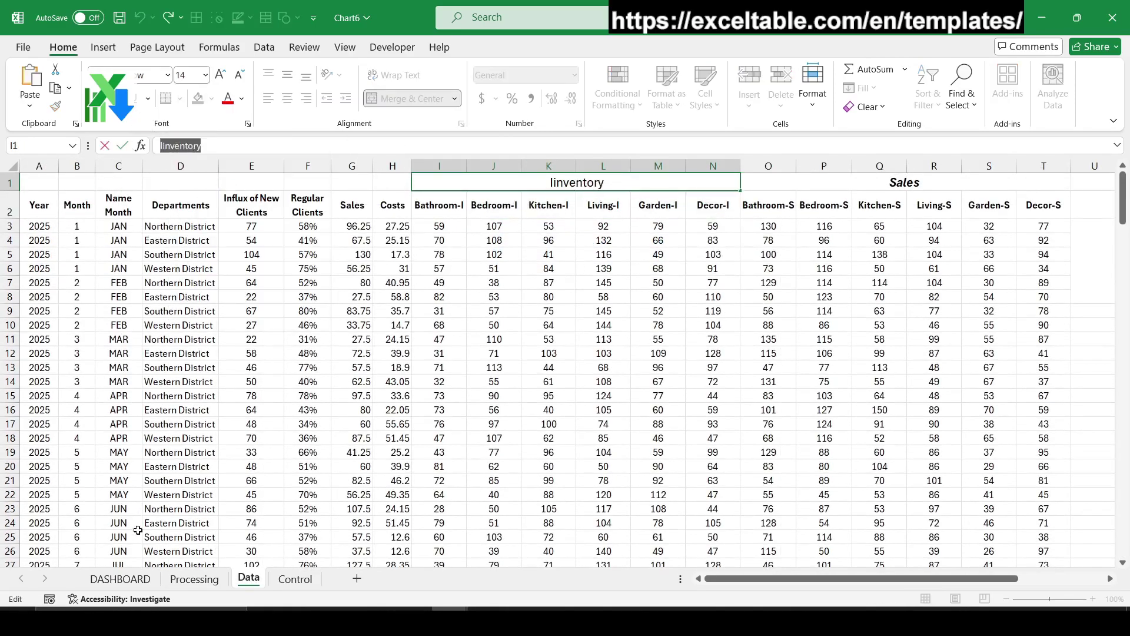
click(195, 579)
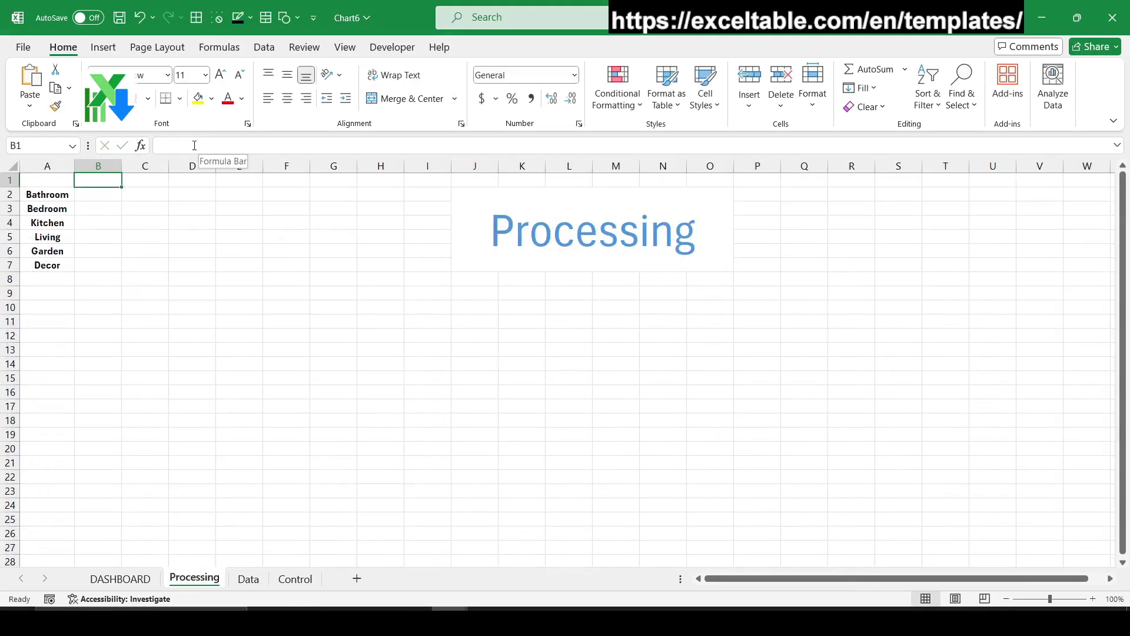
key(ctrl+v)
- Copy the Sales heading from Data!O1 into Processing!C1, then select B2
click(249, 579)
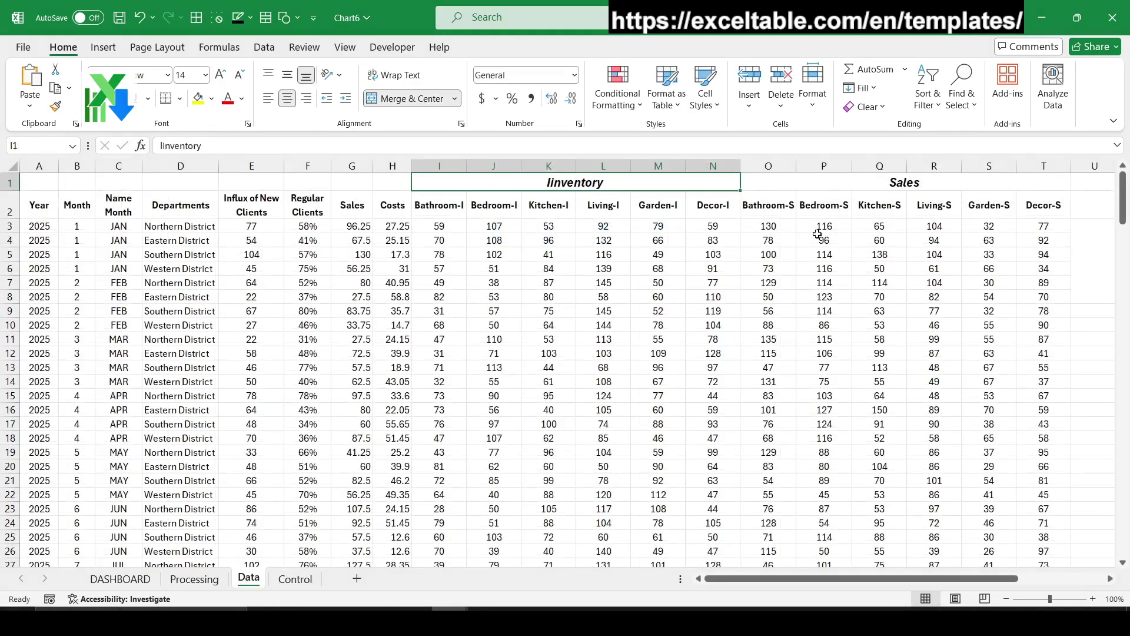
click(836, 182)
double_click(171, 145)
right_click(172, 146)
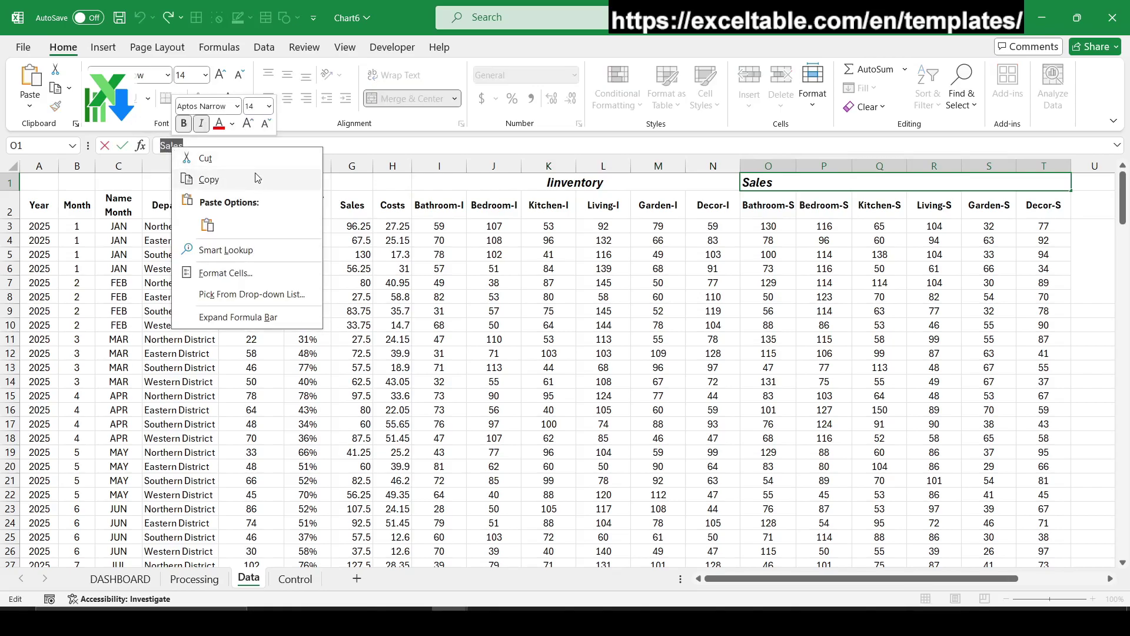
click(208, 179)
click(194, 578)
key(Right)
key(ctrl+v)
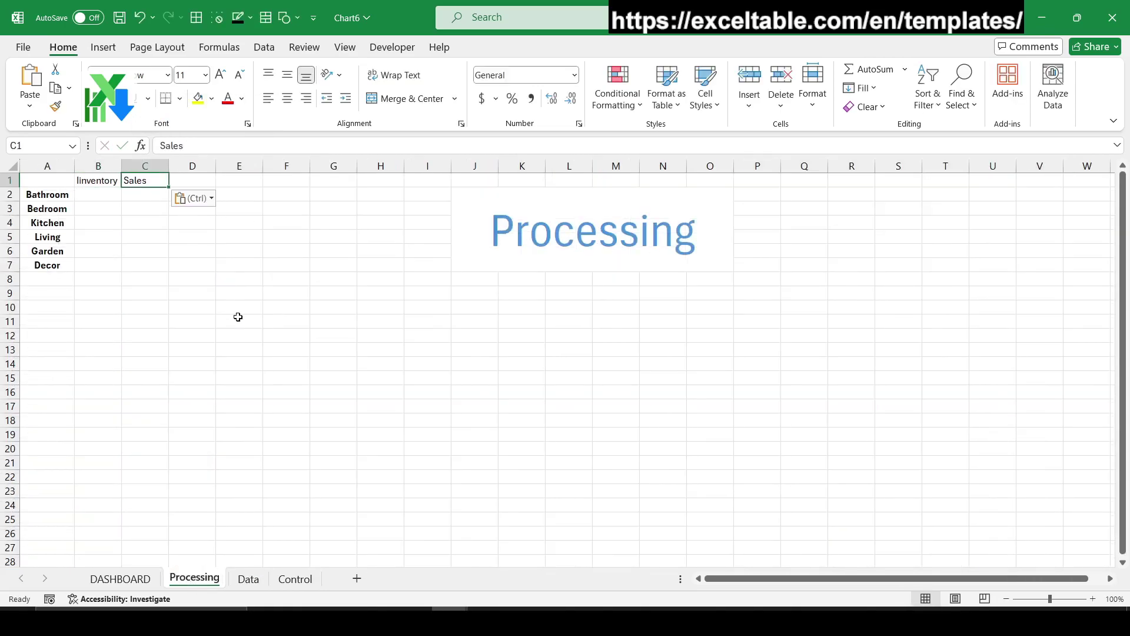
click(238, 317)
click(99, 199)
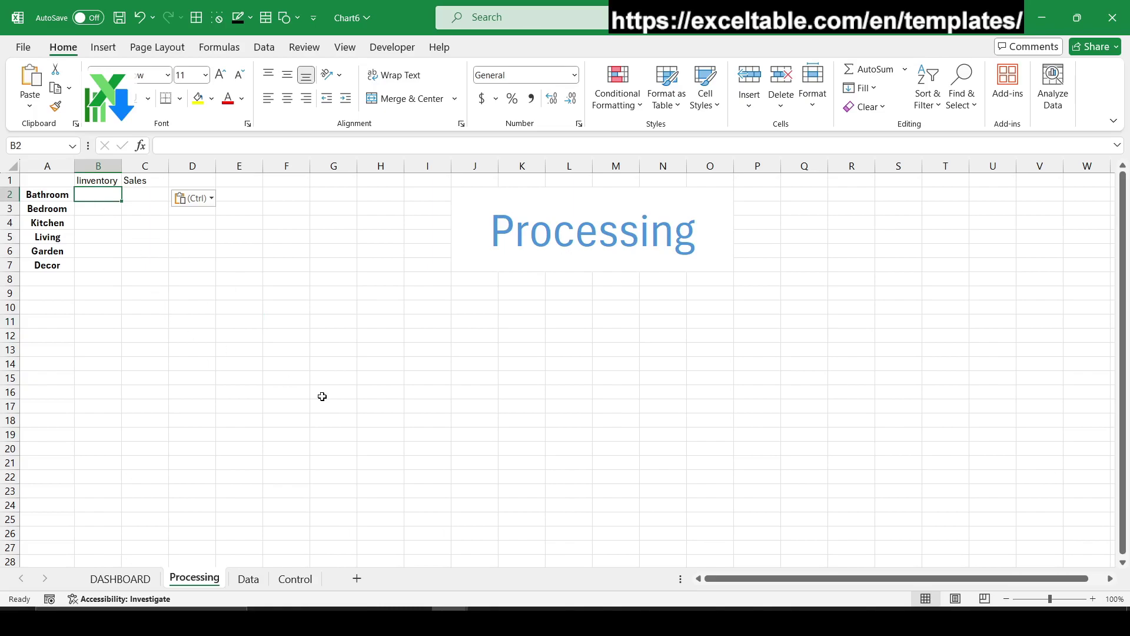
- Enter a GETPIVOTDATA formula in B2 pointing at the Control sheet's Bathroom-I pivot total
text(=)
click(295, 578)
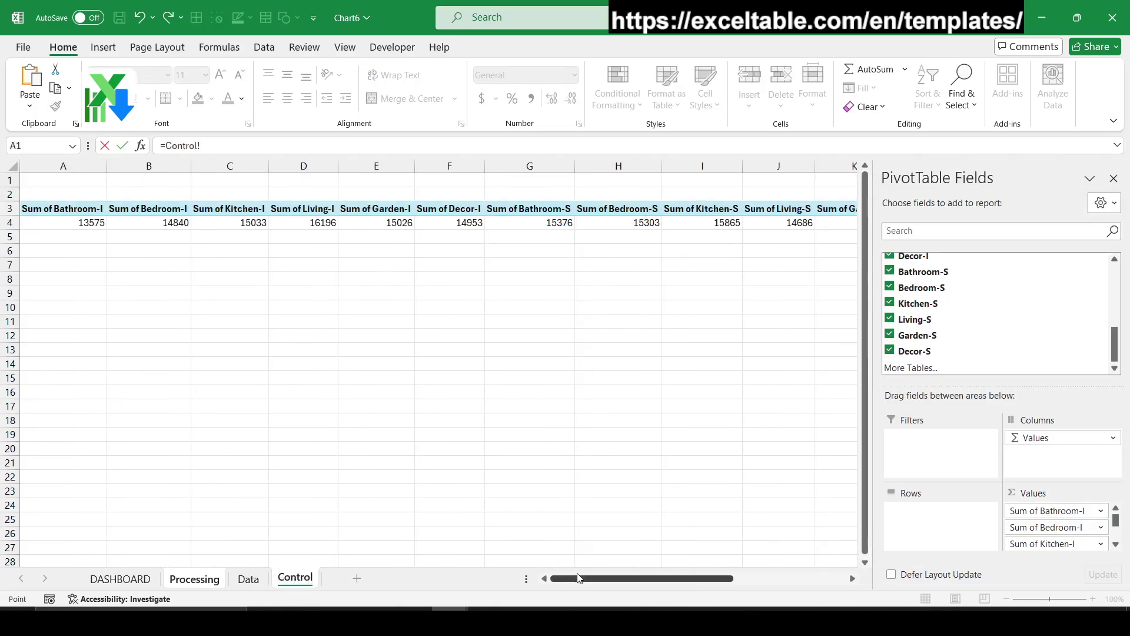
click(79, 223)
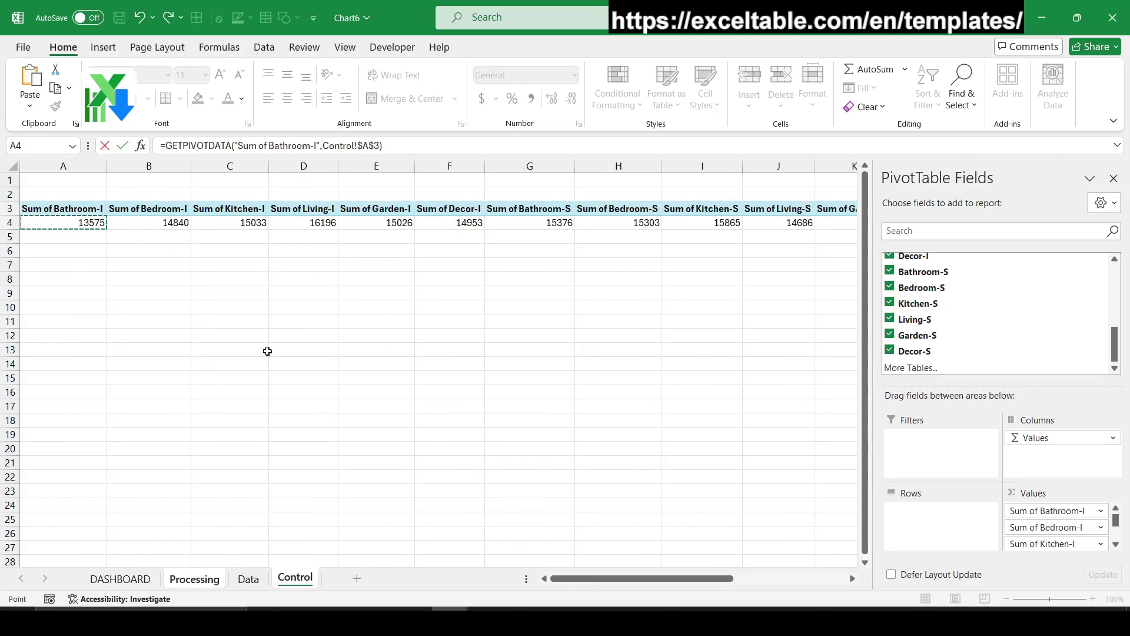
key(Return)
key(Up)
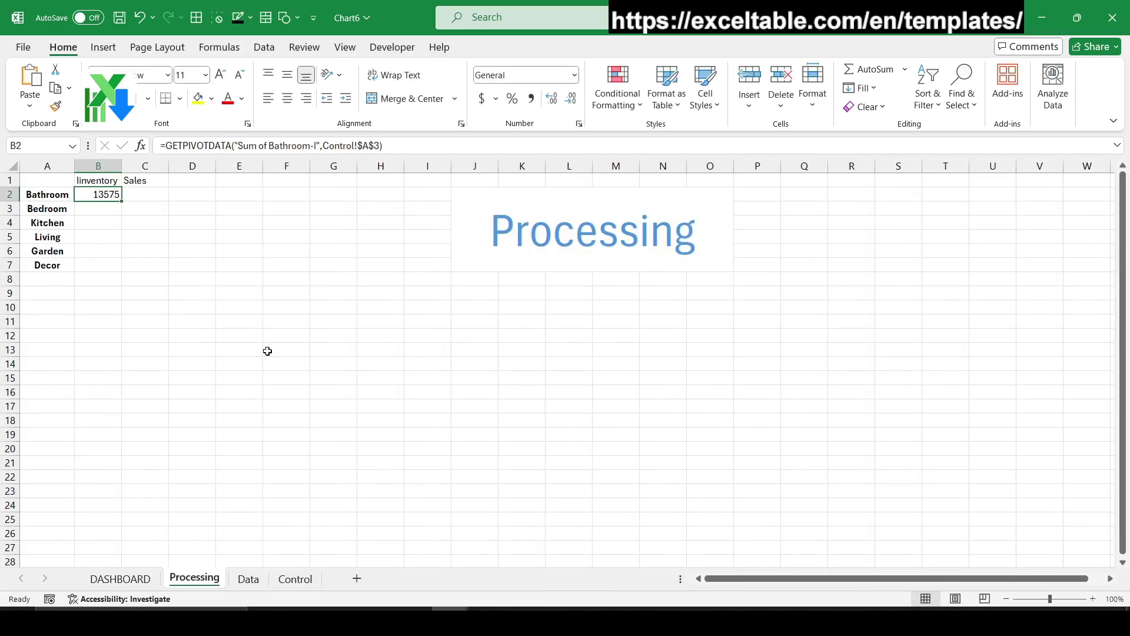
- Make the B2 lookup dynamic by replacing the fixed field name with A2&"-I"
click(401, 146)
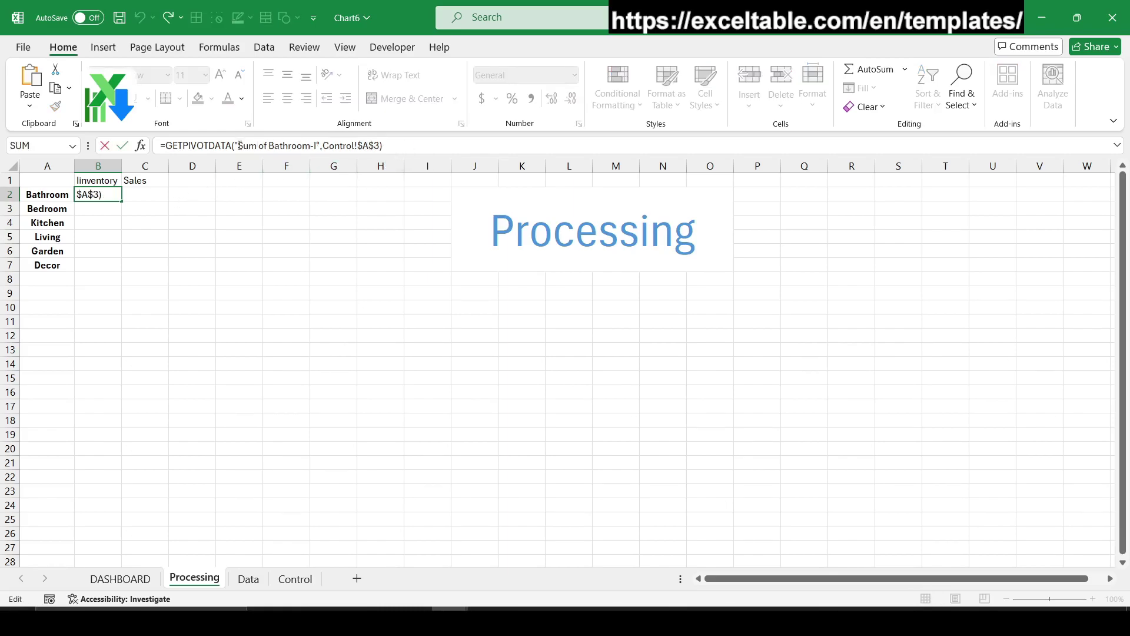
drag(240, 146, 318, 148)
key(BackSpace)
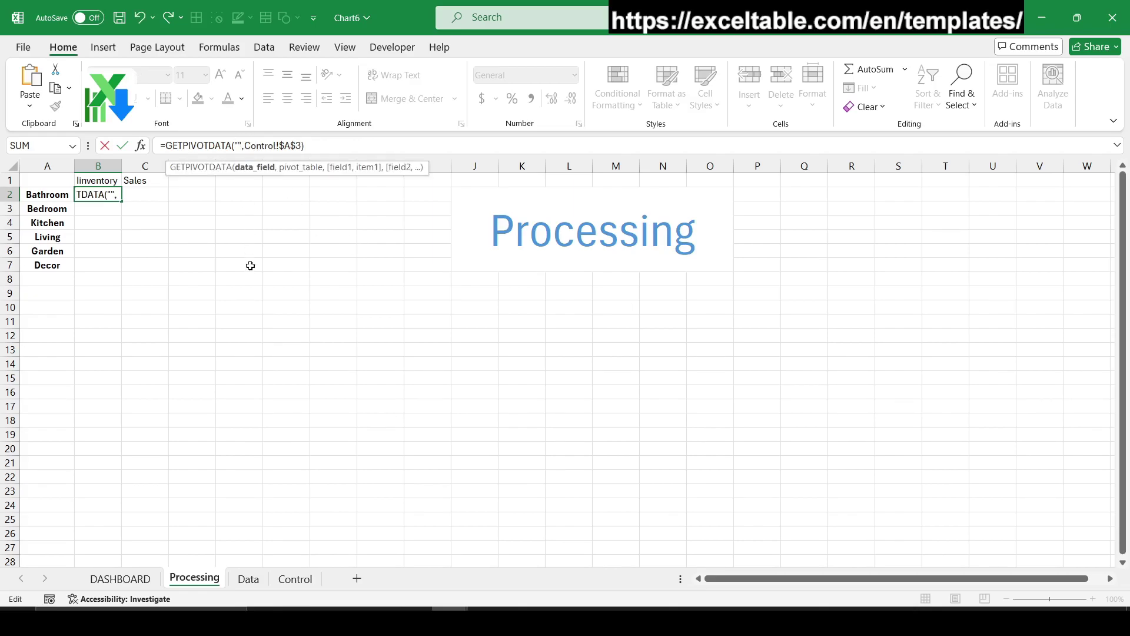
text(&)
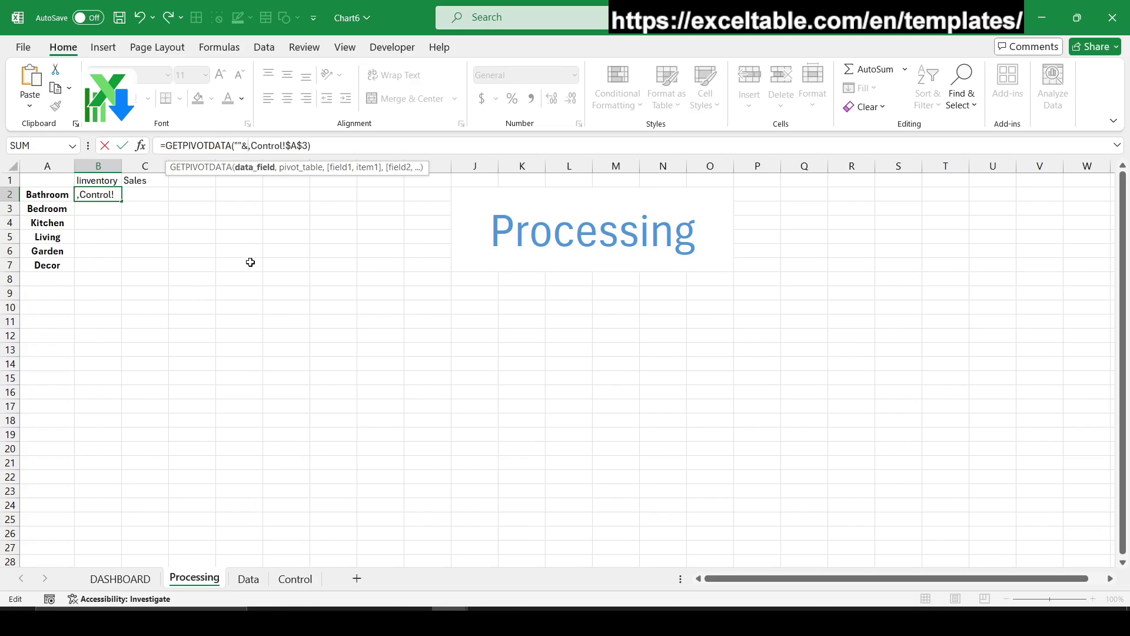
click(42, 193)
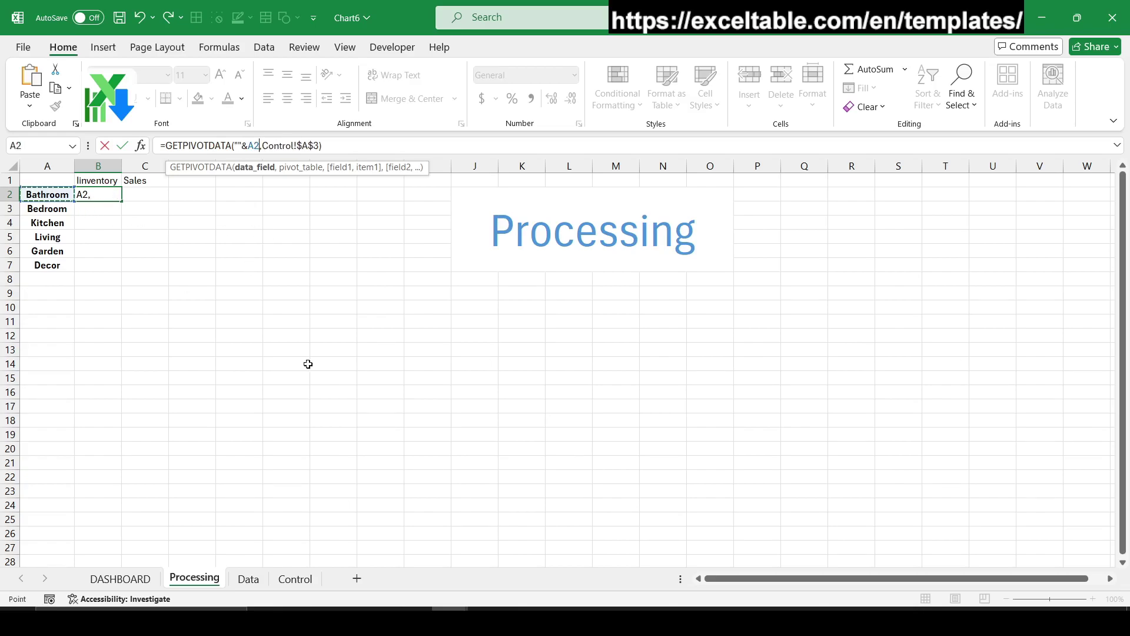
text(&"-)
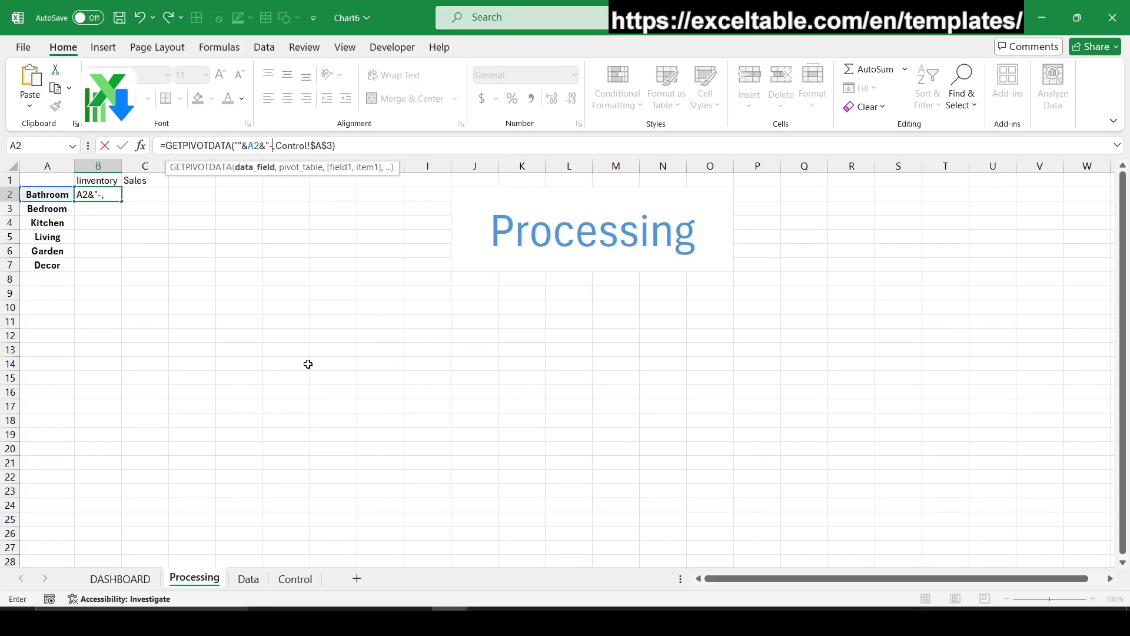
text(I")
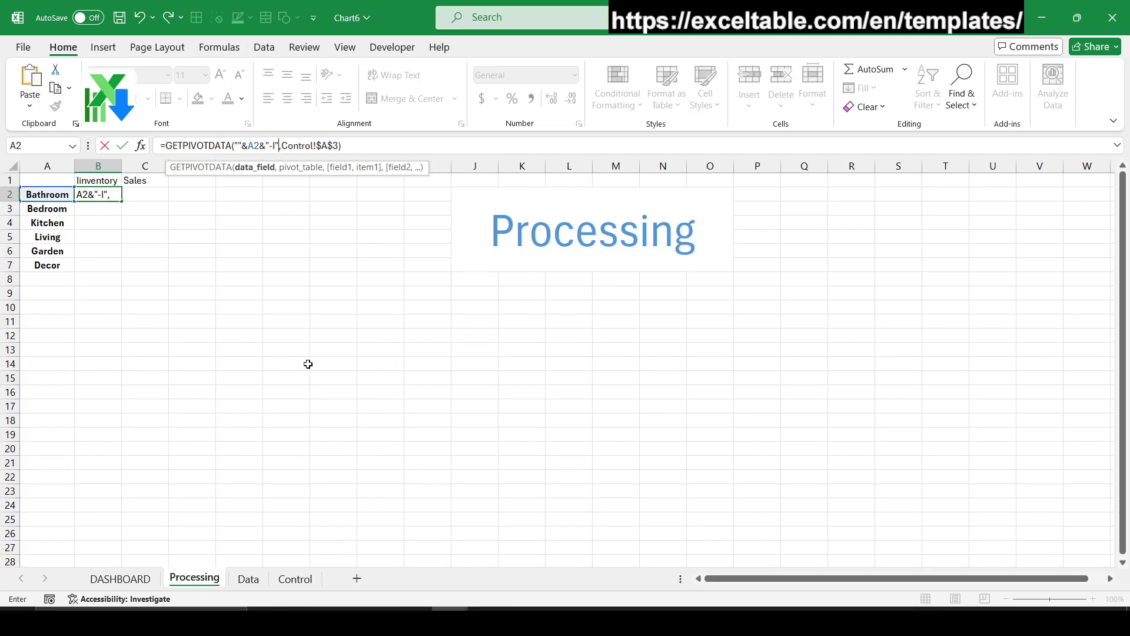
key(ctrl+Return)
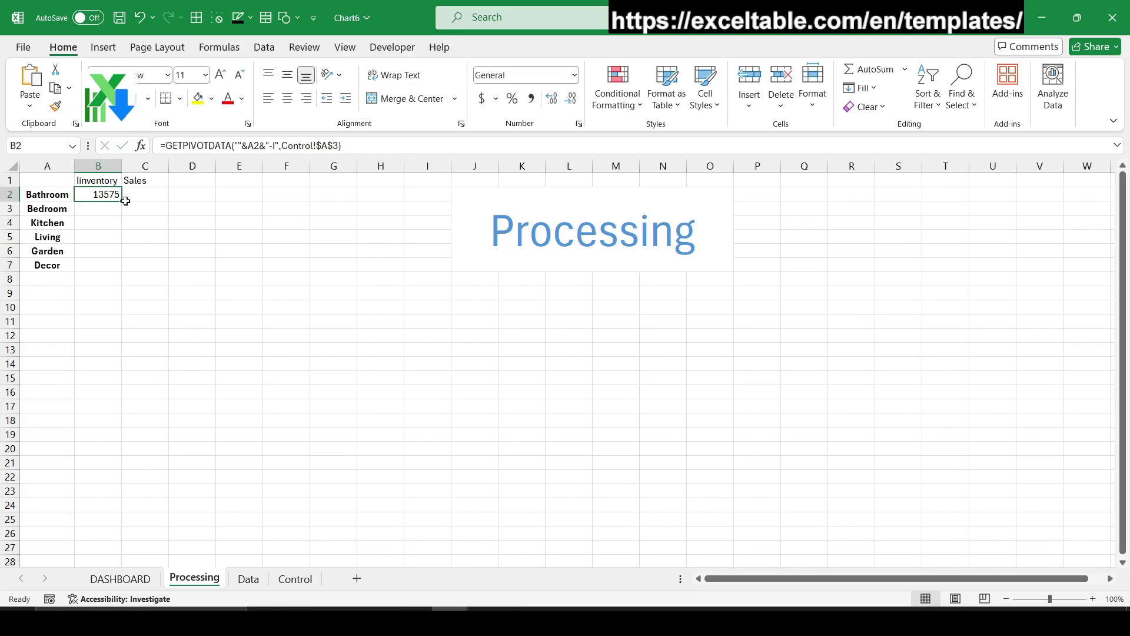
- Fill the Inventory lookup down to Decor and copy it into the Sales column
double_click(122, 201)
click(112, 196)
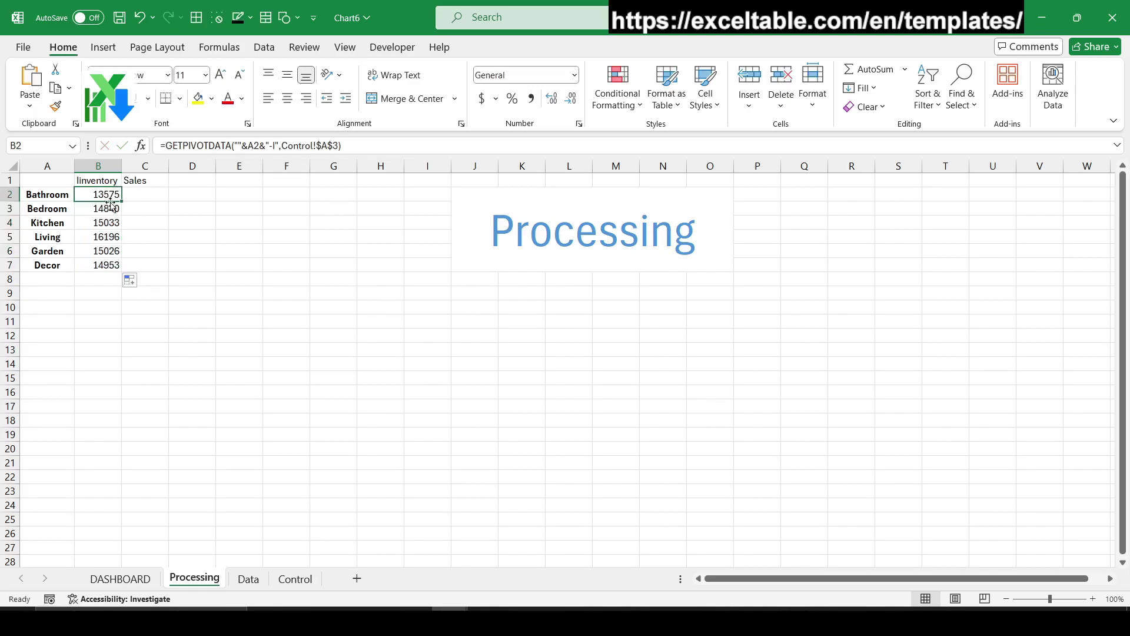
drag(124, 199, 168, 199)
- Change the Sales formula's suffix to -S and fill it down through Decor
double_click(149, 194)
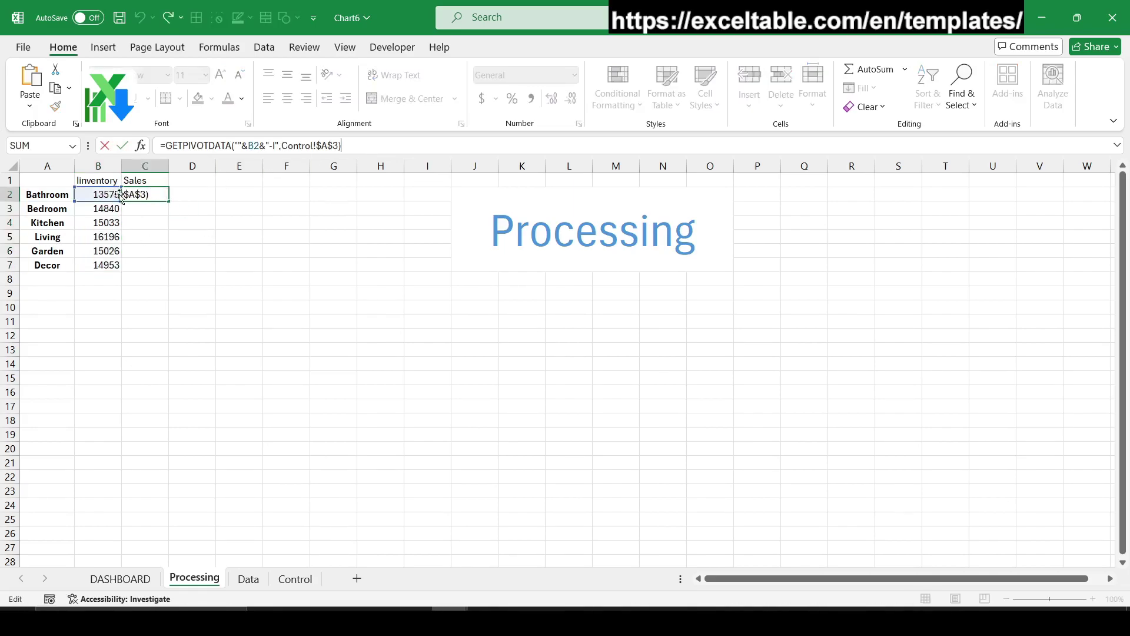
drag(91, 189, 47, 194)
click(277, 146)
key(BackSpace)
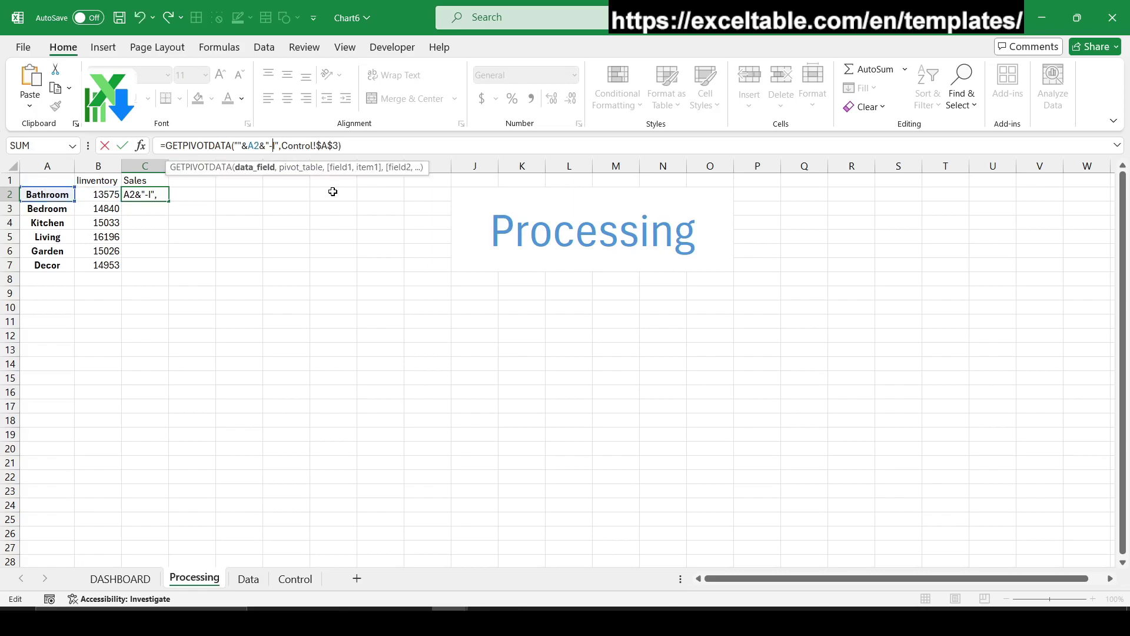
text(S)
key(ctrl+Return)
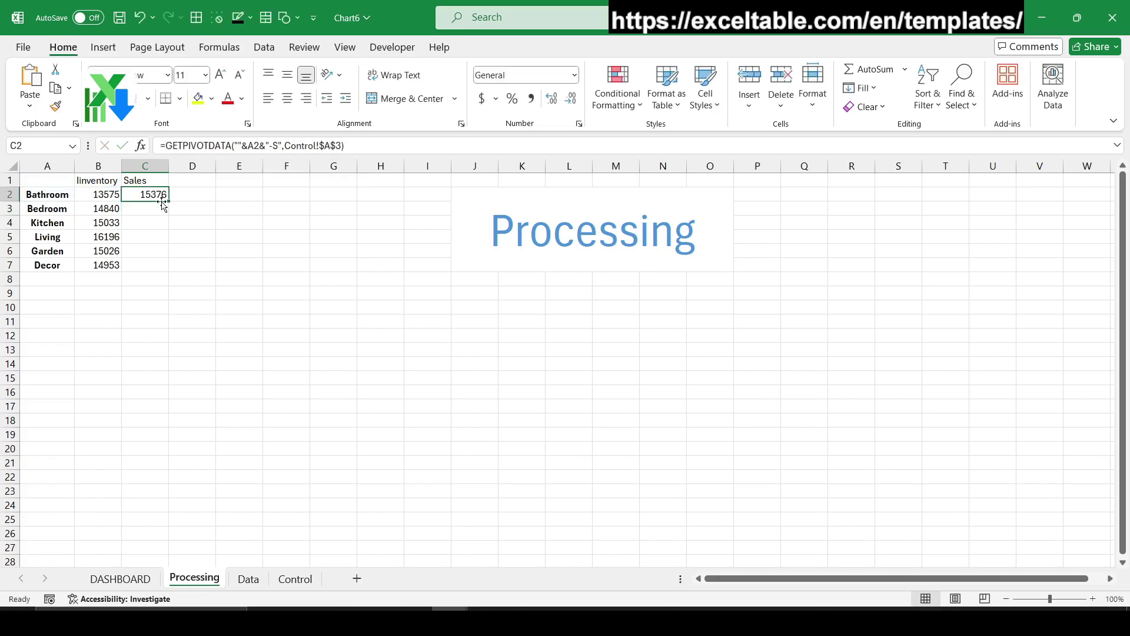
double_click(169, 199)
click(288, 315)
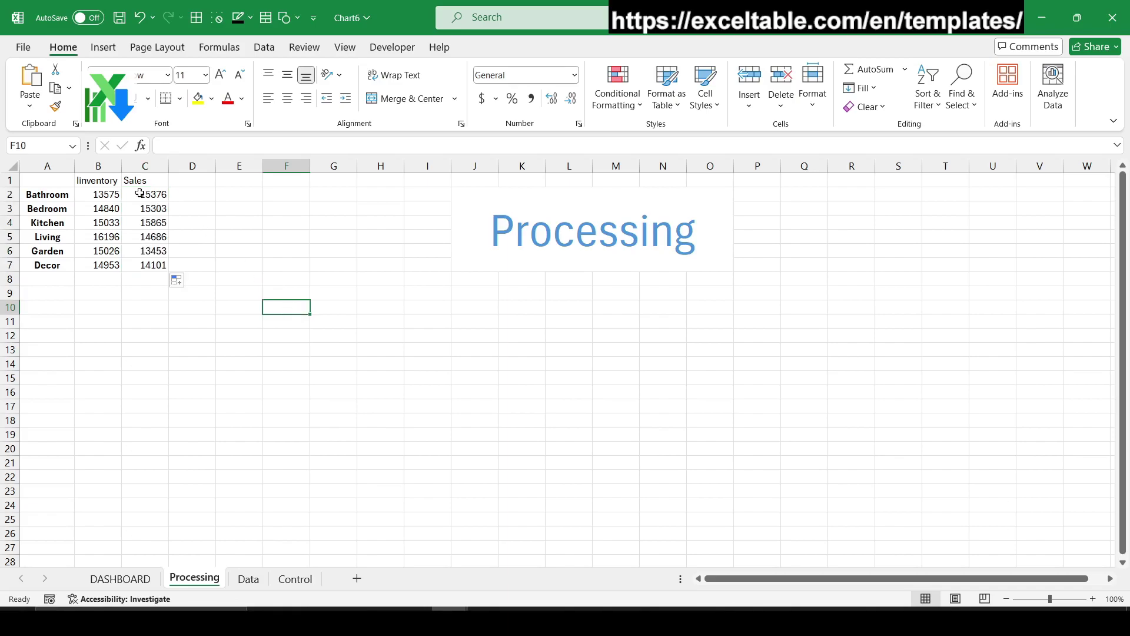
click(86, 197)
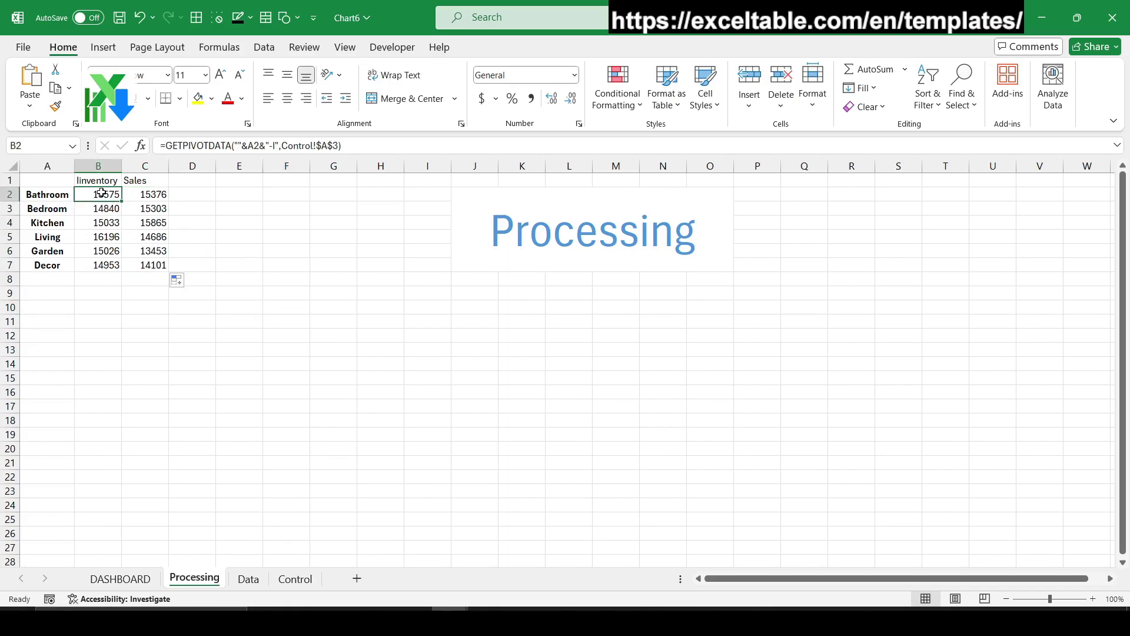
- Insert a filled radar chart of departments A2:C7 and move it beside the table
drag(97, 179, 162, 265)
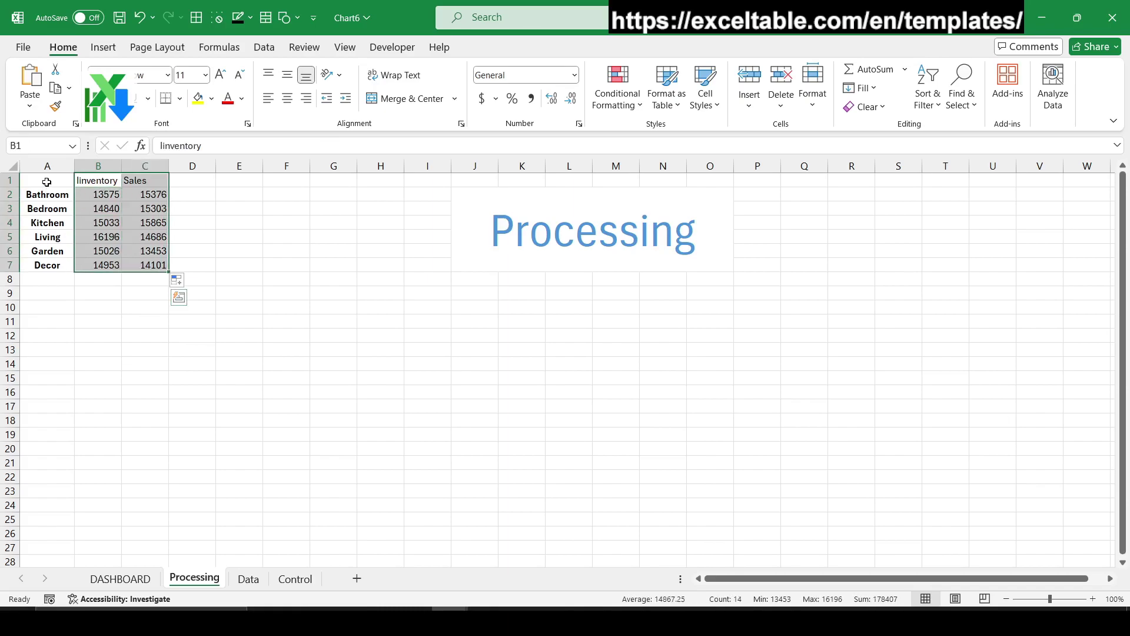
drag(46, 180, 118, 242)
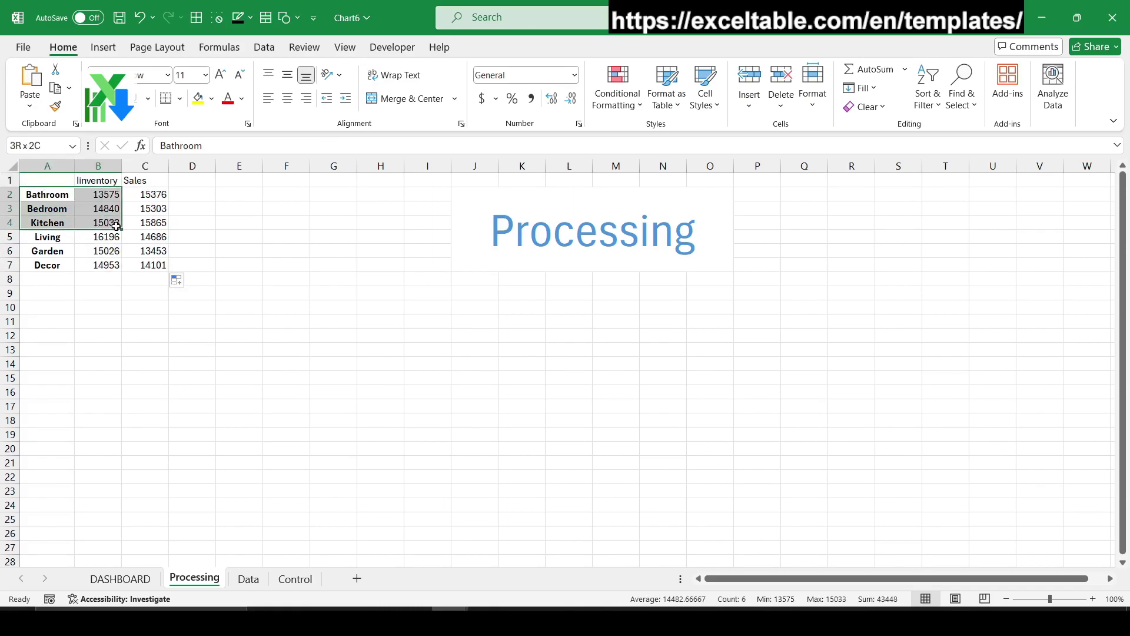
drag(46, 194, 155, 265)
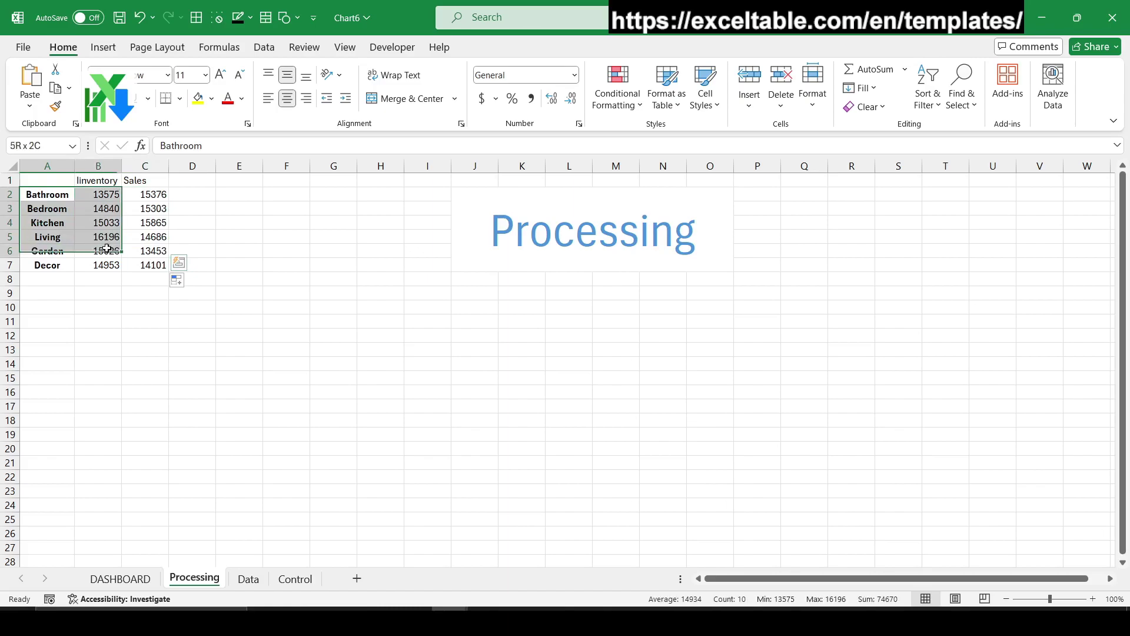
click(105, 48)
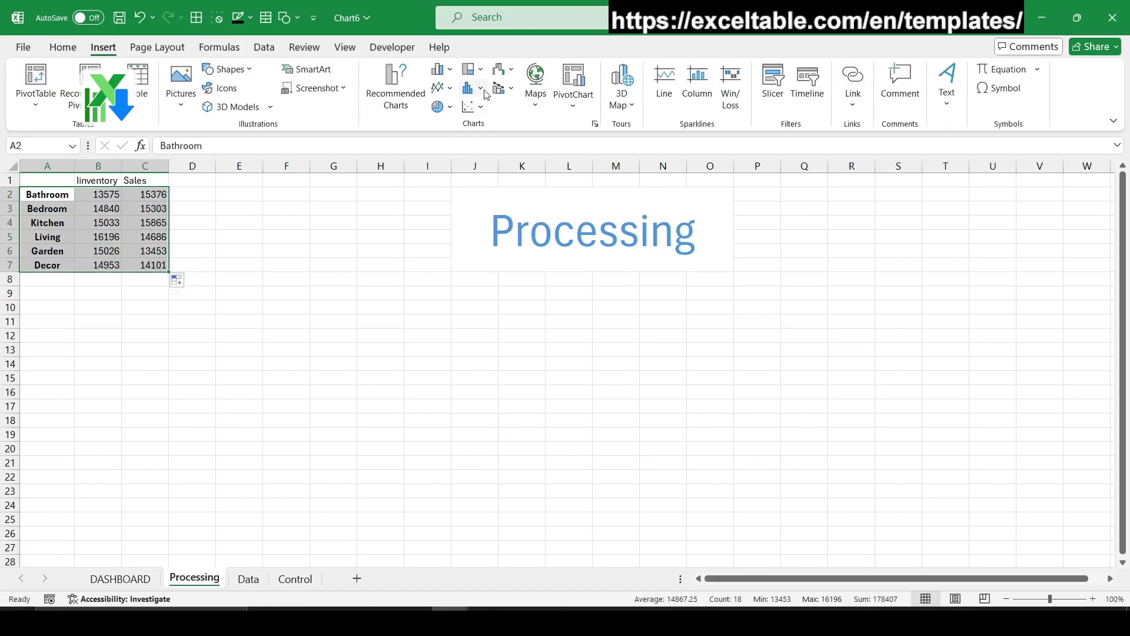
click(508, 90)
click(503, 68)
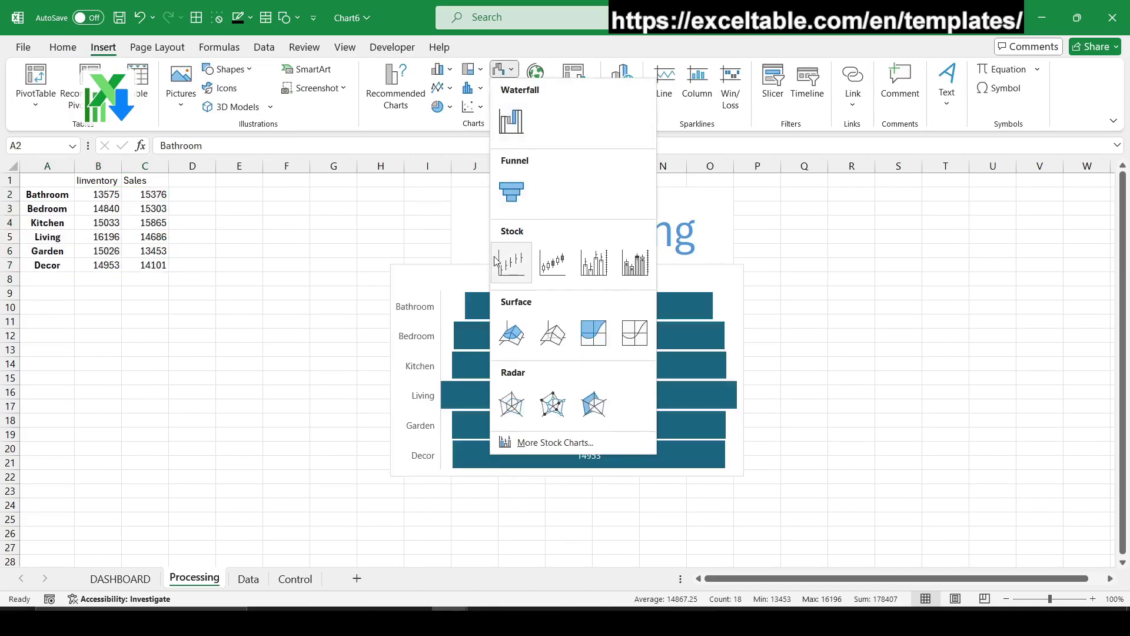
click(595, 405)
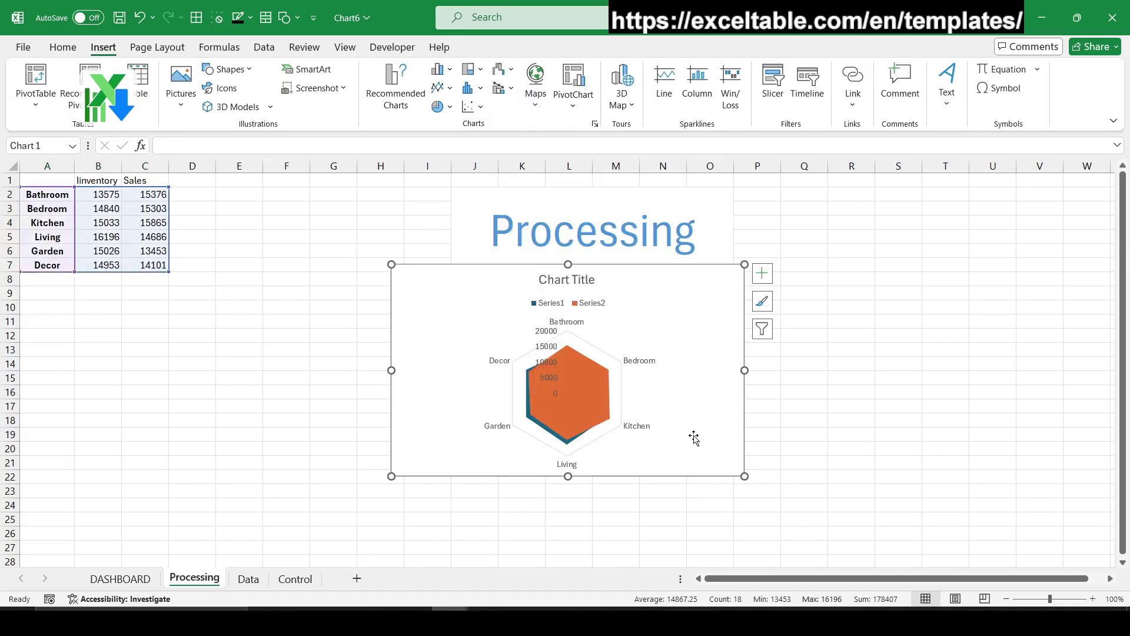
mouse_move(644, 262)
mouse_down()
mouse_move(436, 255)
mouse_move(455, 268)
mouse_up()
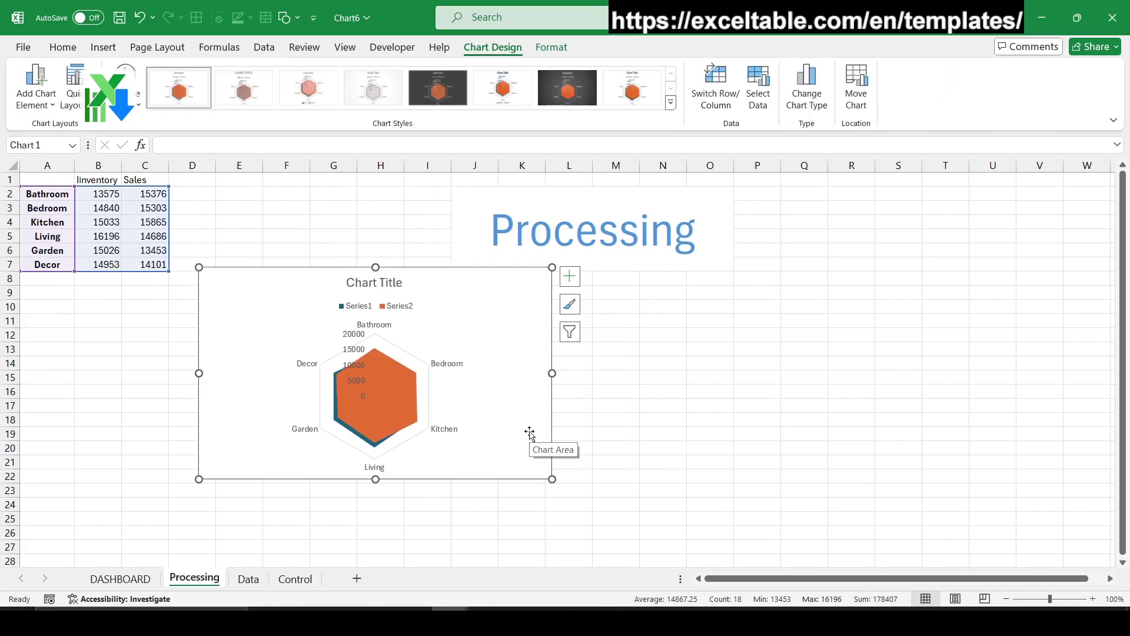
- Delete the radar chart's legend and axis value labels
click(412, 305)
key(Delete)
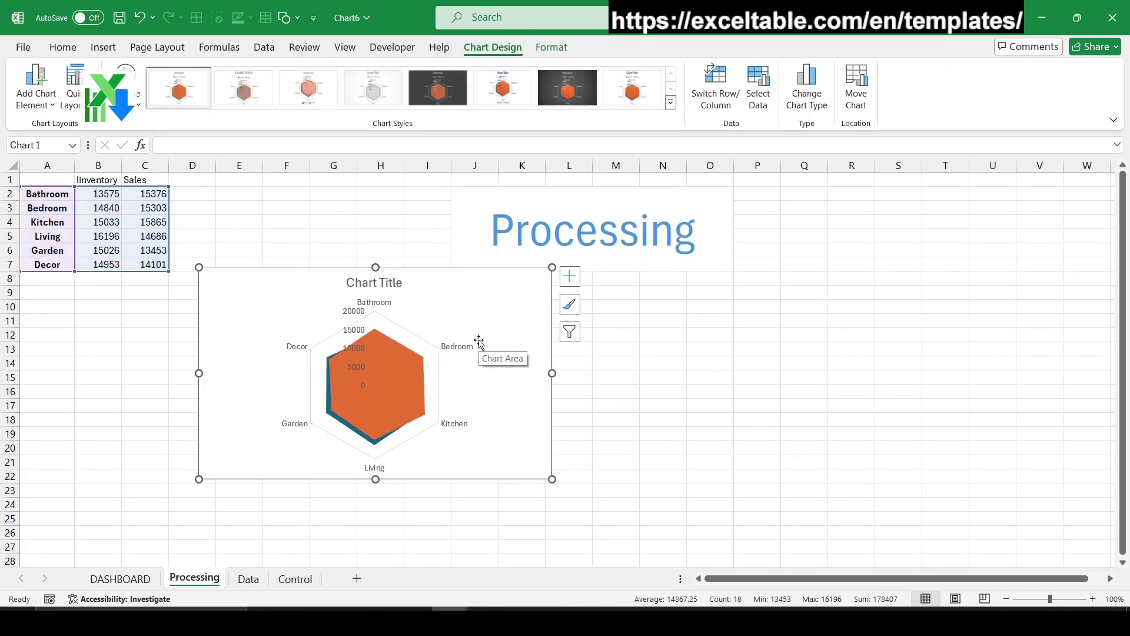
click(356, 329)
key(Delete)
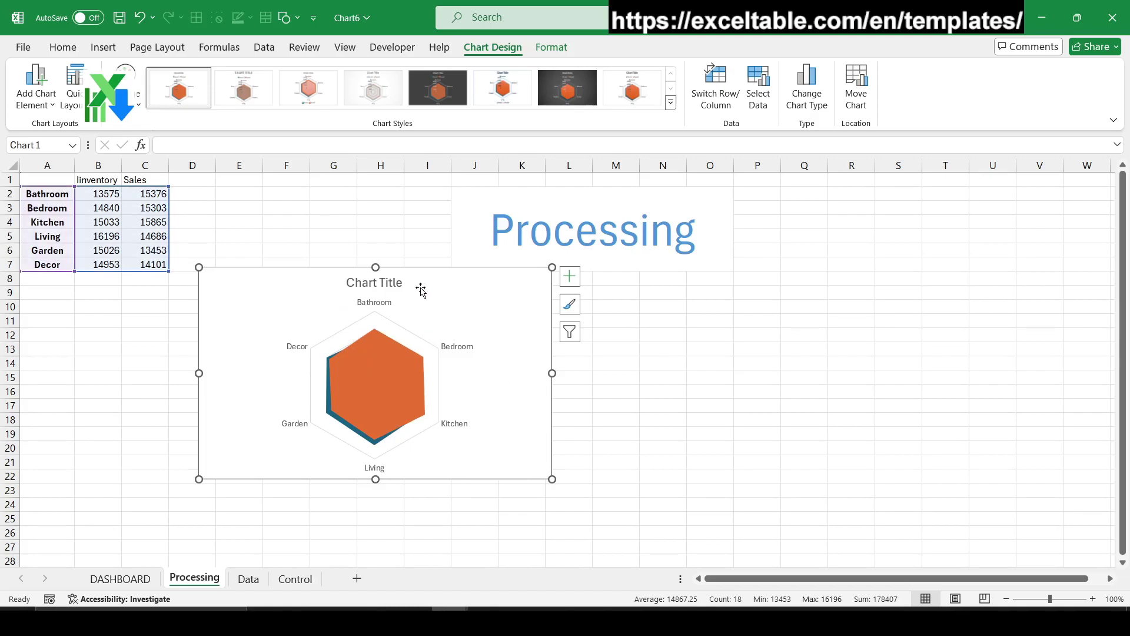
- Draw a large rectangle covering the dashboard area of the DASHBOARD sheet
click(129, 579)
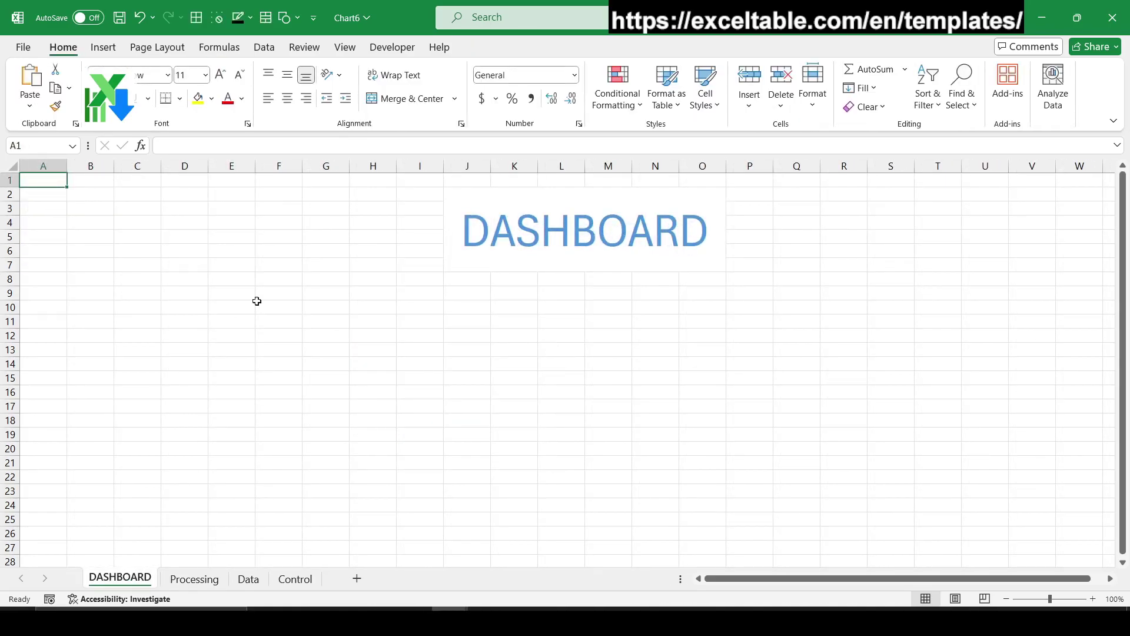
click(103, 47)
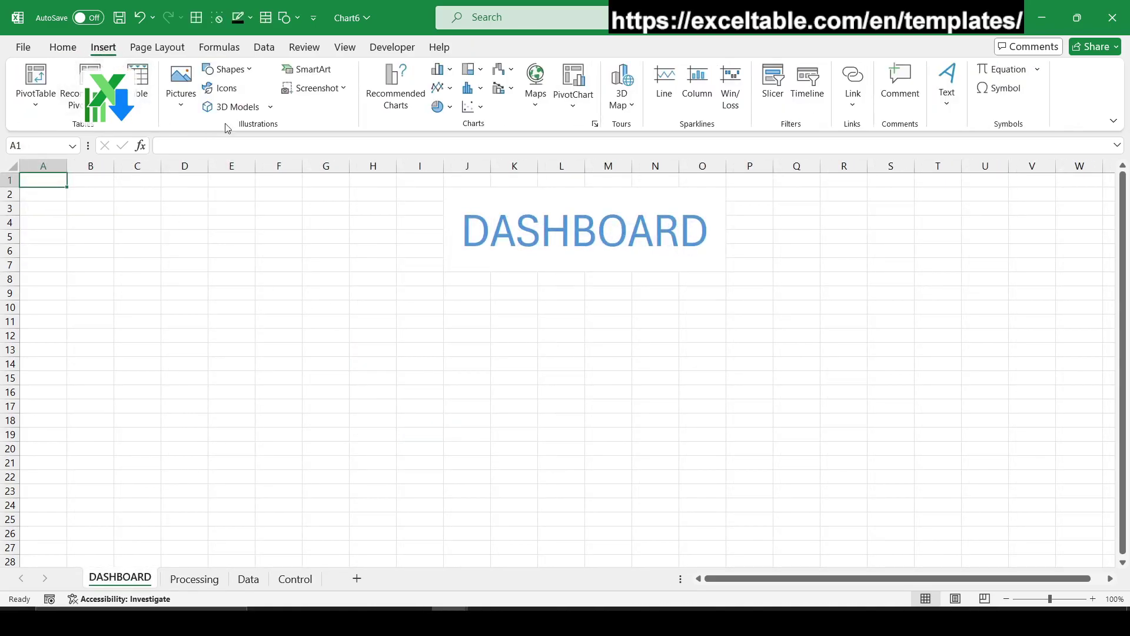
click(226, 69)
click(249, 104)
drag(34, 178, 1088, 566)
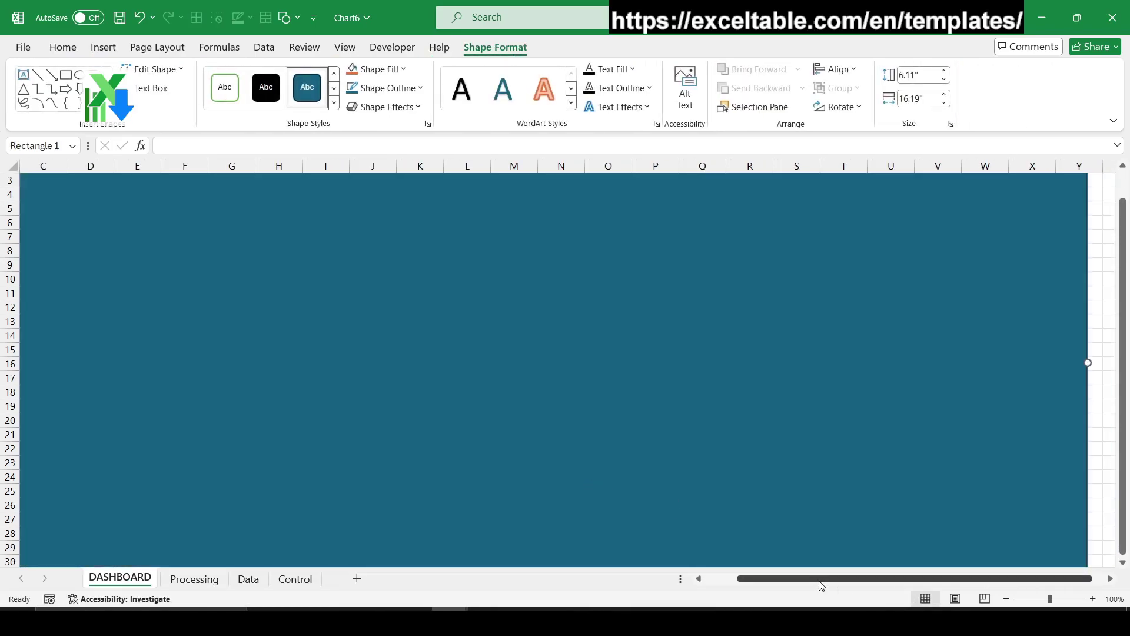
drag(815, 579, 783, 578)
scroll(430, 468, up, 1)
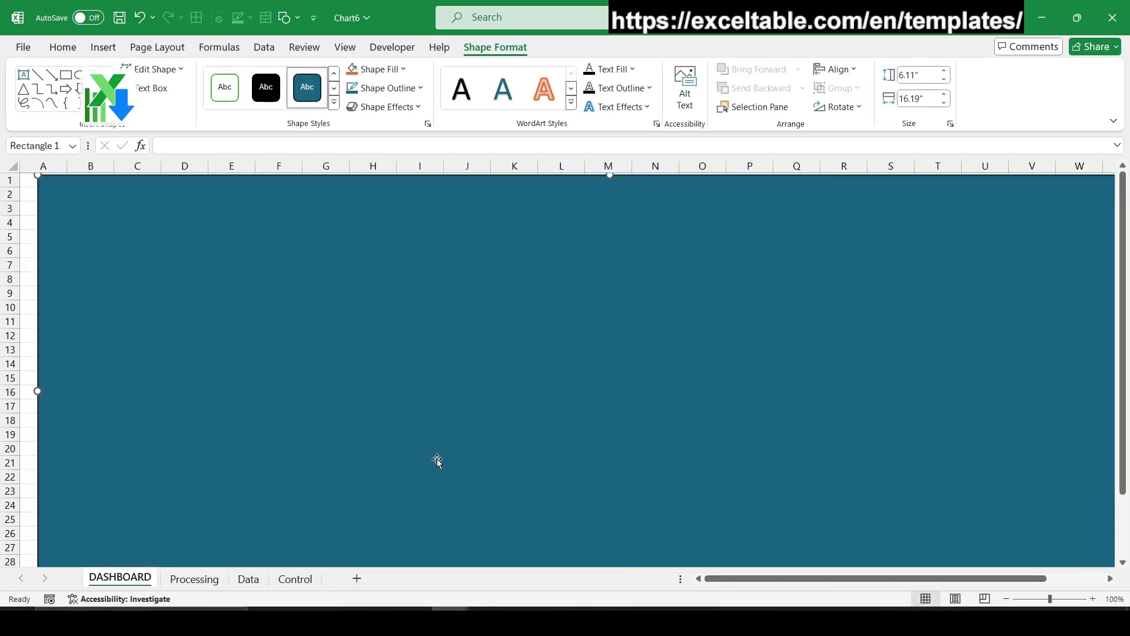
- Give the rectangle a gradient fill with a dark navy left stop
right_click(363, 310)
click(418, 601)
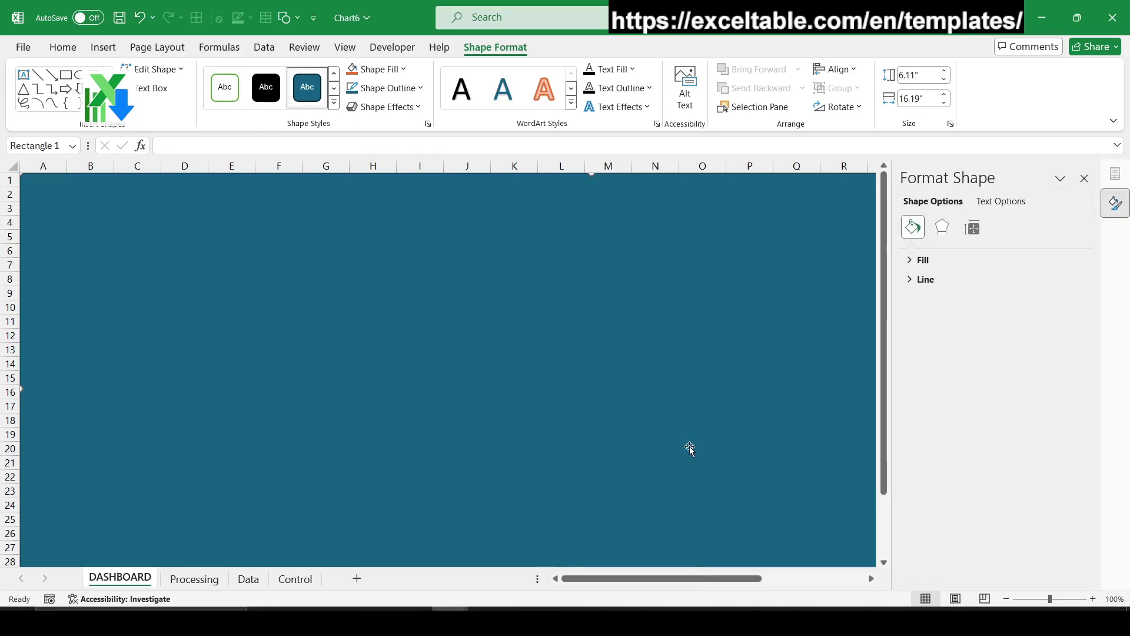
click(920, 260)
click(939, 316)
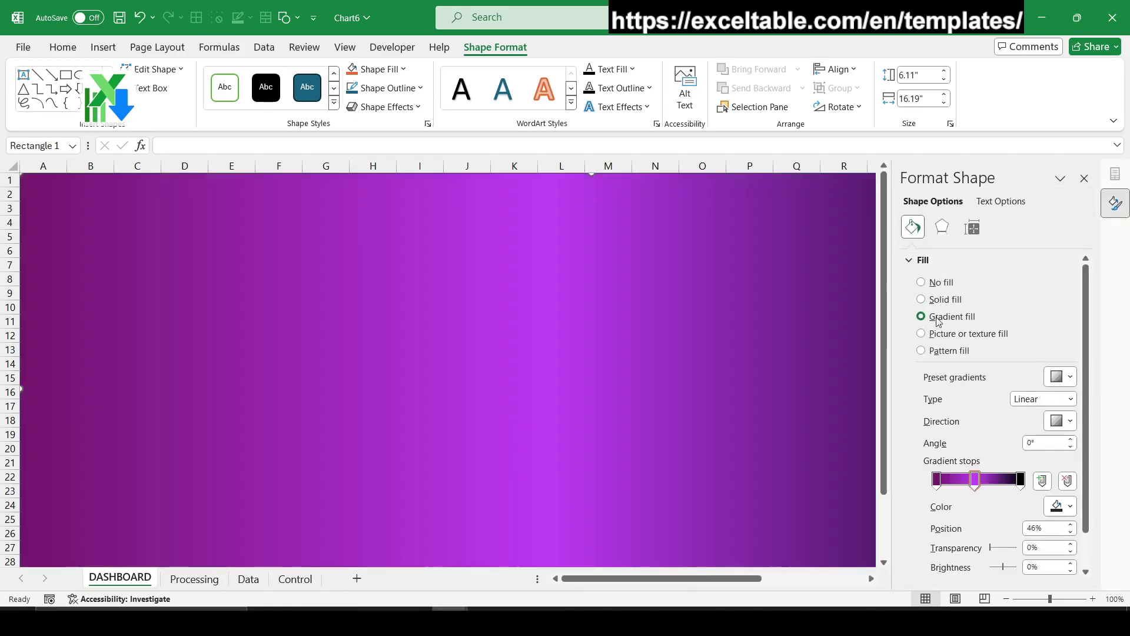
click(1069, 481)
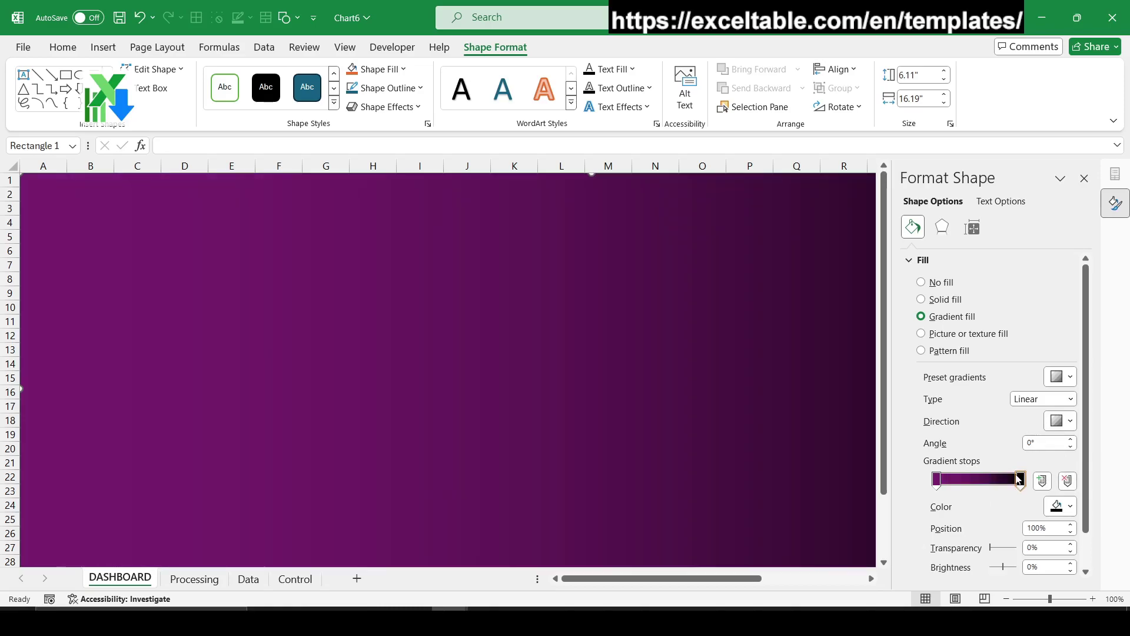
click(936, 480)
click(1068, 507)
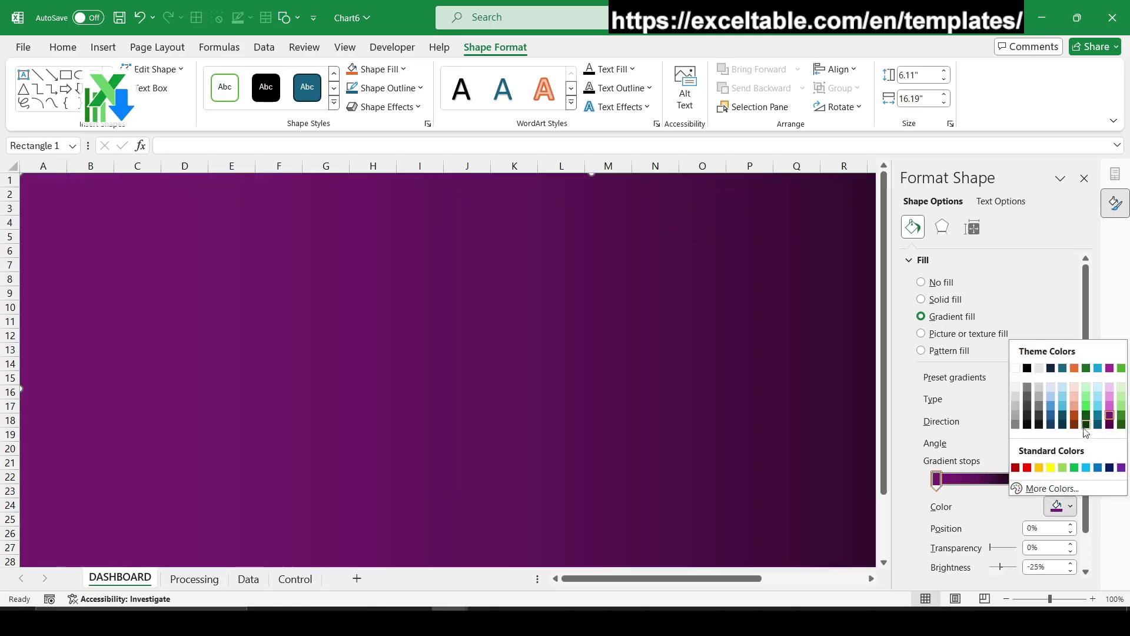
click(1052, 489)
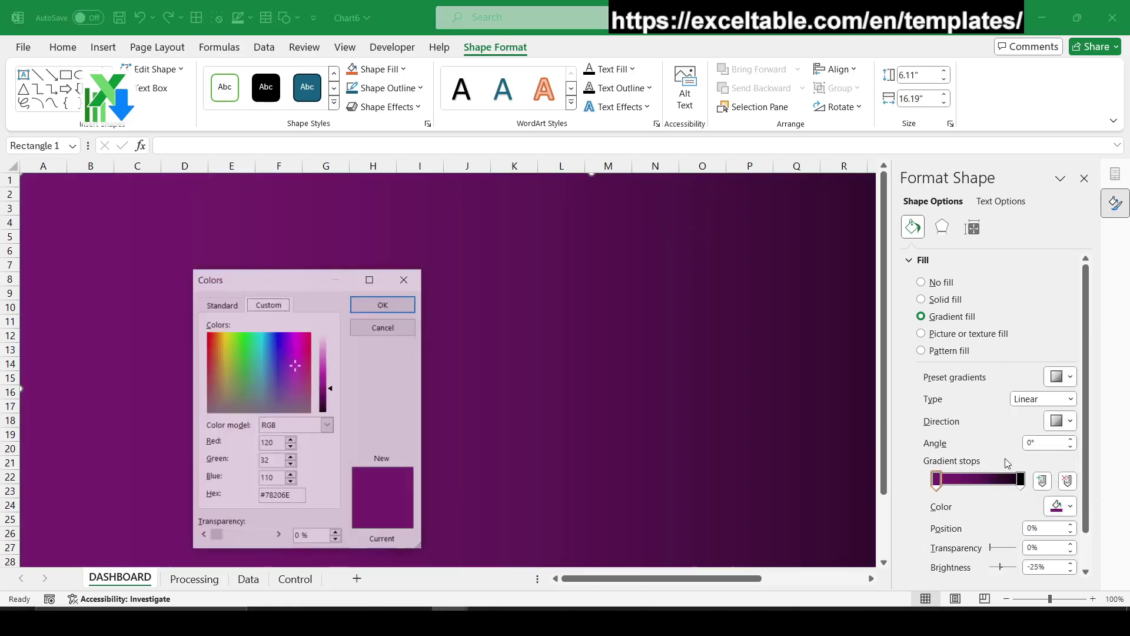
double_click(281, 492)
text(28)
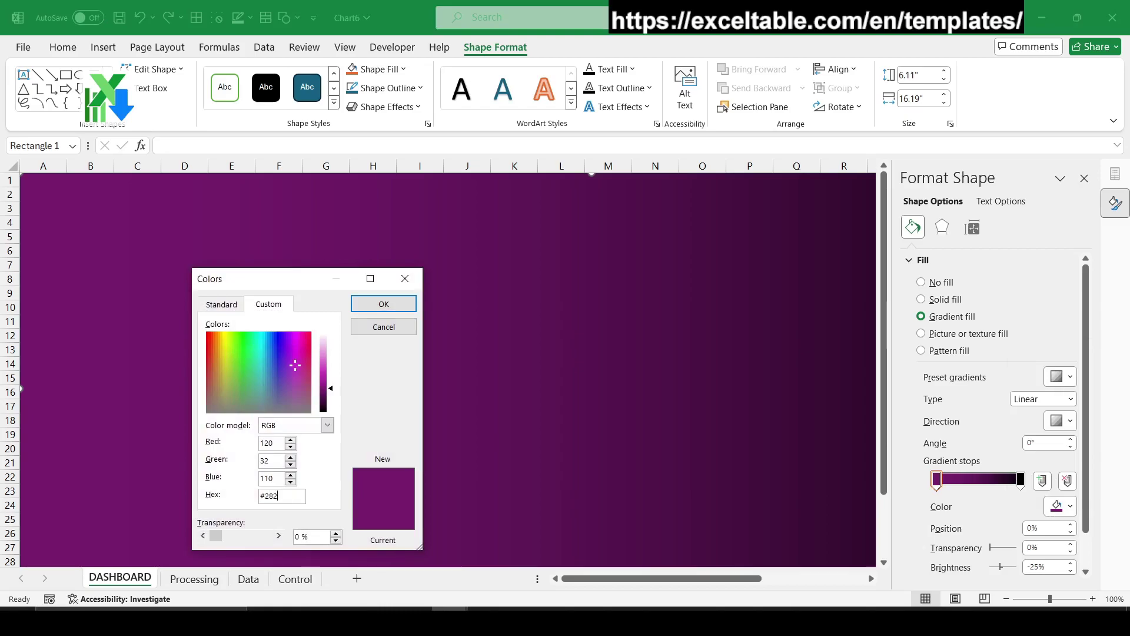
text(A36)
key(Return)
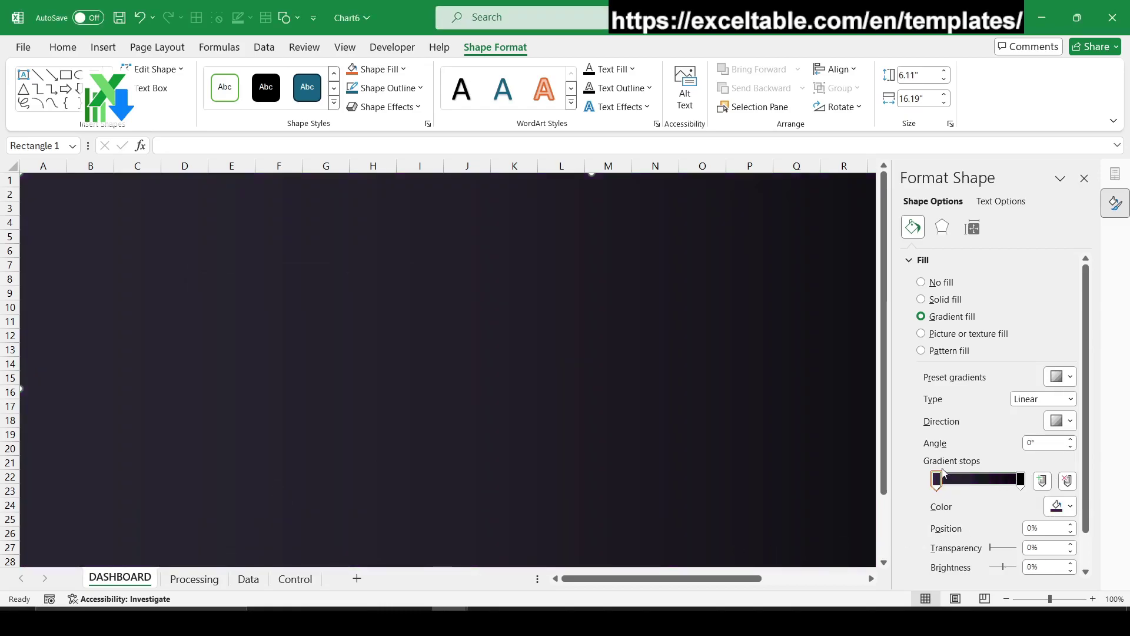
- Set the linear gradient angle to 45° and shift the left stop to about 44%
drag(939, 481, 966, 480)
click(1036, 443)
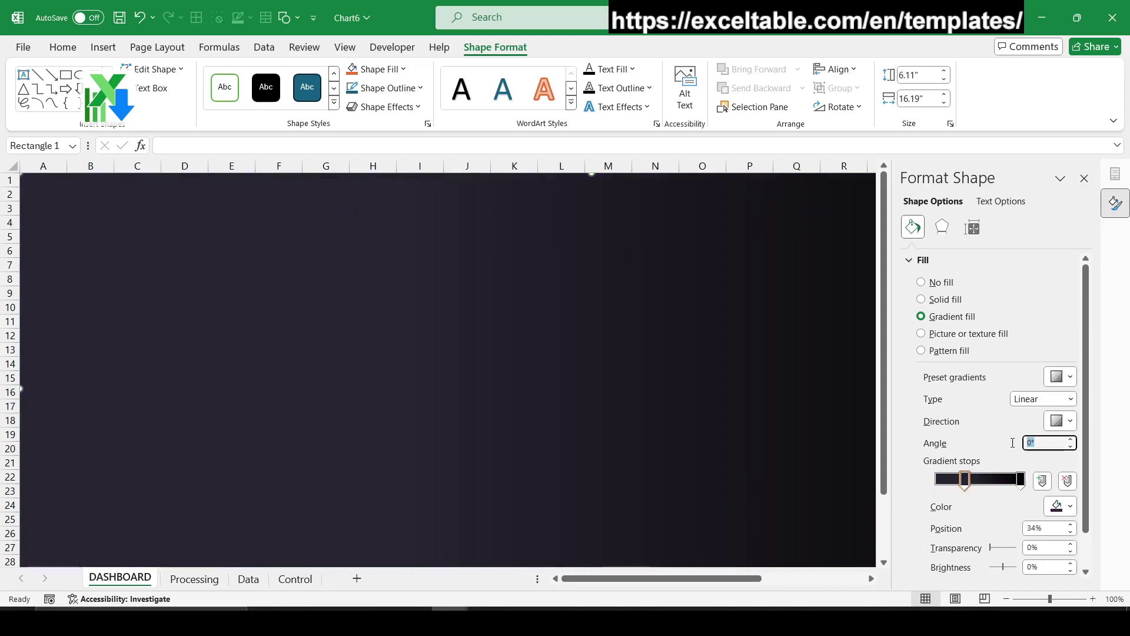
click(1068, 422)
click(991, 451)
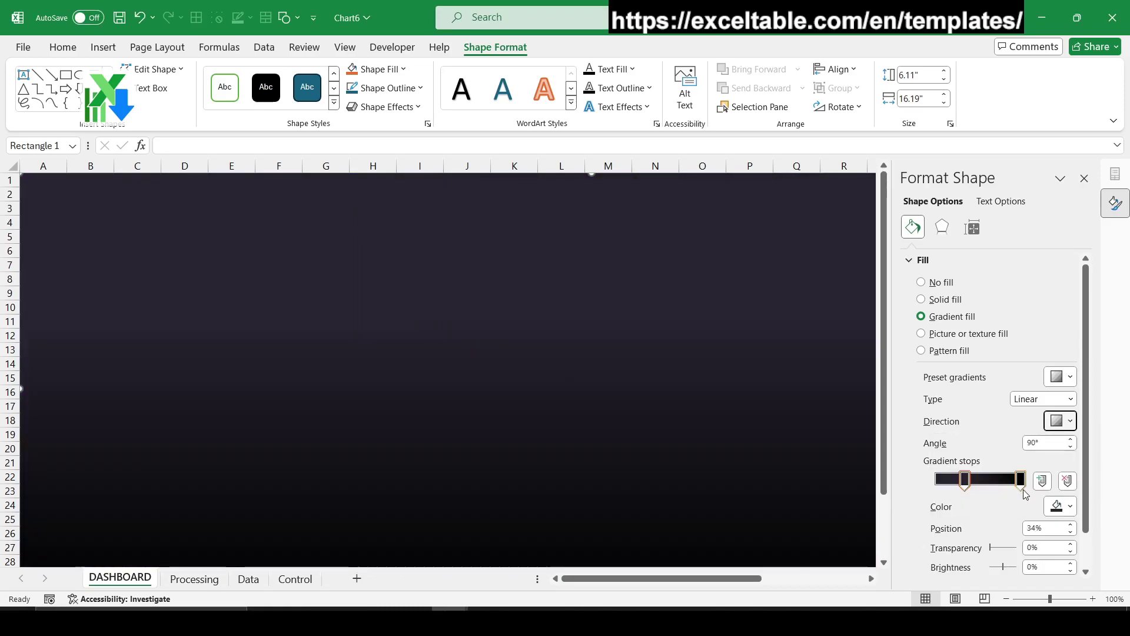
click(1036, 443)
text(45)
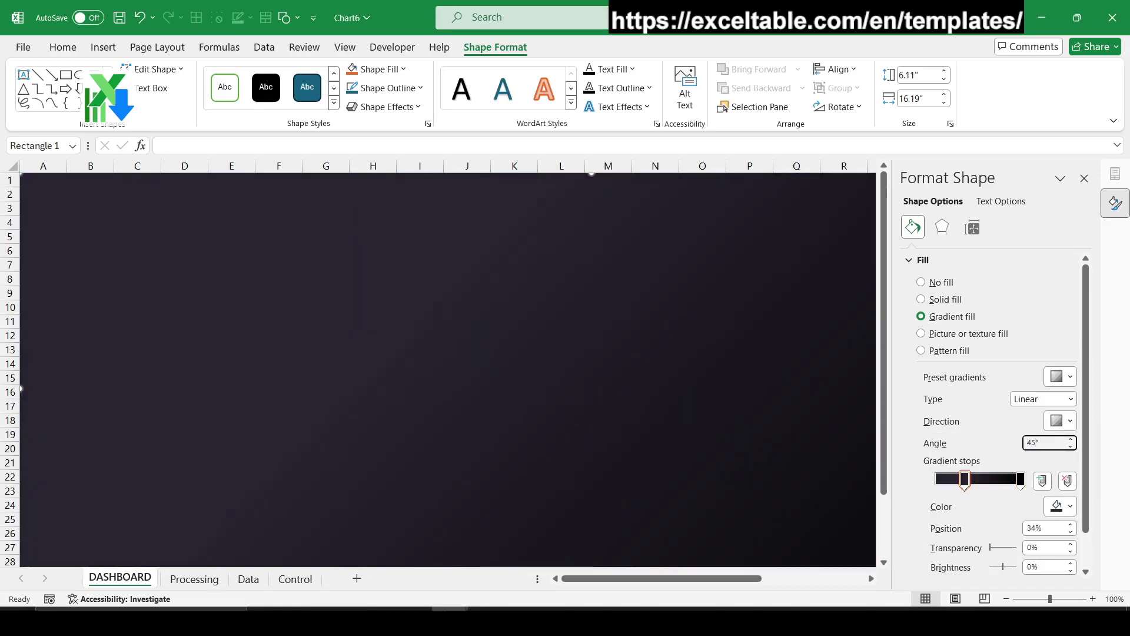
drag(966, 481, 974, 481)
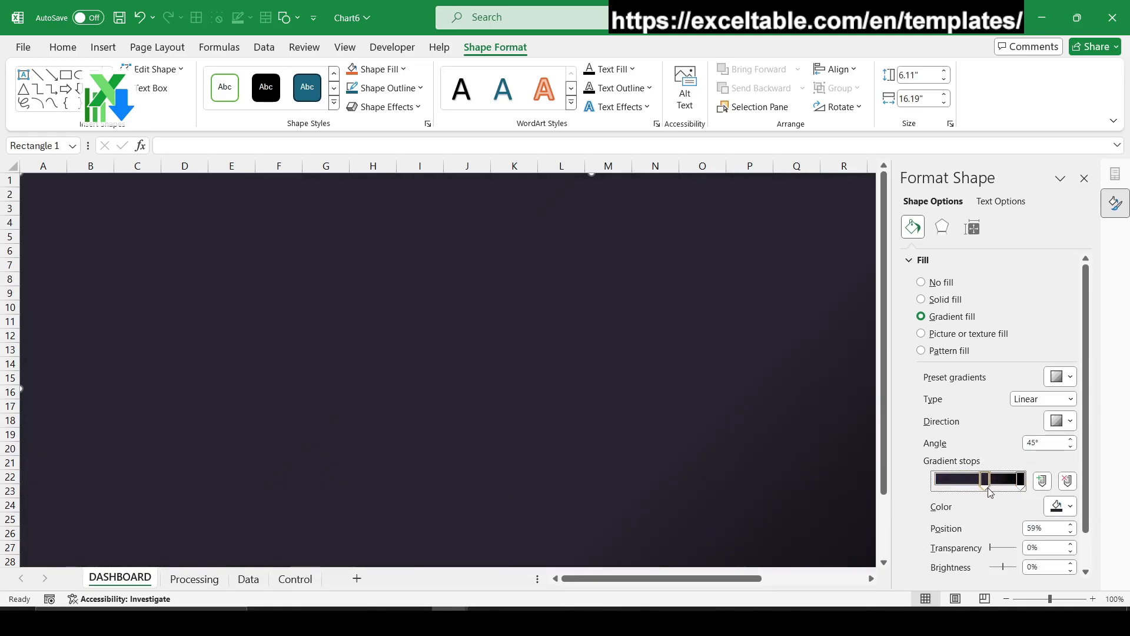
click(1021, 480)
click(1059, 507)
key(Escape)
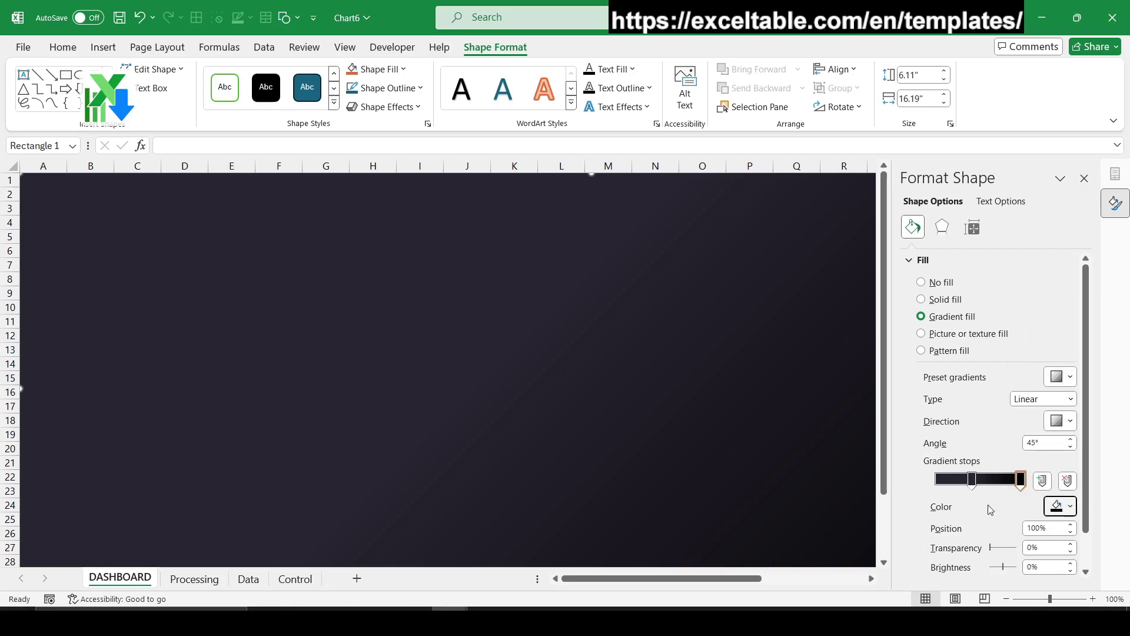
click(650, 392)
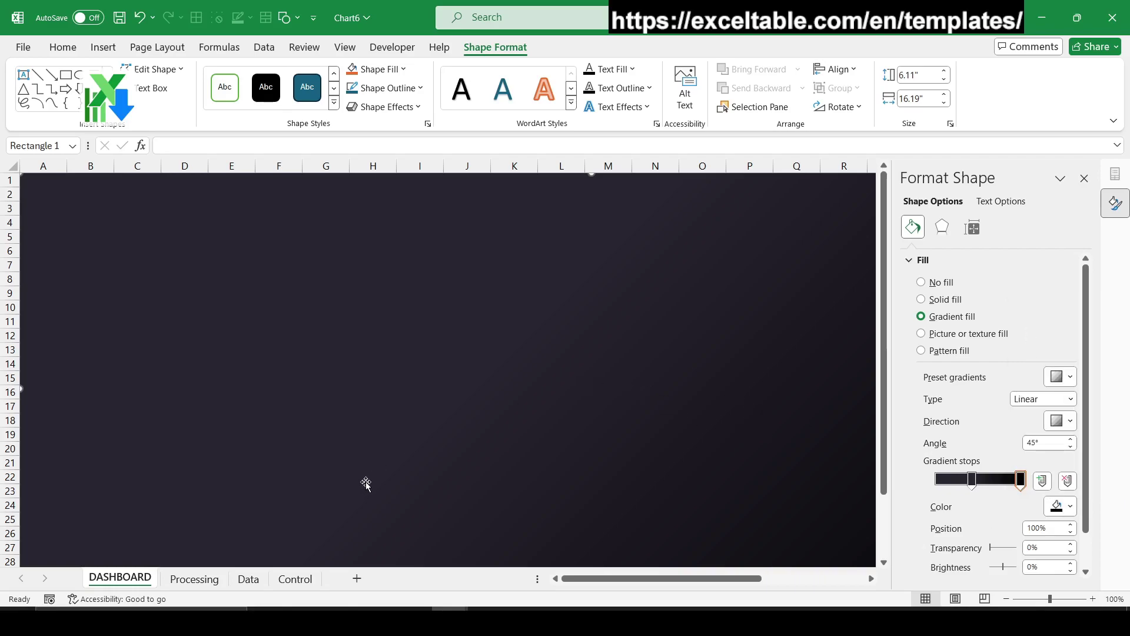
- Draw a rounded rectangle in the centre of the dashboard background
click(107, 49)
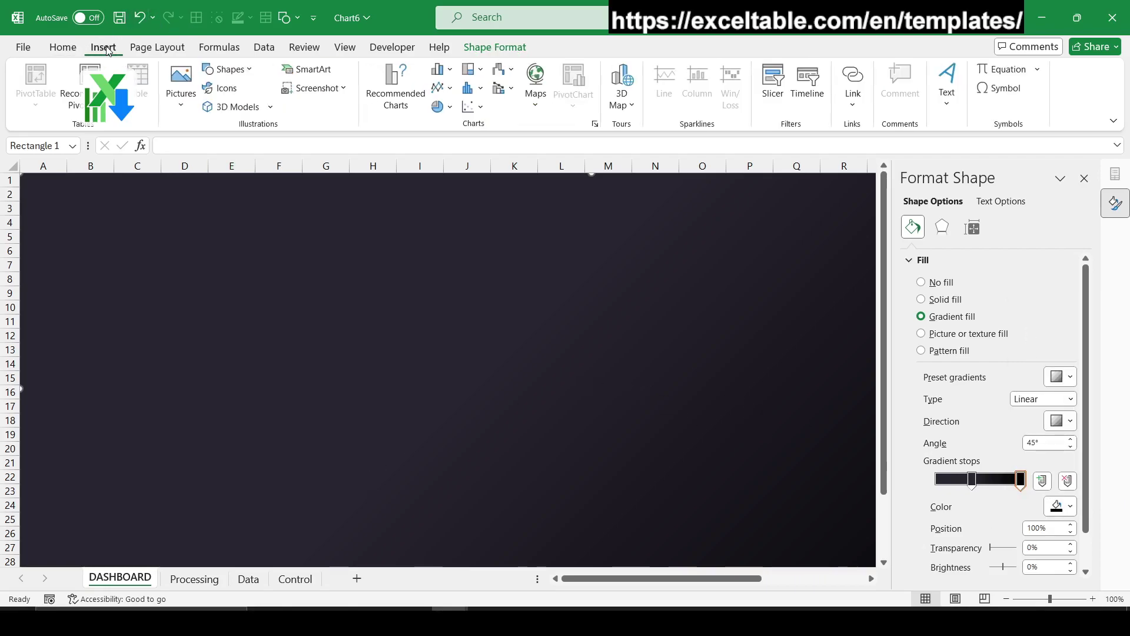
click(226, 69)
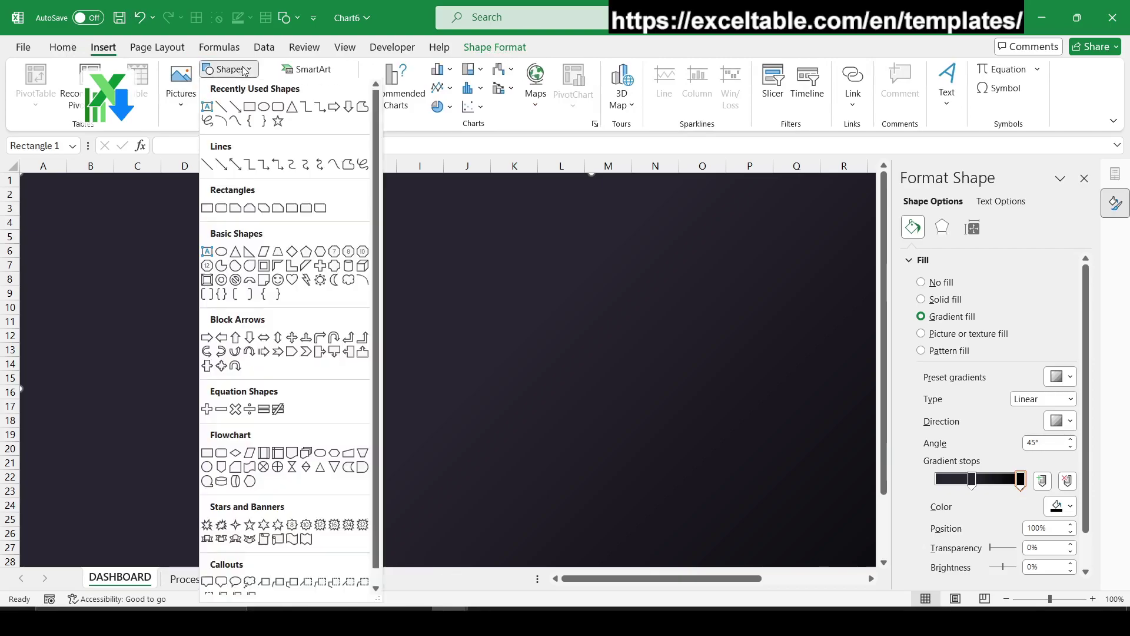
click(270, 122)
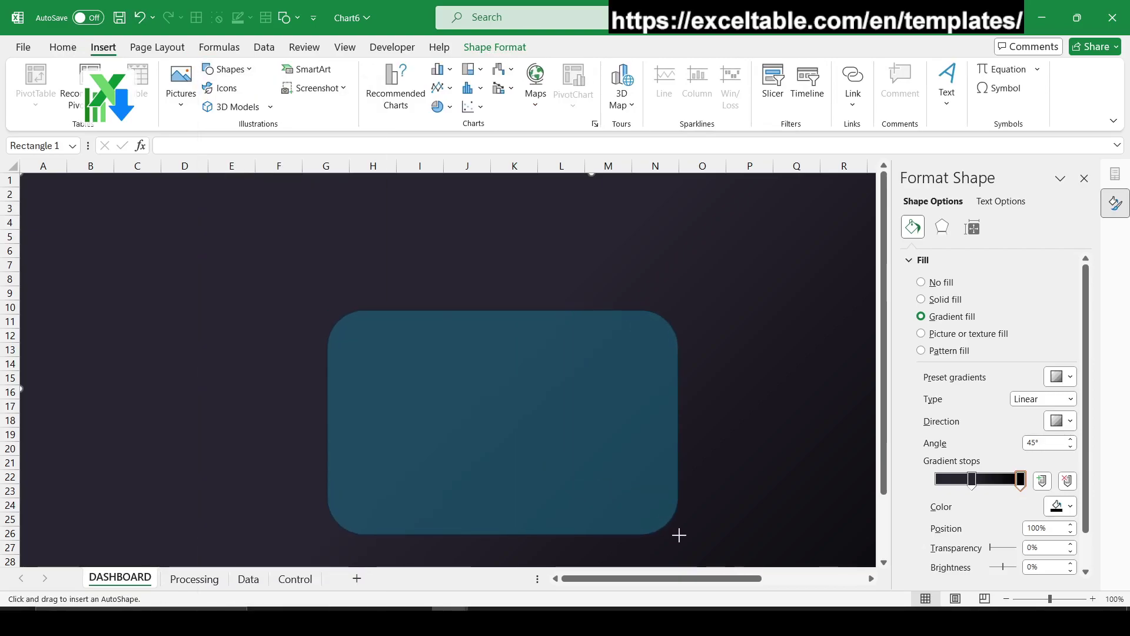
drag(327, 310, 721, 560)
mouse_move(577, 450)
mouse_down()
mouse_move(560, 438)
mouse_move(563, 416)
mouse_up()
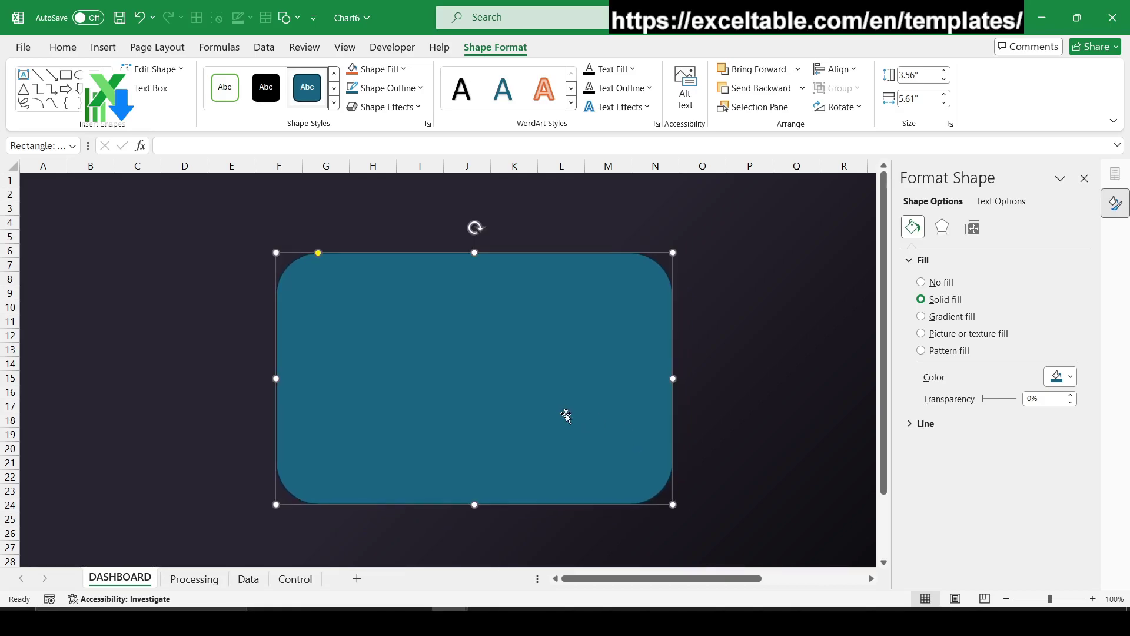
- Fill the rounded rectangle black and give it a pale #AADCD7 outline
click(1069, 378)
click(1027, 417)
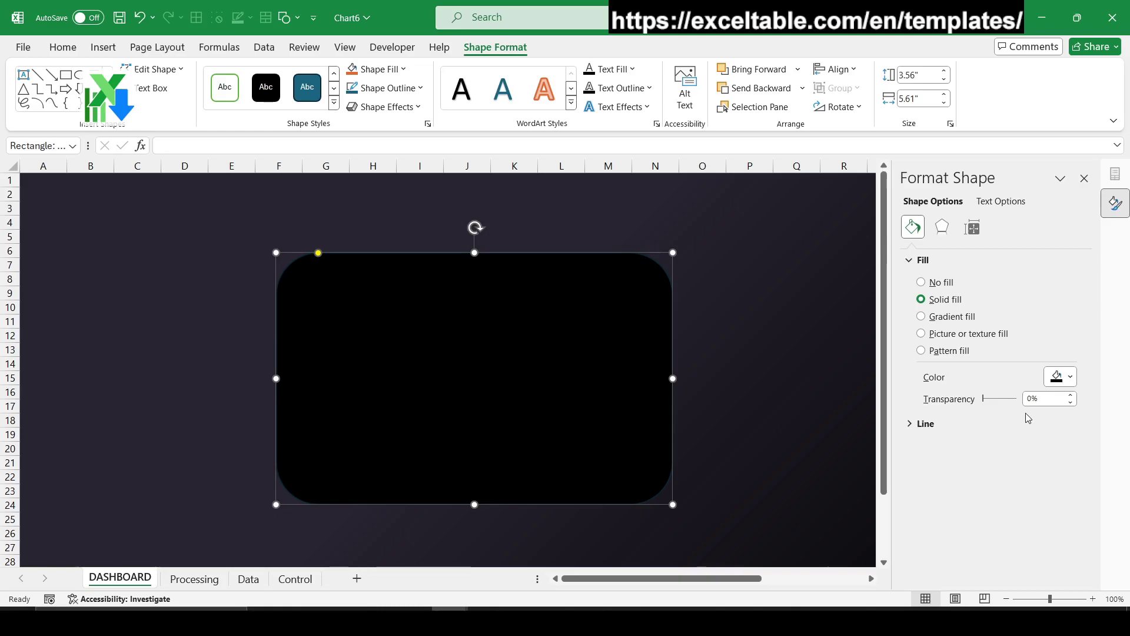
click(921, 424)
click(1064, 510)
click(1052, 488)
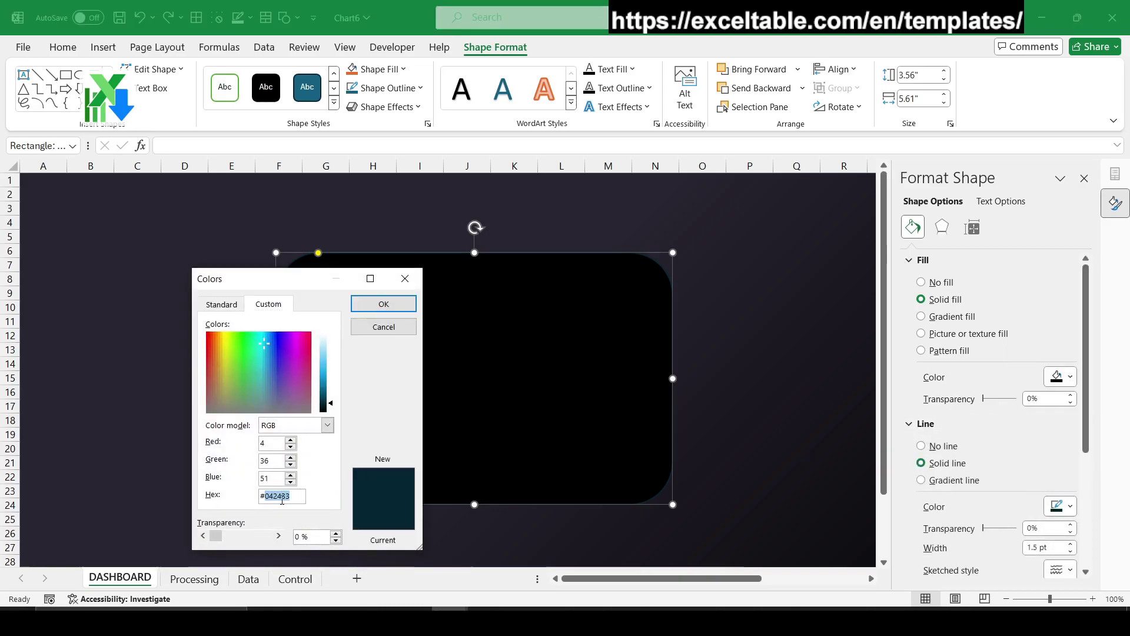
text(AAD)
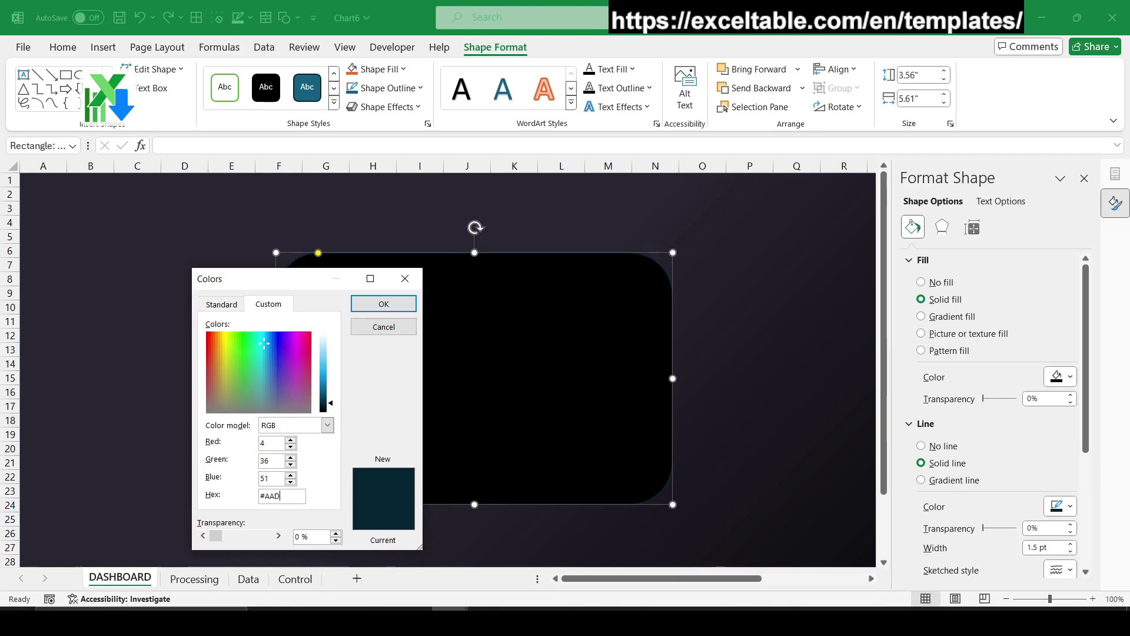
text(CD7)
click(384, 303)
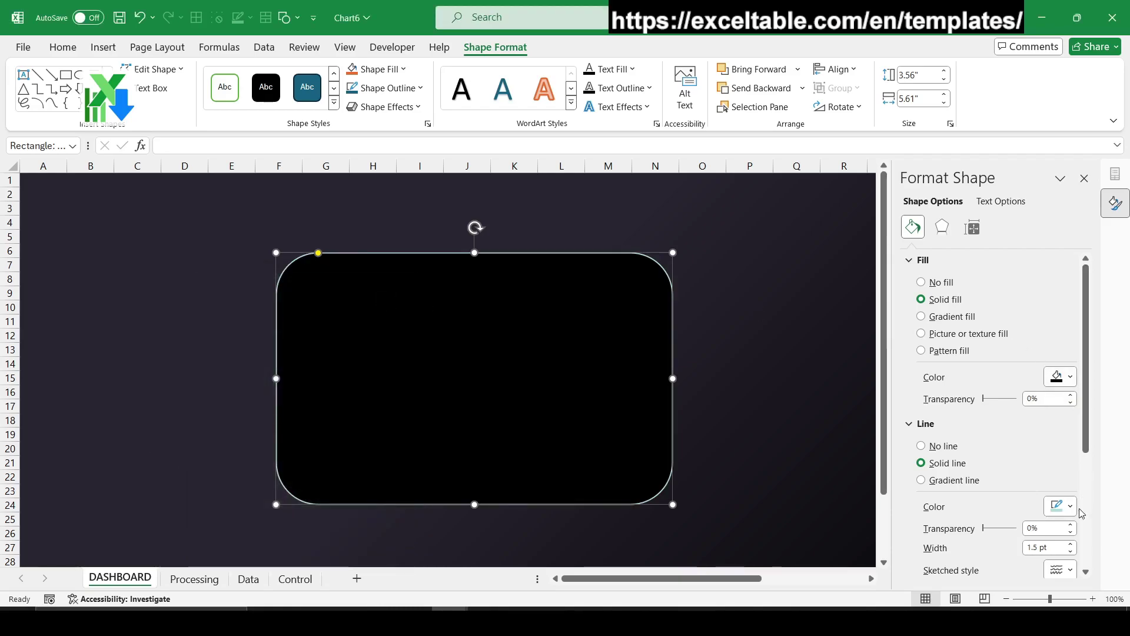
click(773, 462)
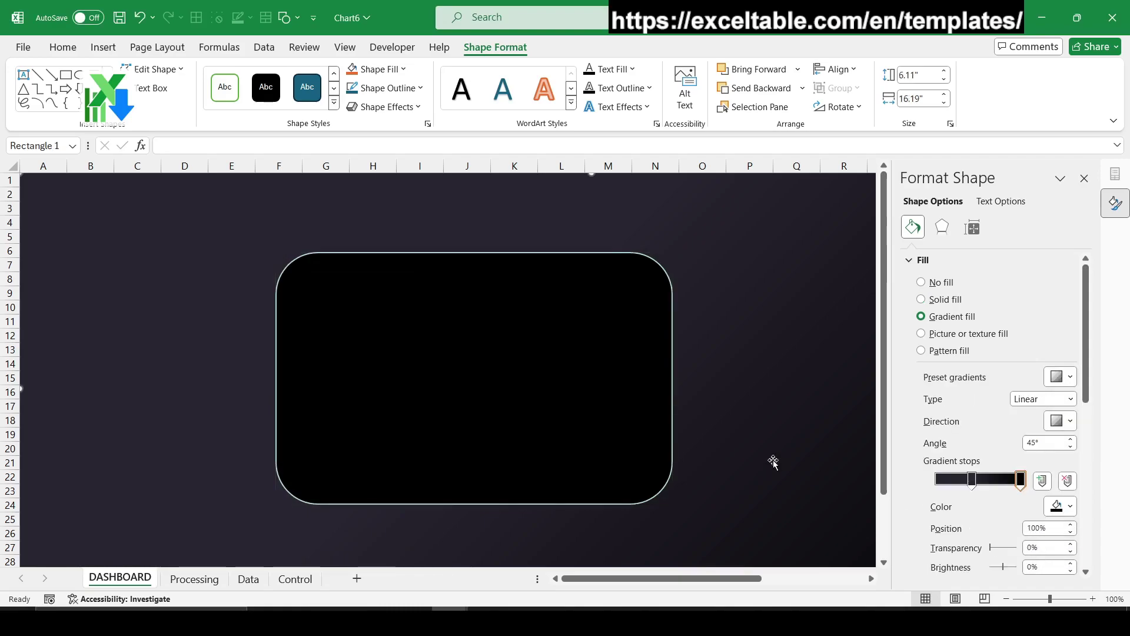
click(473, 331)
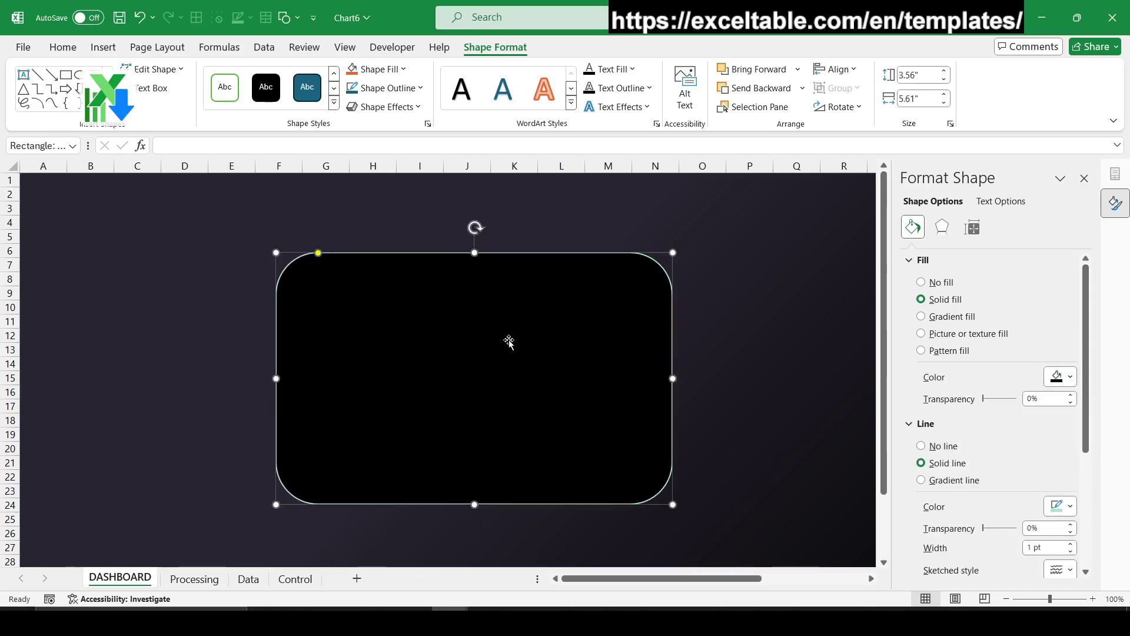
- Add an outer shadow to the black card at 135° with a 16 pt distance
click(398, 109)
mouse_move(396, 164)
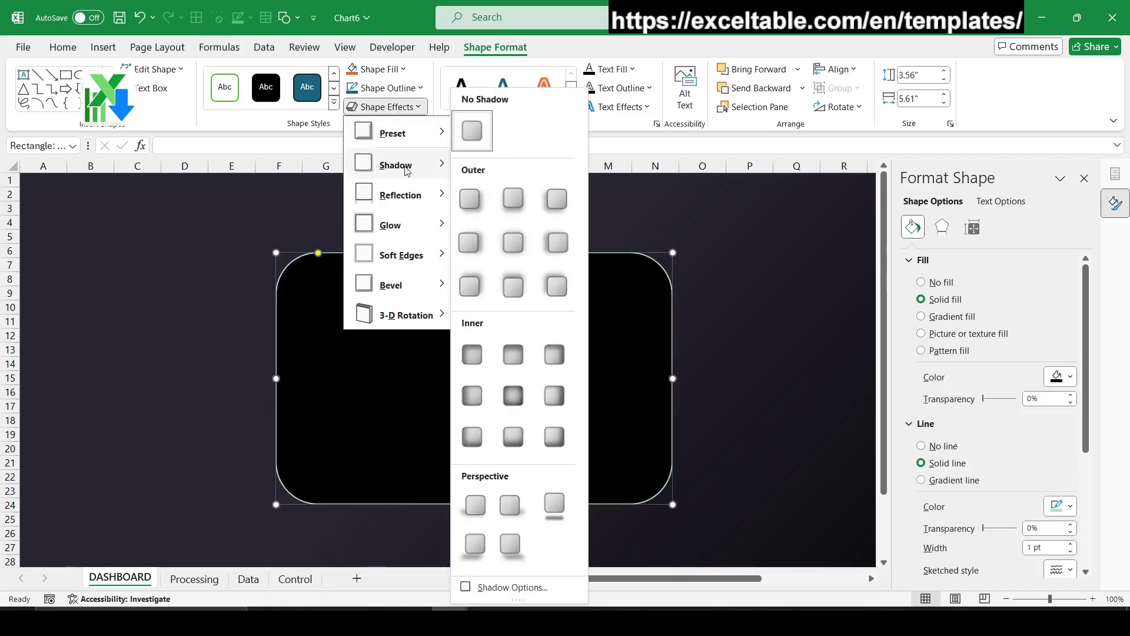
click(556, 287)
click(942, 227)
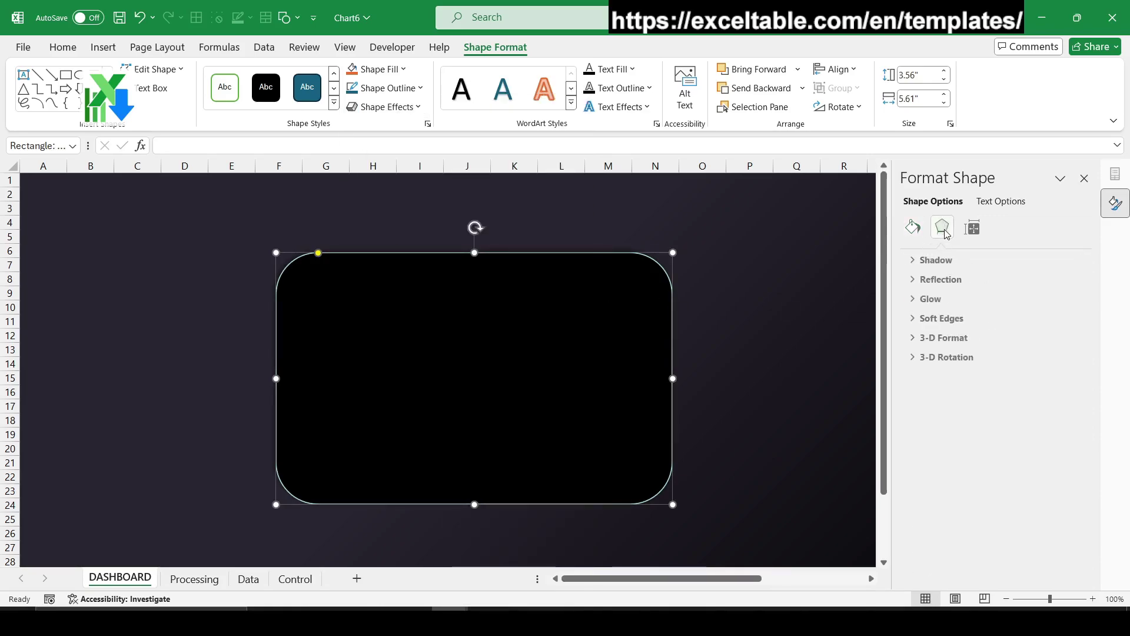
click(913, 261)
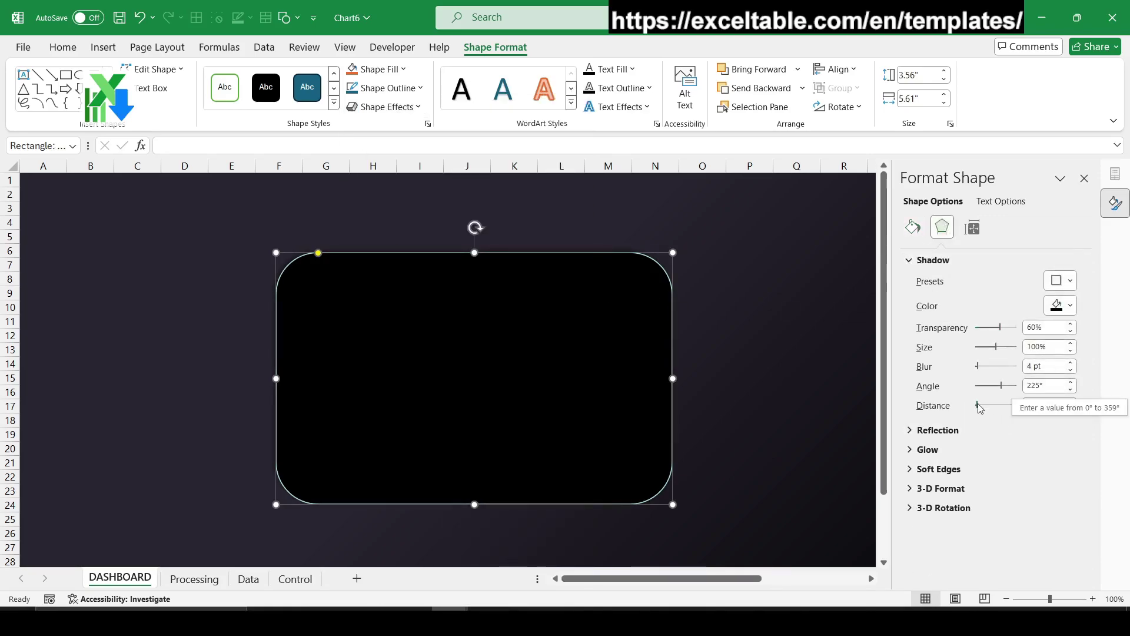
drag(979, 406, 980, 406)
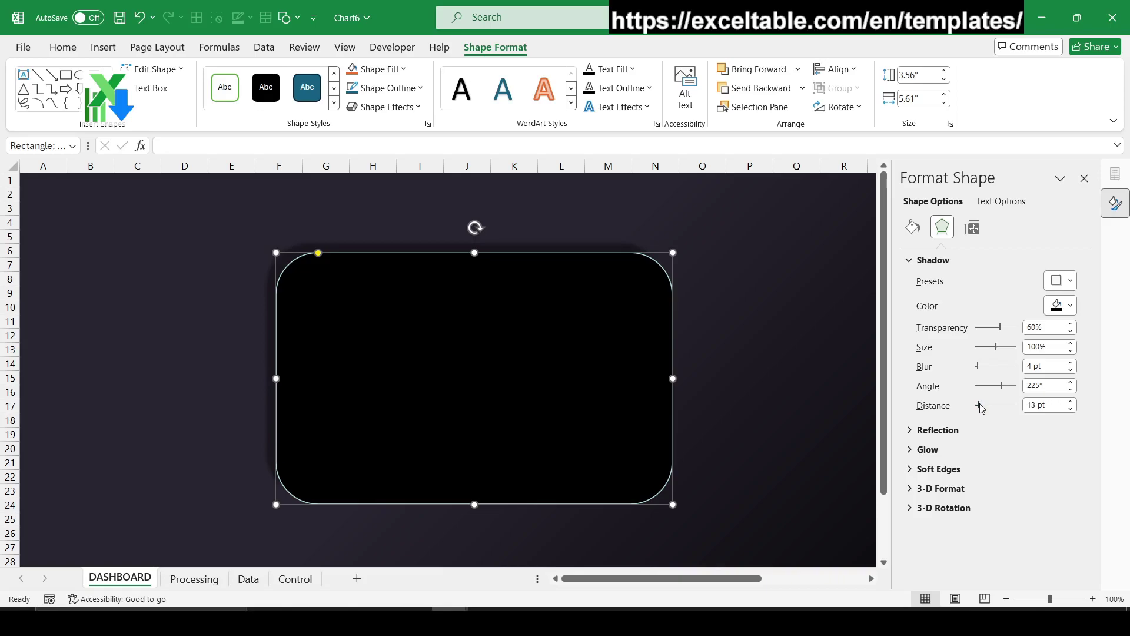
click(1060, 280)
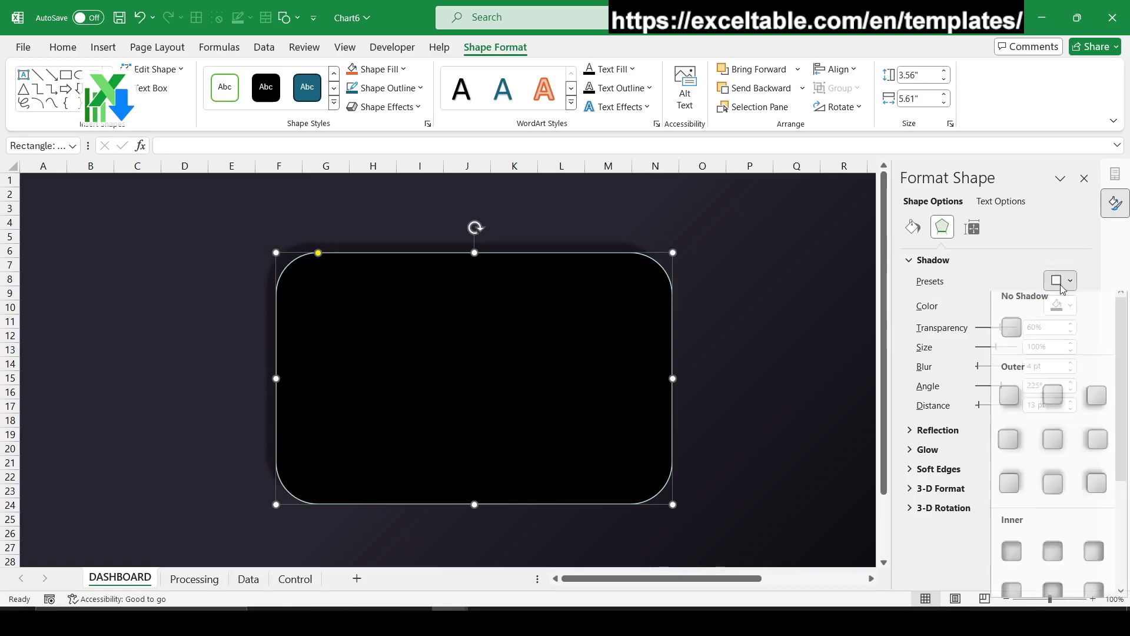
click(1088, 399)
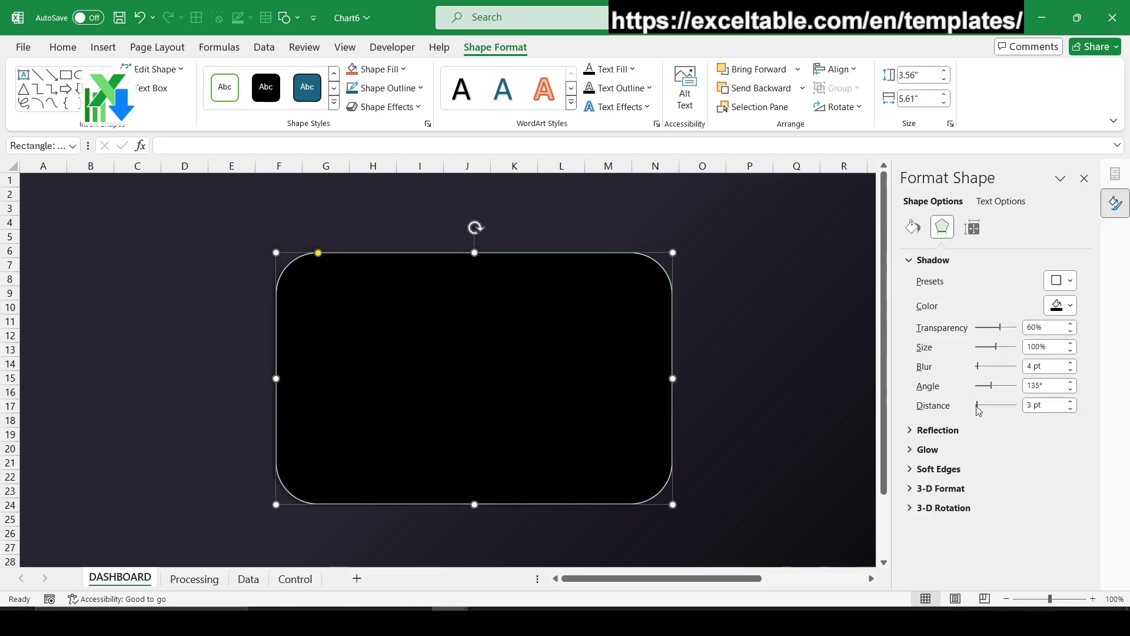
drag(977, 407, 979, 407)
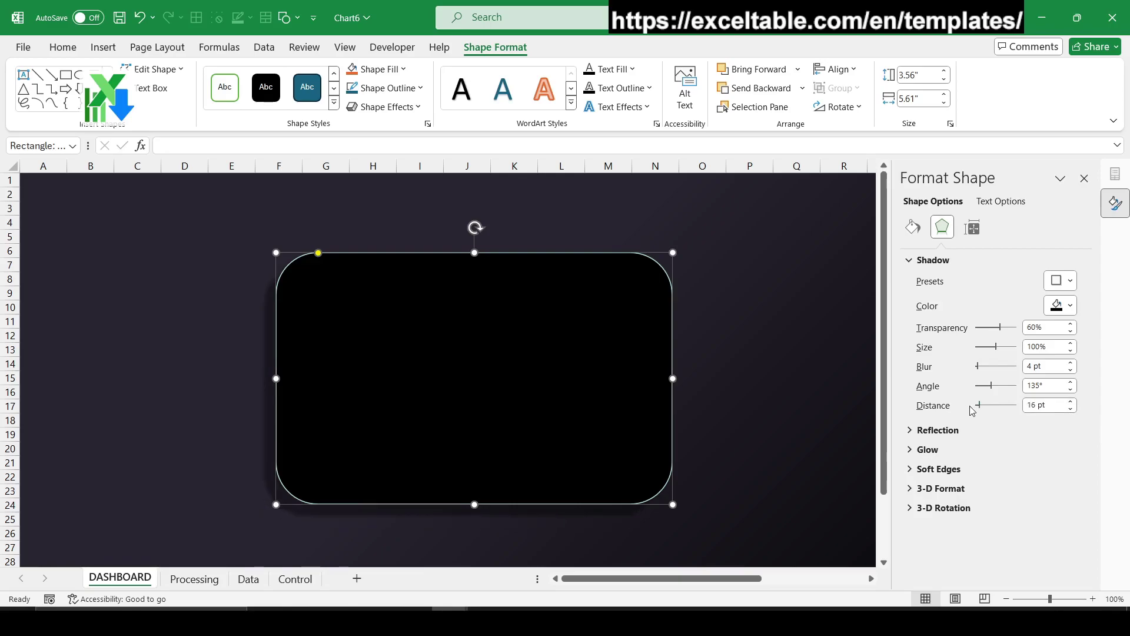
click(813, 353)
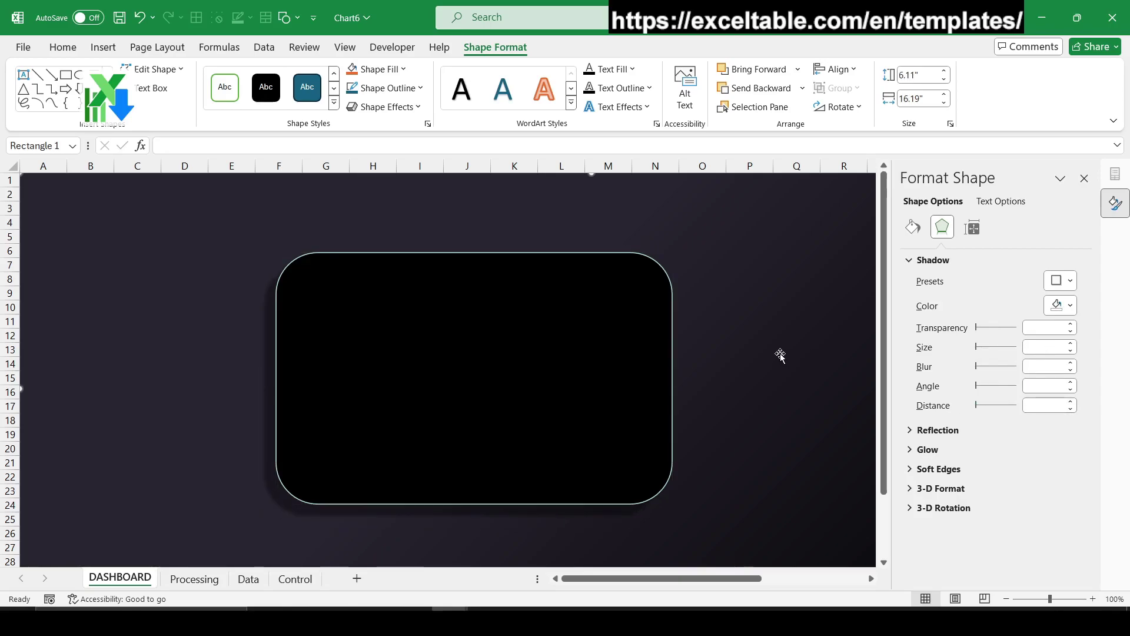
click(213, 580)
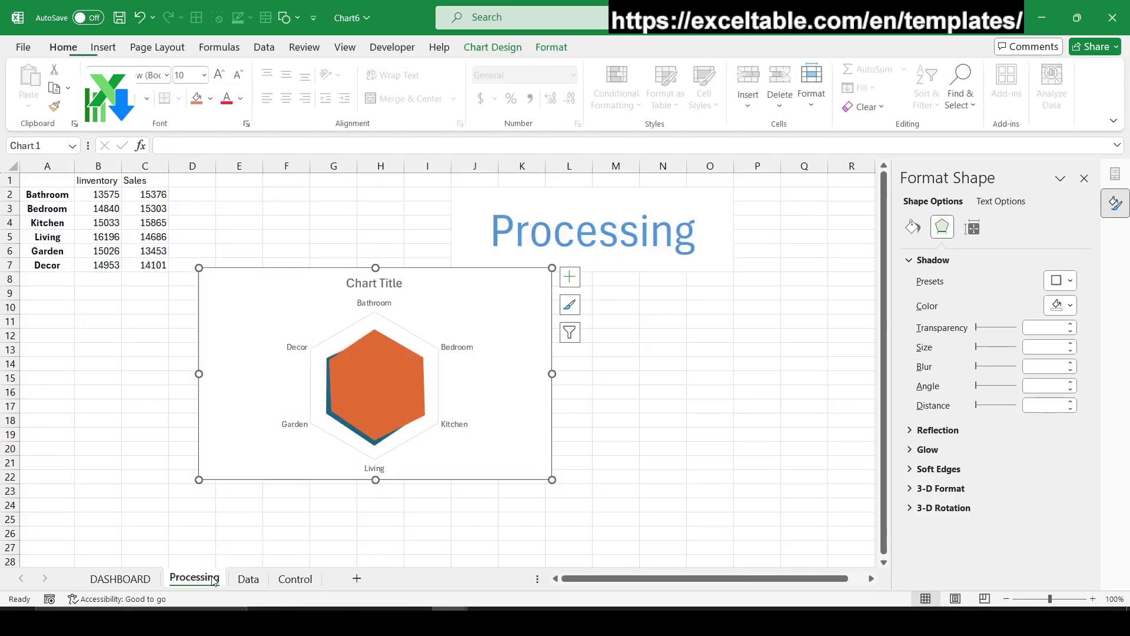
- Cut the radar chart from Processing and paste it inside the black card on DASHBOARD
right_click(448, 271)
click(481, 169)
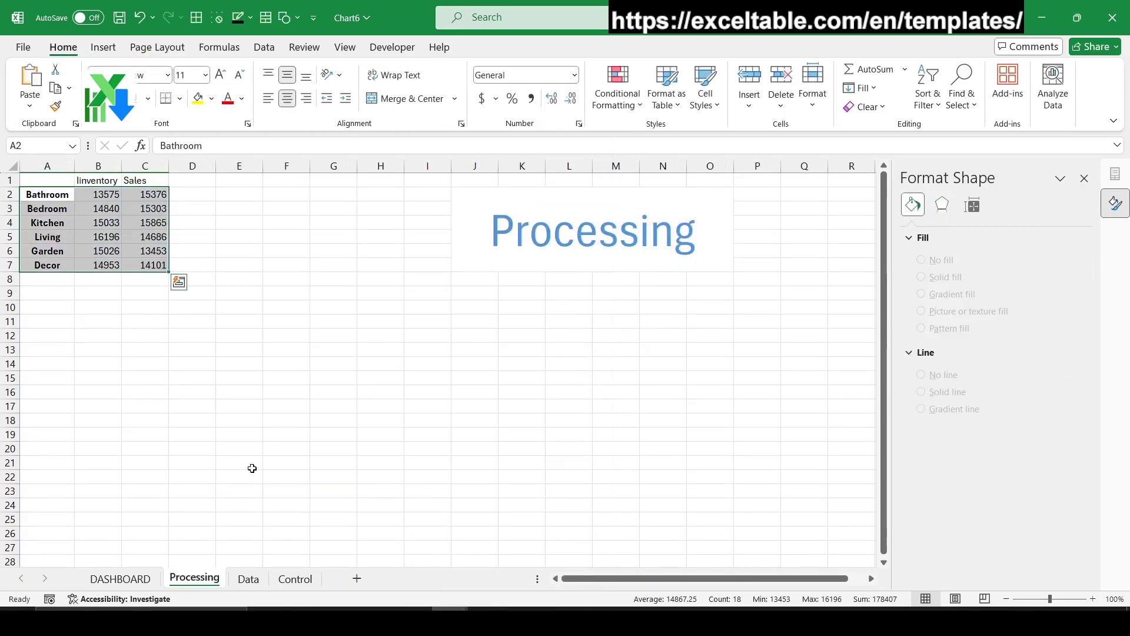
click(120, 579)
key(ctrl+v)
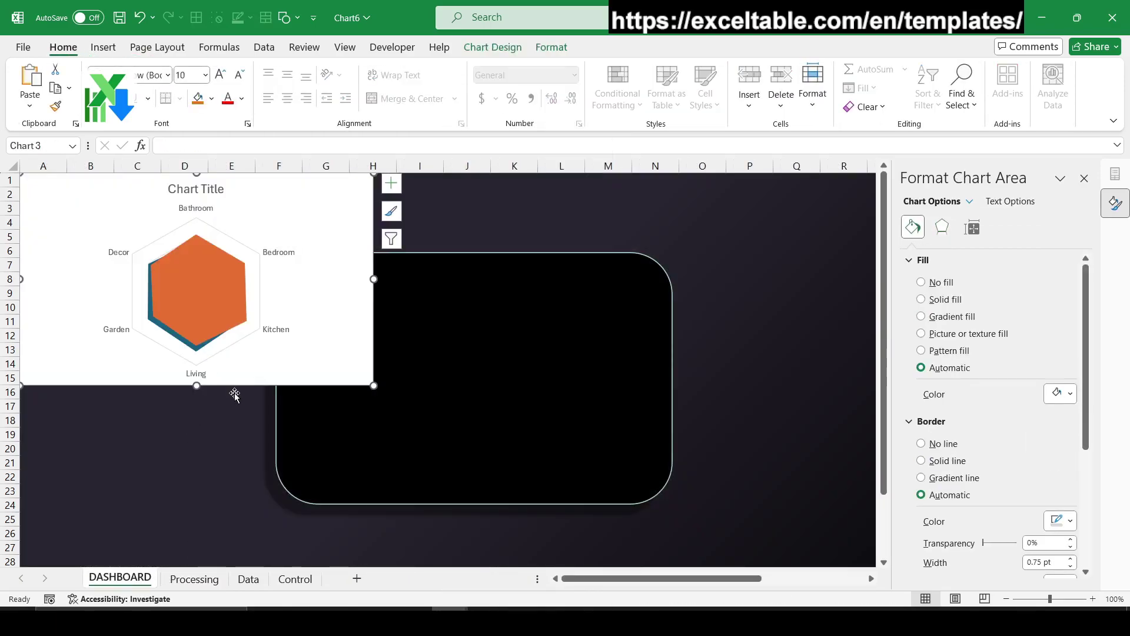
mouse_move(235, 384)
mouse_down()
mouse_move(466, 488)
mouse_move(510, 488)
mouse_up()
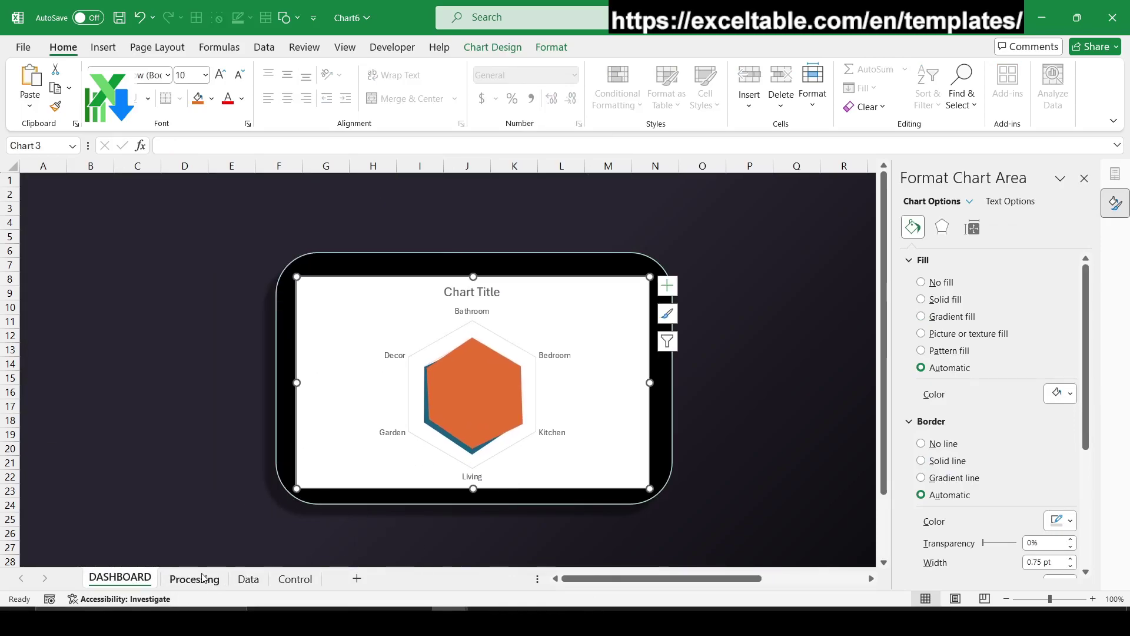
click(192, 505)
click(194, 579)
- Type the heading 'Distribution' into cell A1 of Processing
key(ctrl+Home)
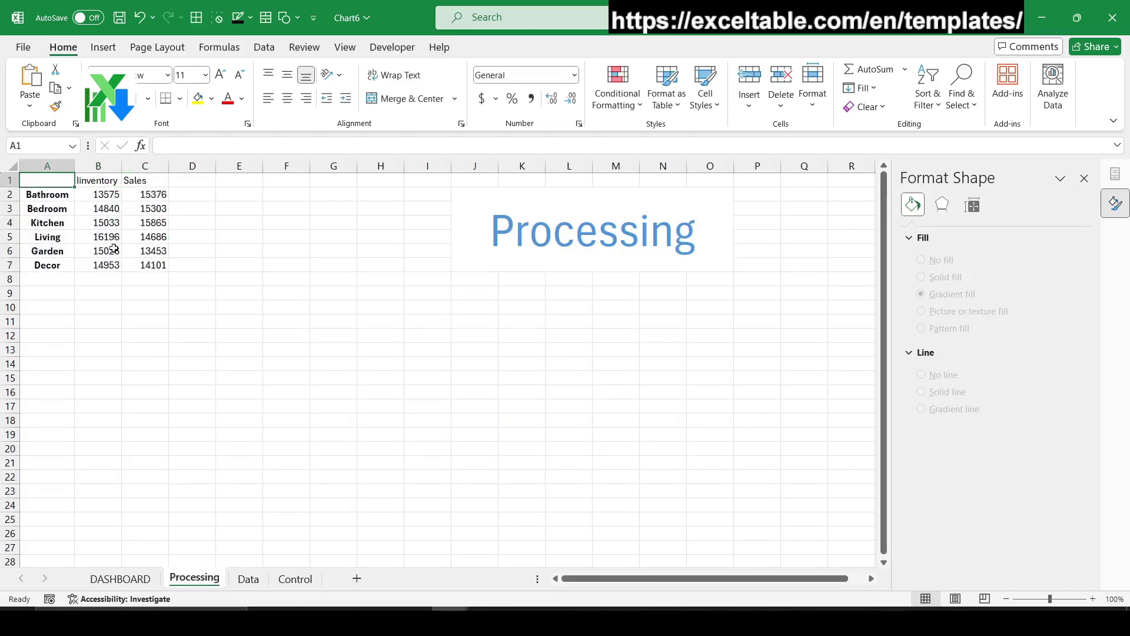
text(Distribution)
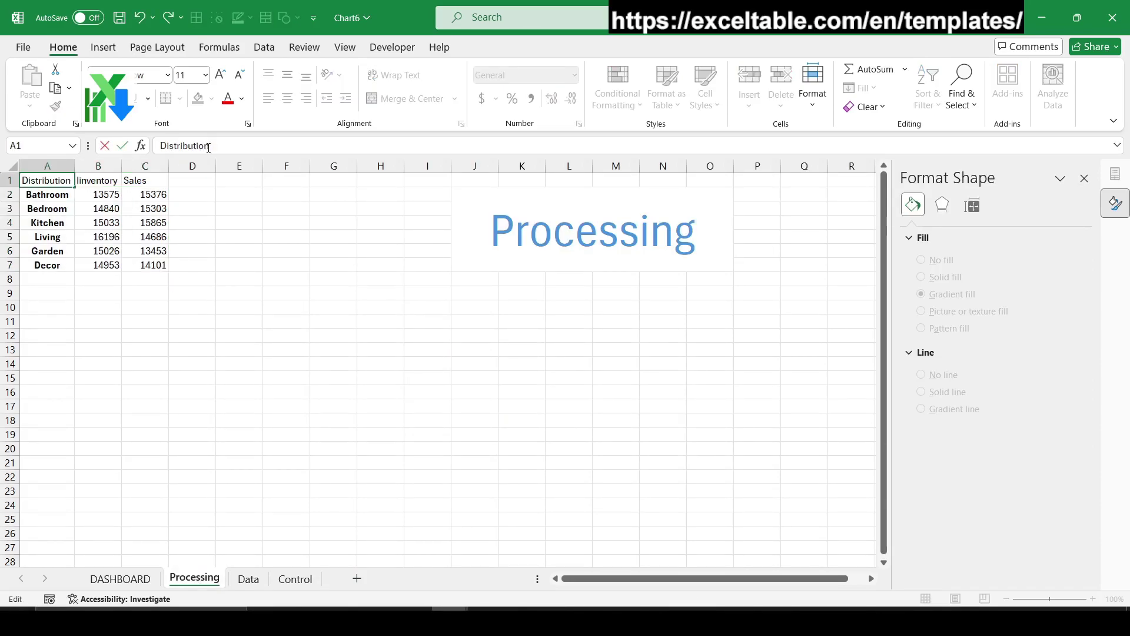
key(Return)
- Link the radar chart's title to =Processing!$A$1
click(120, 579)
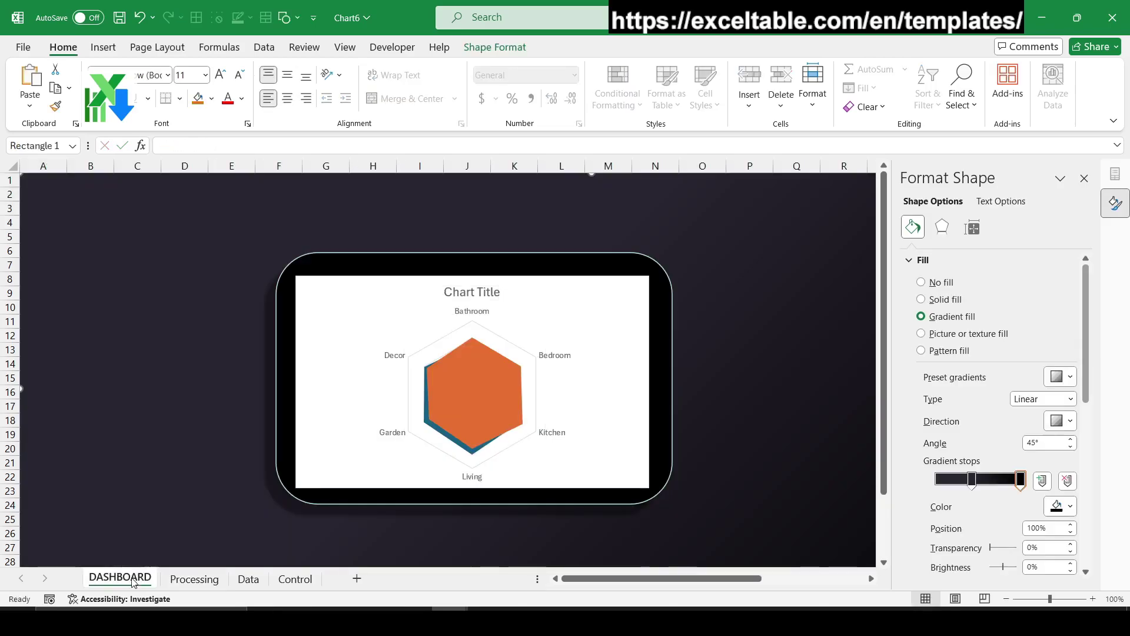
click(474, 291)
click(184, 146)
text(=)
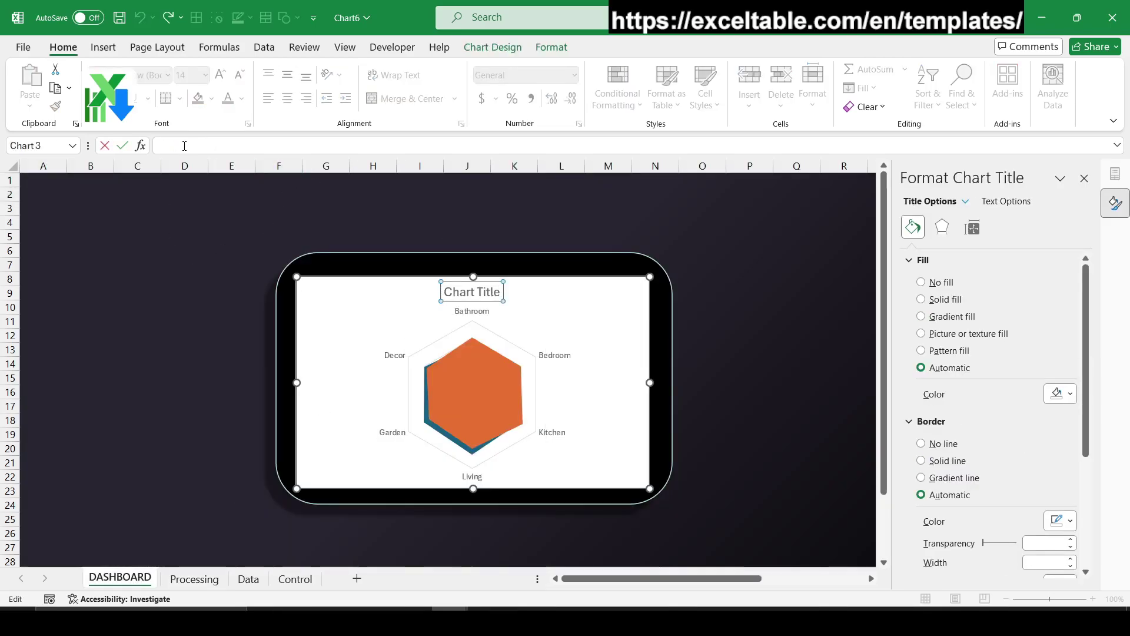
click(194, 578)
click(50, 183)
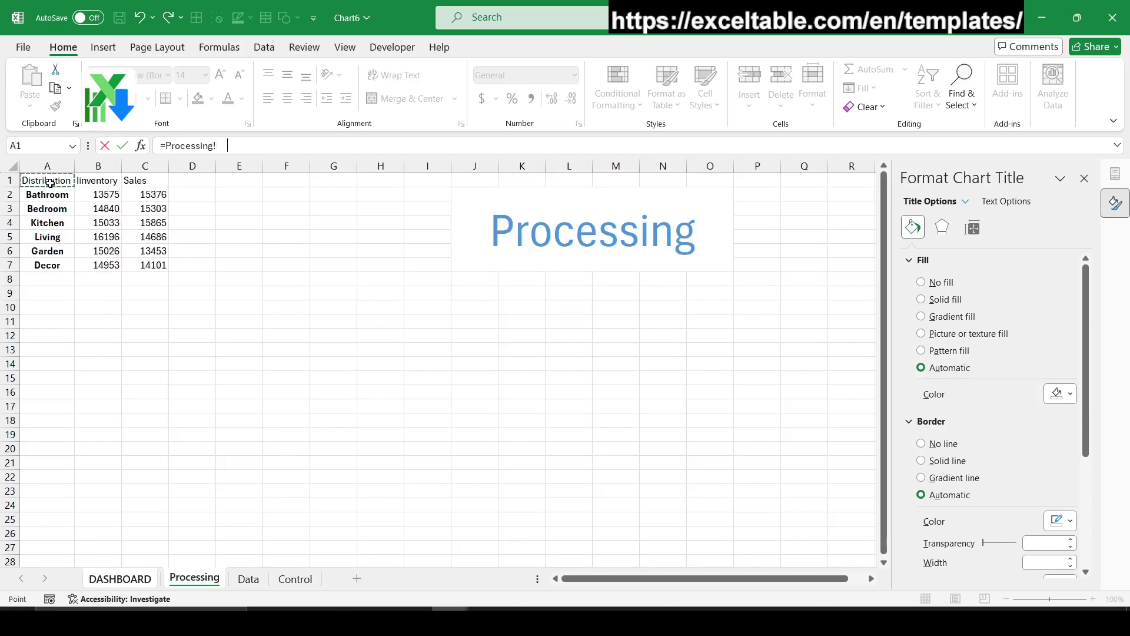
key(Return)
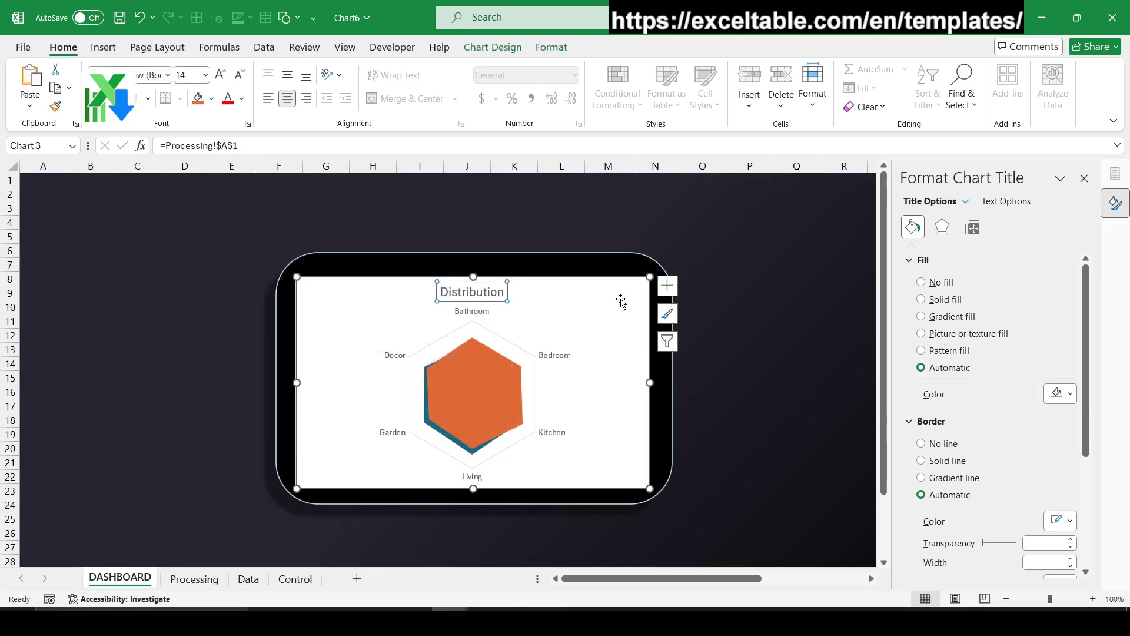
- Fill the chart area black and make the gridlines solid in a darker colour
click(513, 287)
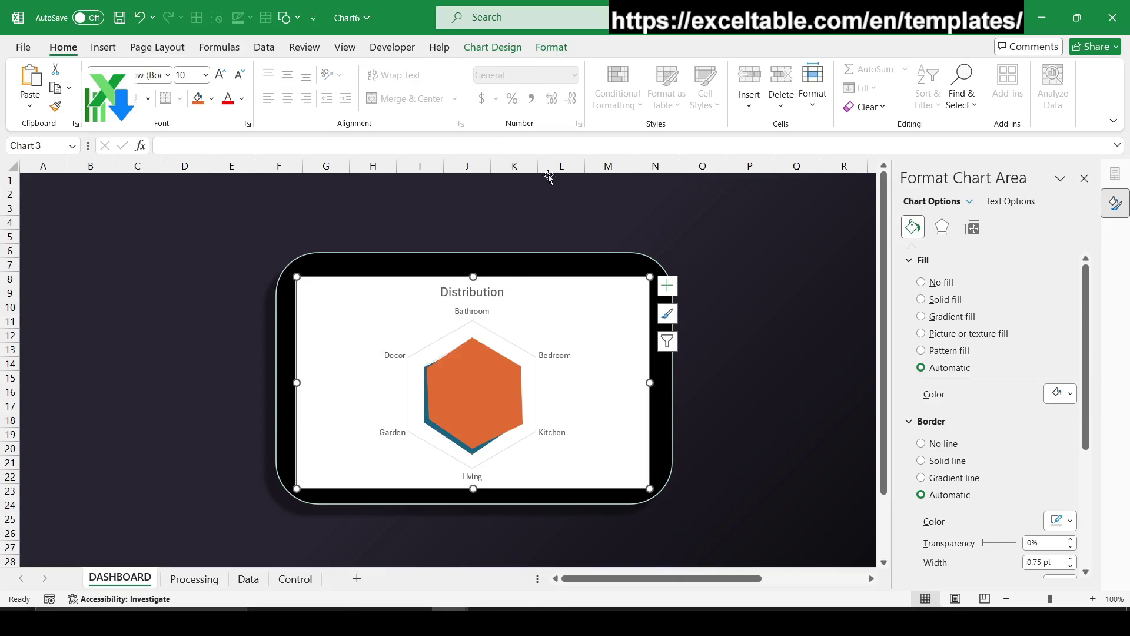
click(553, 50)
click(415, 88)
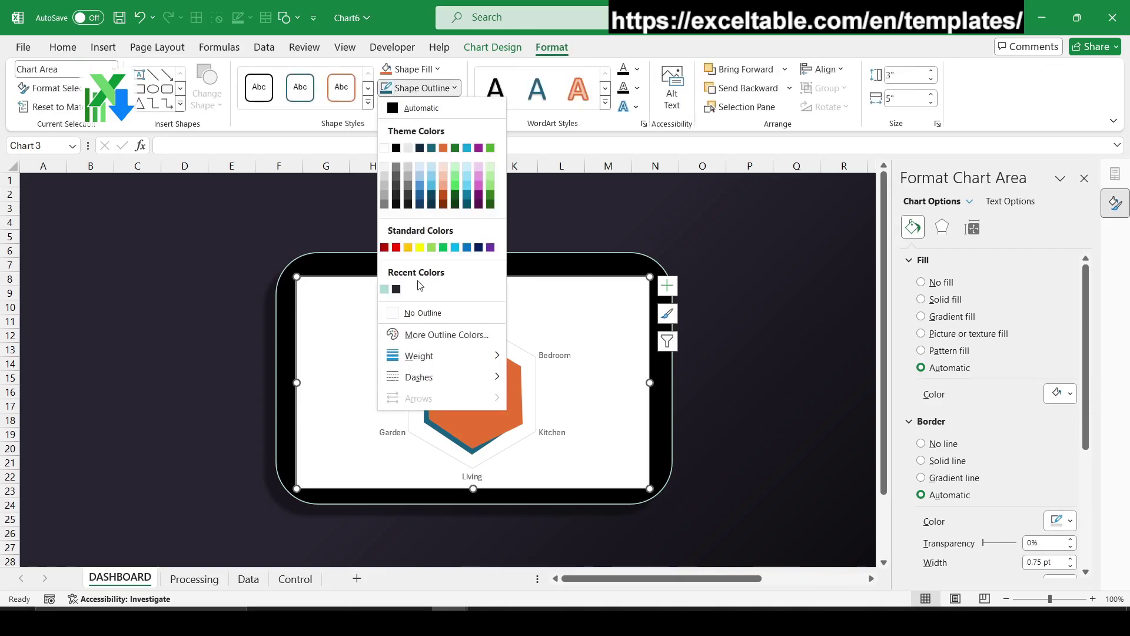
click(428, 136)
click(411, 69)
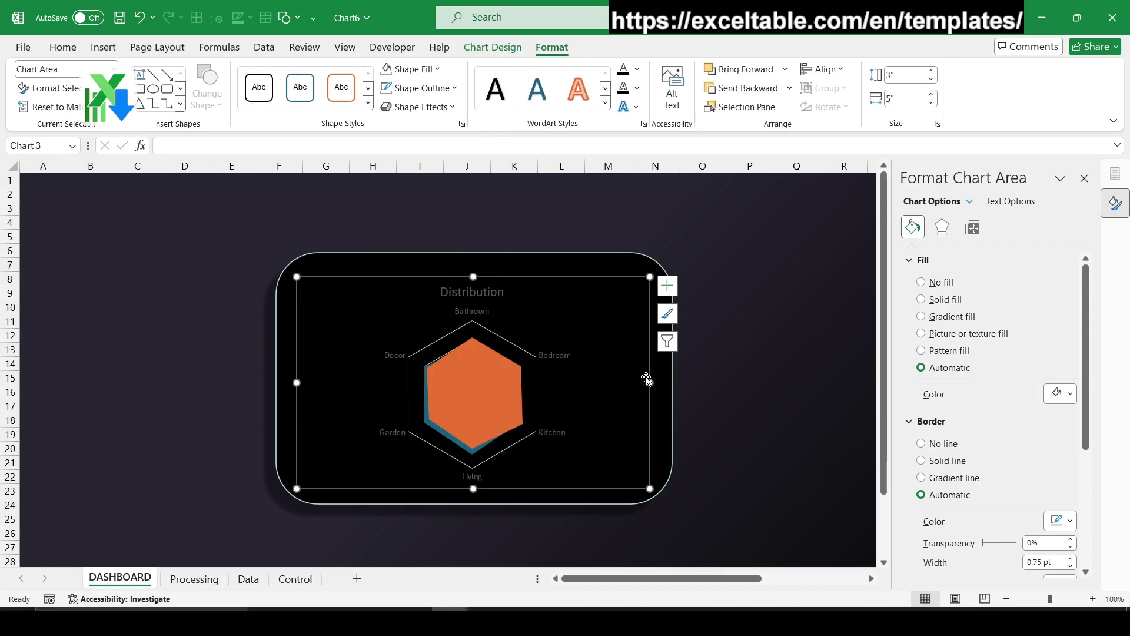
click(511, 346)
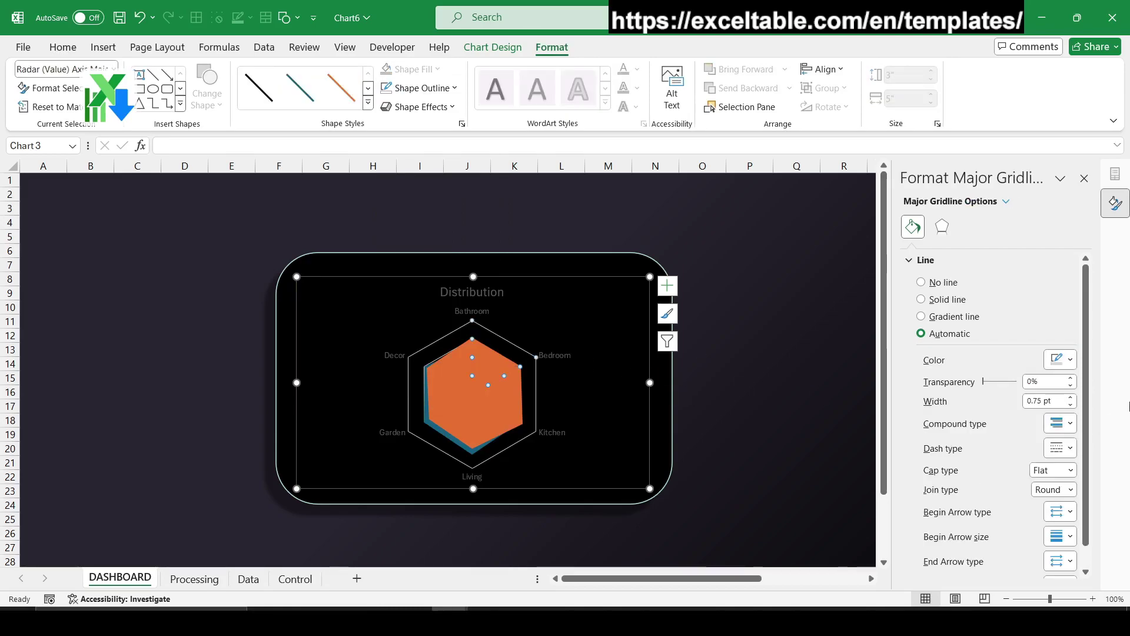
click(1062, 360)
click(1029, 446)
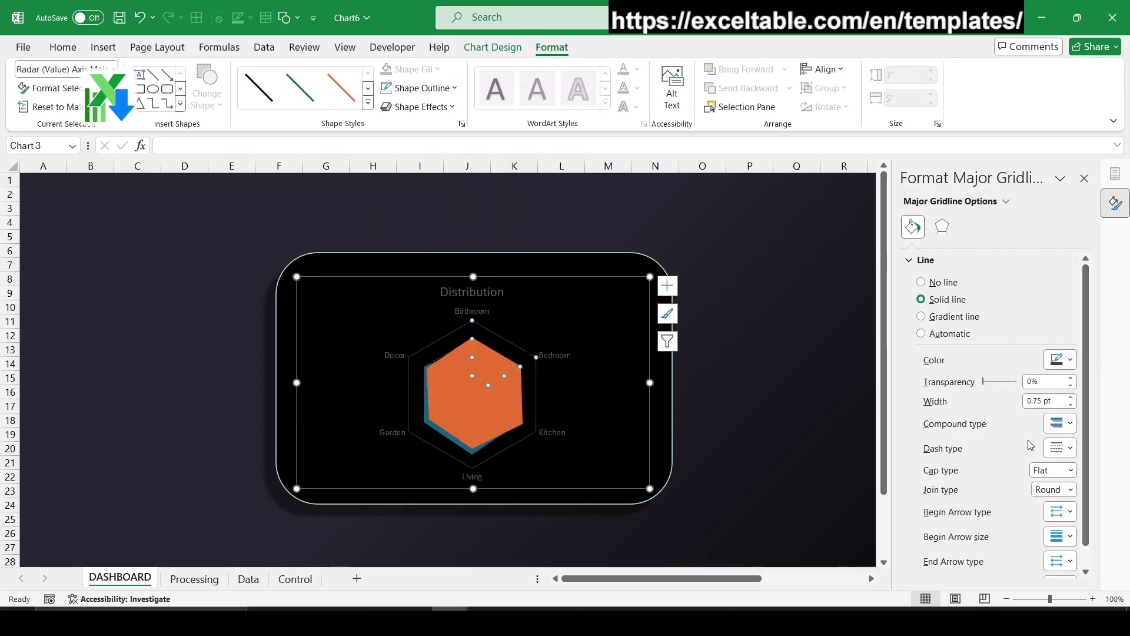
- Turn the radar category labels and the Distribution title white
click(560, 356)
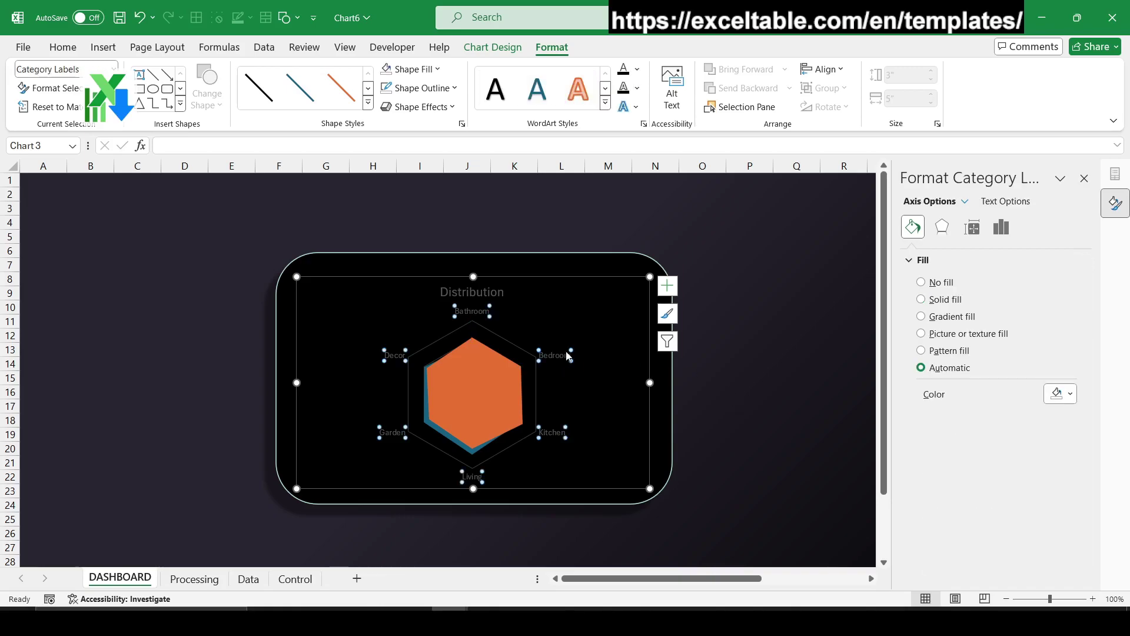
click(62, 47)
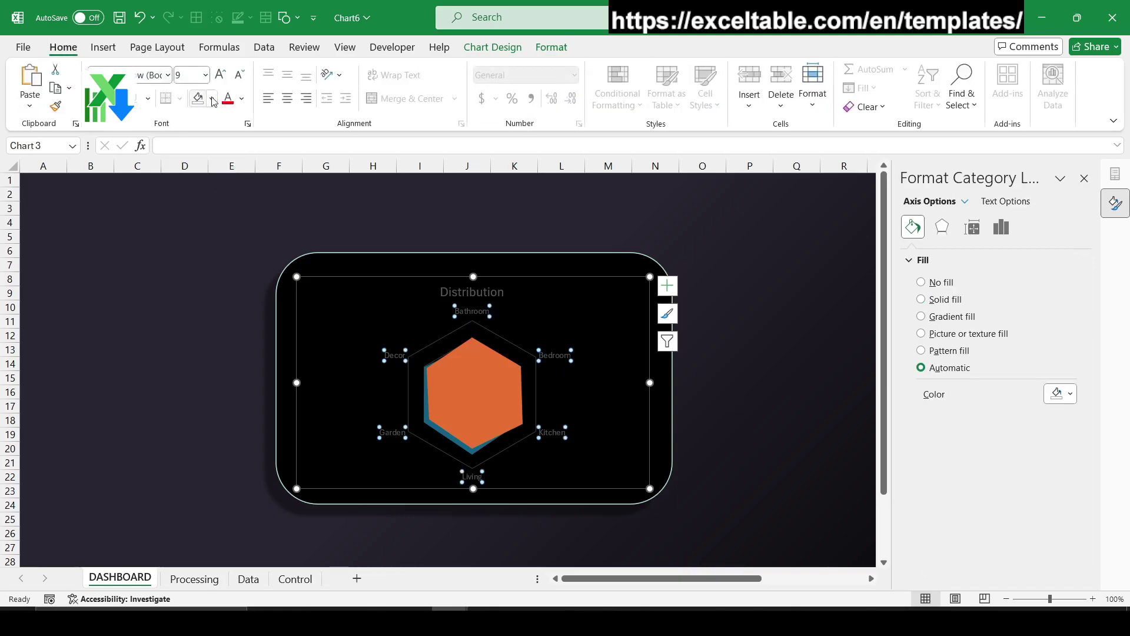
click(241, 98)
click(227, 157)
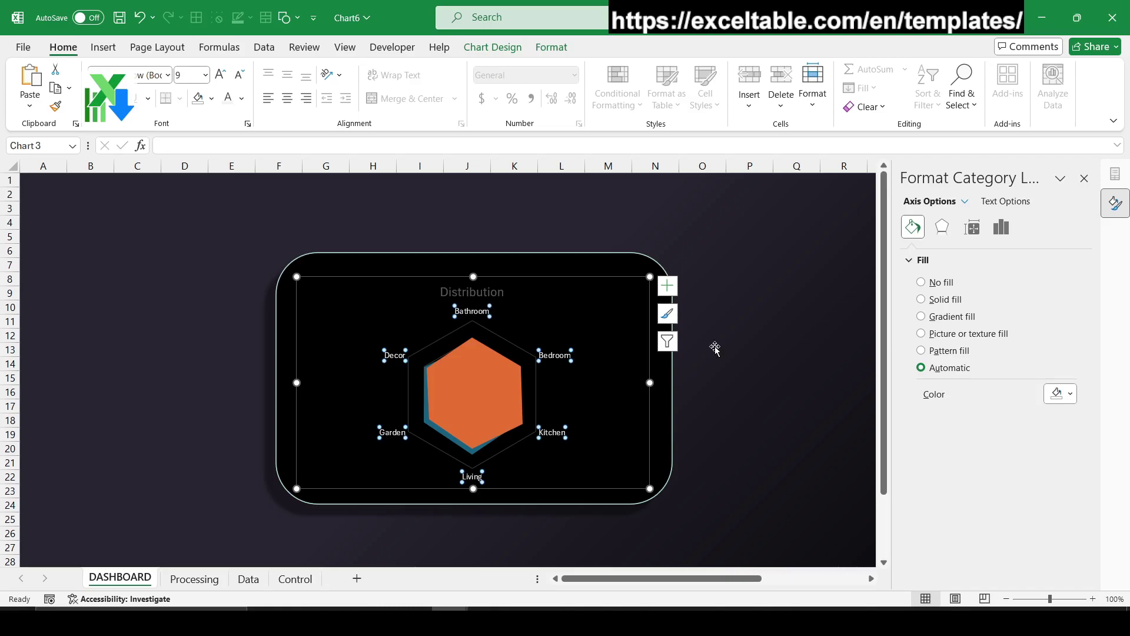
click(474, 293)
click(241, 99)
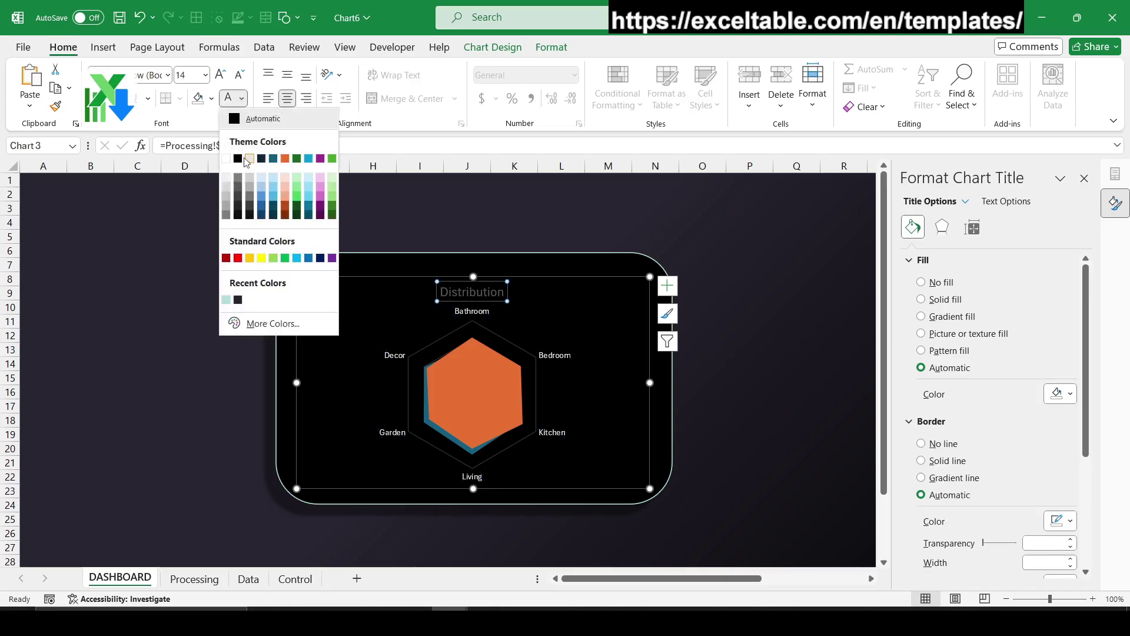
click(226, 301)
click(652, 364)
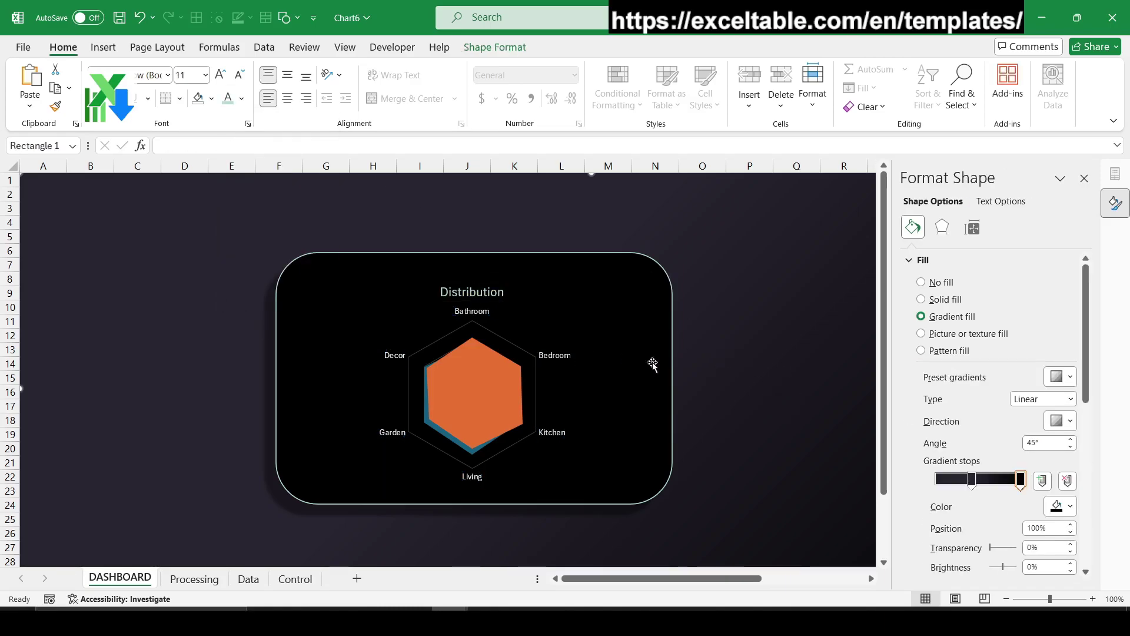
click(493, 388)
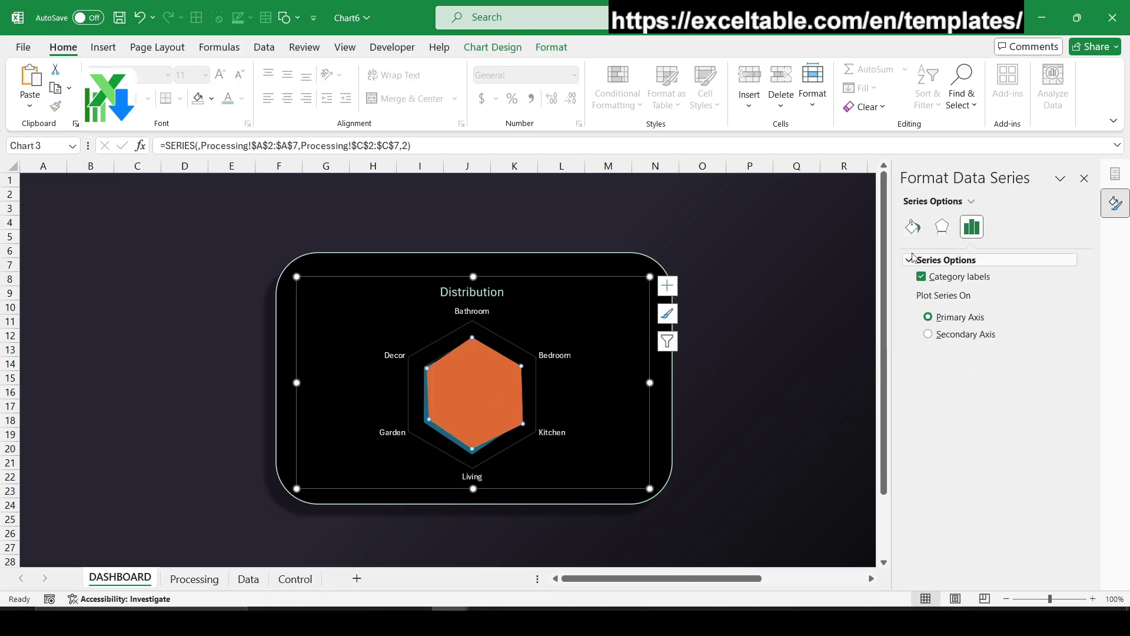
- Fill the Sales radar series with solid teal #02C7B3
click(912, 228)
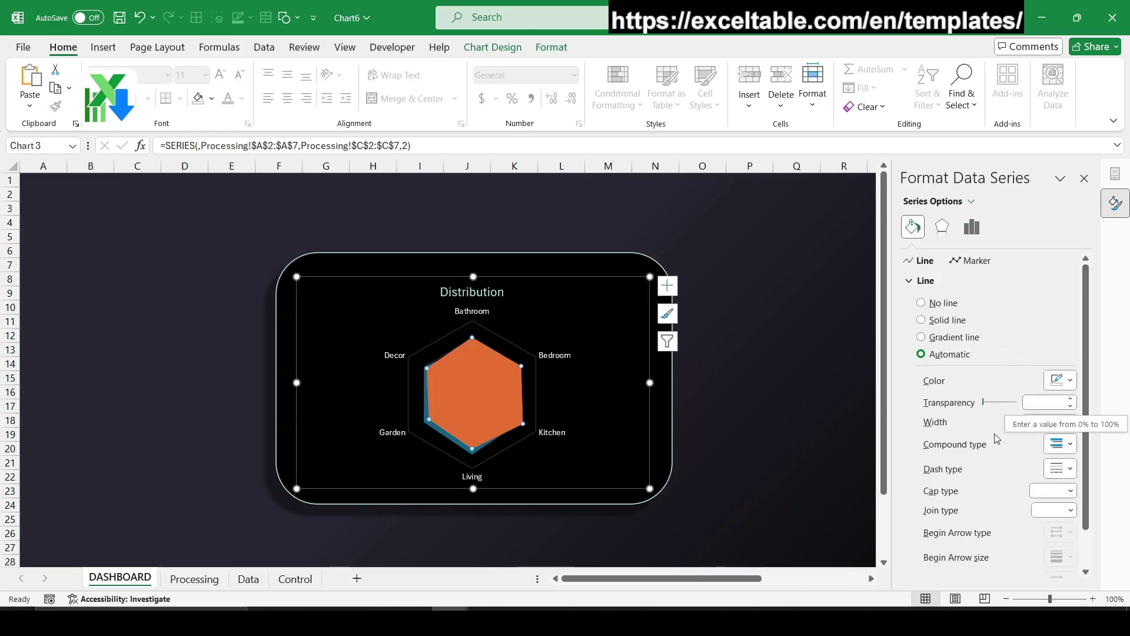
scroll(996, 438, down, 1)
scroll(998, 424, up, 1)
click(970, 260)
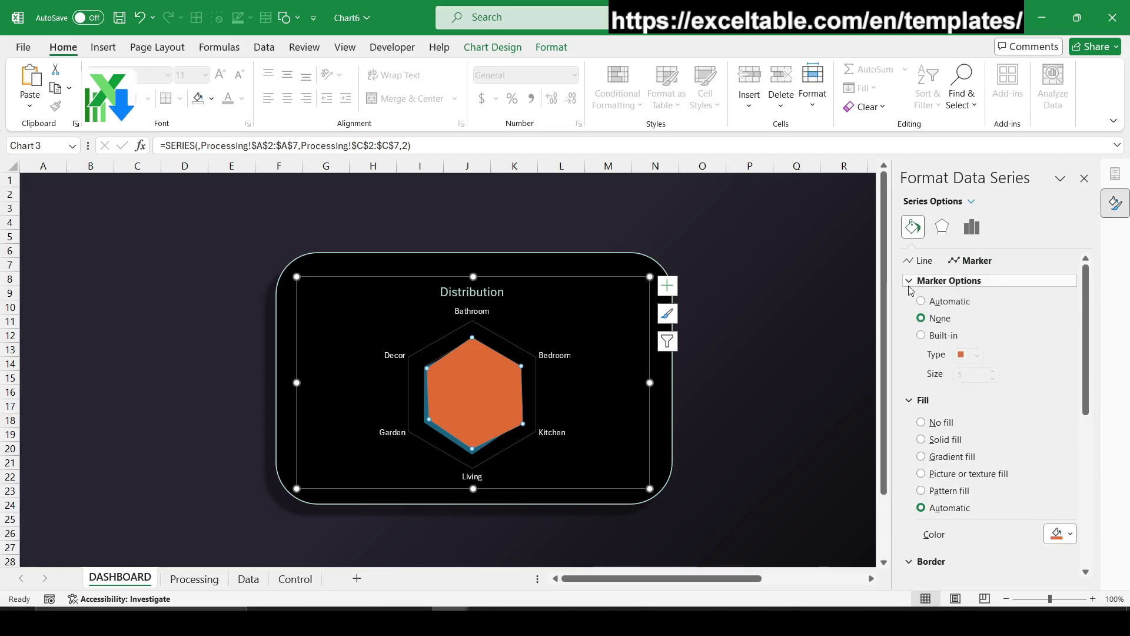
scroll(1008, 427, down, 2)
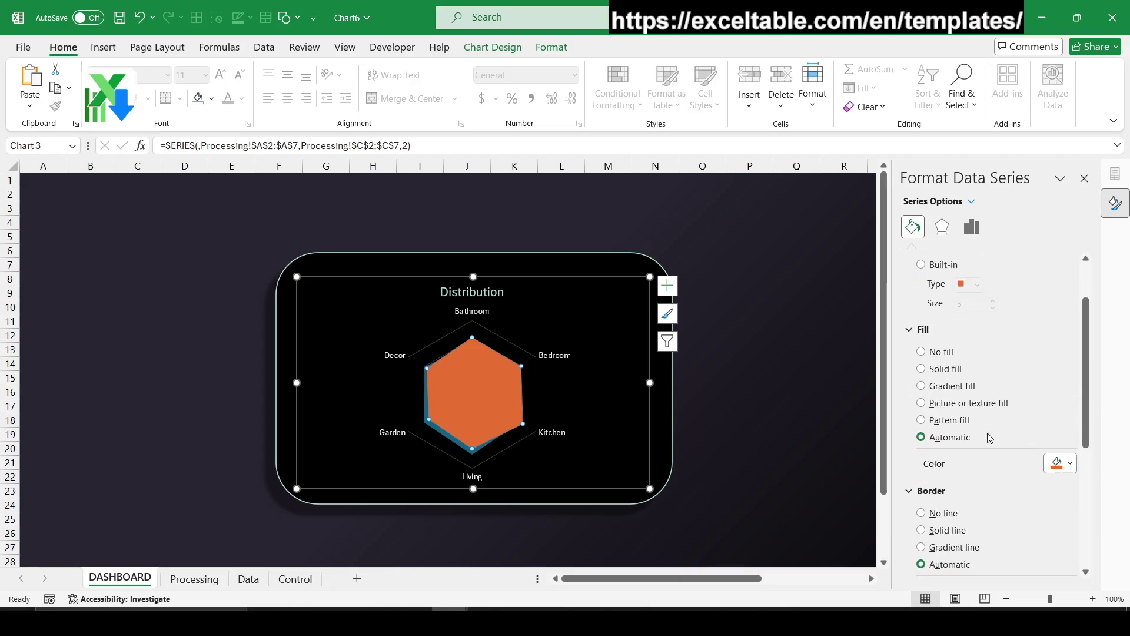
click(1071, 465)
click(1051, 445)
double_click(277, 494)
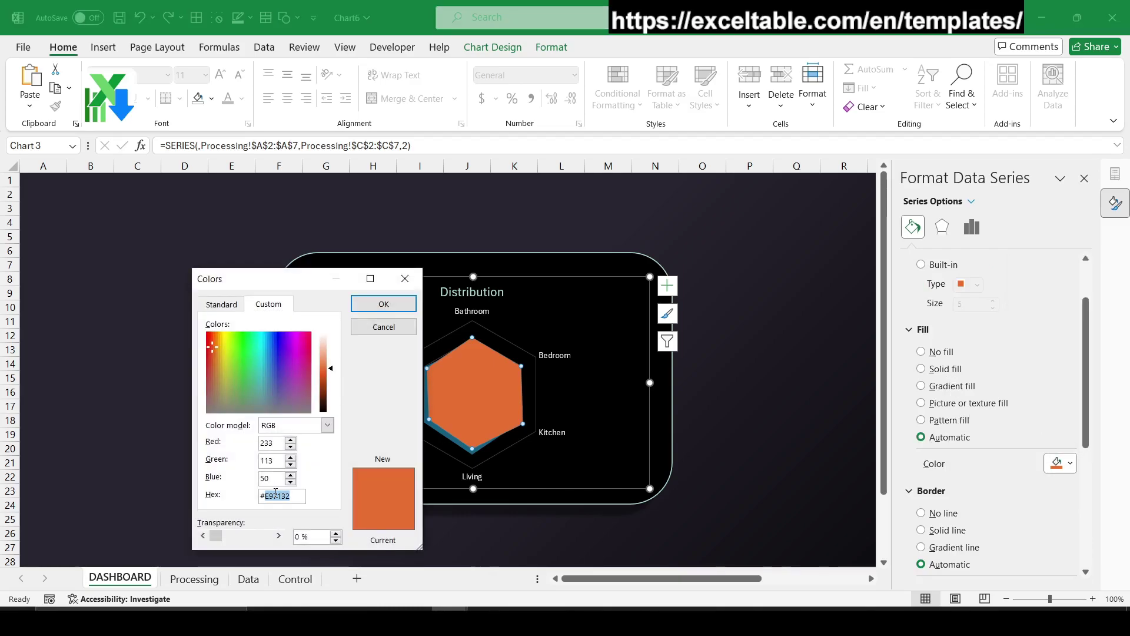
text(02C7B3)
click(384, 304)
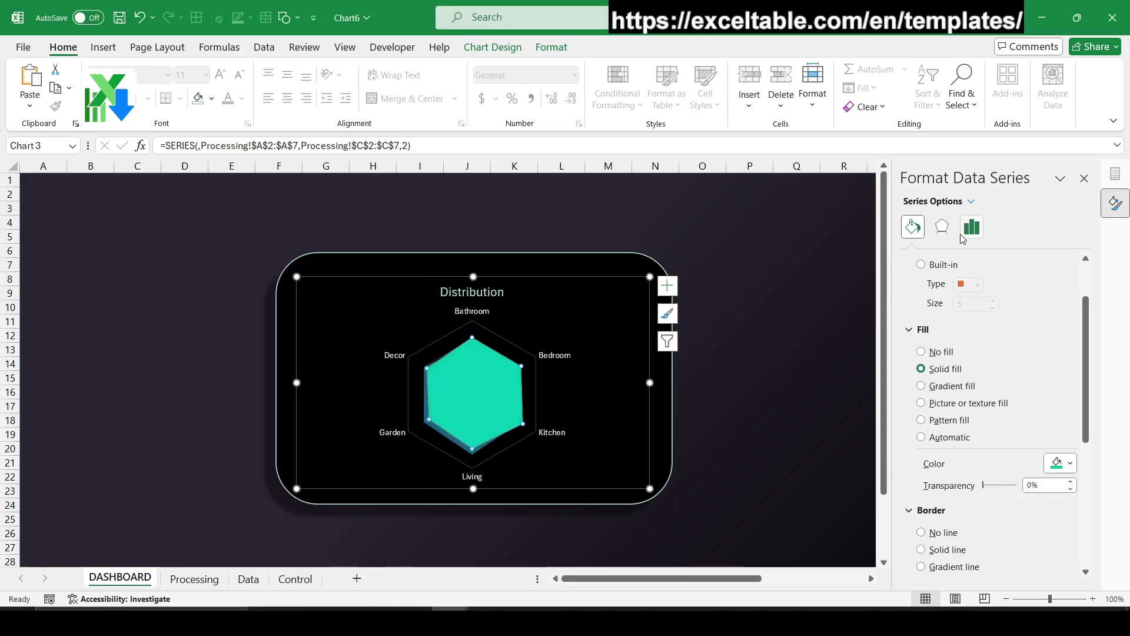
click(971, 201)
click(997, 306)
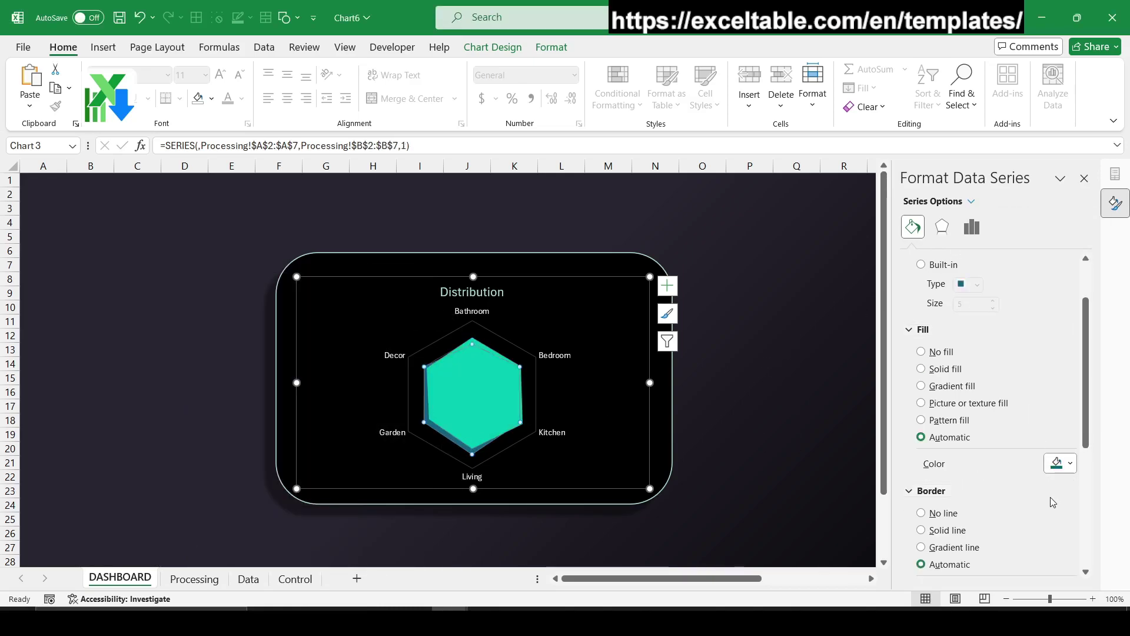
- Fill the Inventory radar series with custom purple hex C54EF8
click(1069, 465)
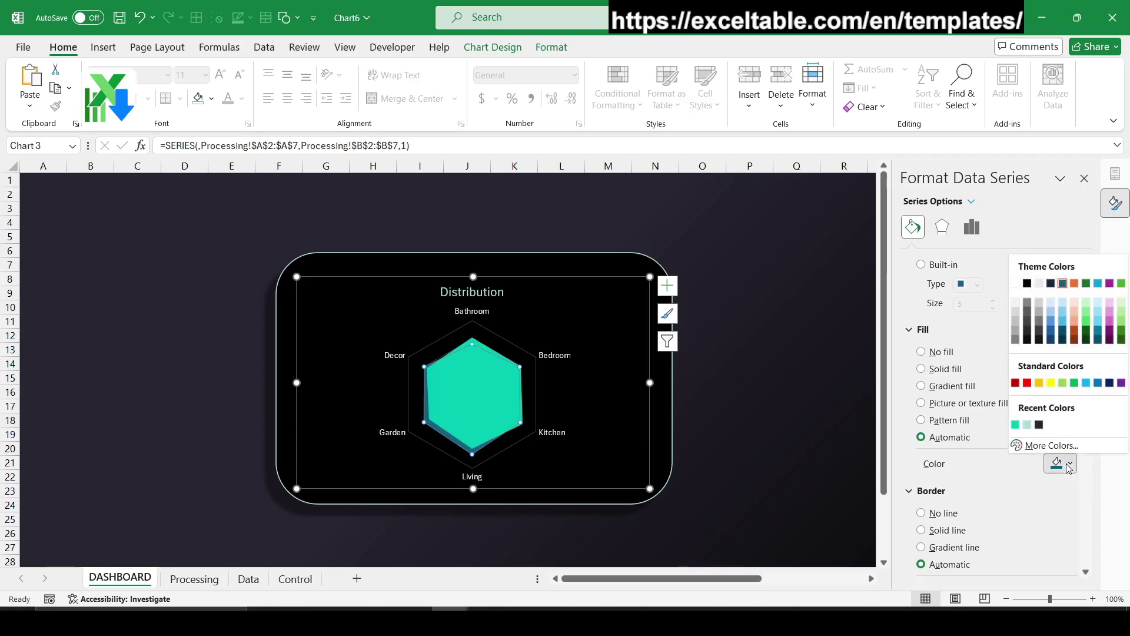
click(1052, 446)
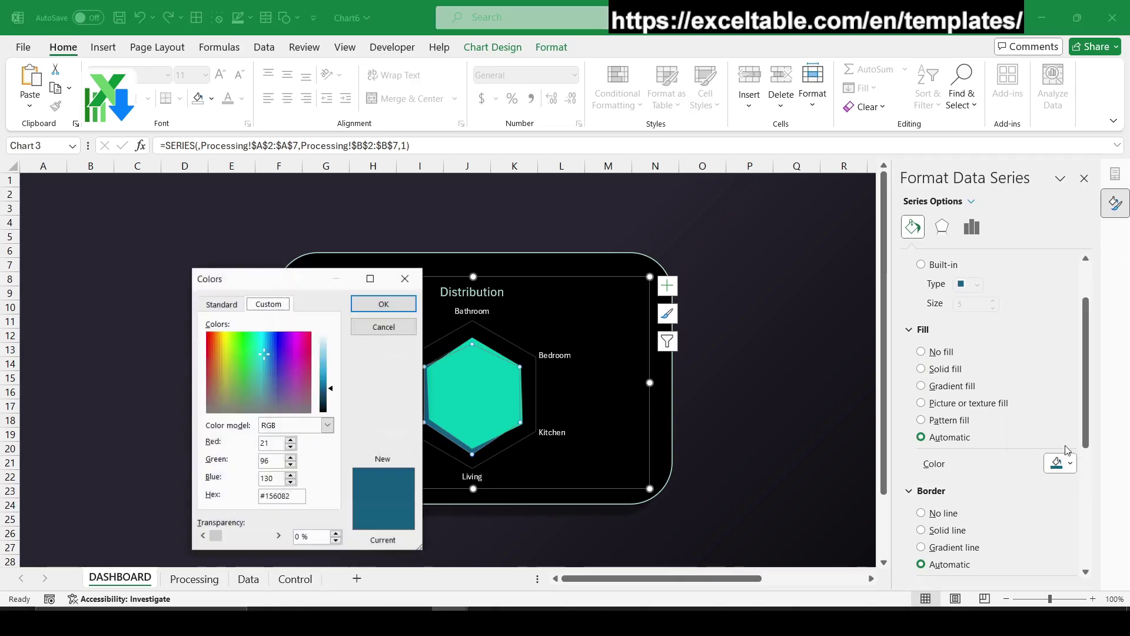
double_click(276, 497)
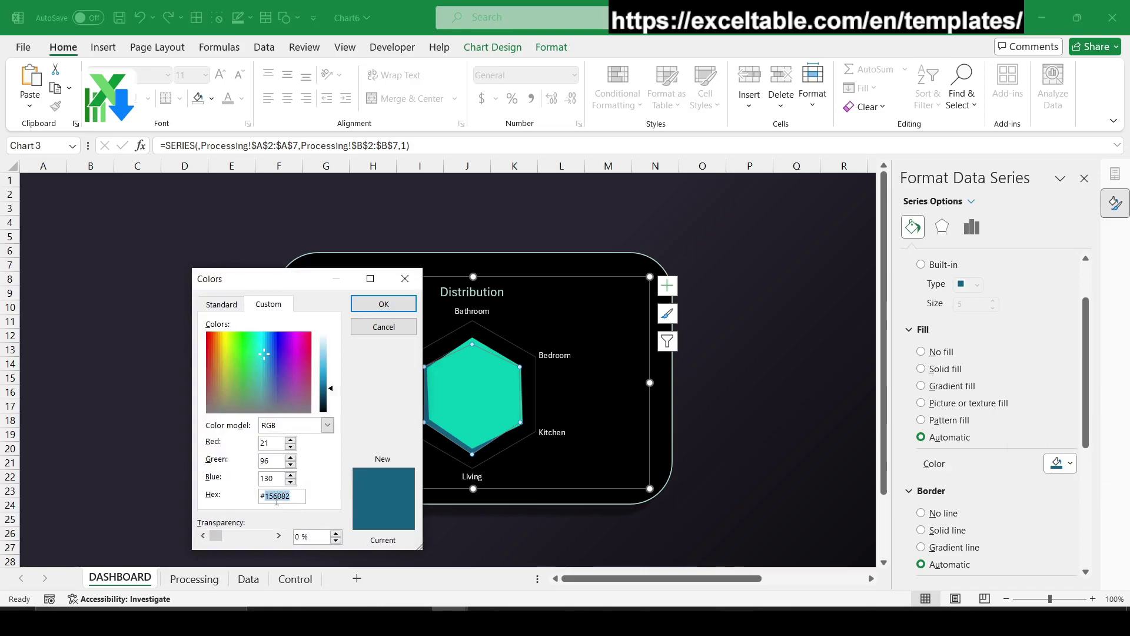
text(C54E)
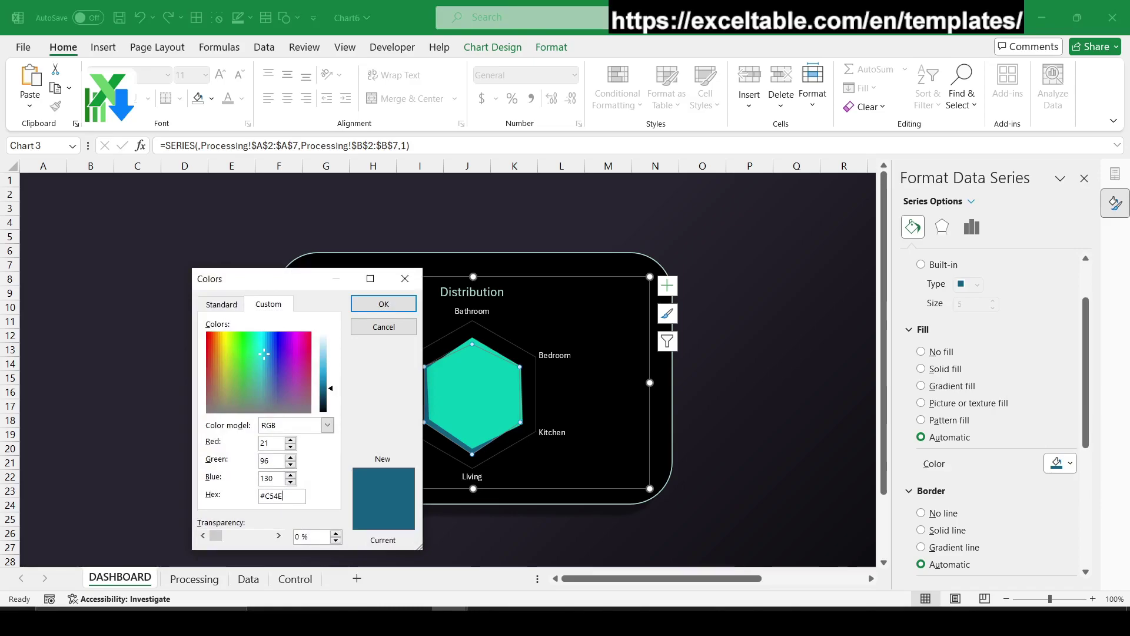
text(F8)
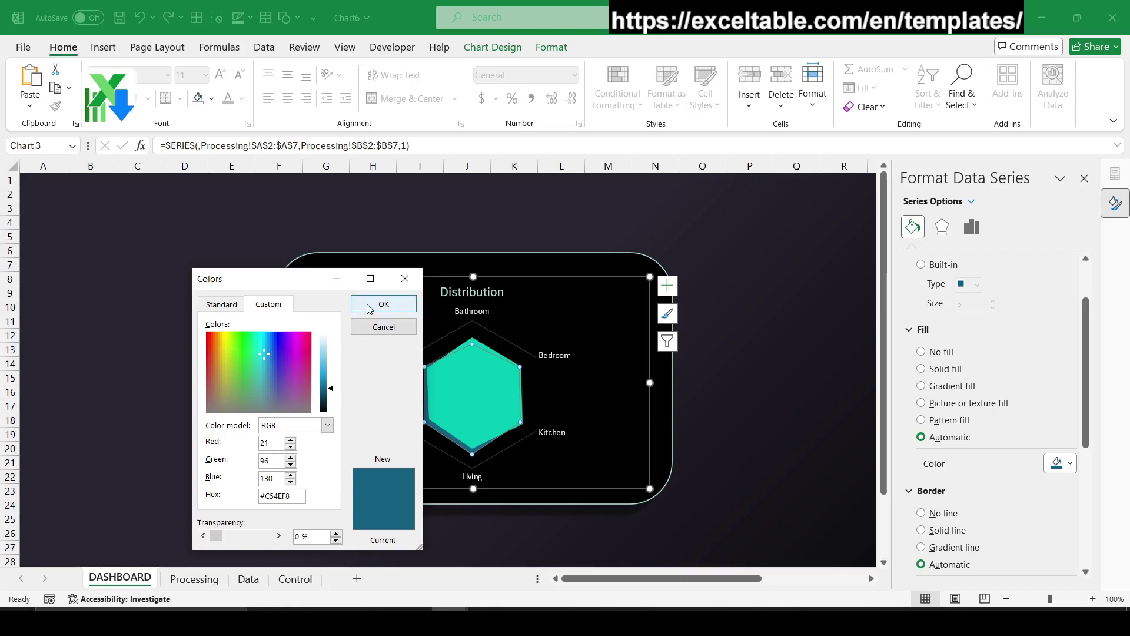
click(274, 479)
click(384, 304)
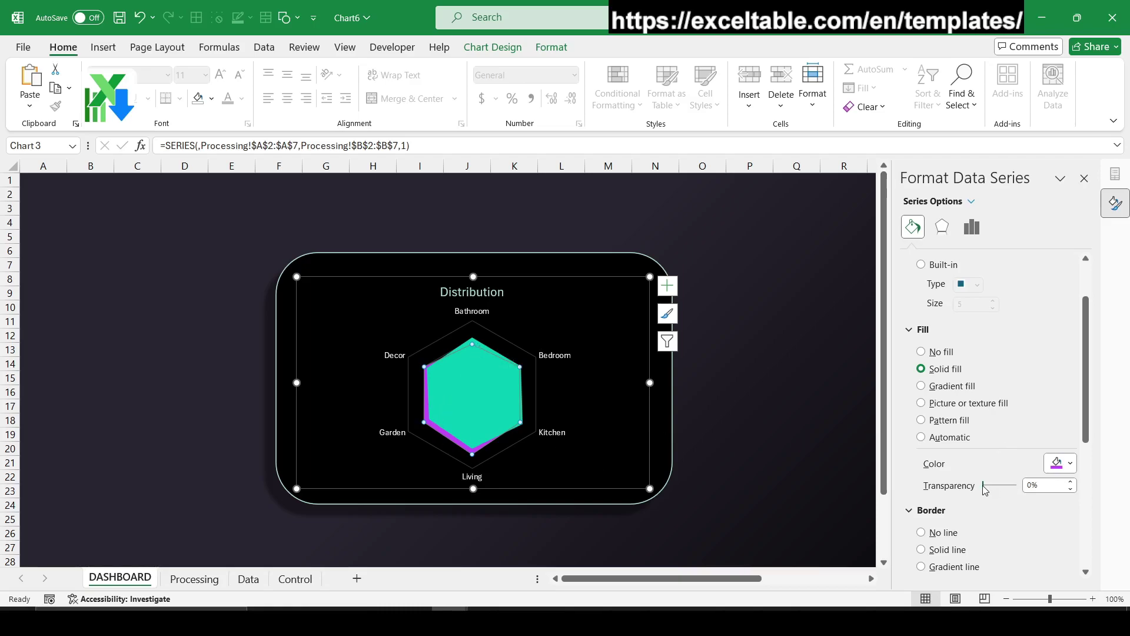
- Give both the purple and teal radar series 30% transparency, then switch to the Control sheet
drag(985, 490, 994, 485)
double_click(1043, 485)
text(30)
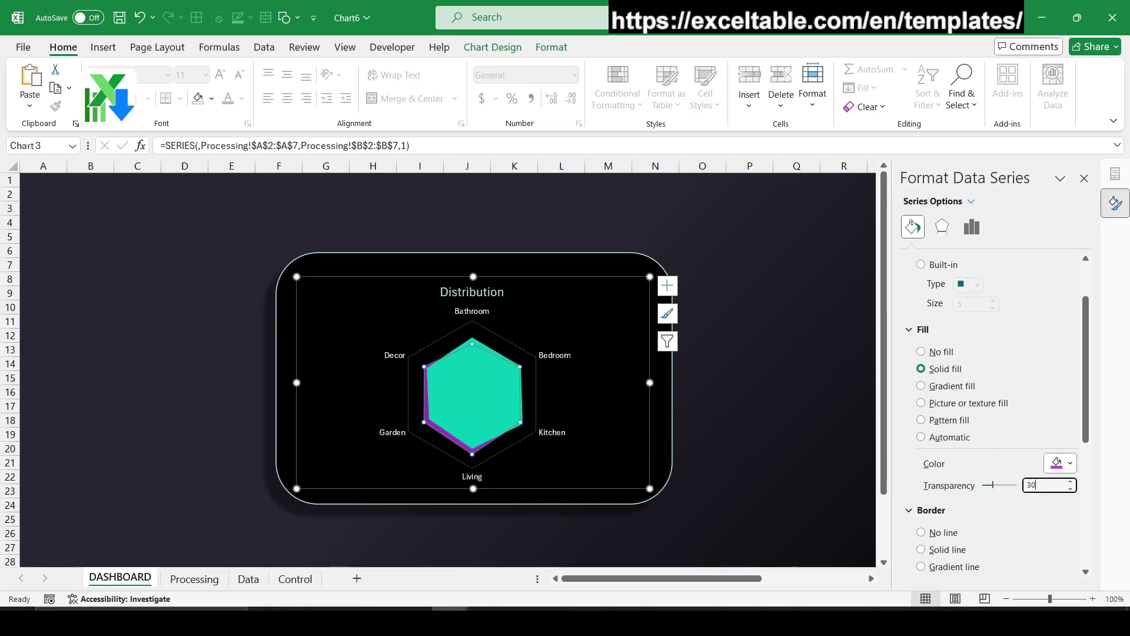
click(494, 398)
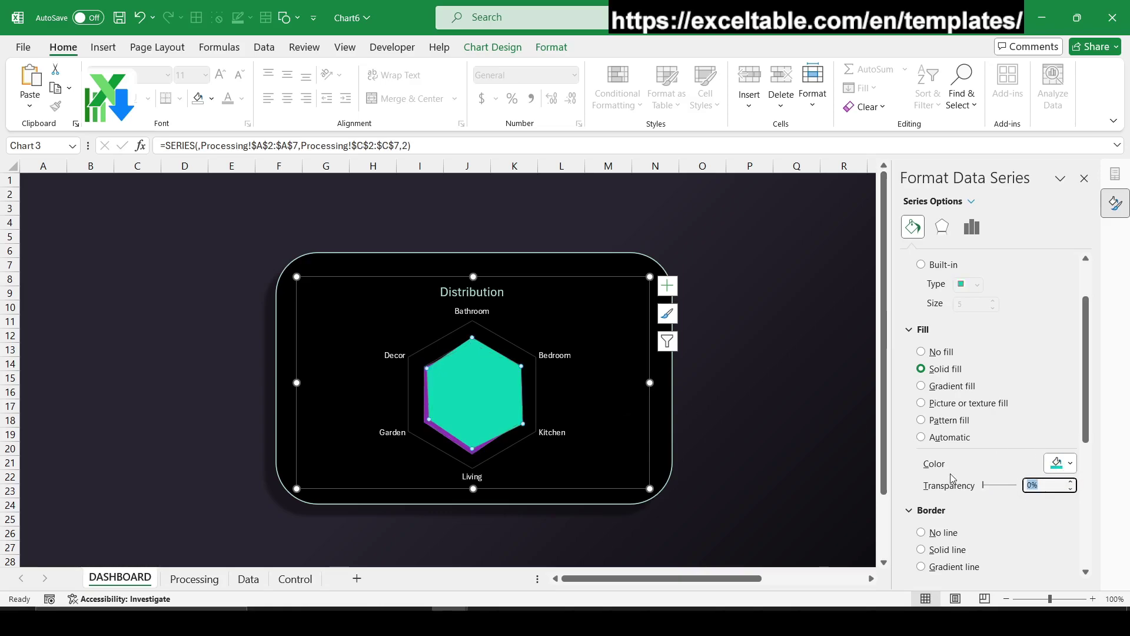
text(30)
key(Return)
click(795, 464)
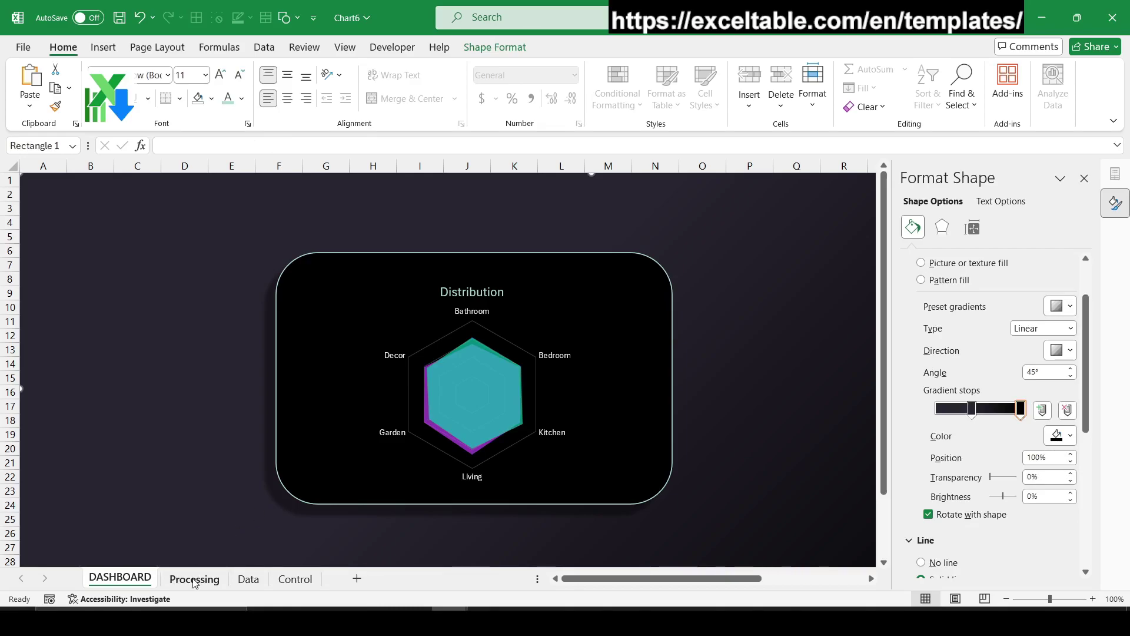
click(295, 579)
- Insert Year, Name Month and Departments slicers from the Control sheet's pivot table
click(174, 222)
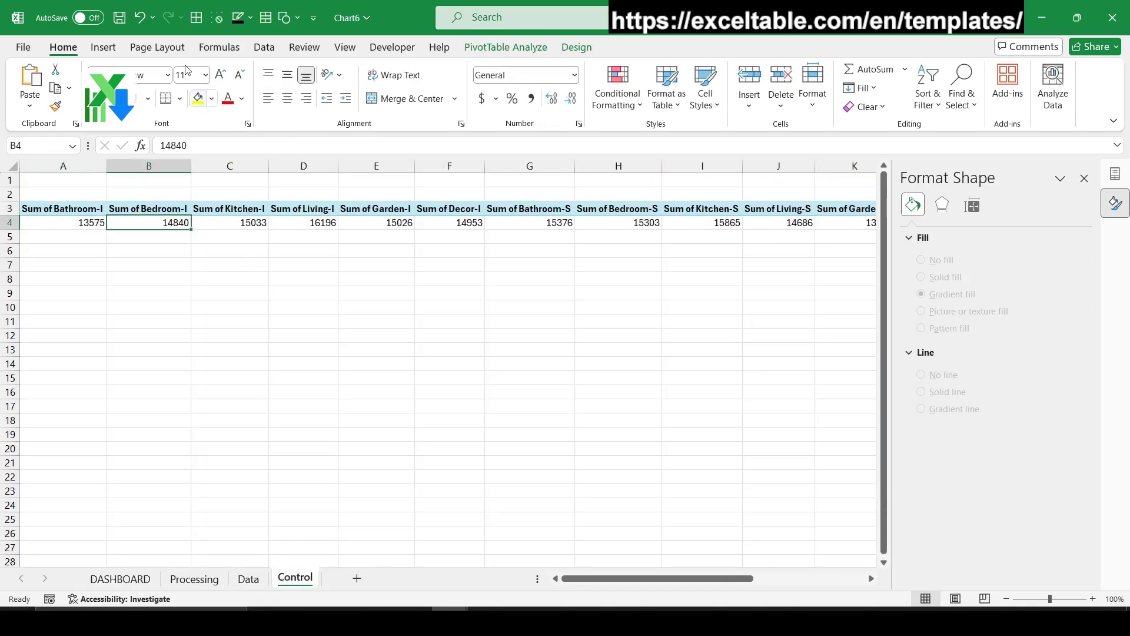
click(103, 47)
click(773, 82)
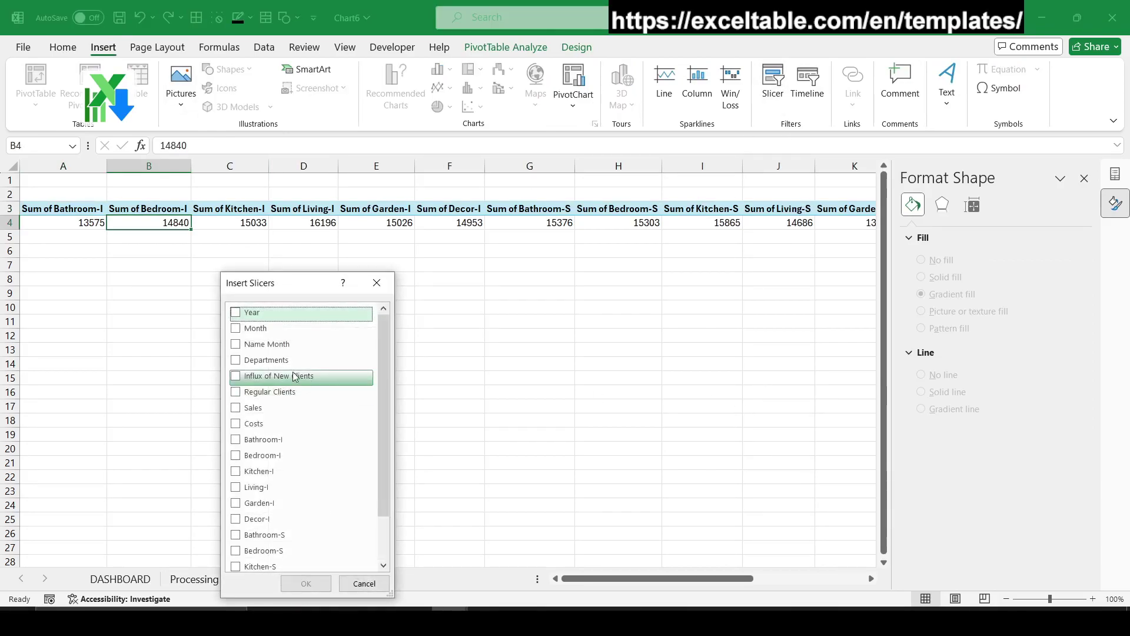
click(235, 312)
click(236, 345)
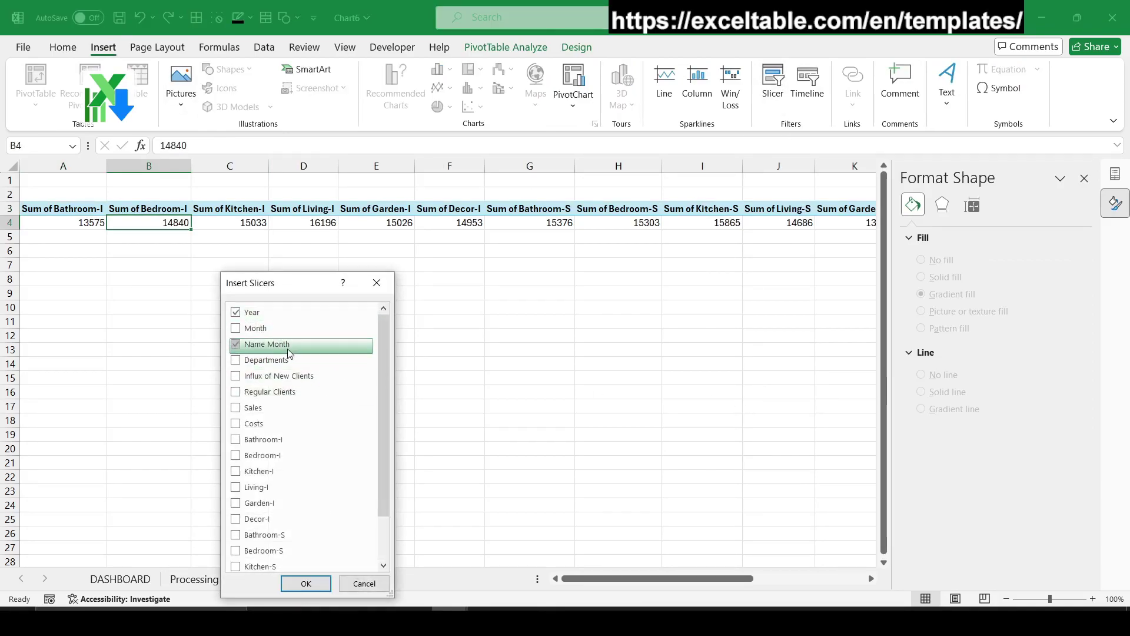
click(236, 362)
click(306, 583)
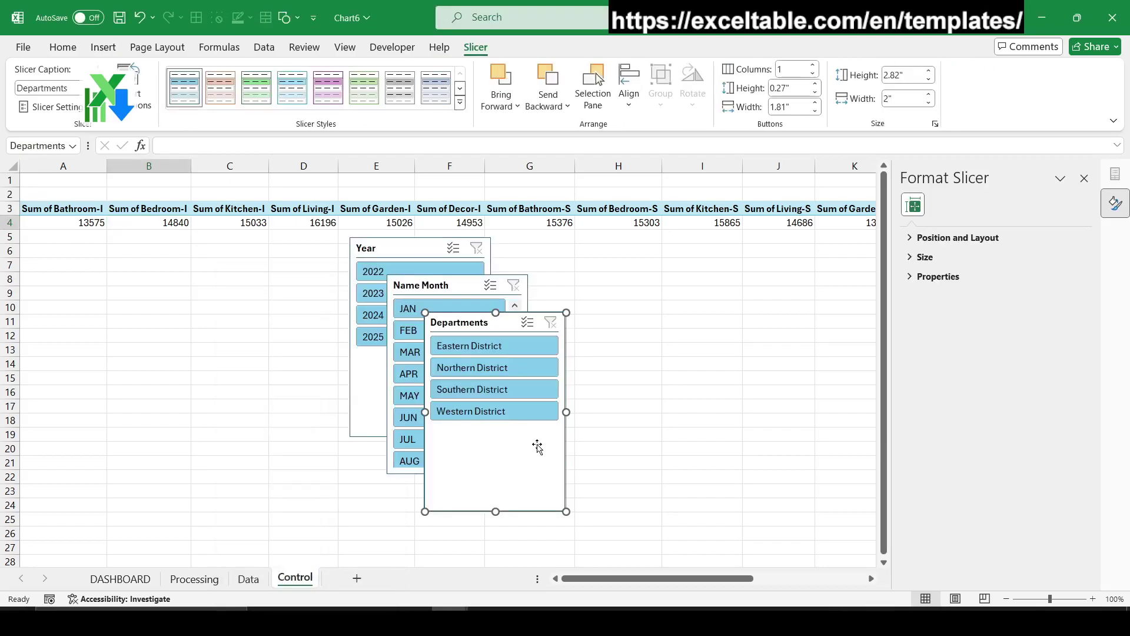
- Cut all three slicers and paste them onto the DASHBOARD sheet
ctrl+click(472, 286)
ctrl+click(425, 253)
right_click(427, 256)
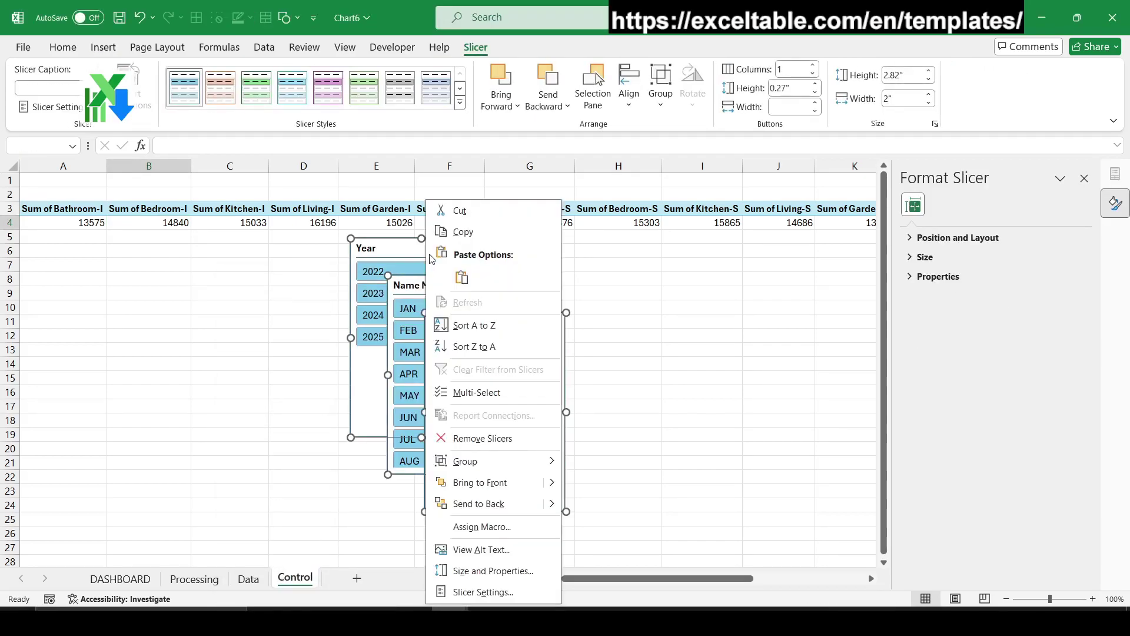
key(Escape)
key(ctrl+x)
click(120, 579)
key(ctrl+v)
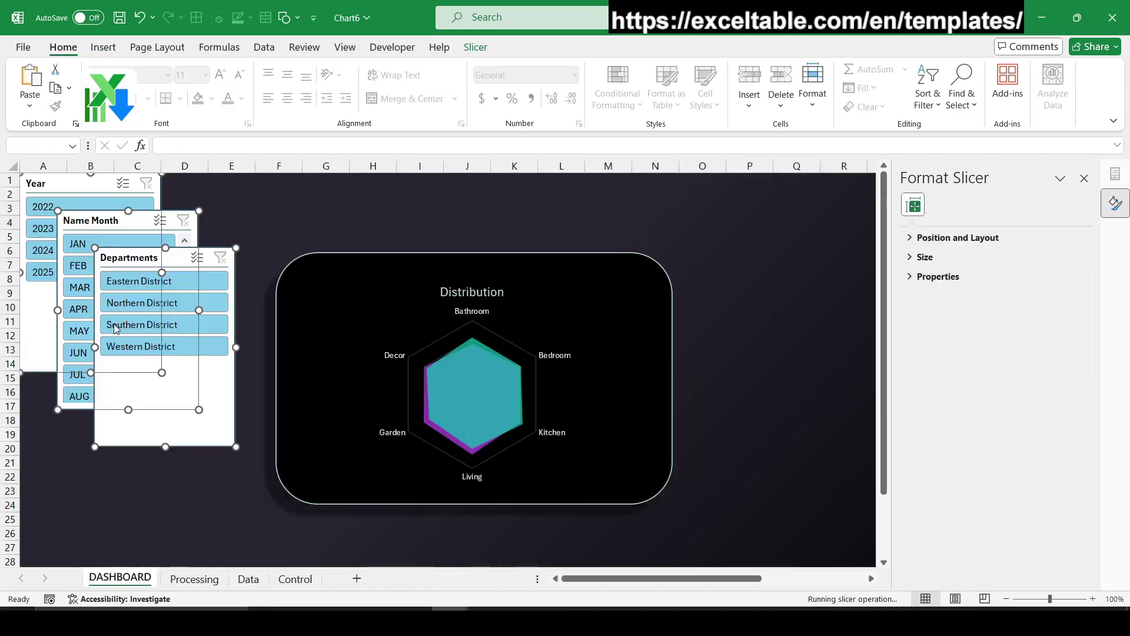
- Move the Year slicer right of the chart, test 2024 and 2023, then reselect 2025
click(145, 491)
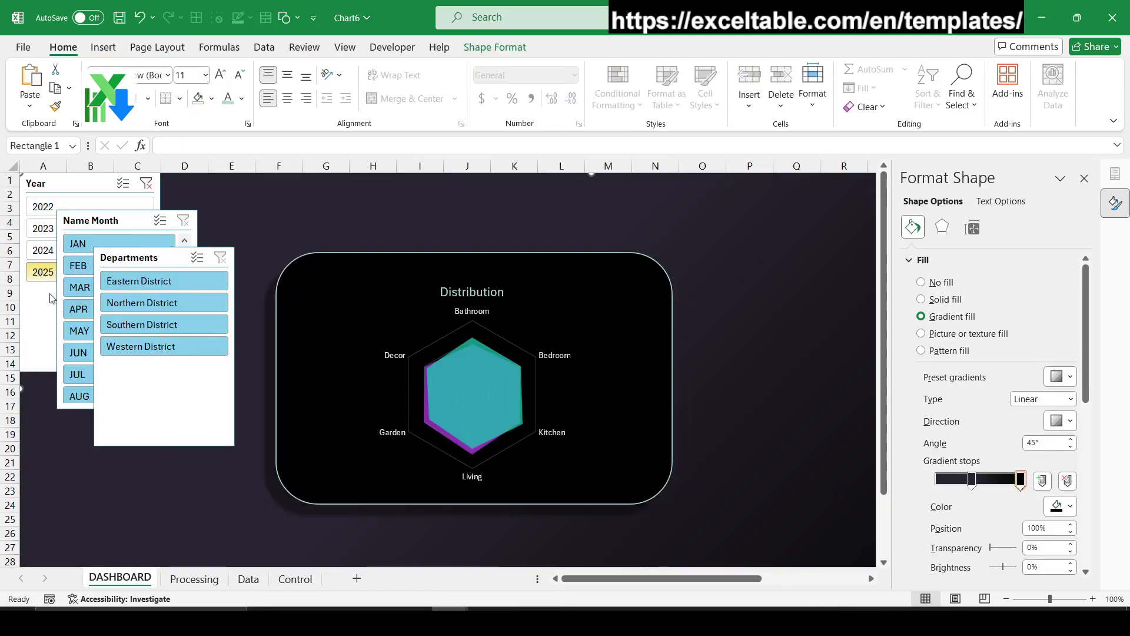
drag(97, 186, 771, 230)
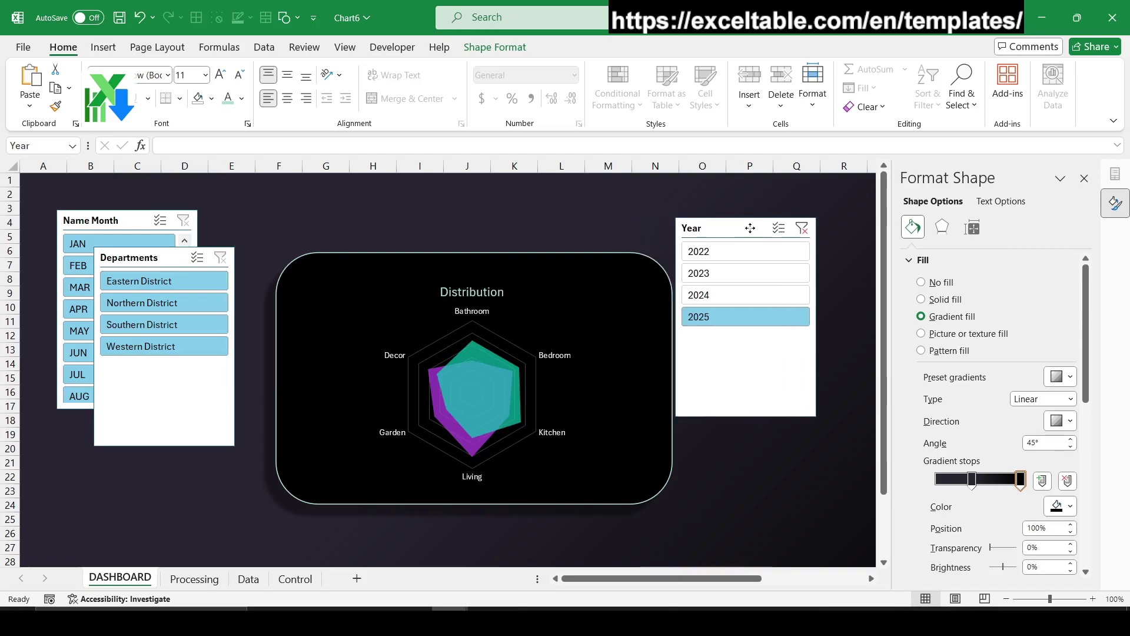
click(769, 295)
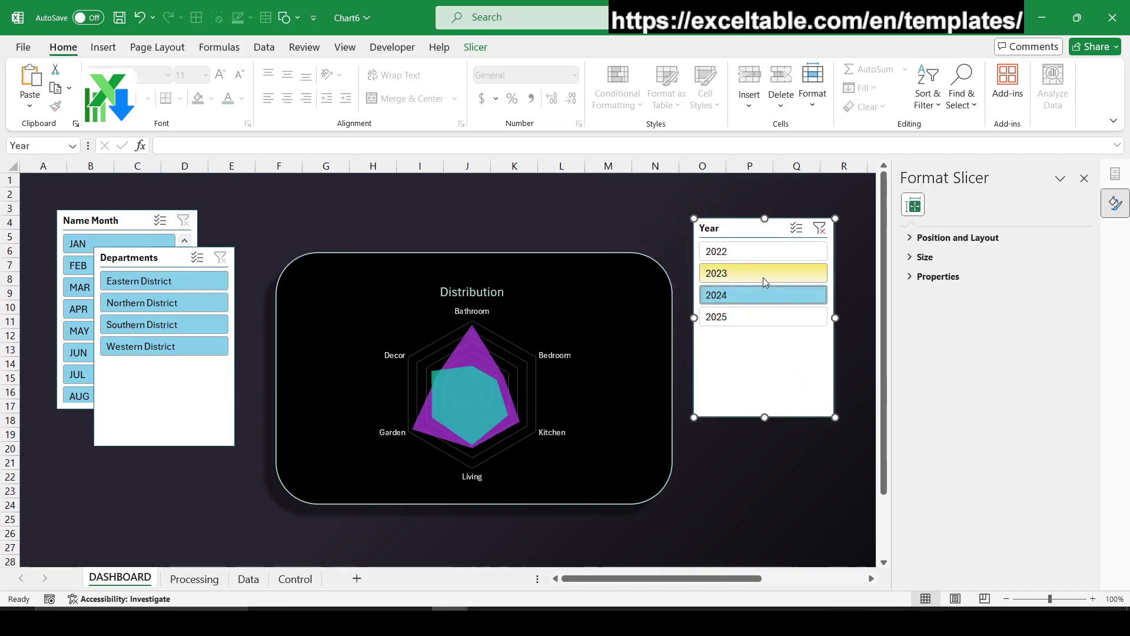
click(765, 273)
click(771, 317)
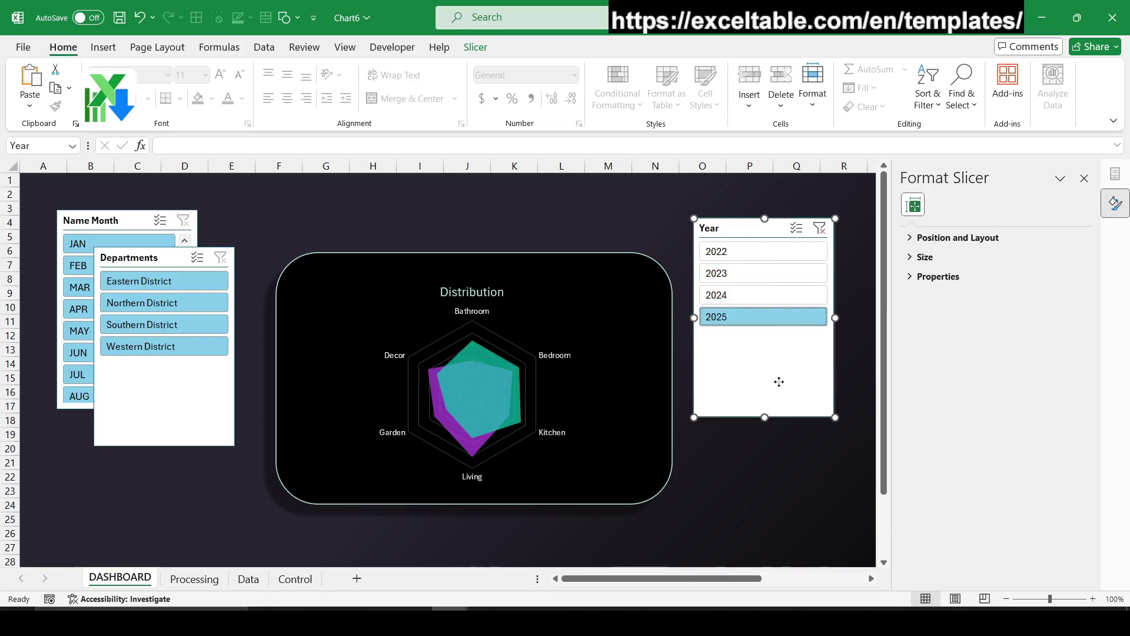
- Turn off Display header in the Year slicer's settings
right_click(779, 382)
click(836, 587)
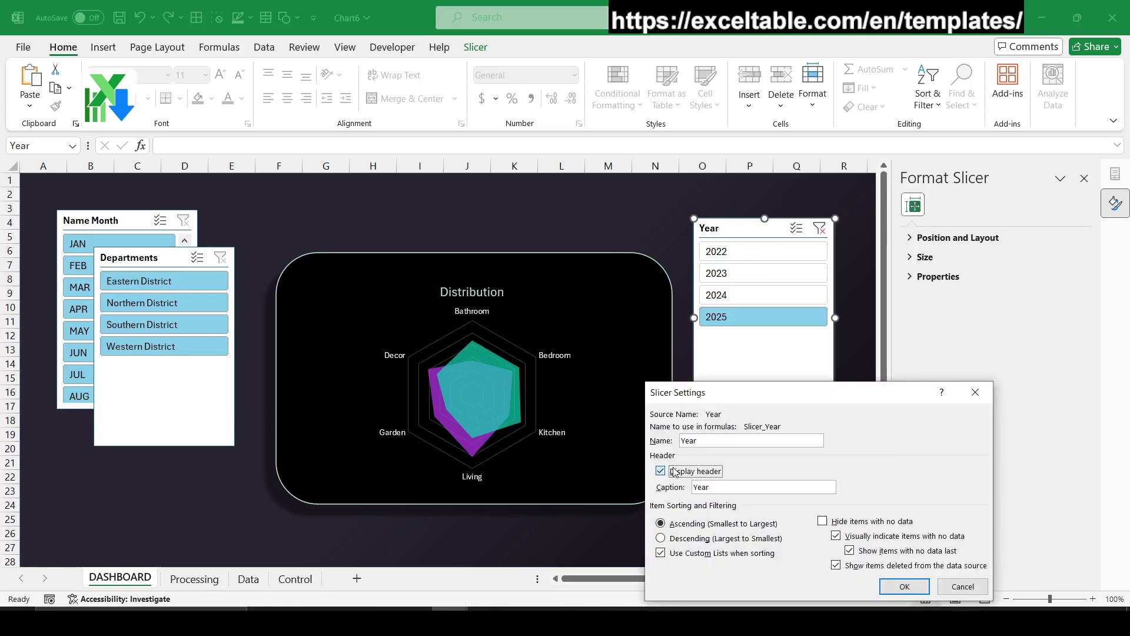
click(674, 471)
click(905, 587)
- Duplicate the current slicer style as SlicerStyleLight1 2 and bring up its options to modify it
click(475, 48)
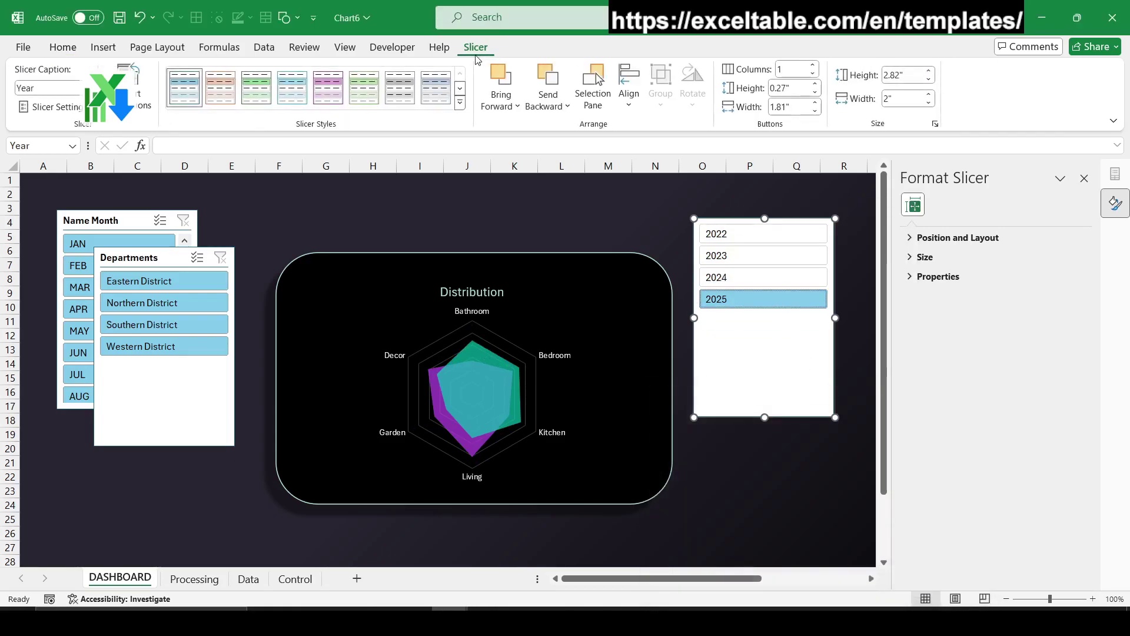
right_click(190, 92)
click(227, 136)
click(435, 548)
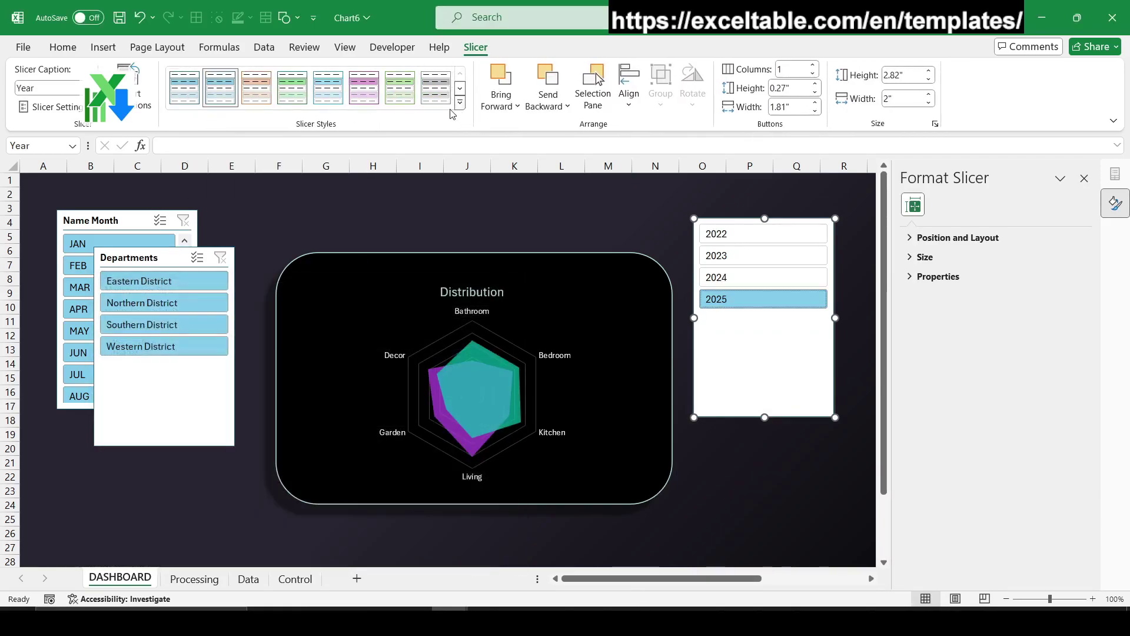
click(460, 103)
click(183, 109)
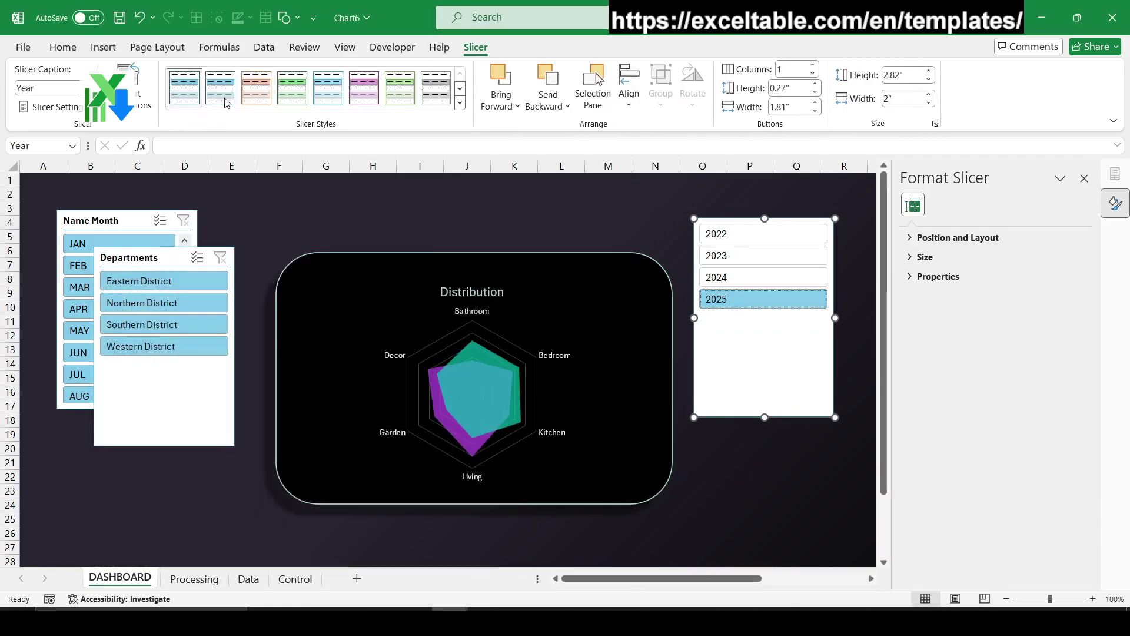
click(460, 104)
right_click(183, 109)
- In the custom style, give Whole Slicer no borders and a black fill
click(222, 115)
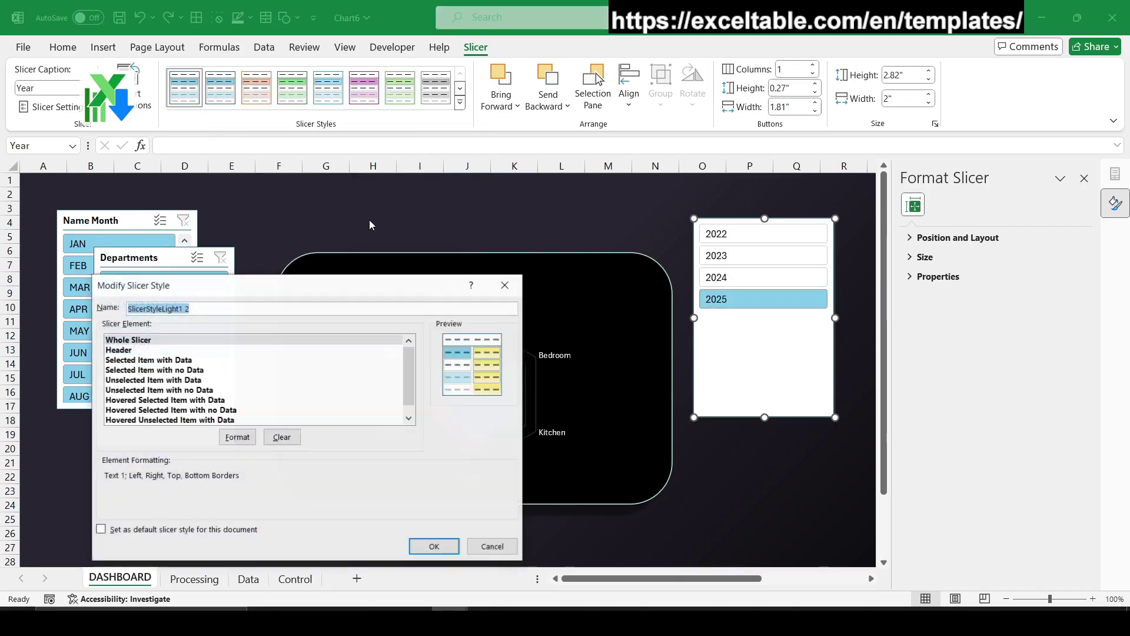
click(238, 437)
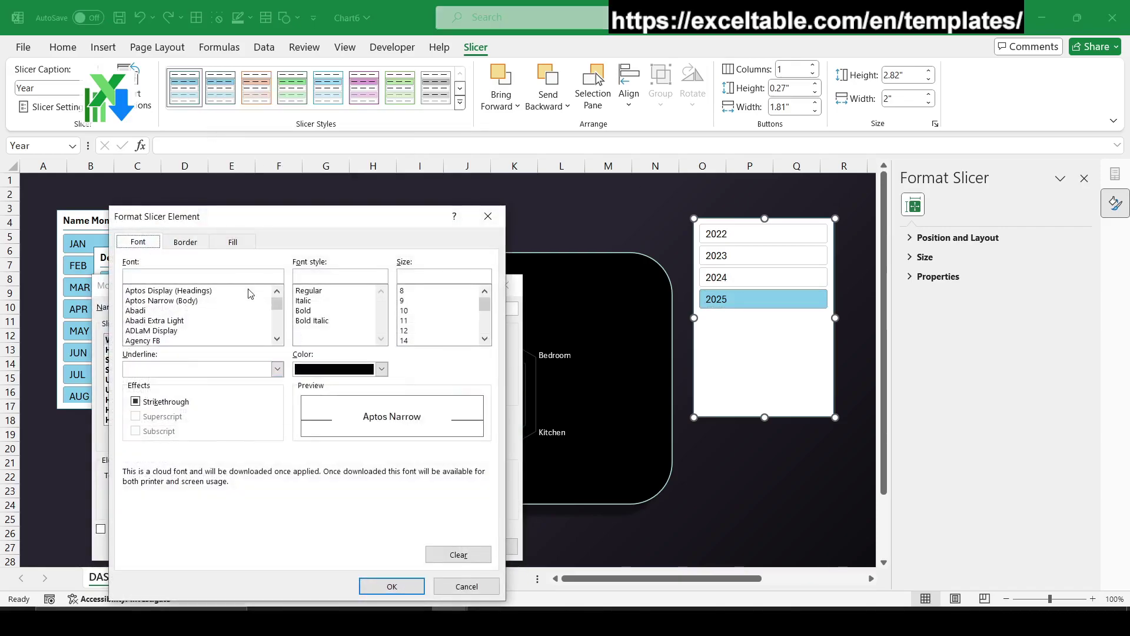
click(188, 246)
click(281, 288)
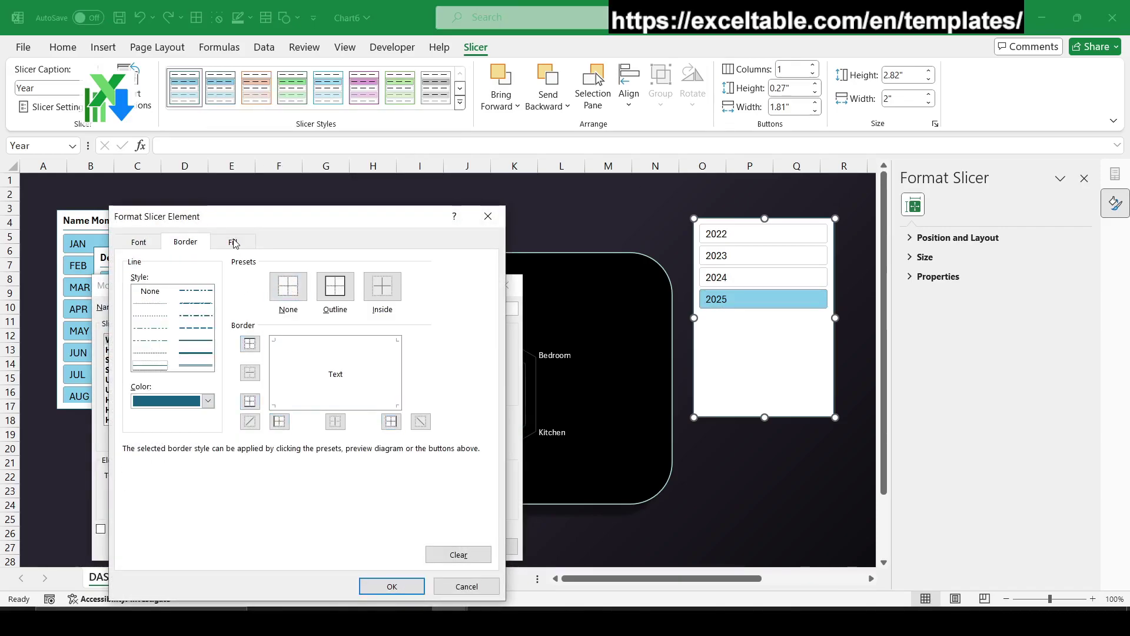
click(233, 242)
click(155, 298)
key(Return)
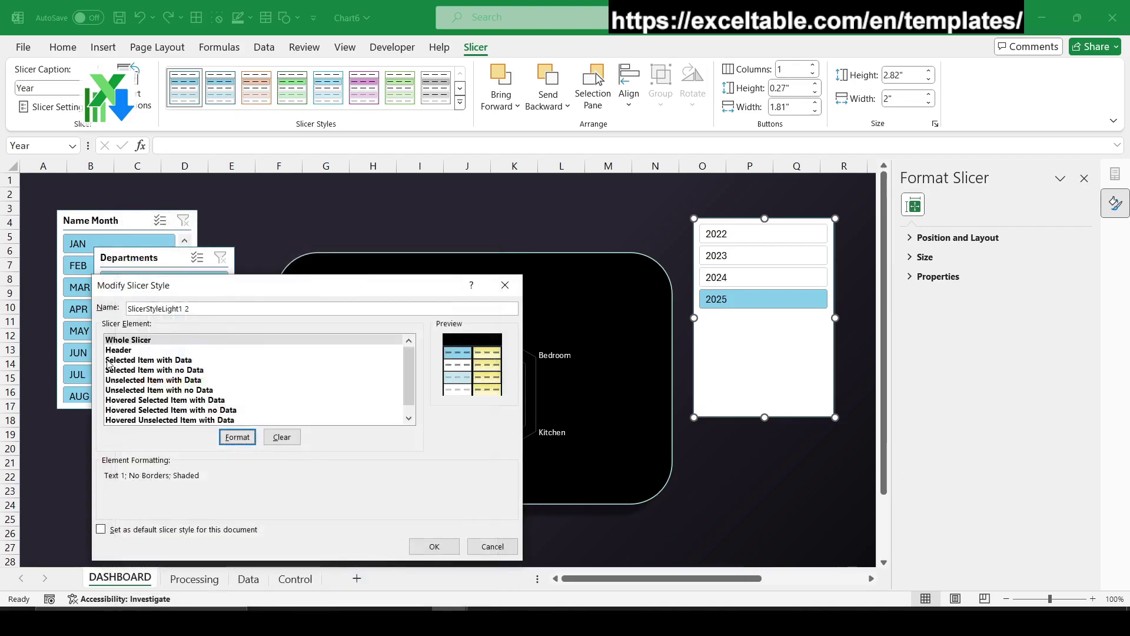
- Format Selected Item with Data with black fill, mint outline border and mint text
click(148, 360)
click(237, 437)
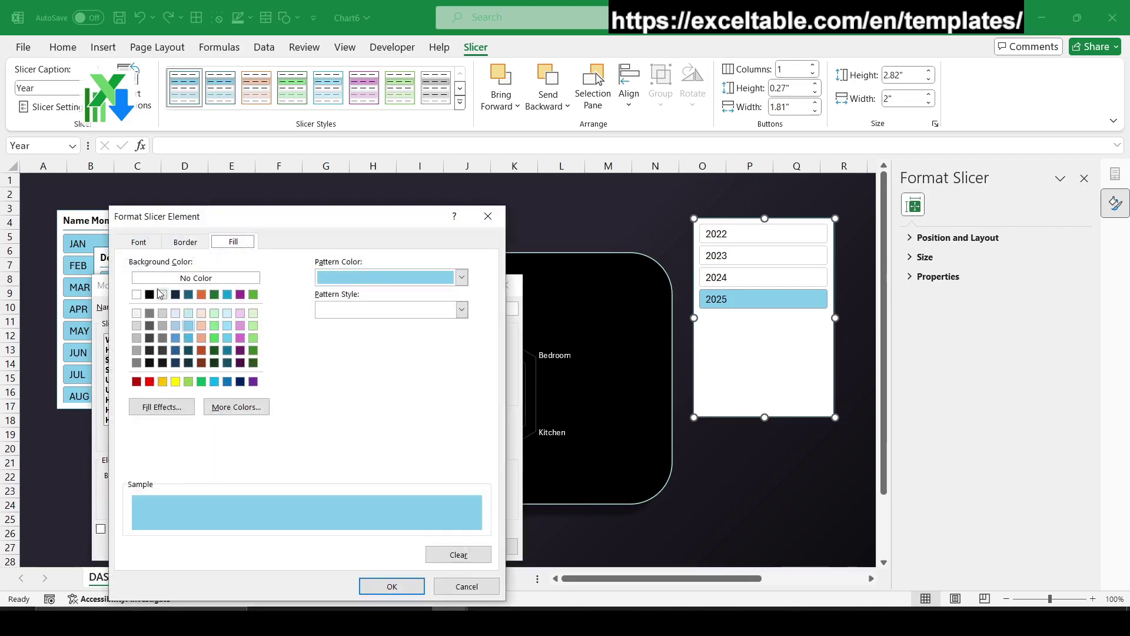
click(150, 294)
click(185, 242)
click(208, 402)
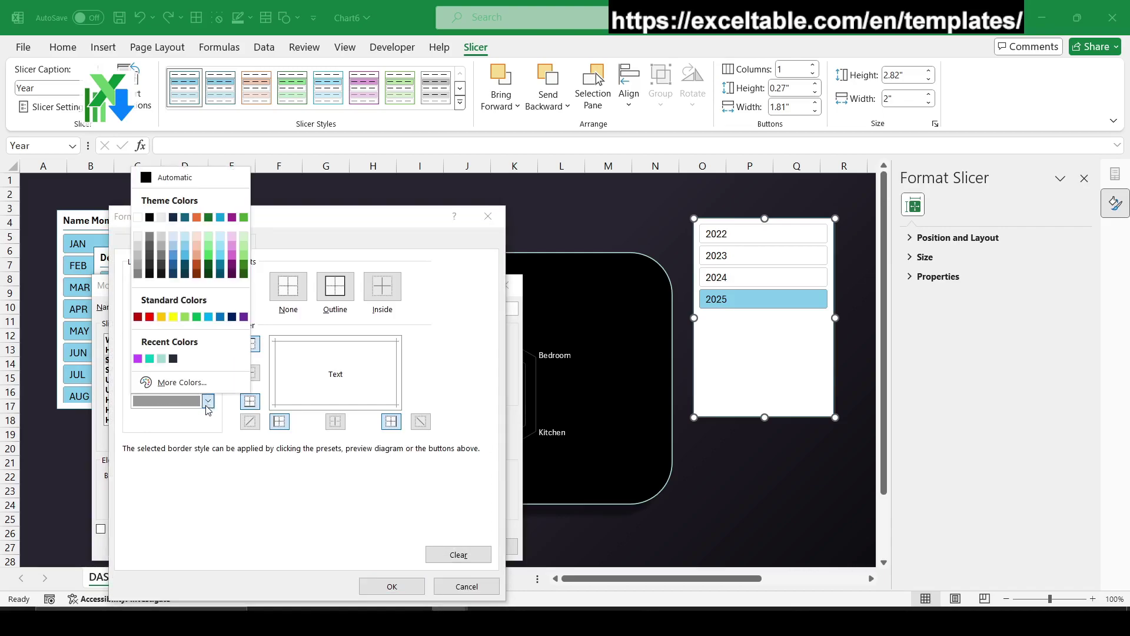
click(161, 358)
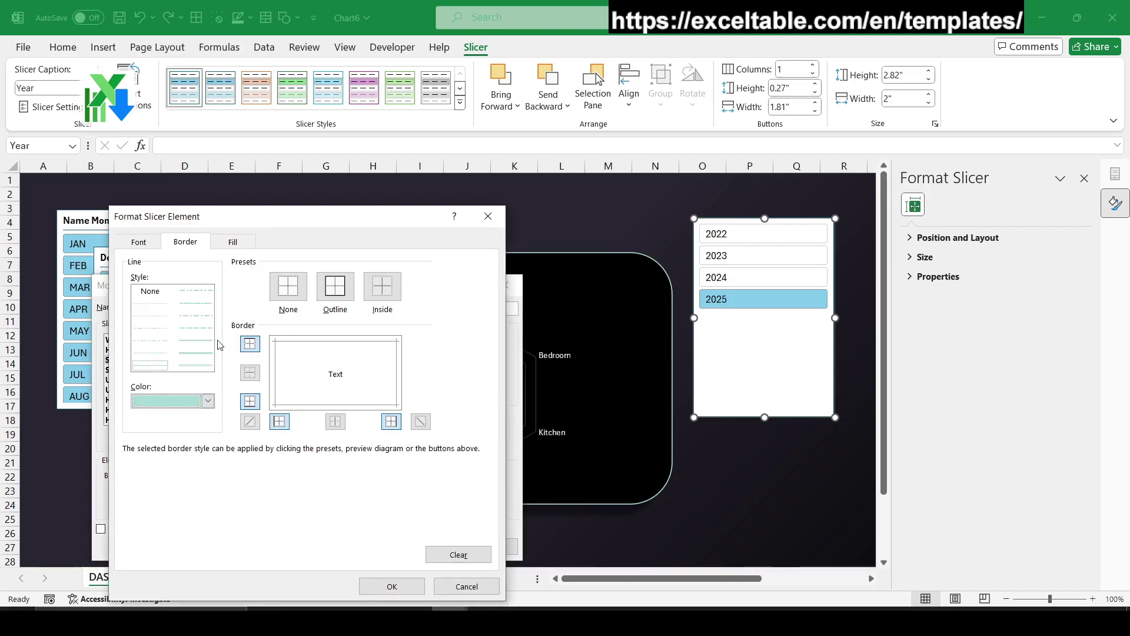
click(345, 289)
click(138, 242)
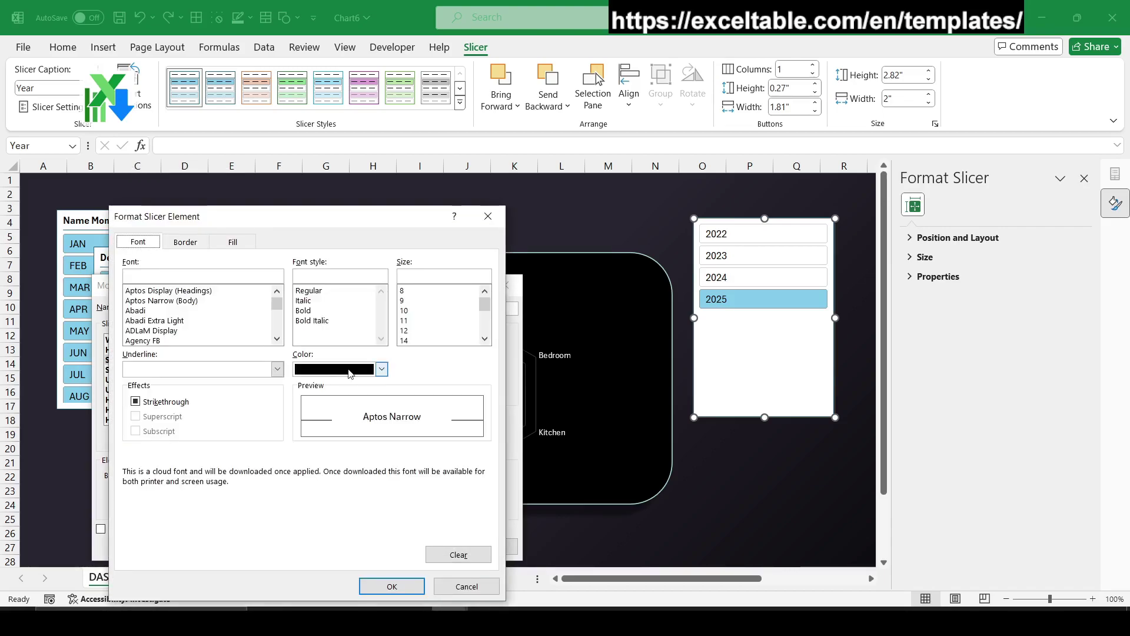
click(382, 369)
click(300, 569)
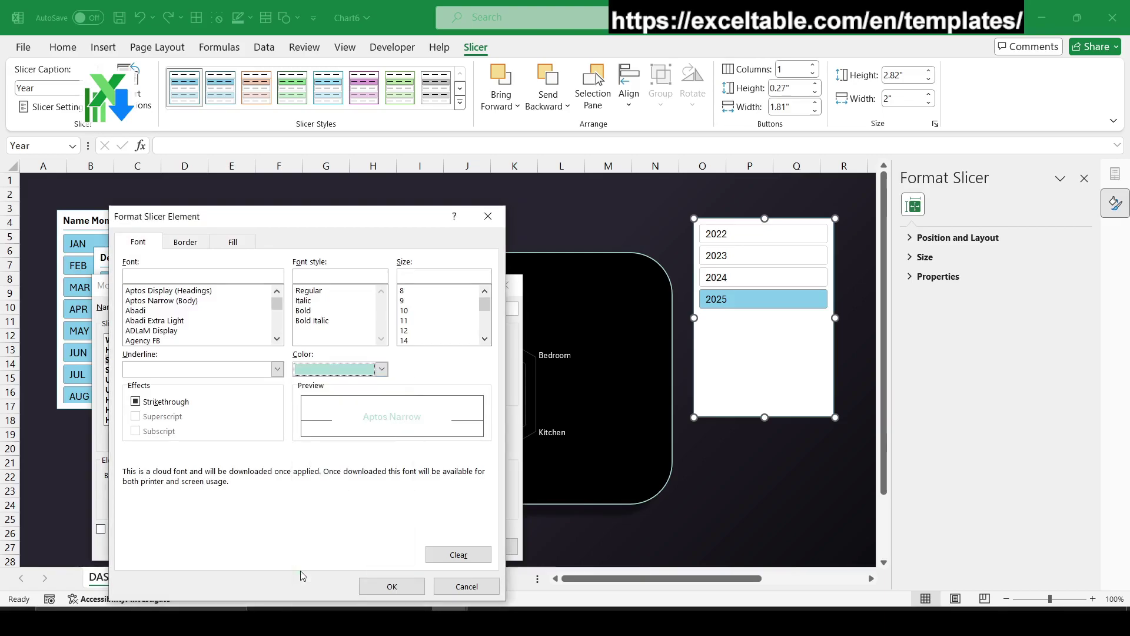
click(373, 584)
- Give Unselected Item with Data grey text and no borders, then save the style to the Year slicer
click(138, 381)
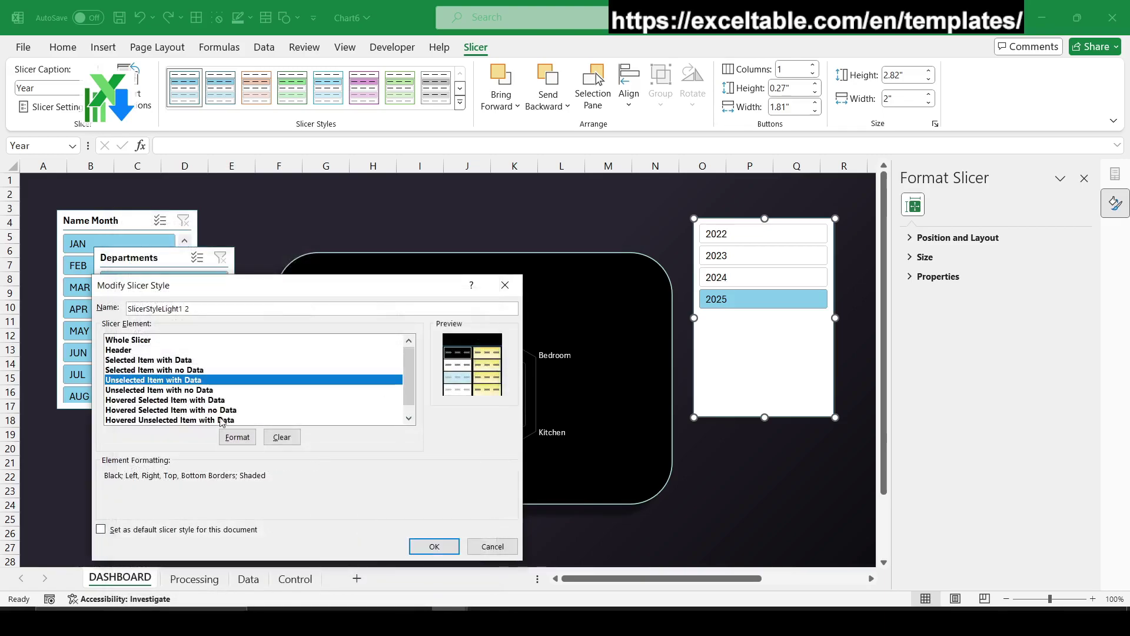
click(232, 437)
click(383, 369)
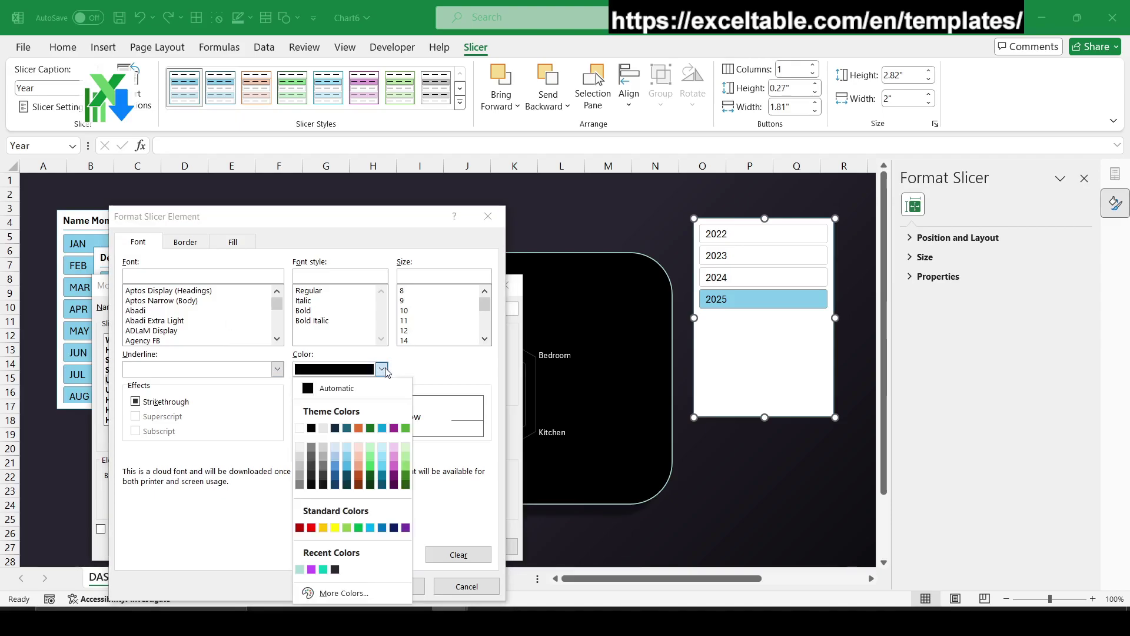
click(312, 449)
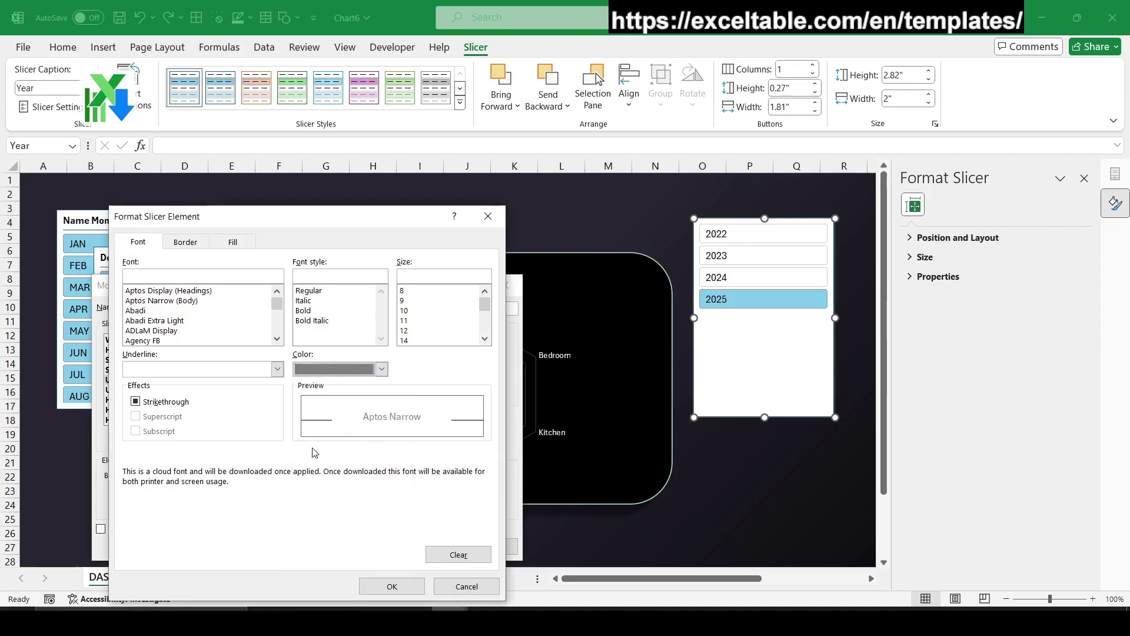
click(198, 240)
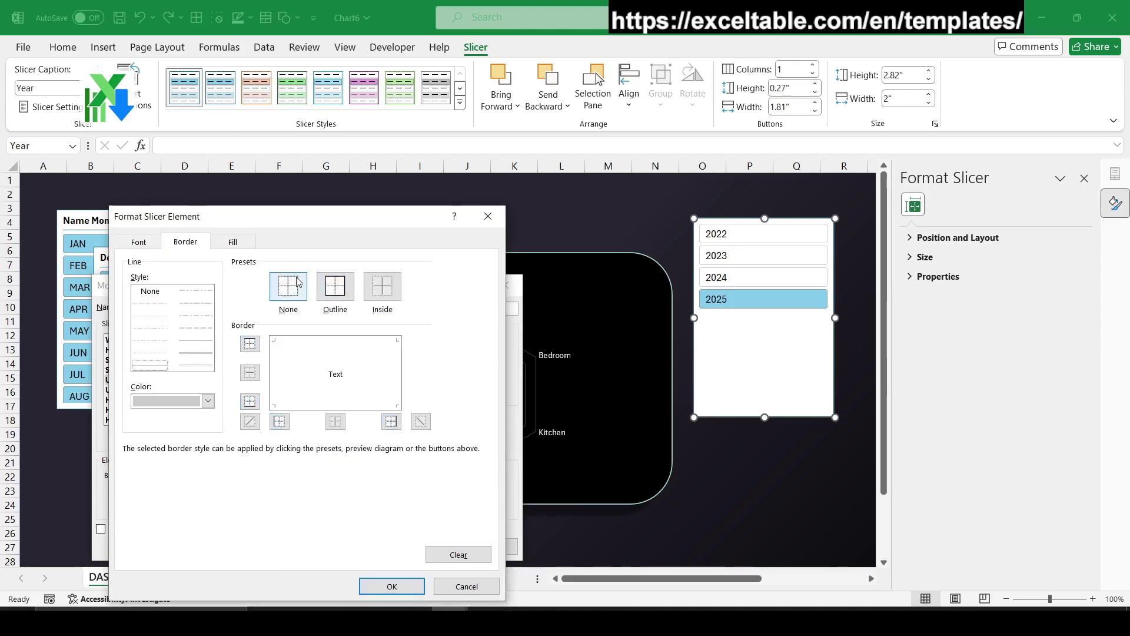
click(392, 586)
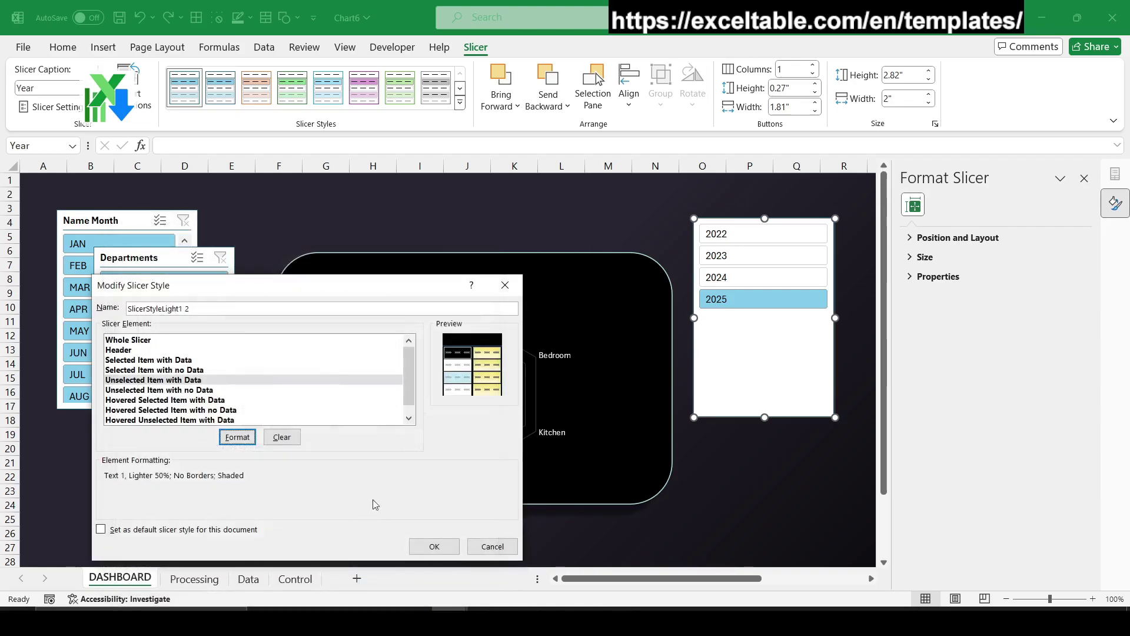
click(434, 546)
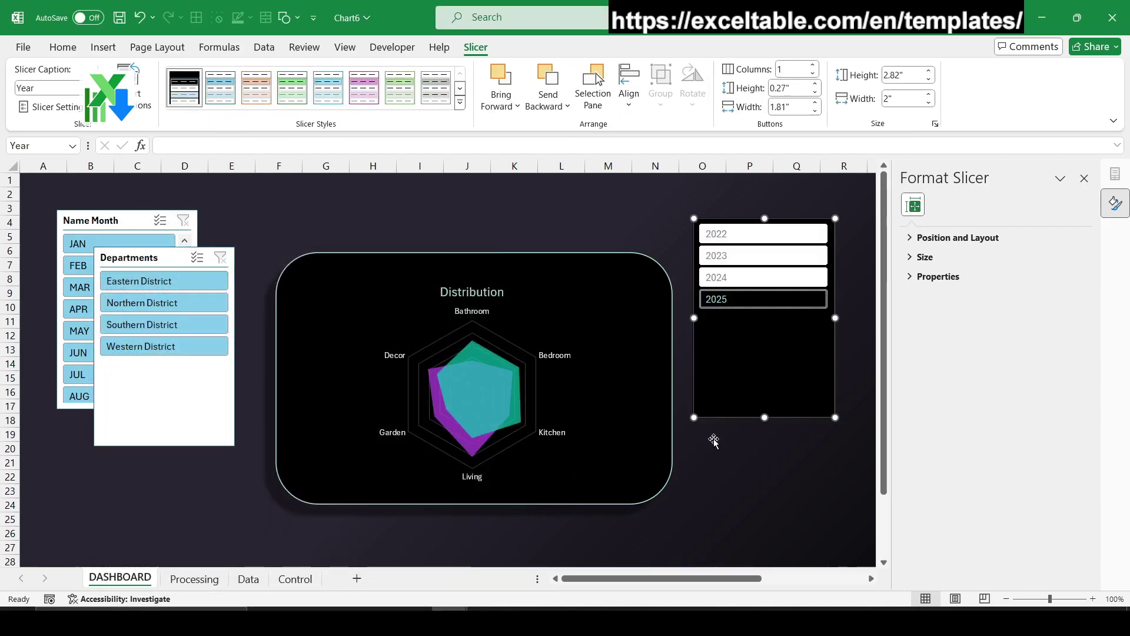
- Re-edit the custom style so Unselected Item with Data also has a black fill
right_click(220, 103)
click(197, 109)
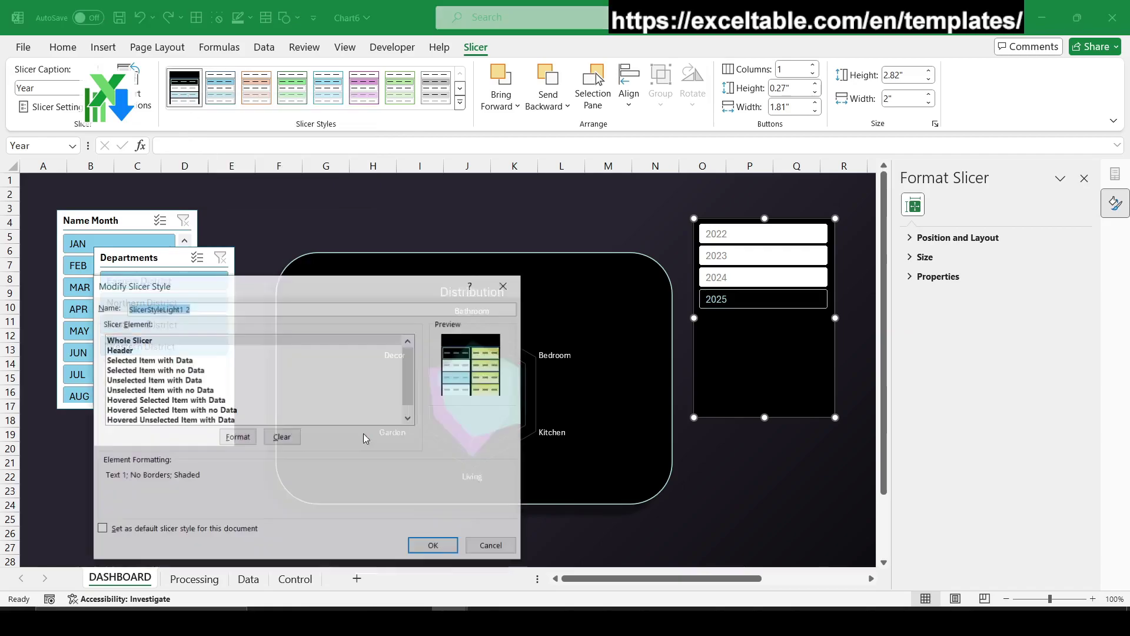
click(152, 381)
click(237, 437)
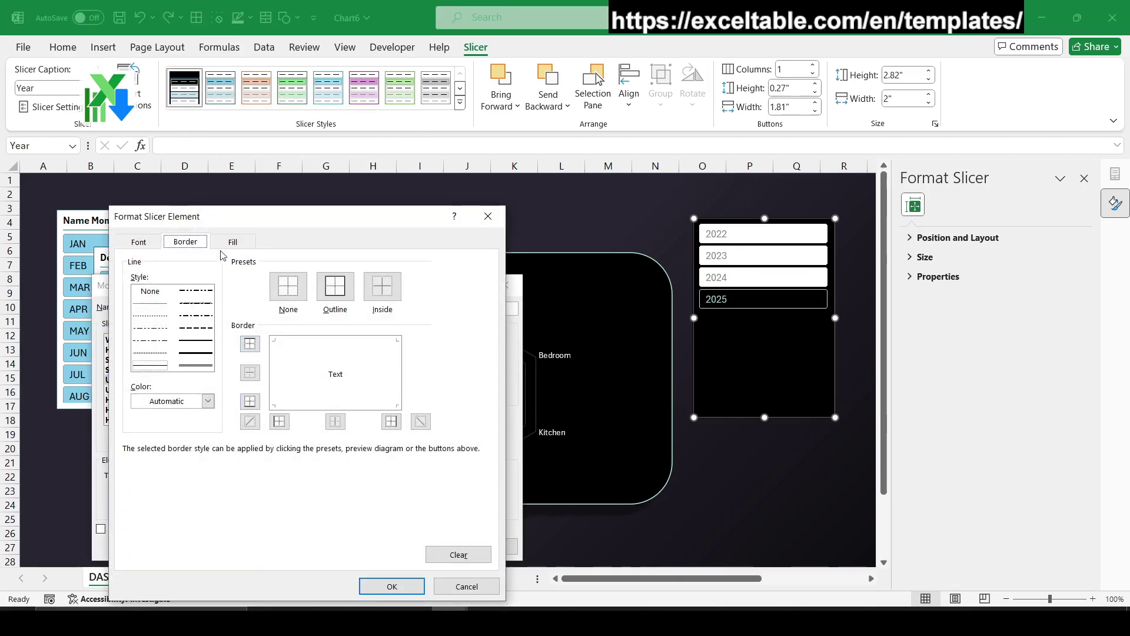
click(229, 243)
click(151, 296)
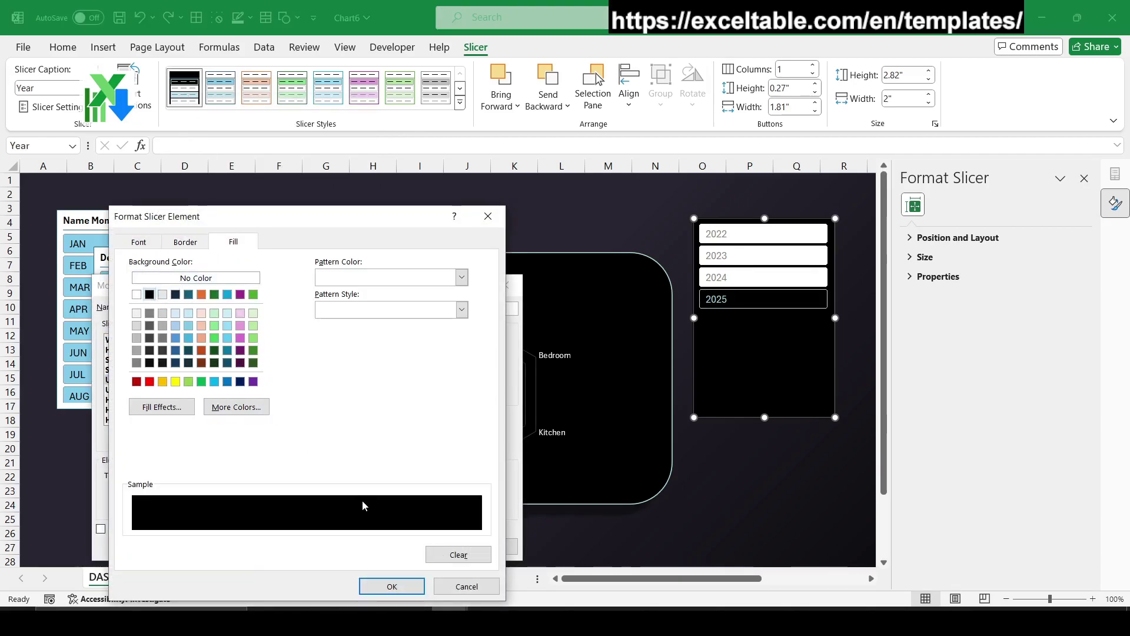
click(391, 587)
click(420, 546)
click(706, 506)
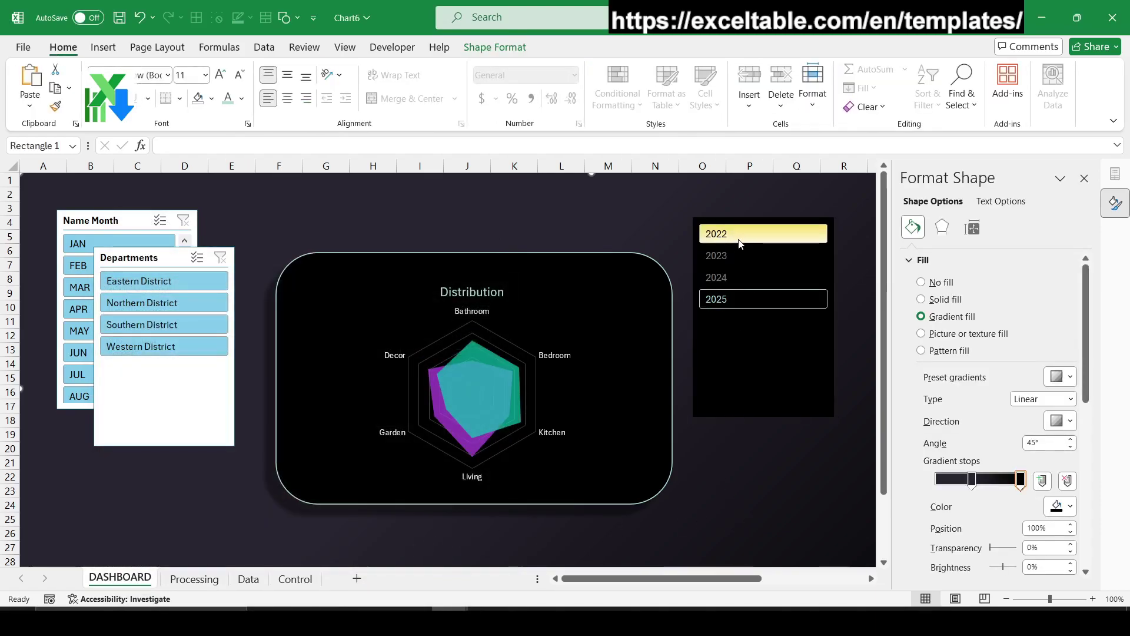
- Test the 2024 filter, restore 2025, and apply the dark custom style to the Departments slicer
click(743, 280)
click(752, 300)
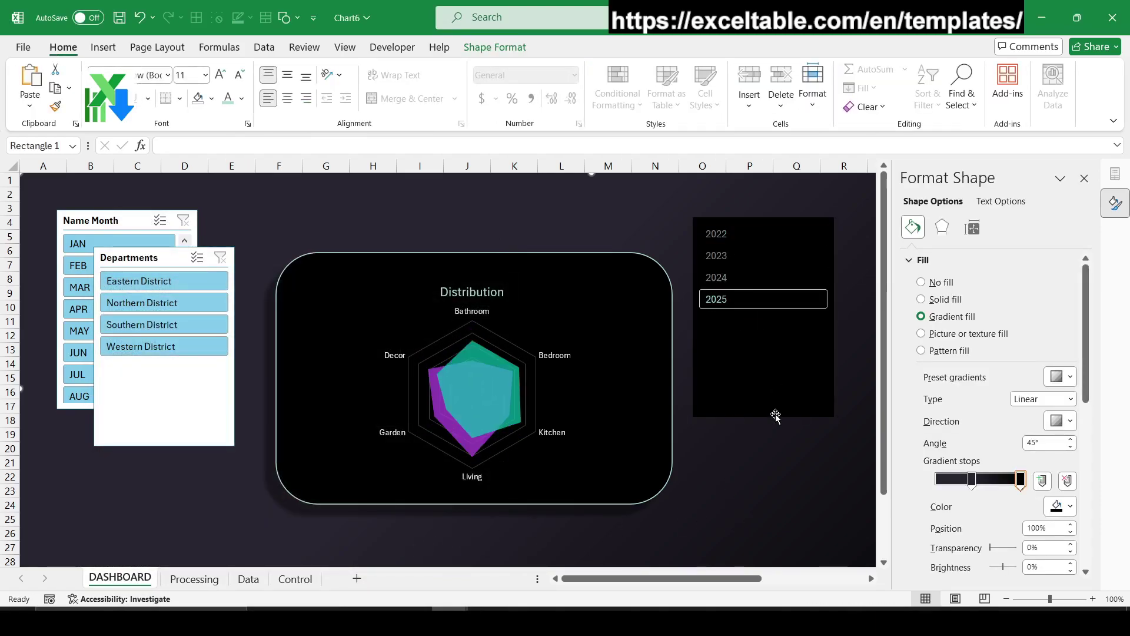
click(163, 266)
right_click(164, 266)
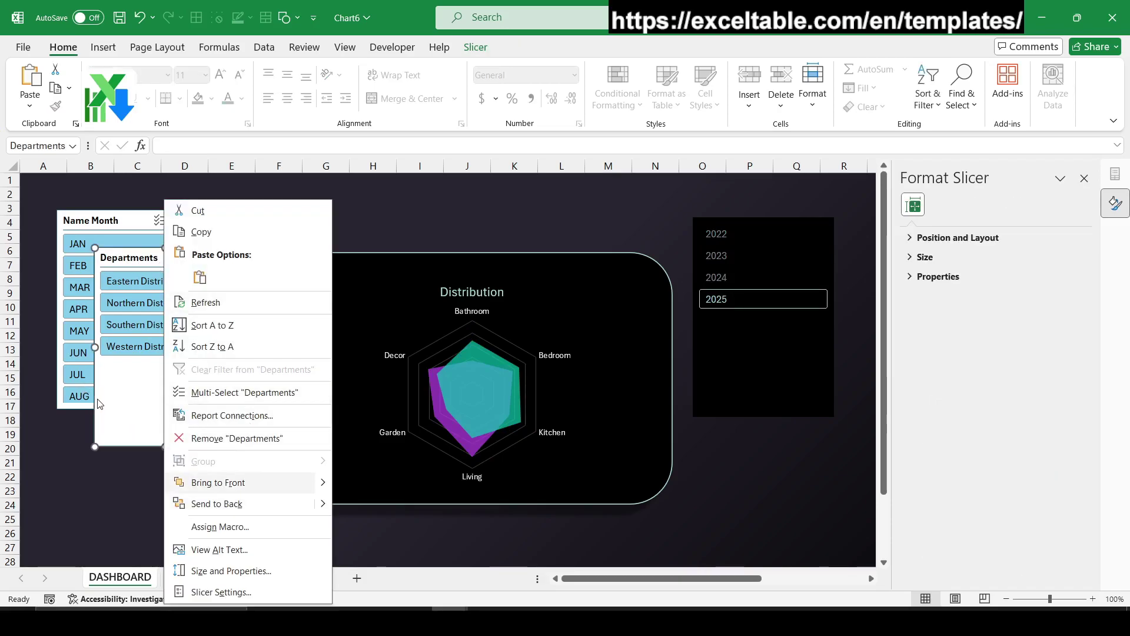
click(148, 423)
click(476, 47)
click(184, 87)
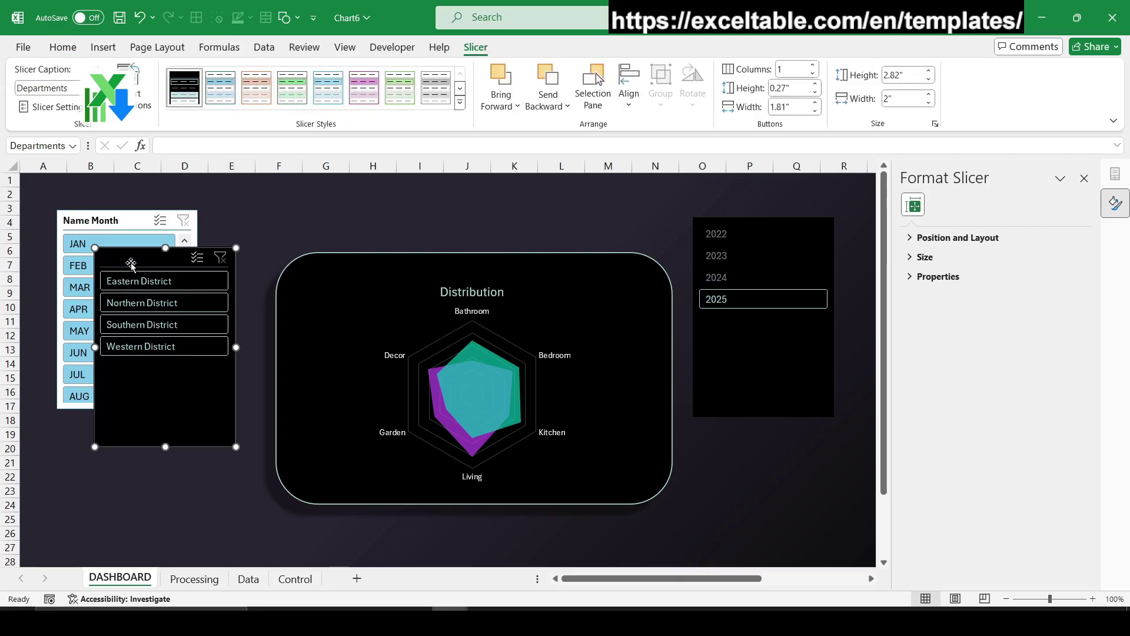
- Change the dark style's Header font colour, apply it to Departments, and select the Name Month slicer
right_click(182, 81)
click(206, 137)
click(117, 349)
click(235, 437)
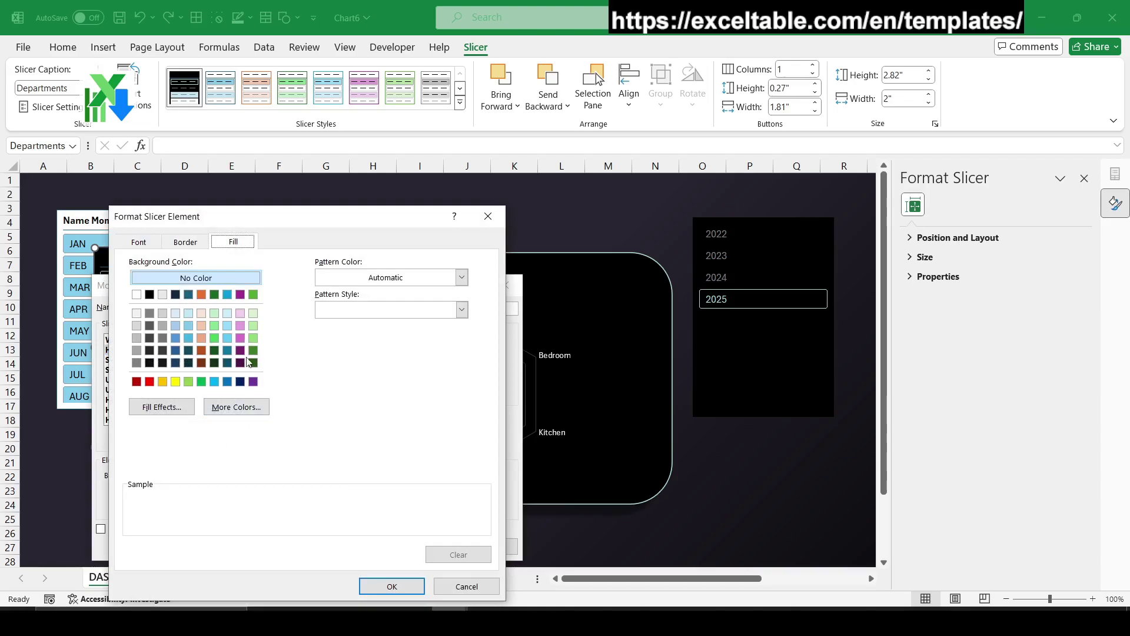
click(142, 242)
click(381, 369)
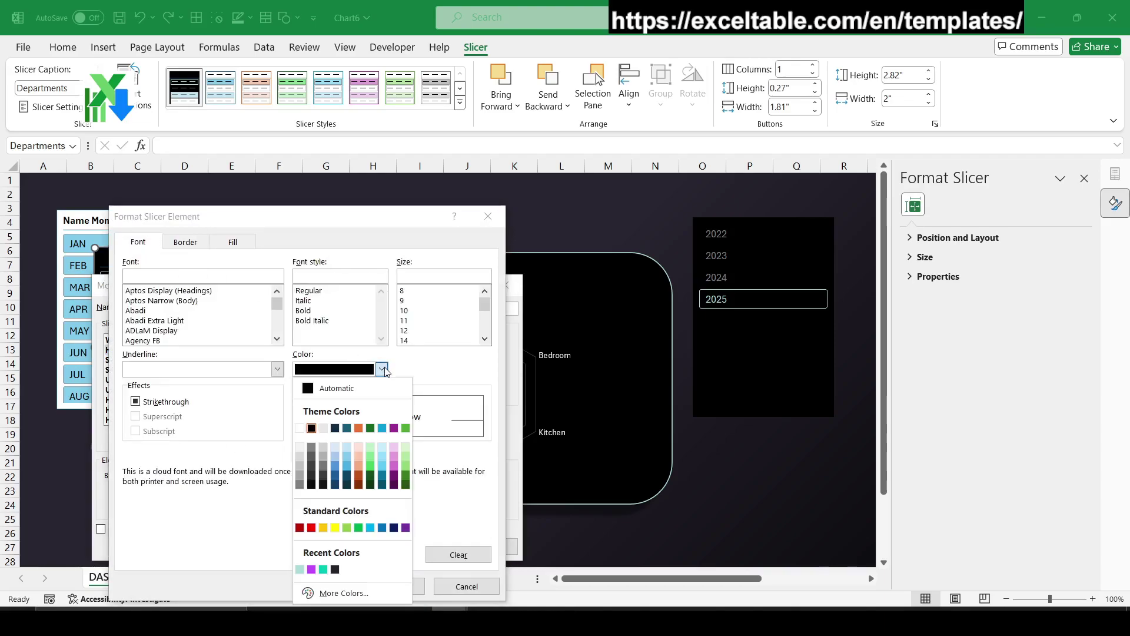
click(304, 443)
click(392, 586)
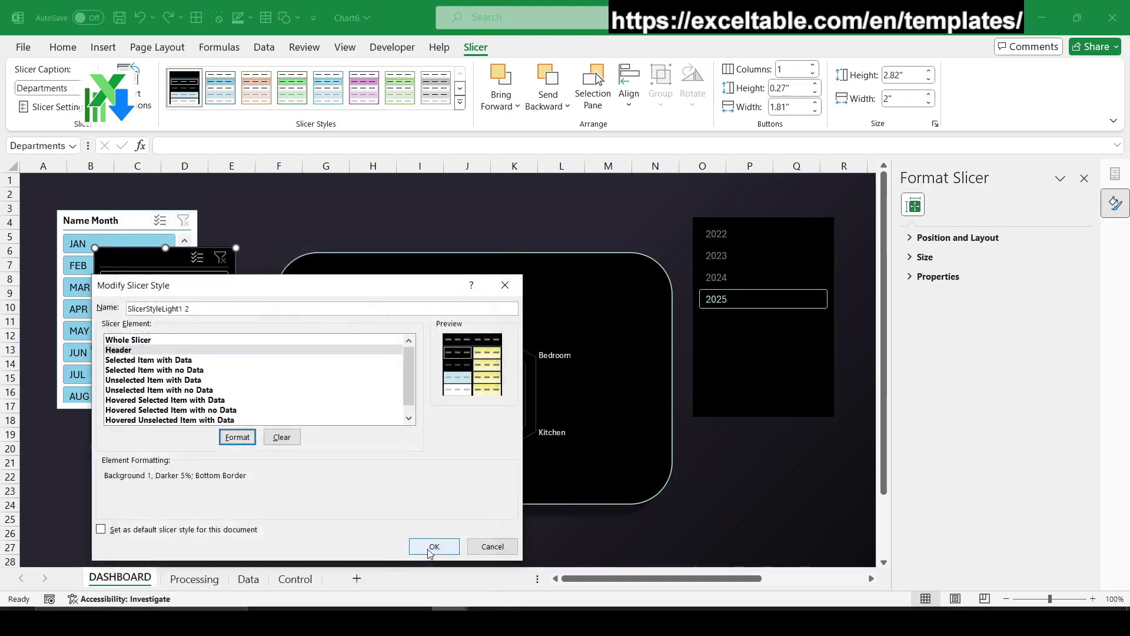
click(434, 548)
click(218, 485)
click(156, 405)
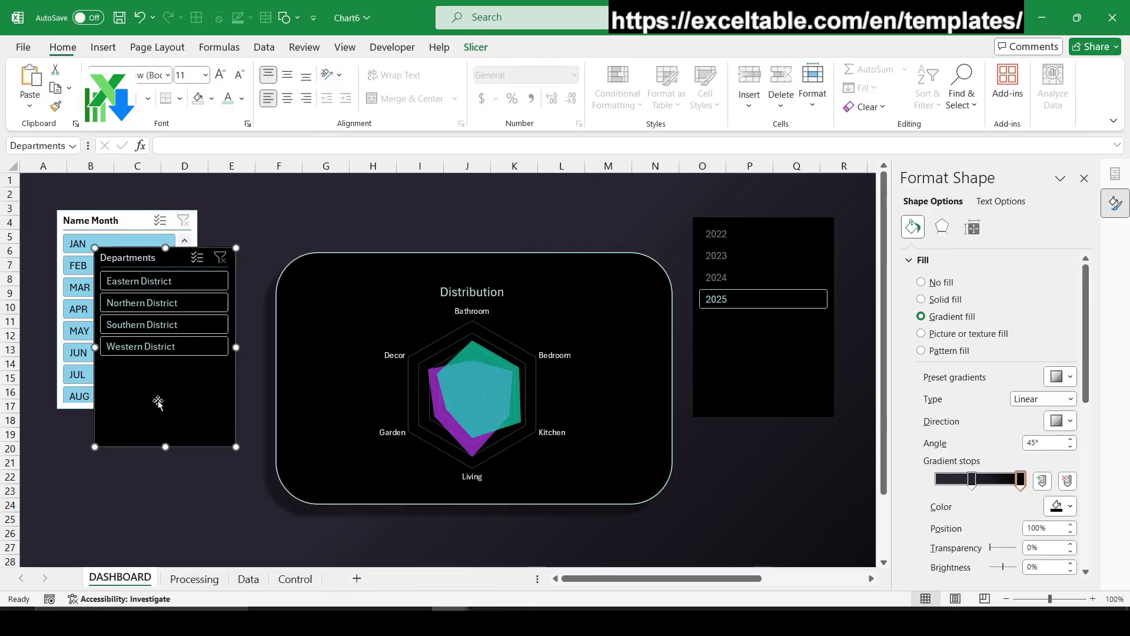
click(130, 219)
- Apply the dark style to the Name Month slicer and hide its header
click(185, 88)
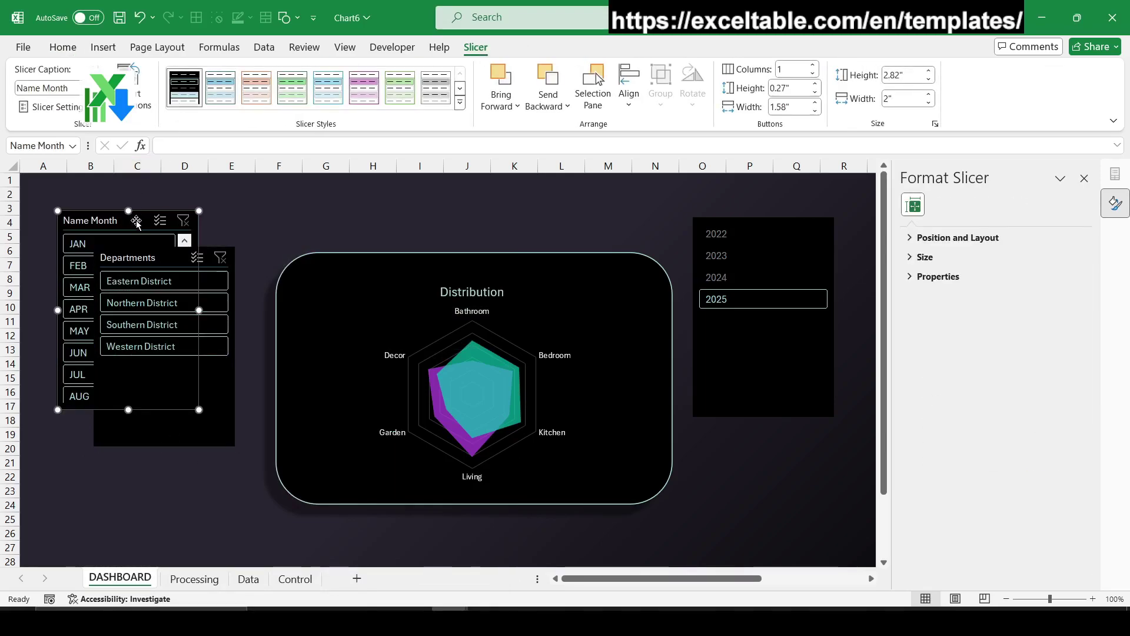
right_click(136, 220)
click(194, 592)
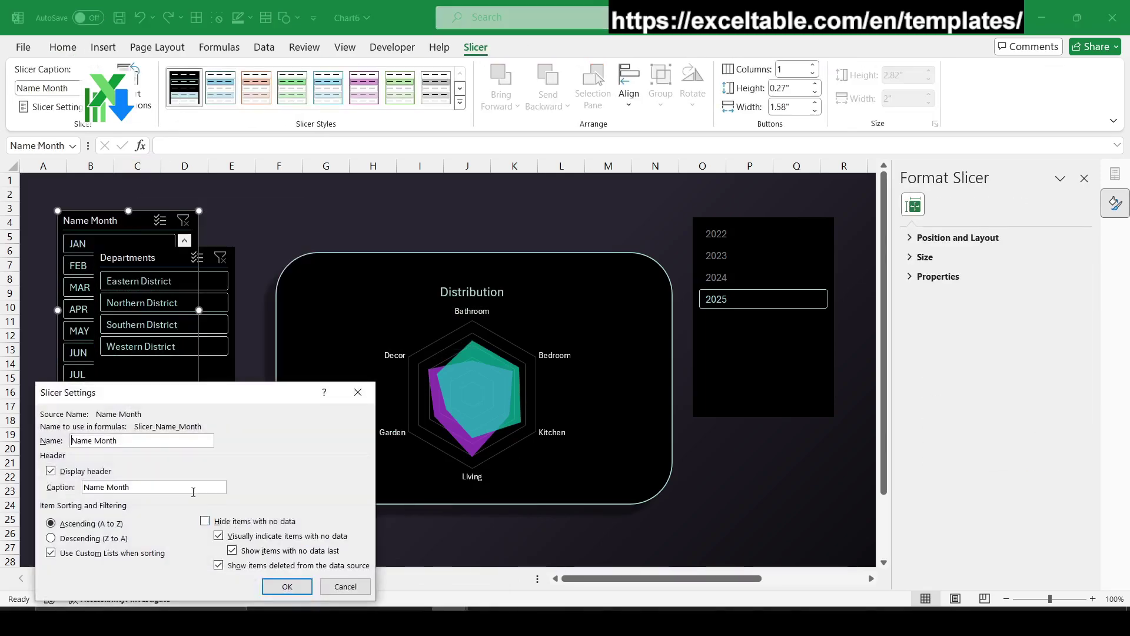
click(51, 475)
click(295, 584)
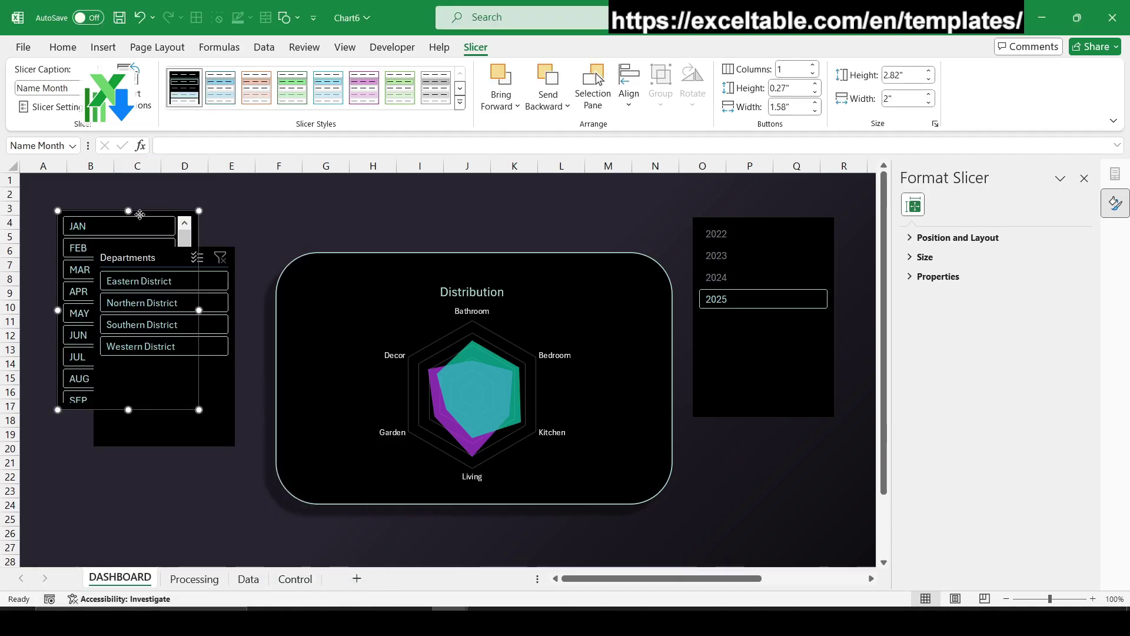
- Set the month slicer to 12 columns and resize it into a thin strip below the Distribution chart
drag(140, 214, 328, 220)
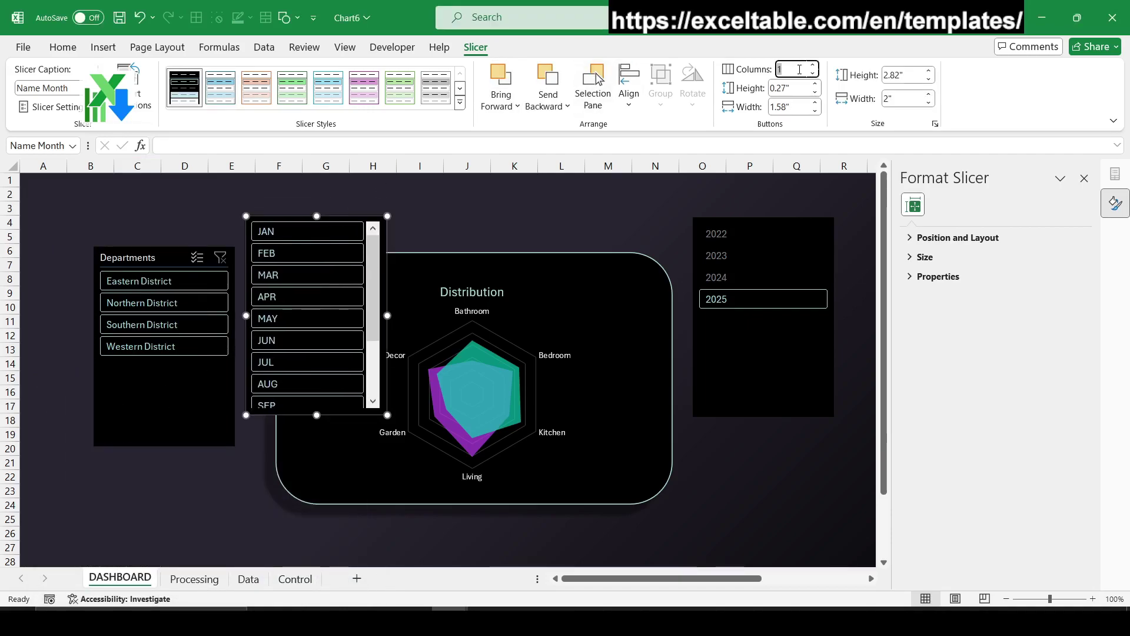
text(2)
key(Return)
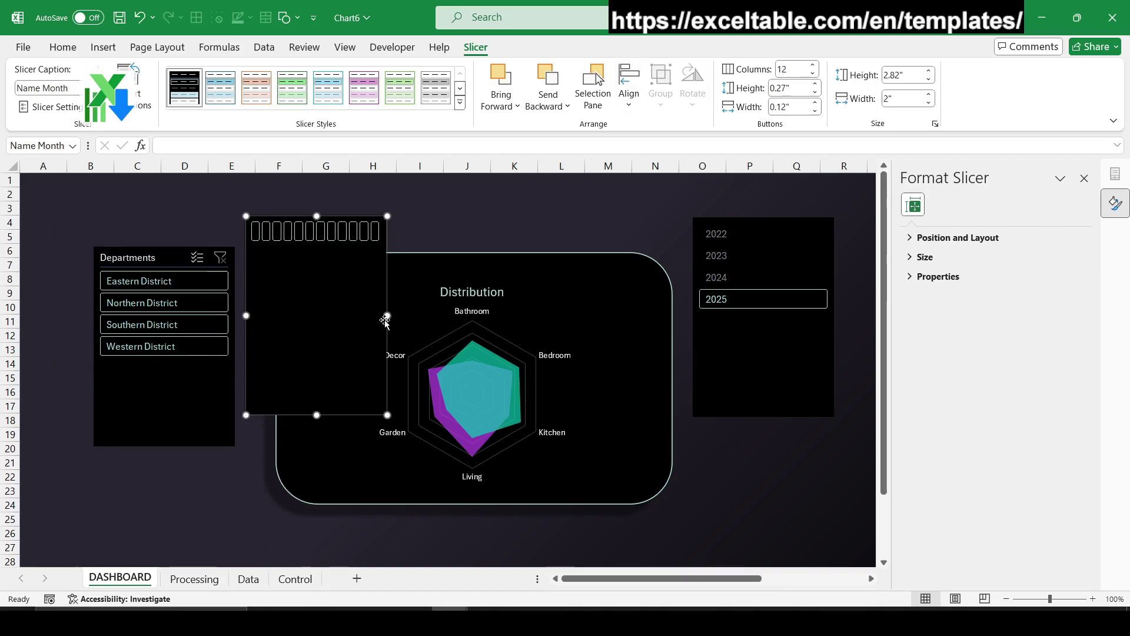
drag(387, 316, 701, 318)
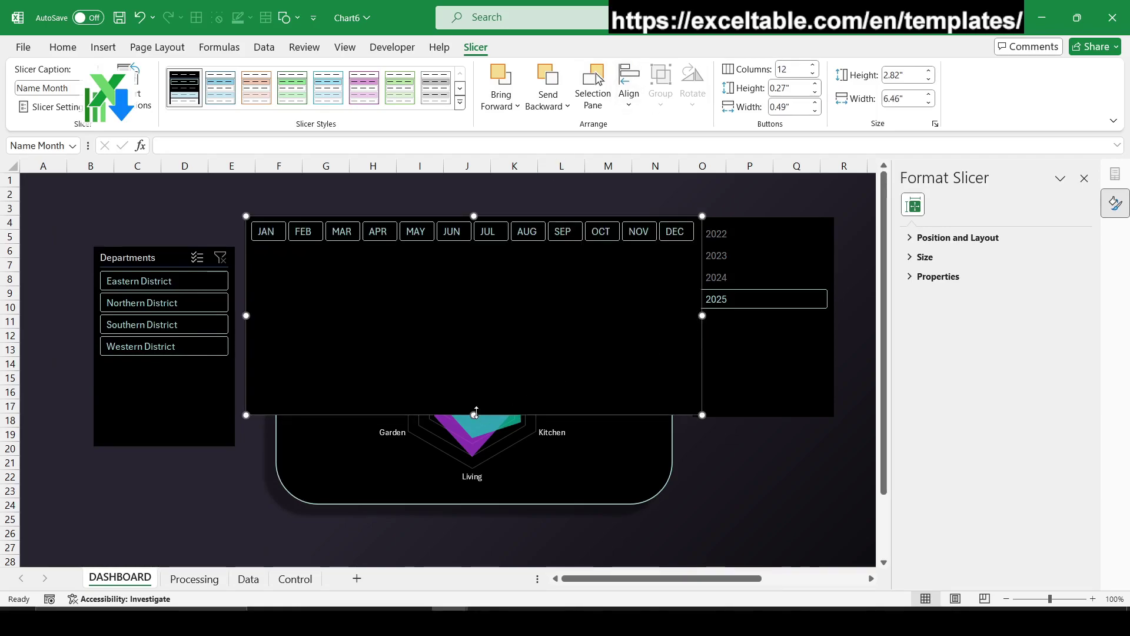
drag(477, 413, 475, 252)
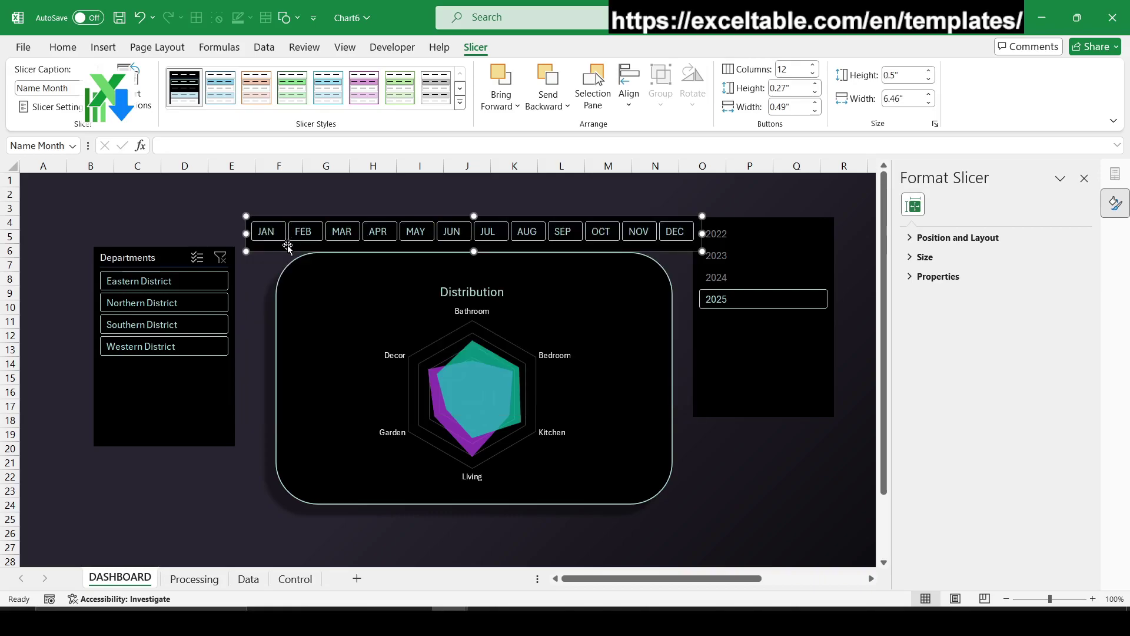
drag(288, 246, 276, 545)
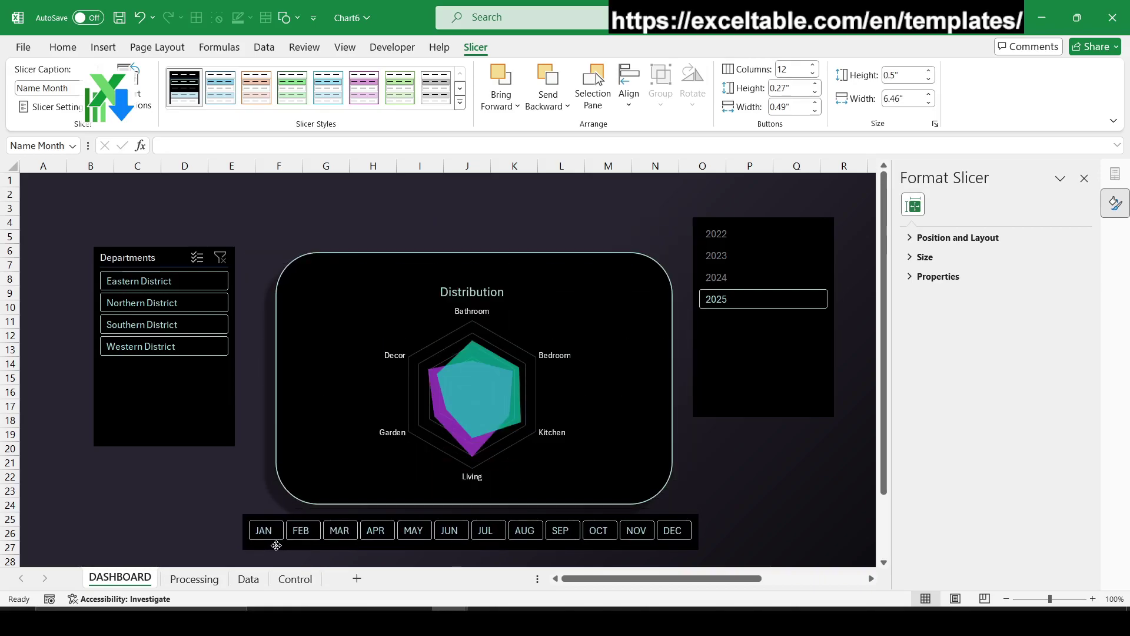
drag(276, 545, 278, 549)
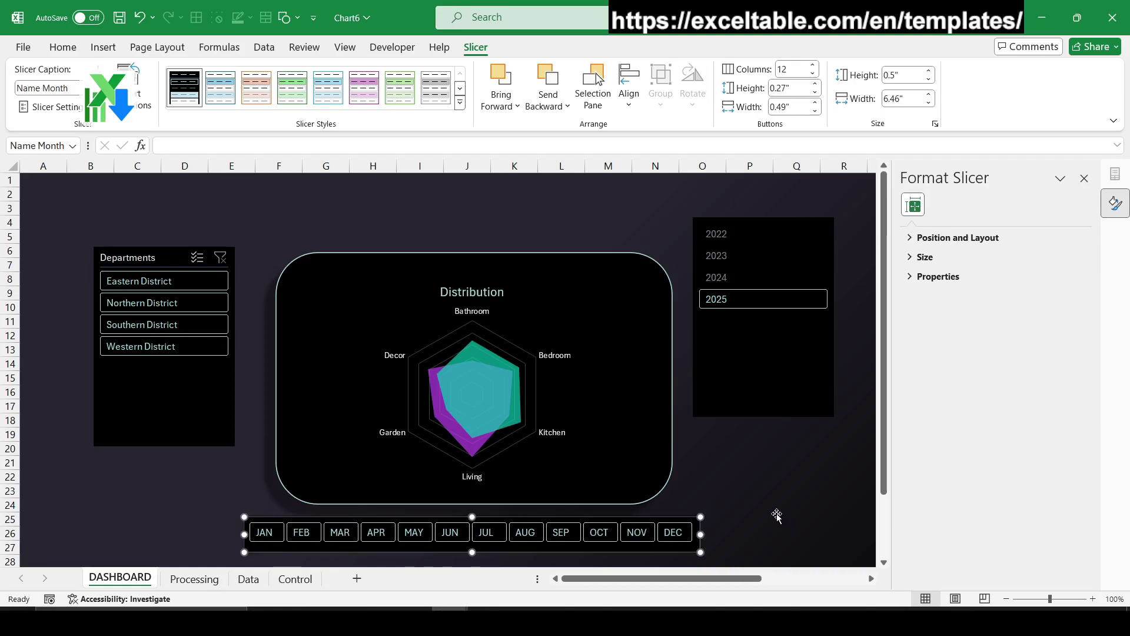
- Test filtering by JUN and OCT, then reselect all months JAN–DEC
click(777, 516)
click(450, 532)
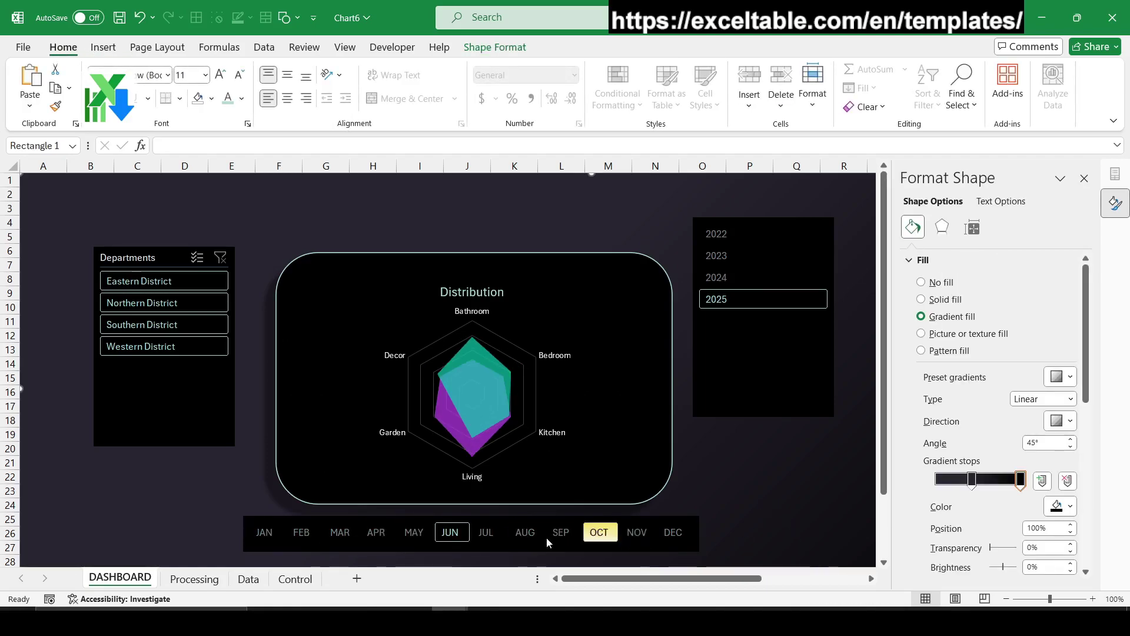
drag(264, 532, 673, 532)
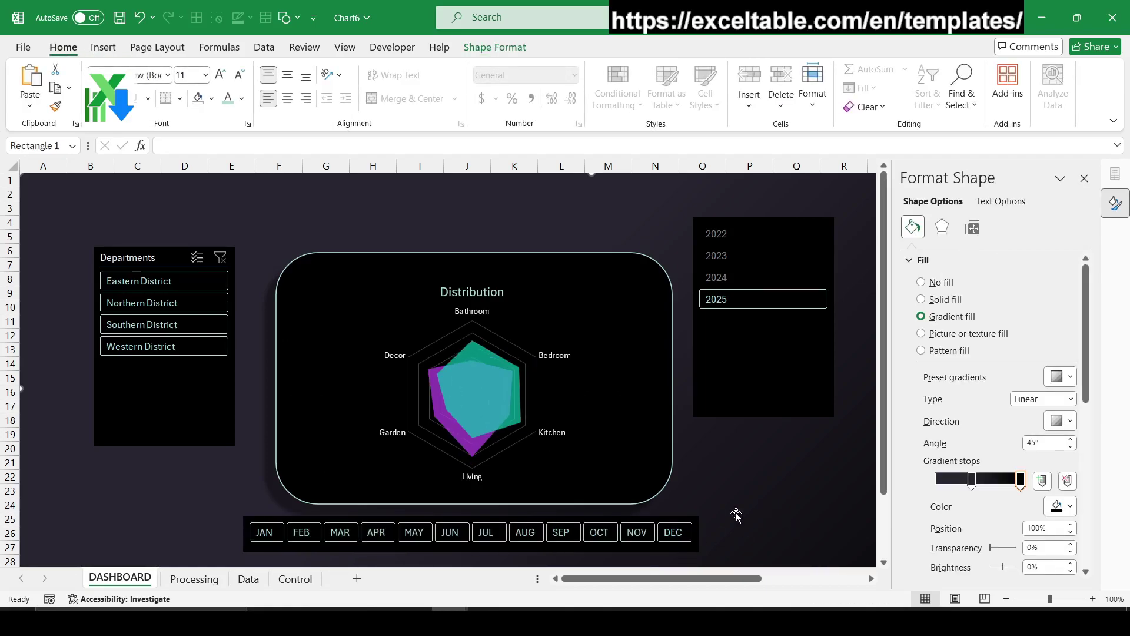
- Lay out the Year slicer's buttons in 5 columns
click(755, 219)
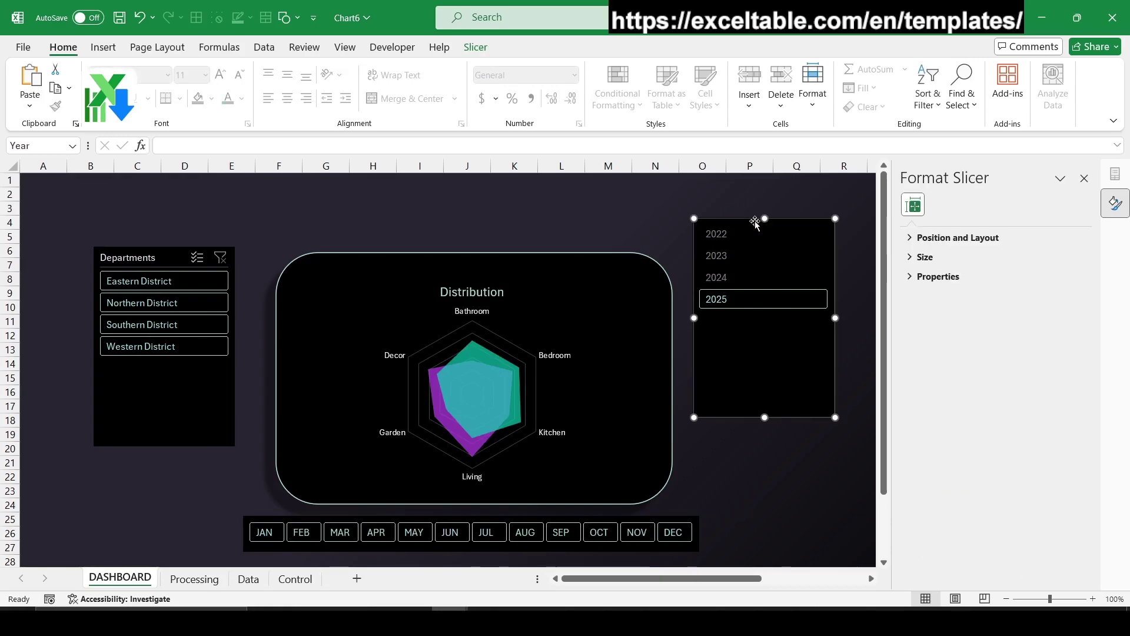
click(475, 47)
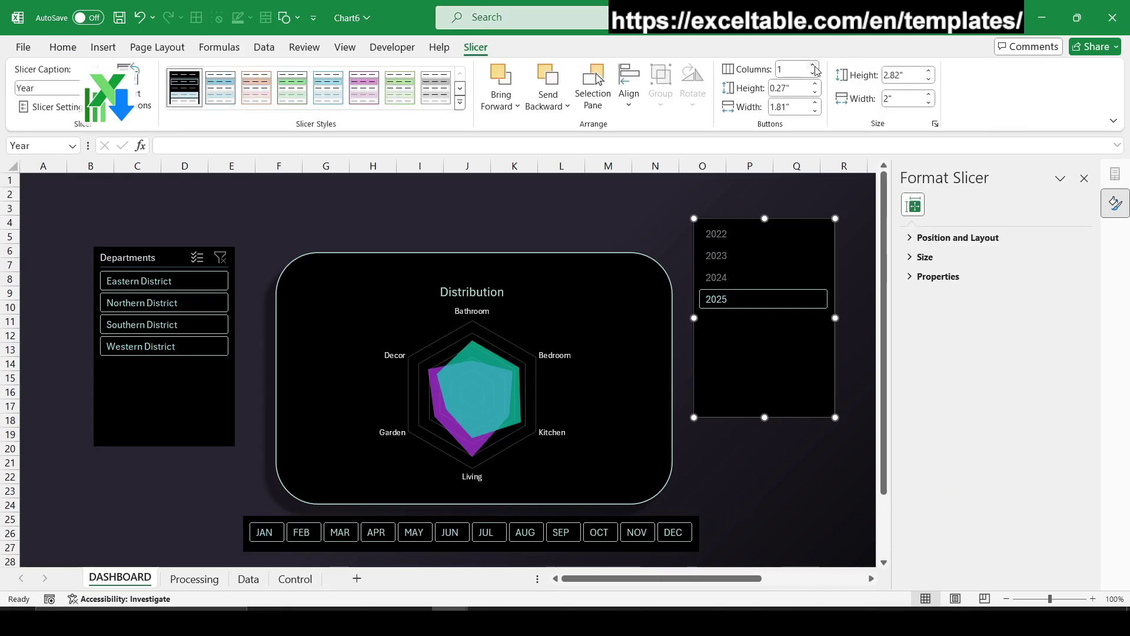
click(815, 65)
click(814, 66)
click(815, 65)
click(815, 66)
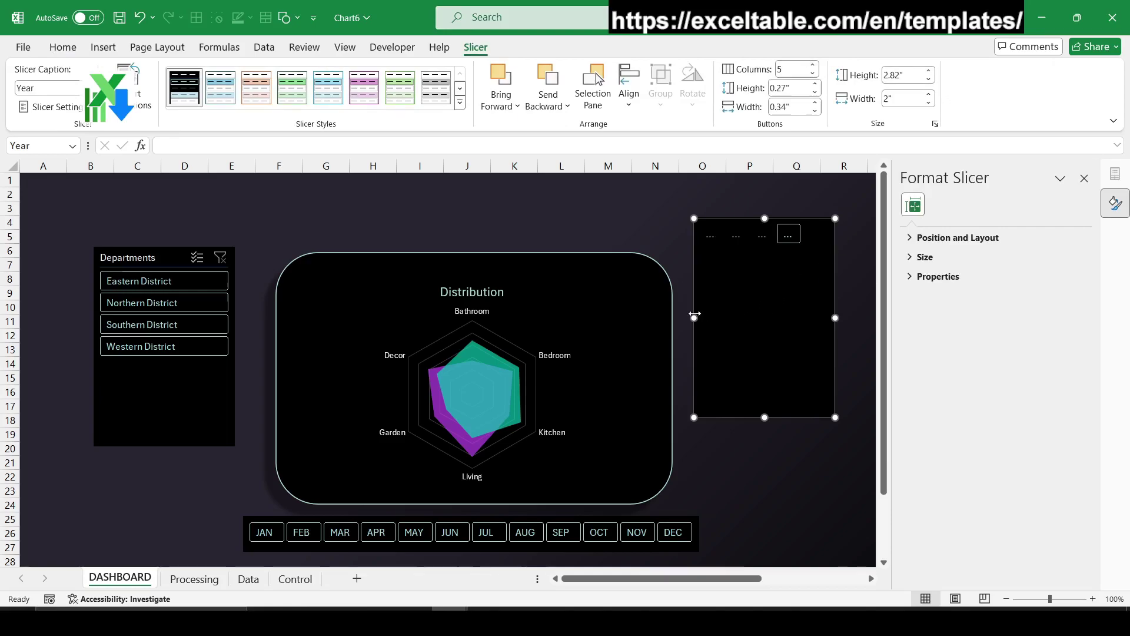
- Resize the Year slicer to a slim strip above the chart, test 2023, then reselect 2025
drag(695, 315, 624, 315)
drag(726, 423, 729, 254)
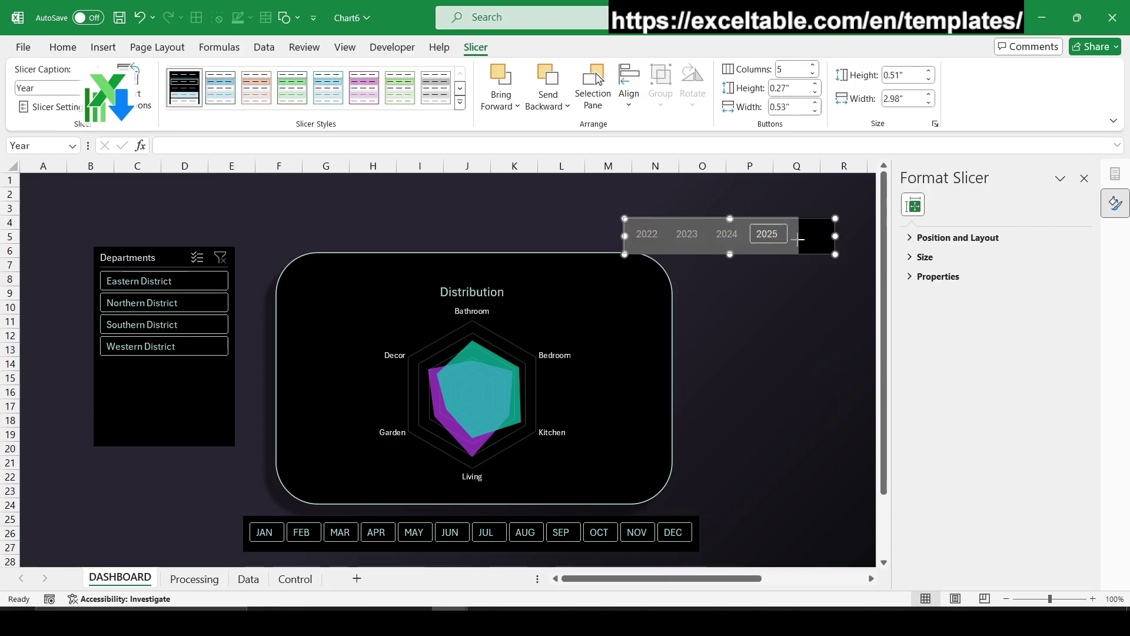
drag(836, 236, 541, 239)
click(780, 323)
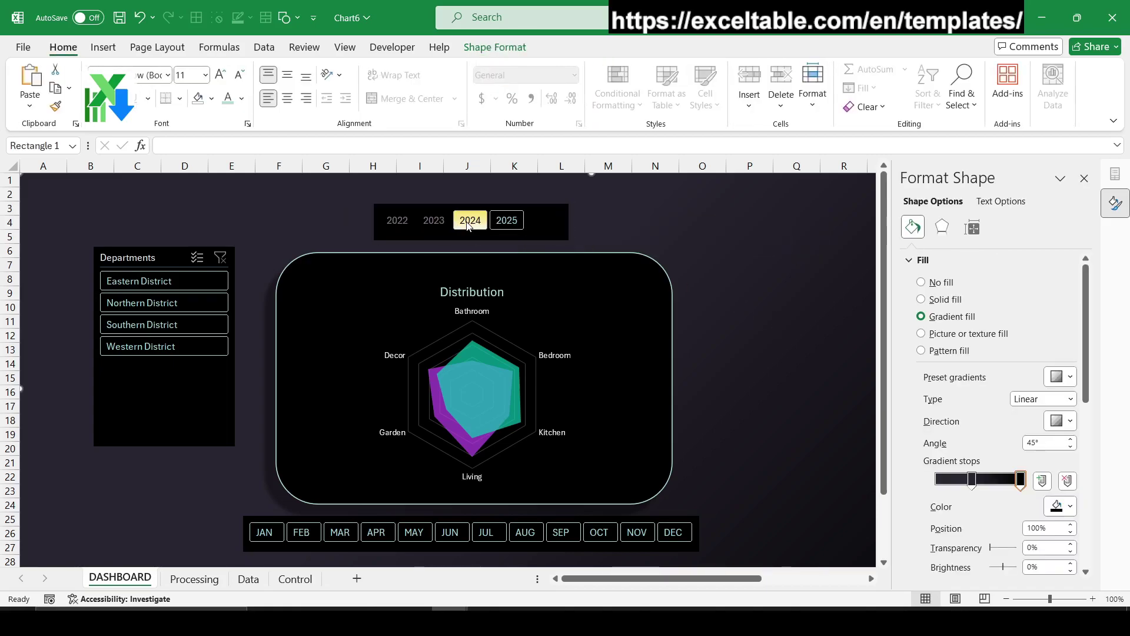
click(430, 221)
click(507, 220)
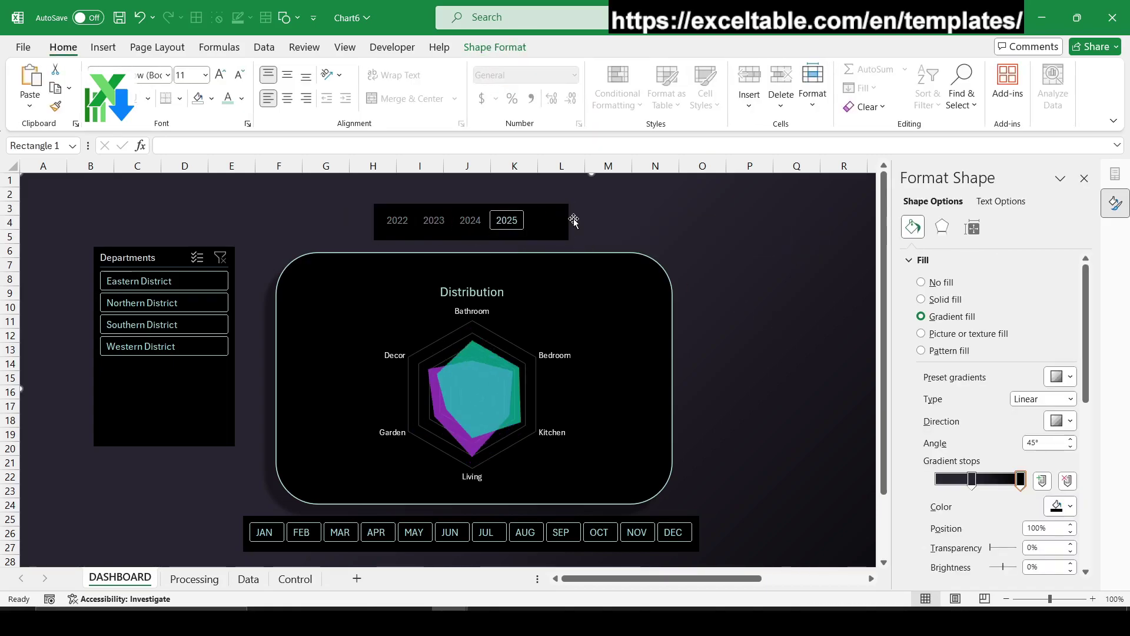
- Move the Departments slicer right of the chart and shorten it to fit its entries
drag(173, 257, 778, 300)
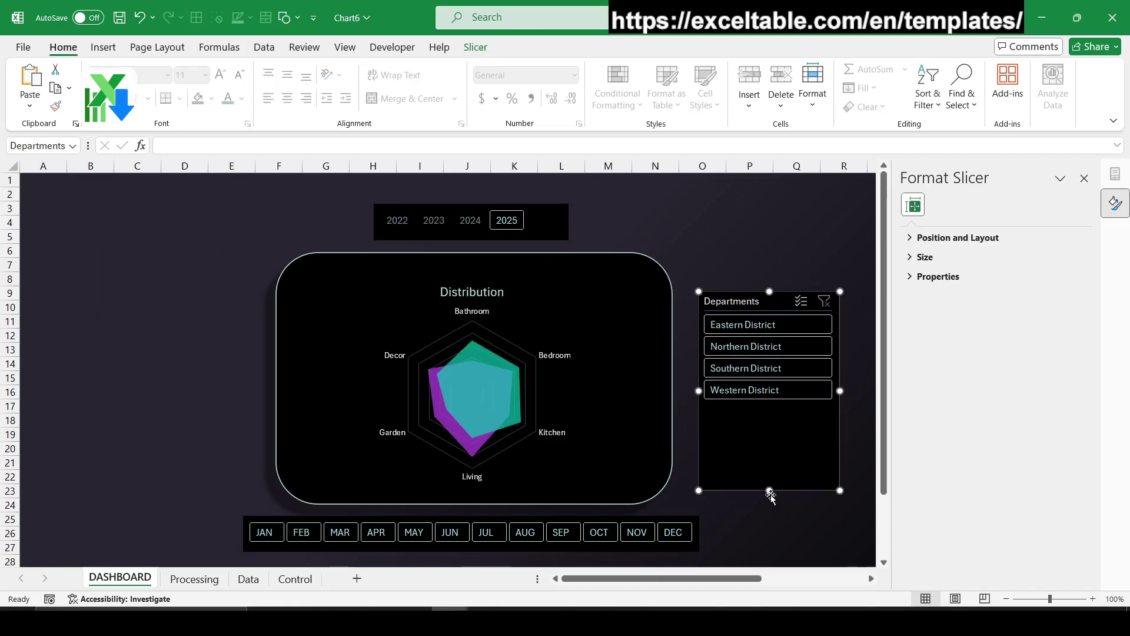
mouse_move(769, 491)
mouse_down()
mouse_move(770, 414)
mouse_move(777, 434)
mouse_up()
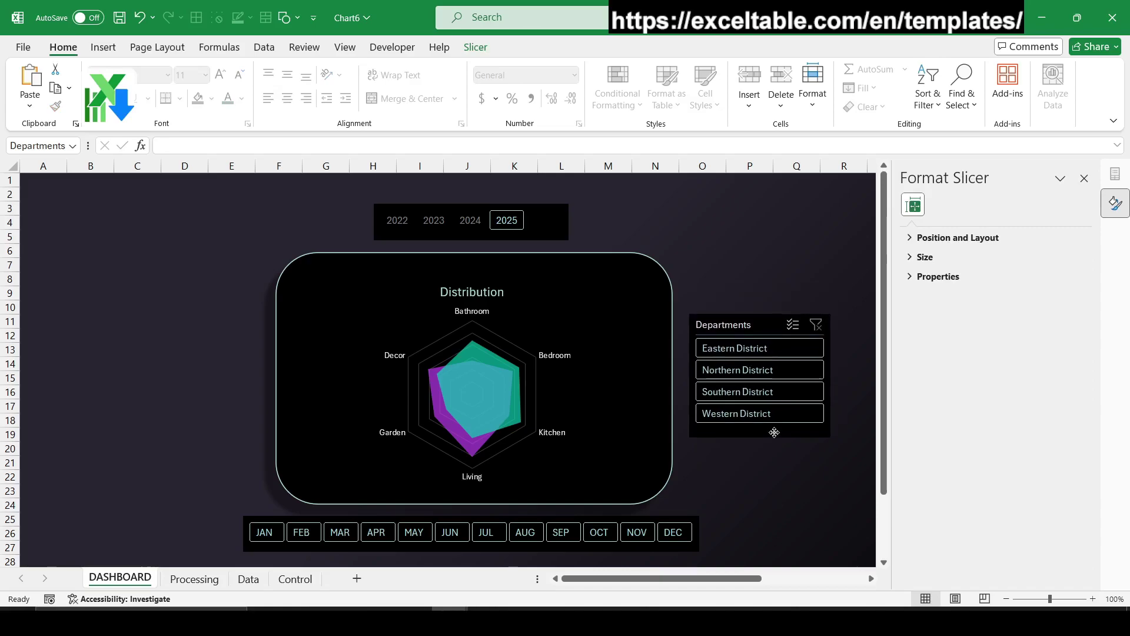
click(764, 272)
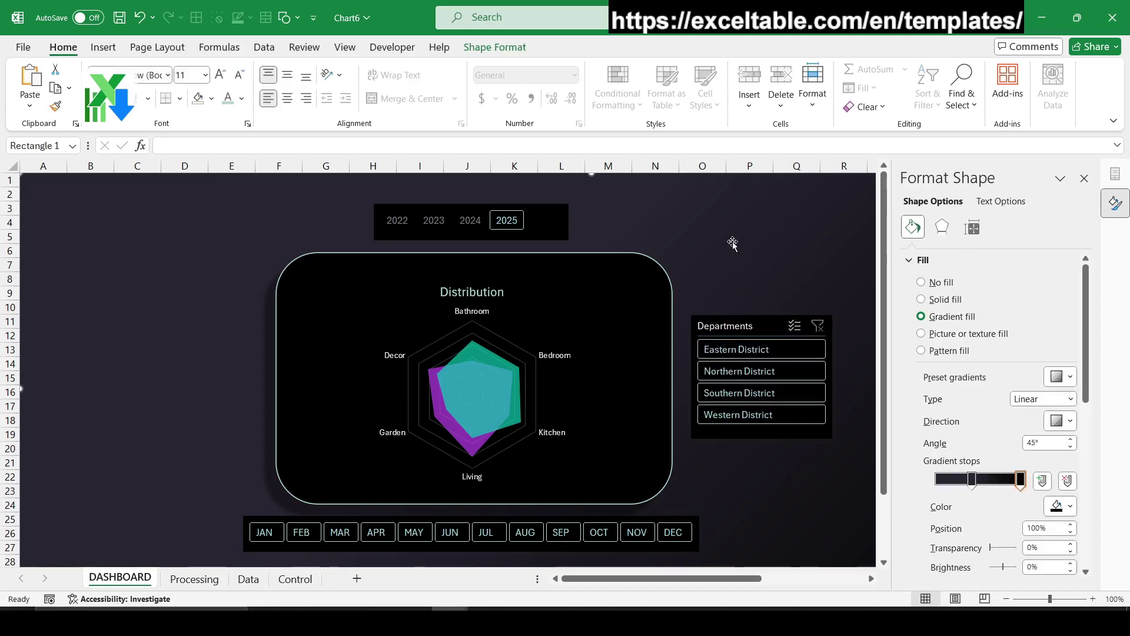
- Set Year buttons to 0.7" wide, trim the strip to 3.81", and center it above the chart
click(555, 209)
drag(569, 222, 652, 222)
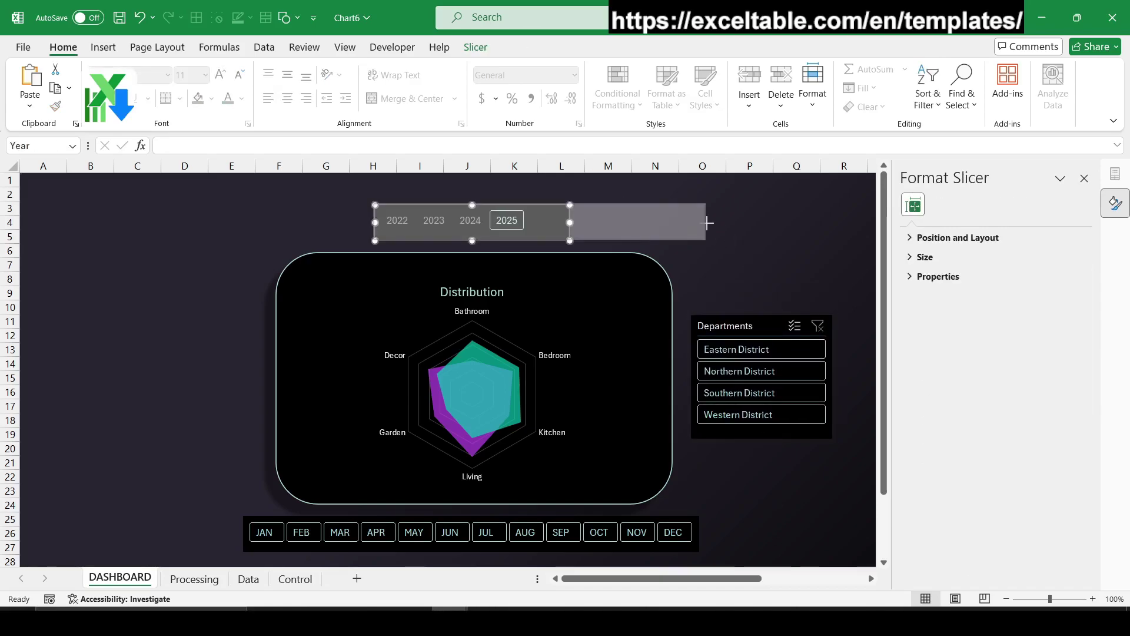
click(475, 47)
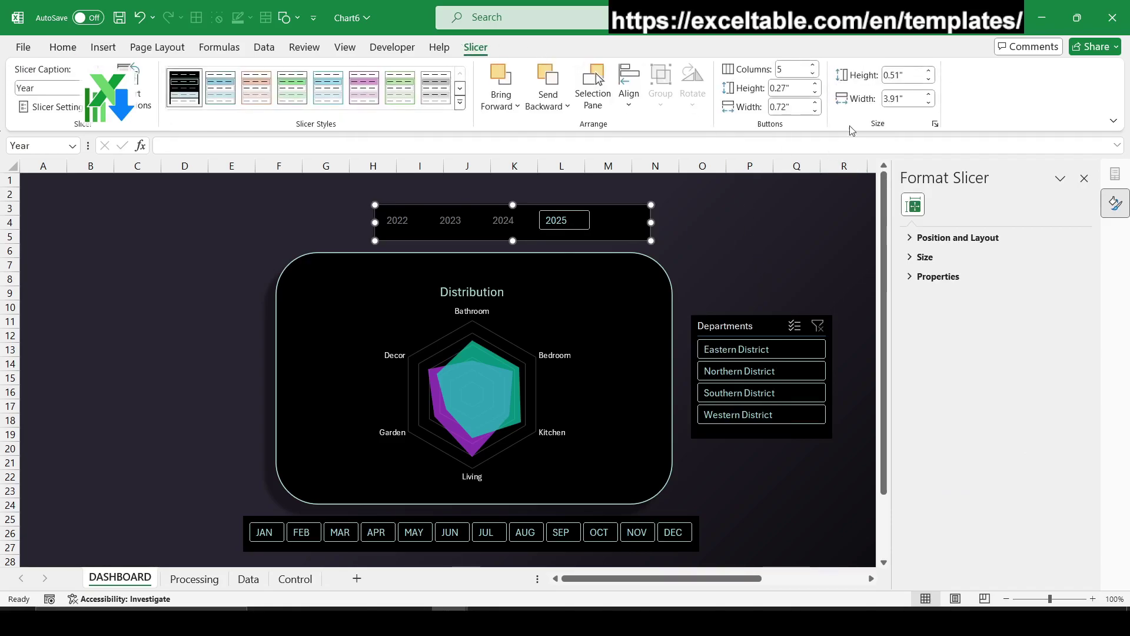
click(816, 103)
click(930, 104)
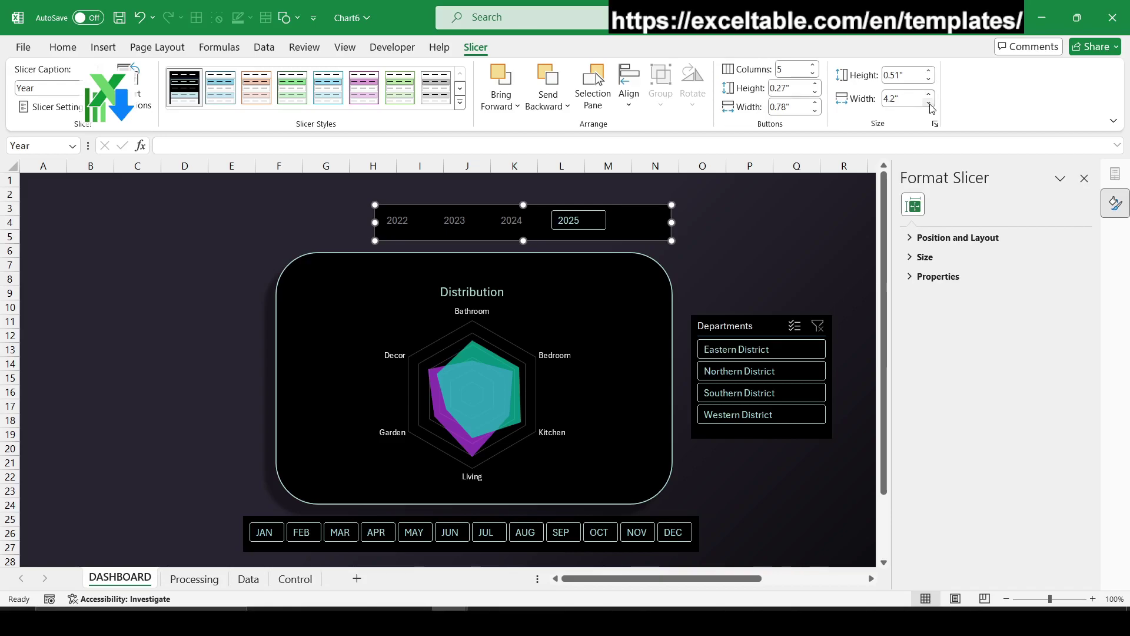
click(930, 104)
click(931, 104)
click(929, 96)
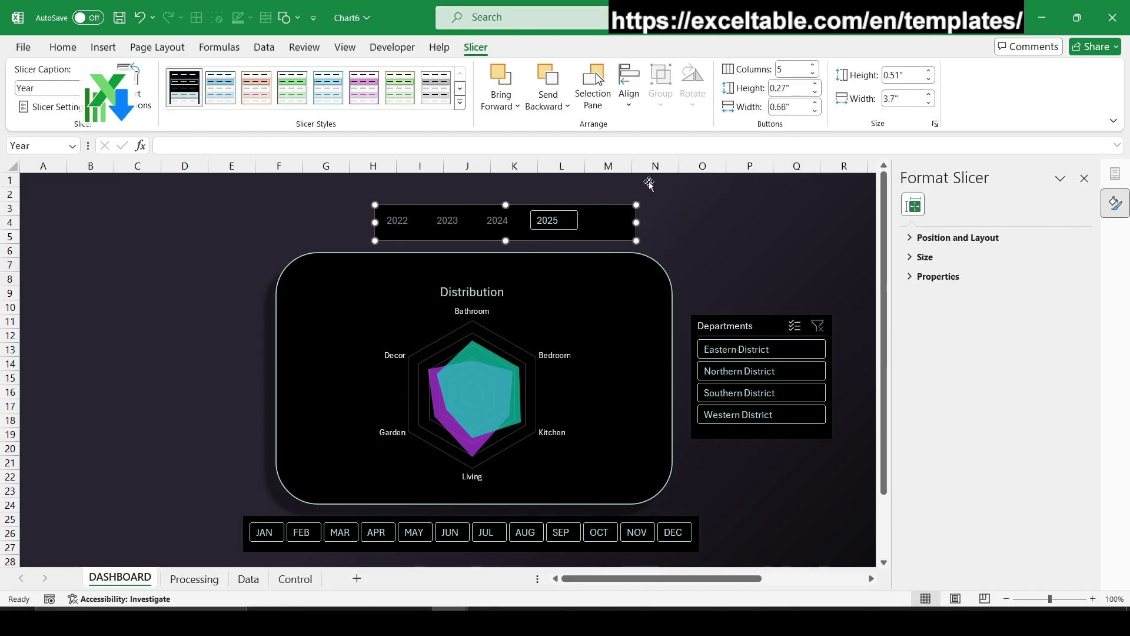
mouse_move(594, 202)
mouse_down()
mouse_move(528, 208)
mouse_move(588, 224)
mouse_up()
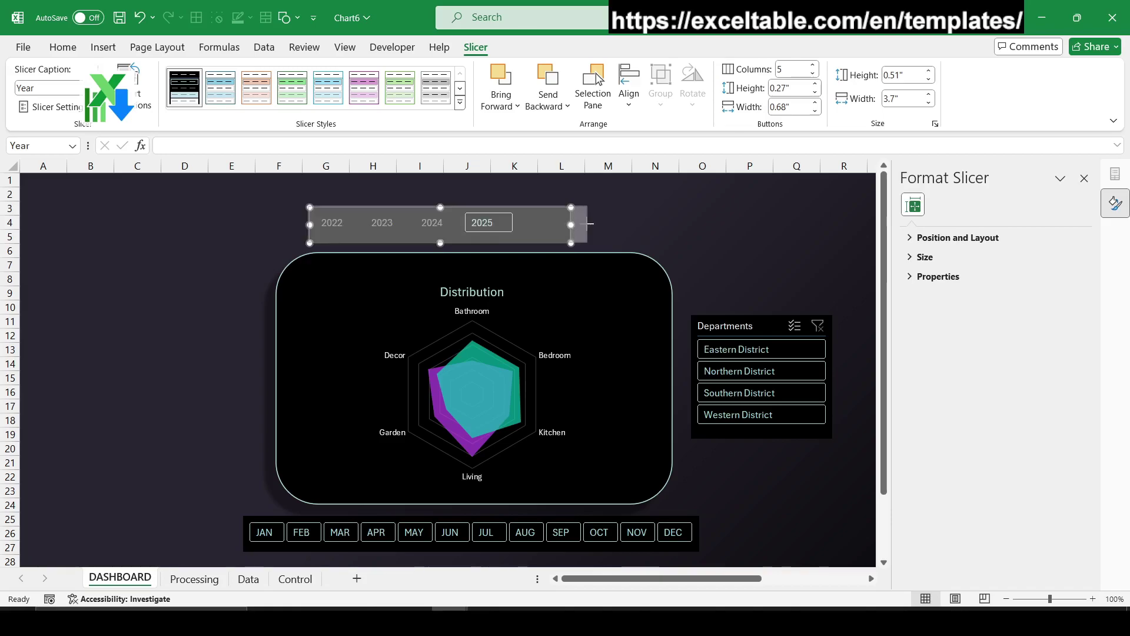
click(816, 112)
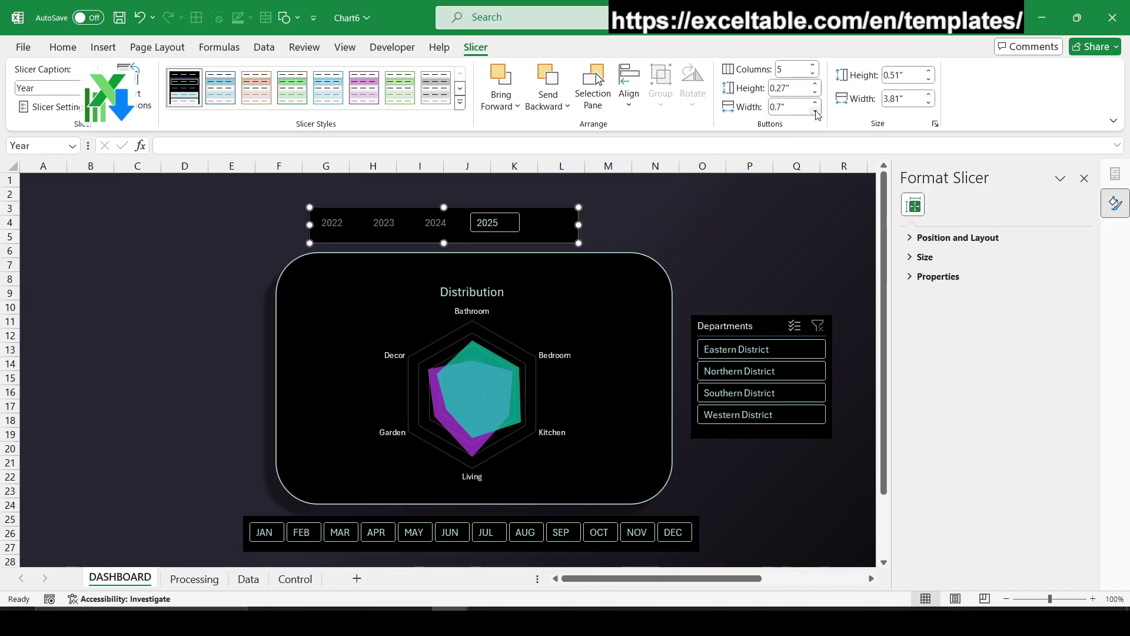
click(738, 237)
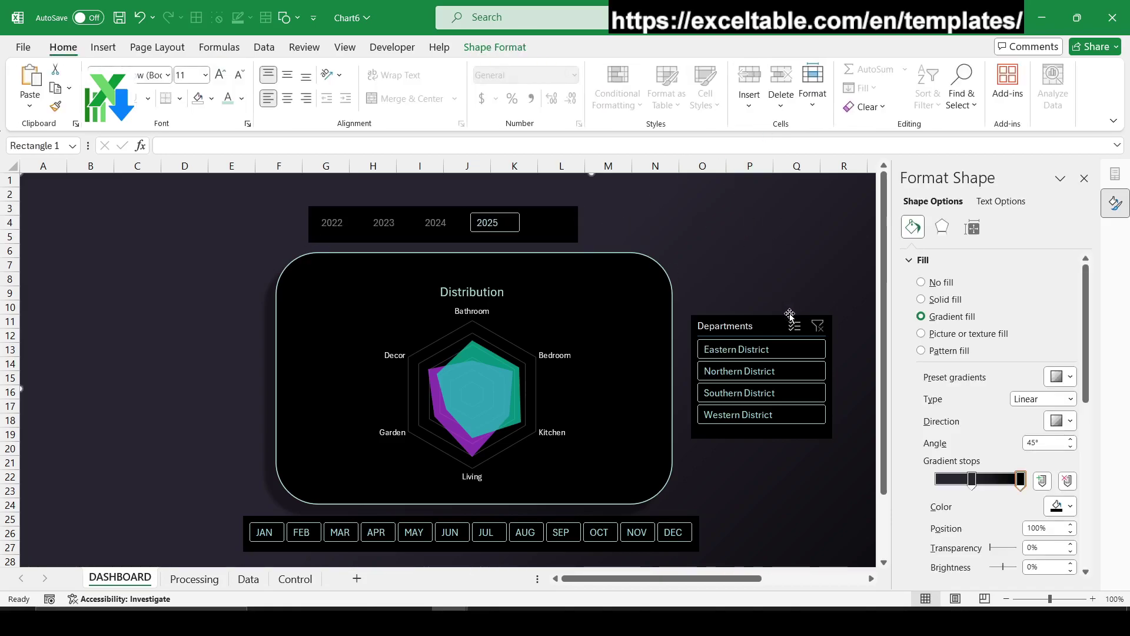
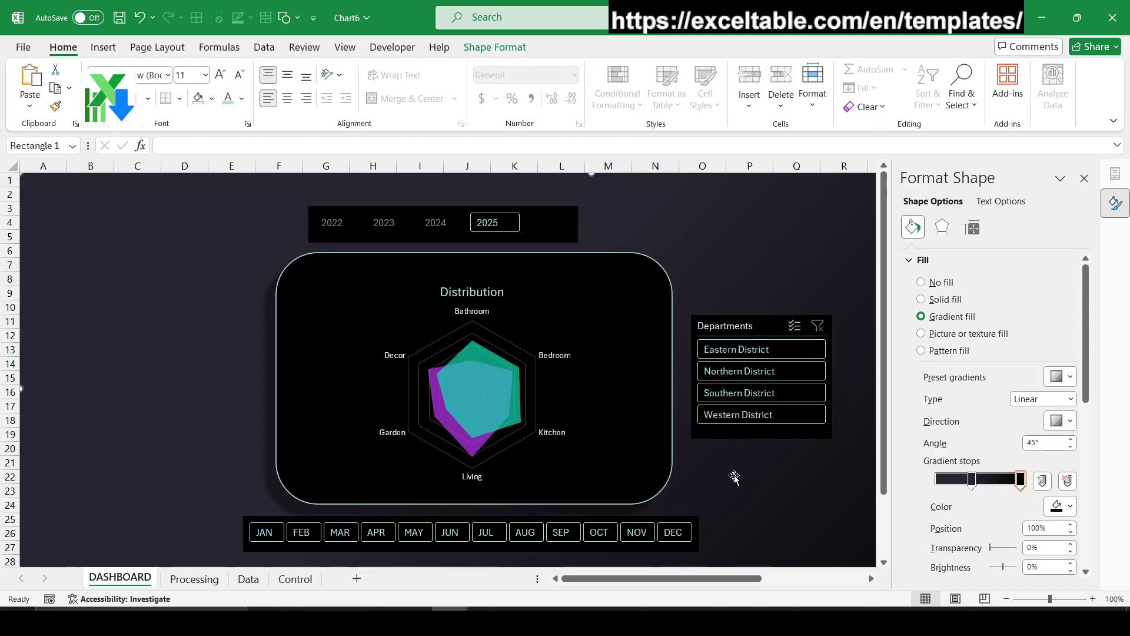
- Test the slicers by filtering to 2022, each district and May, then clear the filters
click(384, 222)
click(336, 223)
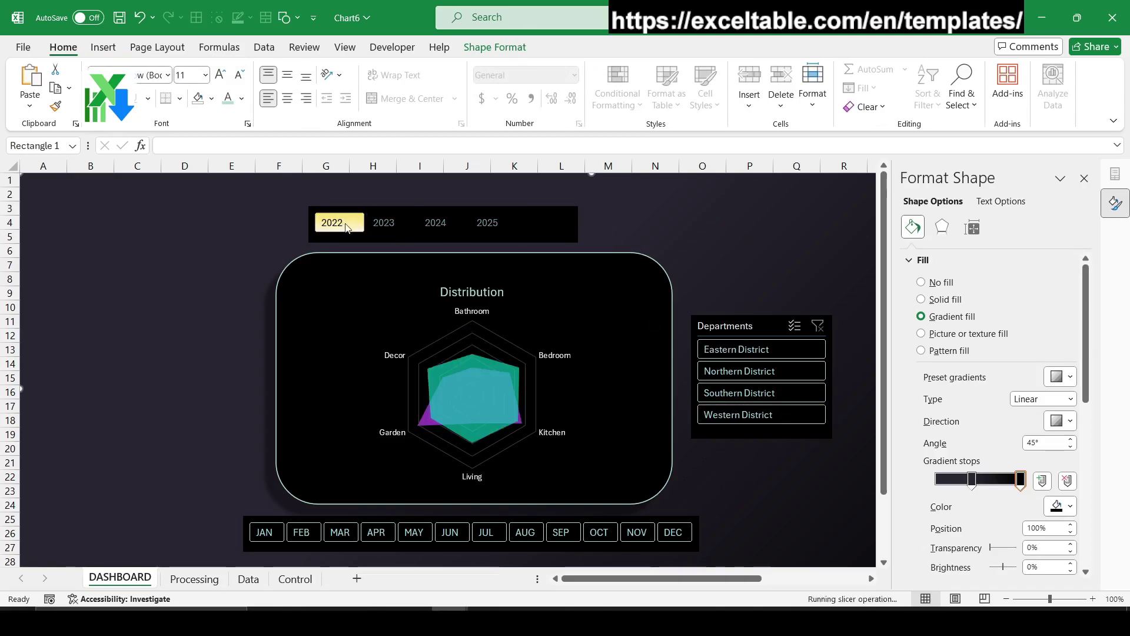
click(760, 371)
click(759, 414)
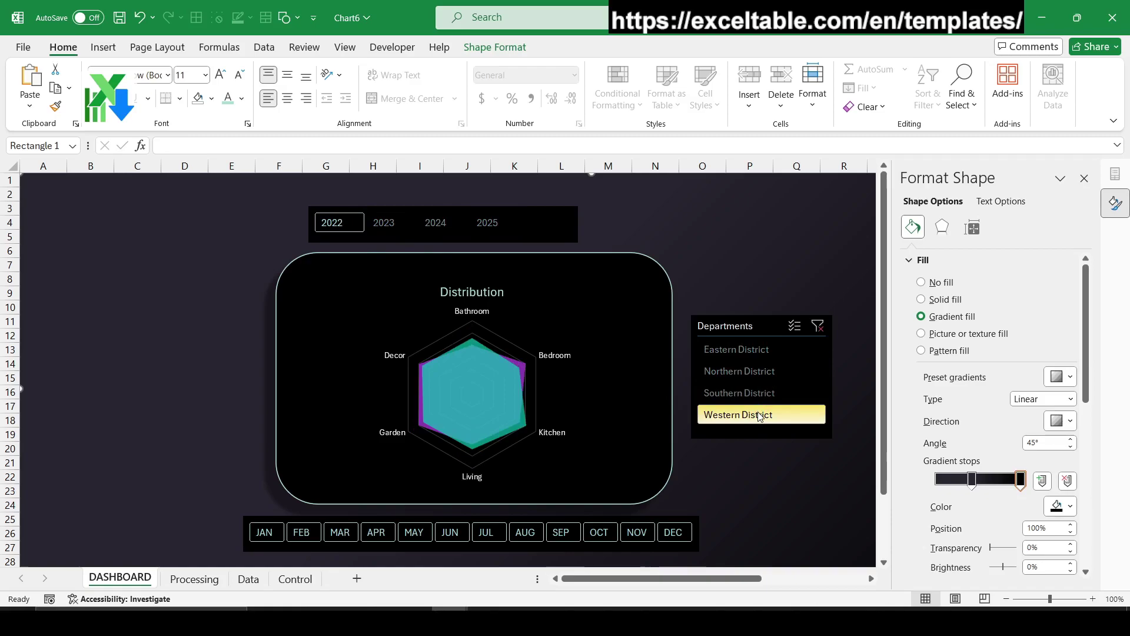
click(414, 532)
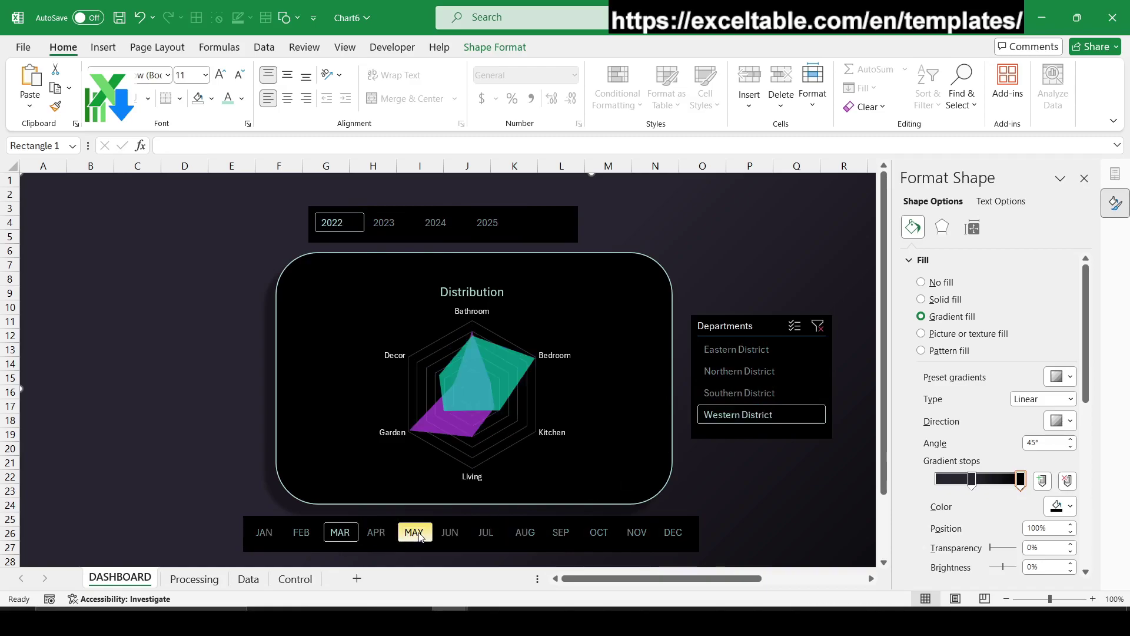
click(760, 392)
click(759, 371)
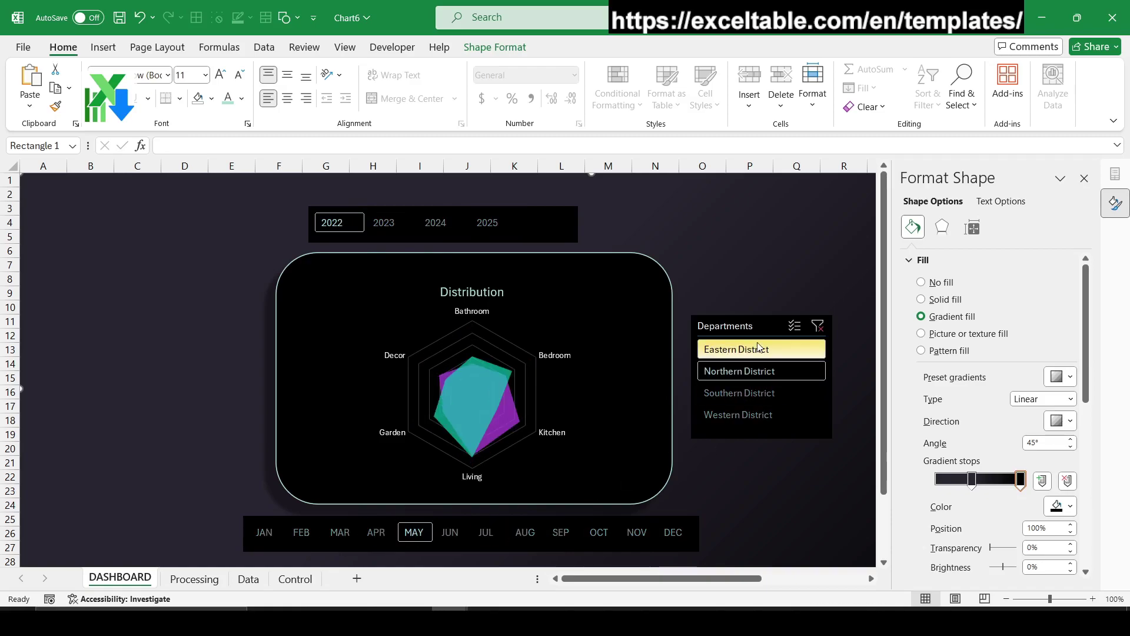
click(758, 348)
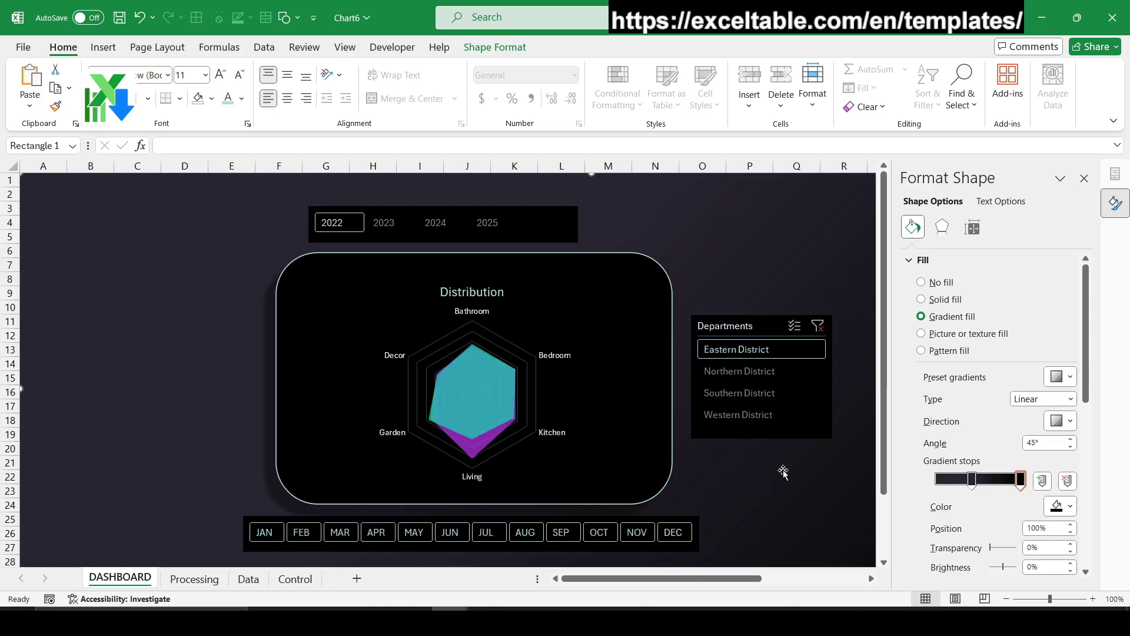
drag(759, 348, 759, 415)
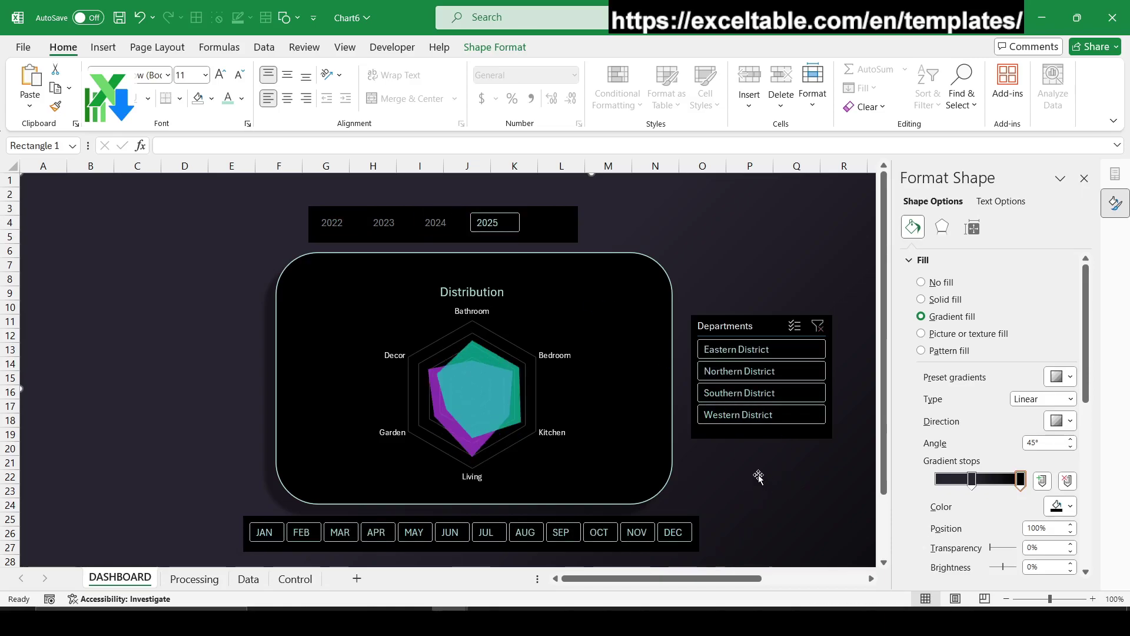
- Lay the Year slicer out in four button columns and shift it right
click(546, 210)
click(475, 50)
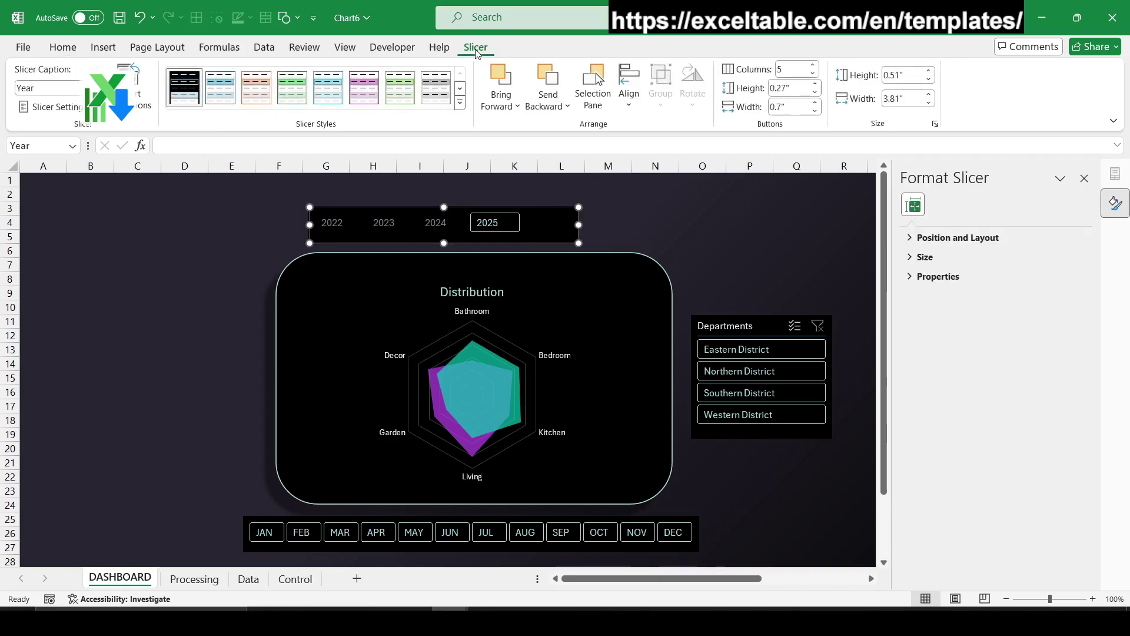
key(Return)
click(706, 217)
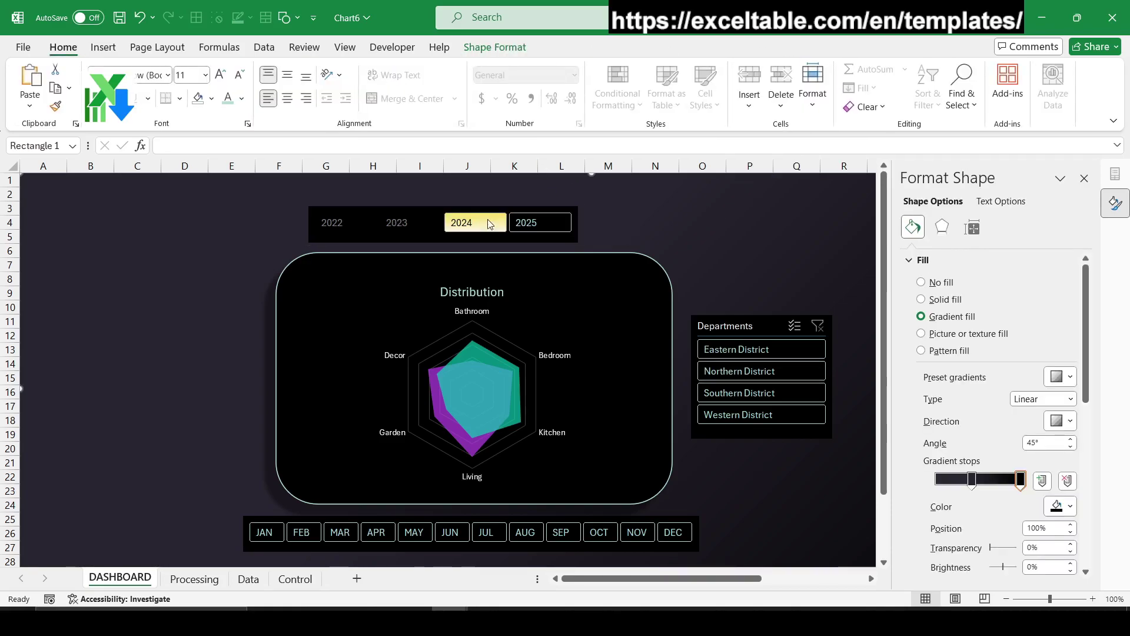
drag(488, 209, 520, 209)
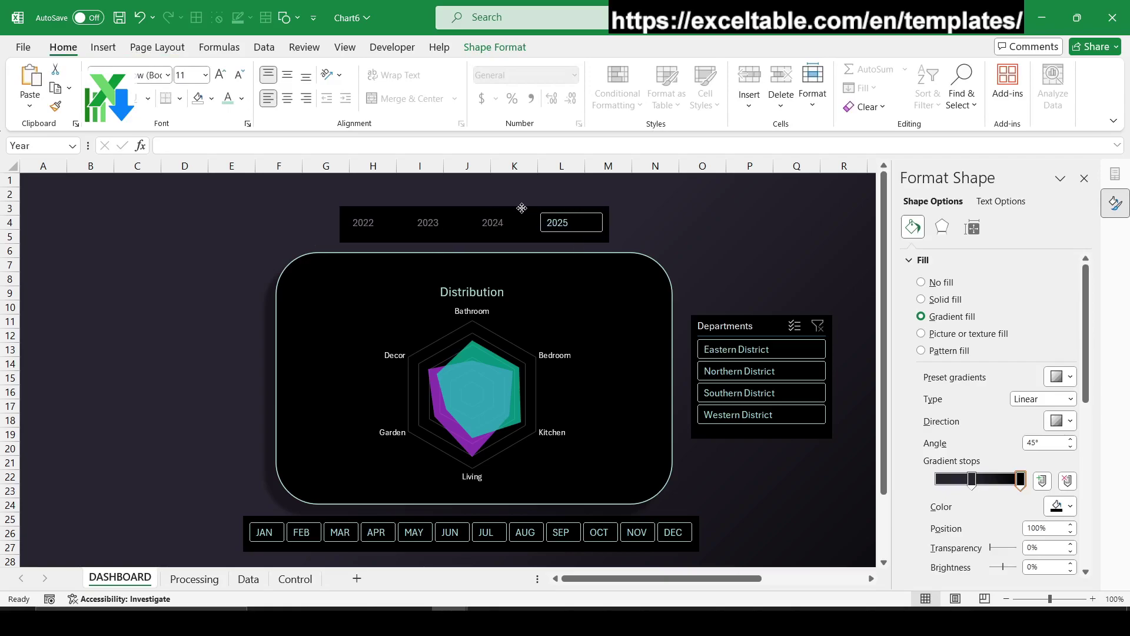
click(714, 257)
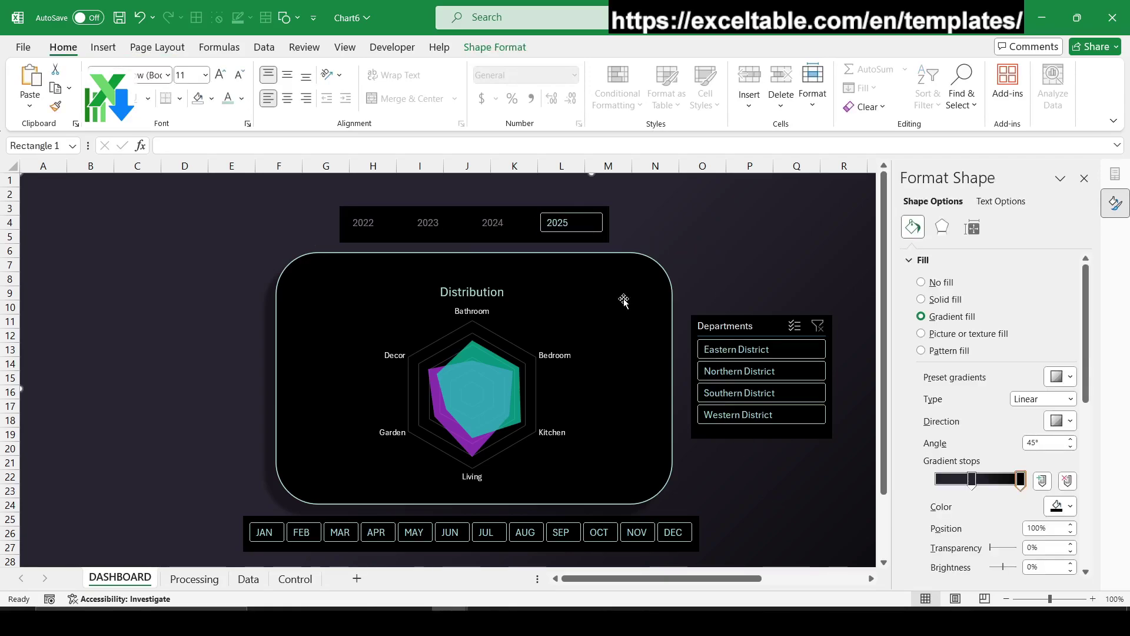
- Narrow the Year slicer to 3.5" wide and centre it above the radar chart
click(525, 238)
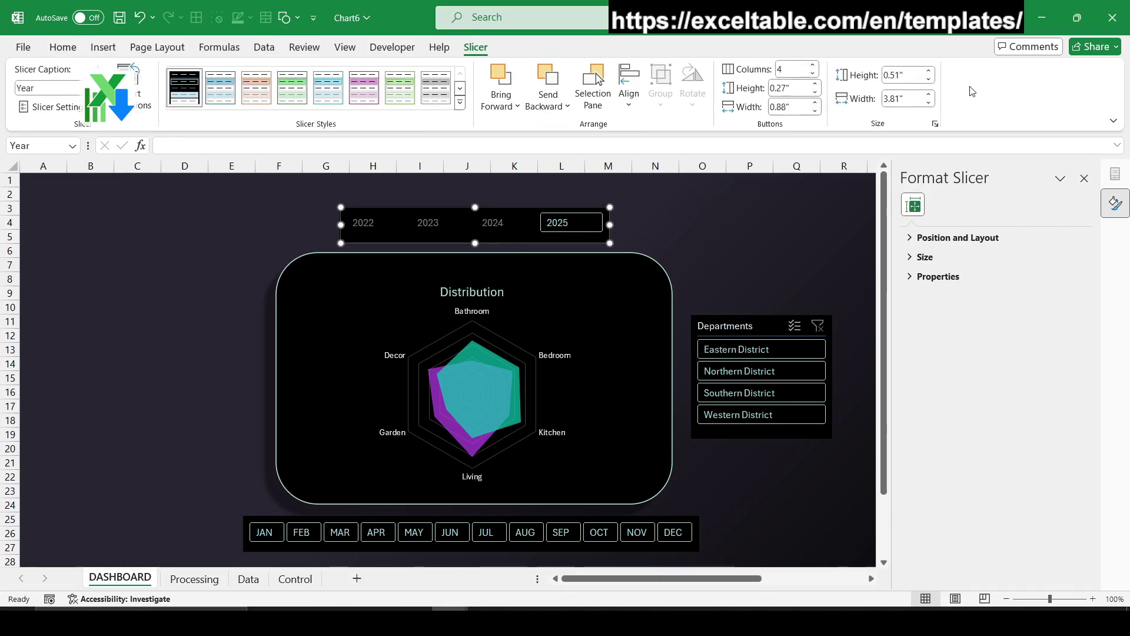
click(931, 106)
click(930, 106)
click(930, 106)
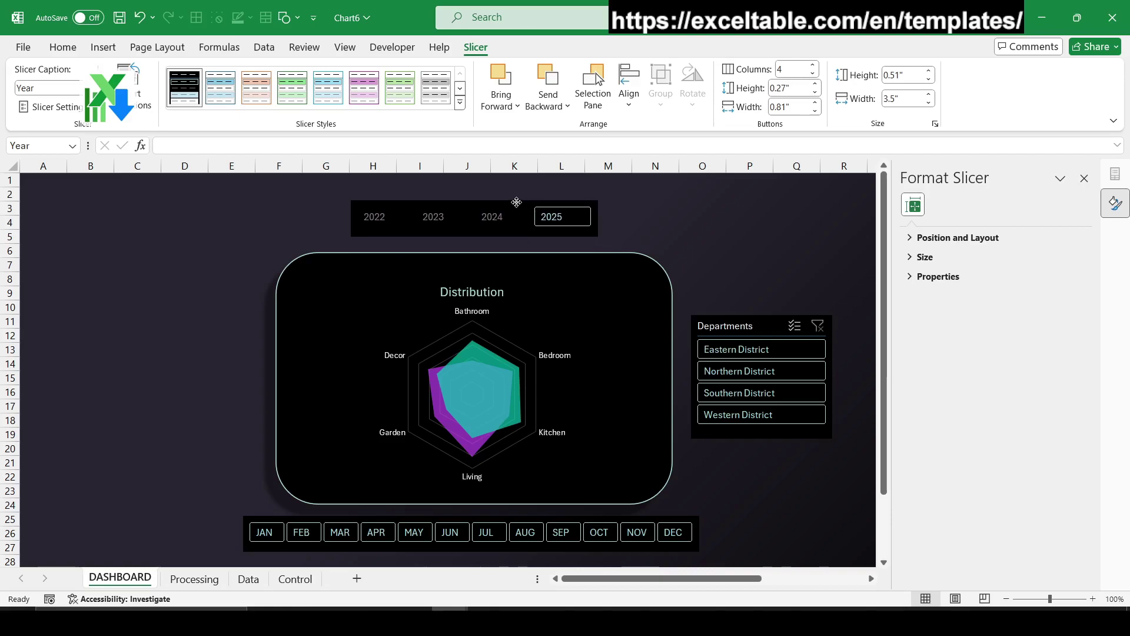
drag(507, 209, 518, 203)
click(703, 221)
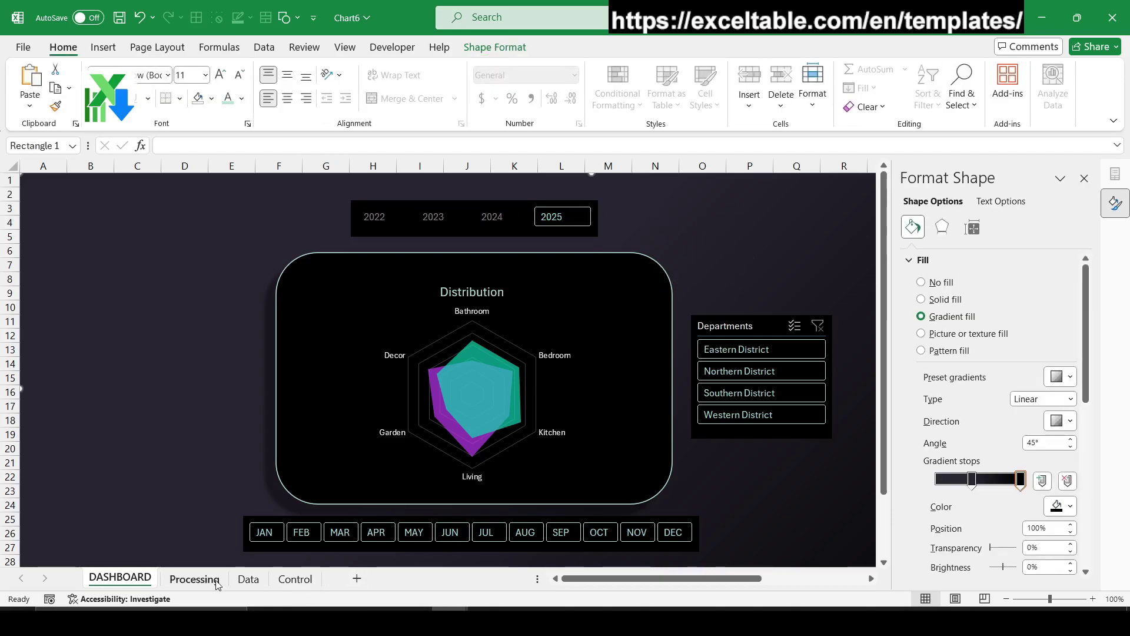
- On the Processing sheet, copy the B1:C1 headers into E1:F1
click(194, 579)
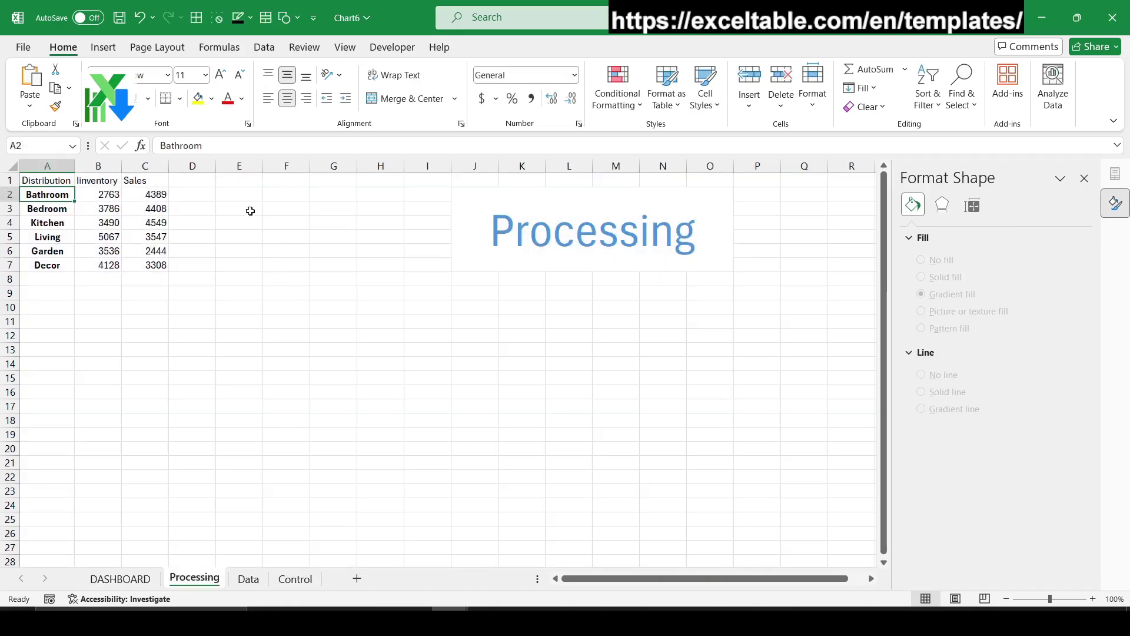
click(254, 184)
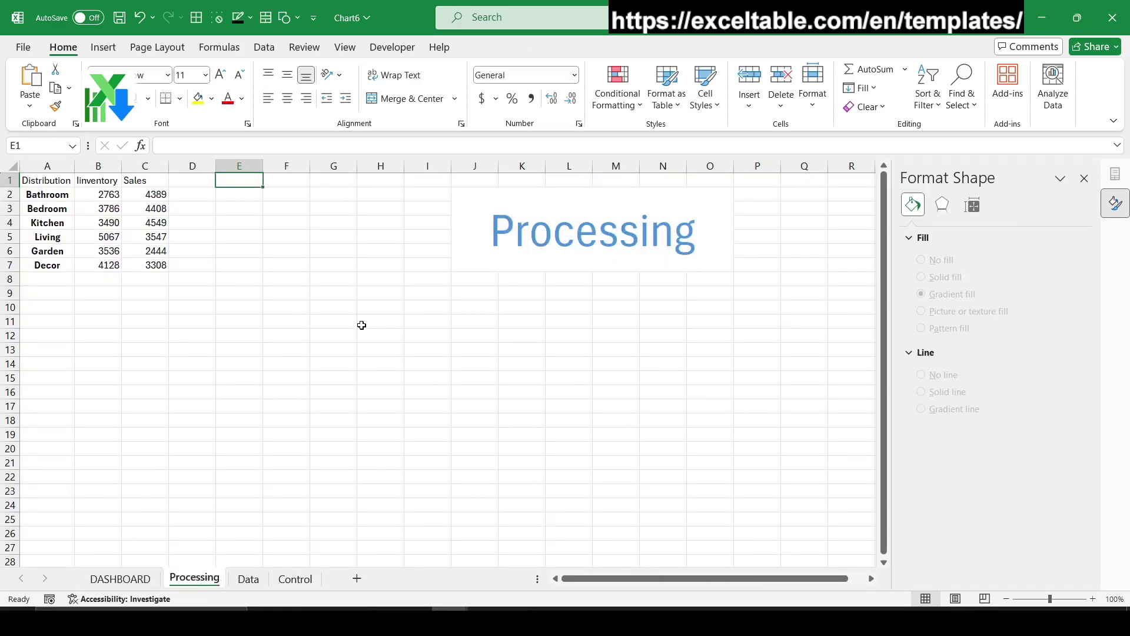
drag(106, 182, 138, 182)
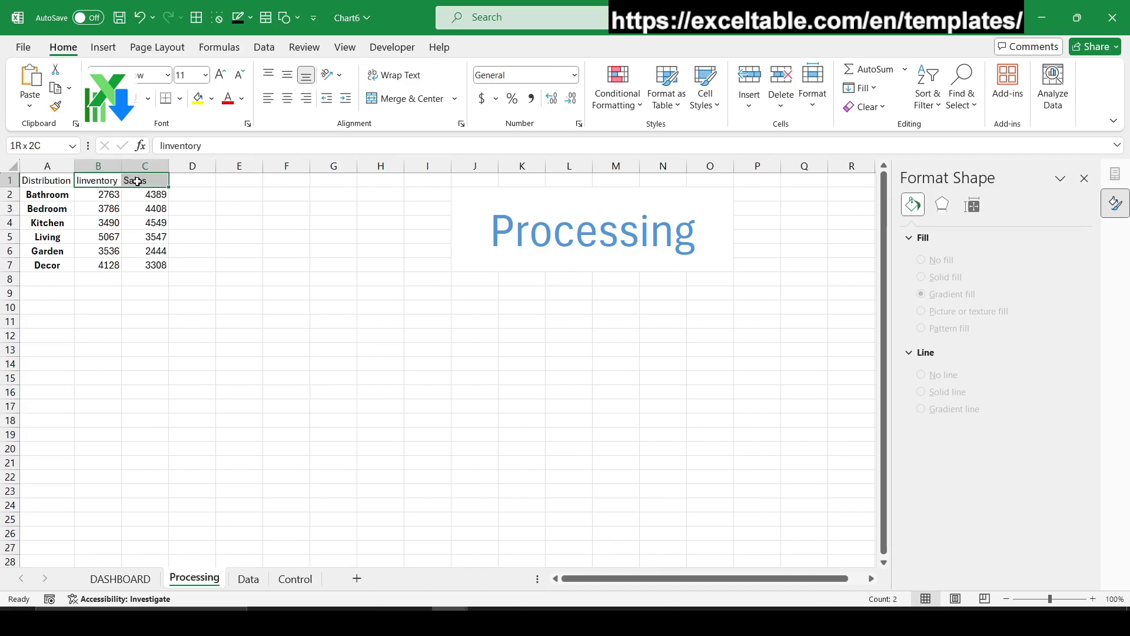
right_click(136, 182)
click(174, 147)
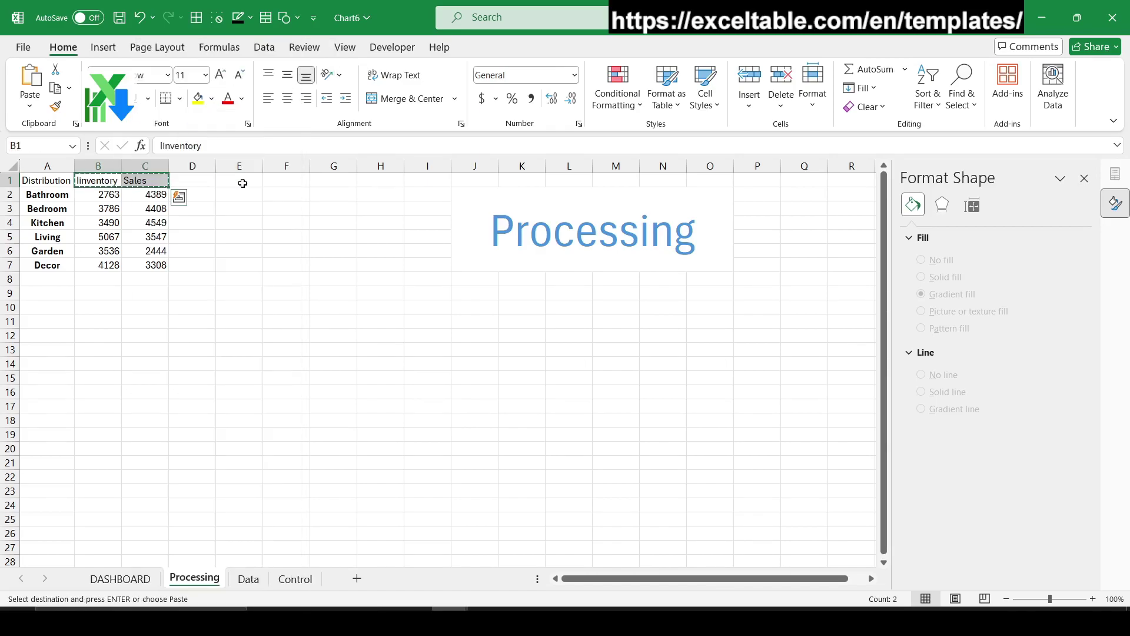
click(239, 180)
key(ctrl+v)
click(249, 199)
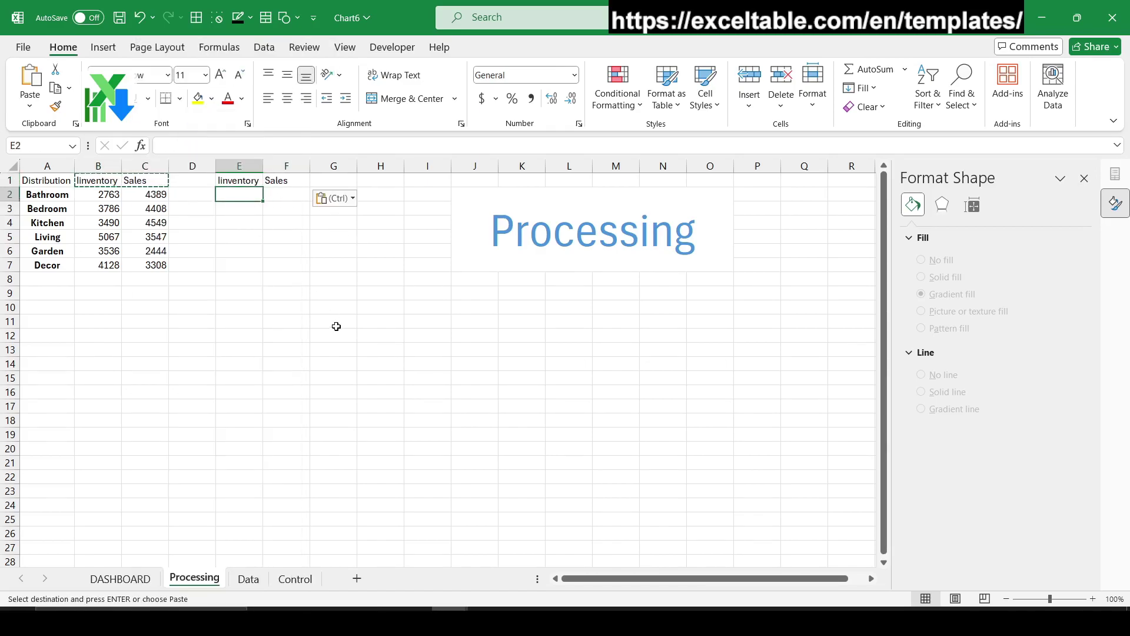
click(236, 216)
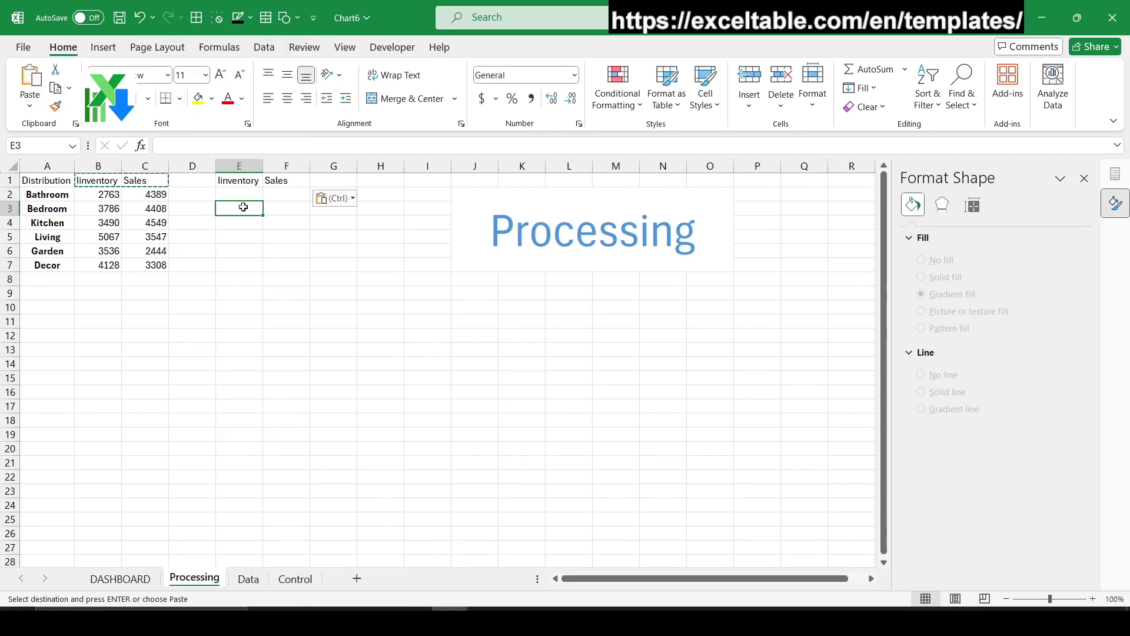
- Add a '<--' arrow note in H1 and an 'ALT+219' note in I1
click(267, 196)
click(236, 213)
click(343, 216)
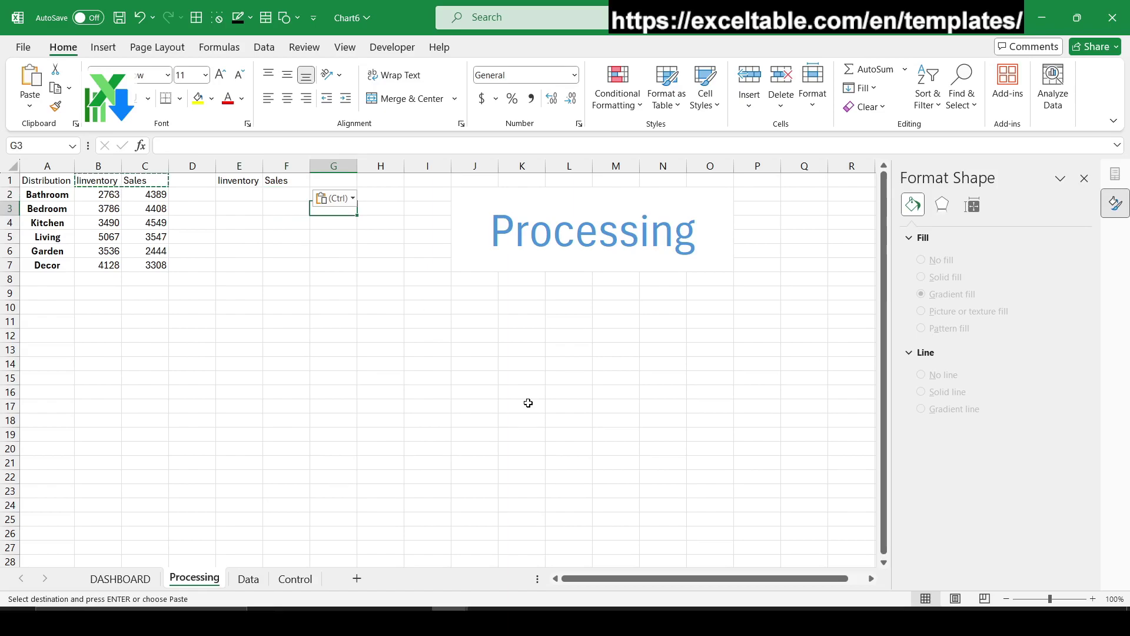
click(365, 184)
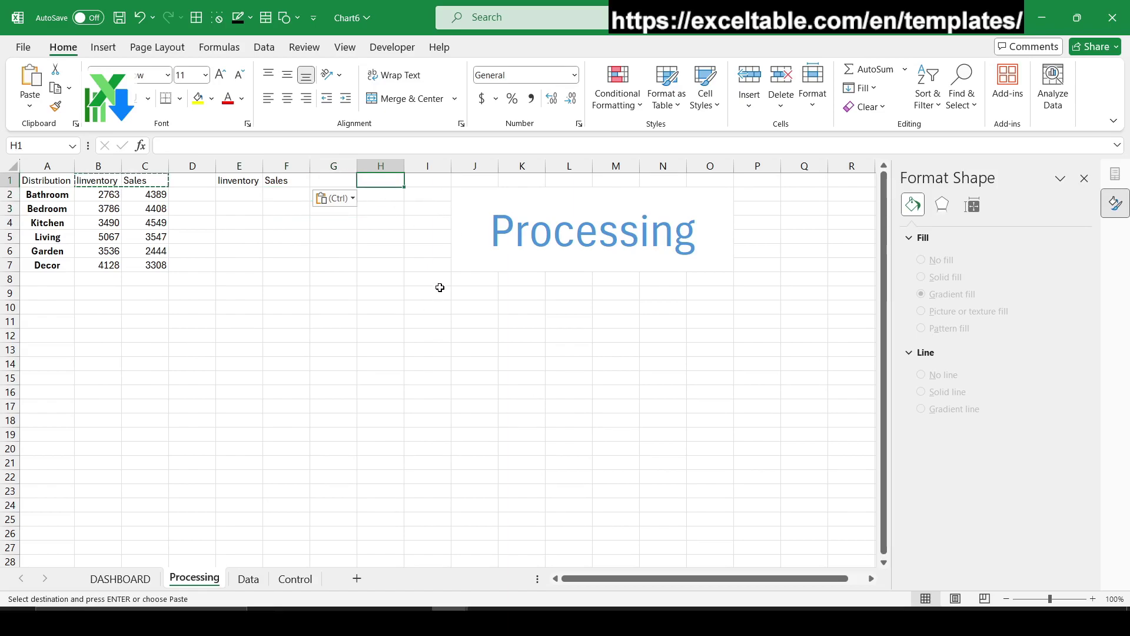
text(<--)
key(Tab)
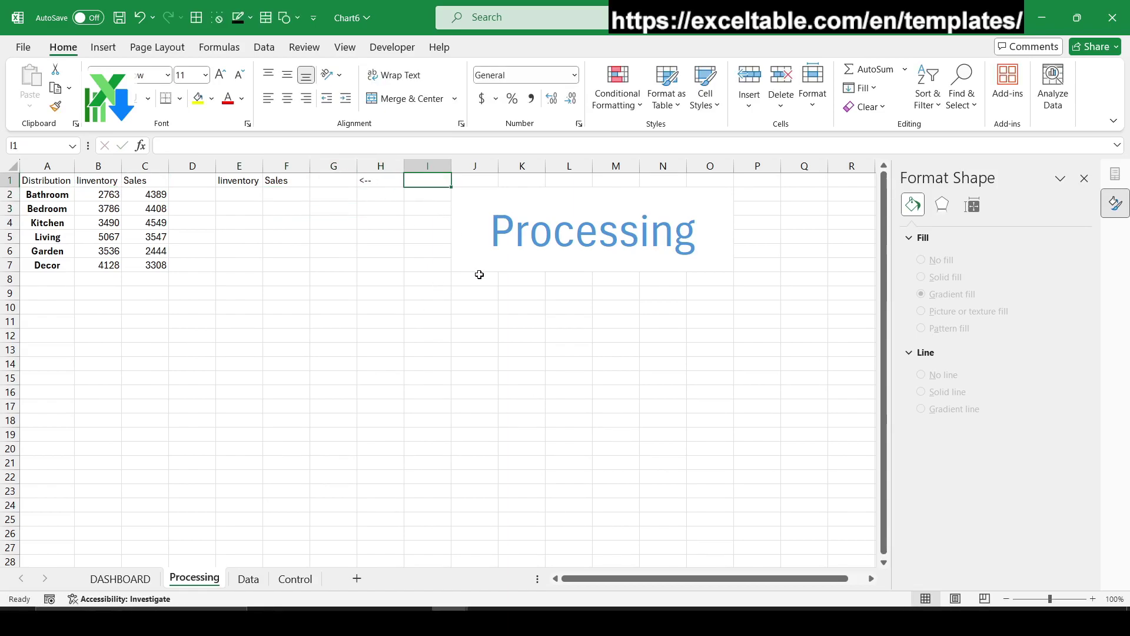
scroll(391, 230, right, 1)
text(ALT+)
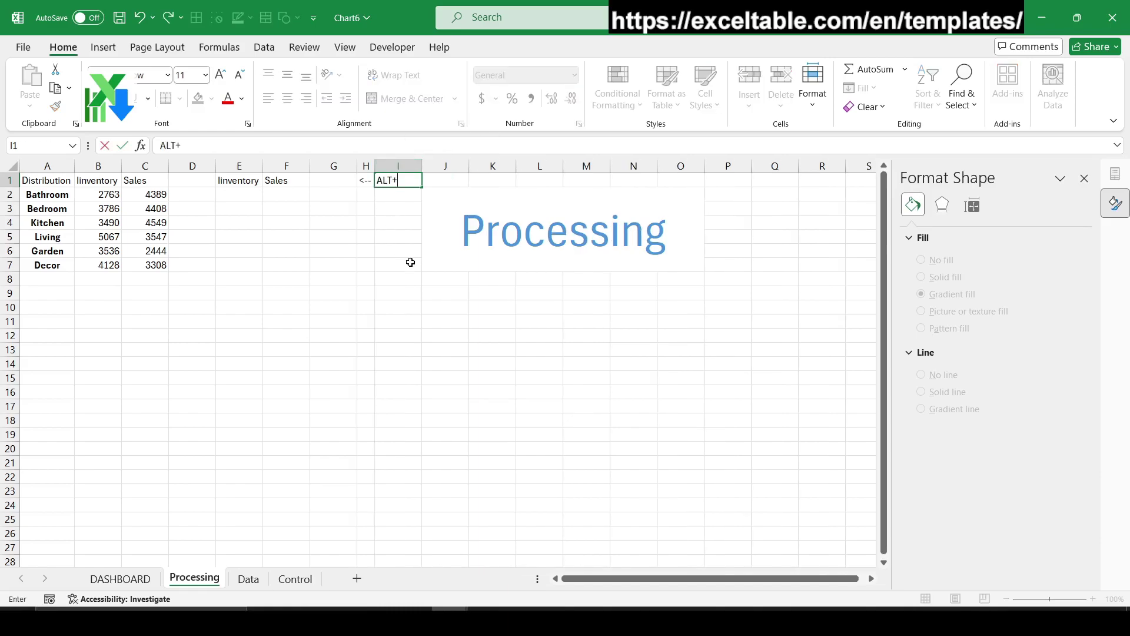
text(219)
key(Return)
- Enter the solid block character █ in cell G1
key(Up)
key(Left)
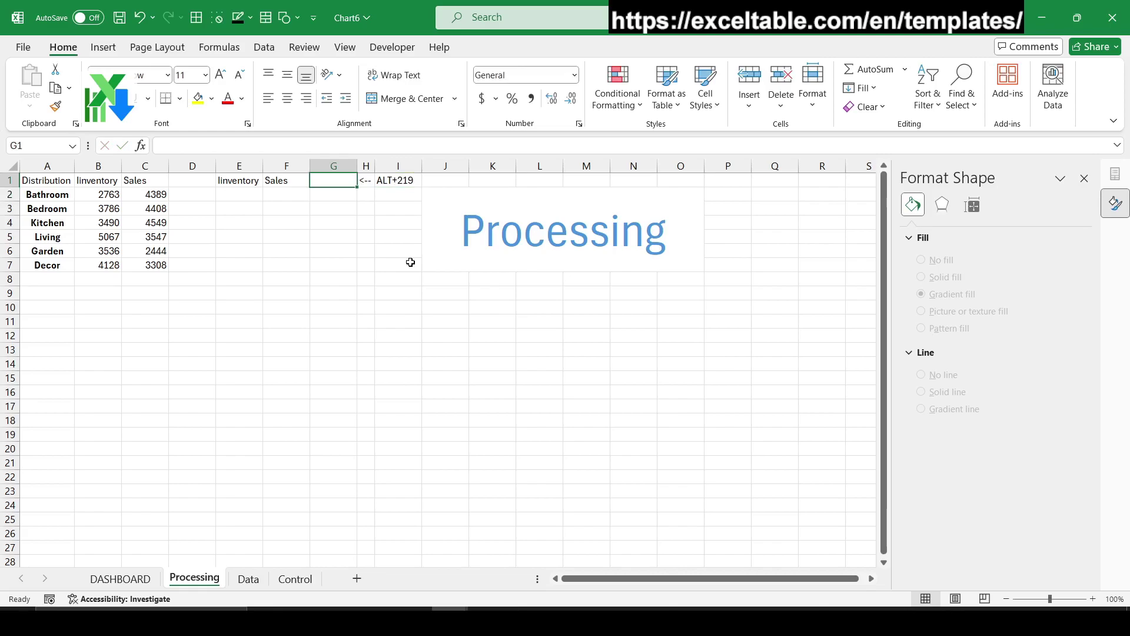
text(█)
key(Return)
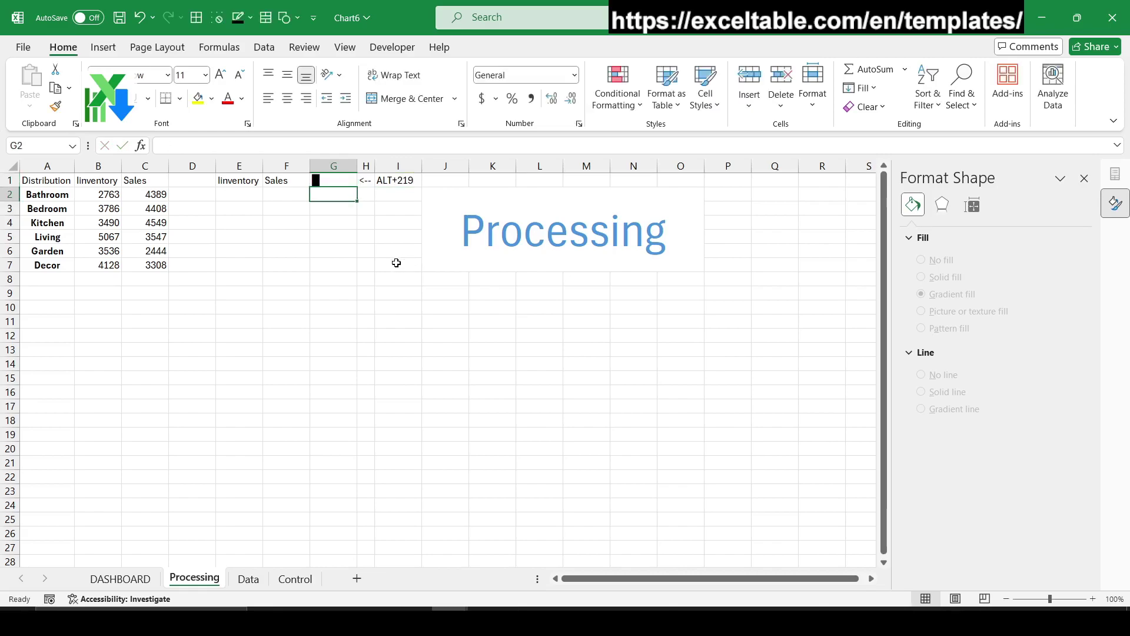
click(391, 277)
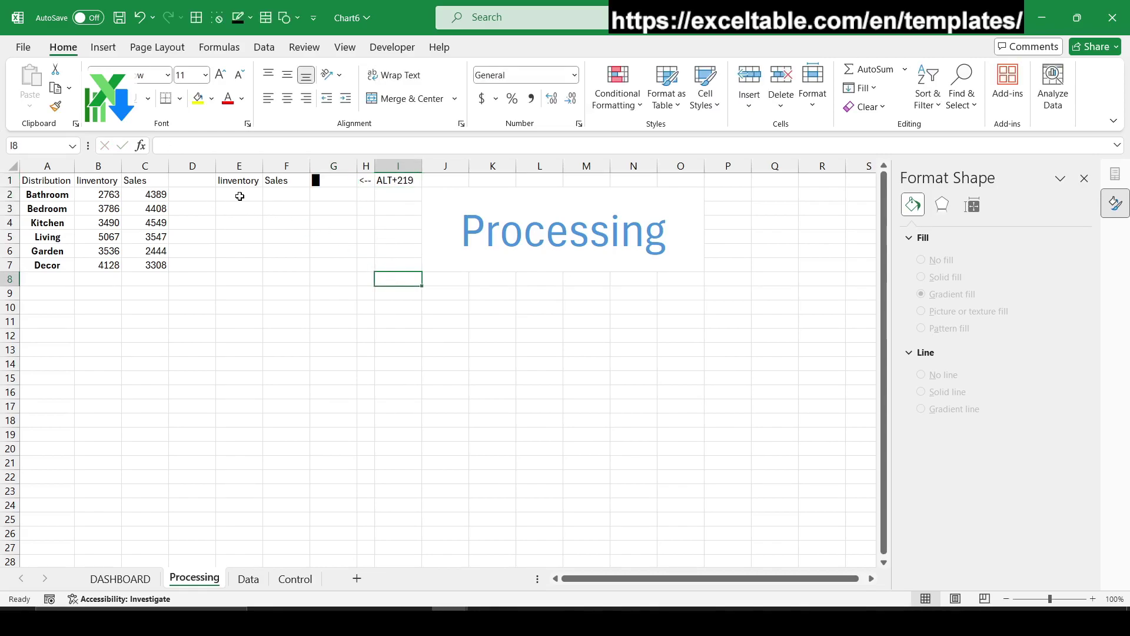
click(244, 212)
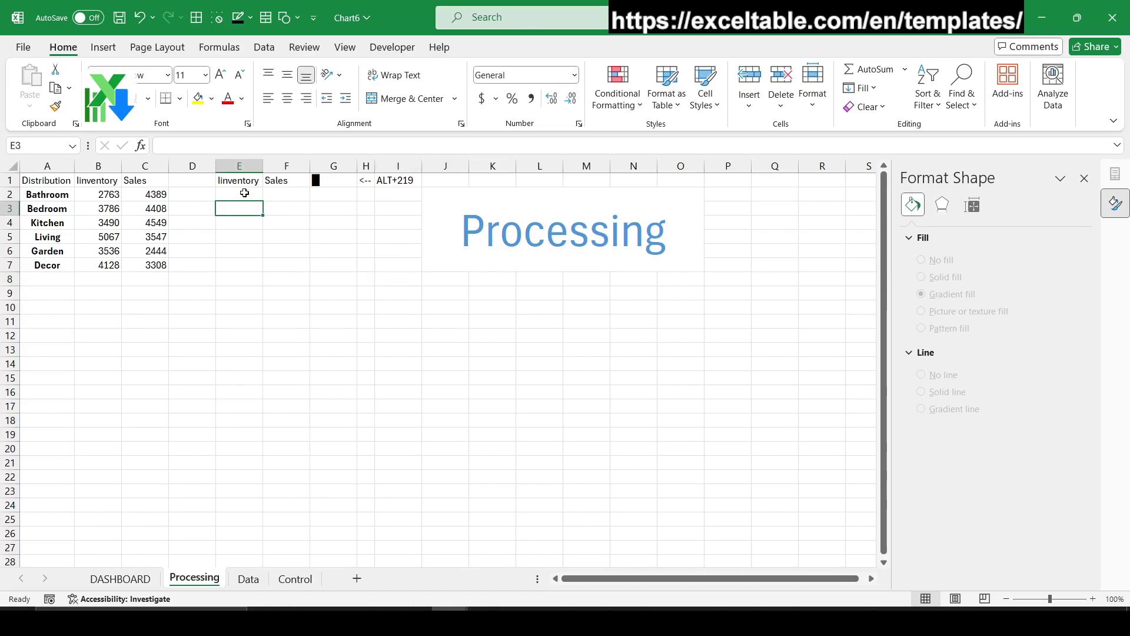
click(103, 47)
- Insert a form-control checkbox over E4:F5 and link it to cell $E$2
click(393, 47)
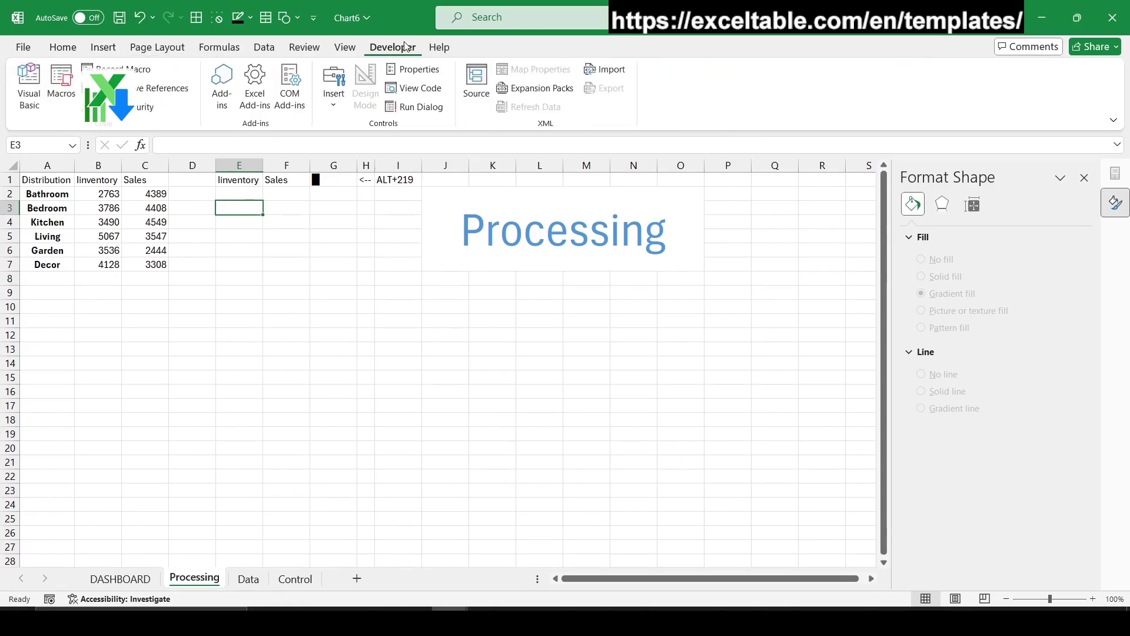
click(334, 89)
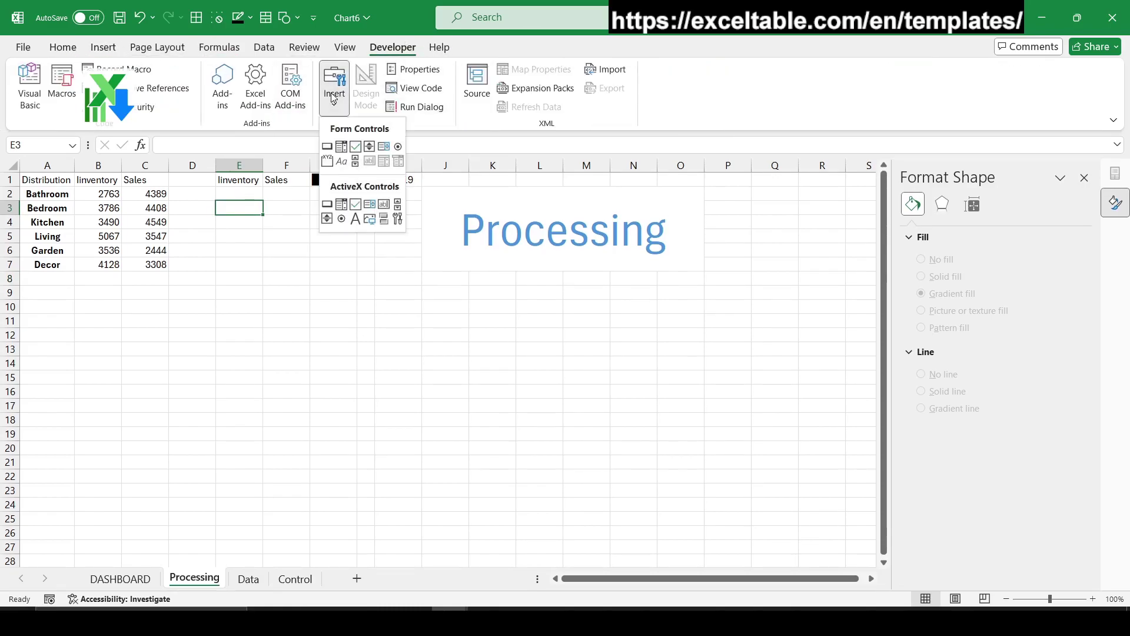
click(354, 151)
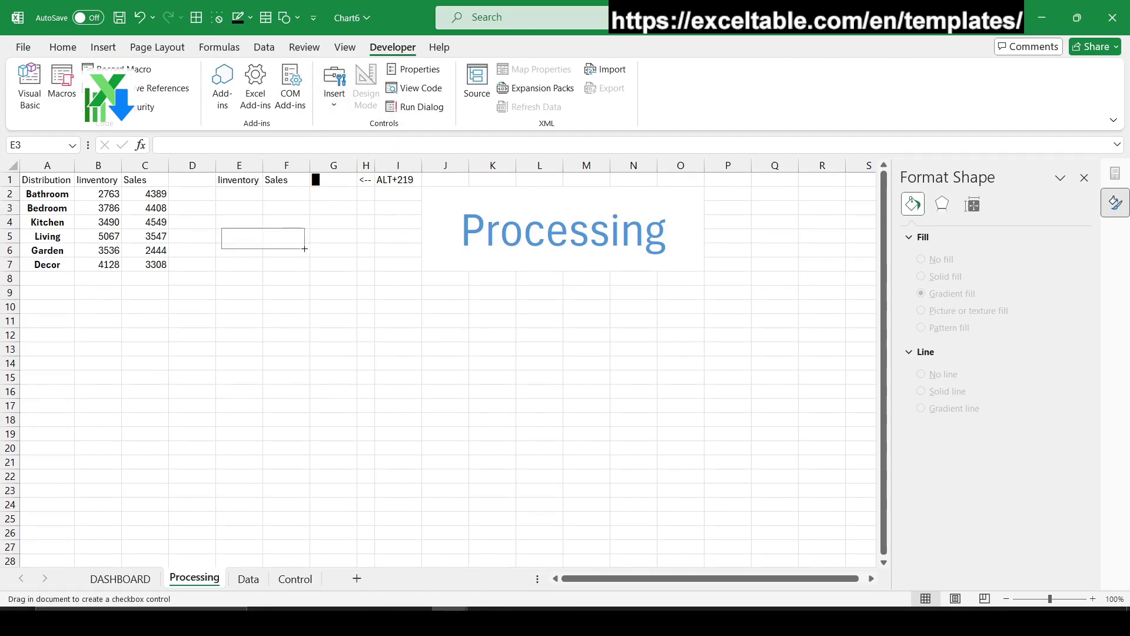
drag(221, 224, 308, 245)
right_click(286, 236)
click(338, 398)
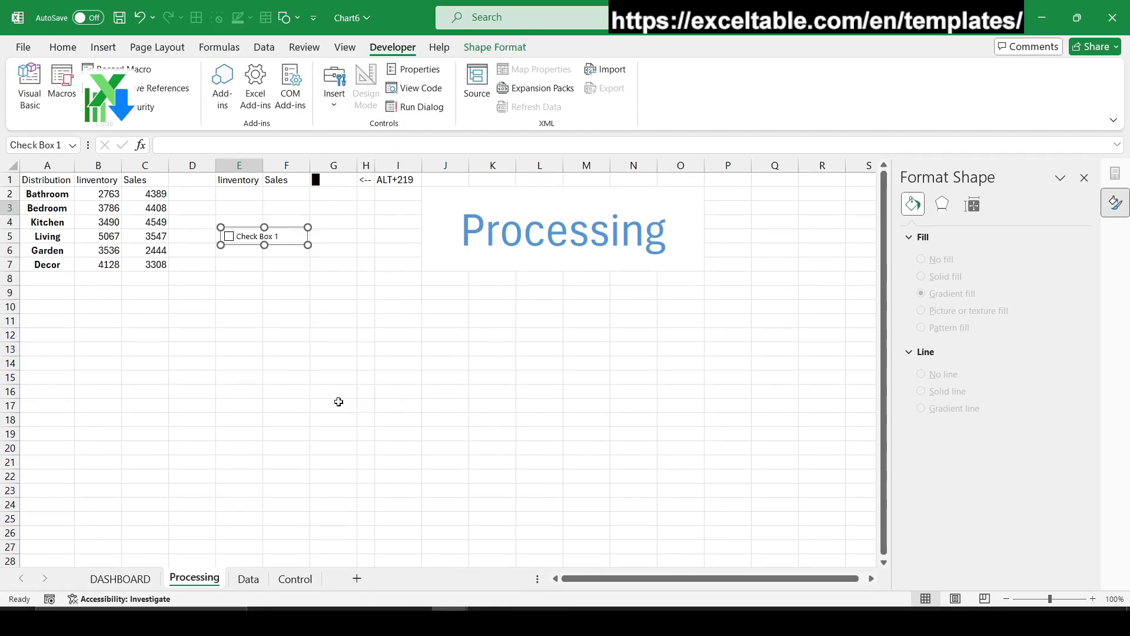
click(305, 376)
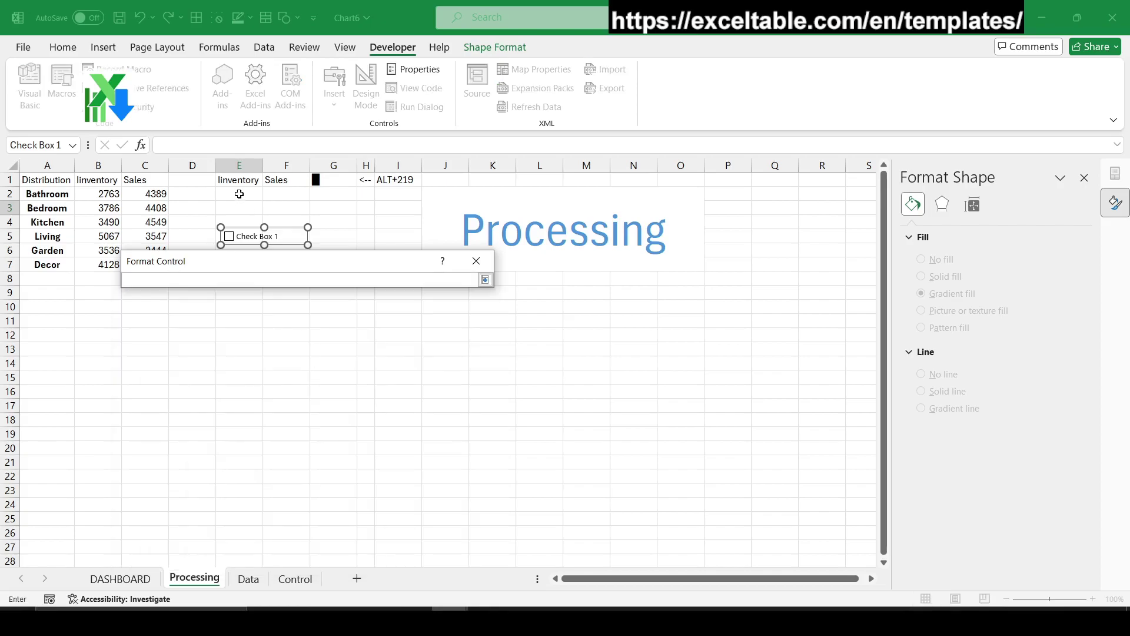
click(239, 194)
key(Return)
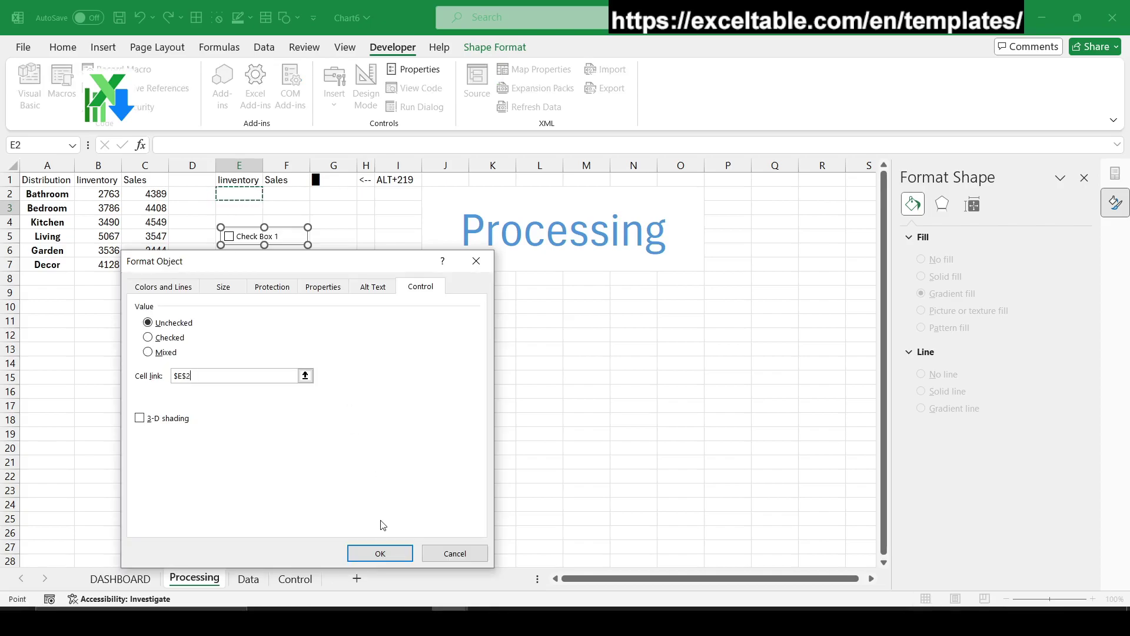
click(380, 553)
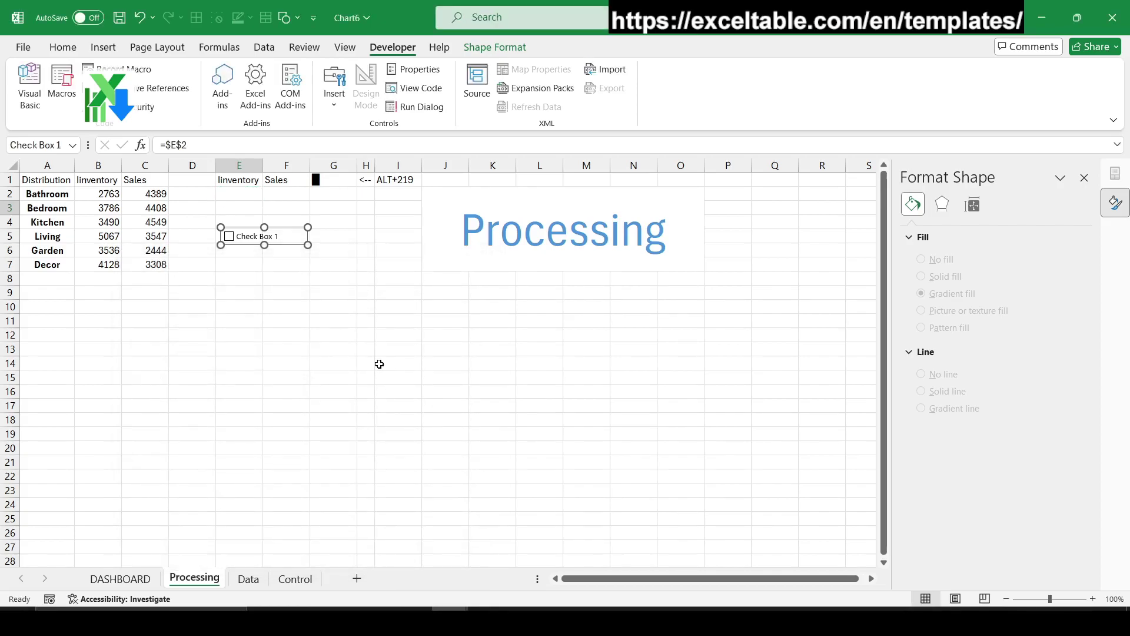
- Delete the checkbox's label text so it shows only the box
click(276, 237)
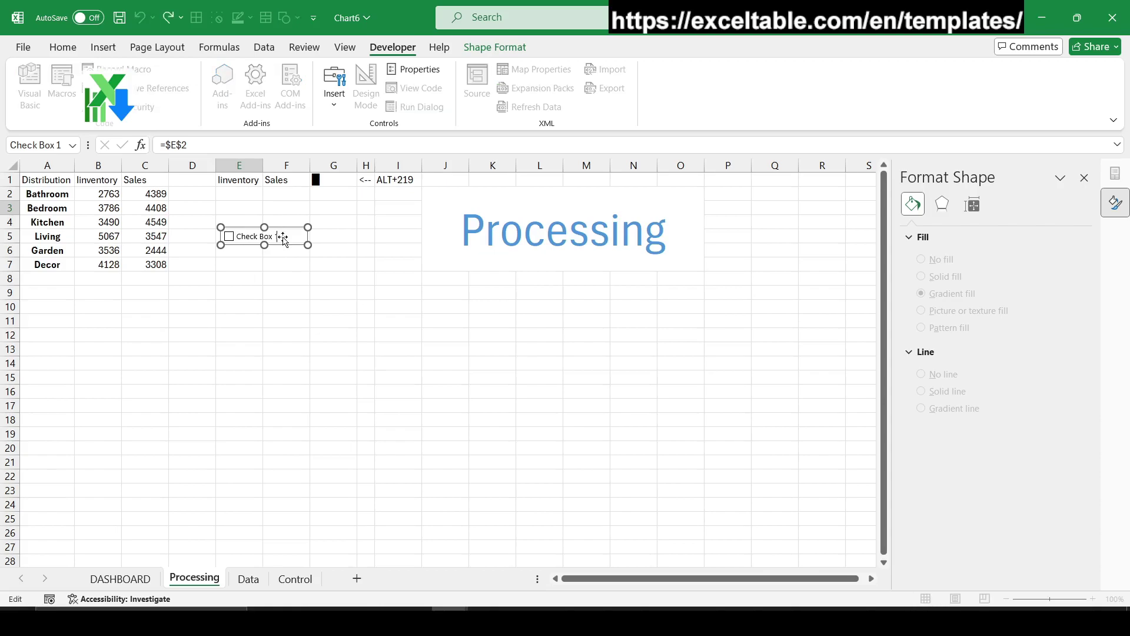
key(ctrl+a)
key(BackSpace)
click(285, 259)
right_click(255, 240)
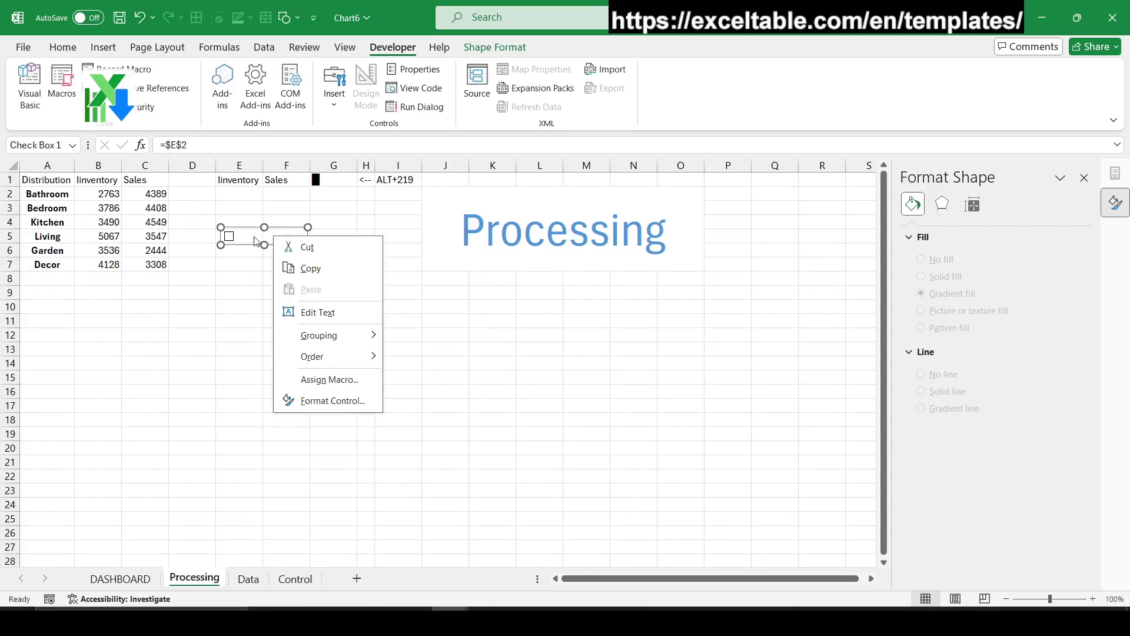
click(246, 245)
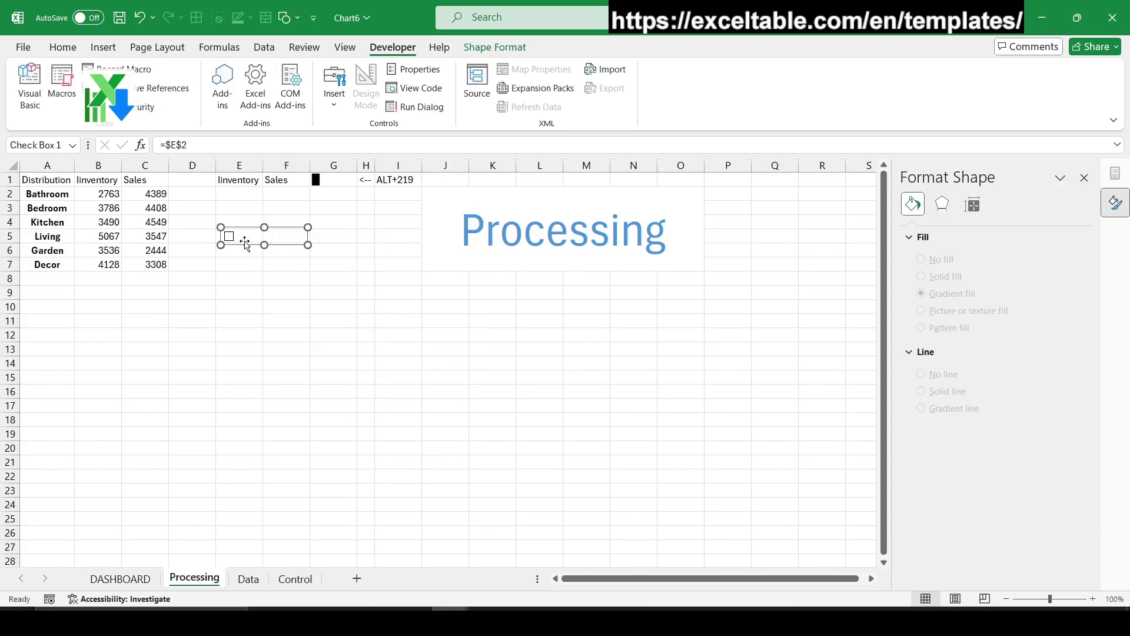
- Copy the checkbox to just below and link the copy to cell $F$2
drag(250, 250, 250, 293)
right_click(245, 276)
click(332, 440)
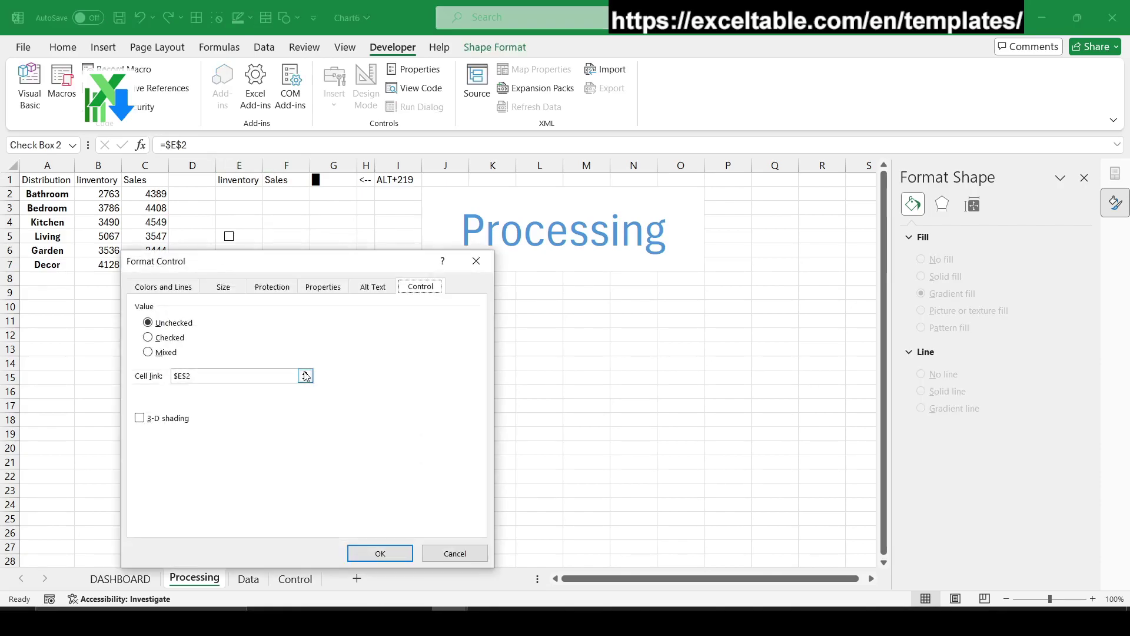
click(285, 196)
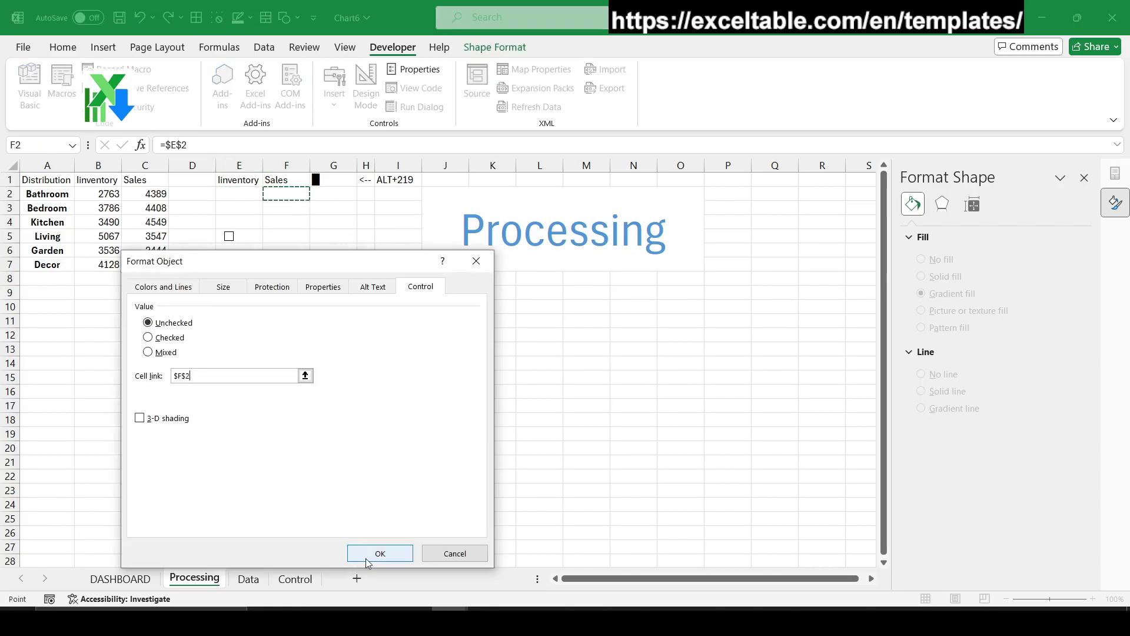
click(380, 553)
- Tick and untick both checkboxes to test them, leaving both FALSE
click(363, 379)
click(277, 280)
click(266, 242)
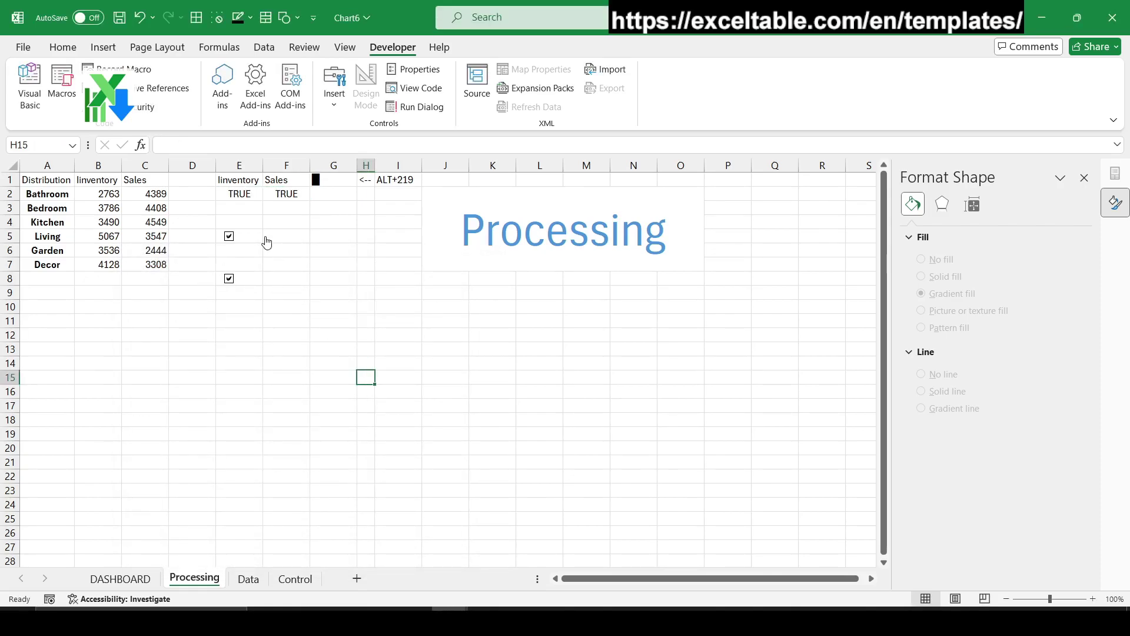
click(267, 242)
click(262, 289)
- Enter =IF(E2,G1,"") in E3 and copy it into F3
click(233, 206)
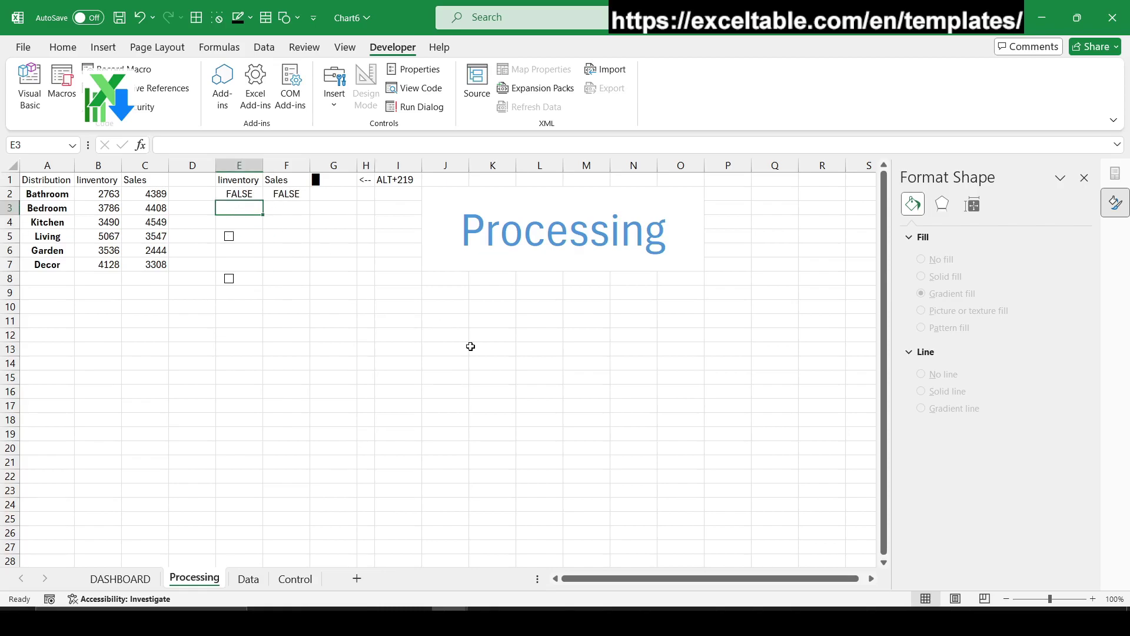
text(=)
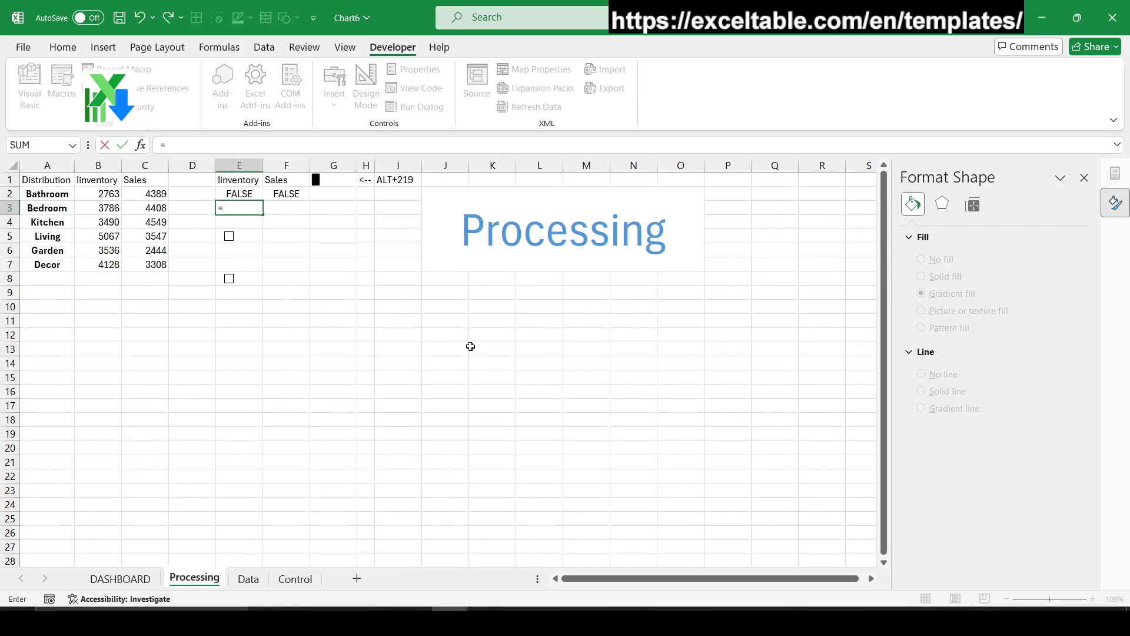
text(IF()
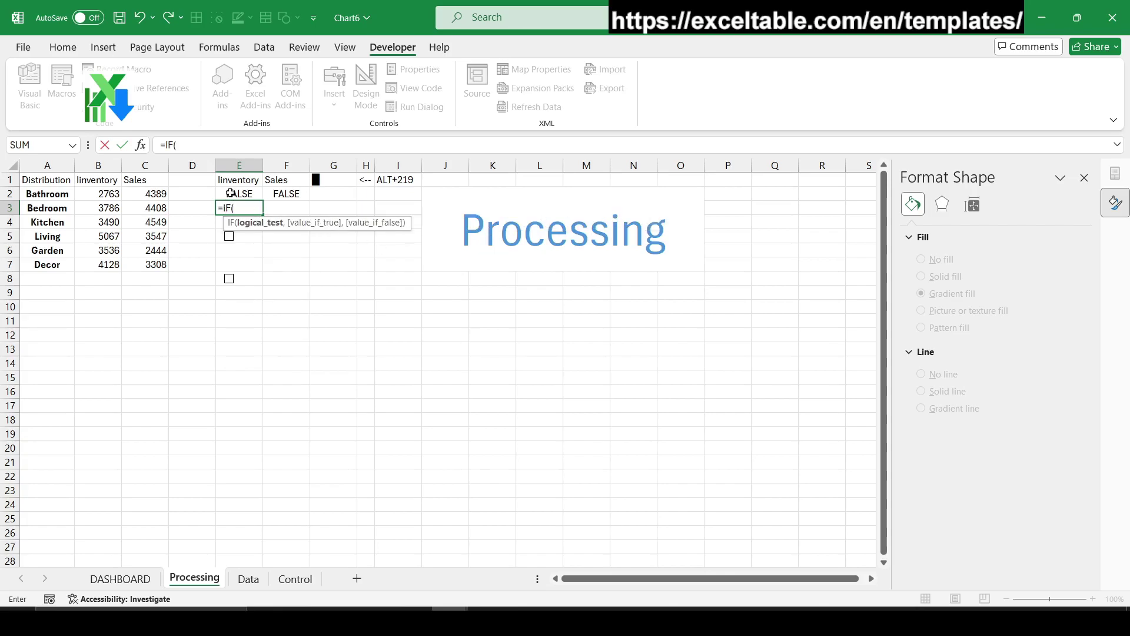
click(231, 193)
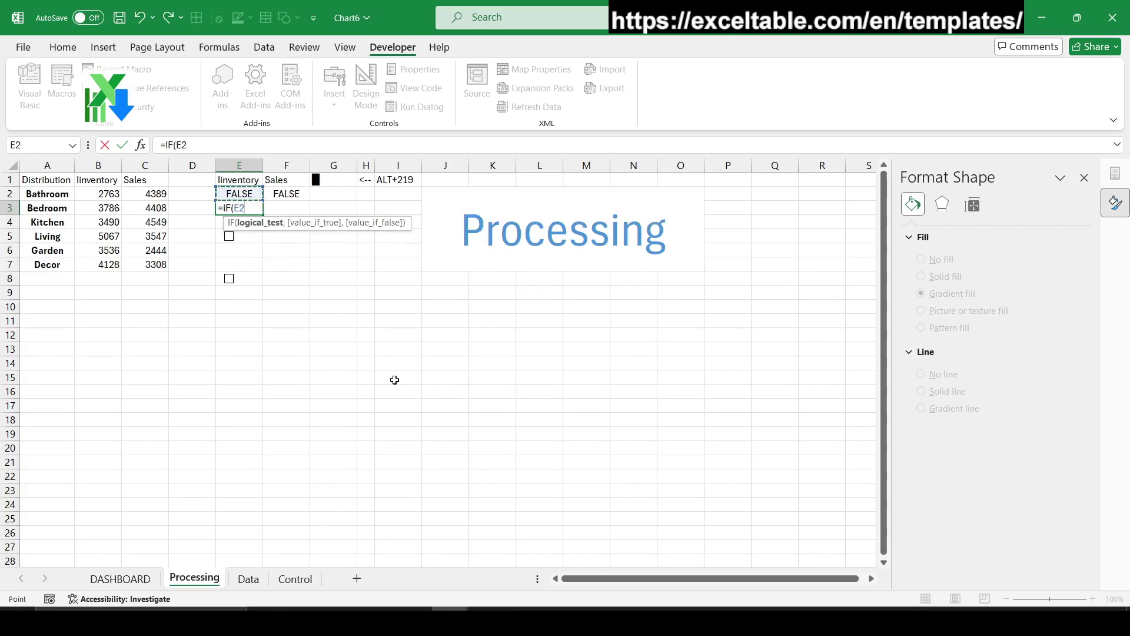
text(,)
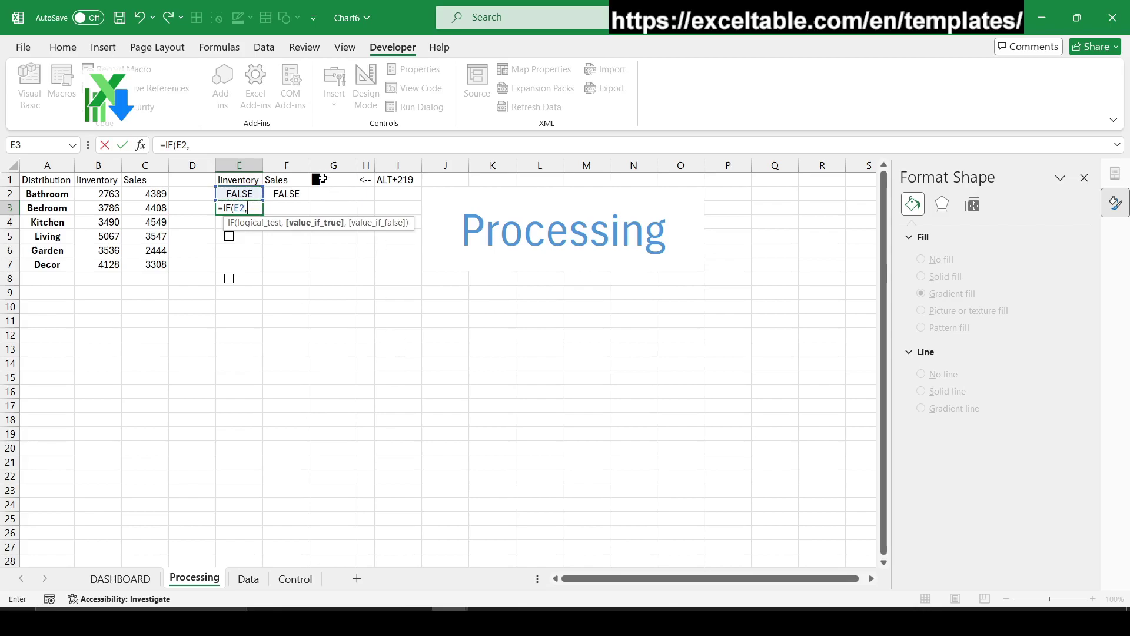
click(322, 178)
text(,)
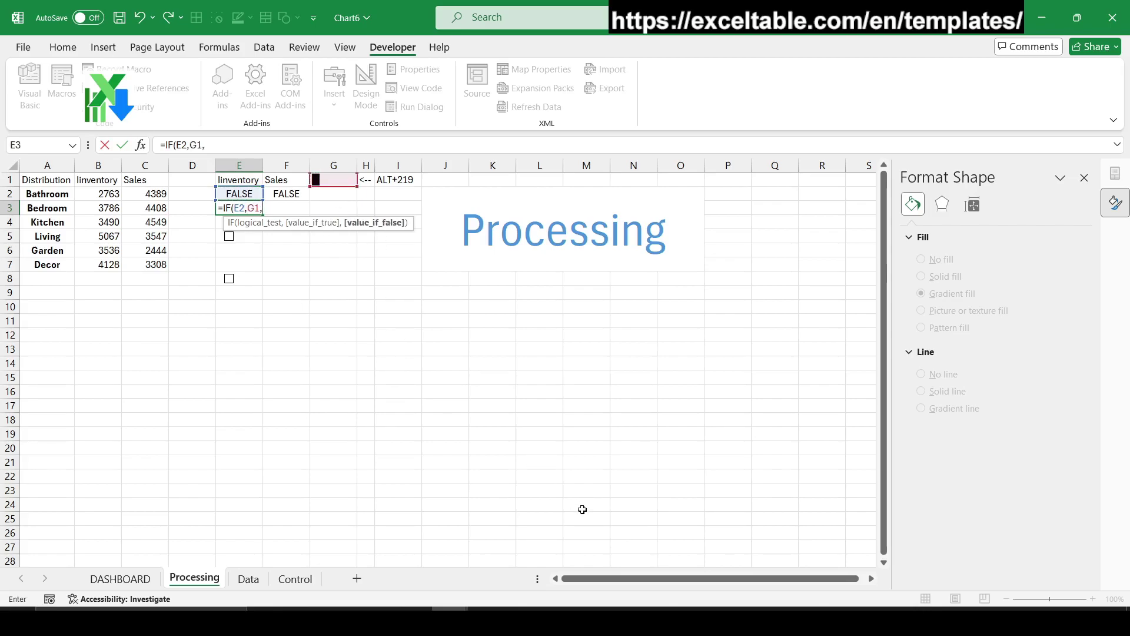
text(")
key(ctrl+Return)
key(ctrl+c)
key(Right)
key(ctrl+v)
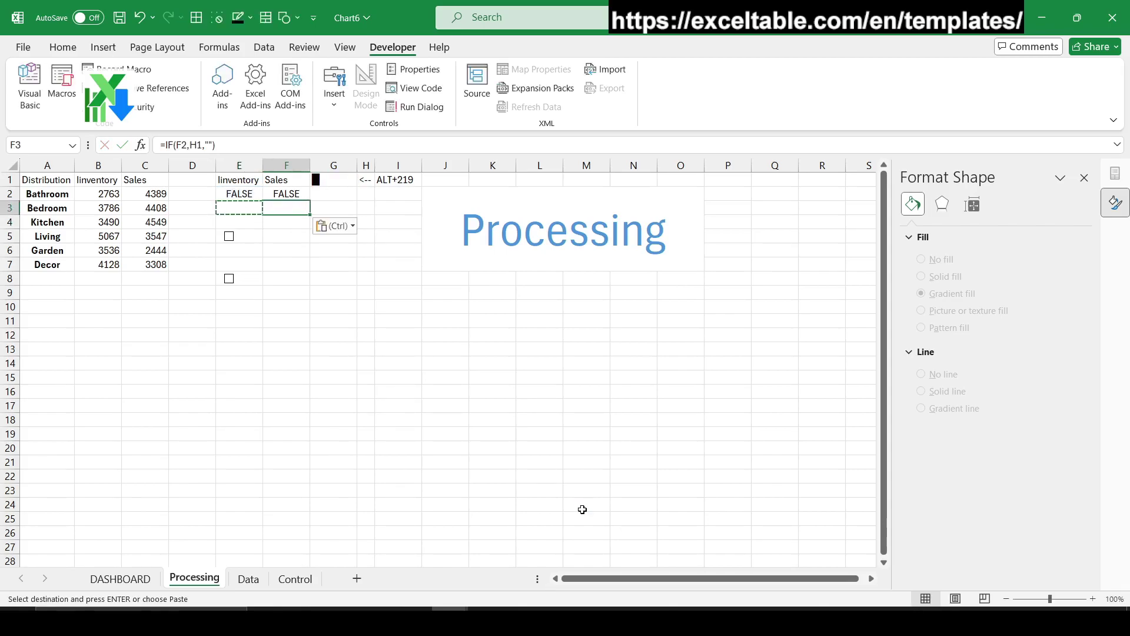
- Tick both checkboxes and correct F3's formula to reference G1 instead of H1
click(229, 236)
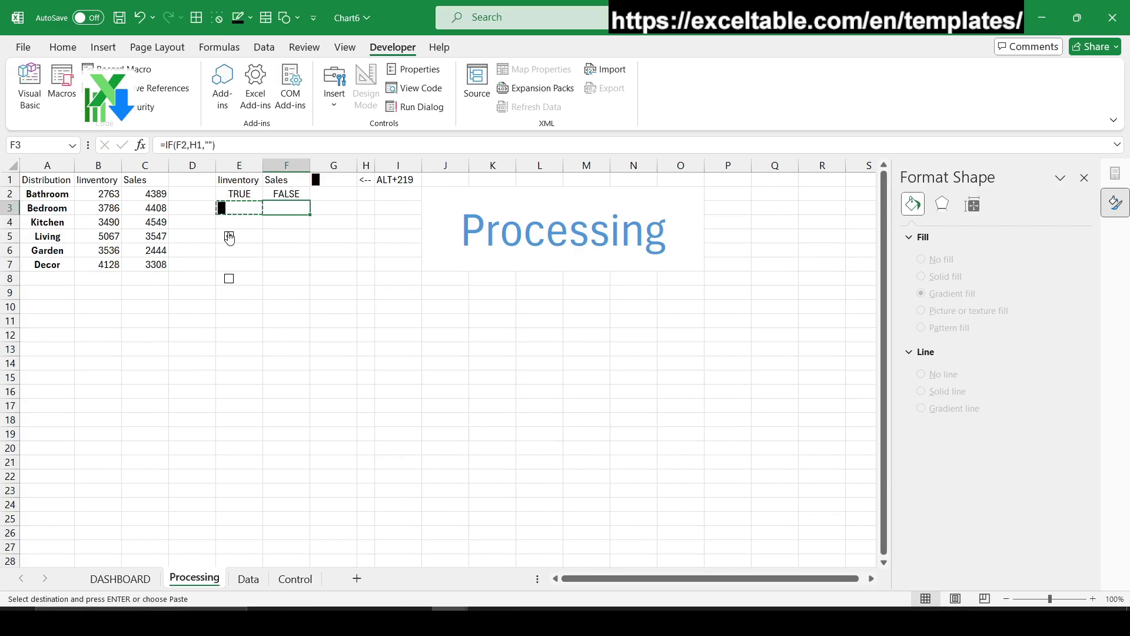
click(229, 279)
double_click(300, 209)
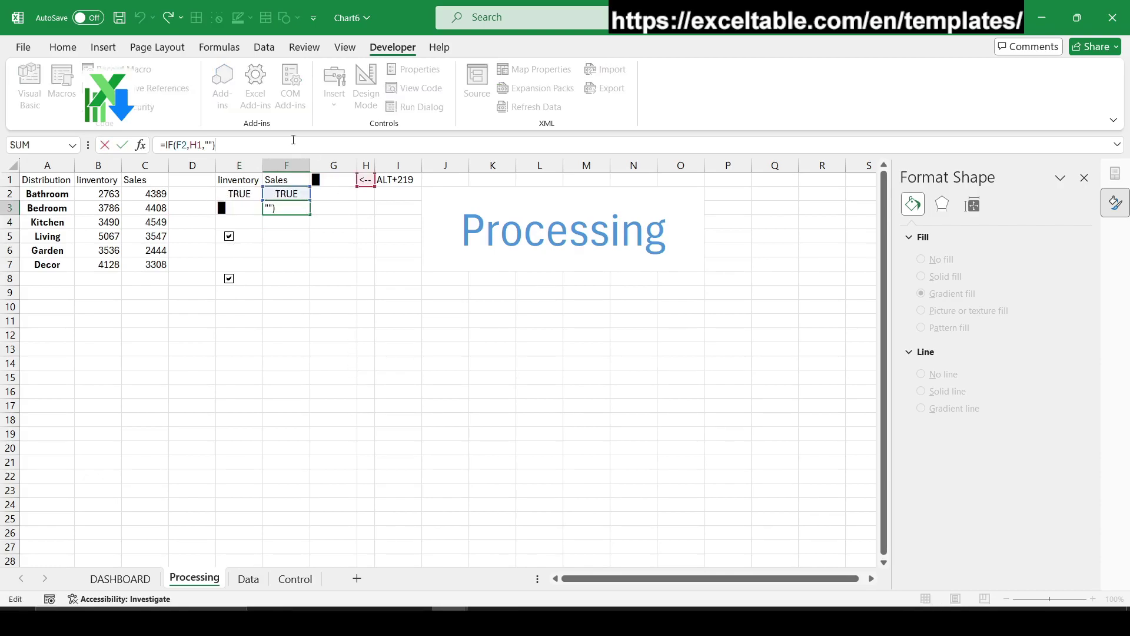
drag(365, 188, 331, 187)
key(Tab)
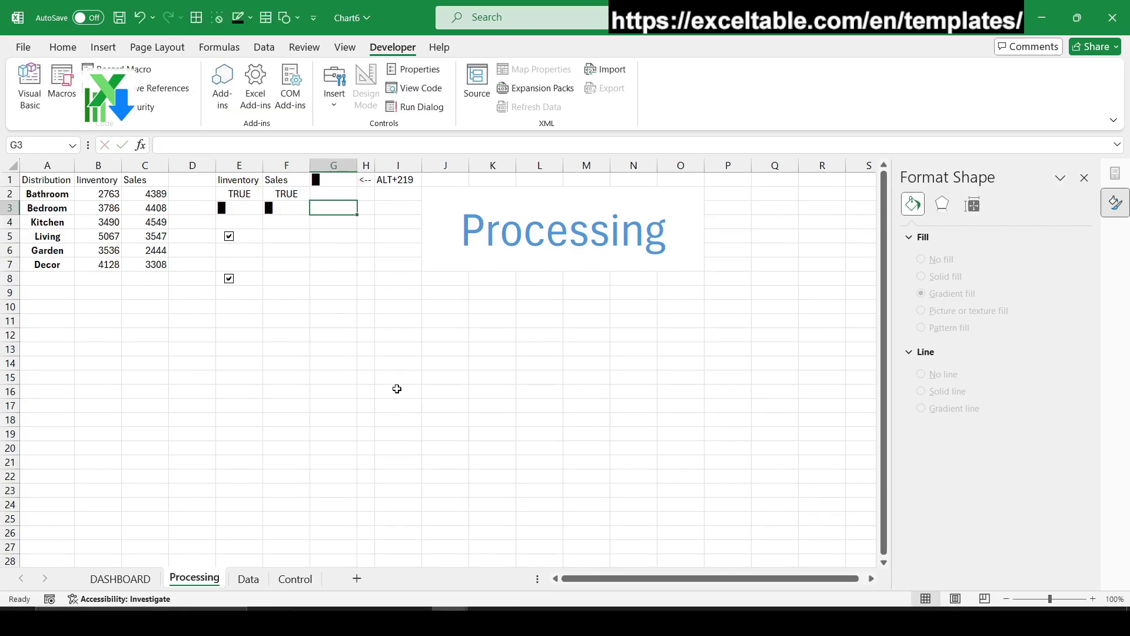
- Toggle the second checkbox off and on to confirm F3 shows the block
click(252, 283)
click(252, 282)
click(286, 360)
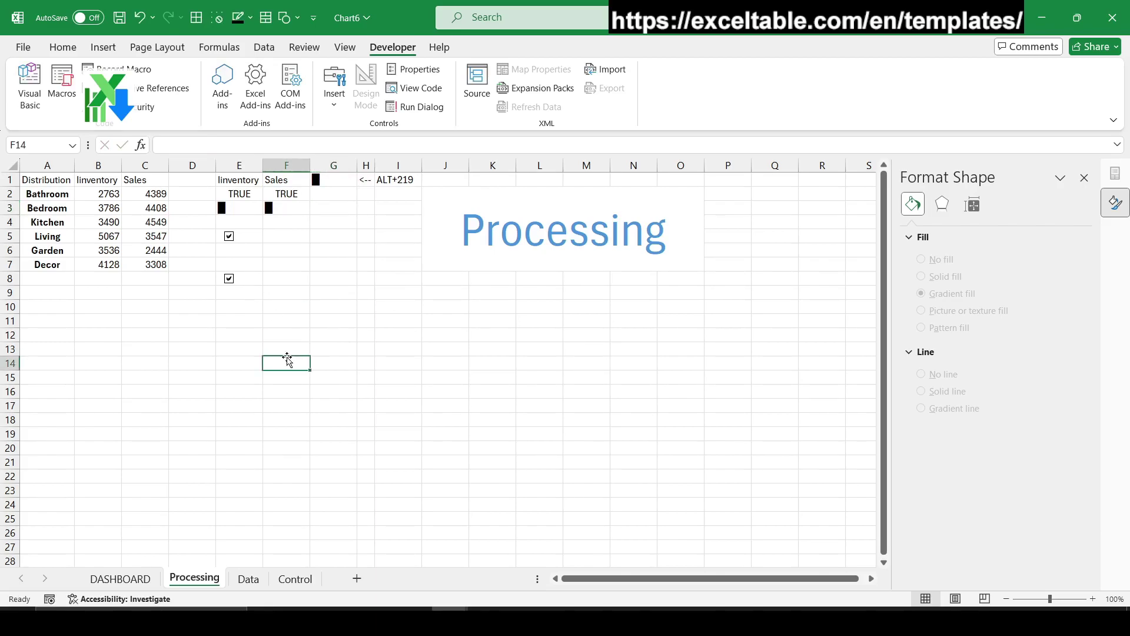
click(222, 325)
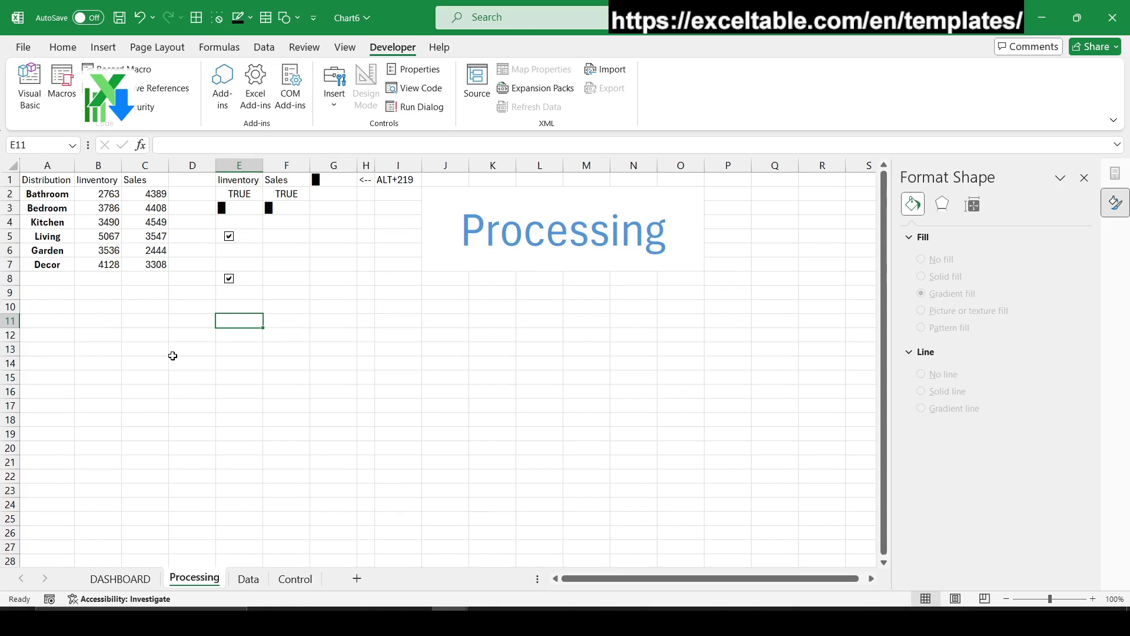
- Multiply the Inventory formula in B2 by $E$2 and fill it down to B7
click(103, 195)
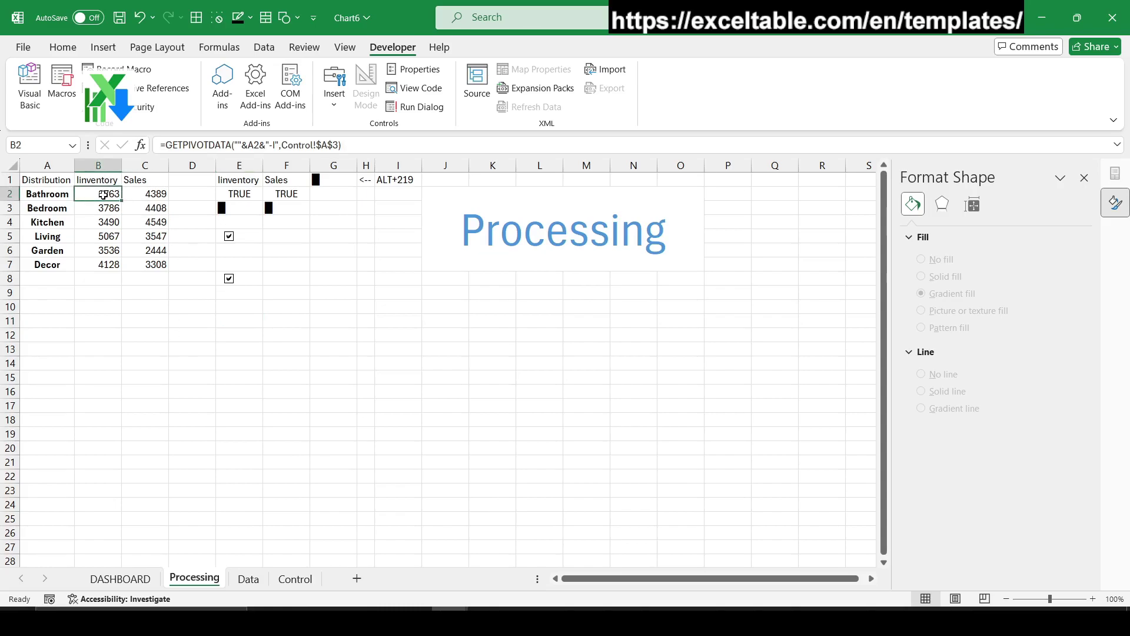
click(415, 145)
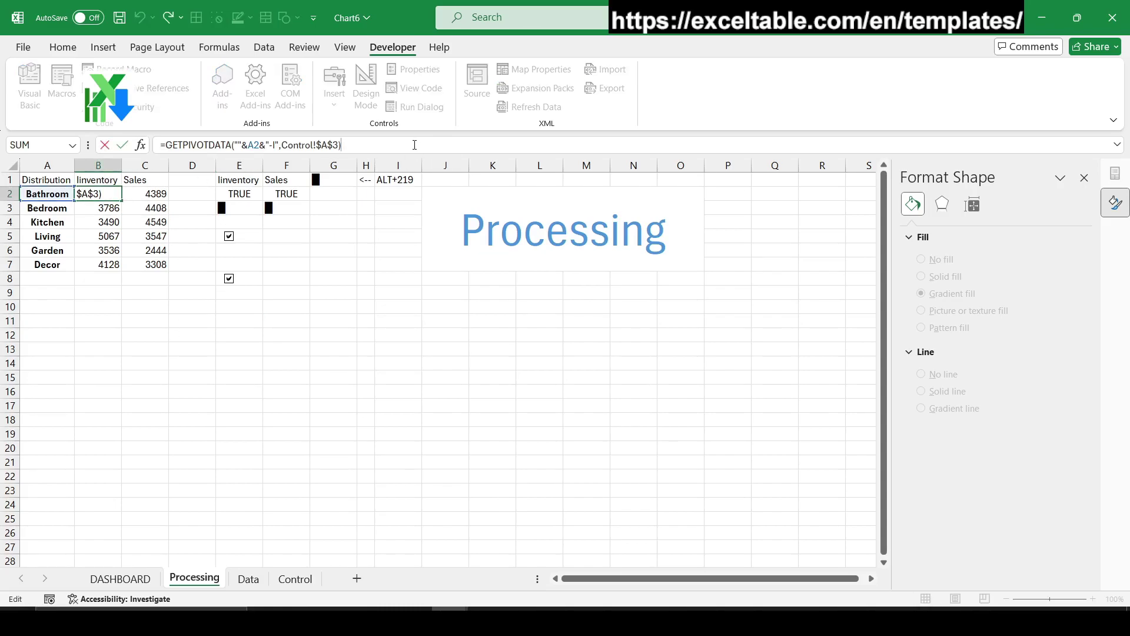
text(=)
click(229, 189)
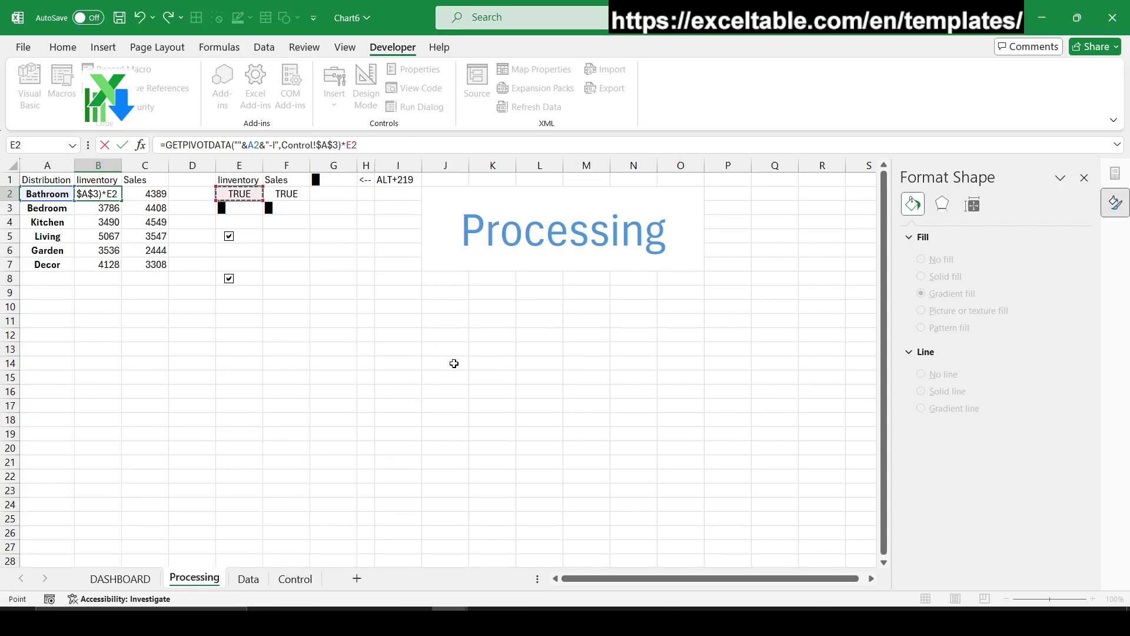
key(F4)
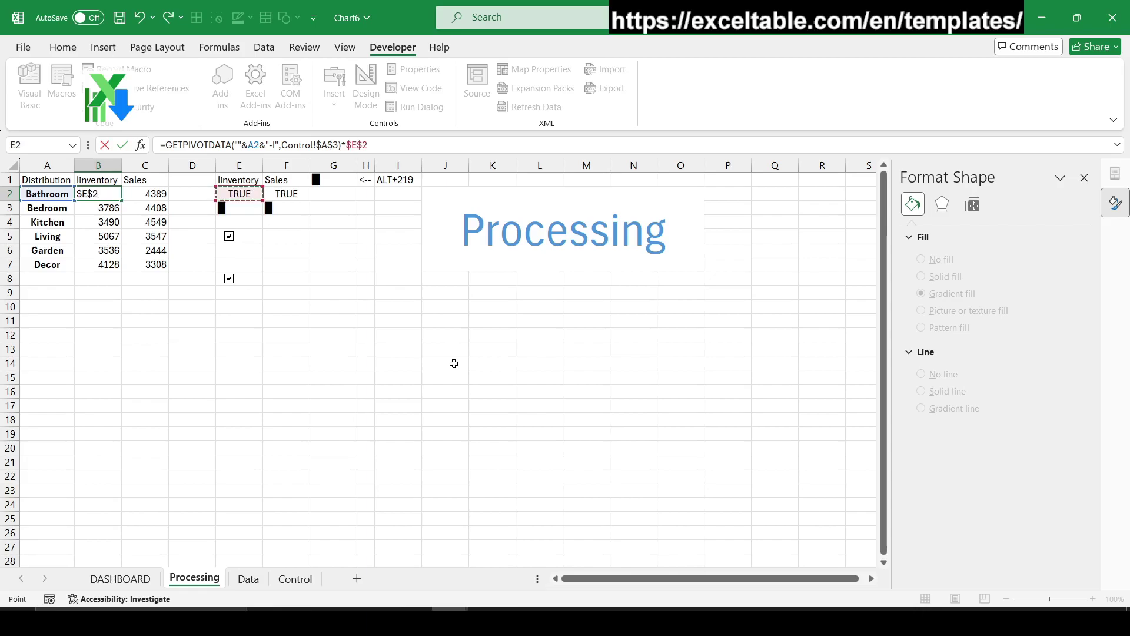
key(ctrl+Return)
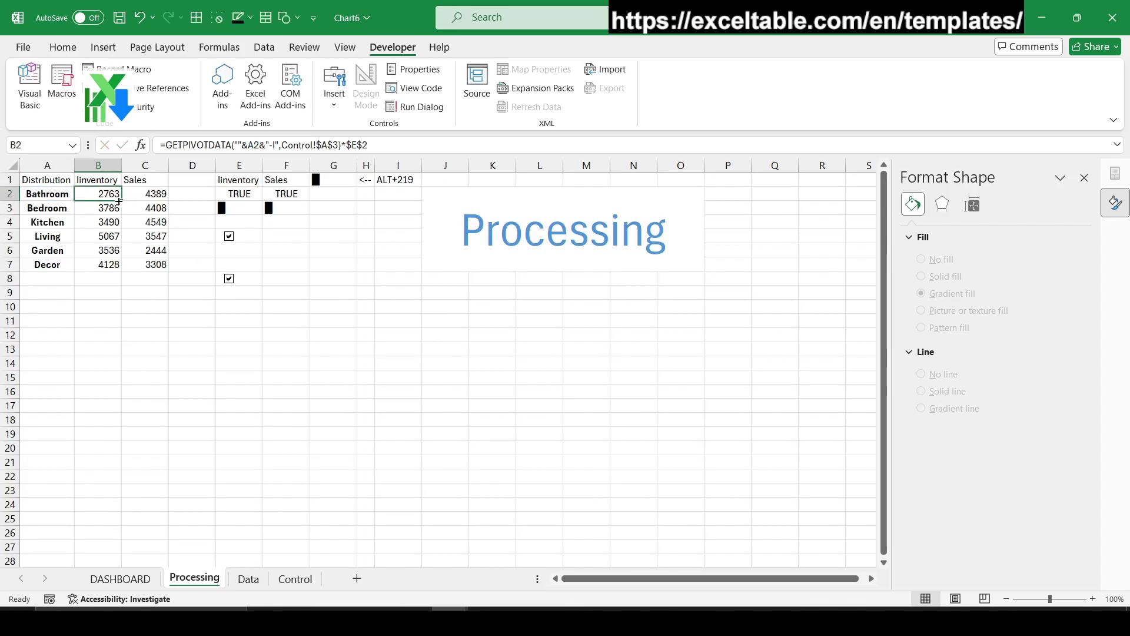
drag(119, 201, 120, 270)
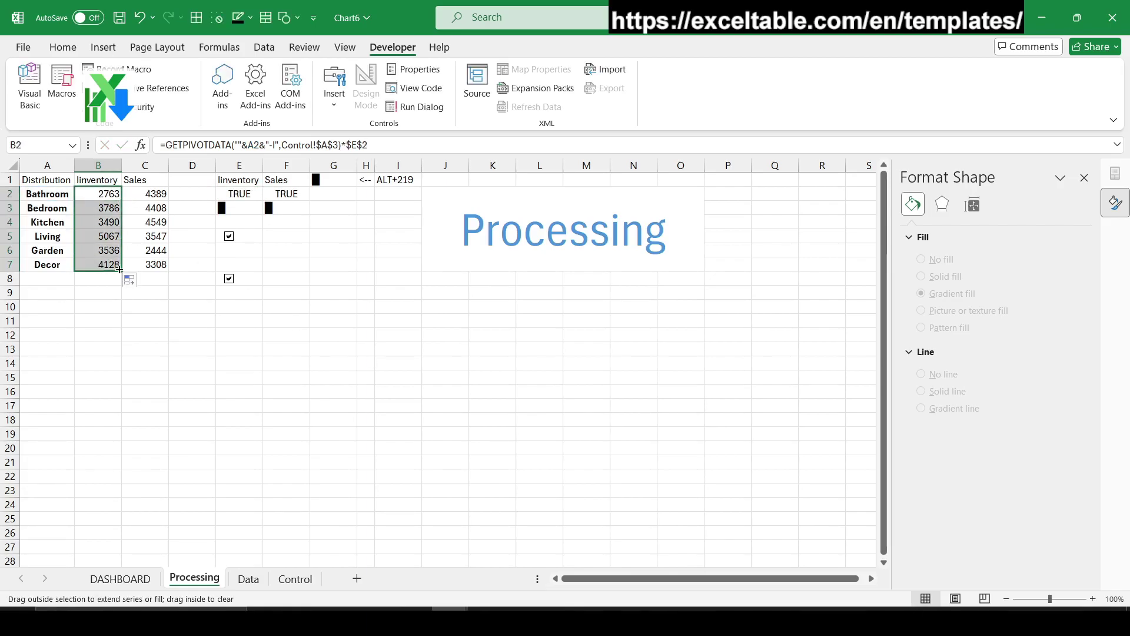
- Multiply the Sales formula in C2 by $F$2 and fill it down to C7
click(145, 193)
click(367, 145)
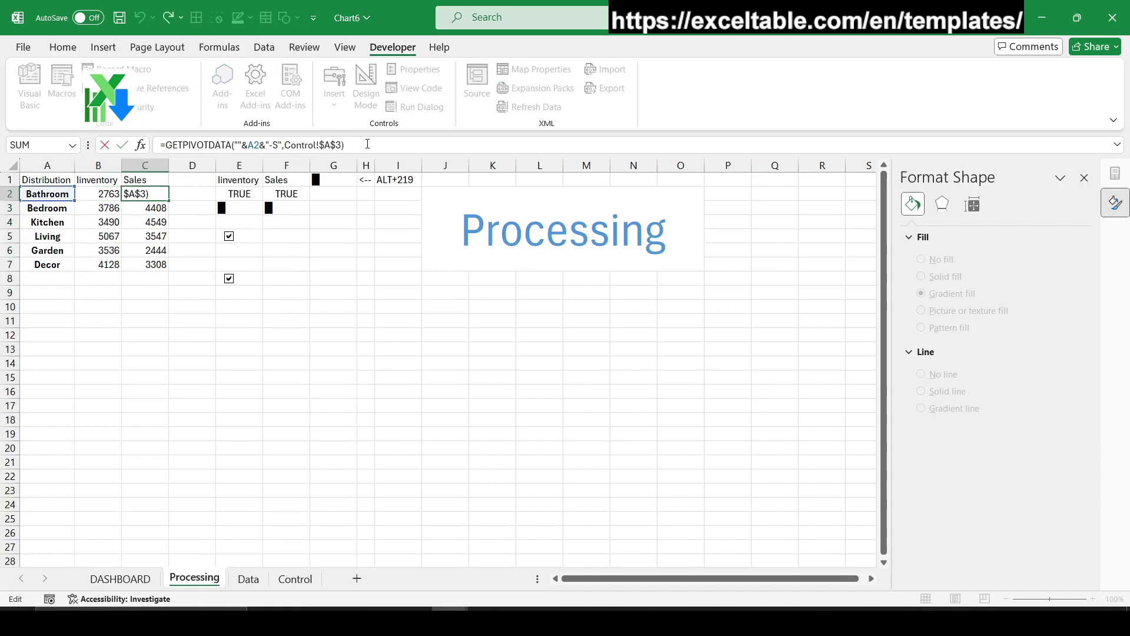
click(287, 194)
key(F4)
key(Return)
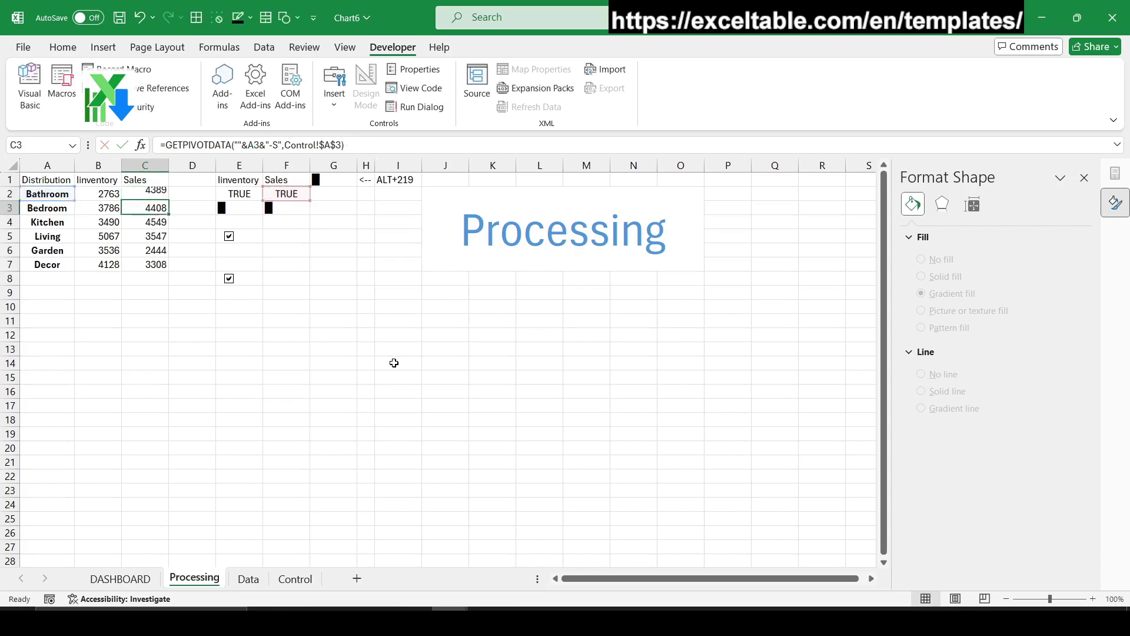
key(Up)
double_click(169, 200)
click(398, 321)
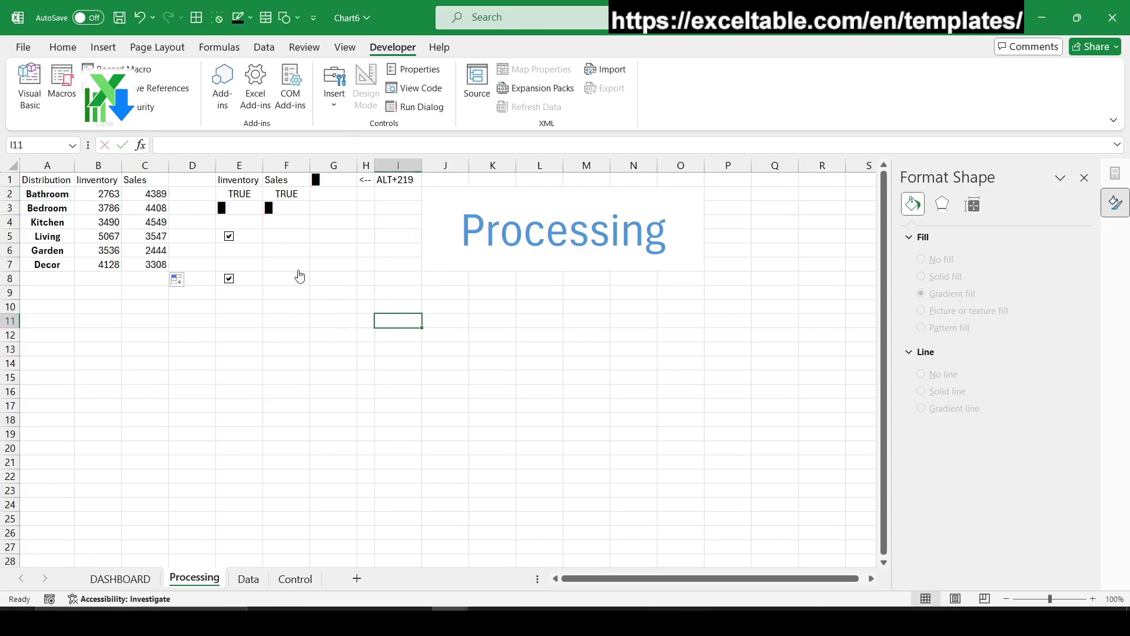
- Toggle the Inventory and Sales checkboxes off and on, leaving both ticked
click(252, 242)
click(252, 242)
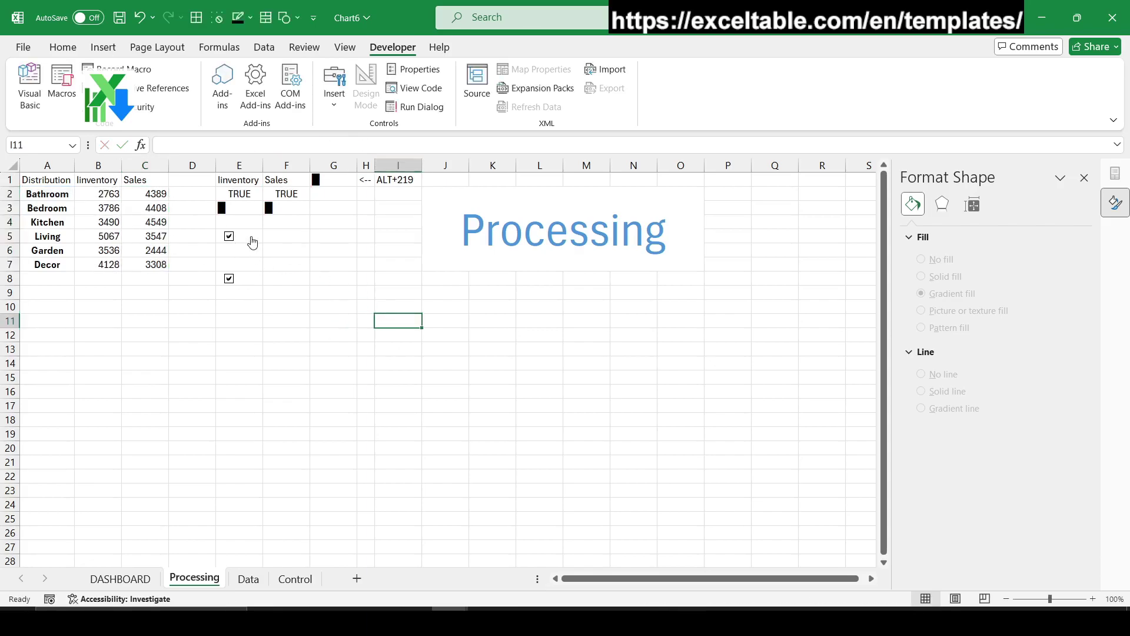
click(250, 287)
click(250, 287)
click(324, 335)
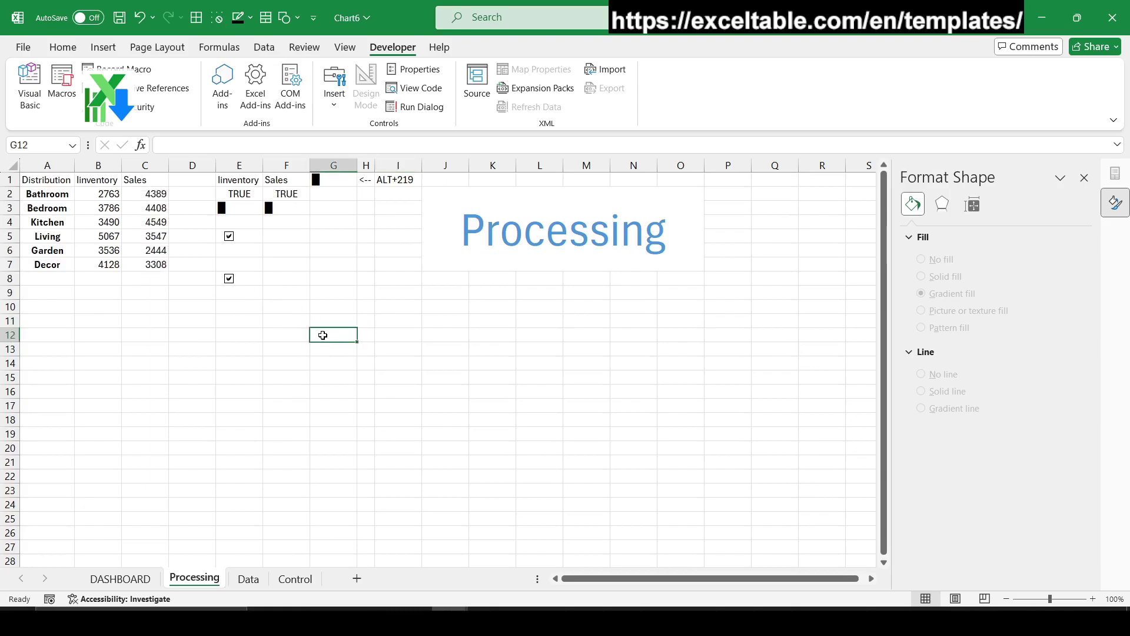
- AutoSum the Inventory and Sales columns into B8 and C8
click(114, 280)
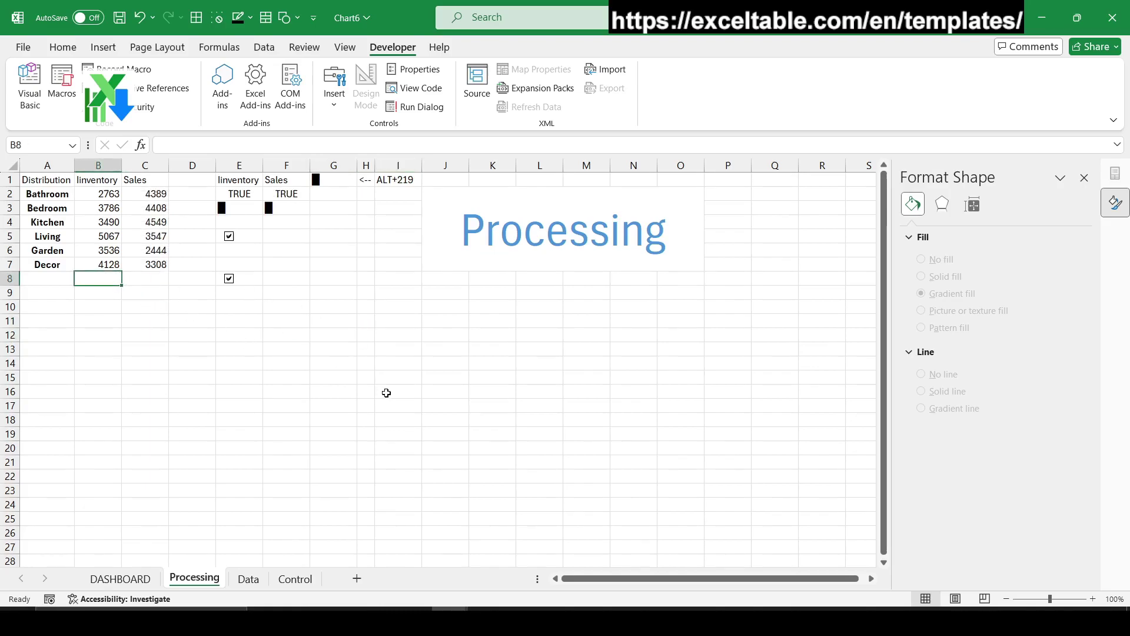
key(alt+equal)
key(Tab)
key(alt+equal)
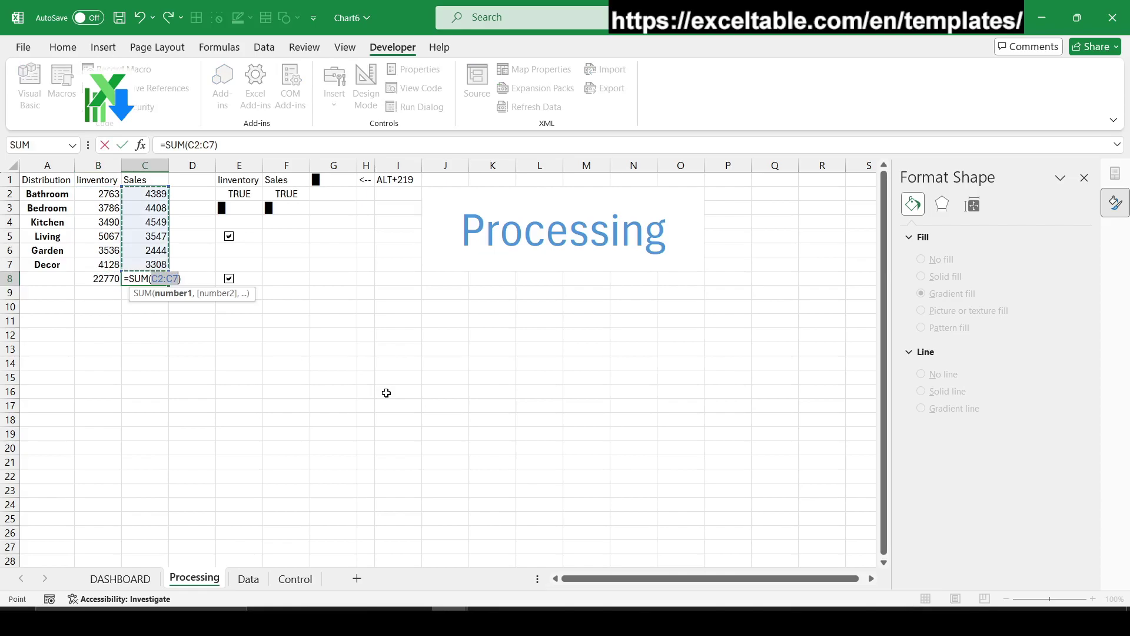
key(ctrl+Return)
key(shift+Left)
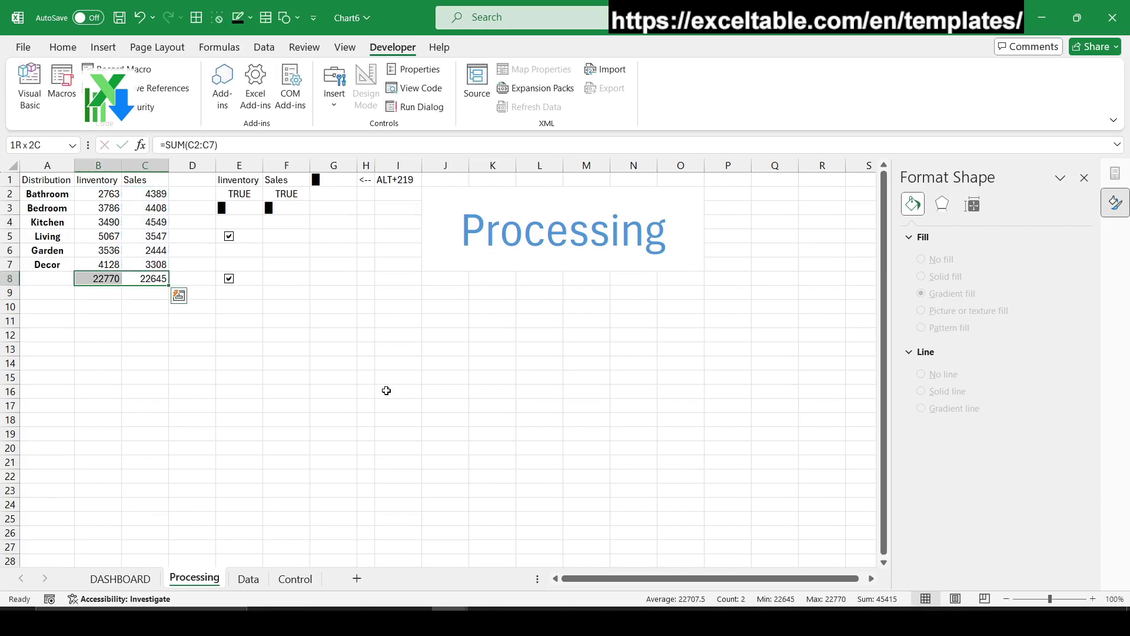
- Format the B8:C8 totals as Number with 0 decimals and a thousands separator
click(63, 47)
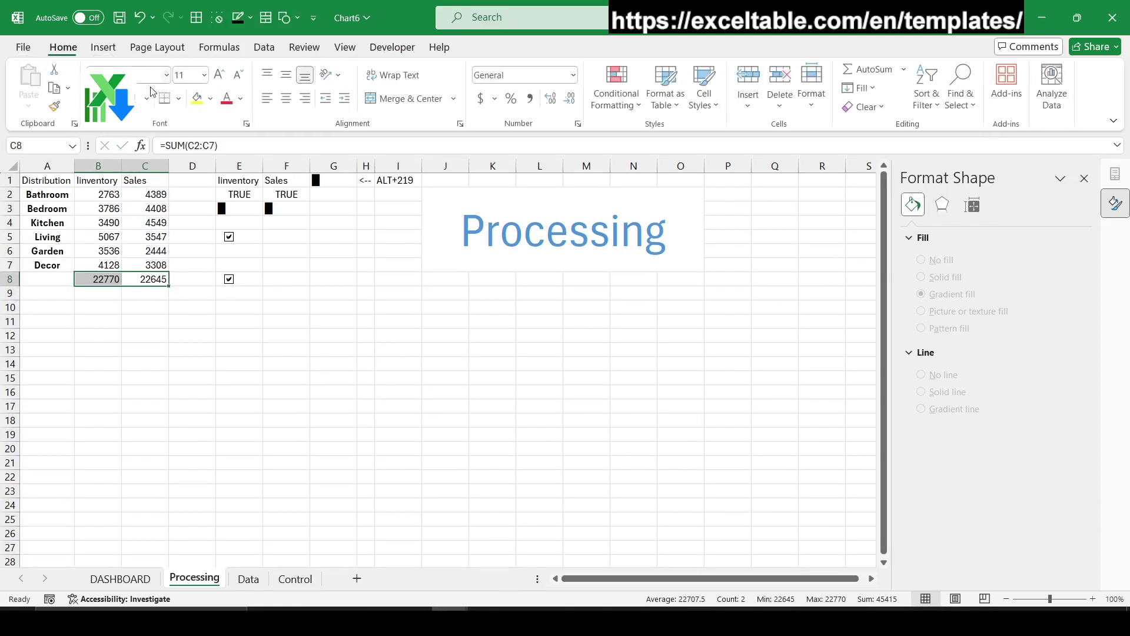
click(248, 124)
click(145, 263)
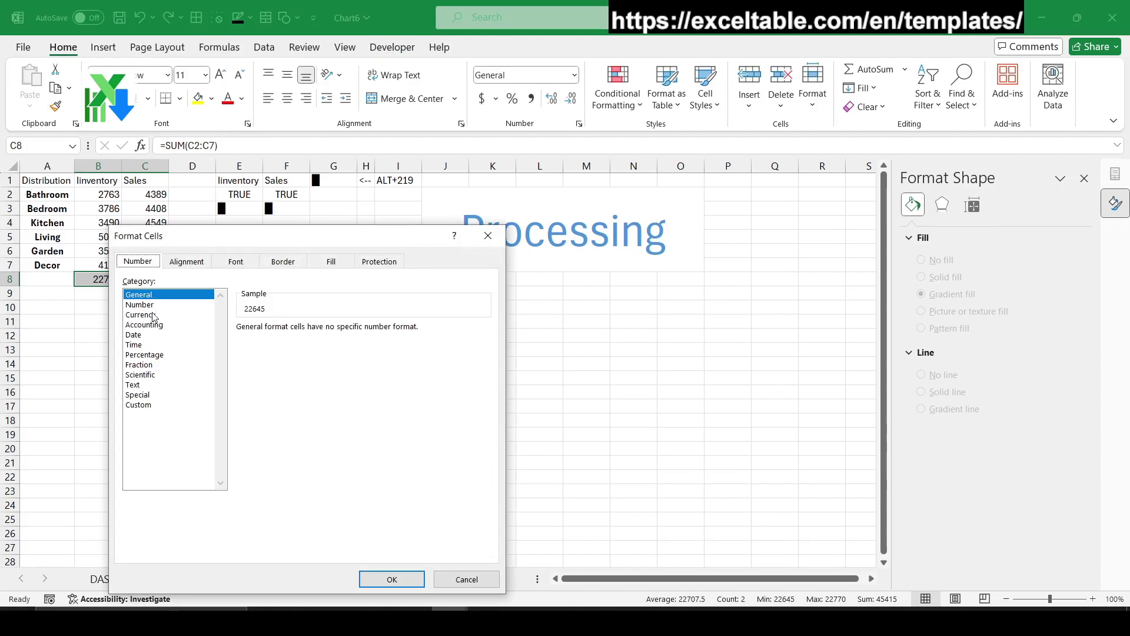
click(140, 304)
click(340, 332)
click(340, 333)
click(240, 347)
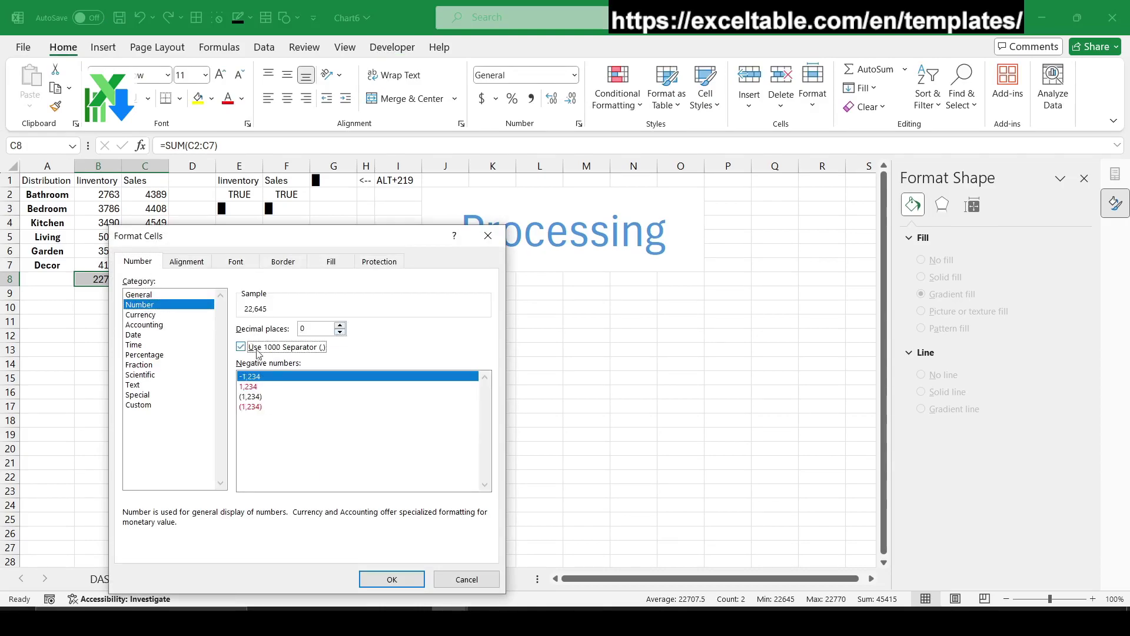
click(392, 580)
click(323, 356)
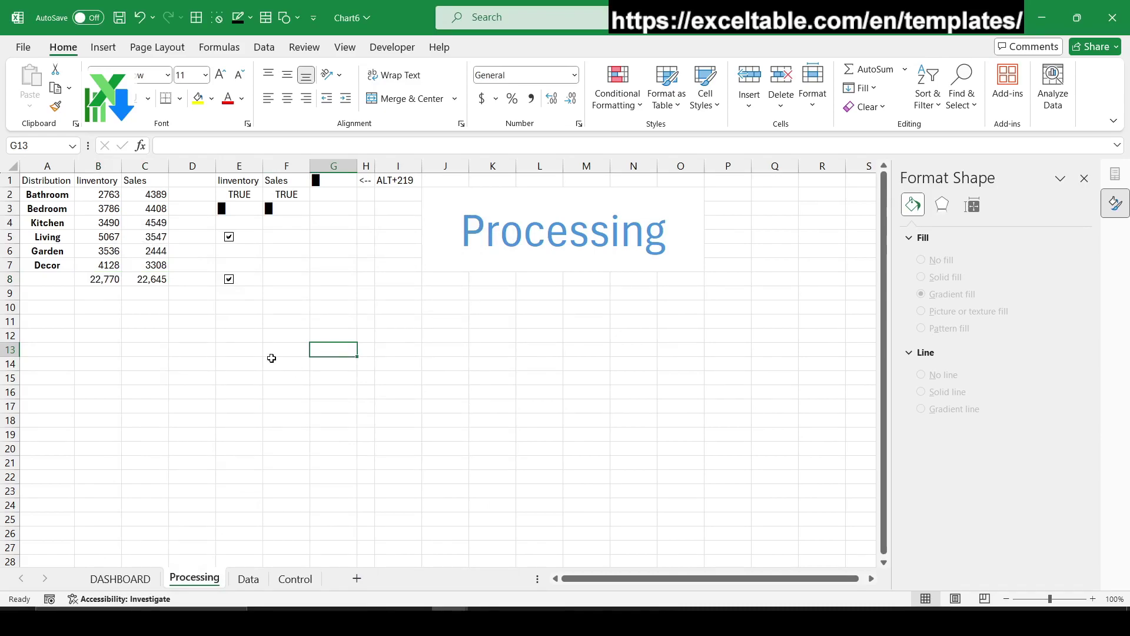
- Glance at the DASHBOARD sheet and return to the Processing sheet
click(119, 579)
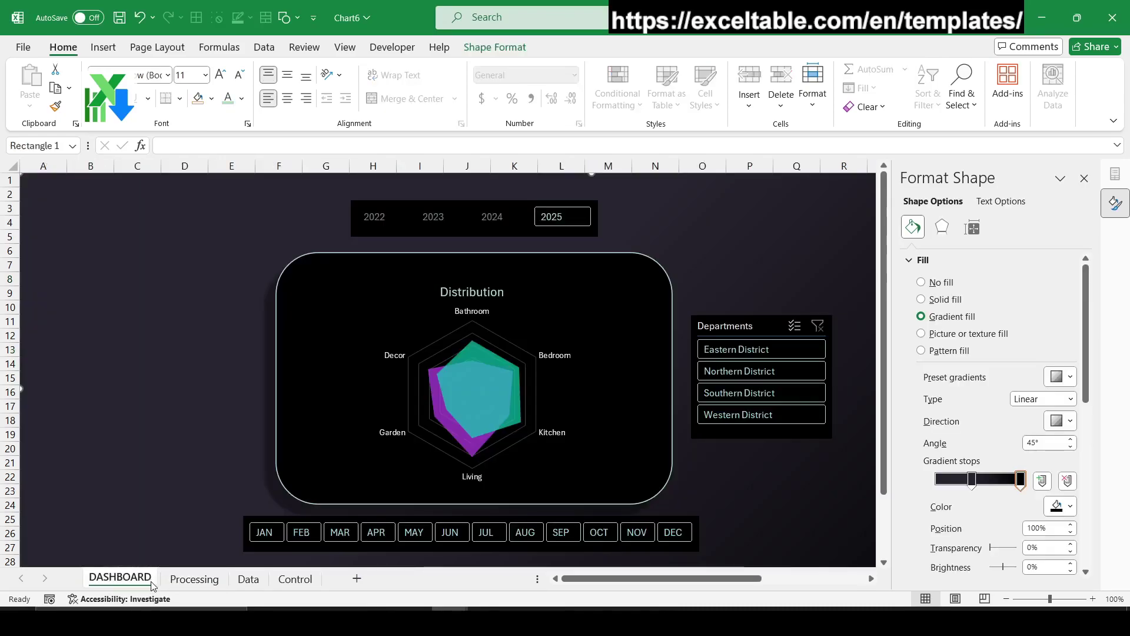
click(195, 579)
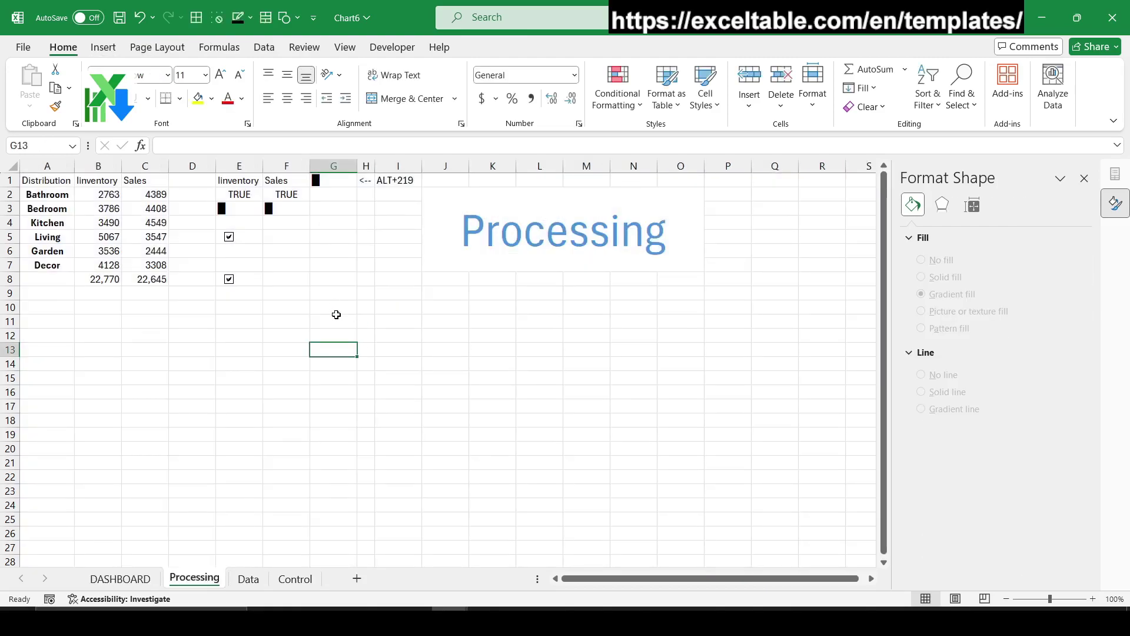
click(291, 324)
- Draw a rounded rectangle below the checkboxes and size it 0.2" high by 0.42" wide
click(103, 47)
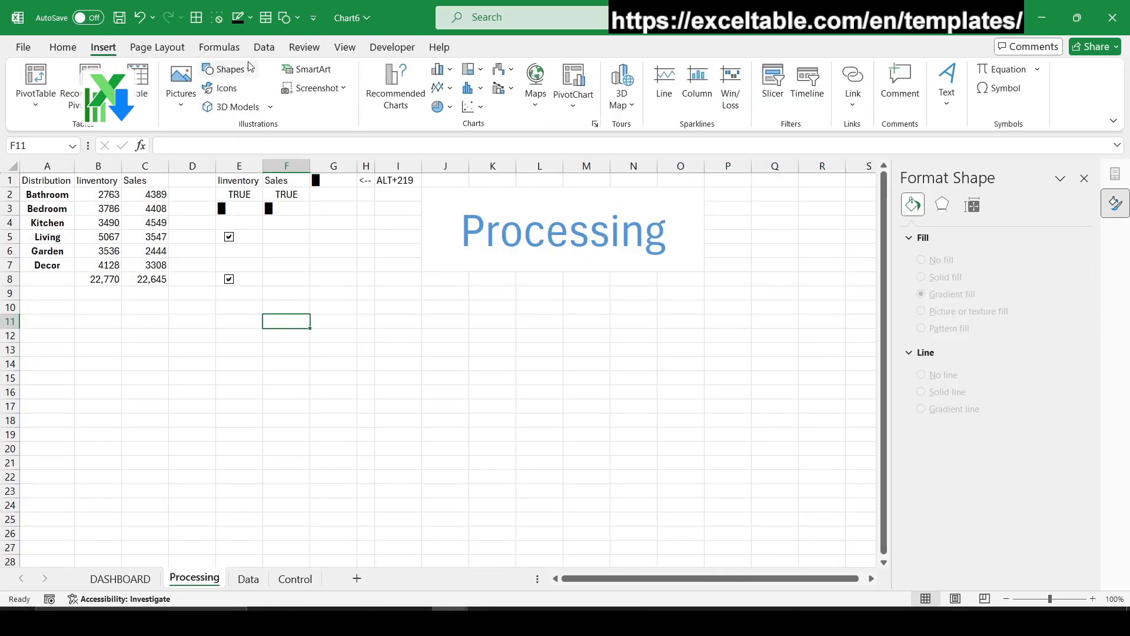
click(229, 69)
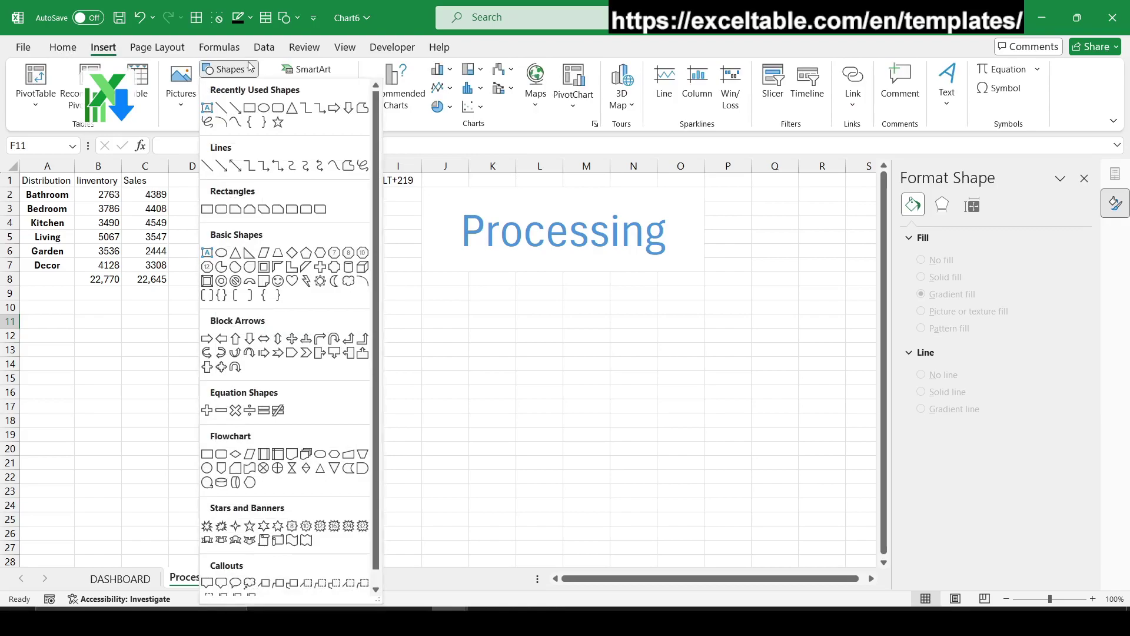
click(278, 108)
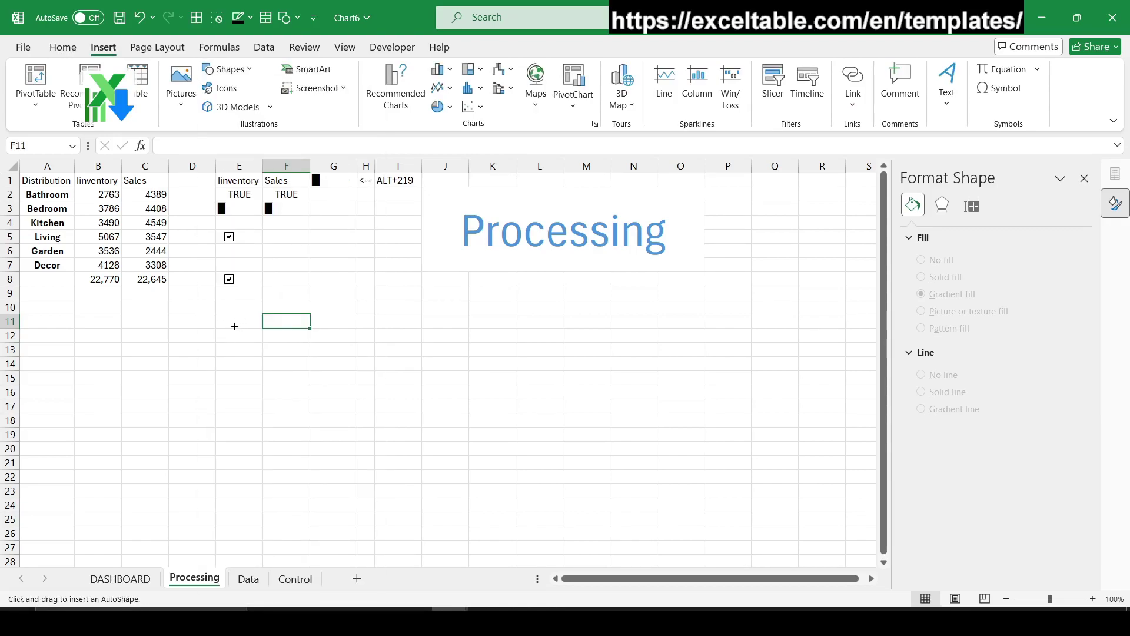
drag(225, 320, 346, 384)
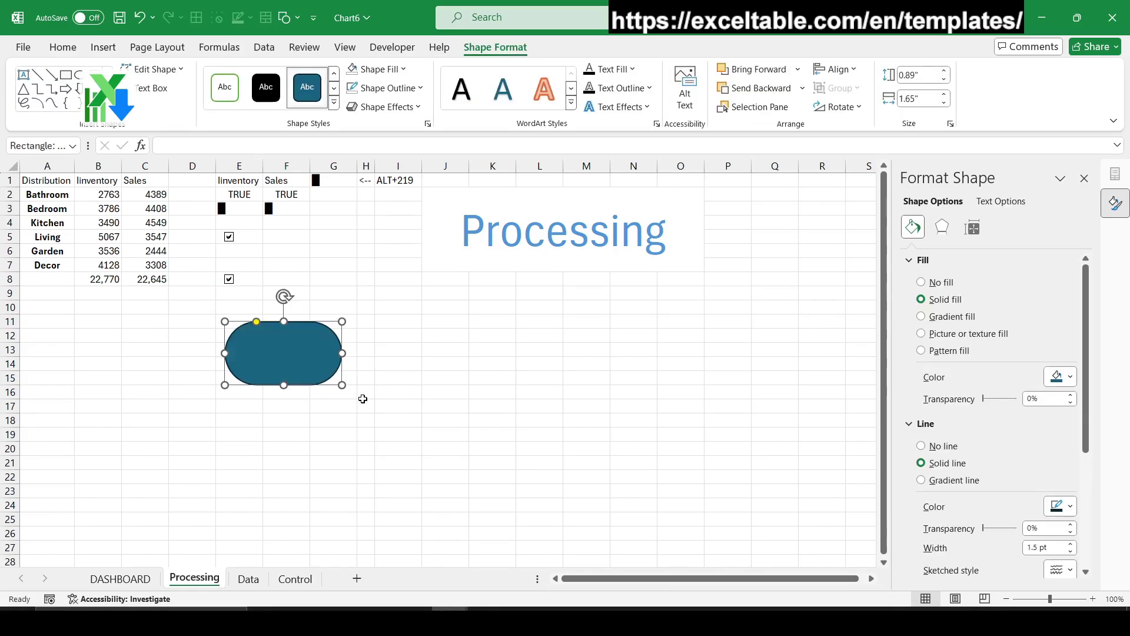
click(920, 75)
text(0)
key(Tab)
text(0)
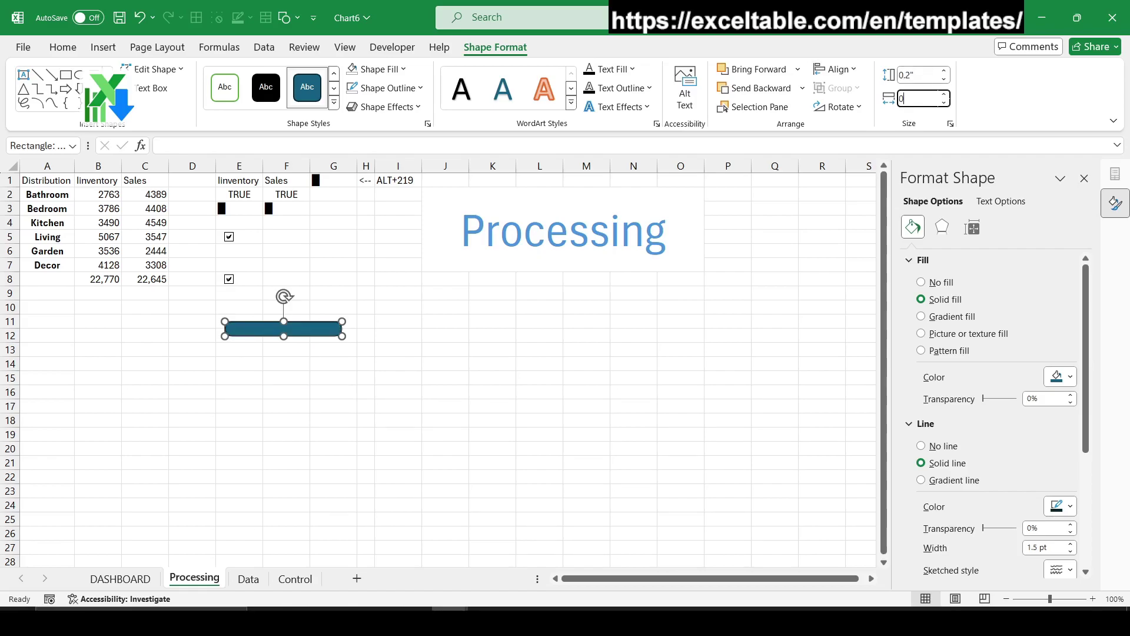
key(Return)
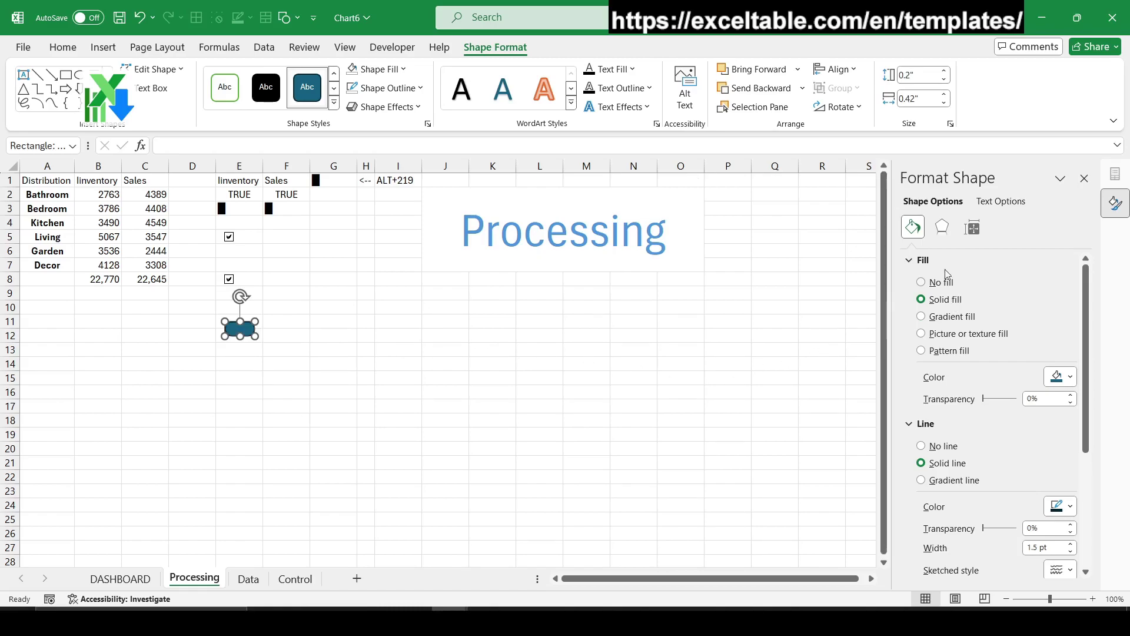
- Give the bar a gradient fill with purple middle and dark purple left stops at a 0° angle
click(952, 316)
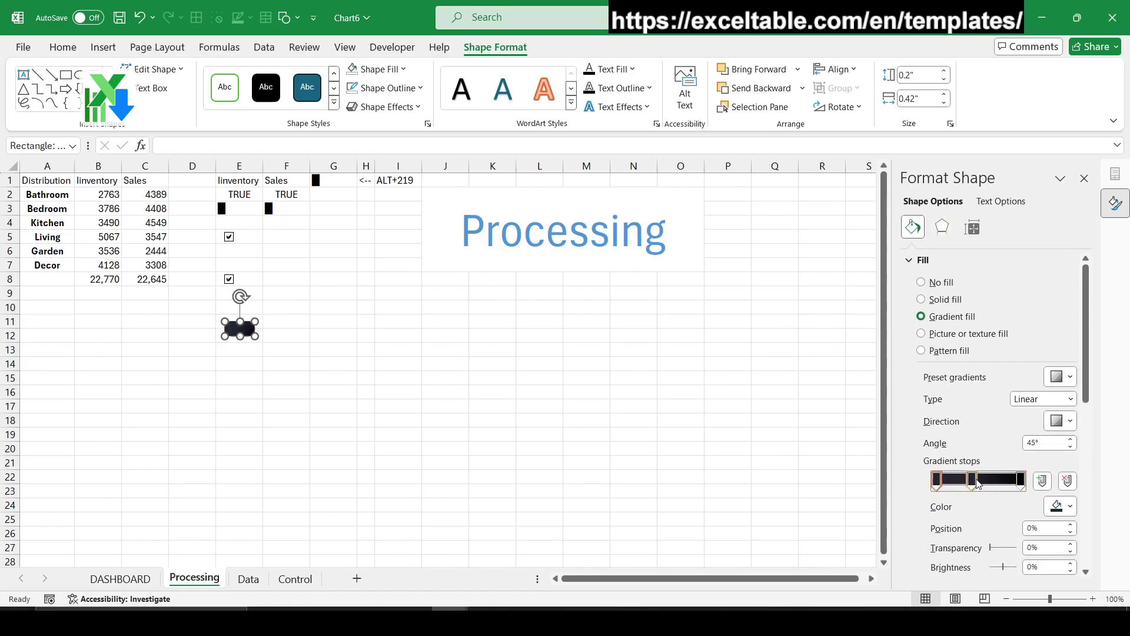
drag(972, 480, 980, 481)
click(978, 480)
click(1060, 506)
click(1028, 468)
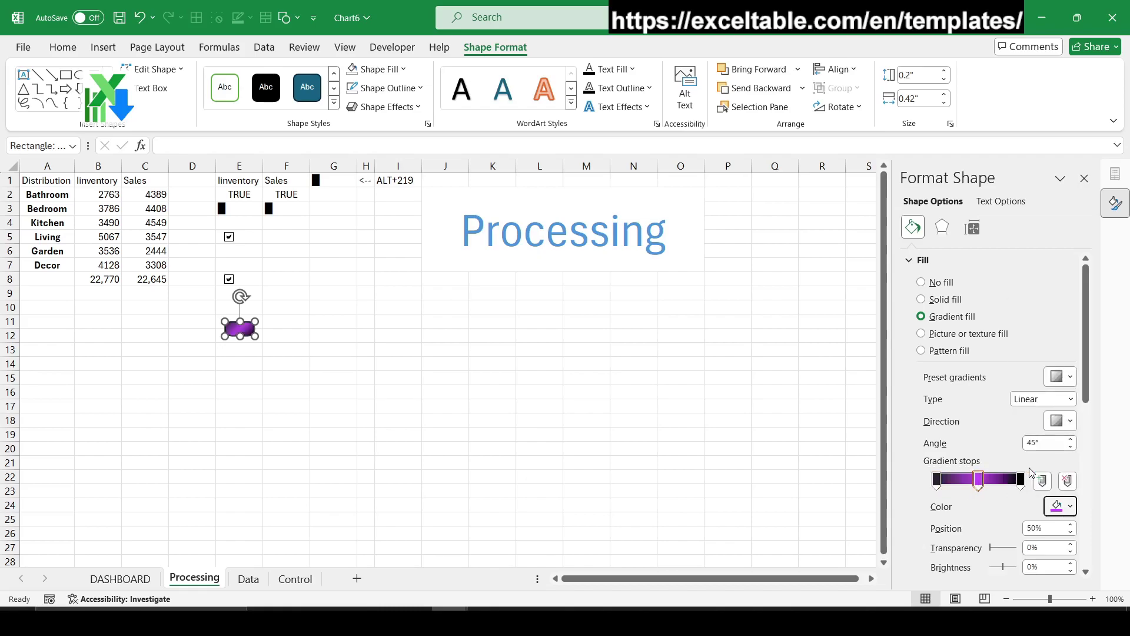
click(936, 478)
click(1060, 506)
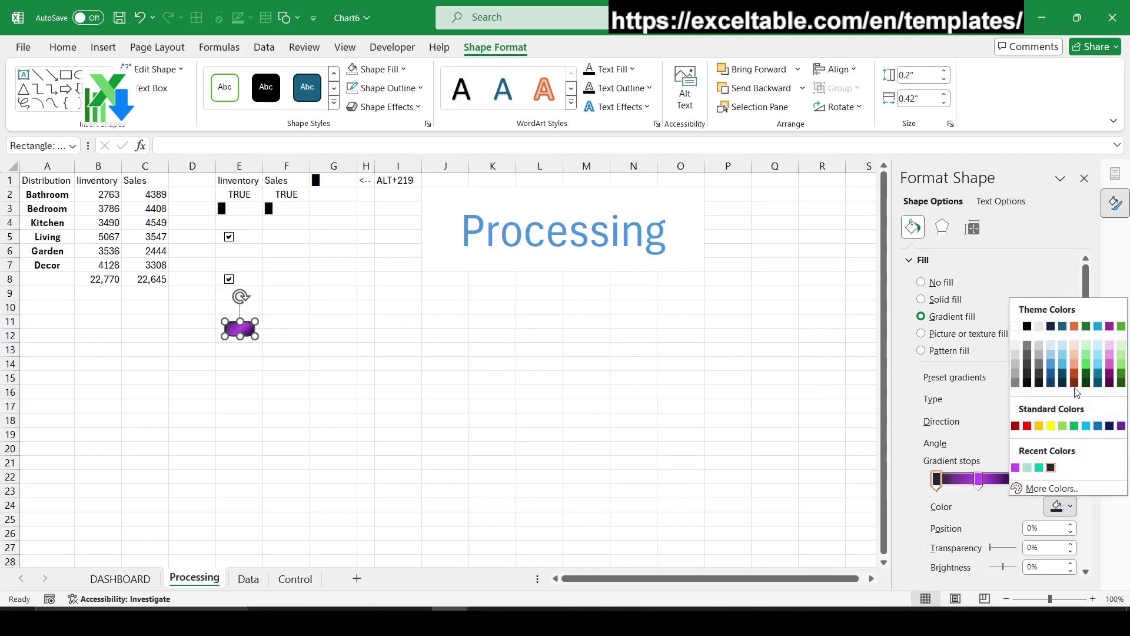
click(1110, 377)
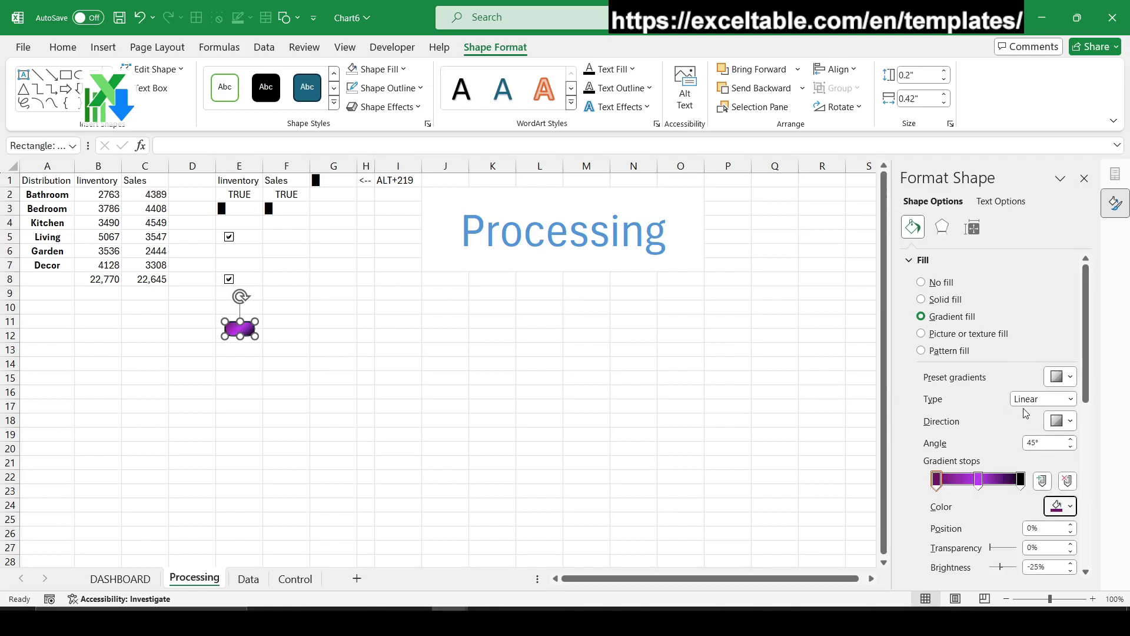
double_click(1045, 443)
text(90)
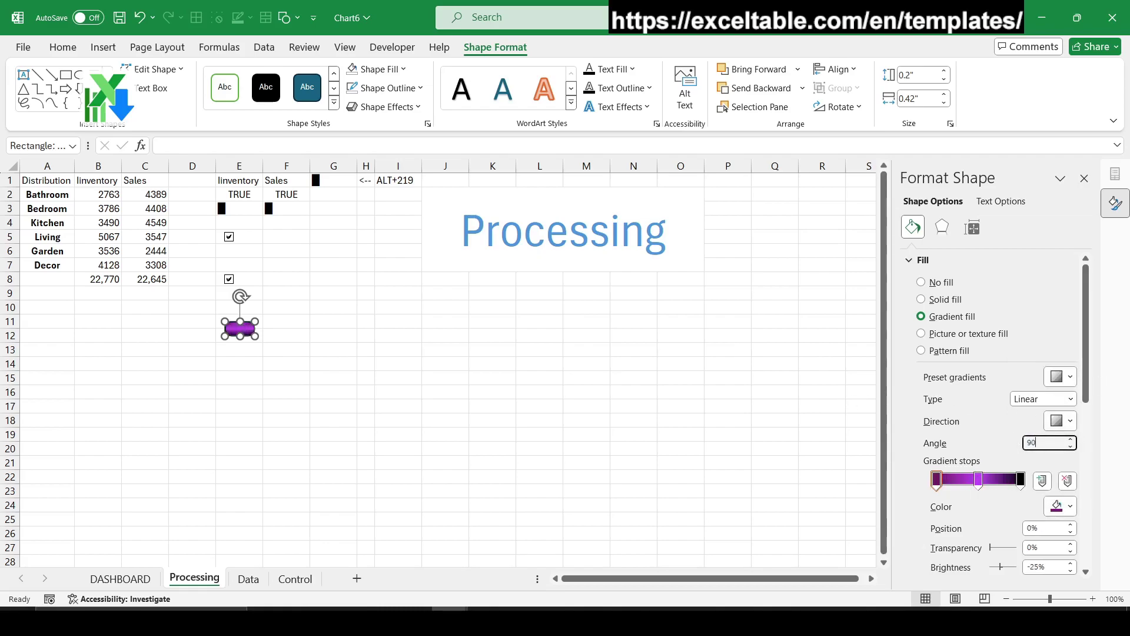
double_click(1045, 443)
text(0)
- Outline the bar in the recent purple colour at 1.25 pt
click(615, 395)
click(239, 328)
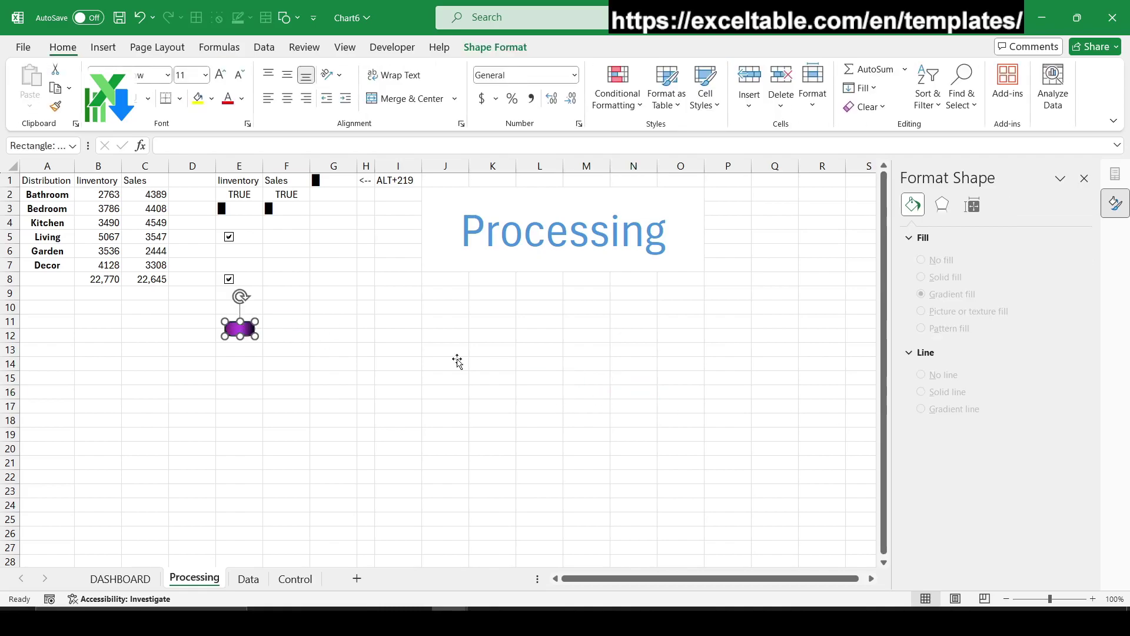
scroll(915, 445, down, 3)
scroll(915, 446, down, 3)
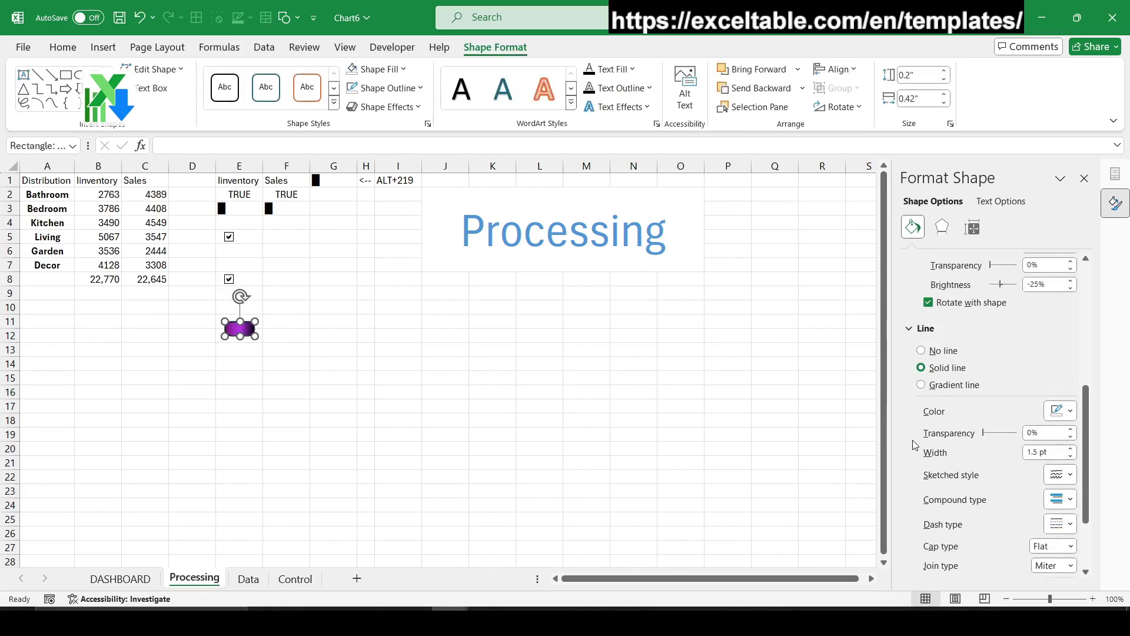
click(1064, 411)
click(1015, 372)
click(1071, 456)
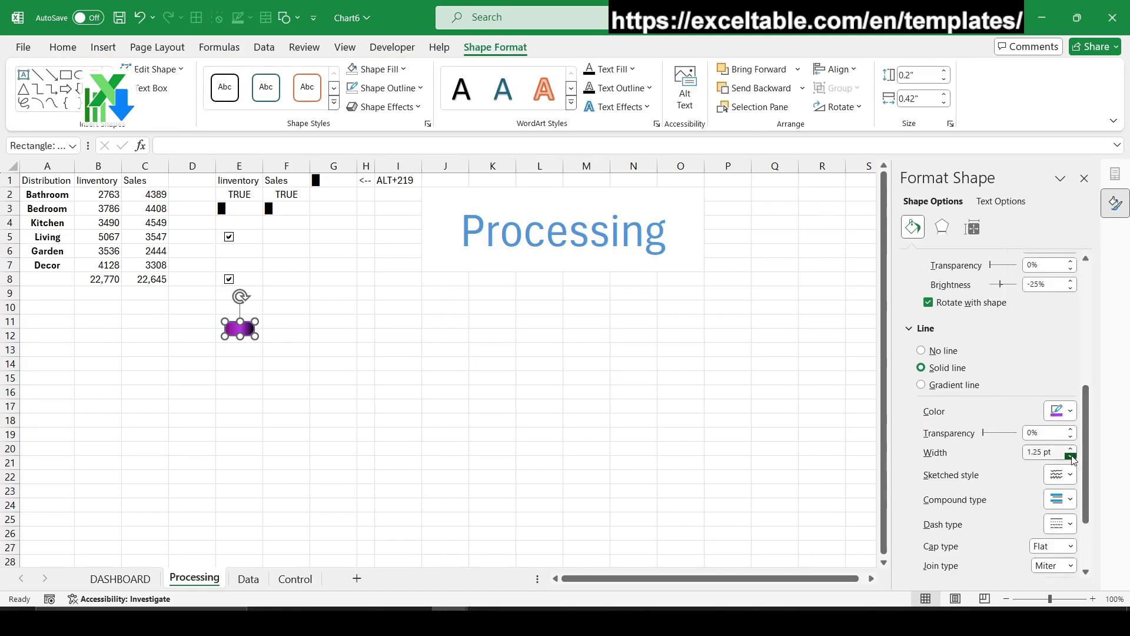
click(728, 406)
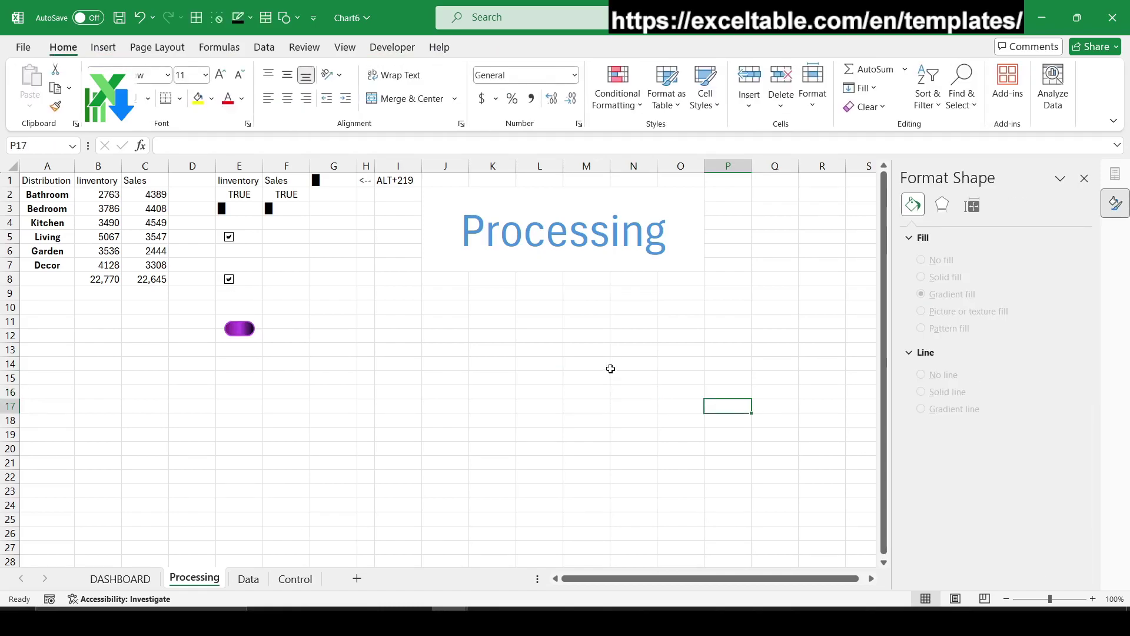
click(239, 330)
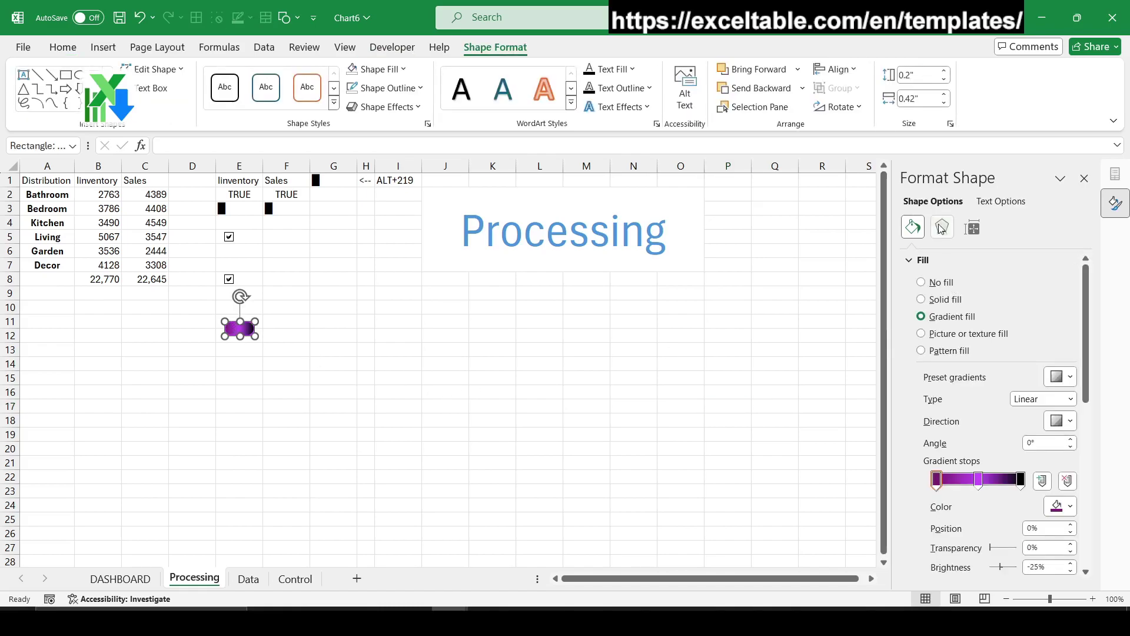
- Apply a top bevel to the pill sized 2 pt by 3.5 pt
click(942, 227)
click(941, 488)
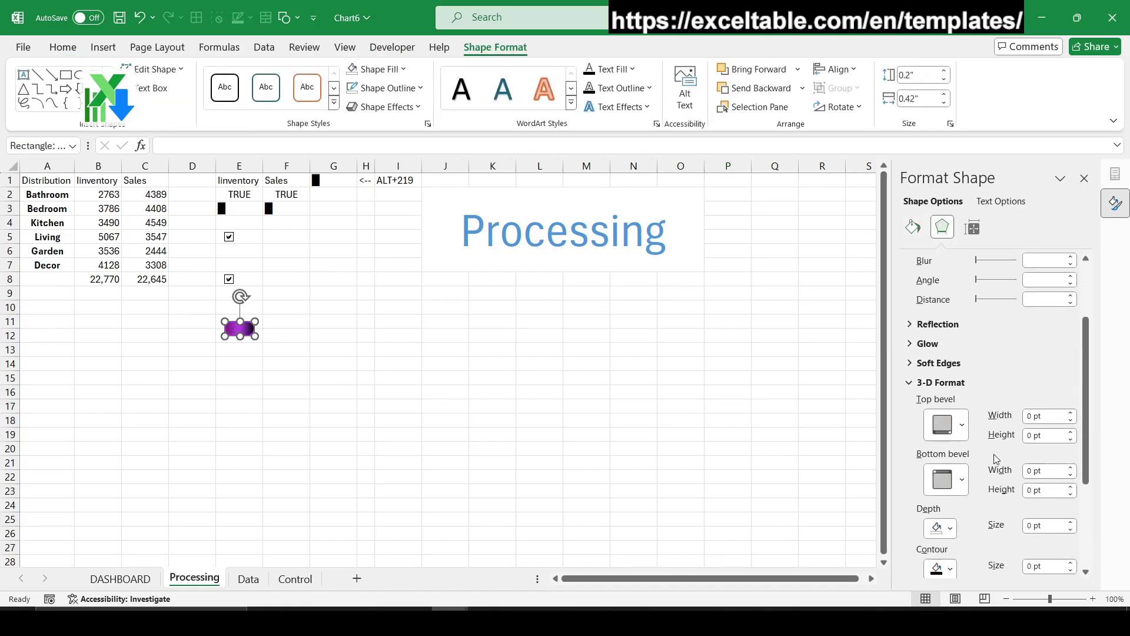
scroll(989, 396, up, 1)
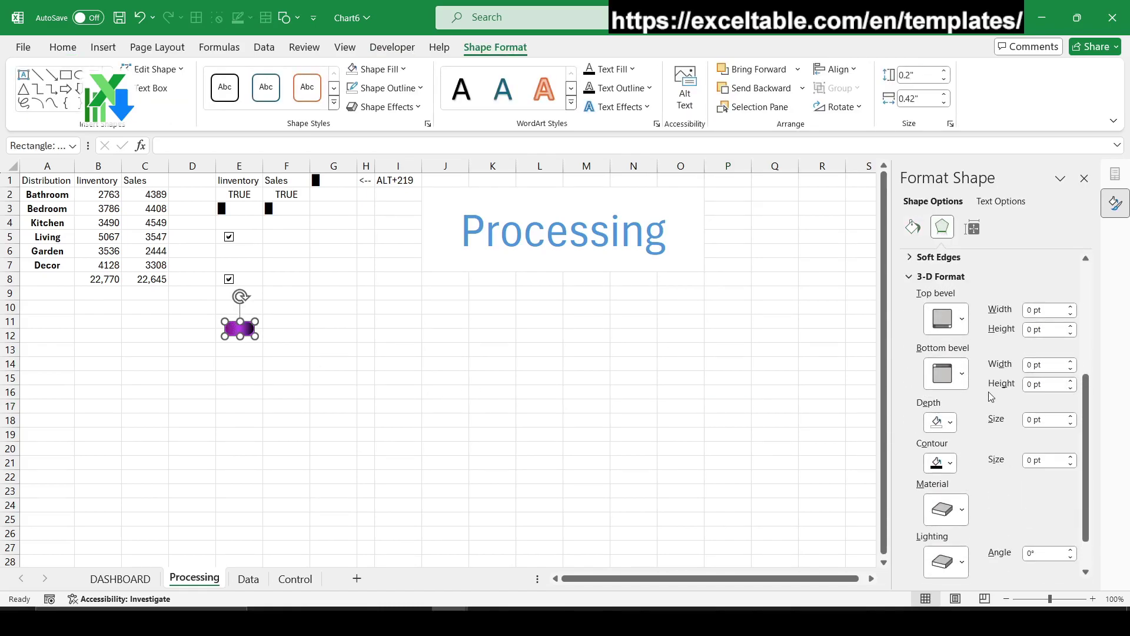
click(947, 318)
click(982, 489)
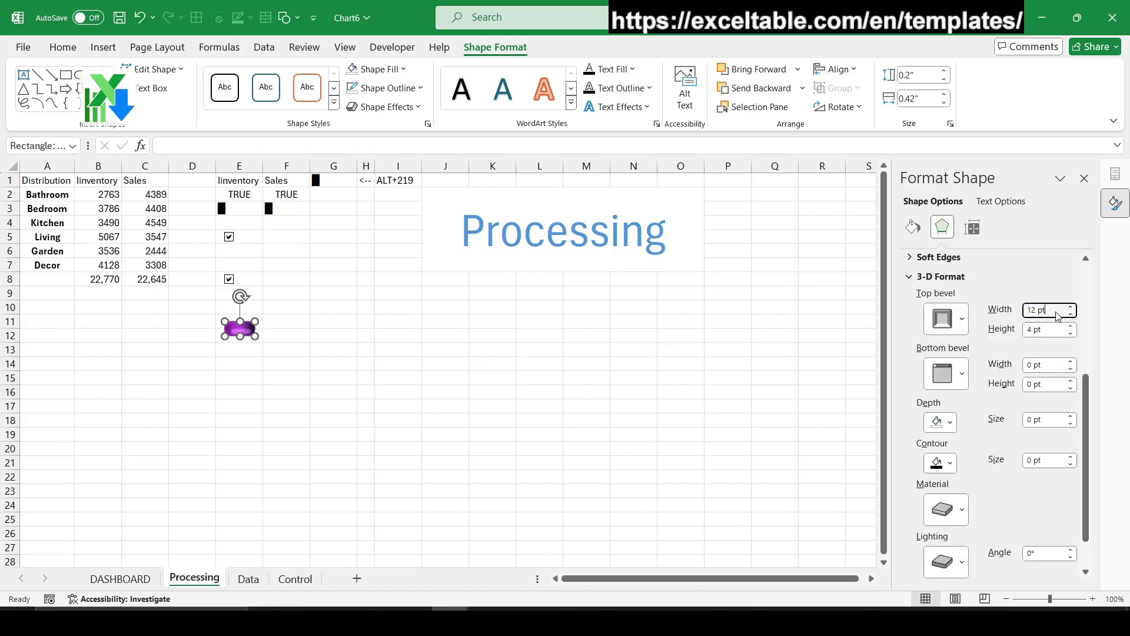
drag(1060, 311, 1003, 313)
text(2)
click(1070, 334)
- Set a 1 pt contour, a 145° lighting angle and a neutral lighting preset on the pill
scroll(1041, 500, down, 1)
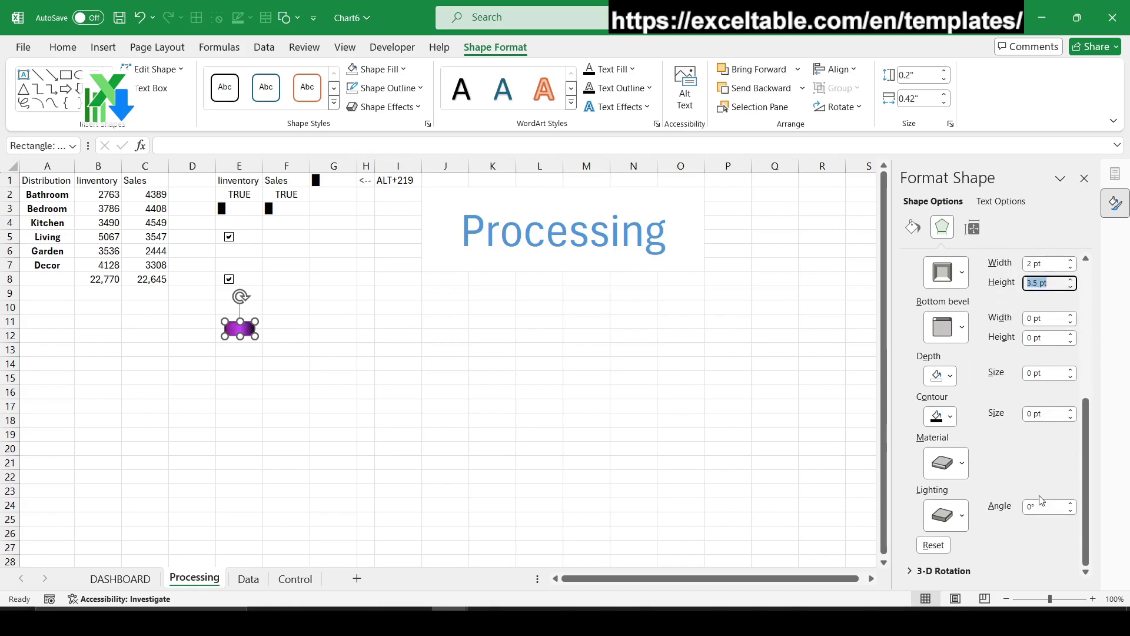
double_click(1041, 506)
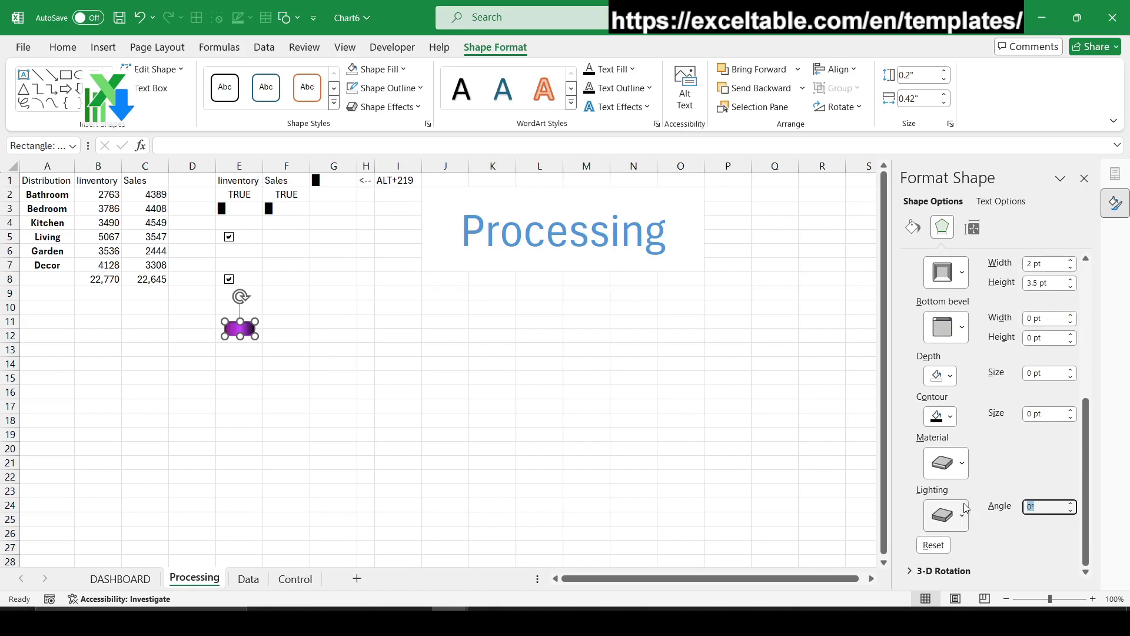
text(145)
click(1071, 412)
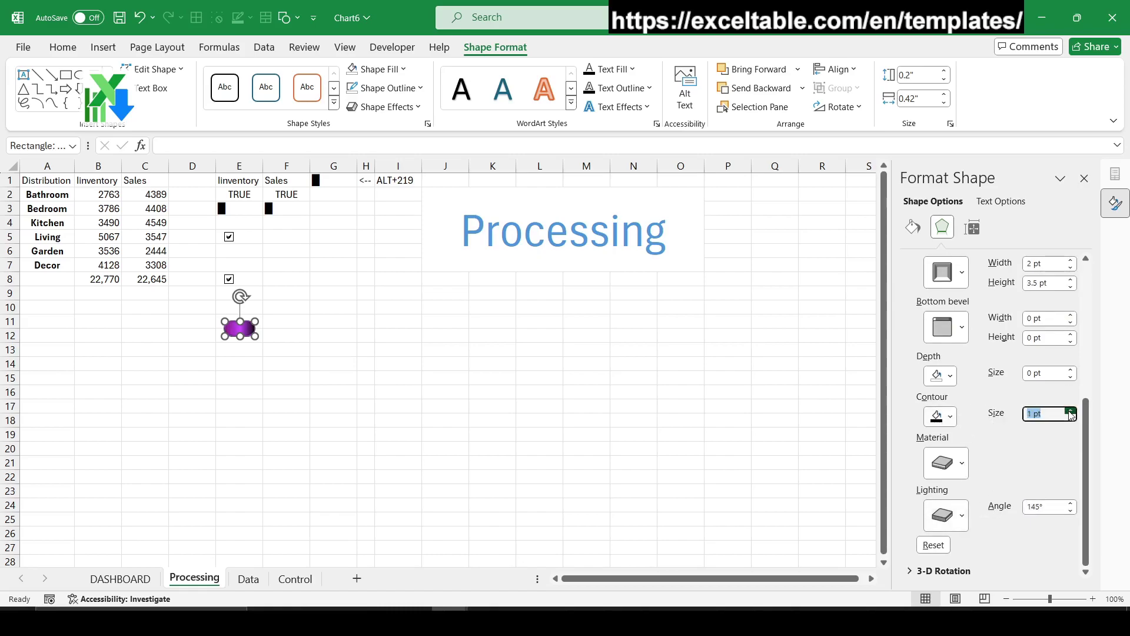
click(952, 515)
click(986, 219)
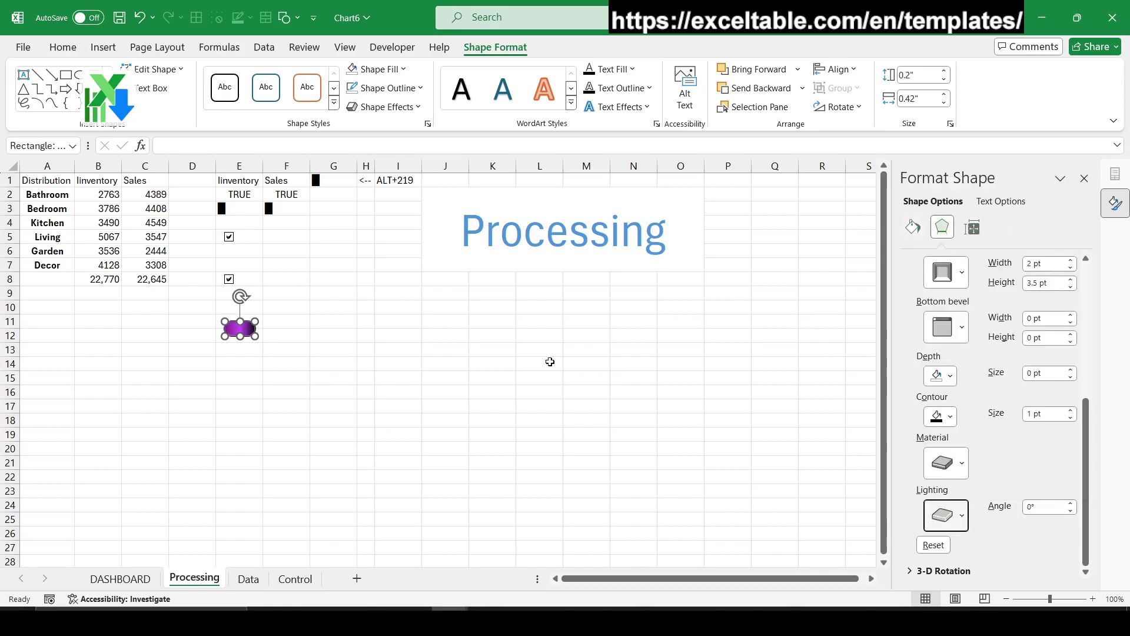
click(398, 365)
click(229, 331)
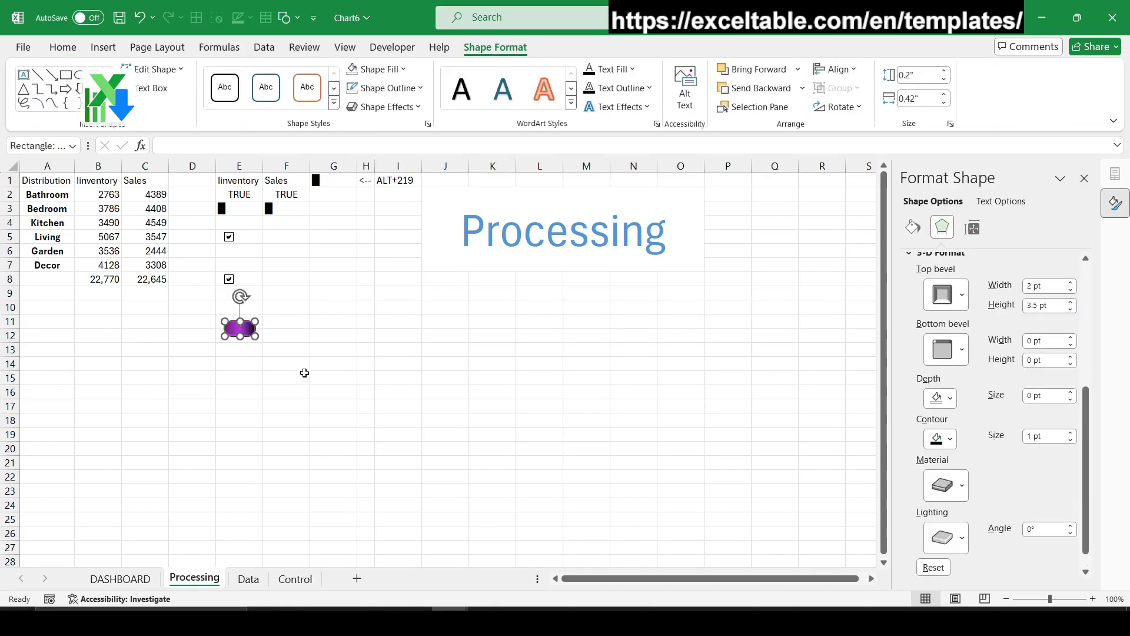
click(305, 370)
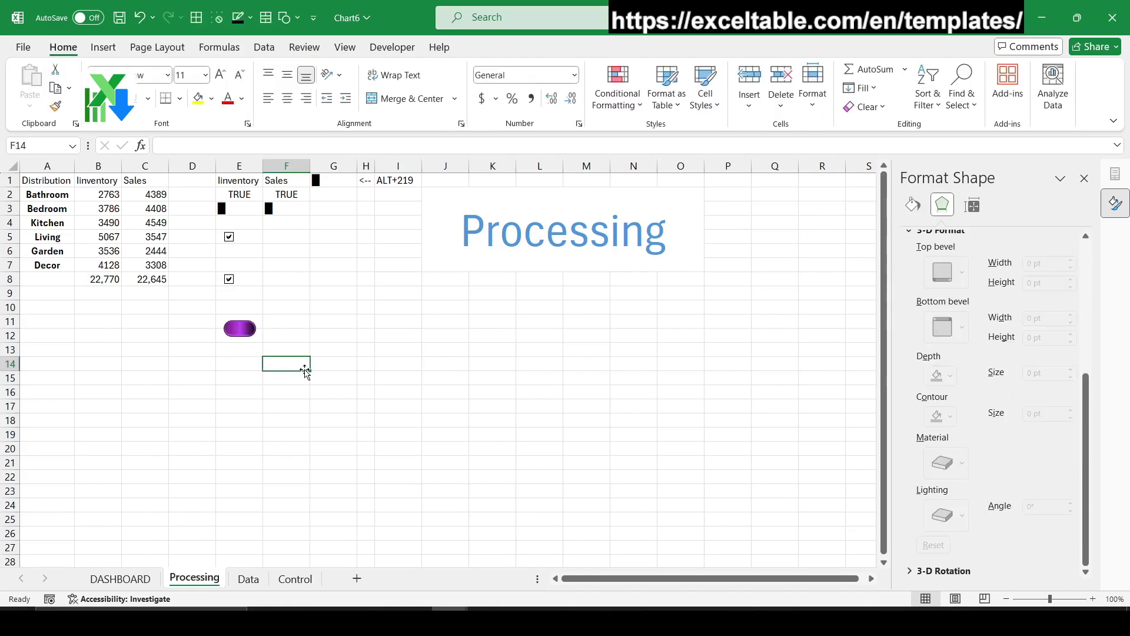
- Draw an oval beside the pill and size it 0.27" by 0.27"
click(102, 48)
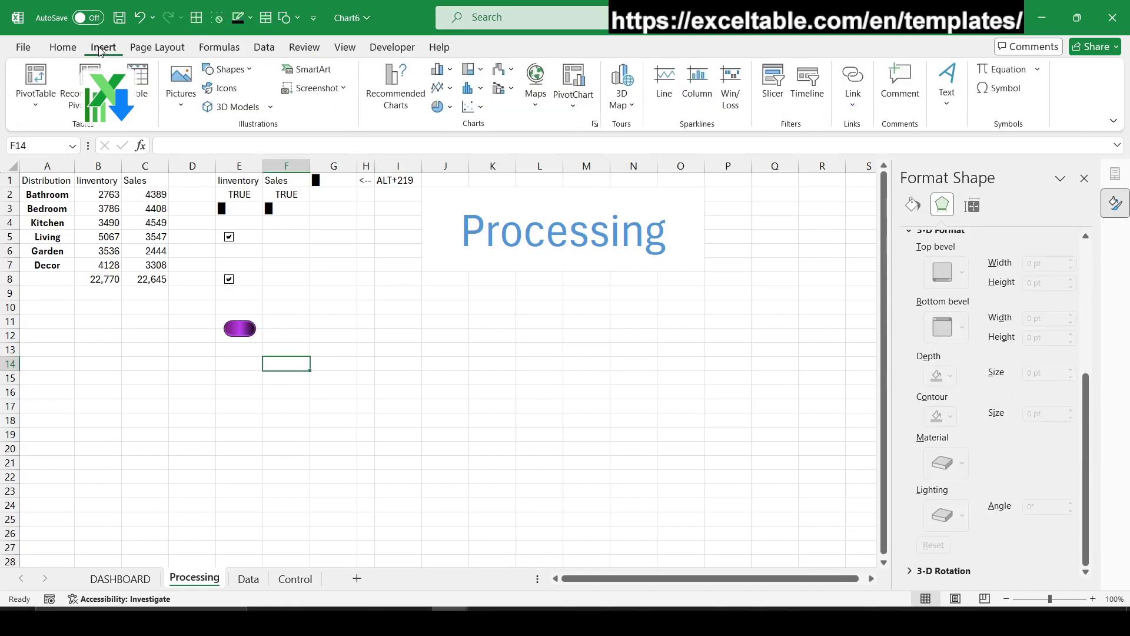
click(229, 70)
click(264, 108)
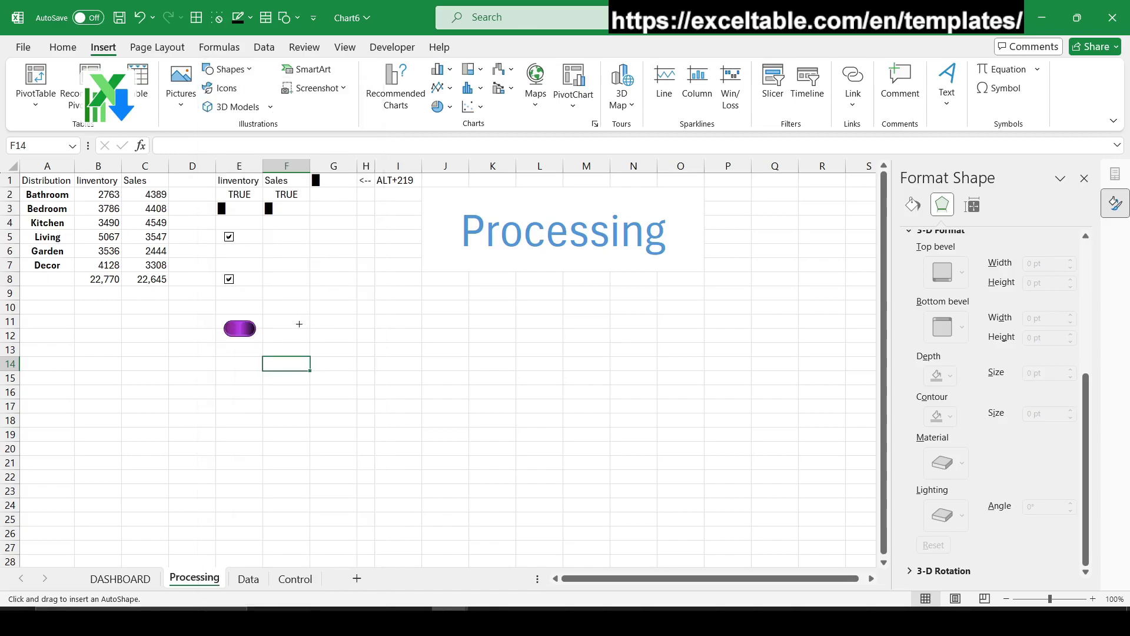
drag(298, 315, 334, 347)
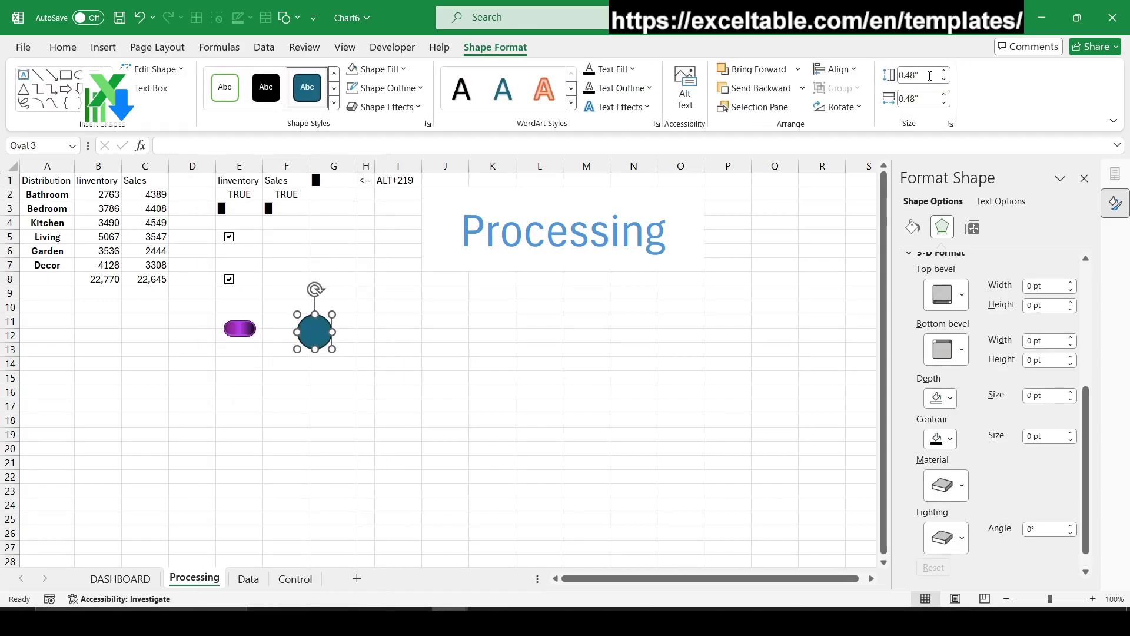
triple_click(931, 75)
text(0.27)
key(Tab)
text(0.2)
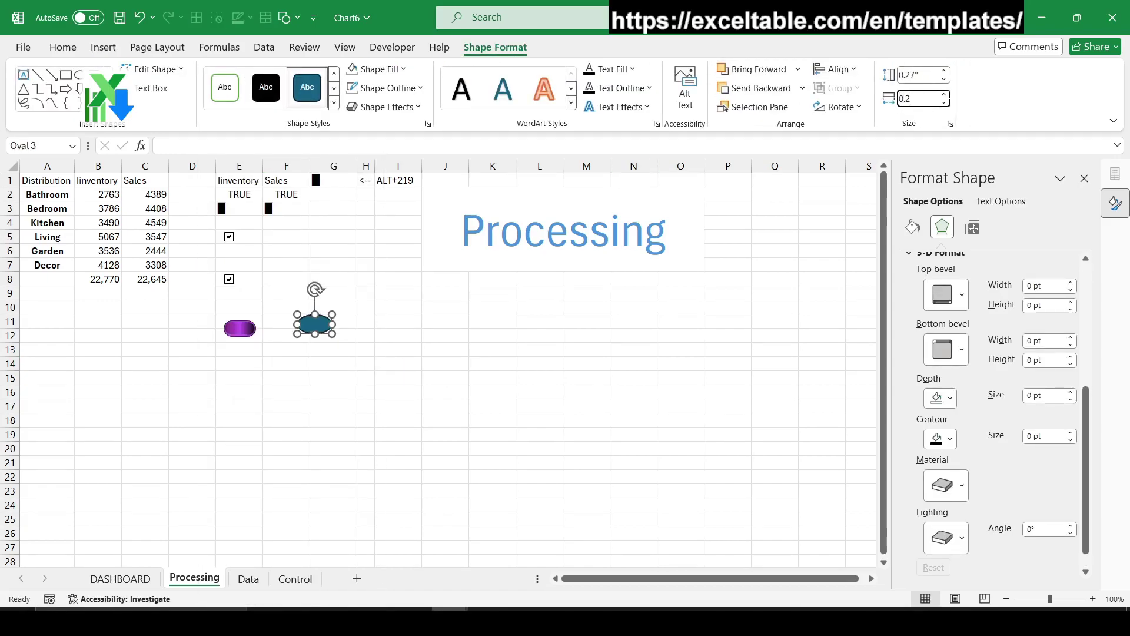
text(7)
key(Return)
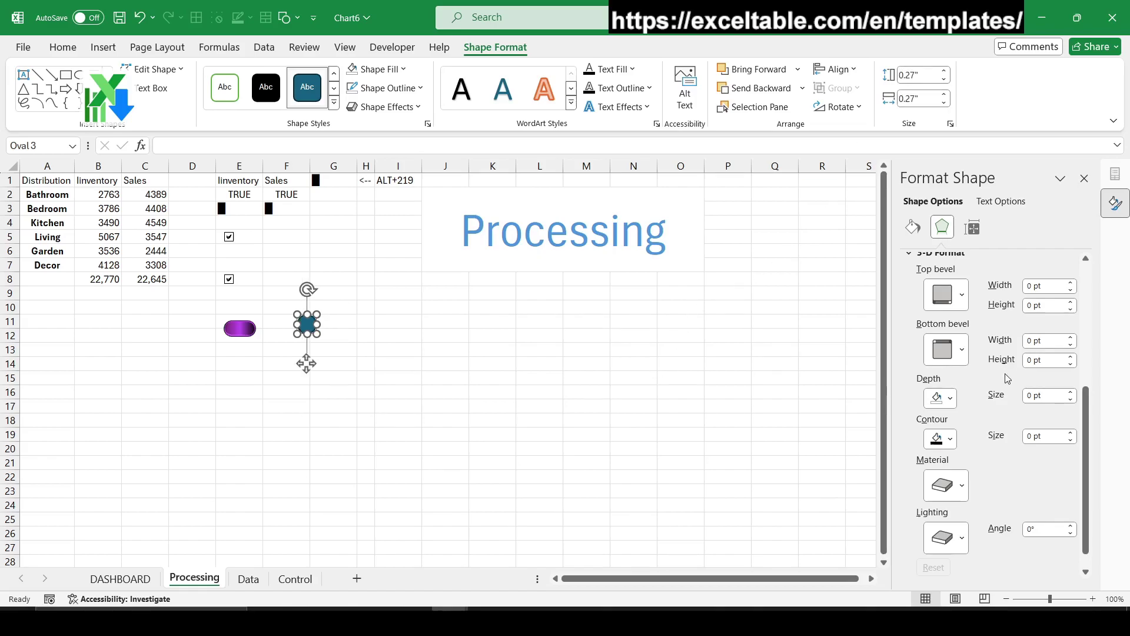
- Give the circle a purple outline and the recent purple fill
click(913, 227)
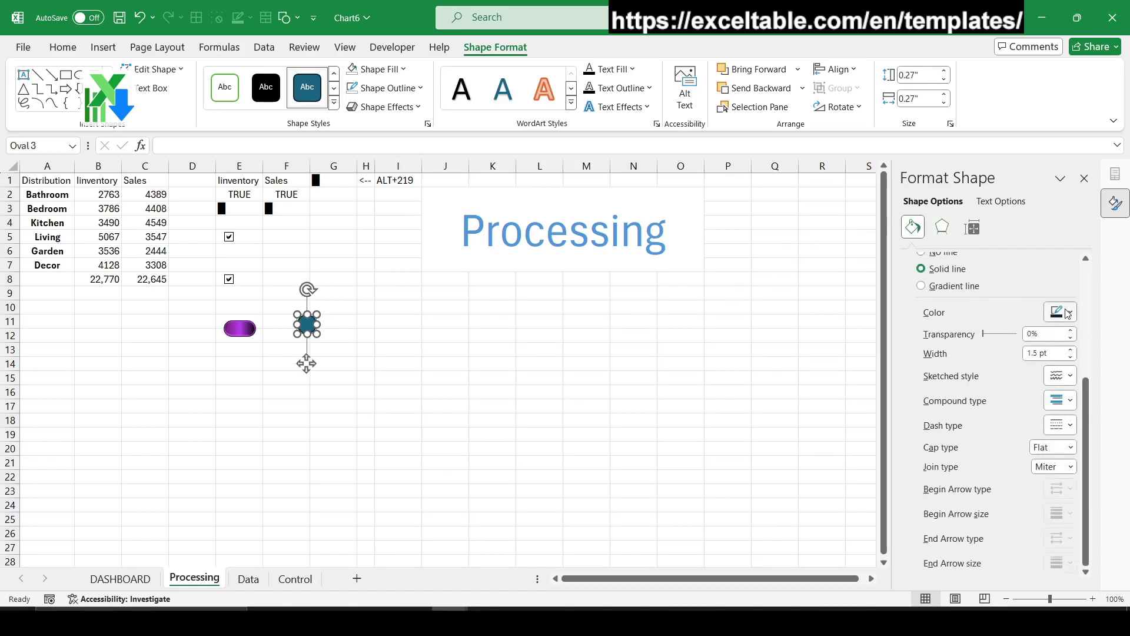
click(1054, 309)
click(1013, 494)
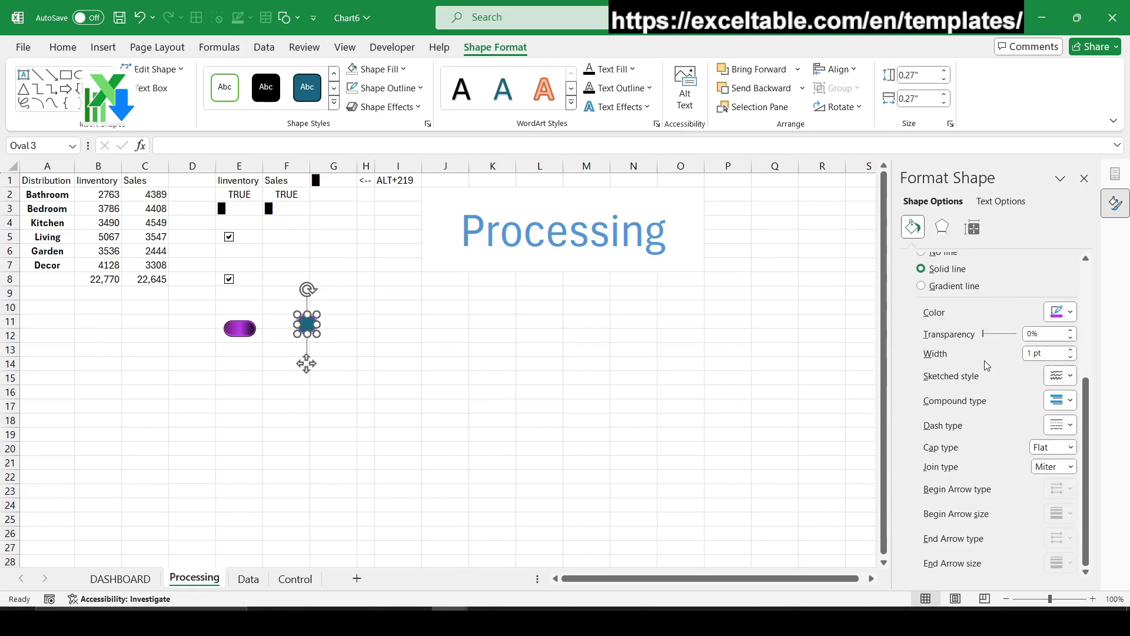
scroll(989, 365, up, 5)
click(1063, 376)
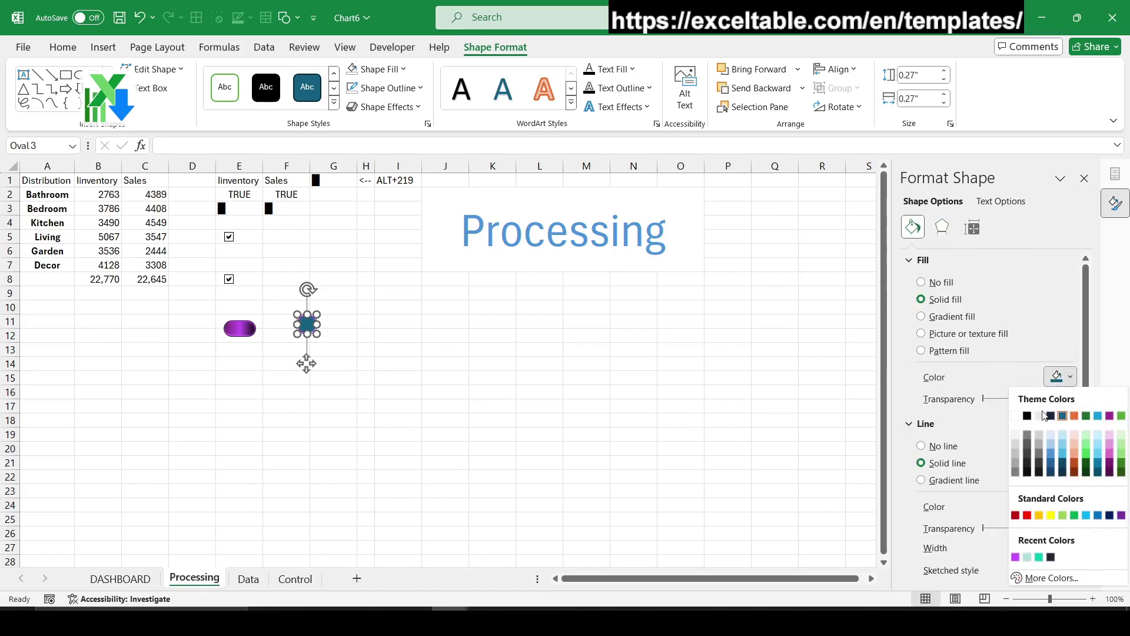
click(1016, 557)
- Apply a top bevel preset to the circle
click(942, 227)
scroll(981, 434, down, 3)
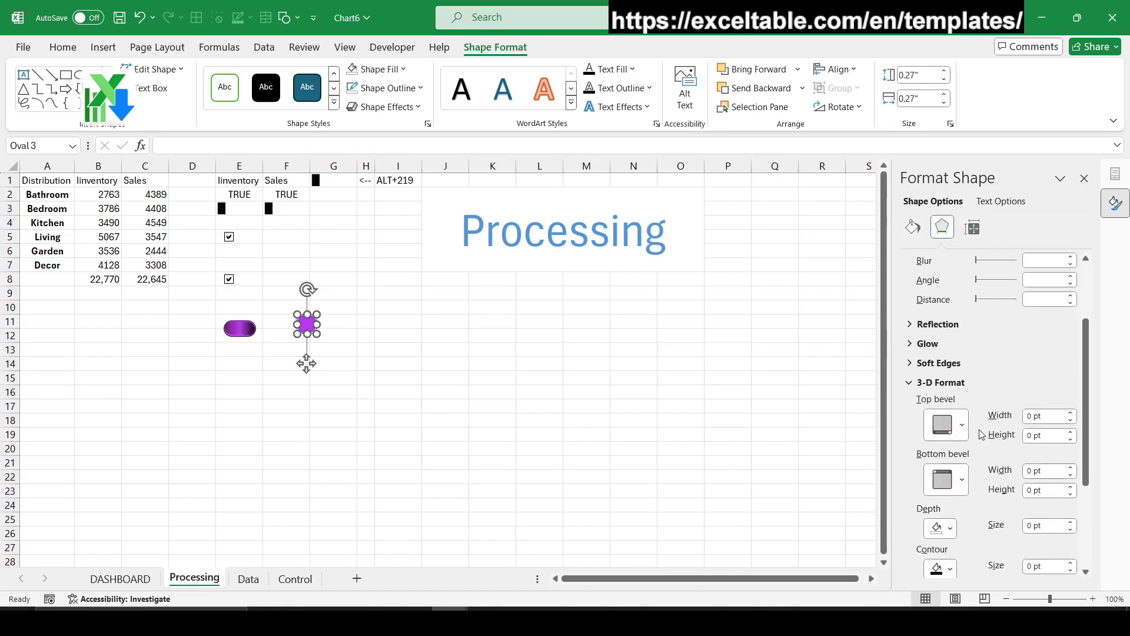
scroll(982, 434, down, 2)
scroll(982, 434, down, 2)
click(963, 318)
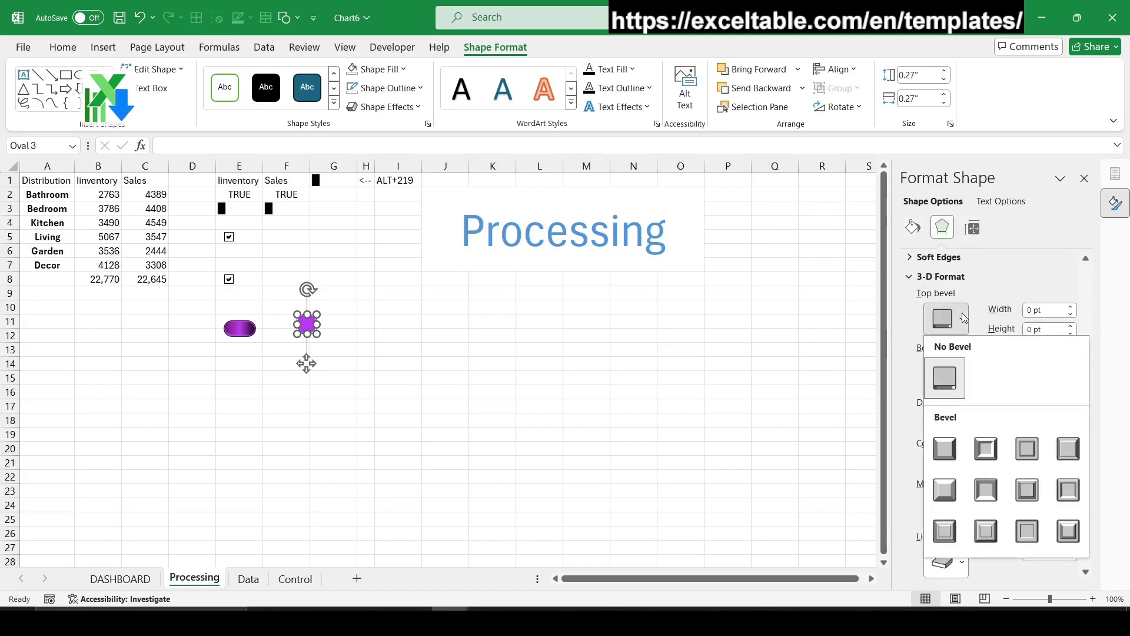
click(989, 491)
- Move the circle onto the pill's right end to form the toggle switch
click(519, 379)
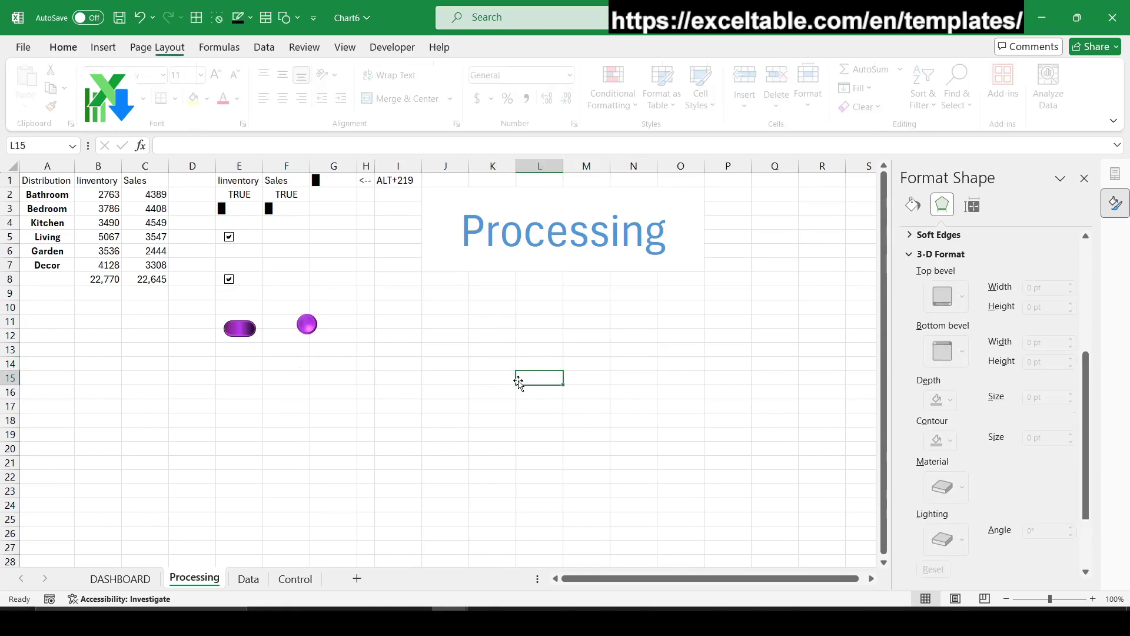
drag(307, 325, 250, 331)
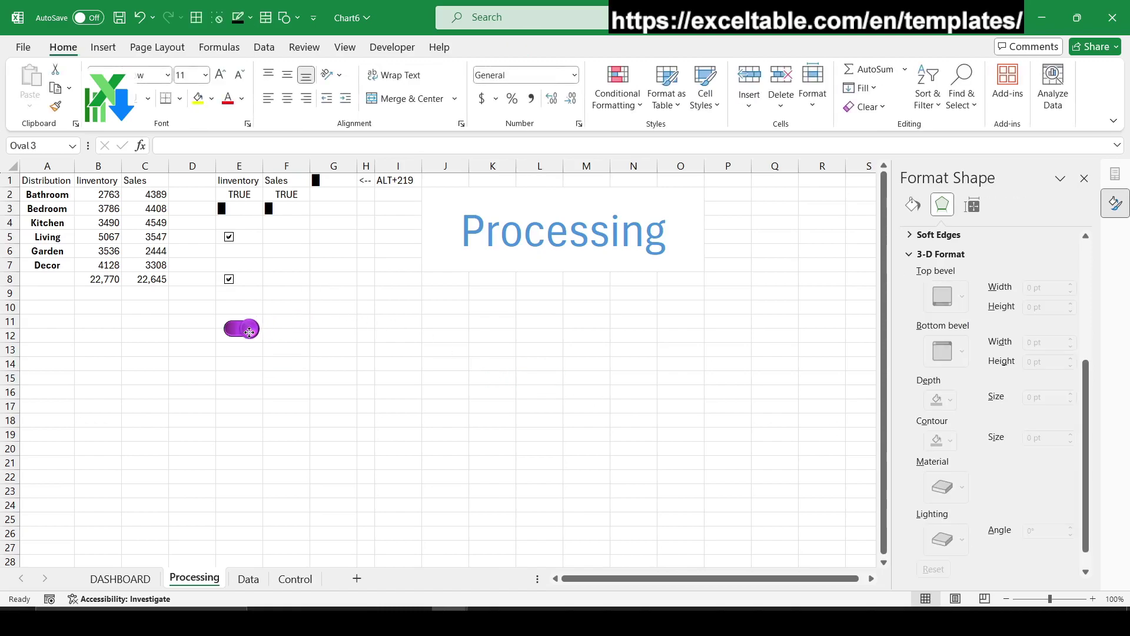
click(391, 354)
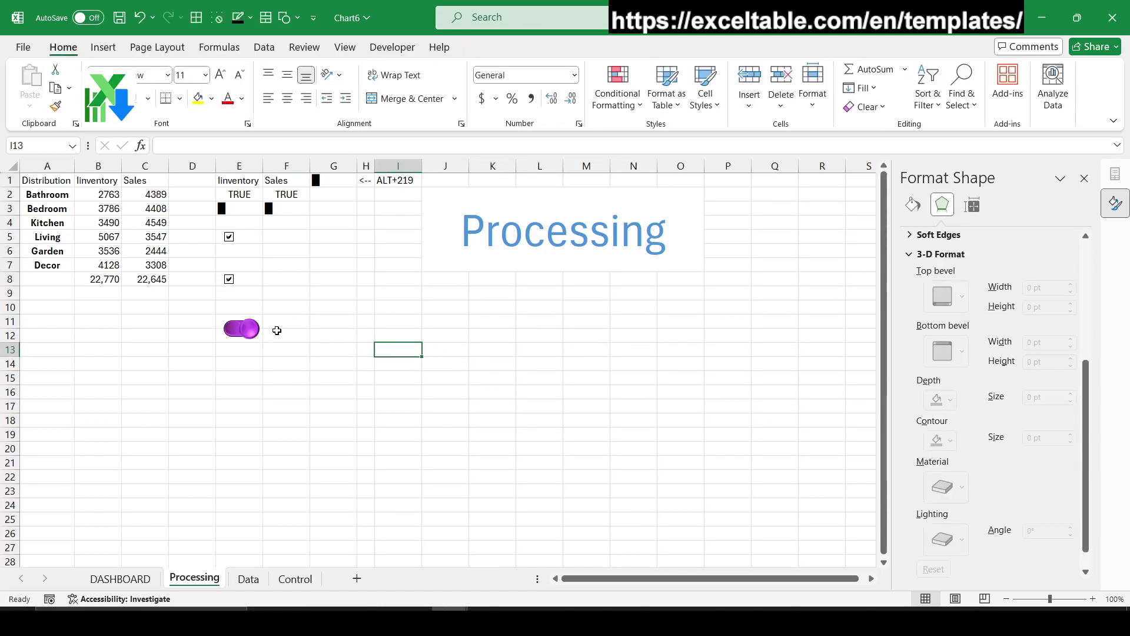
click(257, 333)
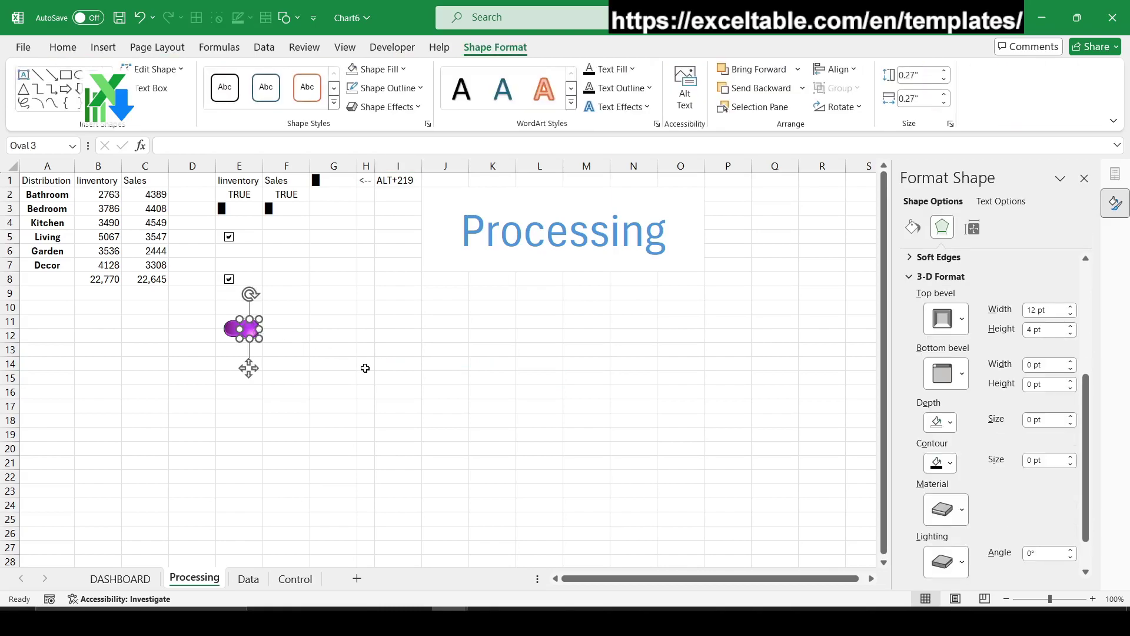
click(365, 366)
click(258, 336)
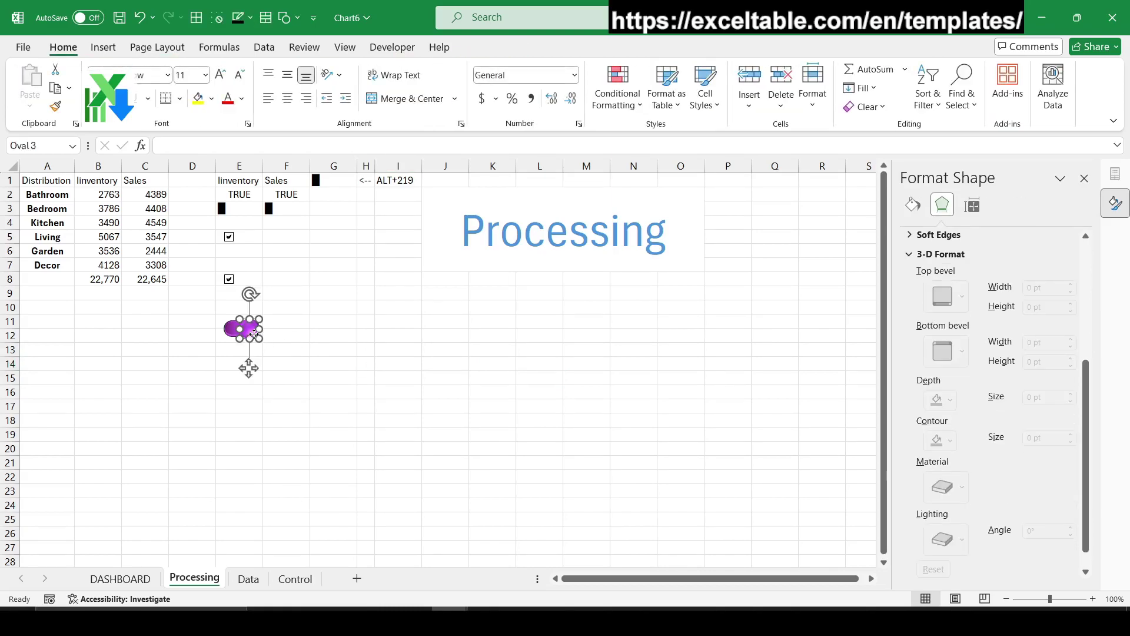
click(443, 348)
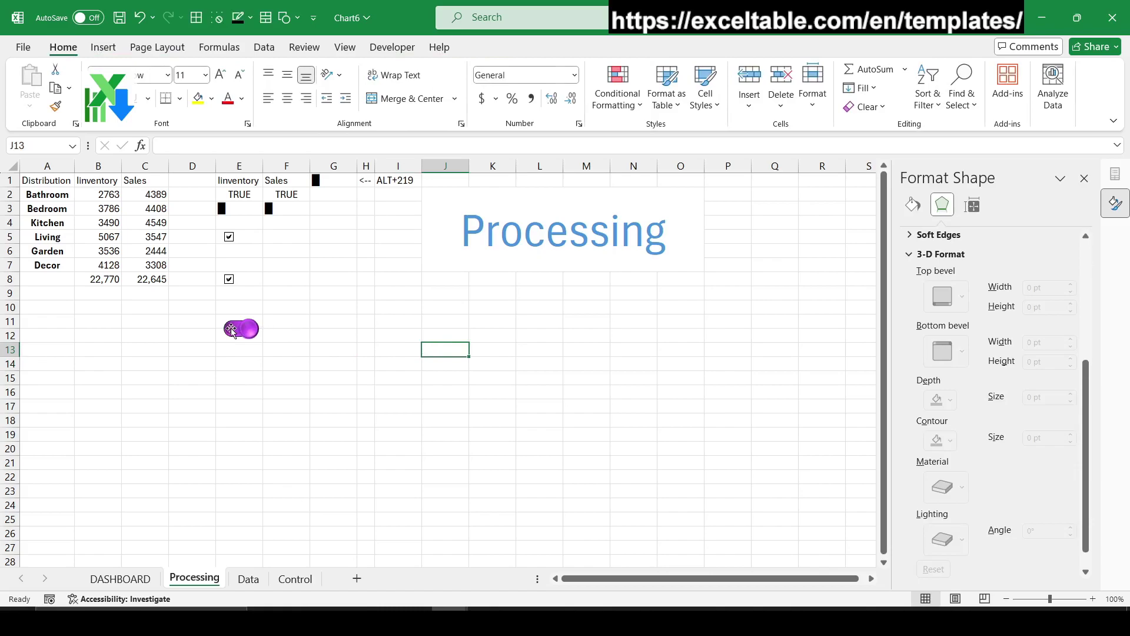
click(258, 333)
- Duplicate the purple toggle and recolour its gradient stops teal and dark teal
key(ctrl+c)
key(ctrl+v)
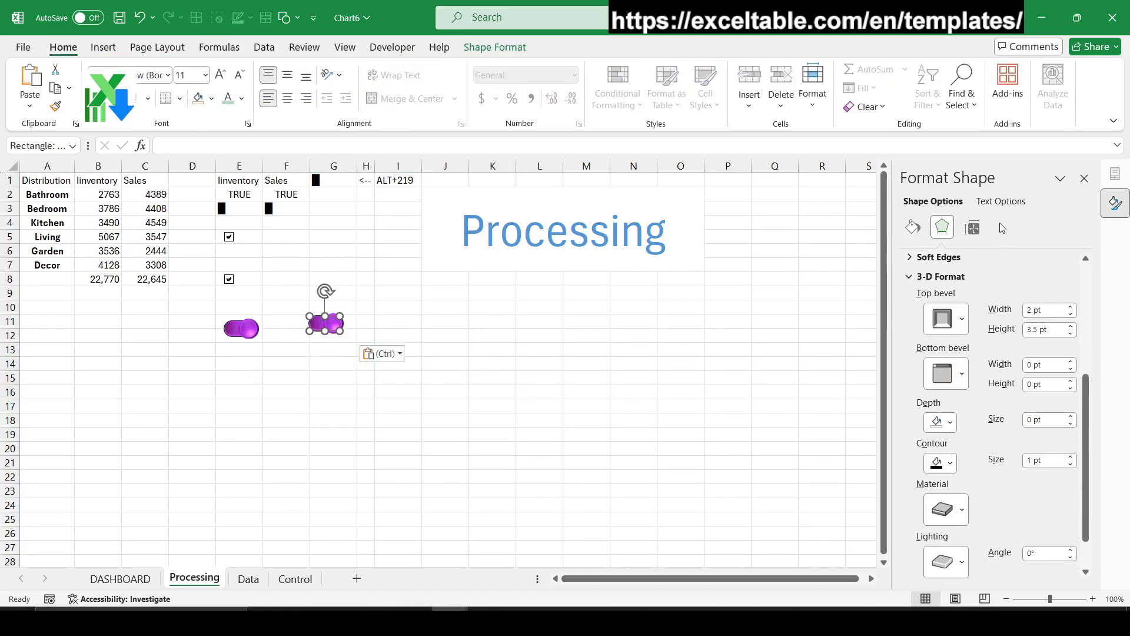
click(913, 227)
click(979, 268)
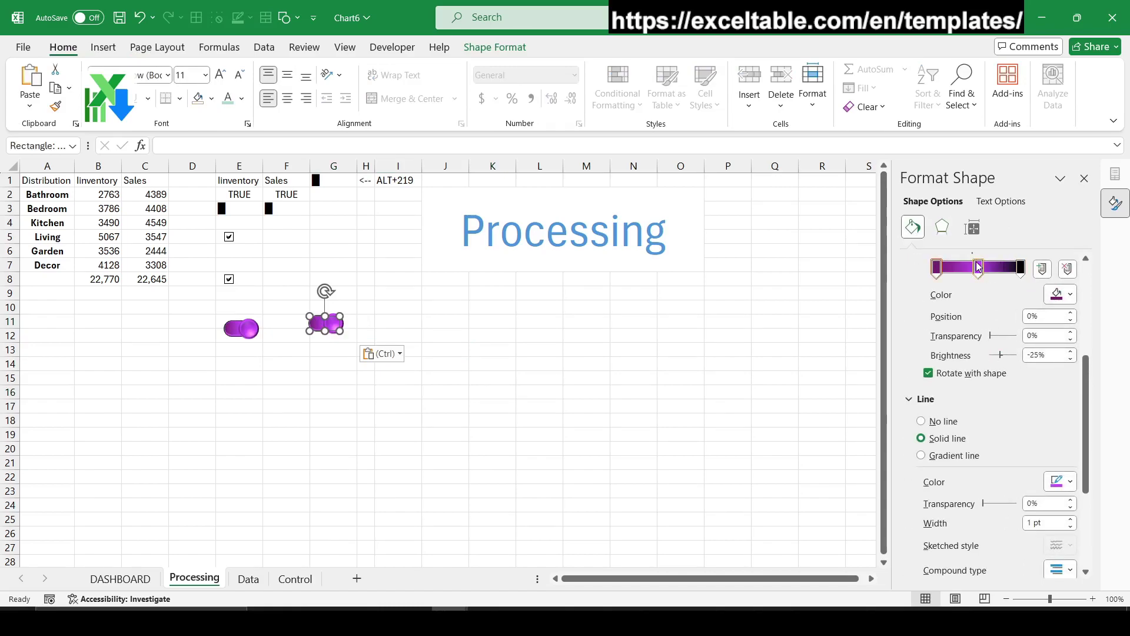
click(1061, 294)
click(1039, 476)
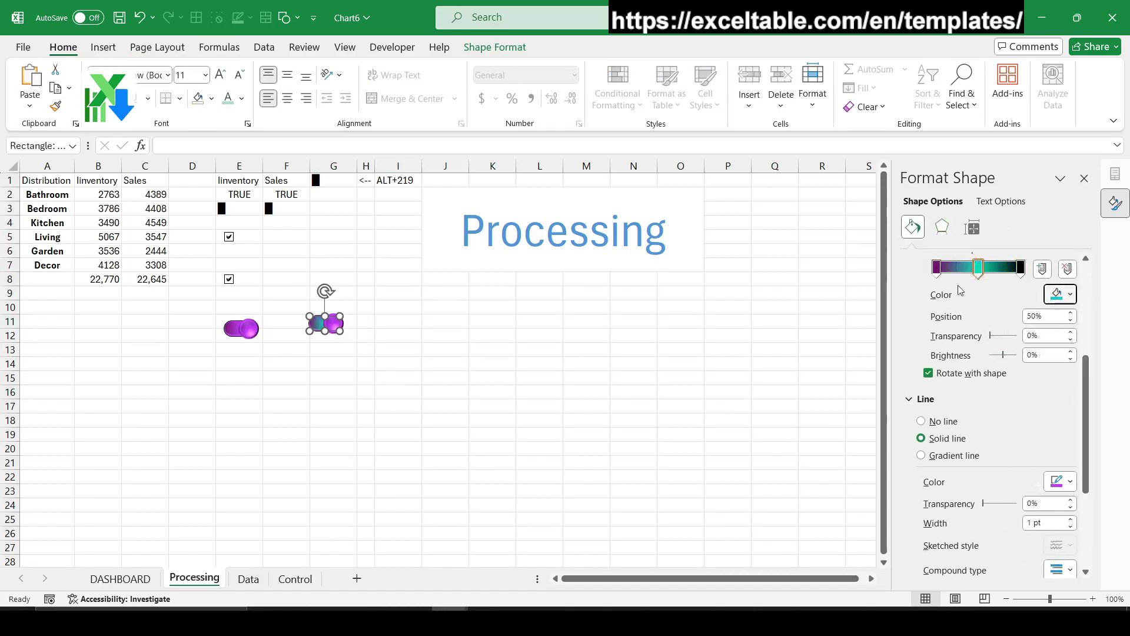
click(937, 268)
click(1071, 296)
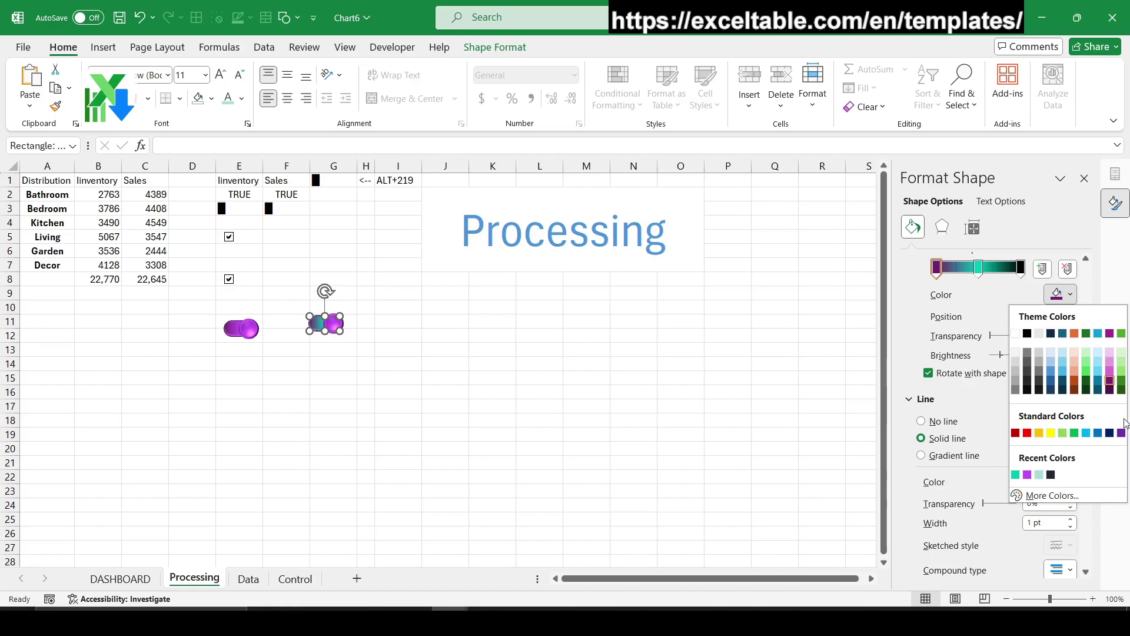
click(1098, 382)
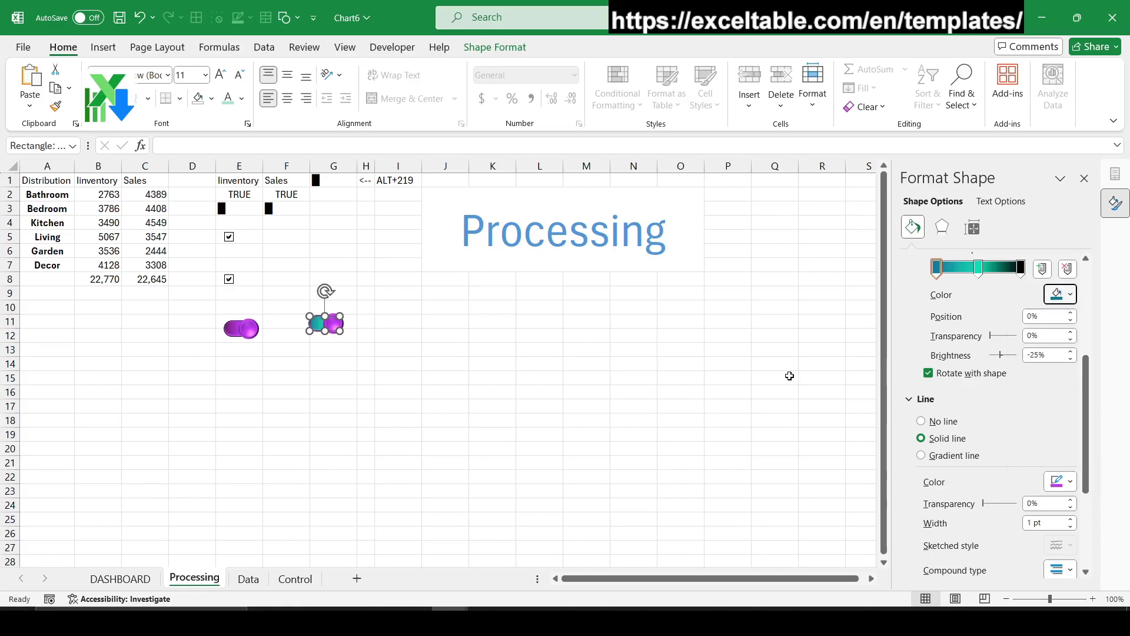
- Give the duplicate toggle's circle a teal fill and teal outline
click(492, 391)
click(333, 324)
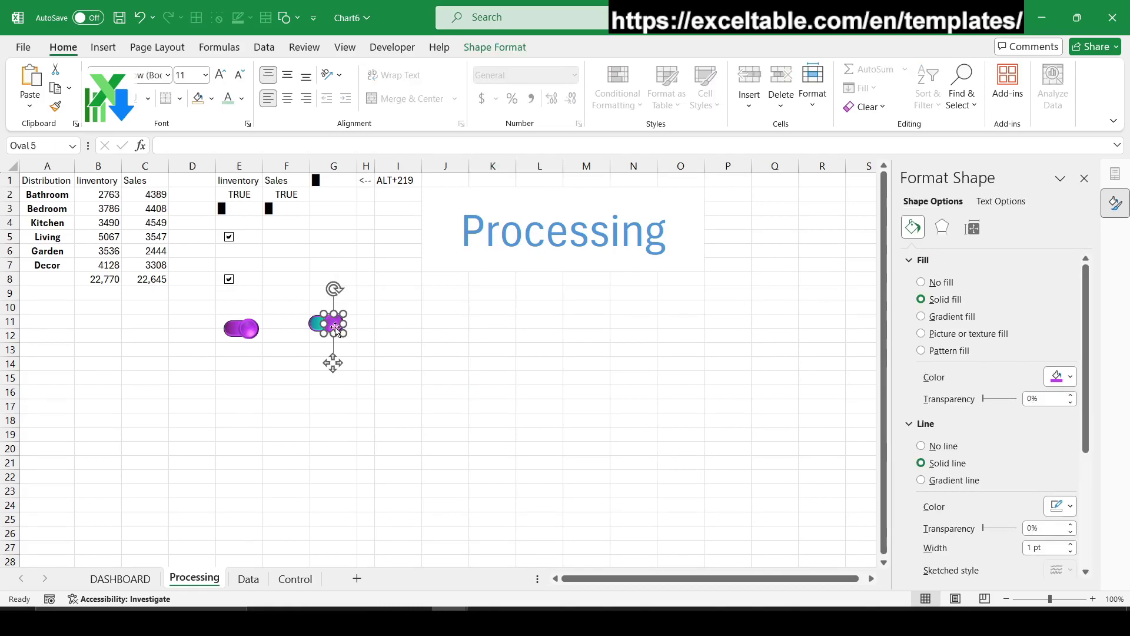
click(1070, 377)
click(1009, 548)
scroll(995, 365, down, 2)
click(1070, 436)
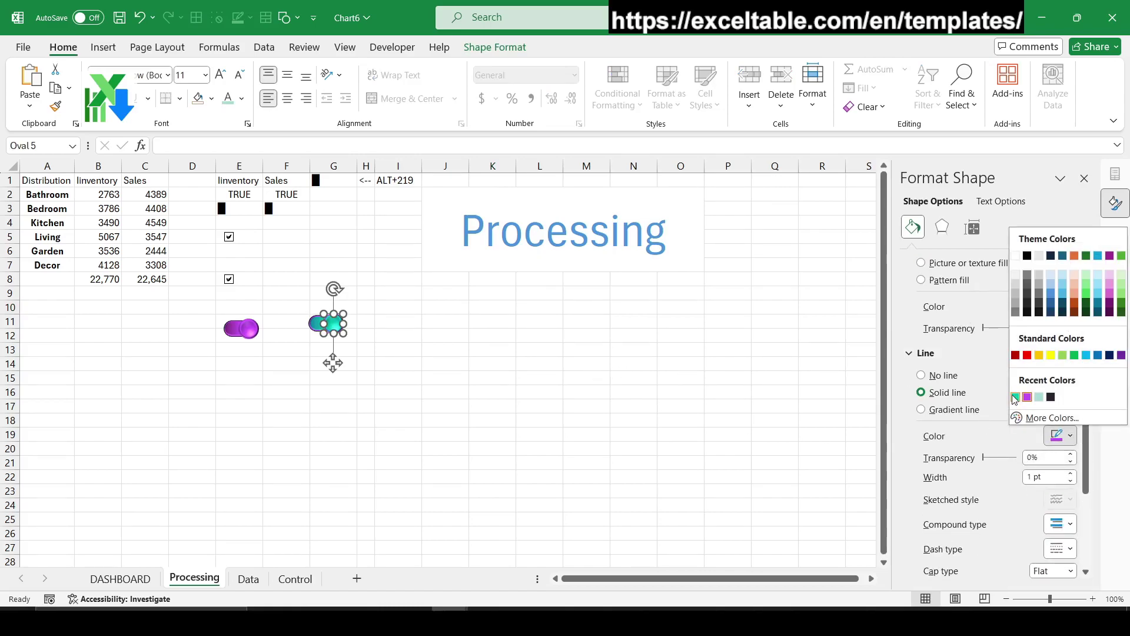
click(1014, 400)
- Set the duplicate pill's outline to the matching recent teal colour
click(493, 334)
click(325, 323)
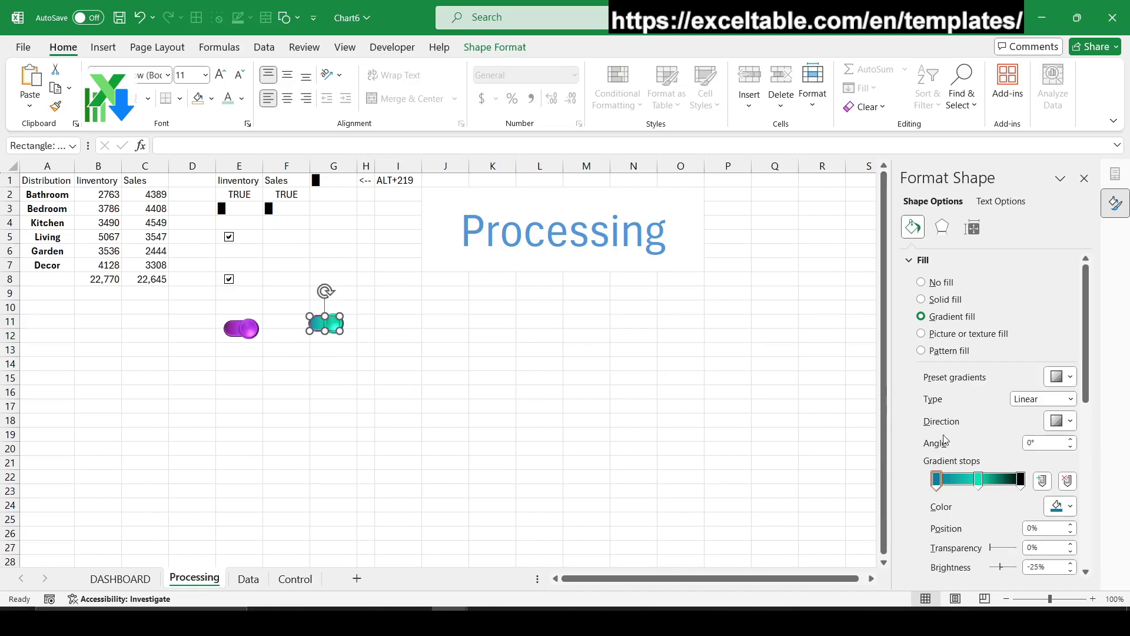
scroll(987, 447, down, 2)
scroll(987, 448, down, 2)
scroll(1000, 457, down, 3)
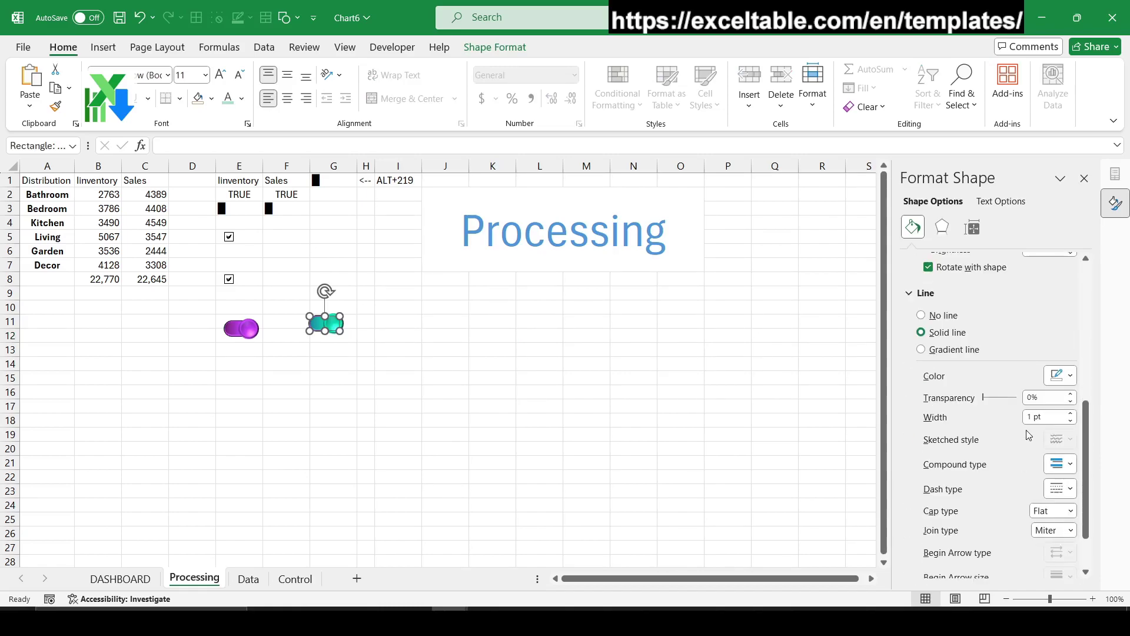
click(1066, 376)
click(1021, 557)
click(612, 446)
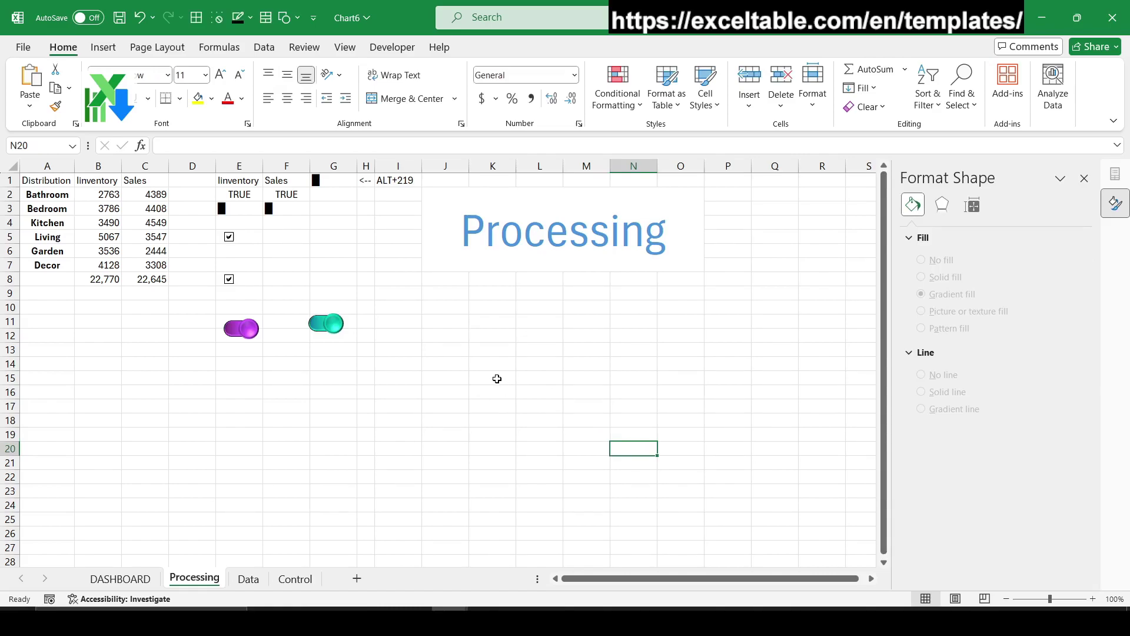
- Paste another copy of the toggle below the teal one
click(316, 342)
key(ctrl+v)
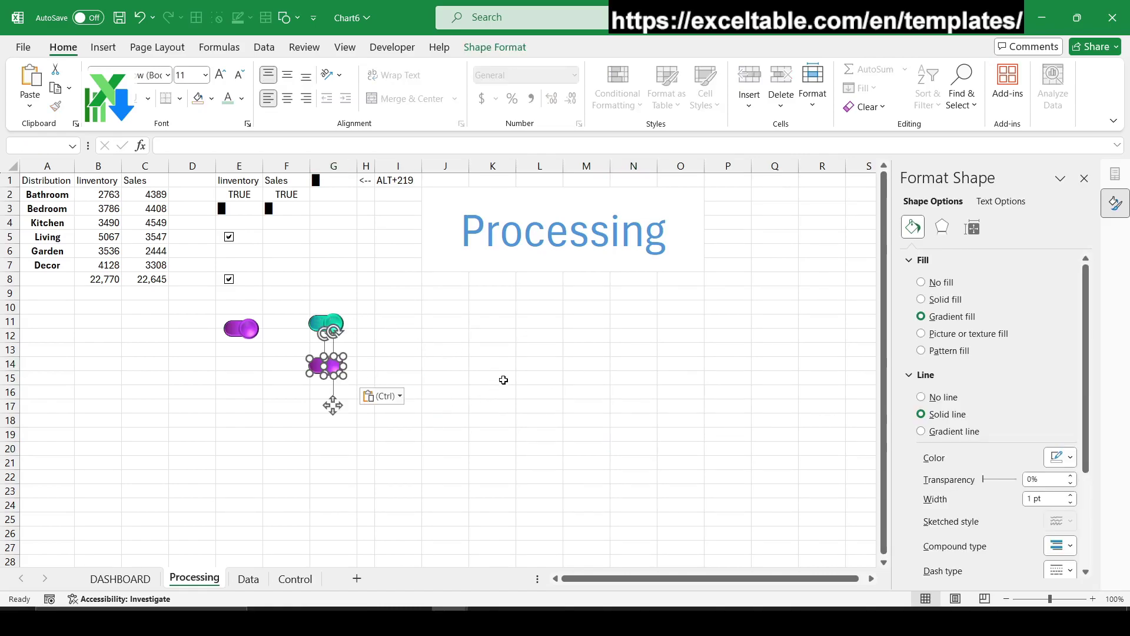
click(556, 380)
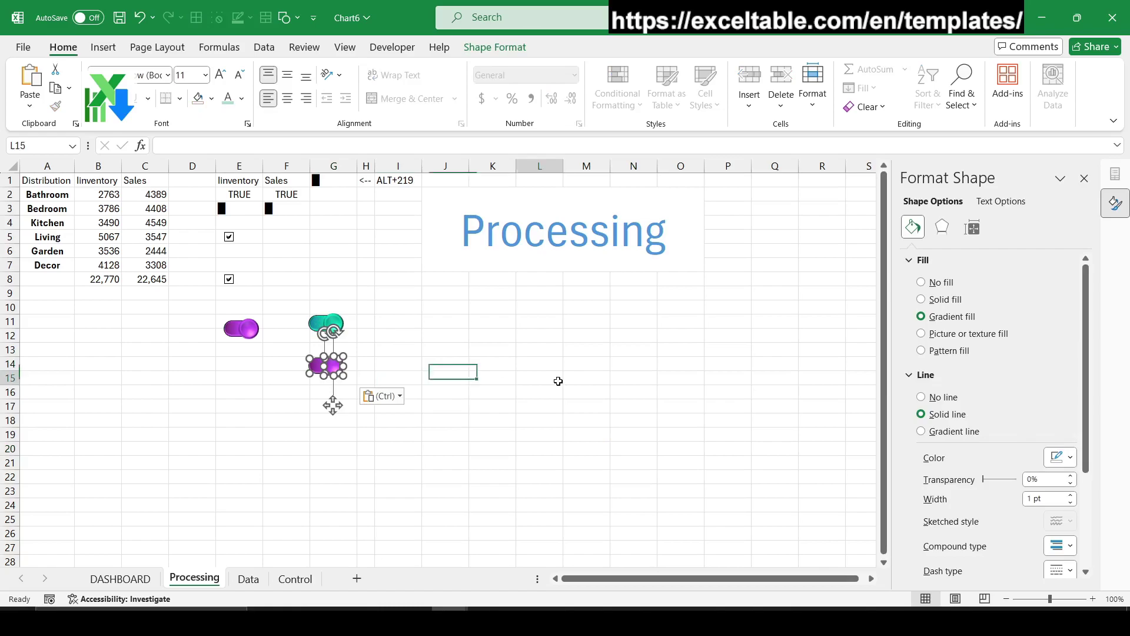
click(327, 365)
- Recolour the new toggle's gradient stops to grey and dark grey
scroll(1006, 420, down, 2)
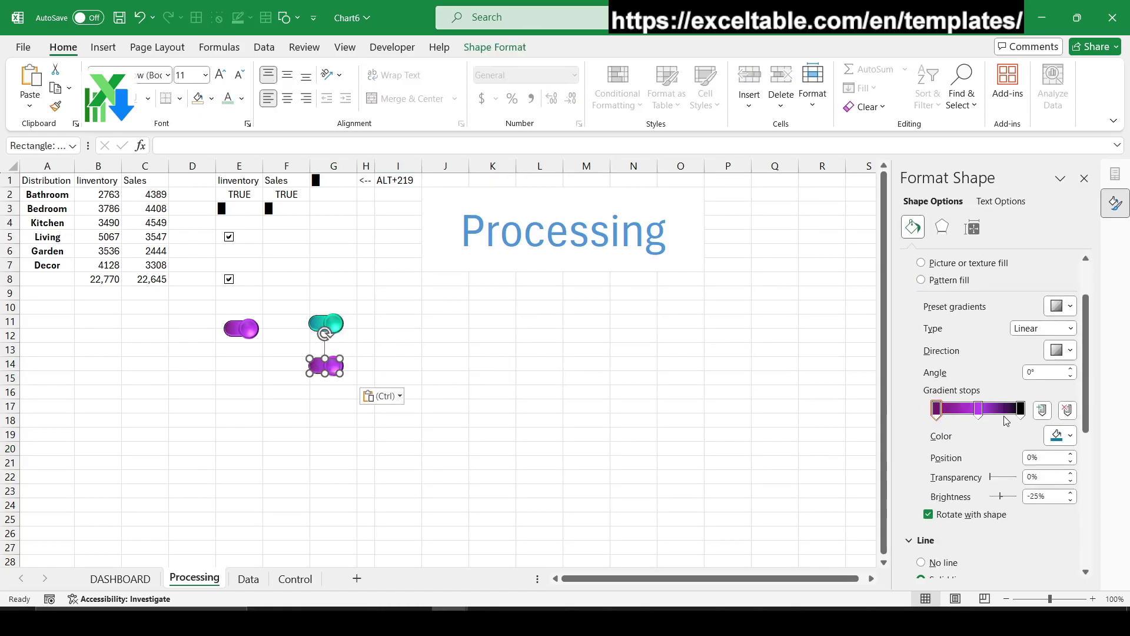
click(979, 408)
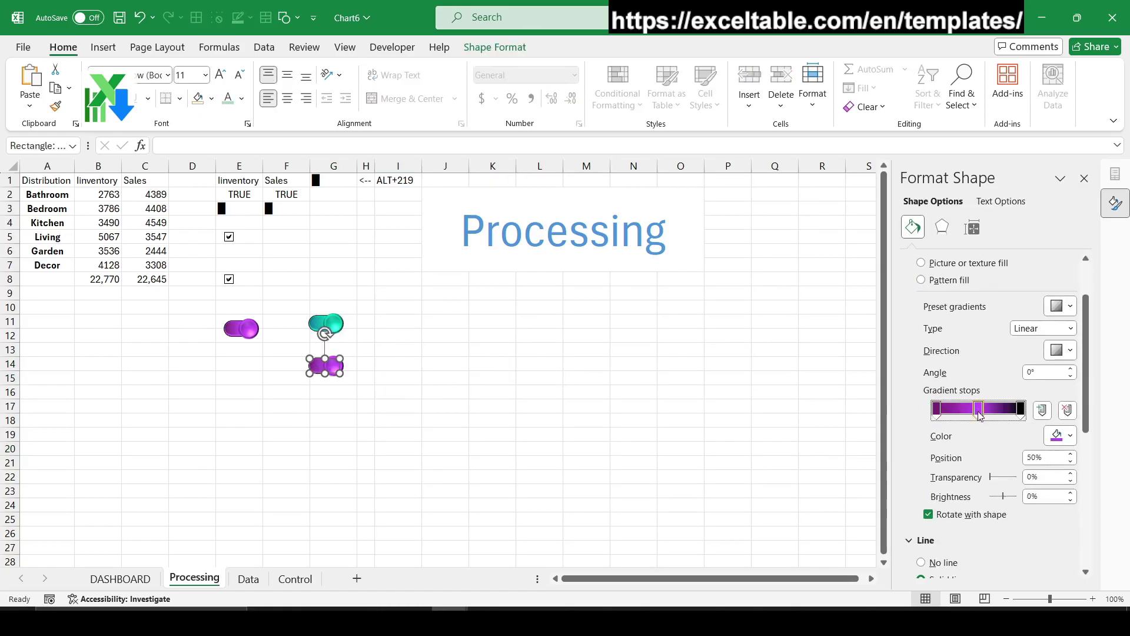
click(1071, 436)
click(1028, 282)
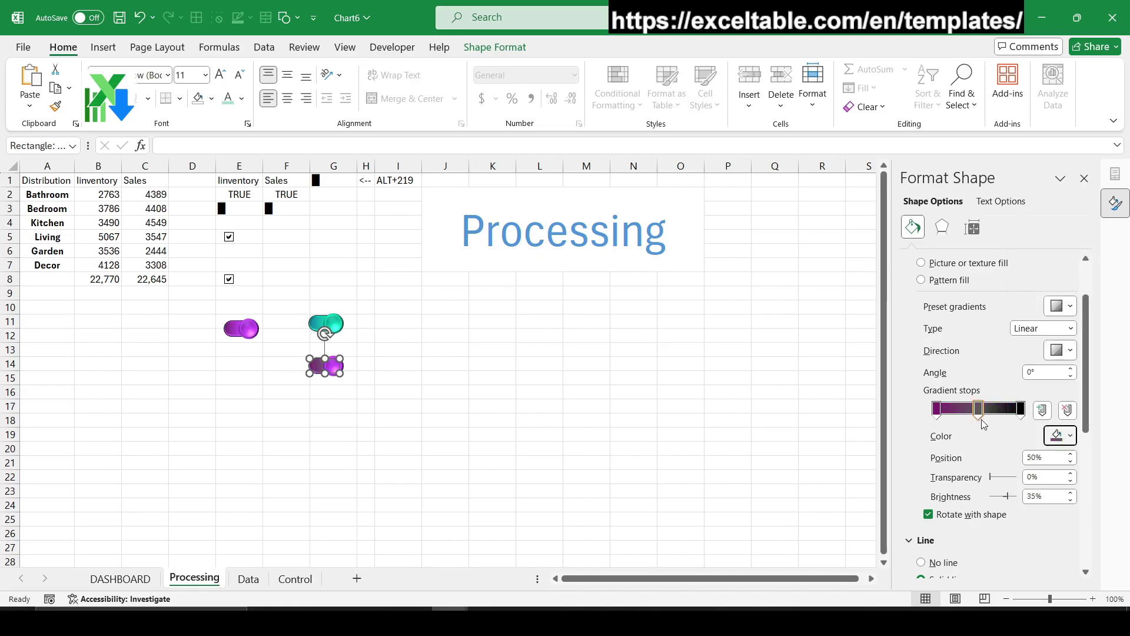
click(937, 409)
click(1070, 435)
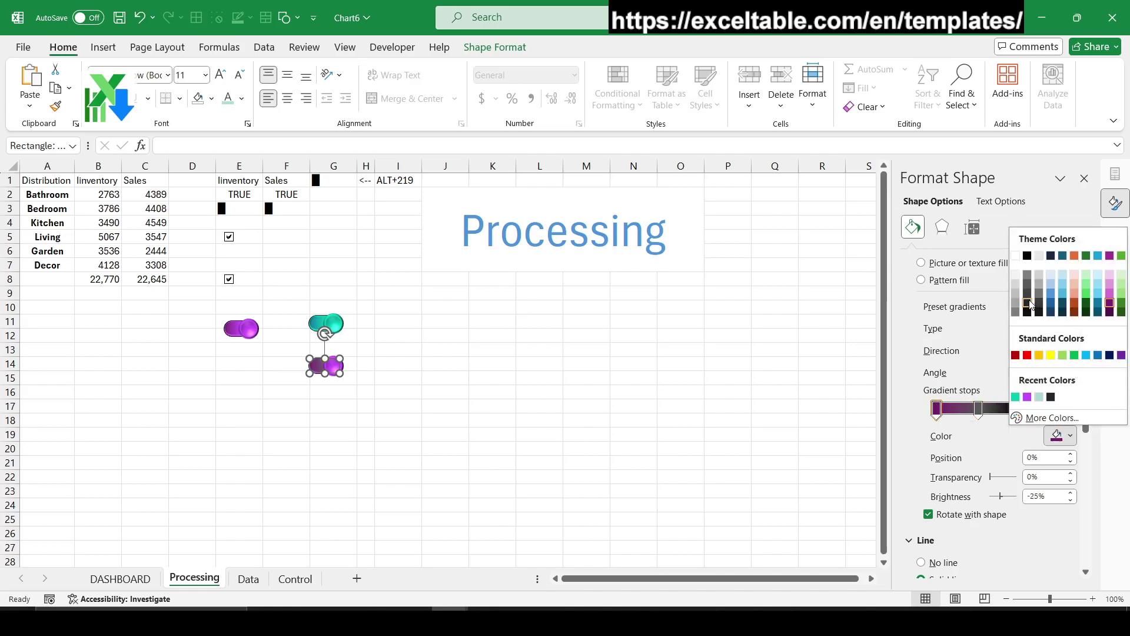
click(1030, 299)
- Give the new bar a dark outline and move a gradient stop to 39%
scroll(972, 413, down, 3)
scroll(972, 412, down, 3)
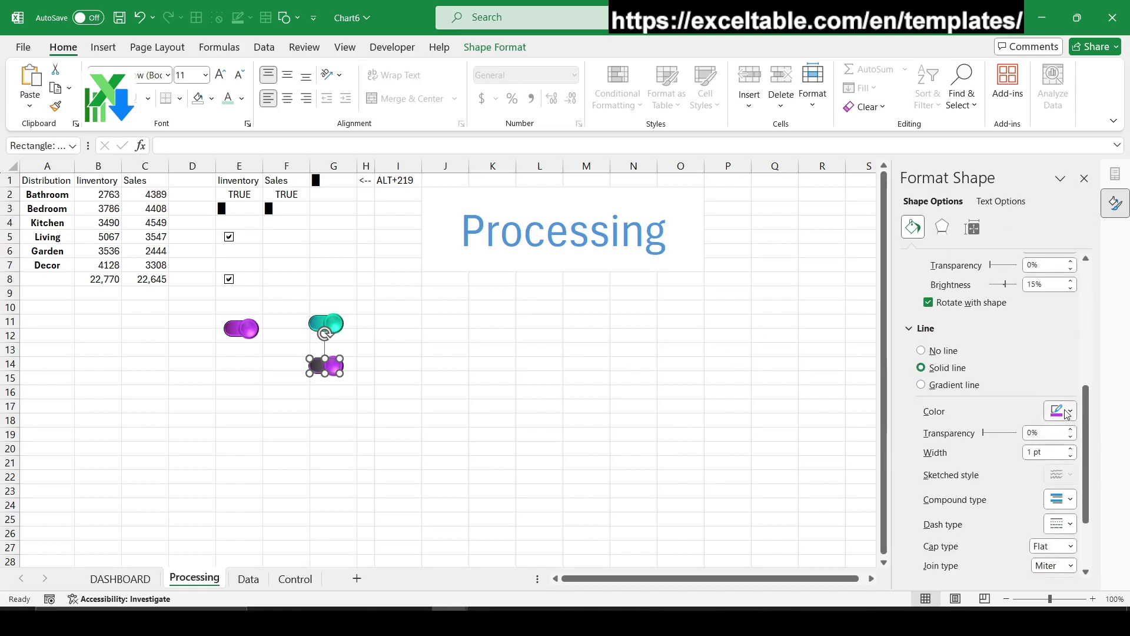
click(1070, 411)
click(1027, 288)
click(624, 375)
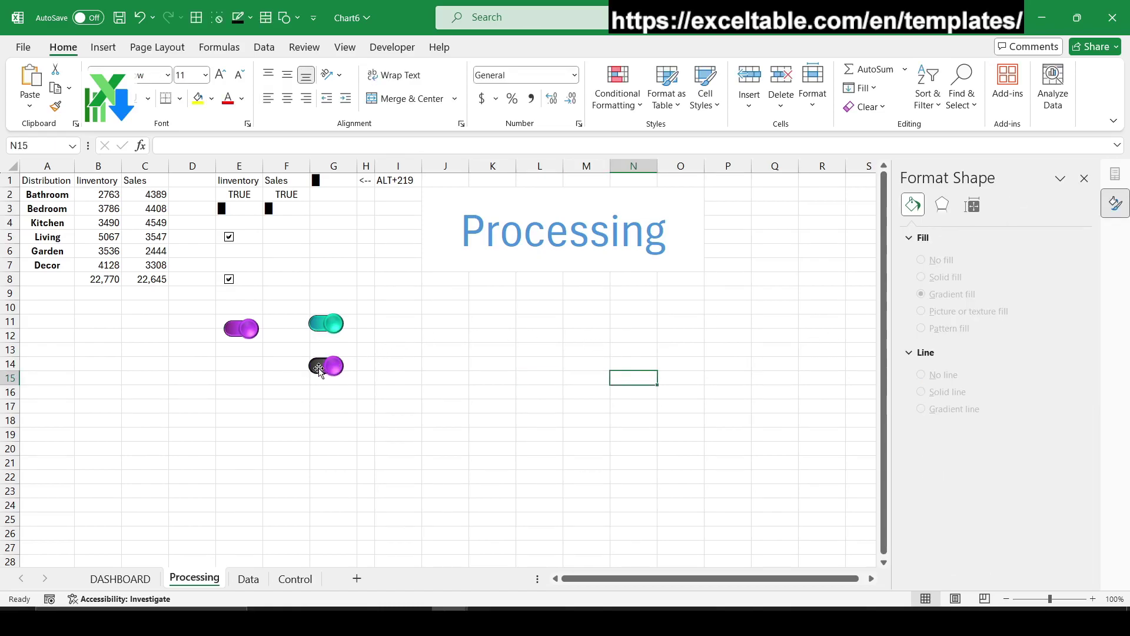
click(318, 370)
drag(984, 479, 966, 483)
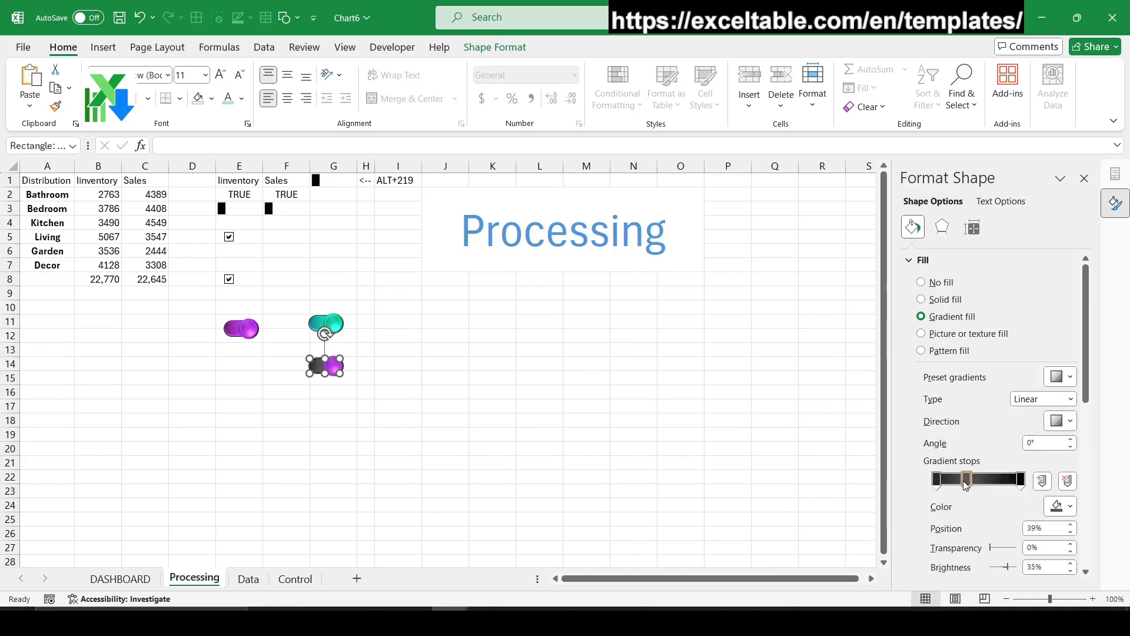
click(498, 437)
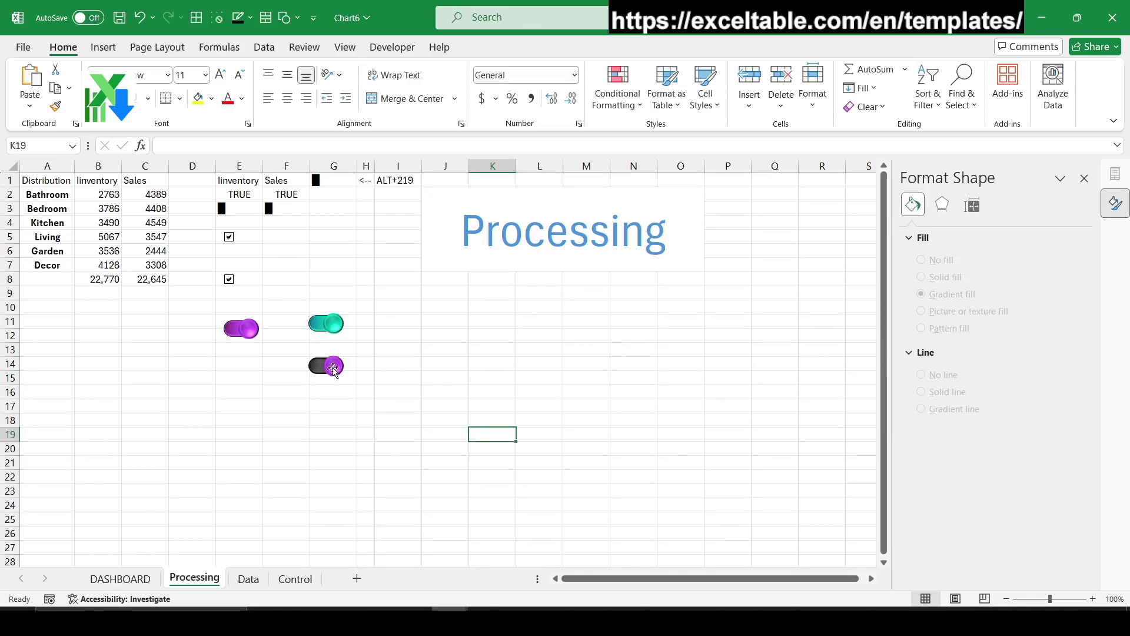
- Fill the new toggle's knob dark grey with a dark outline
click(334, 369)
click(1071, 379)
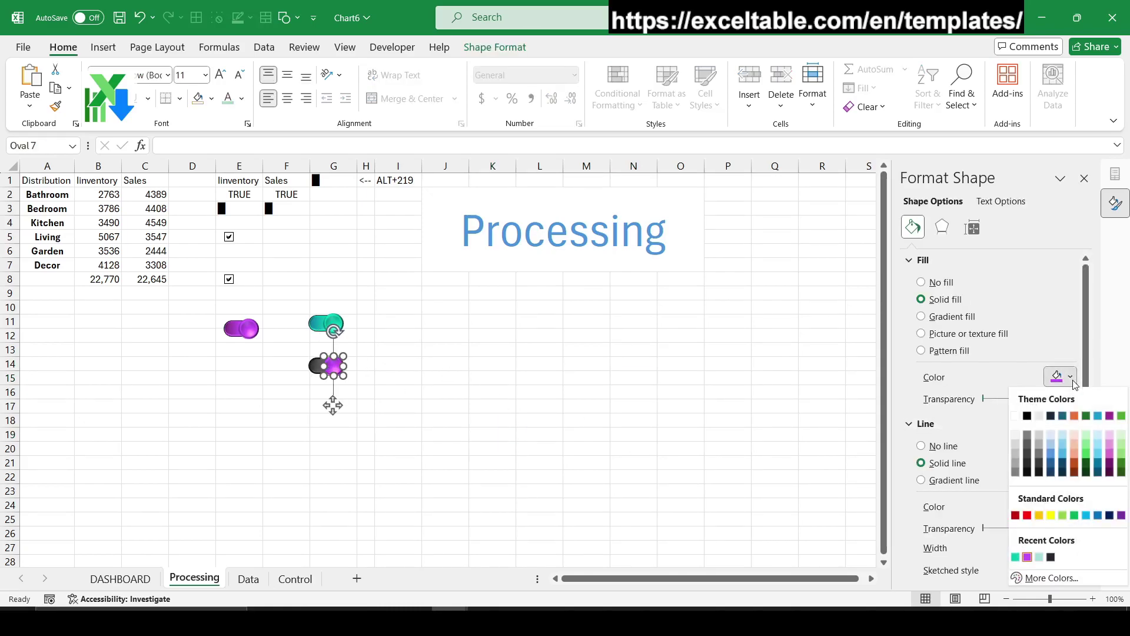
click(1028, 455)
scroll(1024, 443, down, 3)
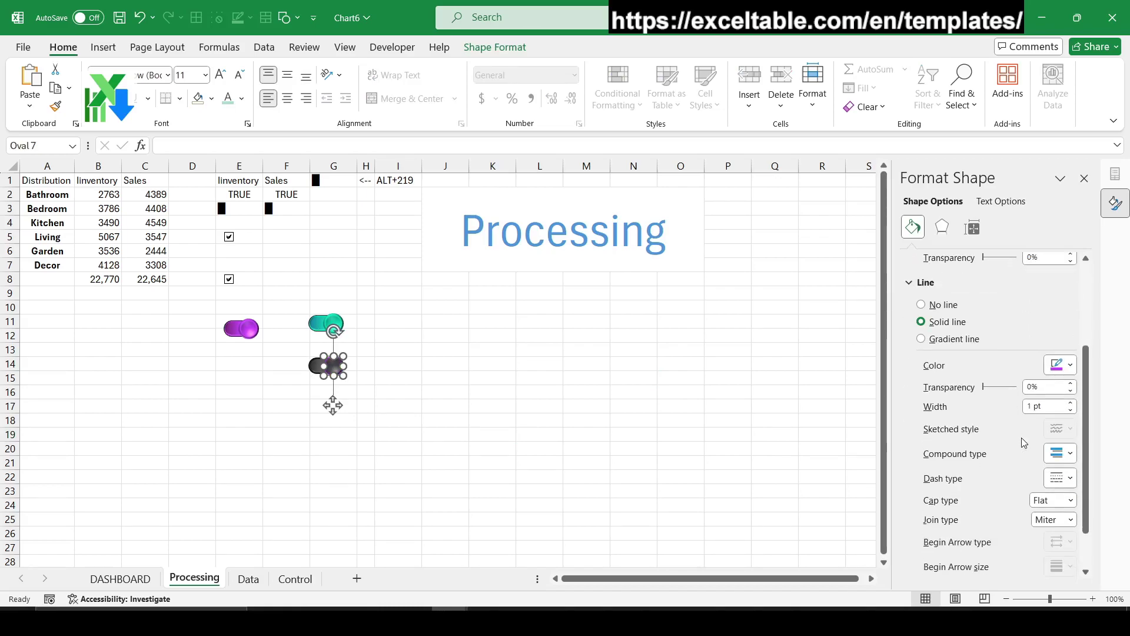
click(1072, 367)
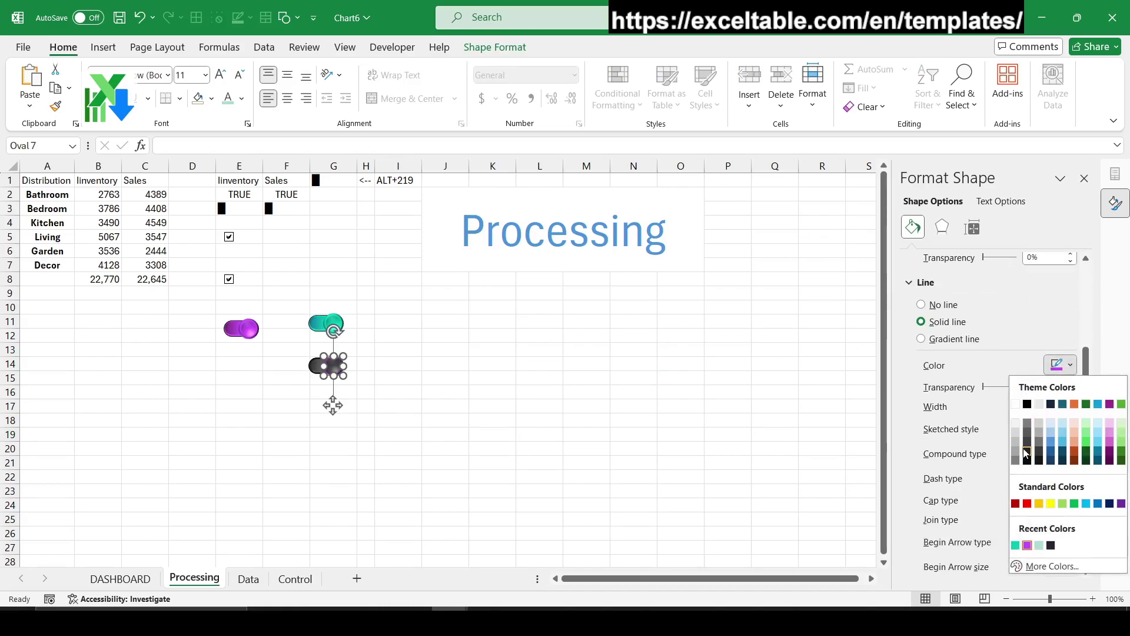
click(633, 420)
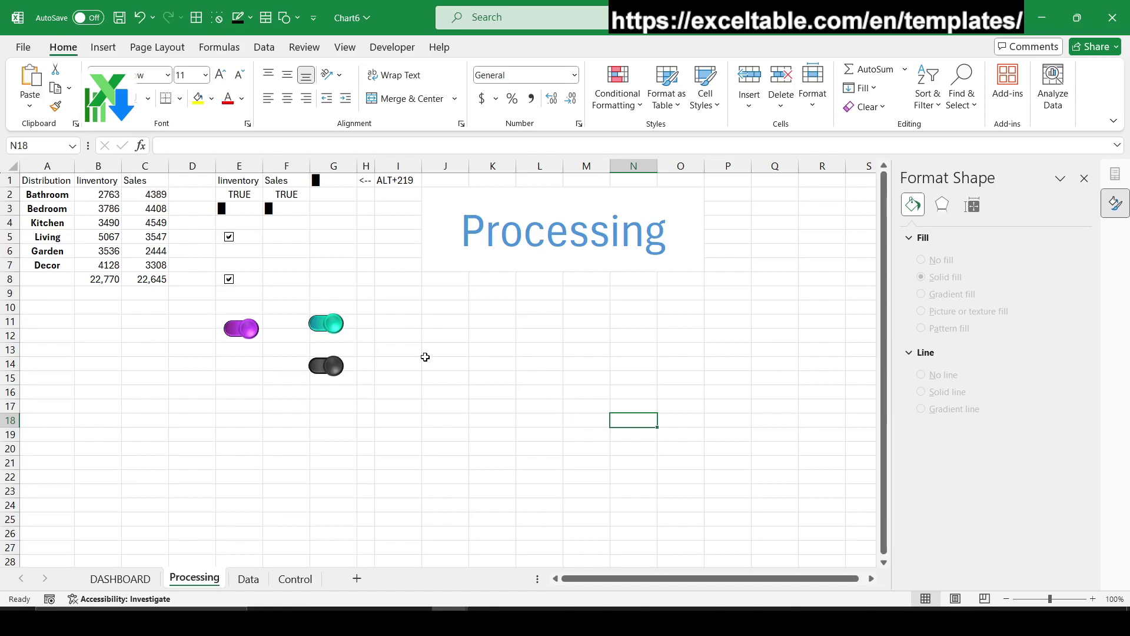
- Group the body and knob of the purple, teal and dark toggles into single objects
click(246, 331)
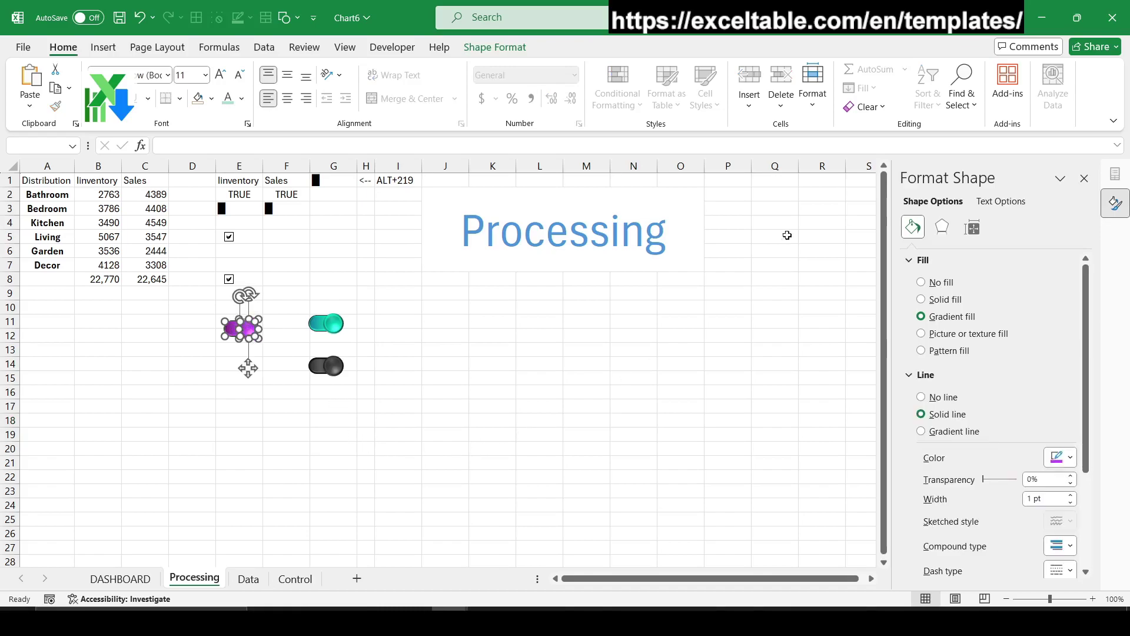
click(495, 47)
click(836, 88)
click(842, 108)
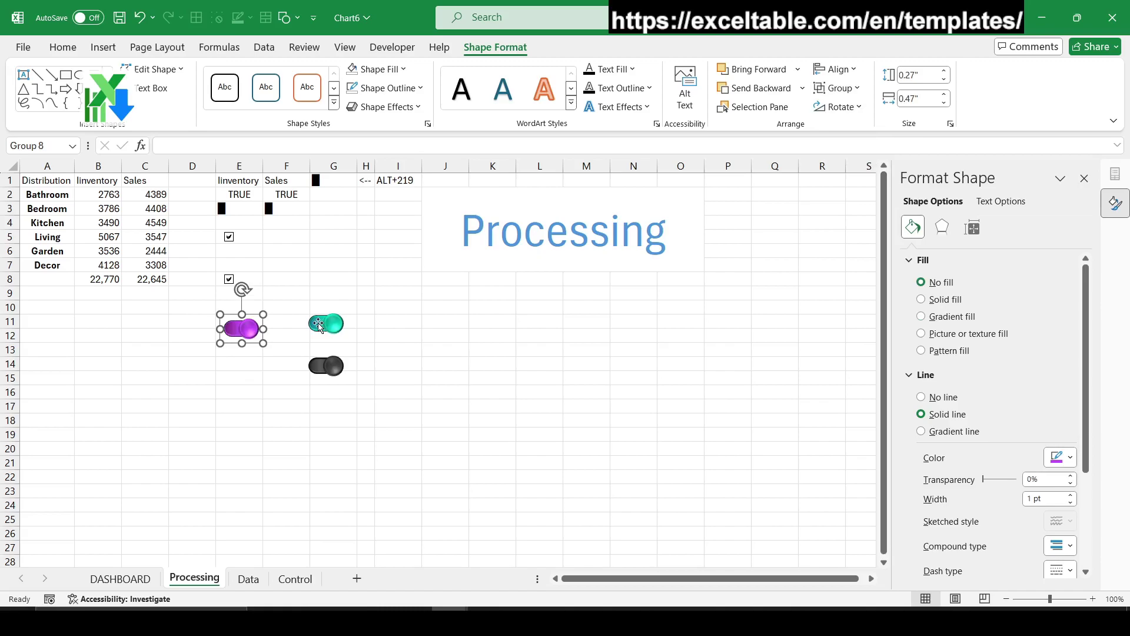
click(331, 329)
ctrl+click(333, 366)
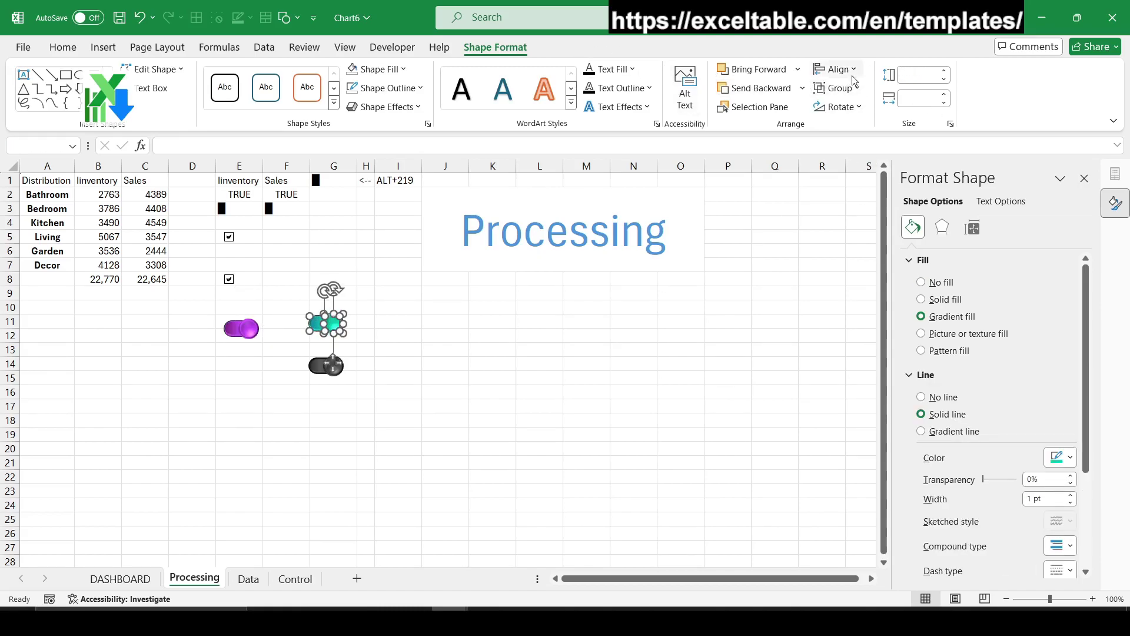
click(836, 87)
click(848, 108)
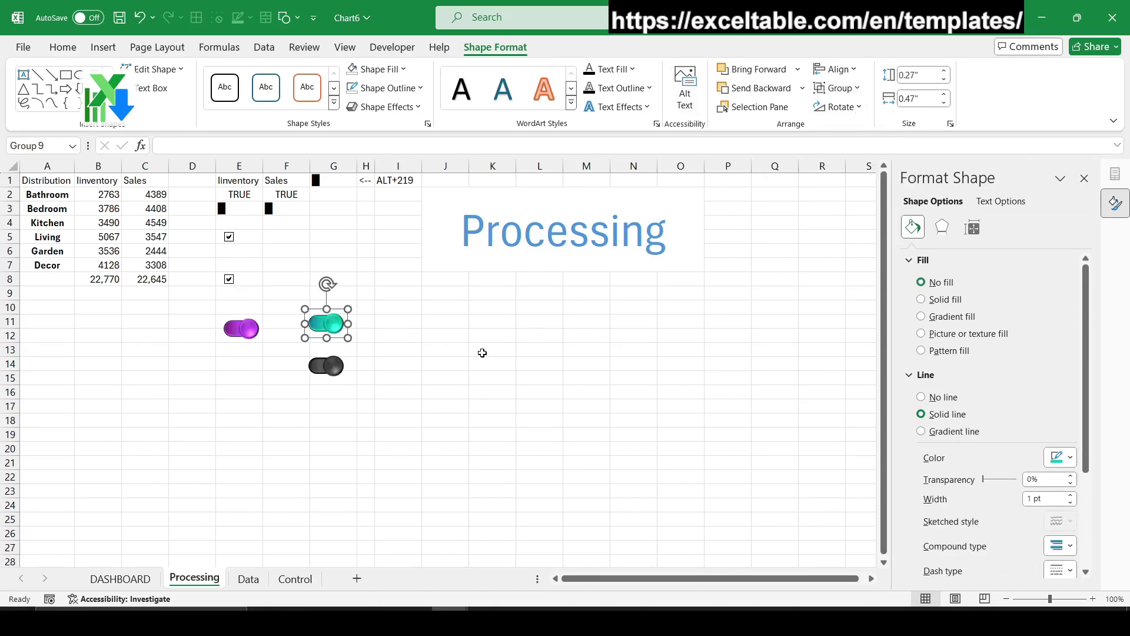
click(331, 371)
ctrl+click(334, 369)
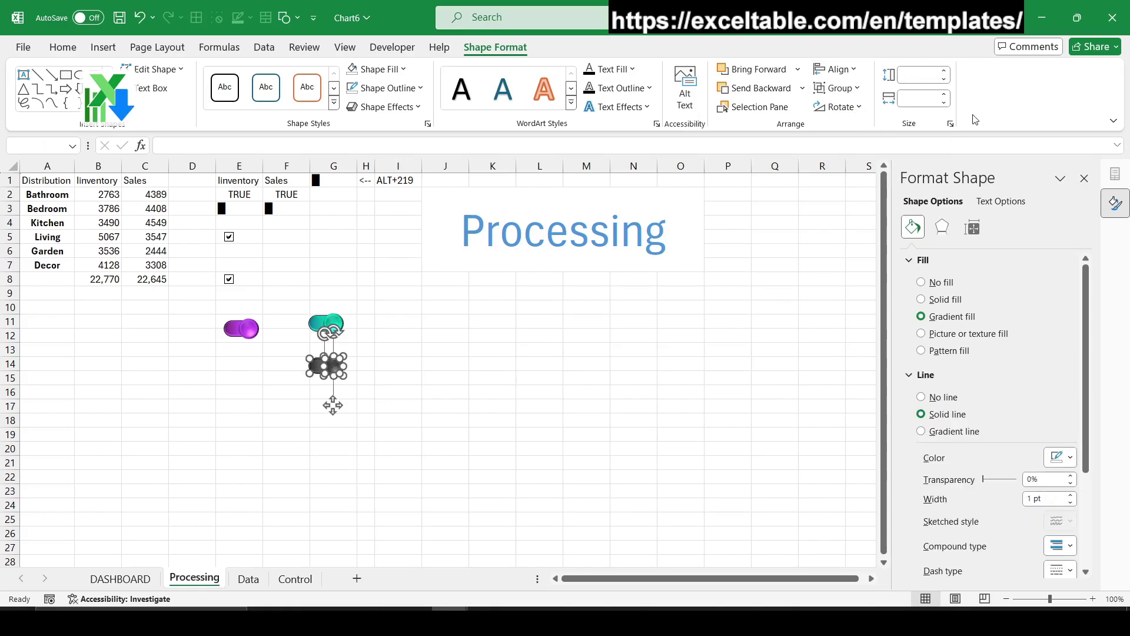
click(856, 88)
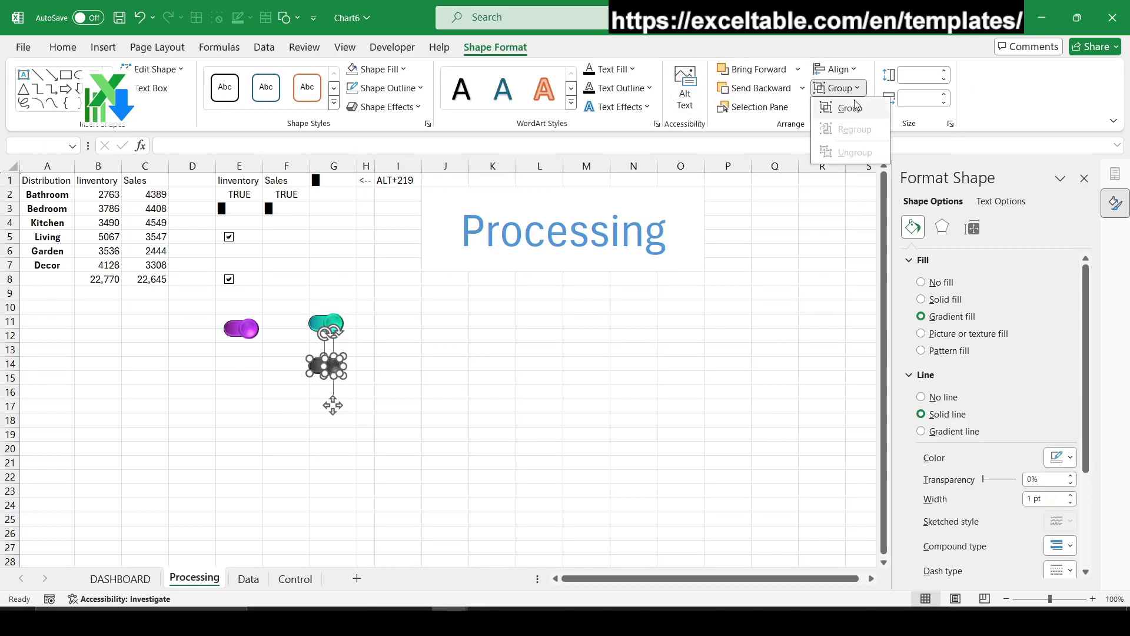
click(842, 108)
- Rotate the grouped purple, teal and dark toggles 90° upright, then return to DASHBOARD
click(728, 349)
click(238, 335)
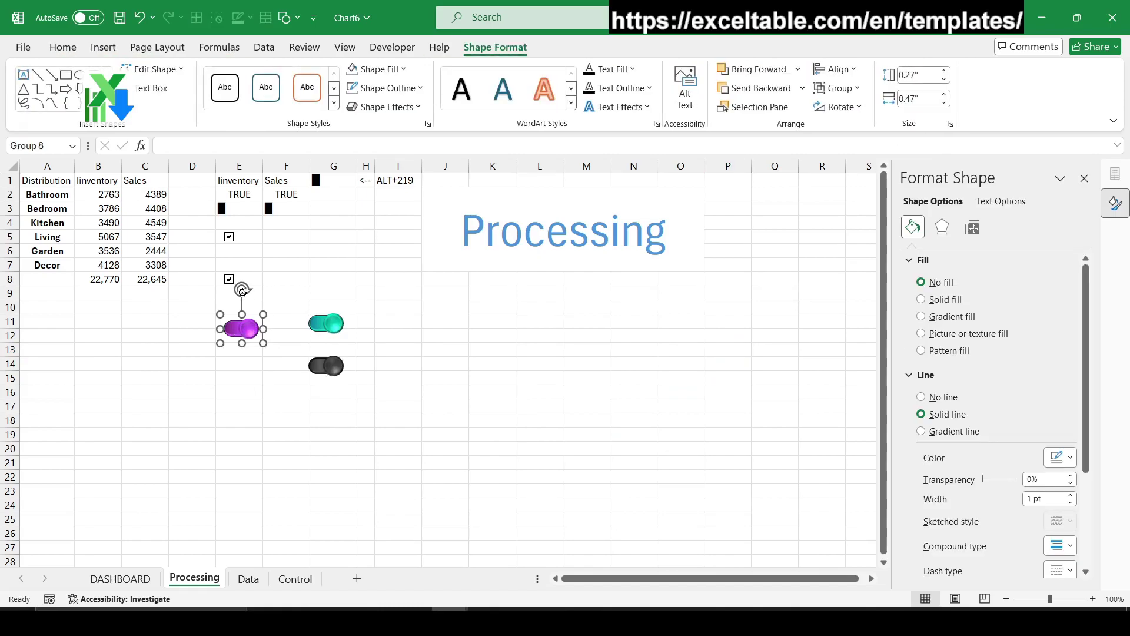
drag(243, 288, 202, 328)
click(326, 324)
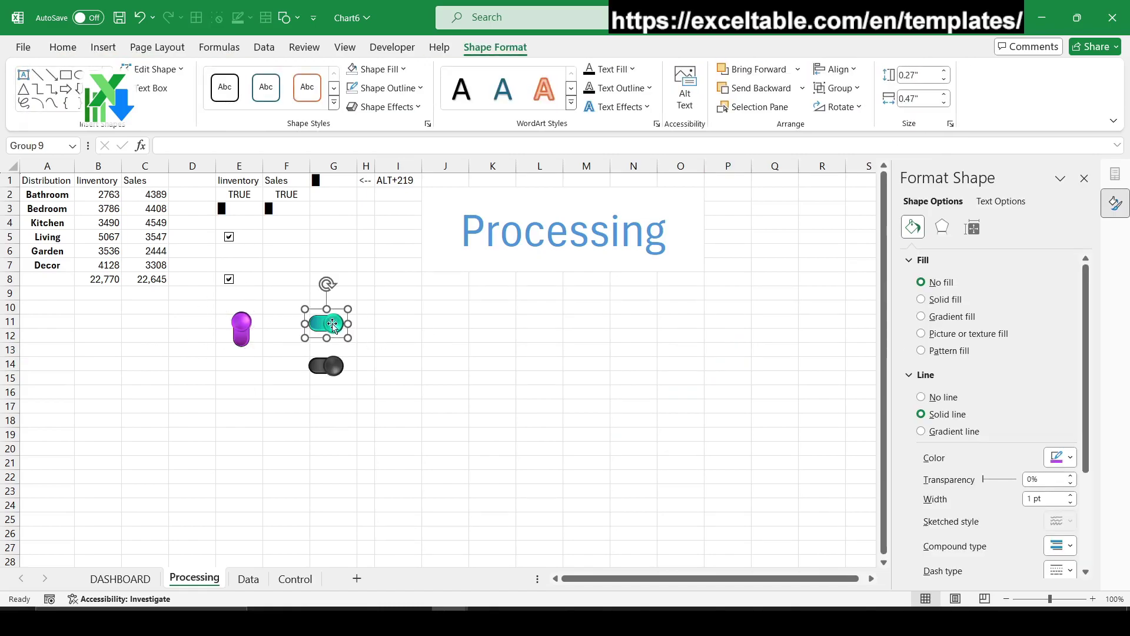
mouse_move(324, 285)
mouse_down()
mouse_move(265, 316)
mouse_move(277, 363)
mouse_up()
click(347, 365)
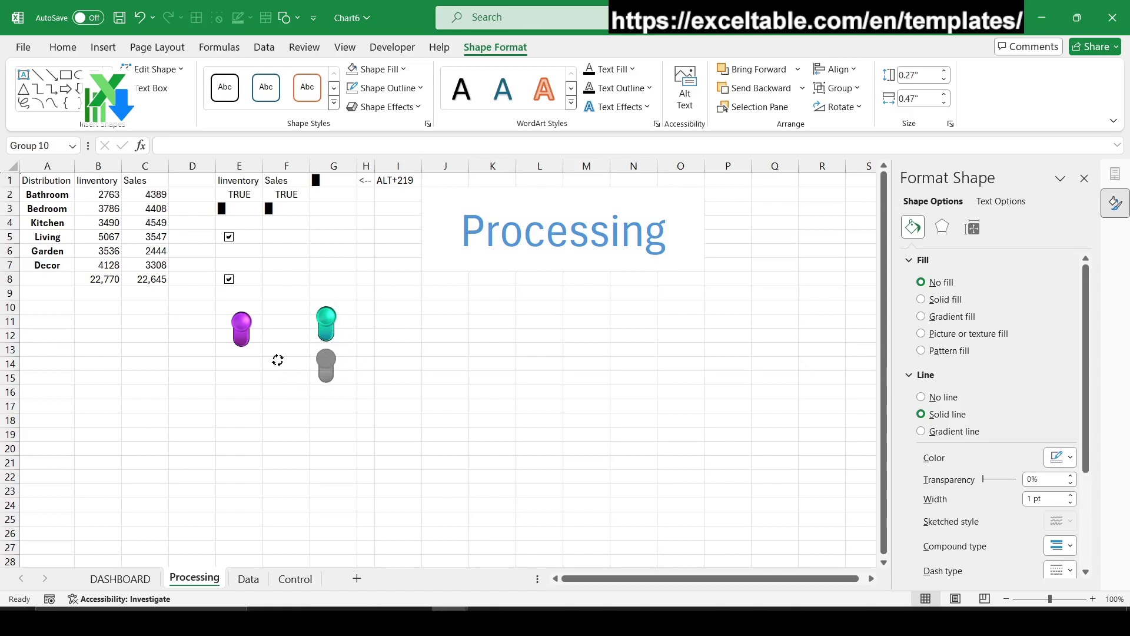
click(442, 392)
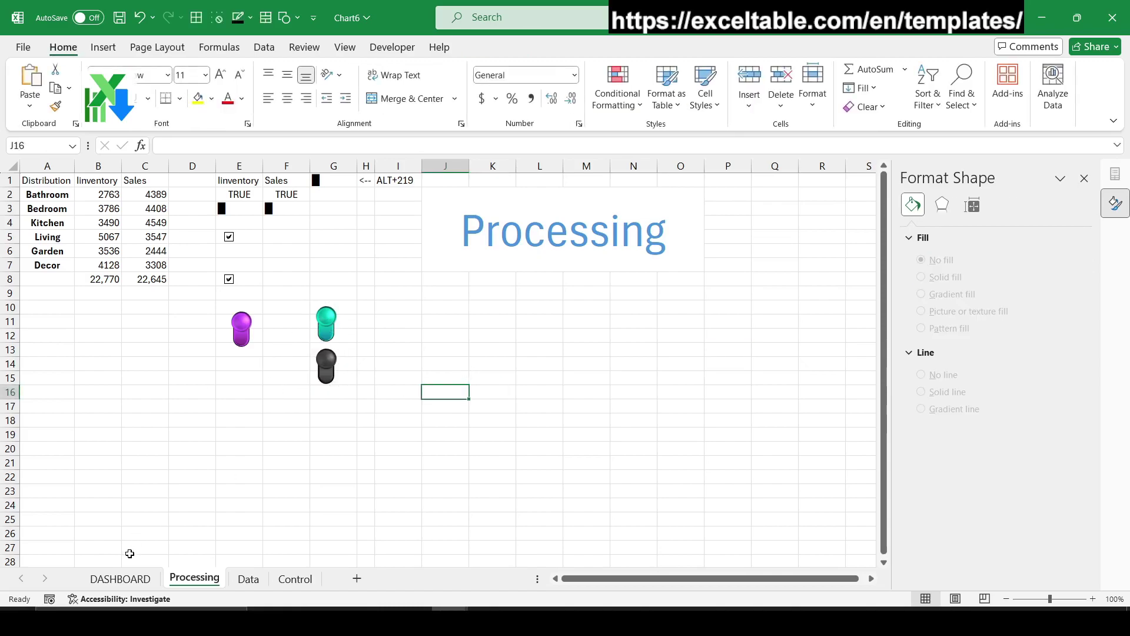
click(120, 579)
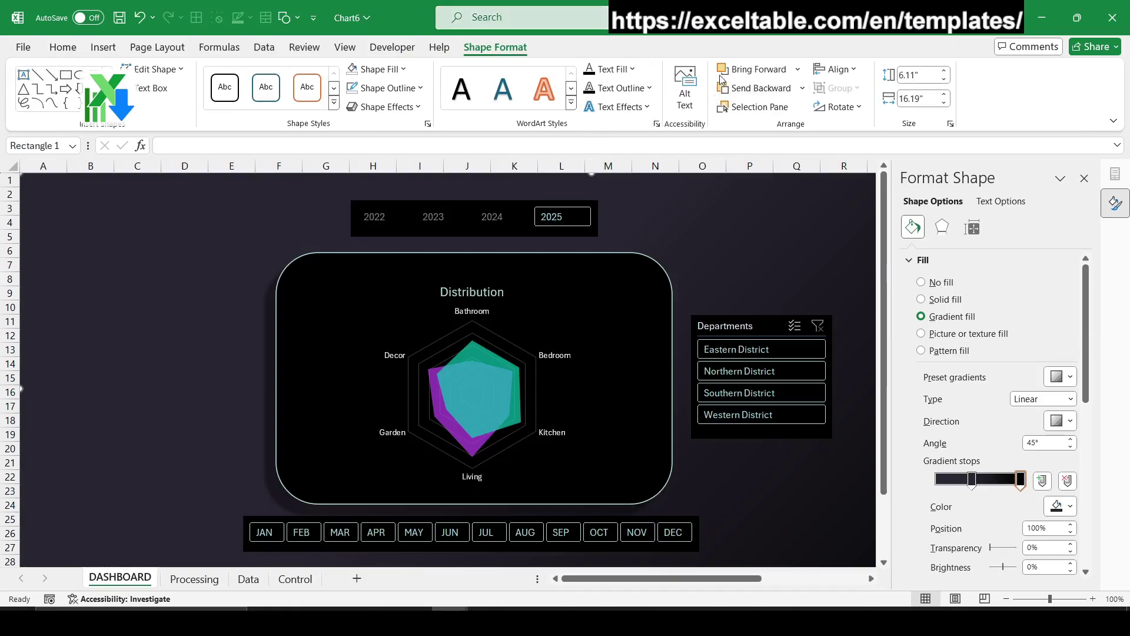
- Draw a text box above the Departments slicer linked to =Processing!E3, then return to Processing
click(114, 54)
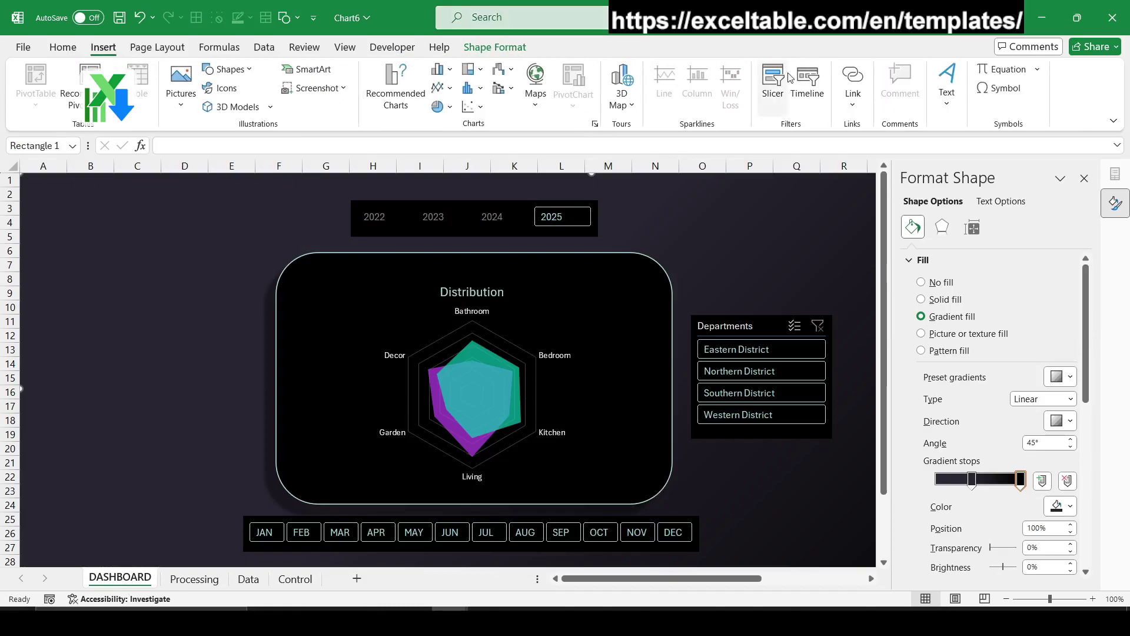
click(945, 82)
click(937, 156)
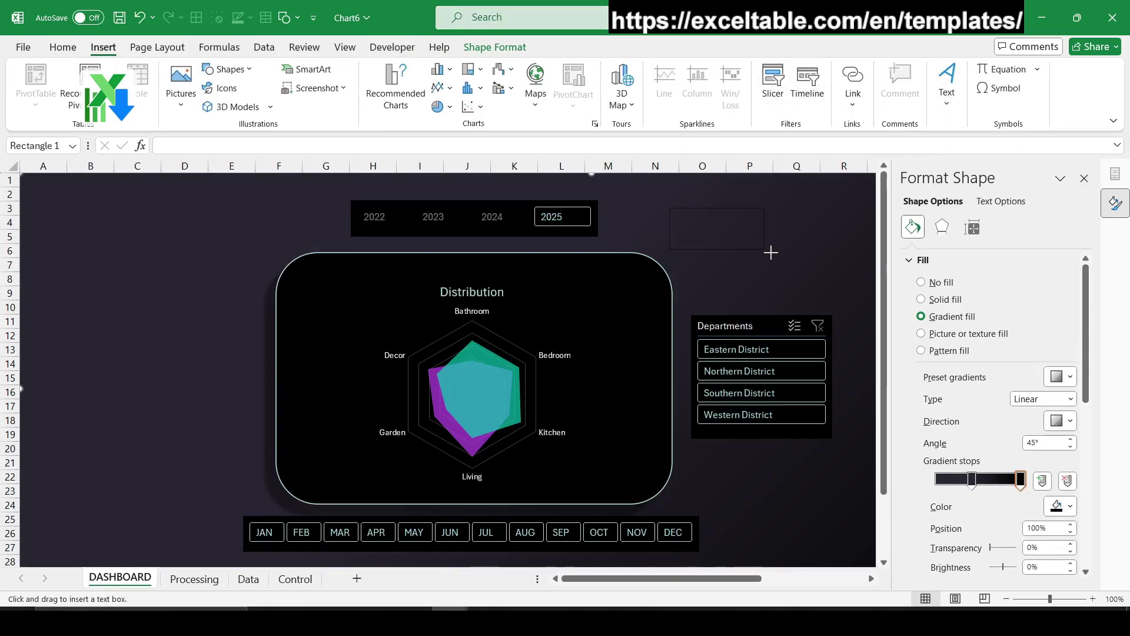
drag(670, 208, 771, 252)
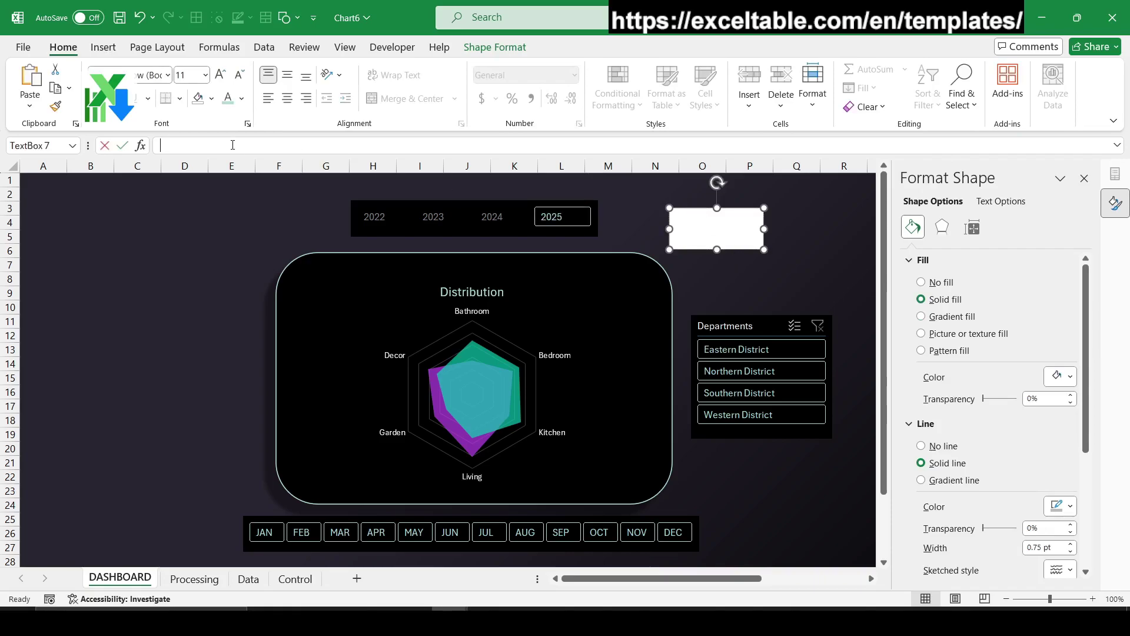
text(=)
click(195, 579)
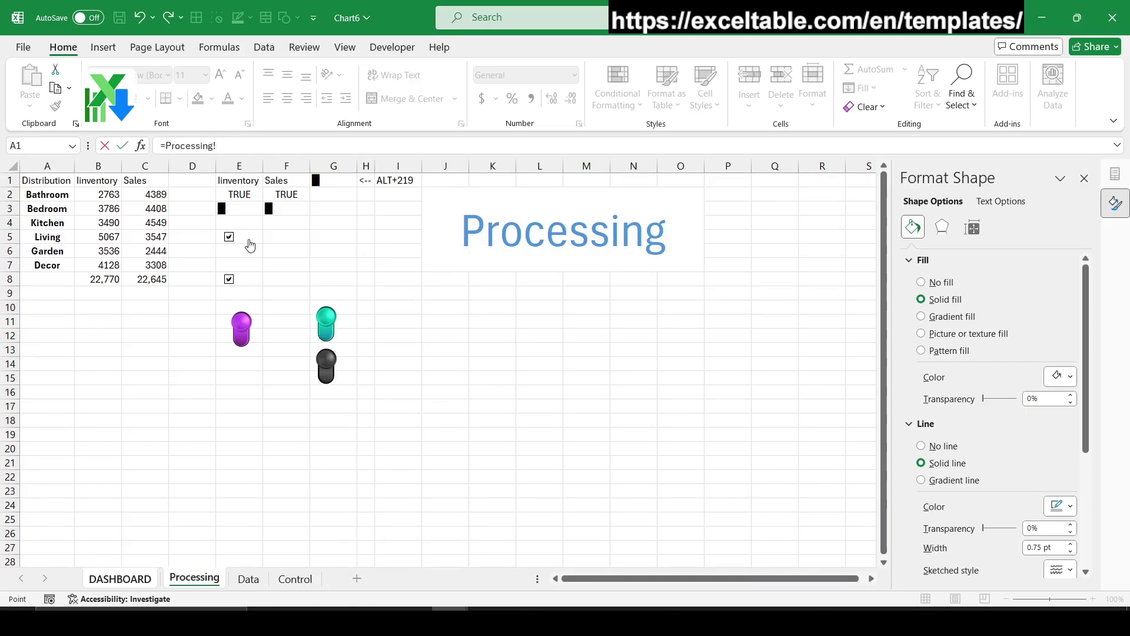
click(236, 205)
key(Return)
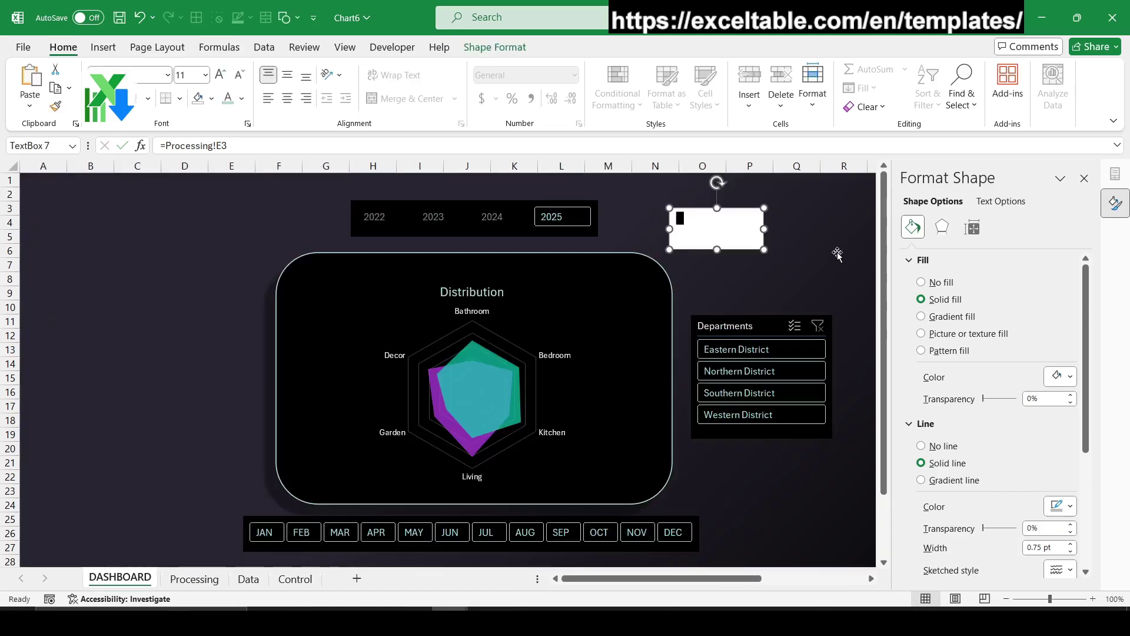
click(194, 579)
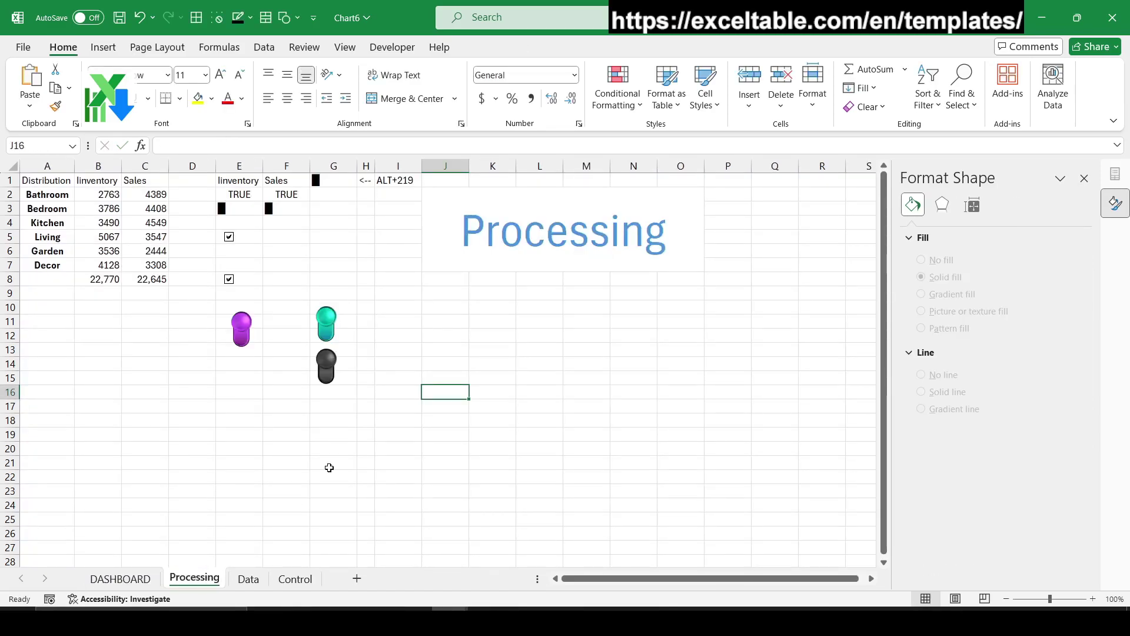
- Copy the purple toggle group and use it as the linked text box's picture text fill
click(241, 342)
right_click(242, 330)
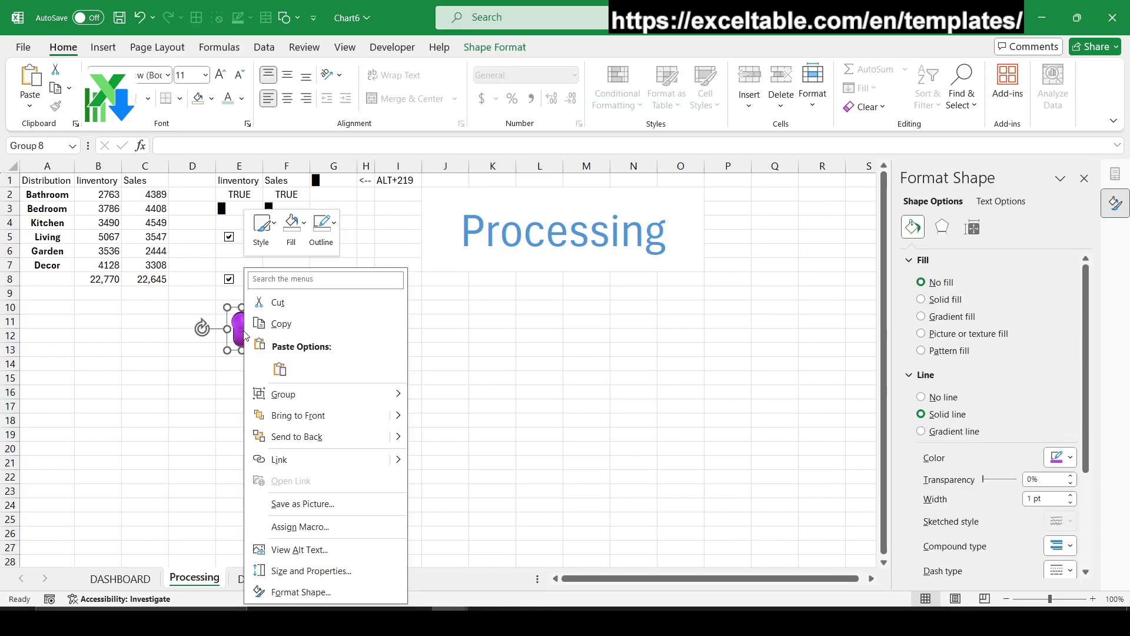
click(287, 322)
click(121, 578)
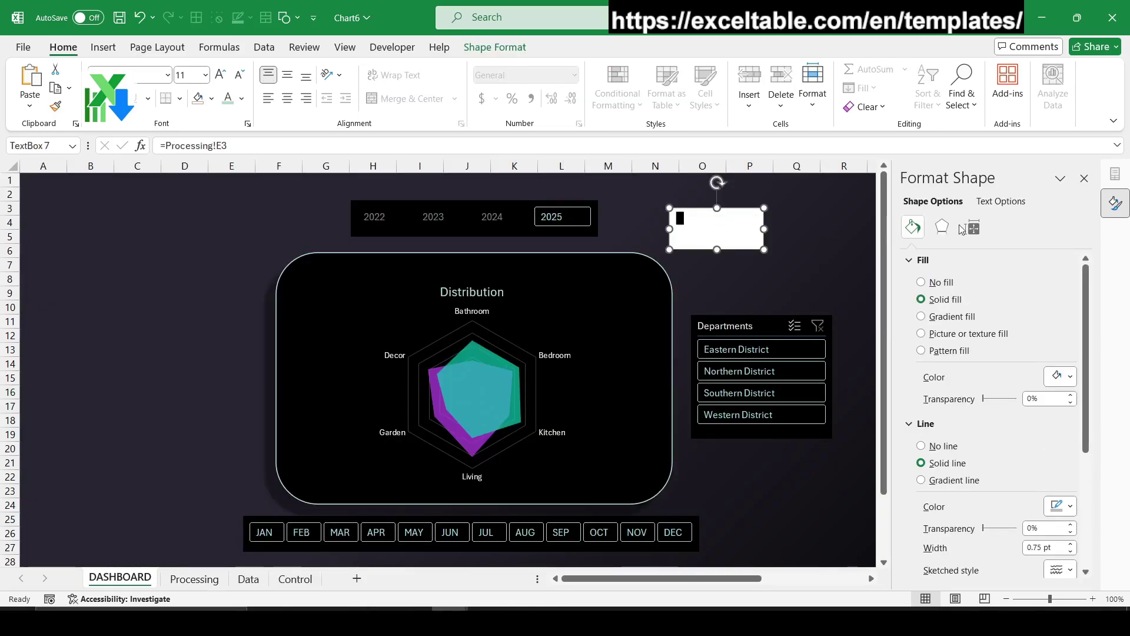
click(999, 203)
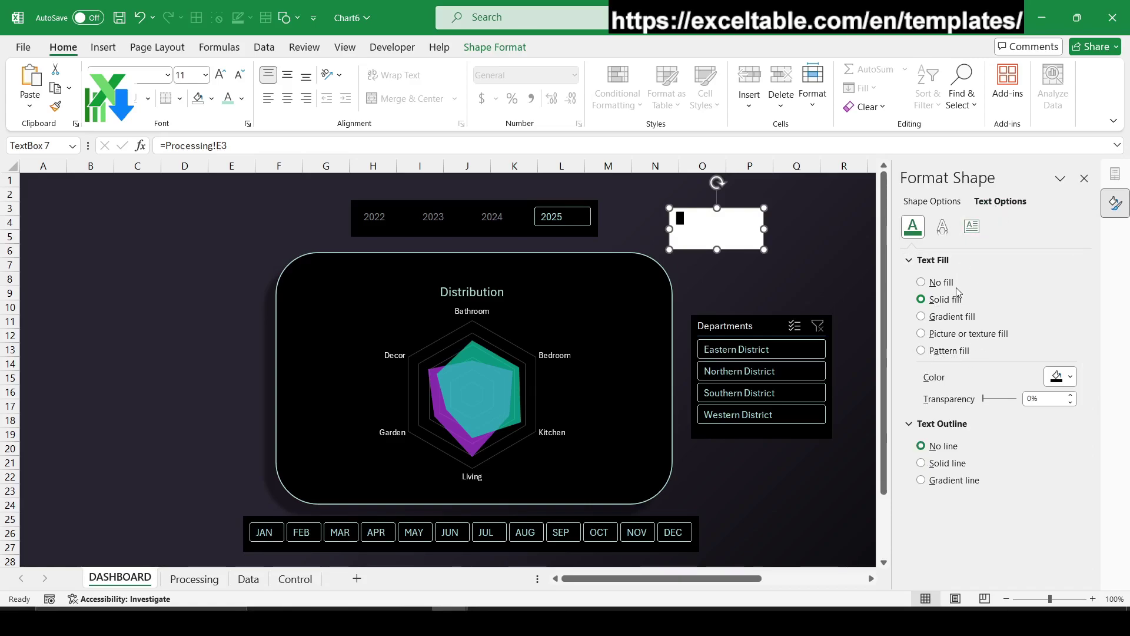
click(940, 333)
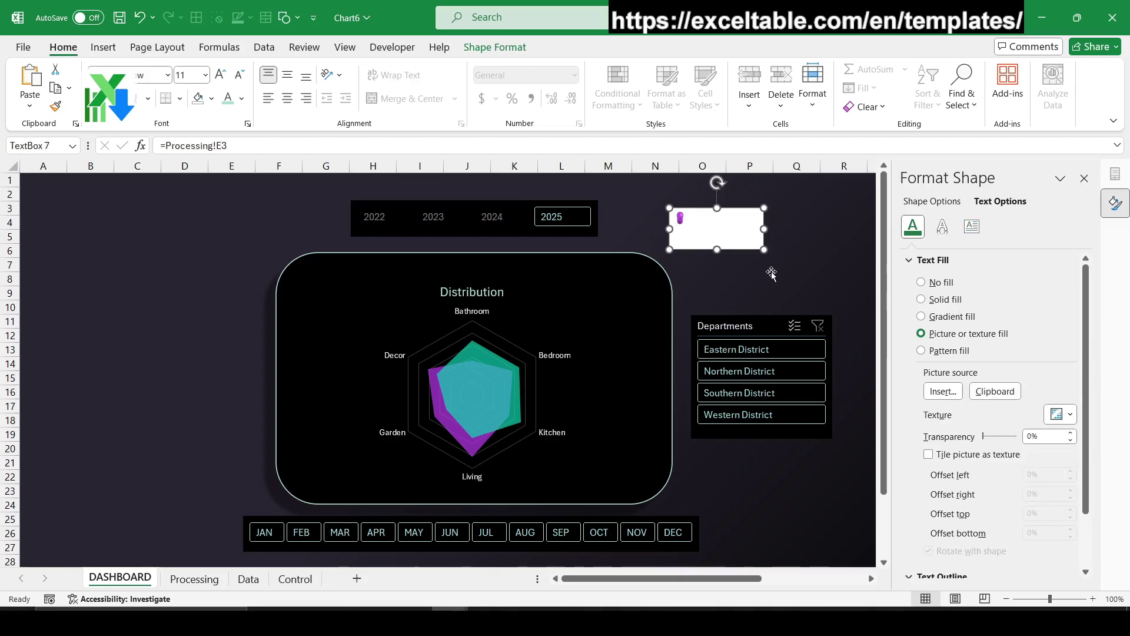
- Enlarge the glyph to 32 pt, rotate the box 90° and shrink it to toggle size
click(220, 75)
click(220, 74)
click(219, 74)
click(219, 75)
click(220, 75)
click(220, 75)
click(219, 75)
click(219, 75)
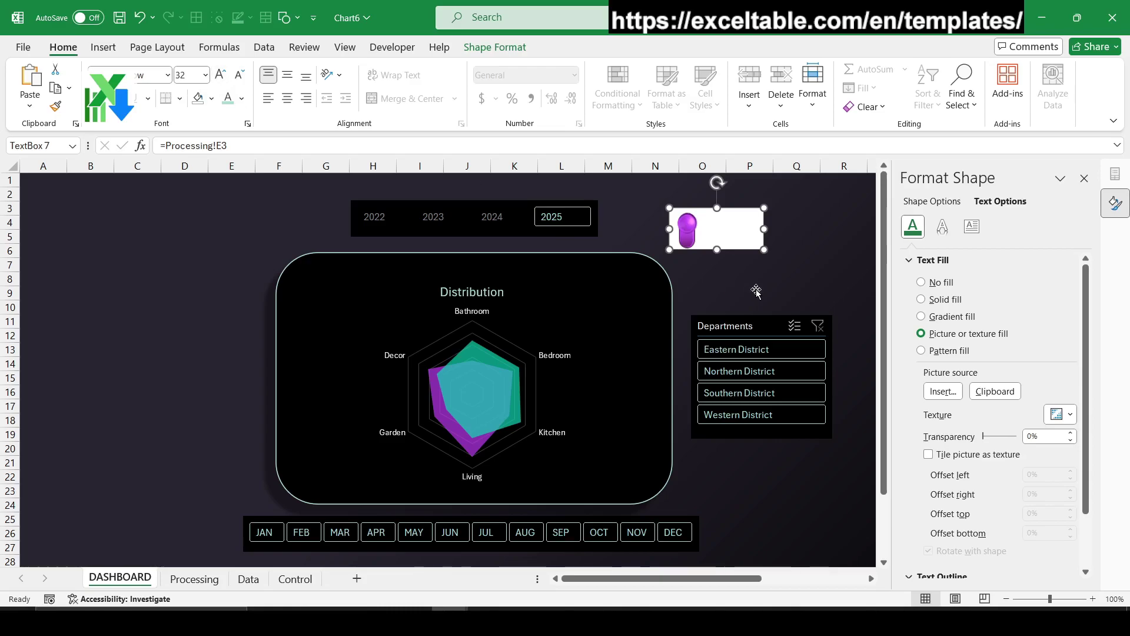
drag(716, 184, 751, 278)
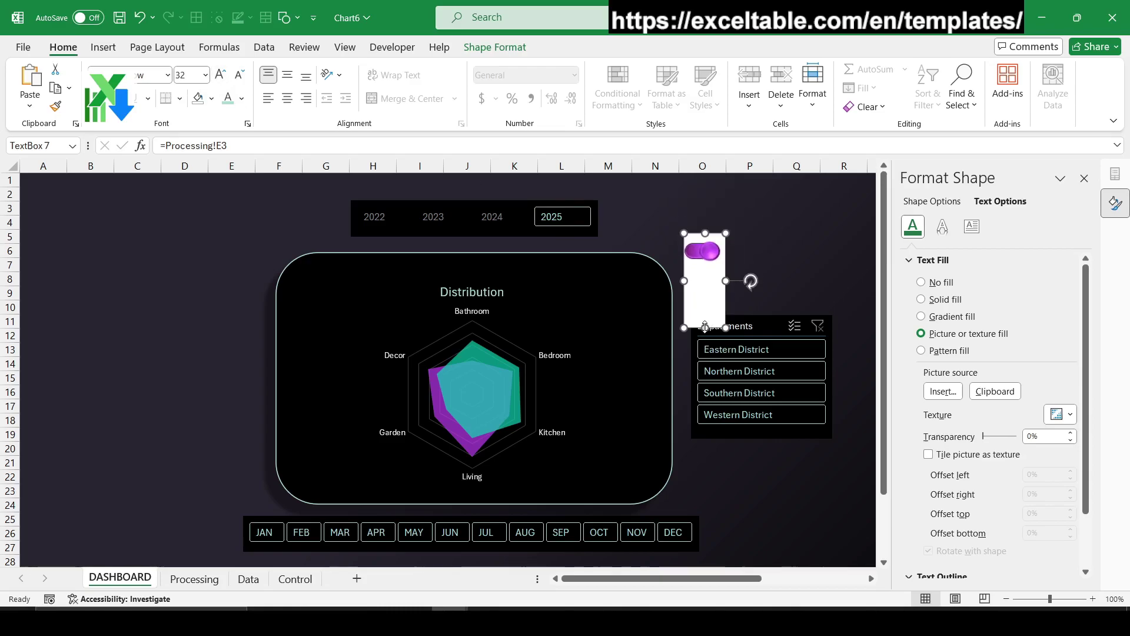
drag(706, 319, 705, 272)
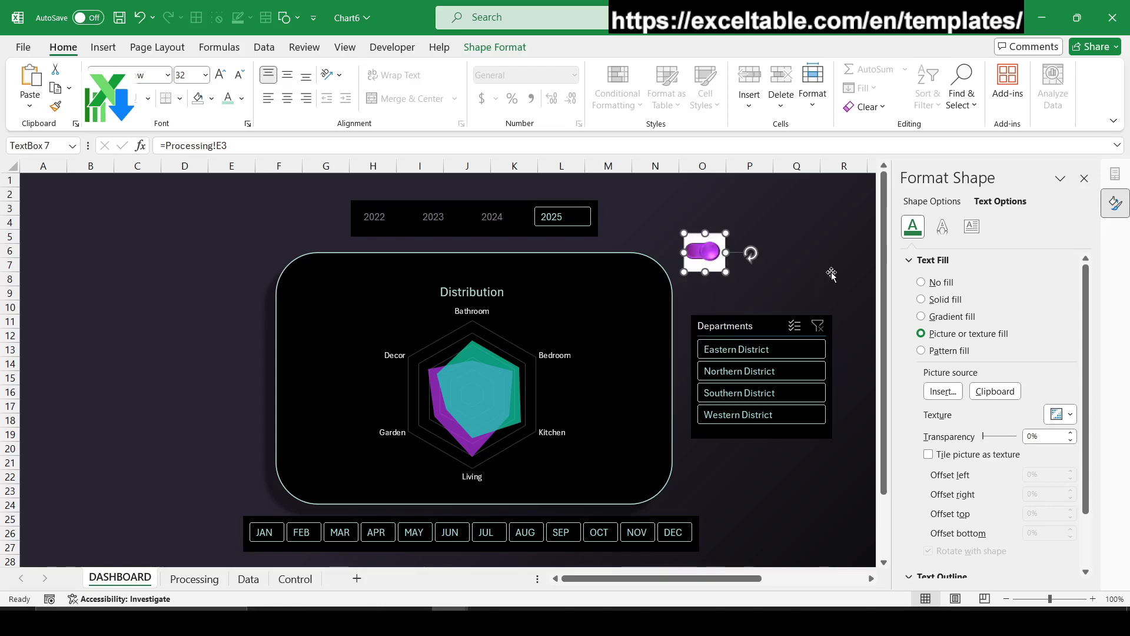
- Give the toggle text box No Outline and No Fill
click(494, 53)
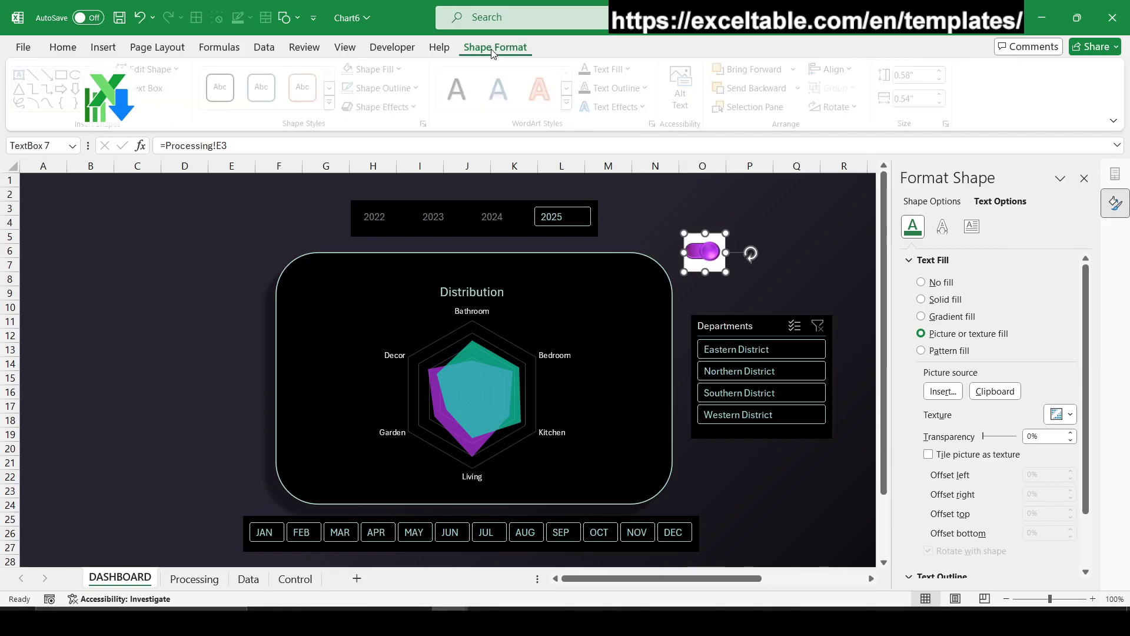
click(389, 88)
click(377, 308)
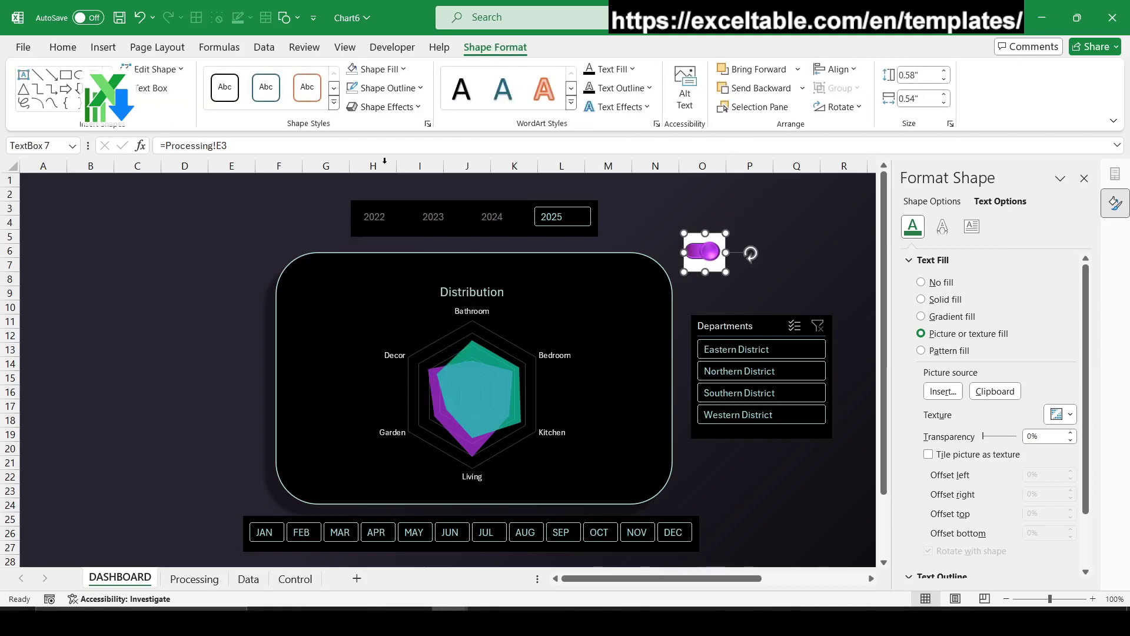
click(383, 69)
click(380, 293)
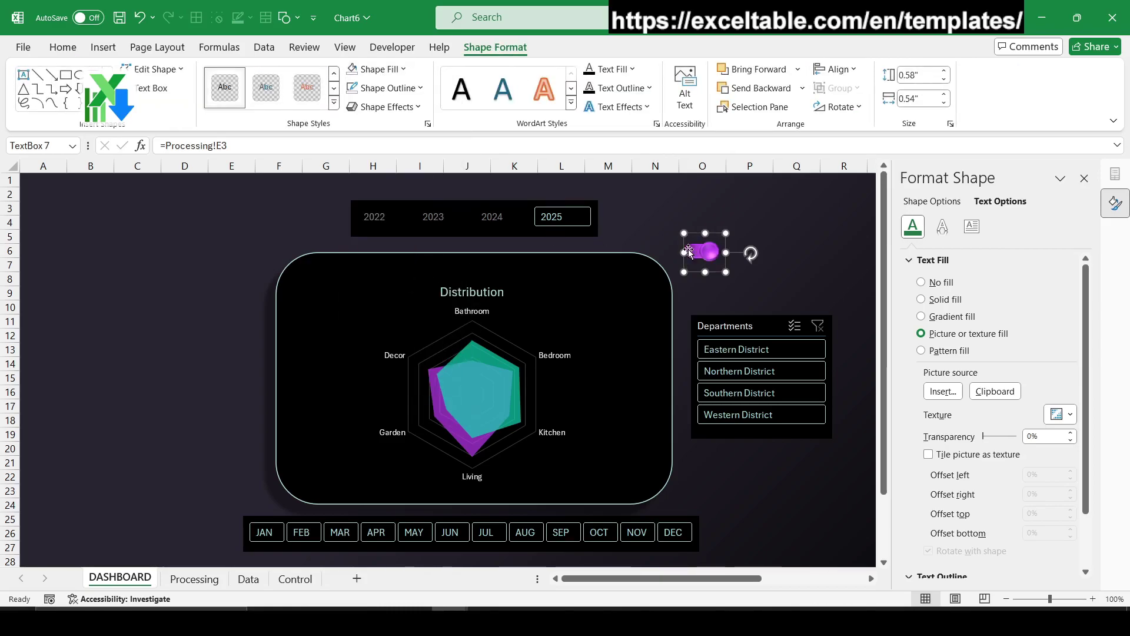
- Move the toggle beside the year slicer and Ctrl+drag two copies stacked below it
click(716, 274)
mouse_move(716, 274)
mouse_down()
mouse_move(670, 240)
mouse_move(730, 241)
mouse_up()
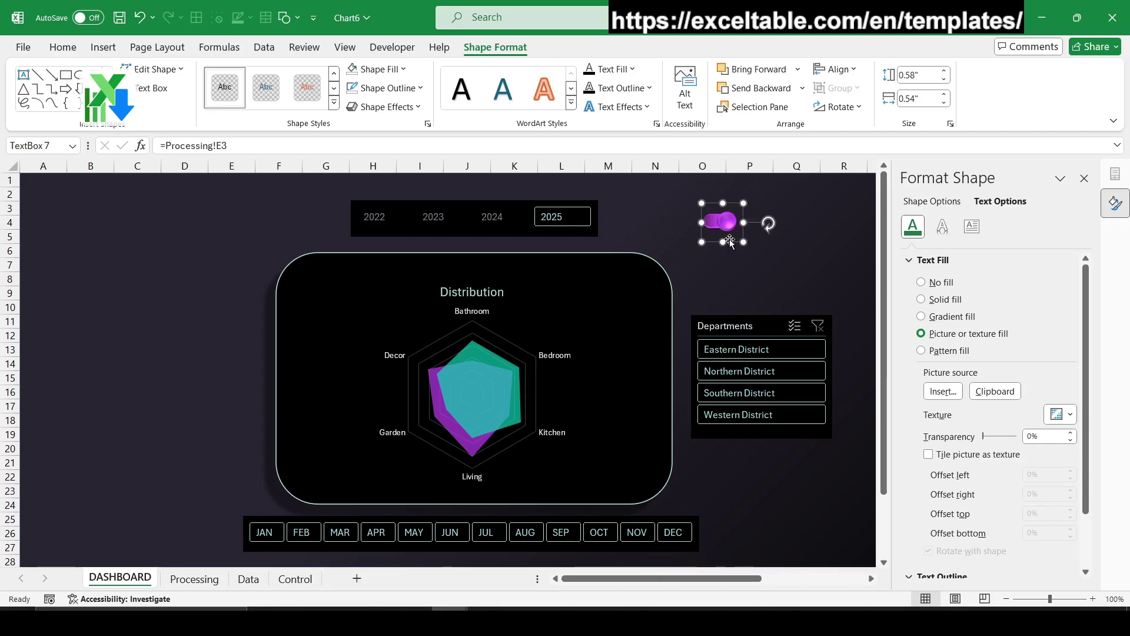
drag(732, 243, 726, 239)
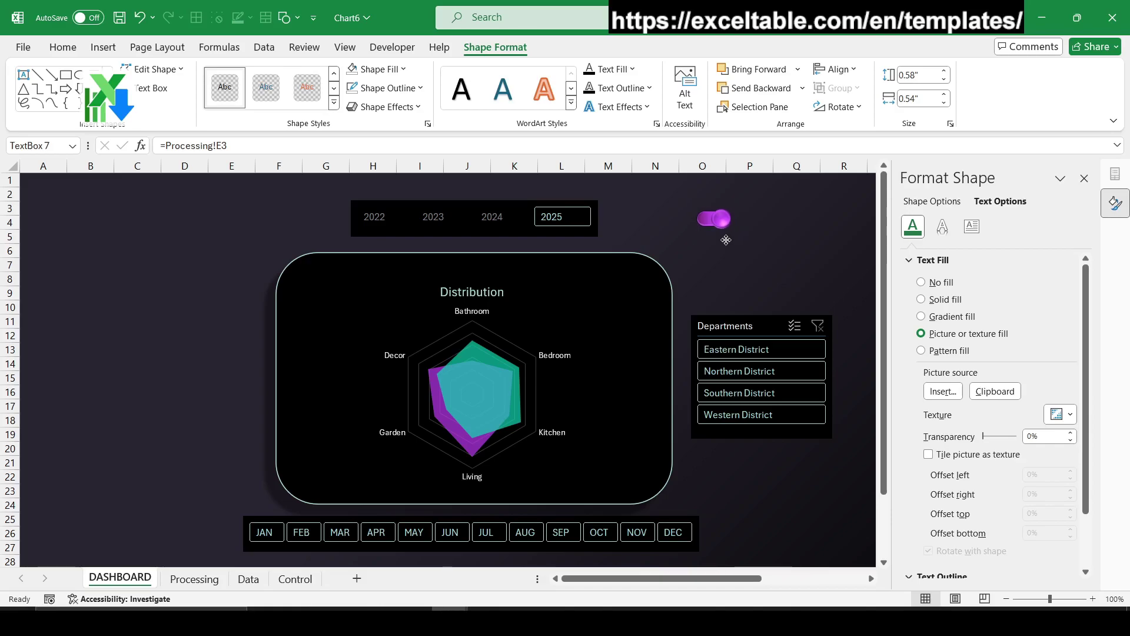
drag(726, 240, 727, 272)
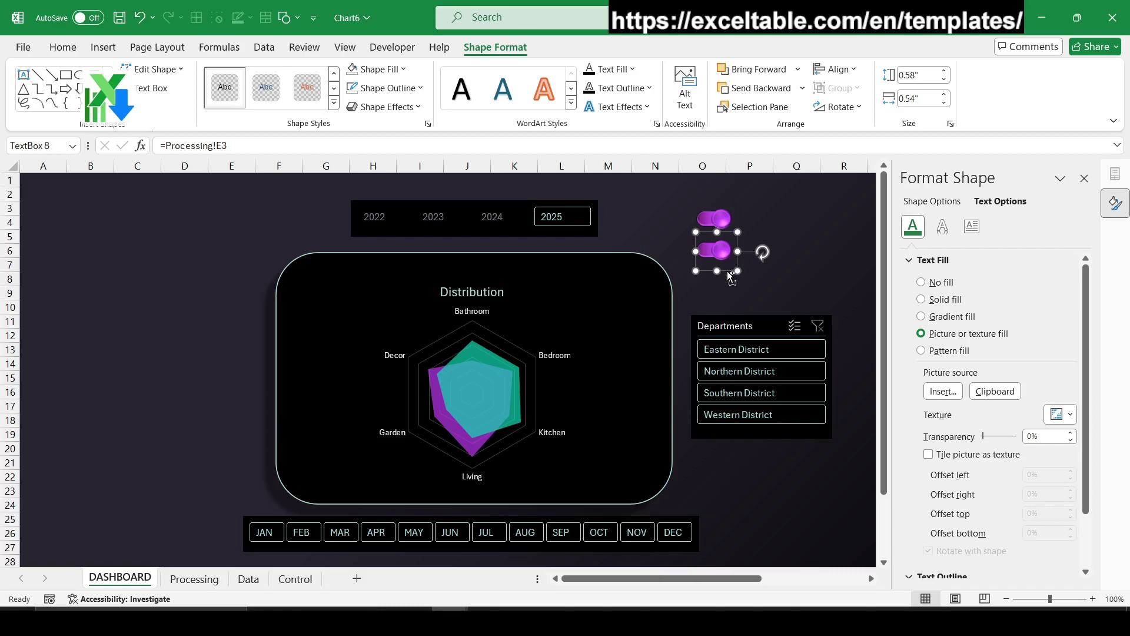
drag(726, 250, 725, 285)
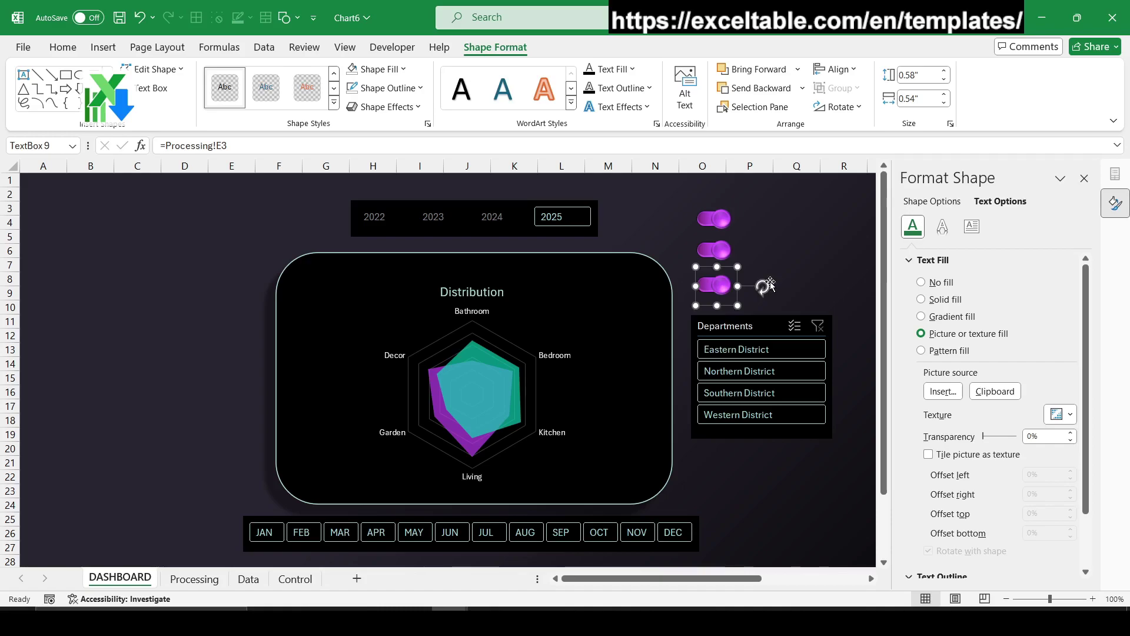
click(718, 219)
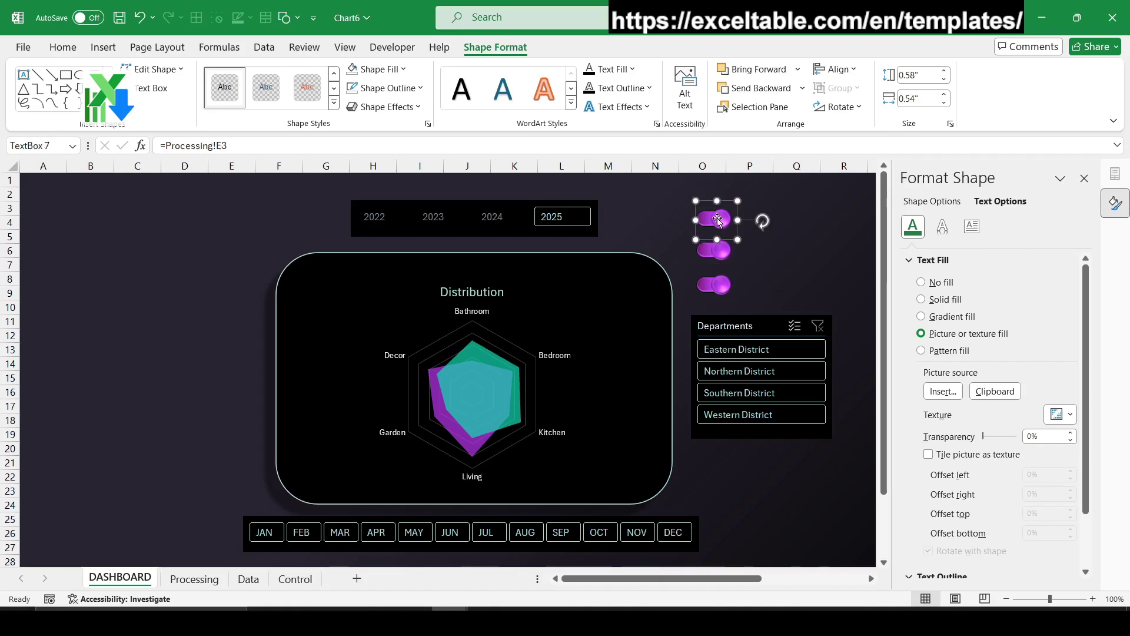
click(194, 579)
- Copy the dark toggle group from Processing and bring it to the dashboard
click(331, 367)
right_click(332, 367)
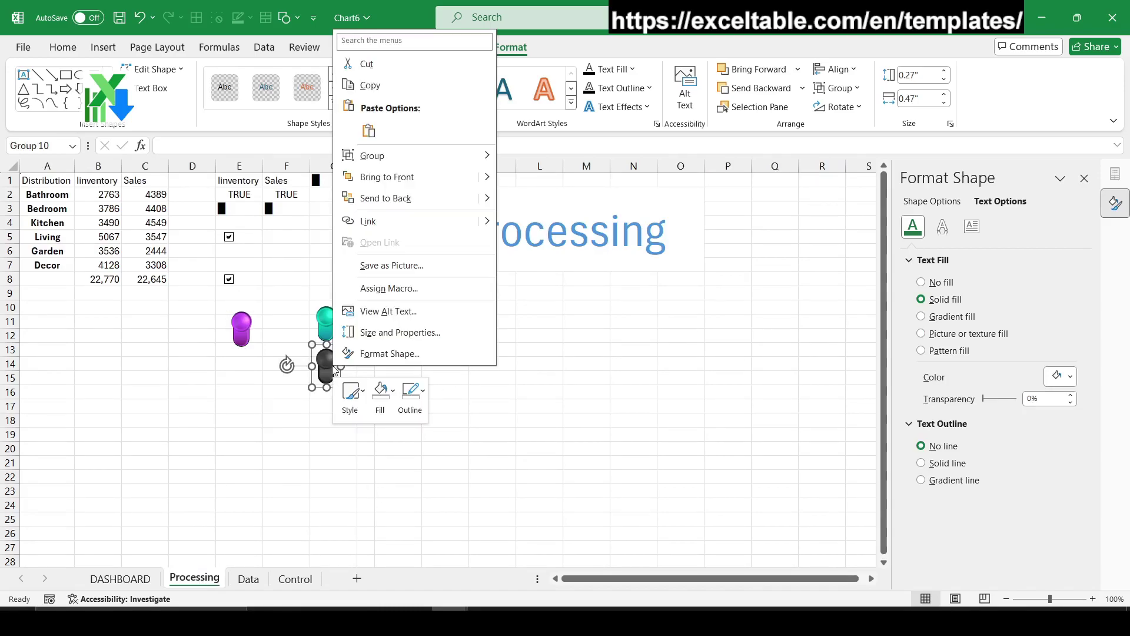
click(365, 86)
click(127, 579)
key(ctrl+v)
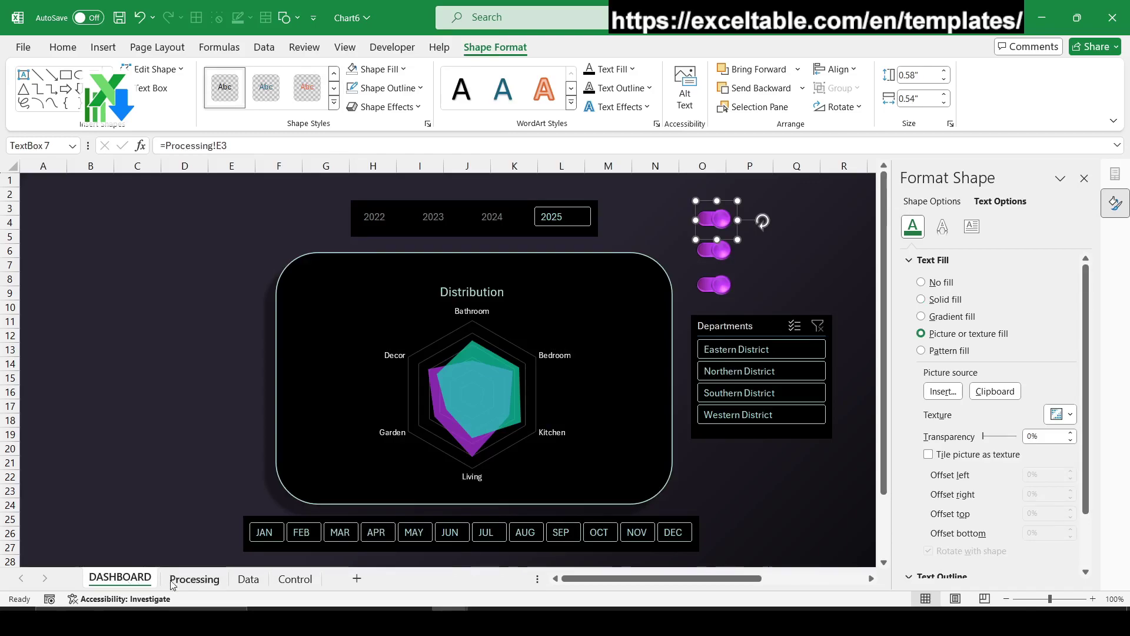
click(194, 578)
click(121, 579)
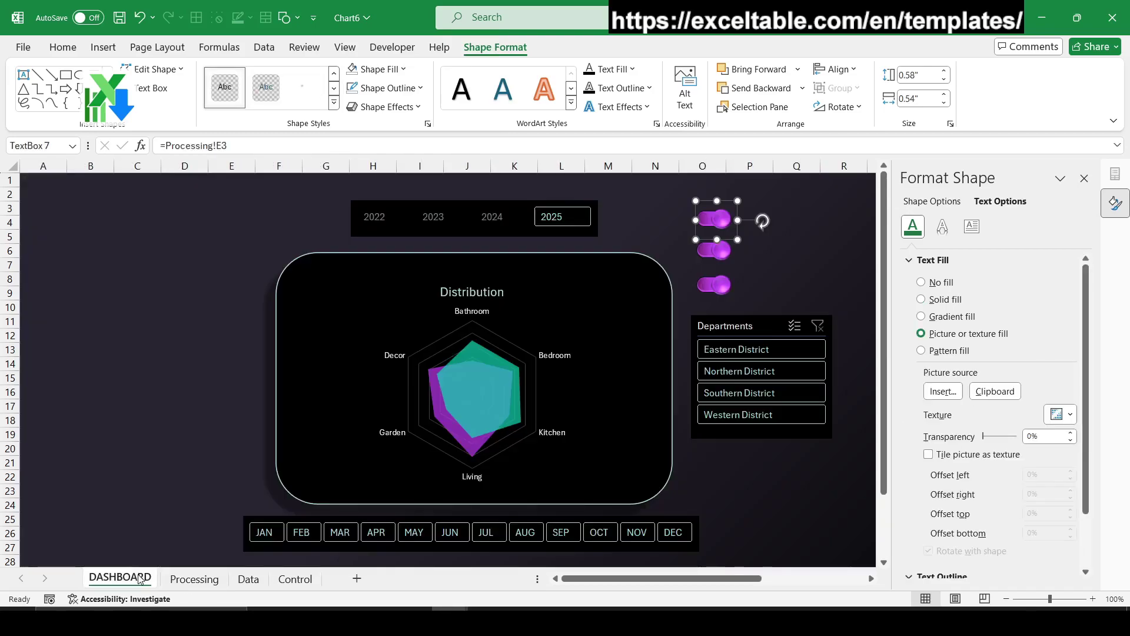
- Delete the third purple toggle and paste the dark toggle beside the top toggle
click(715, 285)
key(Delete)
key(ctrl+v)
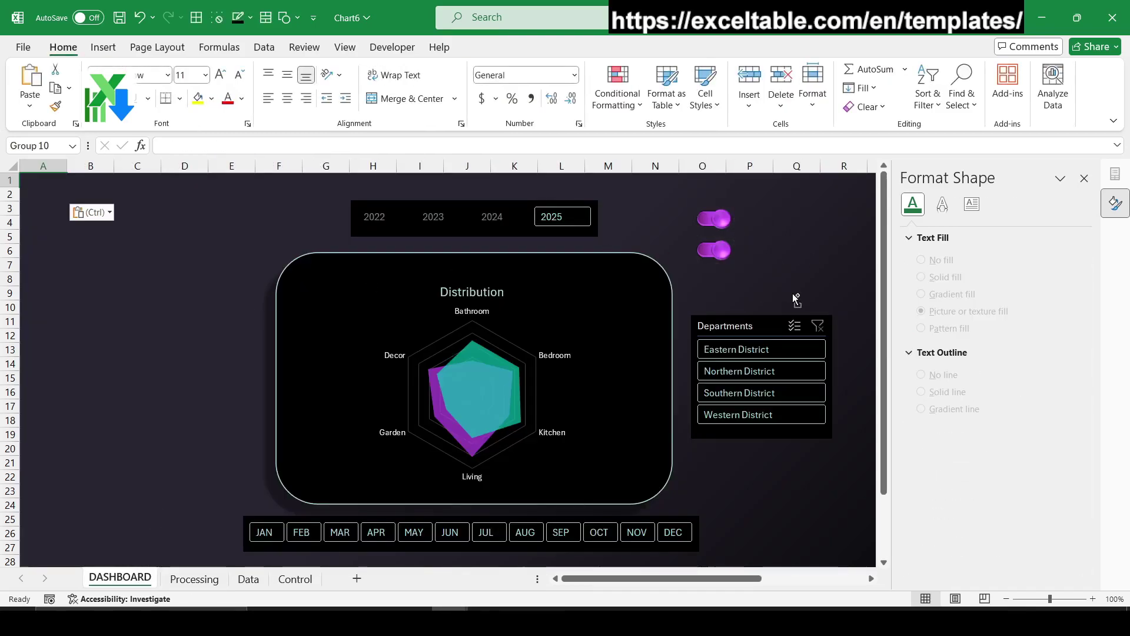
mouse_move(36, 193)
mouse_down()
mouse_move(706, 264)
mouse_move(774, 223)
mouse_move(771, 177)
mouse_up()
mouse_move(769, 219)
mouse_down()
mouse_move(779, 262)
mouse_move(767, 262)
mouse_up()
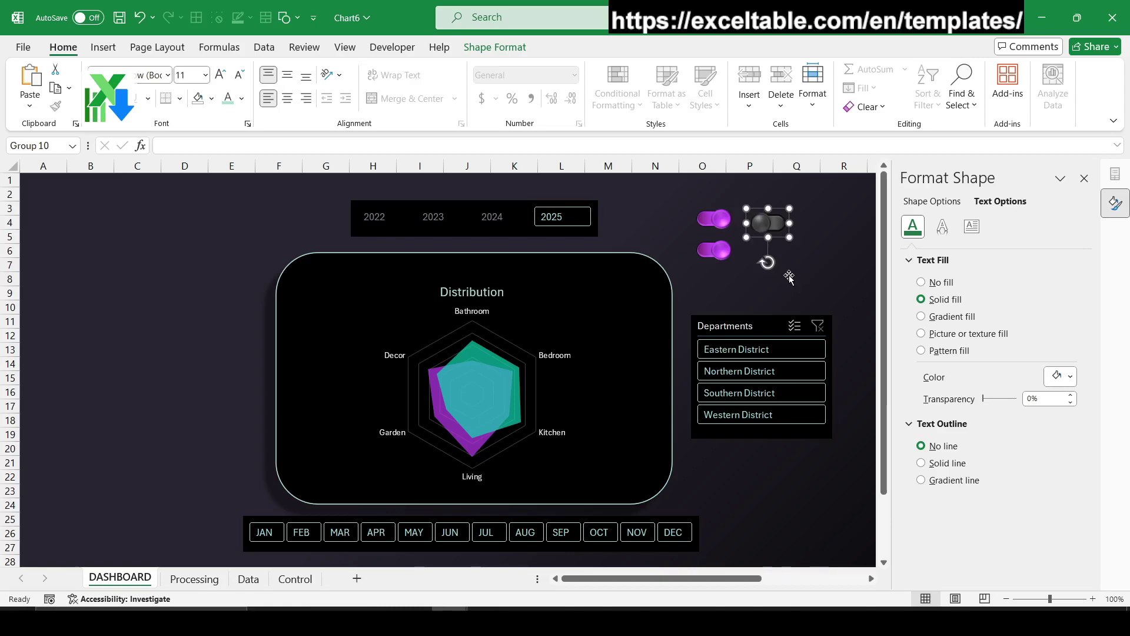
click(789, 278)
- Duplicate the top toggle to its right and fill its text with the dark toggle picture
click(721, 222)
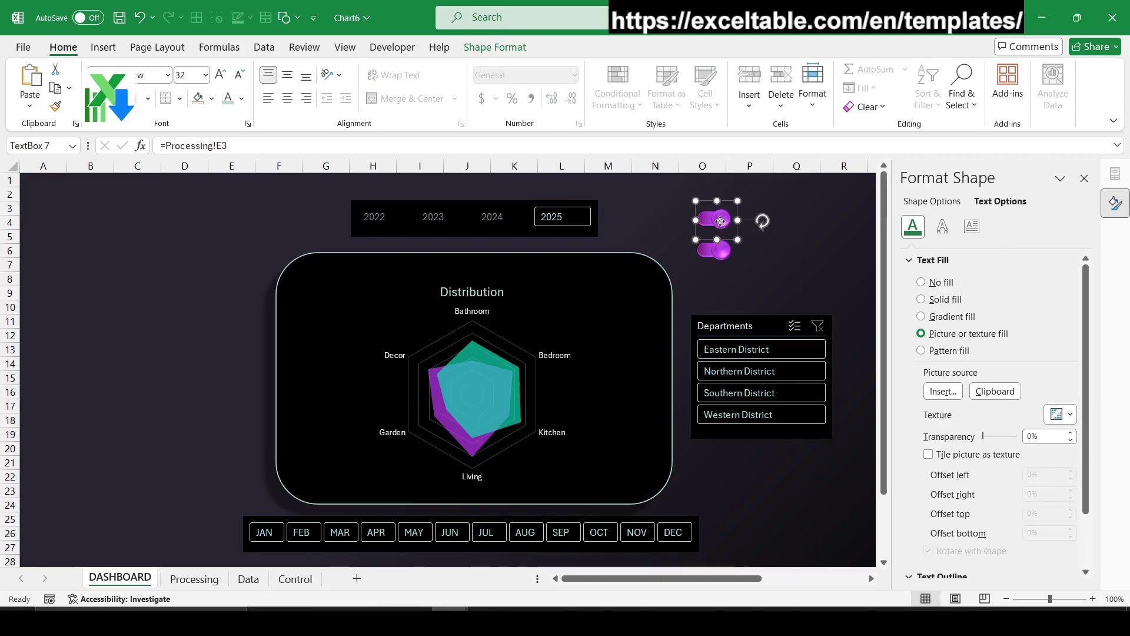
drag(721, 221, 795, 221)
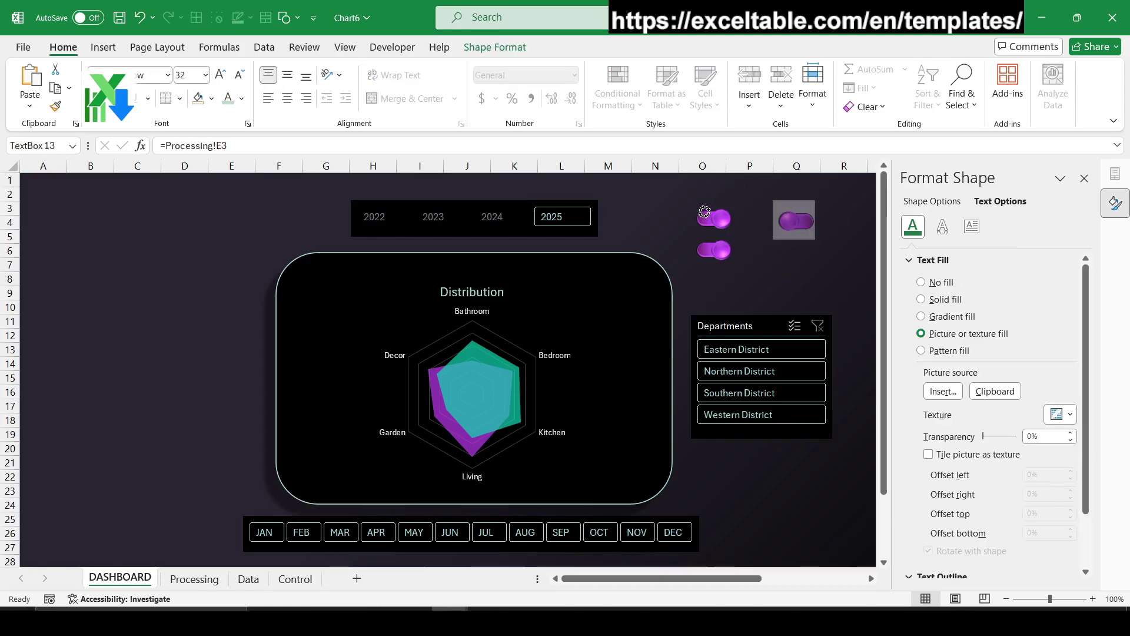
click(202, 580)
right_click(322, 368)
click(354, 88)
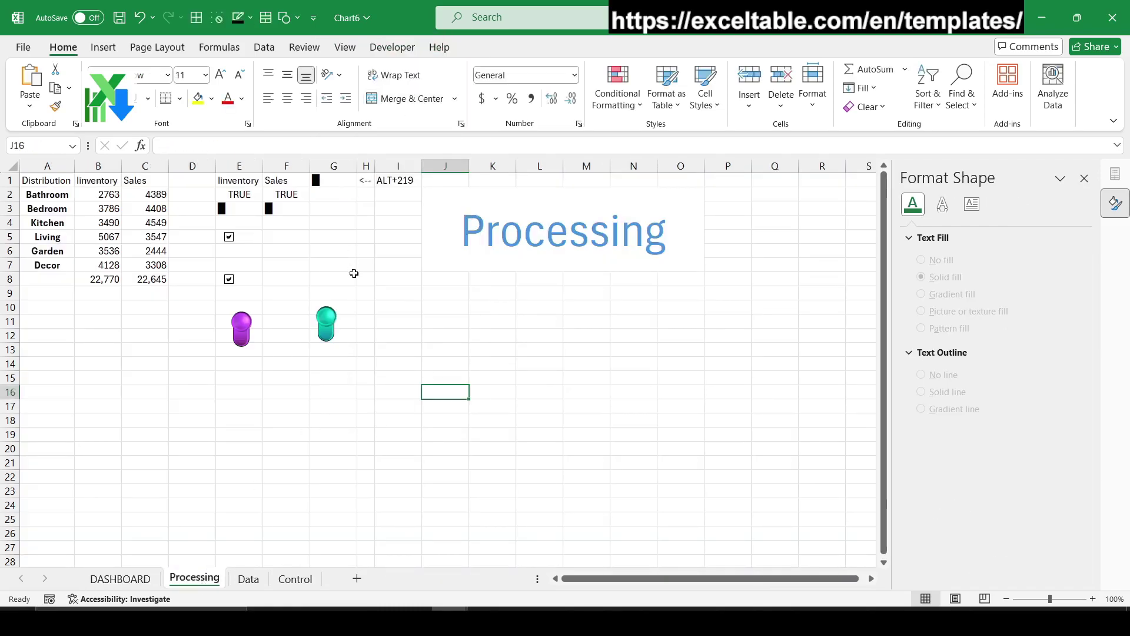
click(323, 366)
right_click(323, 368)
click(356, 95)
click(121, 579)
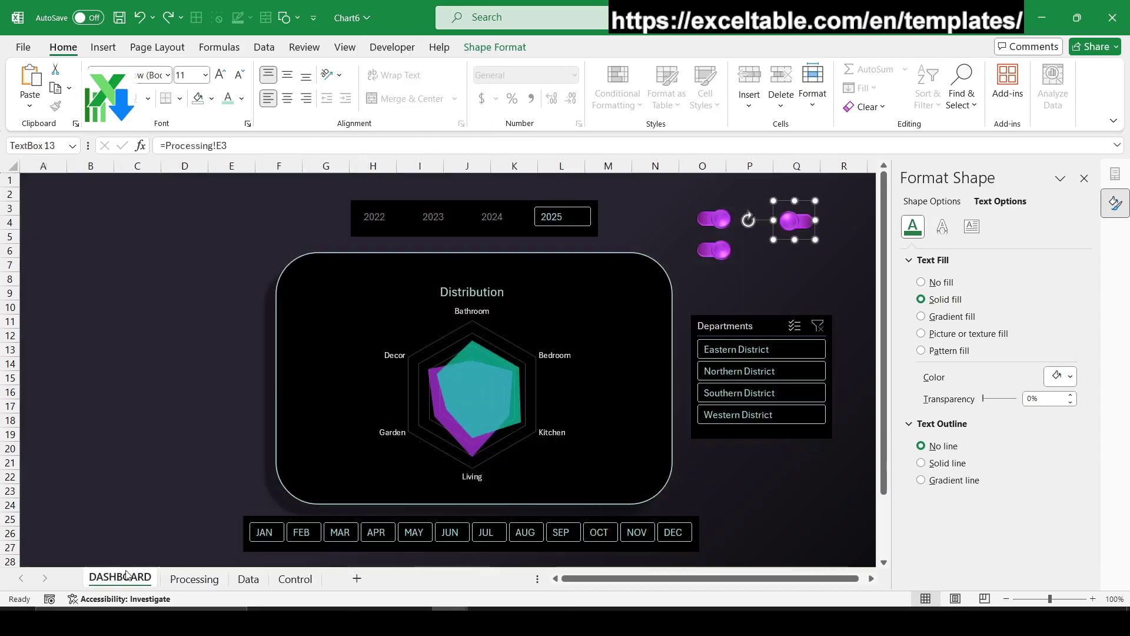
click(966, 333)
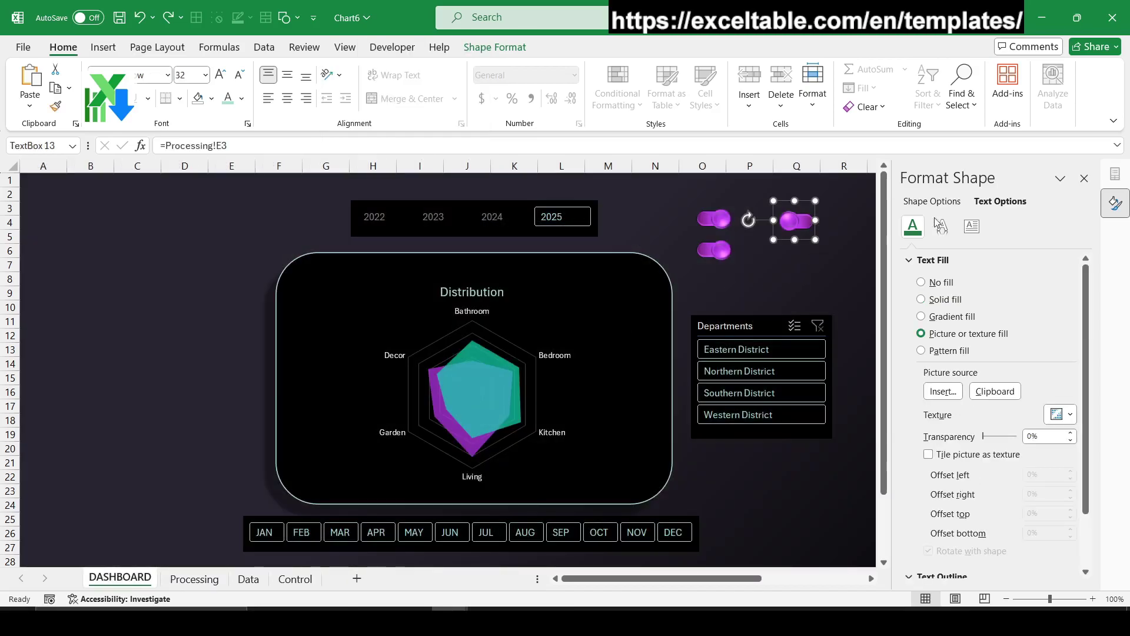
click(995, 391)
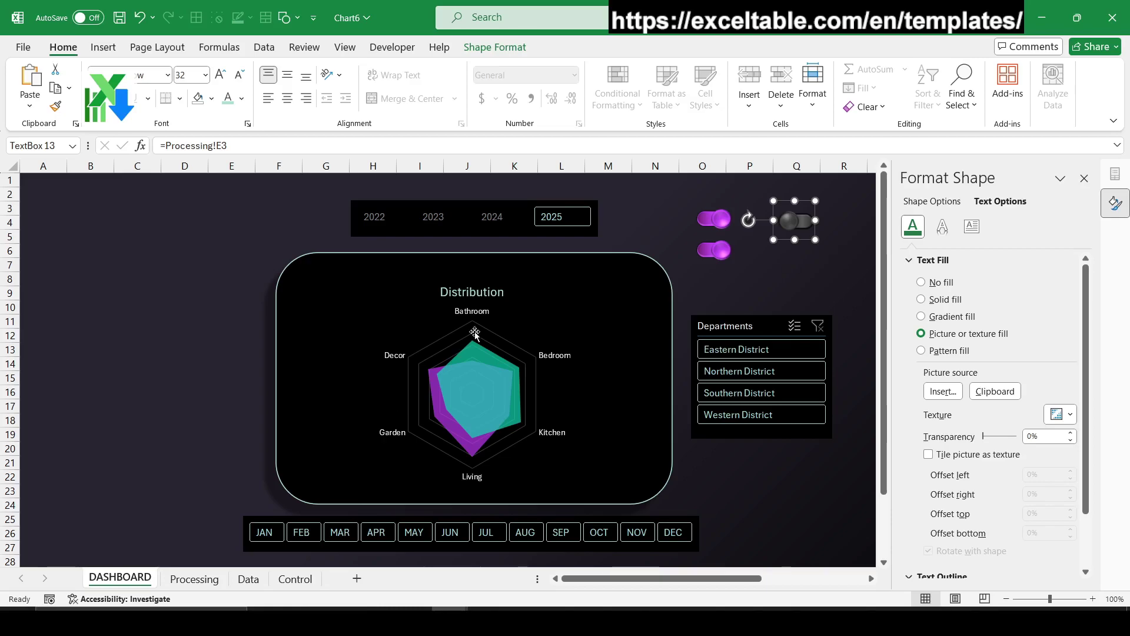
- Enter =IF(E2,$G$1,"") in E3 and copy it across to F3 and down to E4
click(195, 579)
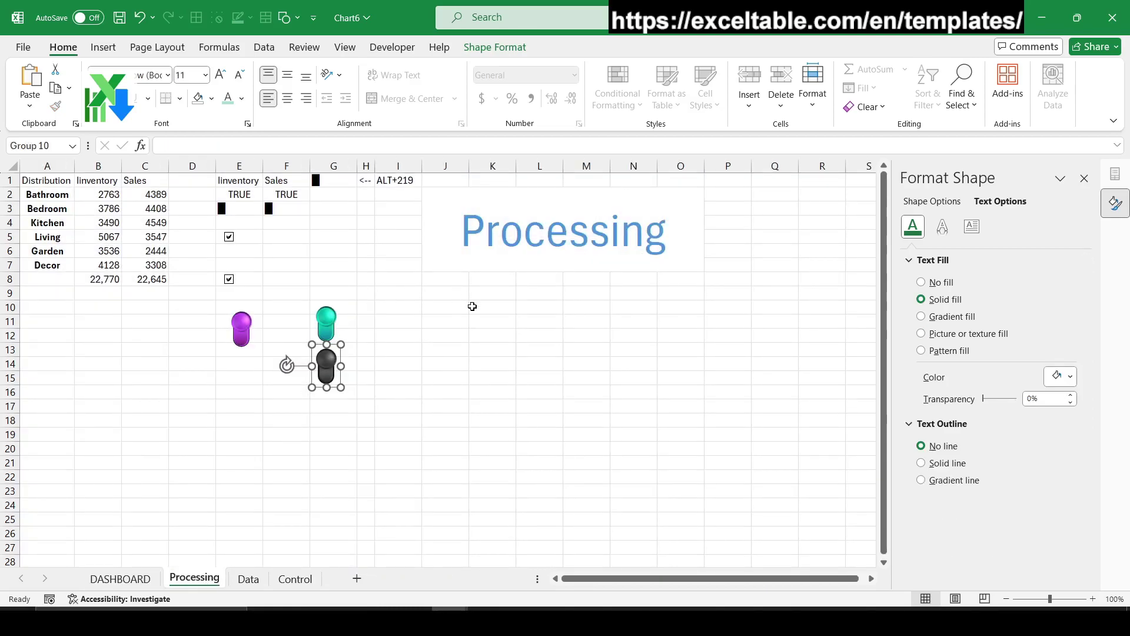
click(245, 218)
click(246, 207)
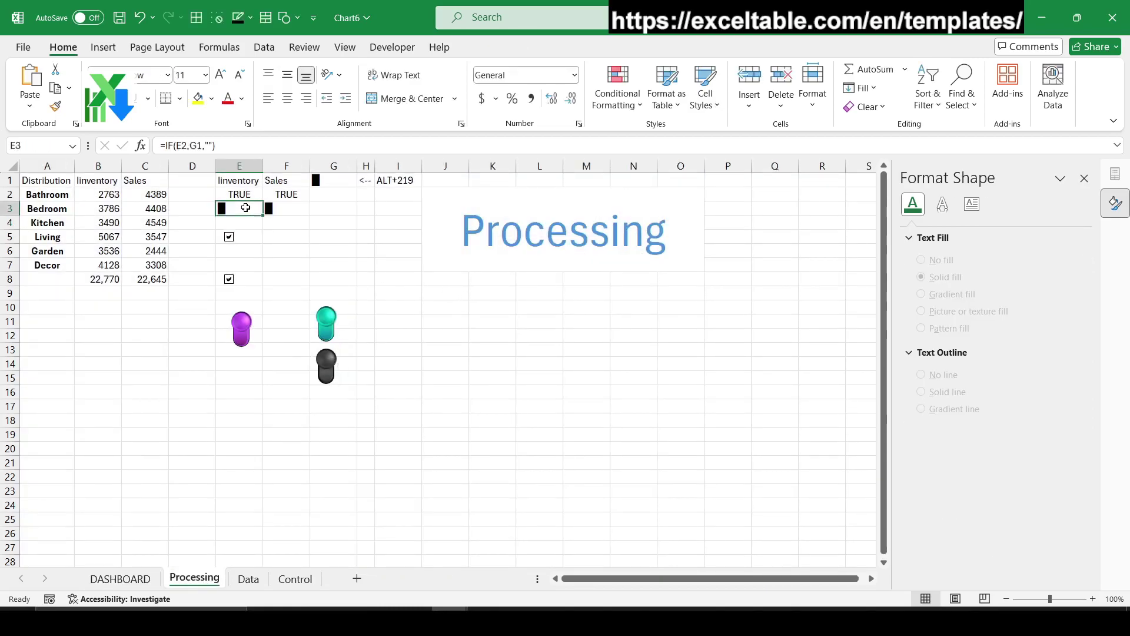
drag(262, 215, 301, 210)
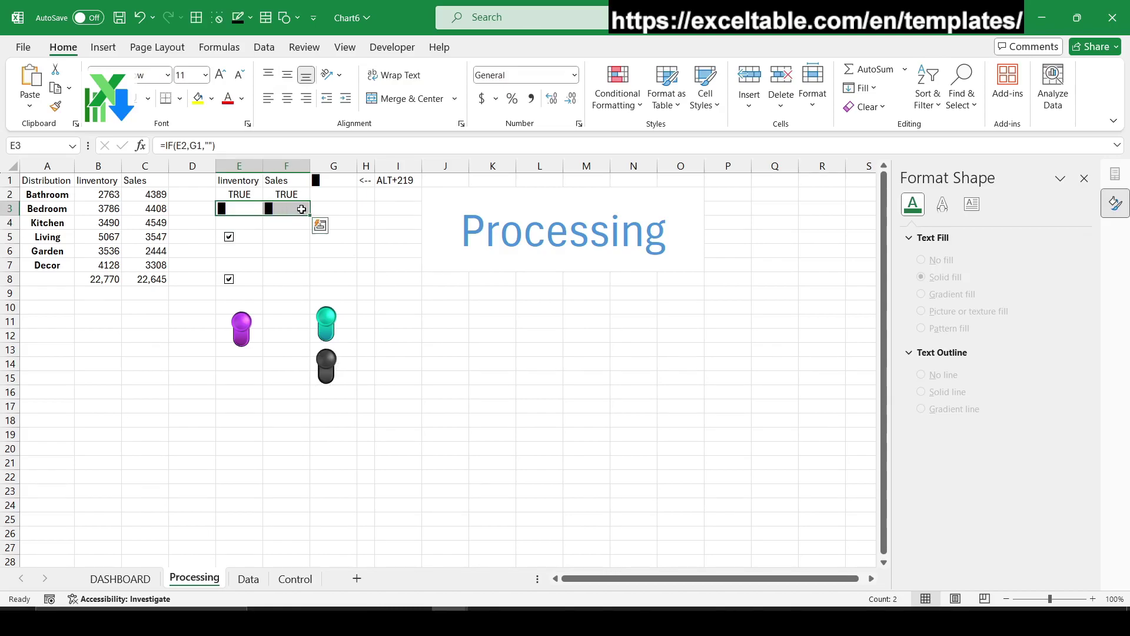
click(247, 208)
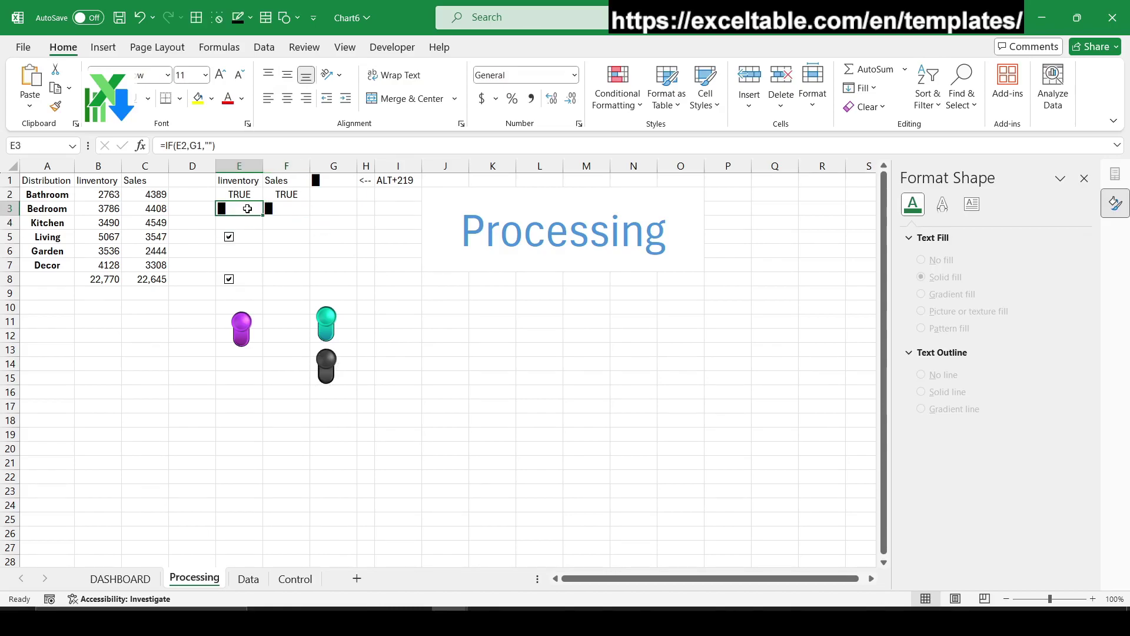
click(206, 146)
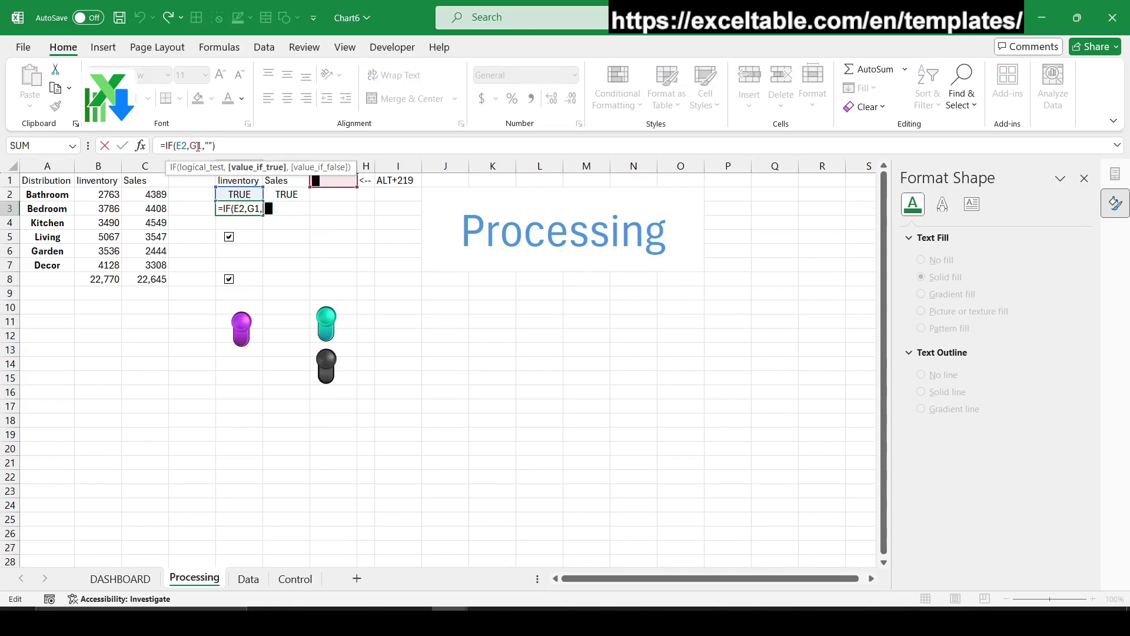
key(Tab)
click(248, 209)
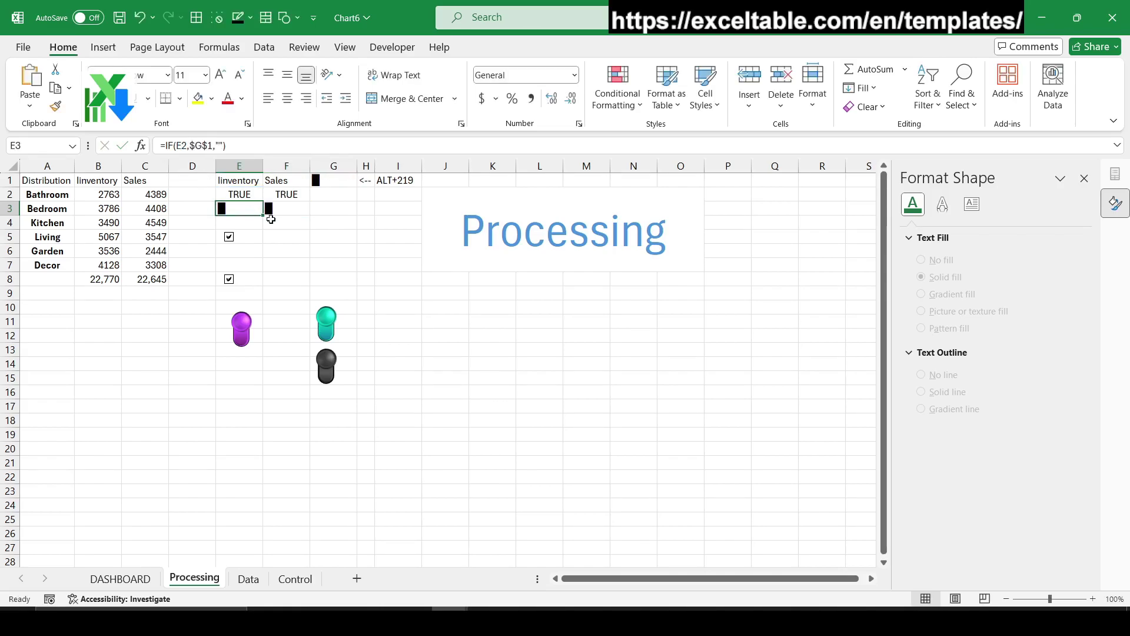
drag(265, 215, 265, 229)
- Change E4 to =IF(E2,"",$G$1), copy it to F4, and return to DASHBOARD
click(246, 223)
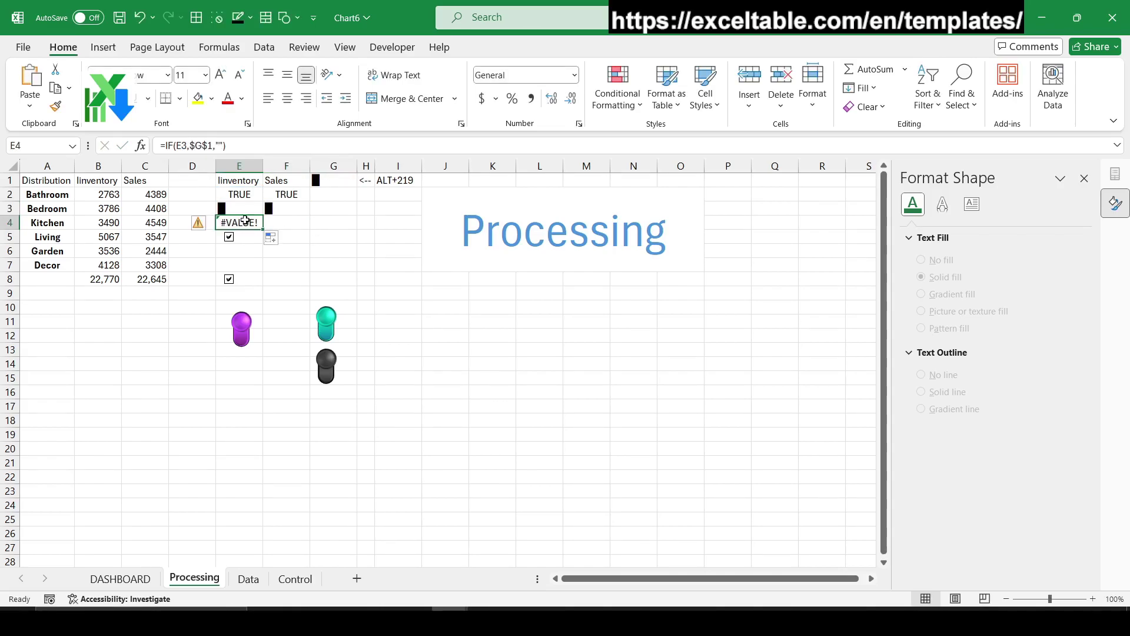
click(247, 149)
click(242, 209)
text(2)
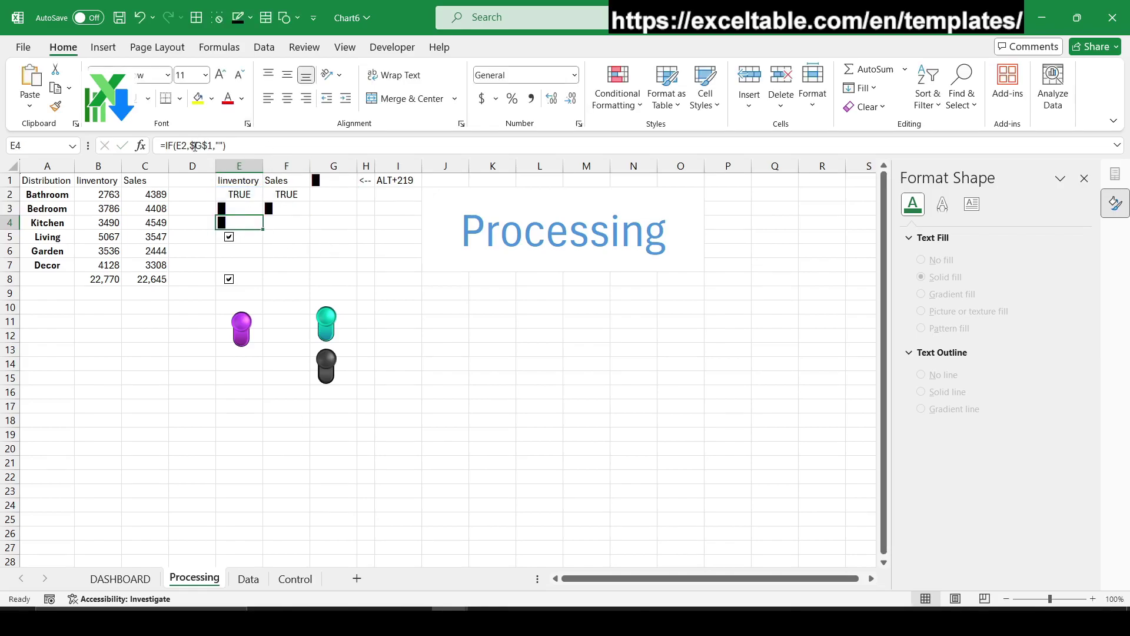
click(382, 147)
key(shift+Right)
key(shift+Right)
key(shift+Right)
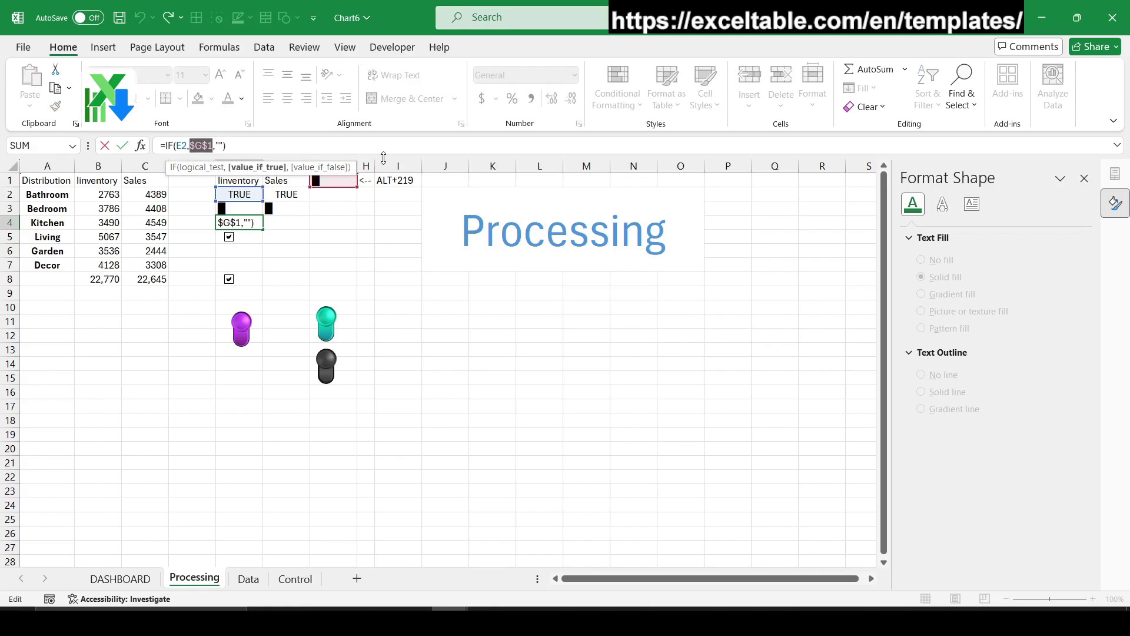
key(Delete)
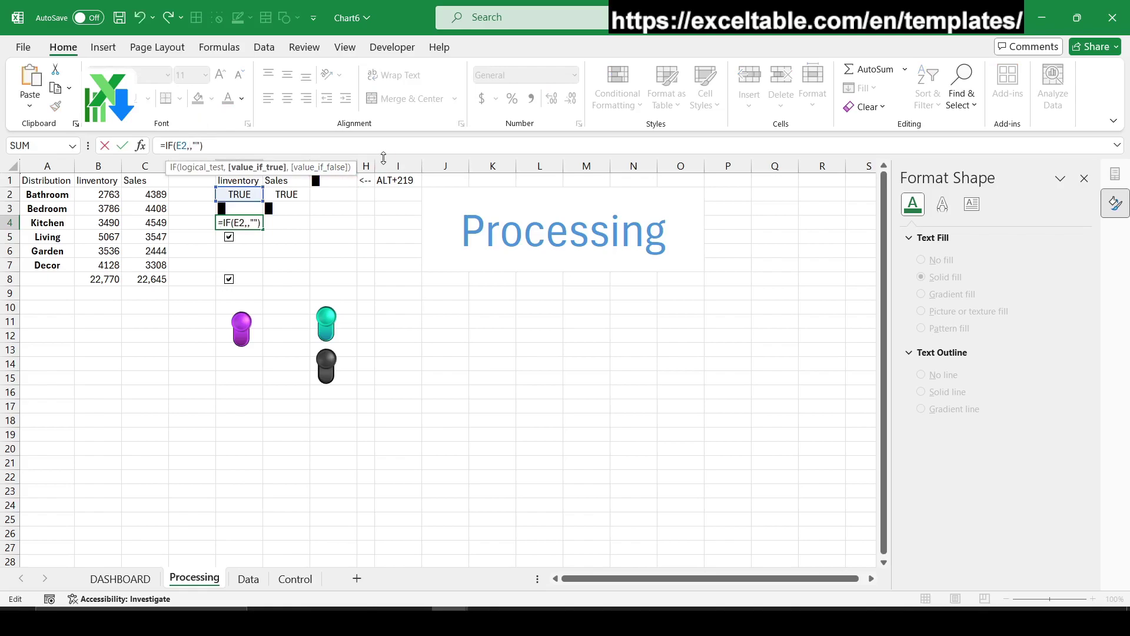
text("")
key(BackSpace)
key(BackSpace)
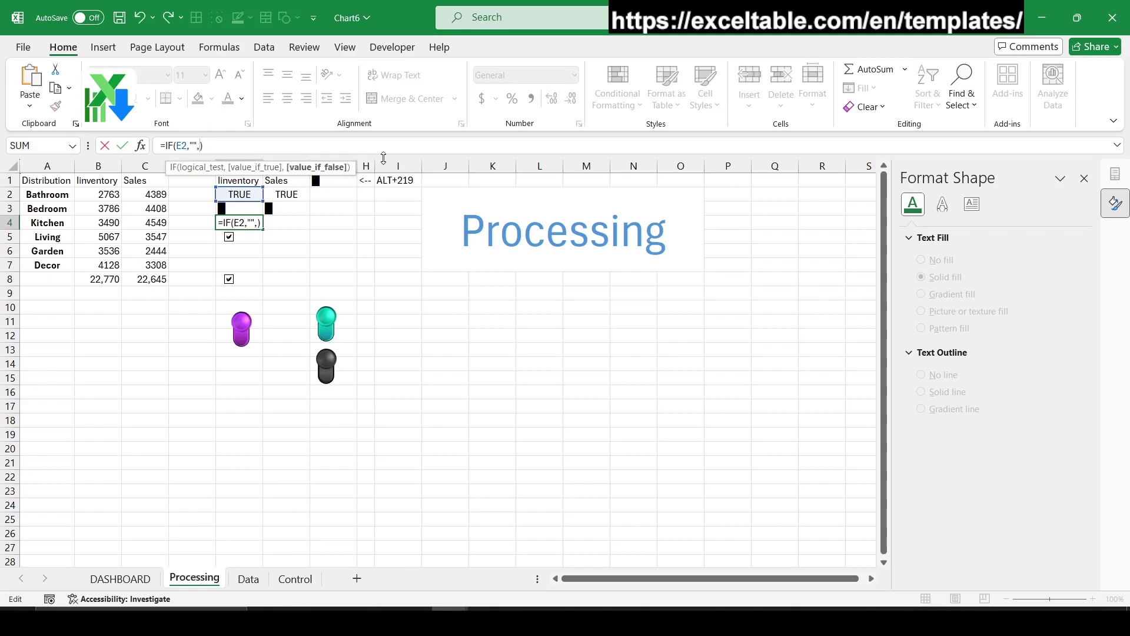
text($G$1)
key(ctrl+Return)
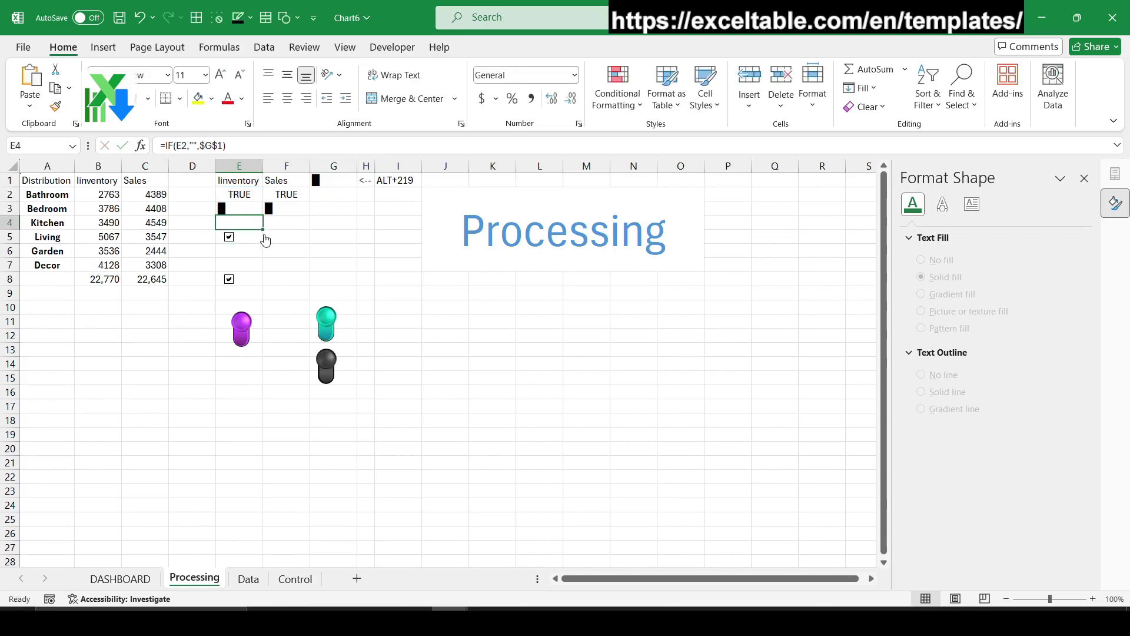
drag(263, 229, 295, 227)
click(245, 142)
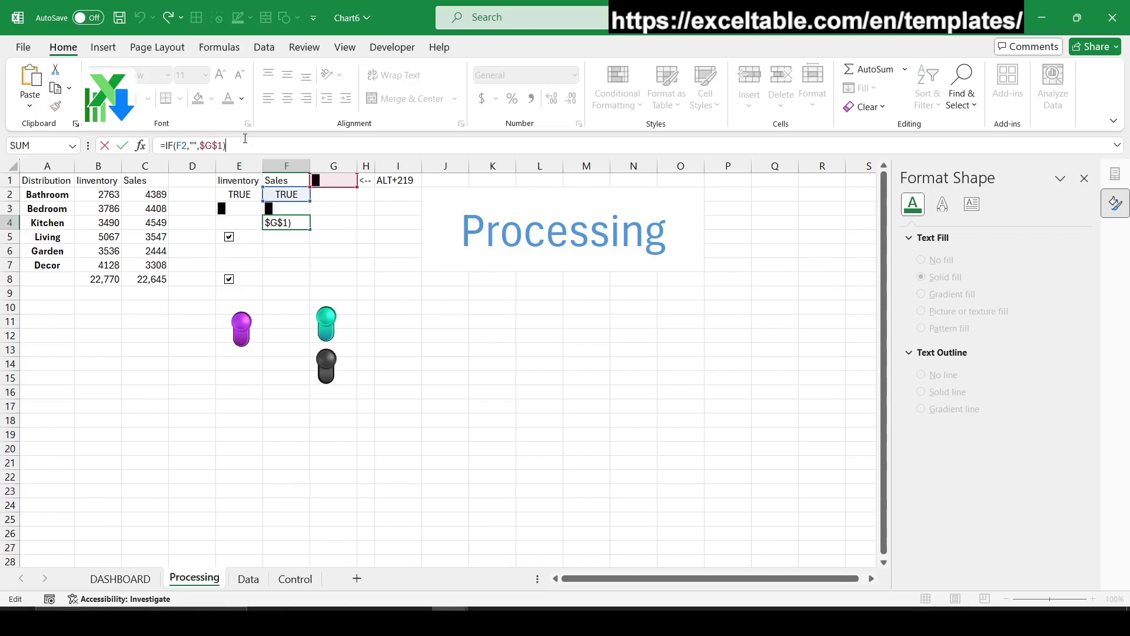
key(ctrl+Return)
click(120, 579)
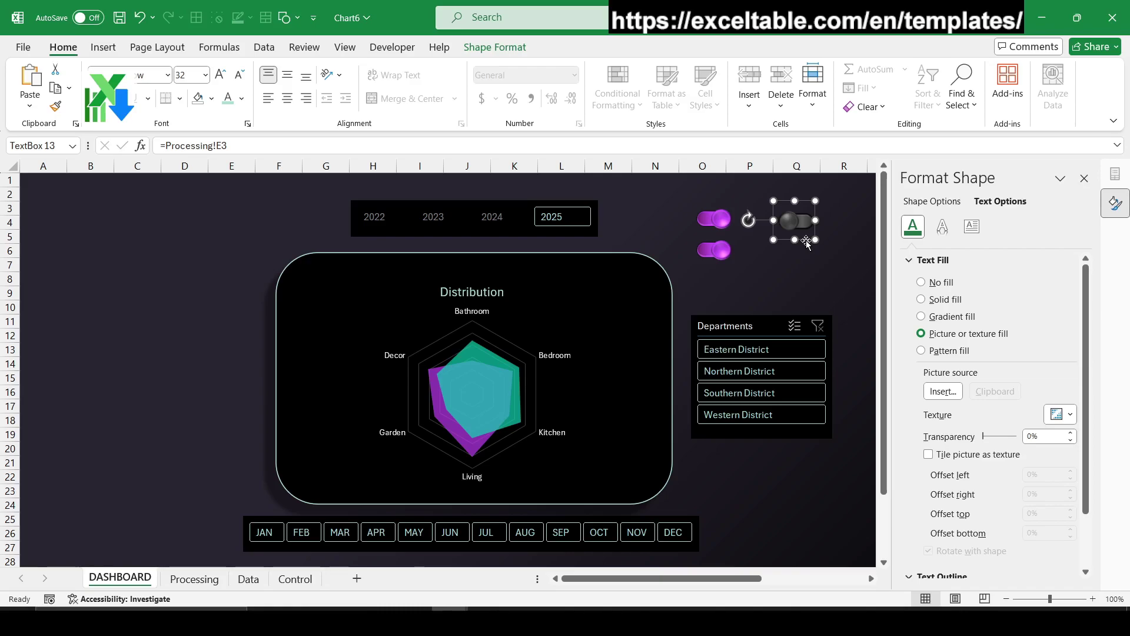
- Relink the dark toggle text box to =Processing!E4
triple_click(308, 147)
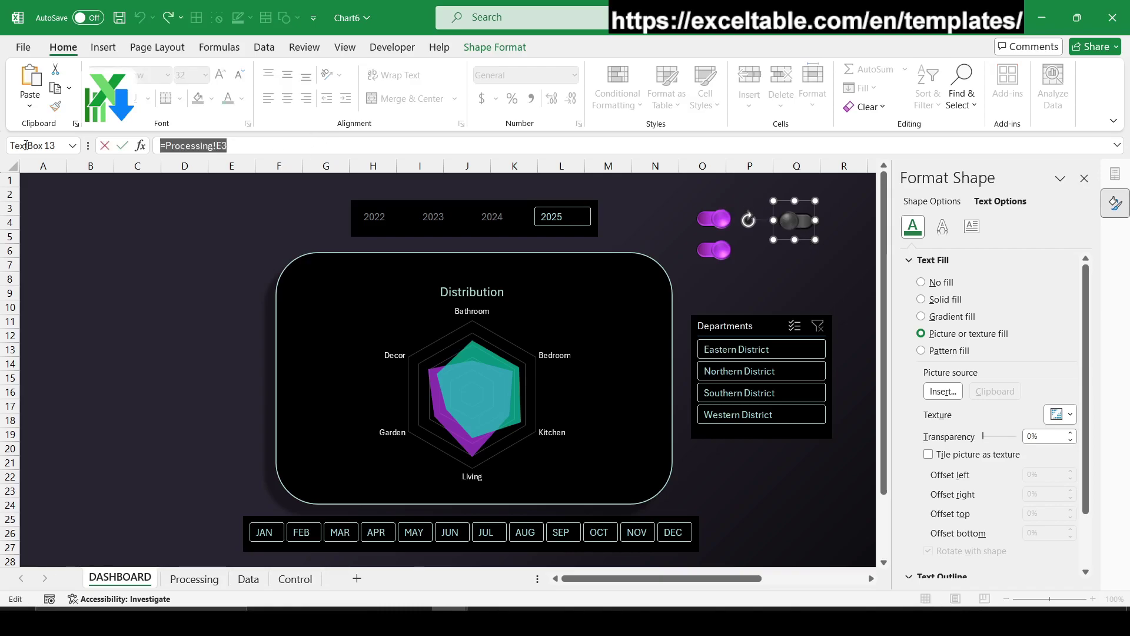
text(=)
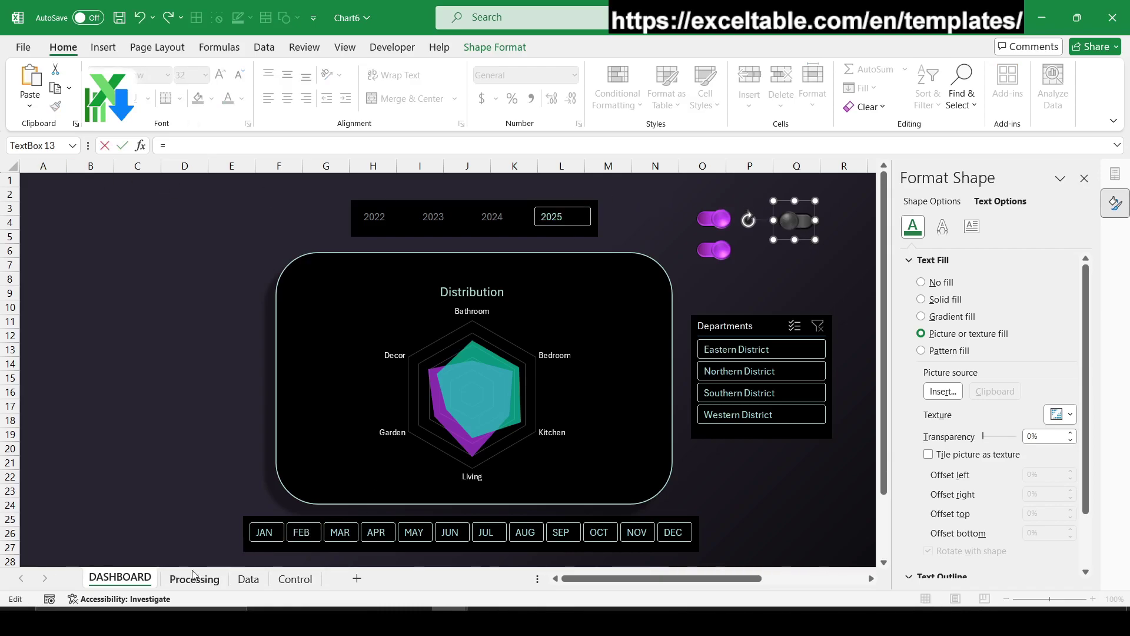
click(194, 578)
click(247, 227)
key(Return)
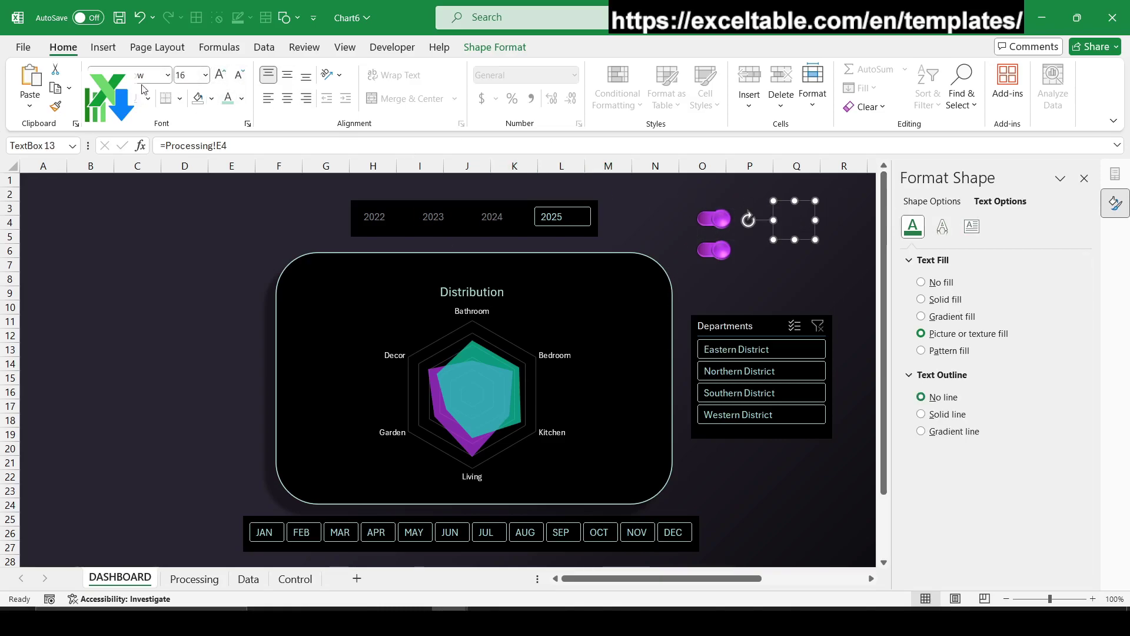
- Adjust its text size, fill the text with the copied dark switch picture, and widen the box
click(192, 70)
key(Return)
click(952, 318)
click(956, 334)
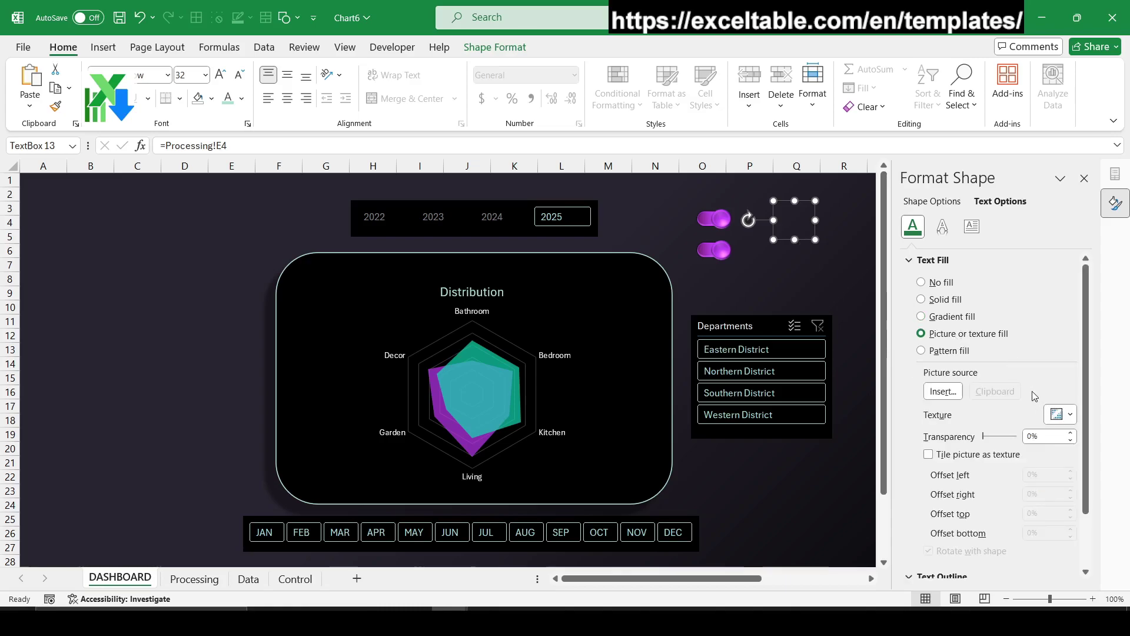
click(219, 579)
right_click(327, 368)
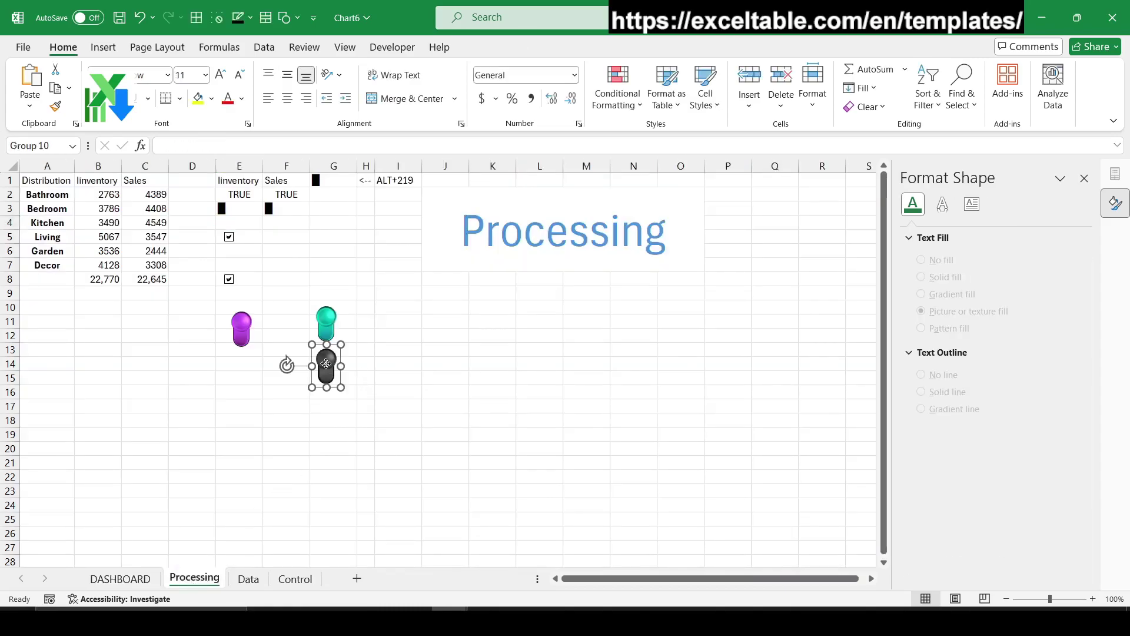
click(363, 83)
click(120, 579)
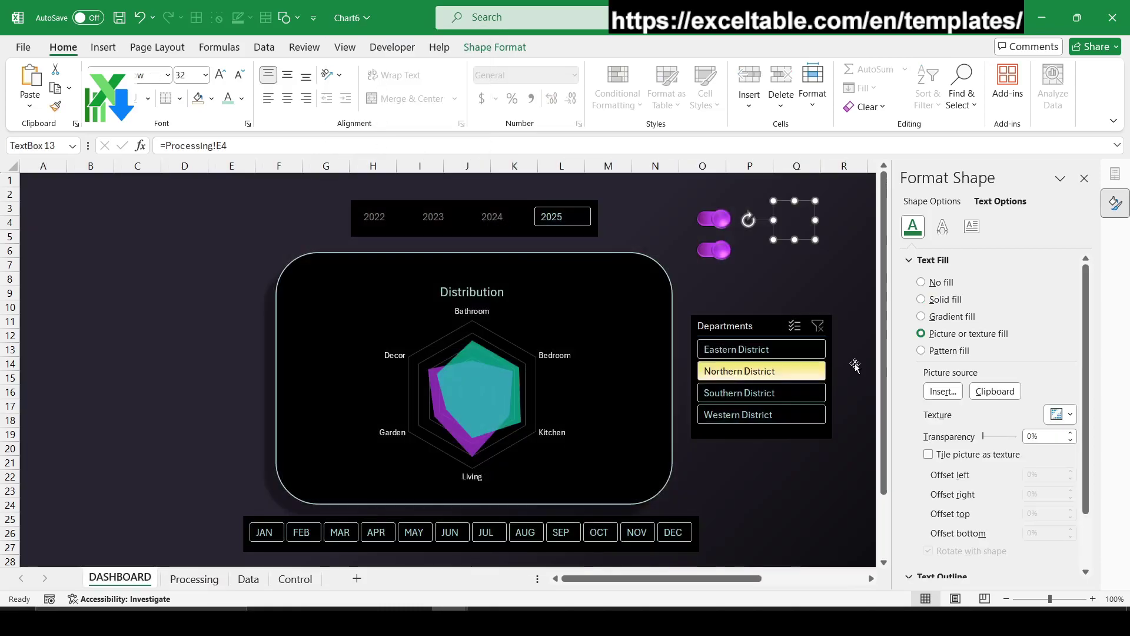
click(995, 391)
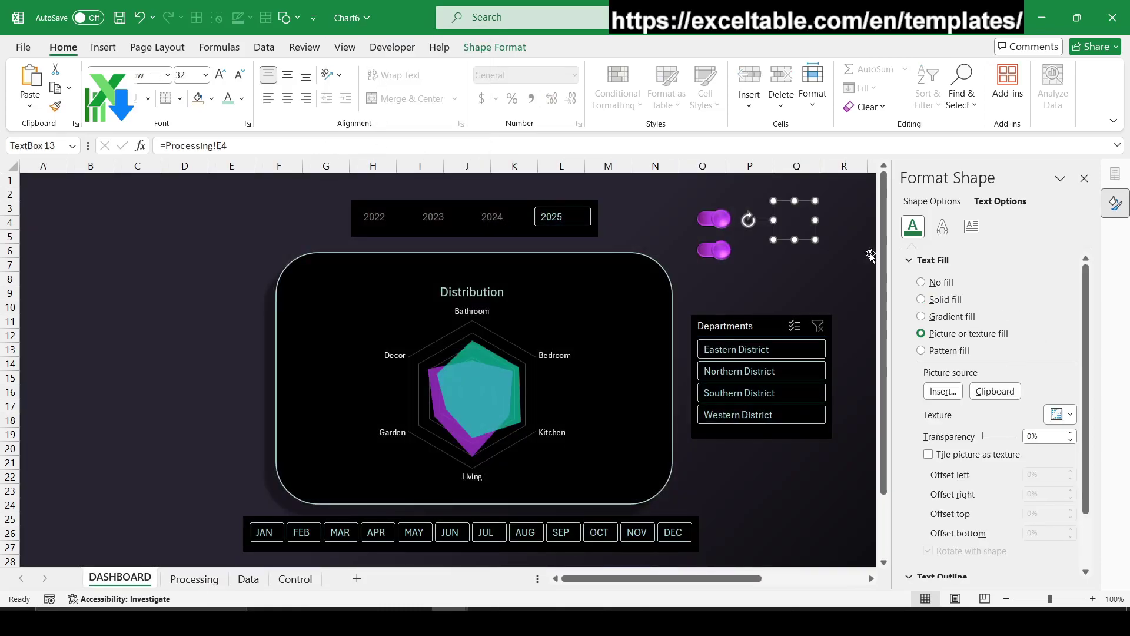
drag(816, 220, 852, 220)
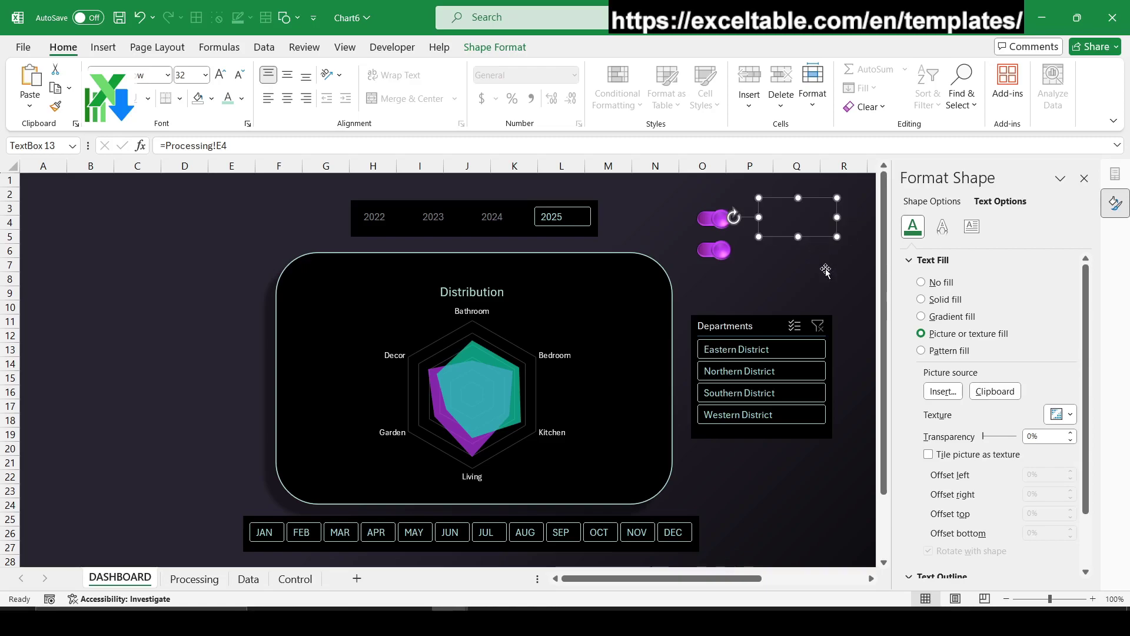
- Move the dark switch near the top right and Ctrl+drag a copy directly below it
click(194, 579)
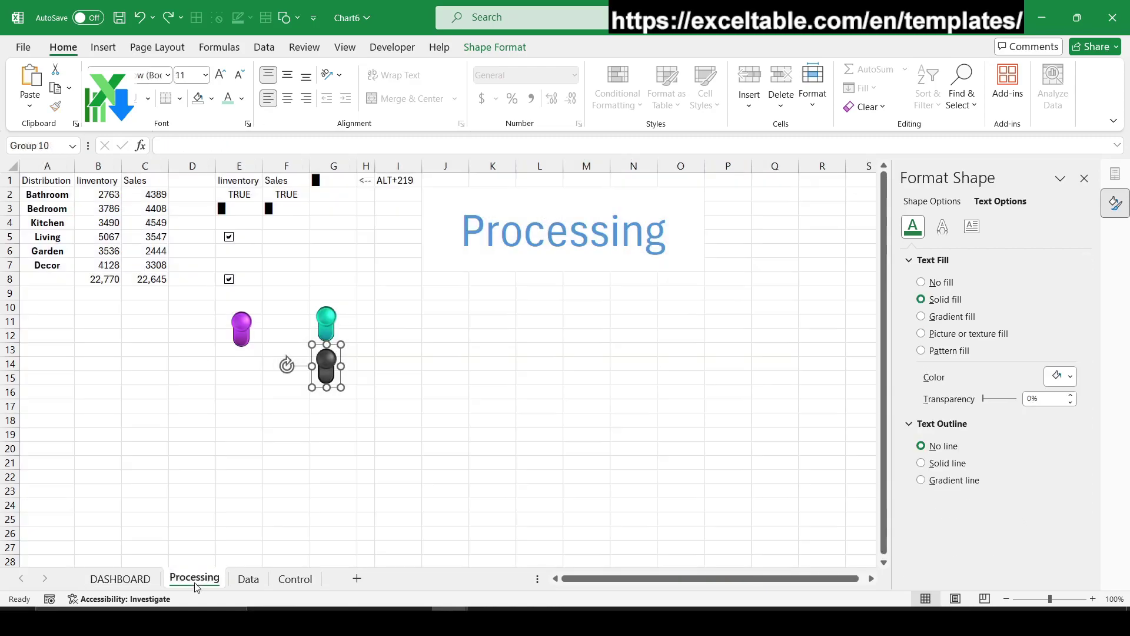
click(120, 579)
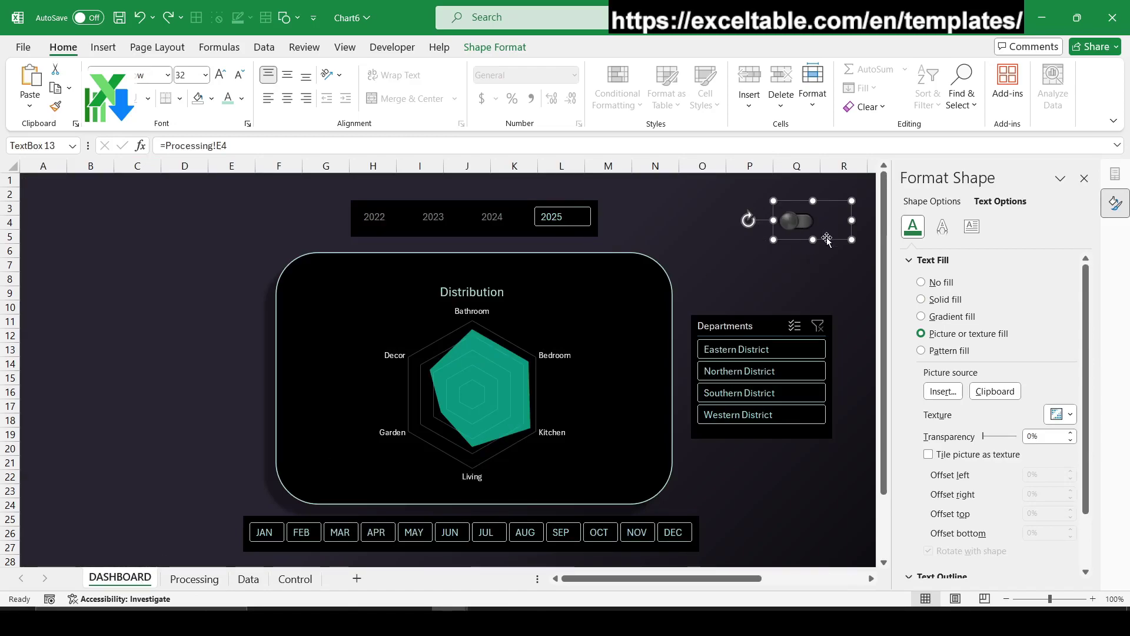
click(788, 229)
drag(787, 229, 817, 236)
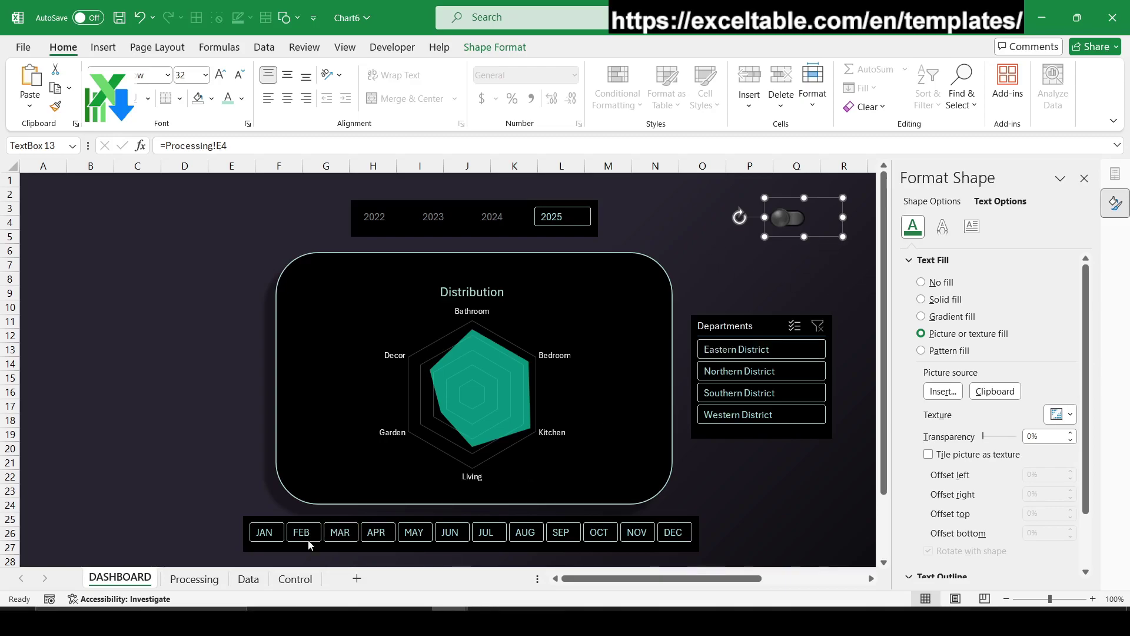
ctrl+drag(822, 236, 821, 273)
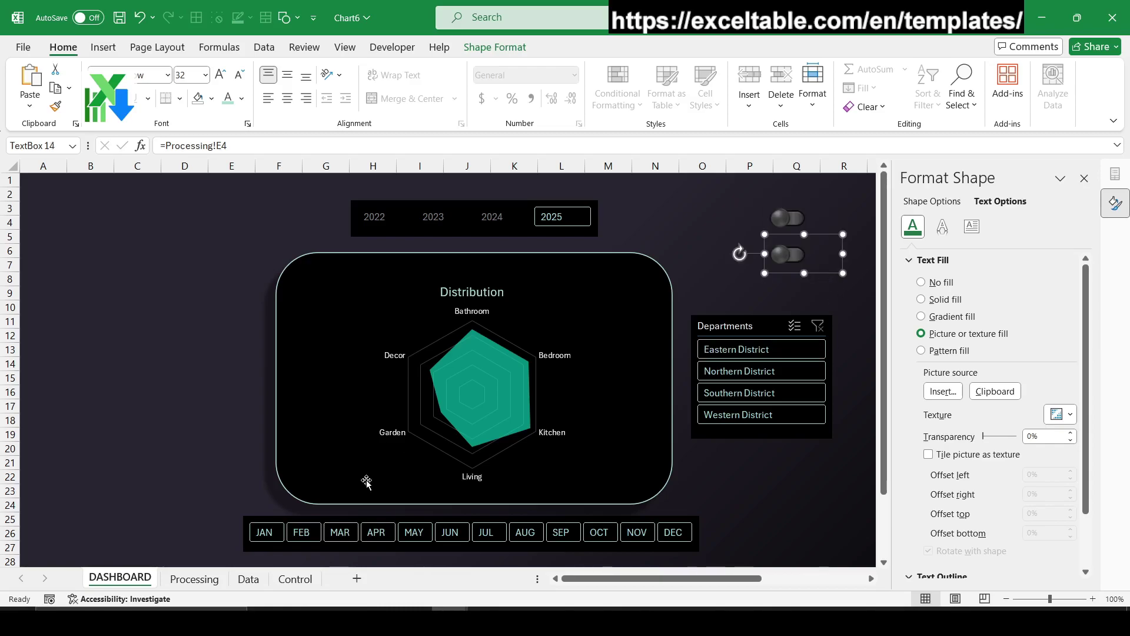
- Relink the lower switch copy to =Processing!F4
click(195, 578)
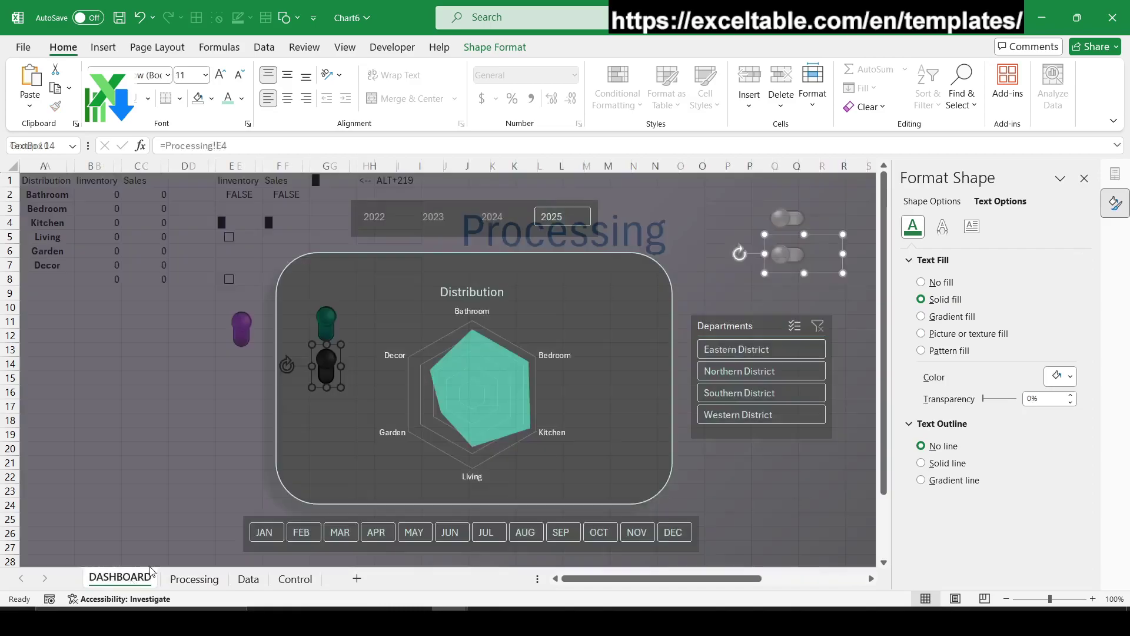
click(120, 579)
drag(227, 146, 76, 140)
text(=)
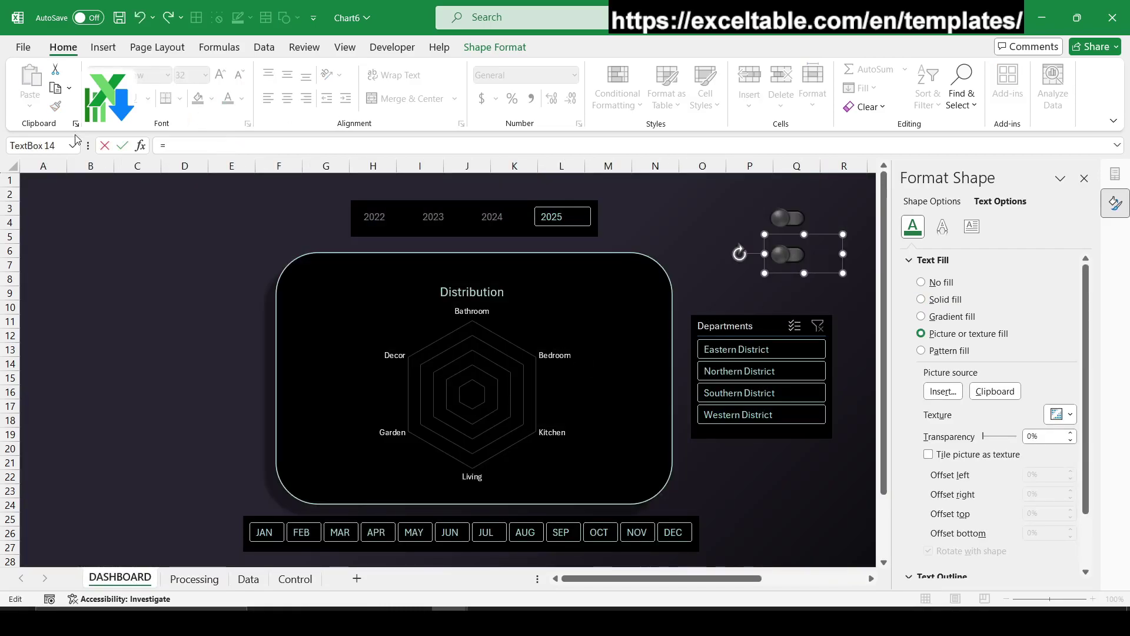
click(194, 579)
click(275, 224)
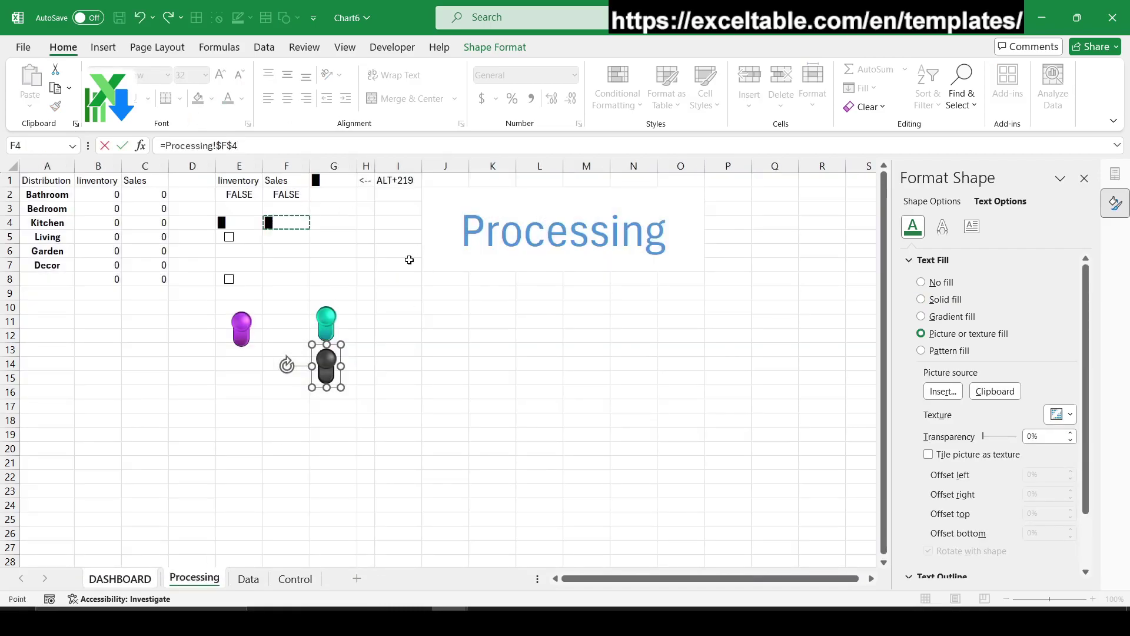
key(Return)
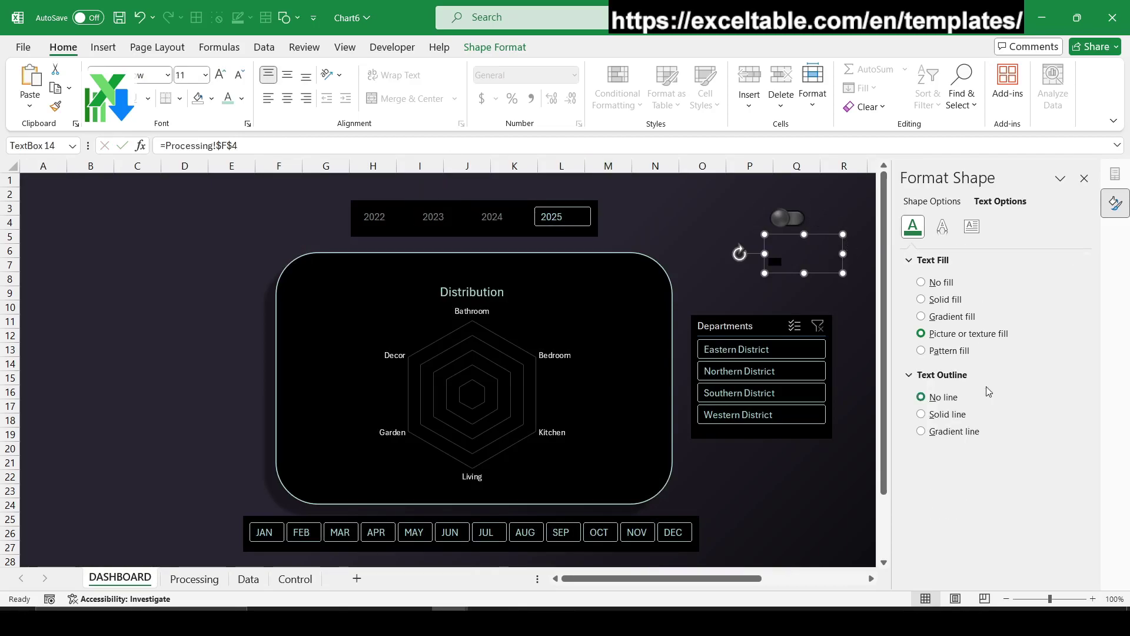
- Refill the copy's text with the dark switch picture, set it to 32 pt, and show the Selection Pane
click(194, 579)
right_click(321, 372)
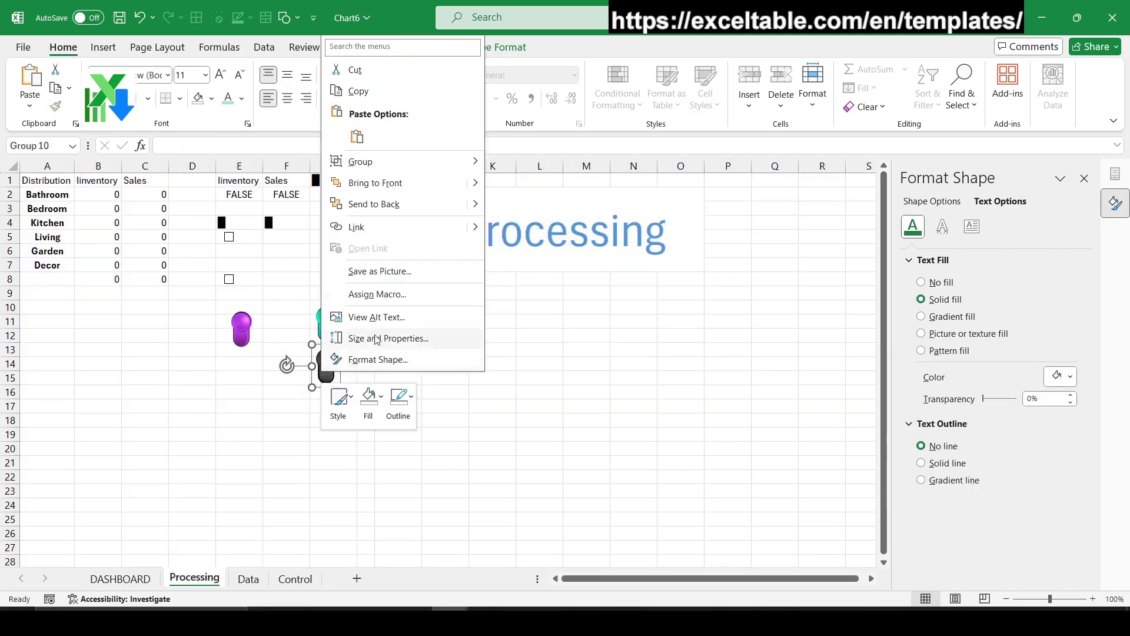
click(120, 579)
click(965, 333)
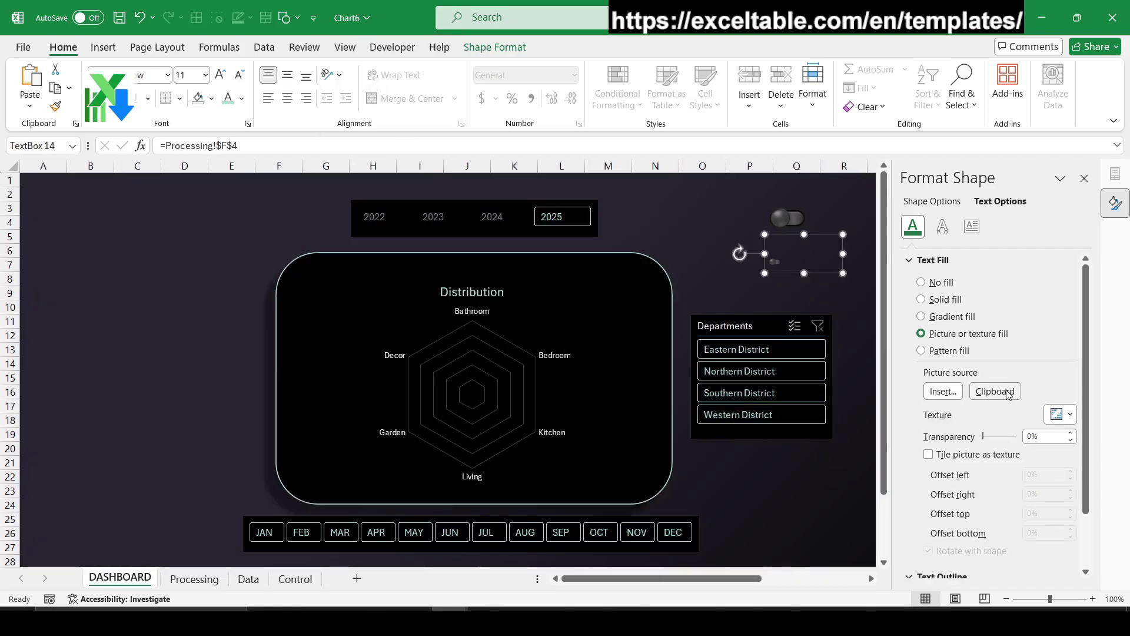
click(191, 75)
text(32)
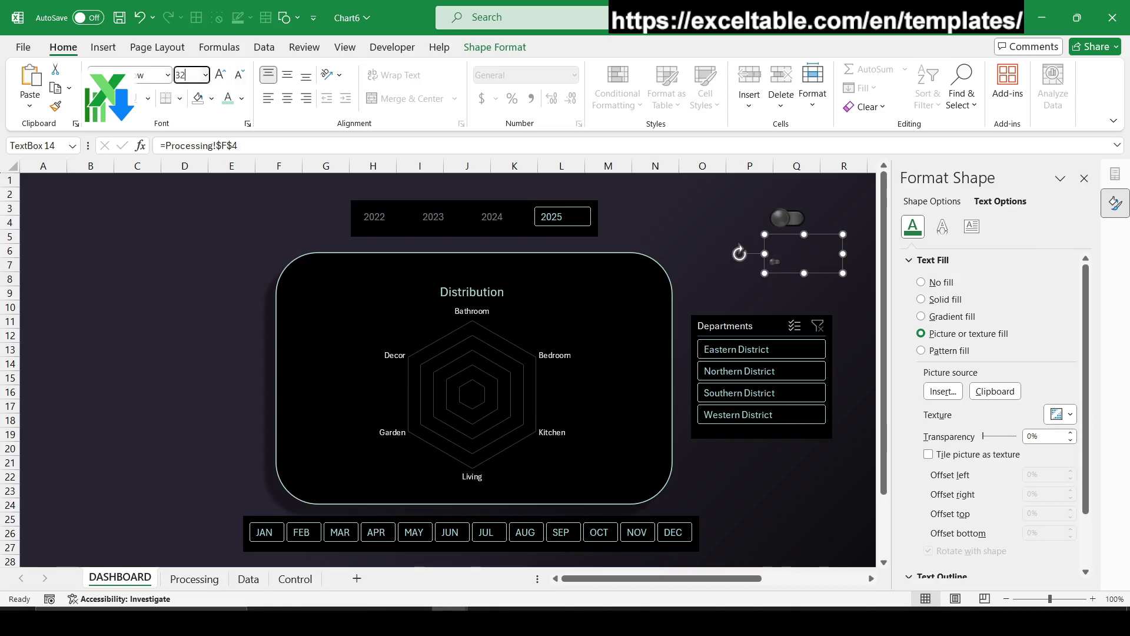
key(Return)
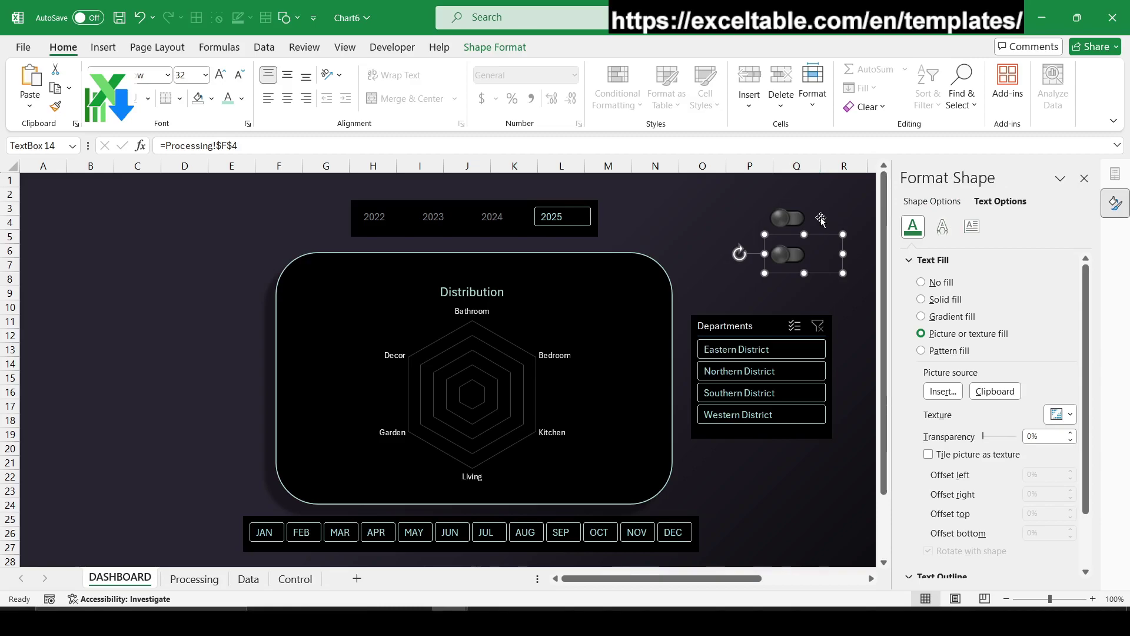
key(alt+F10)
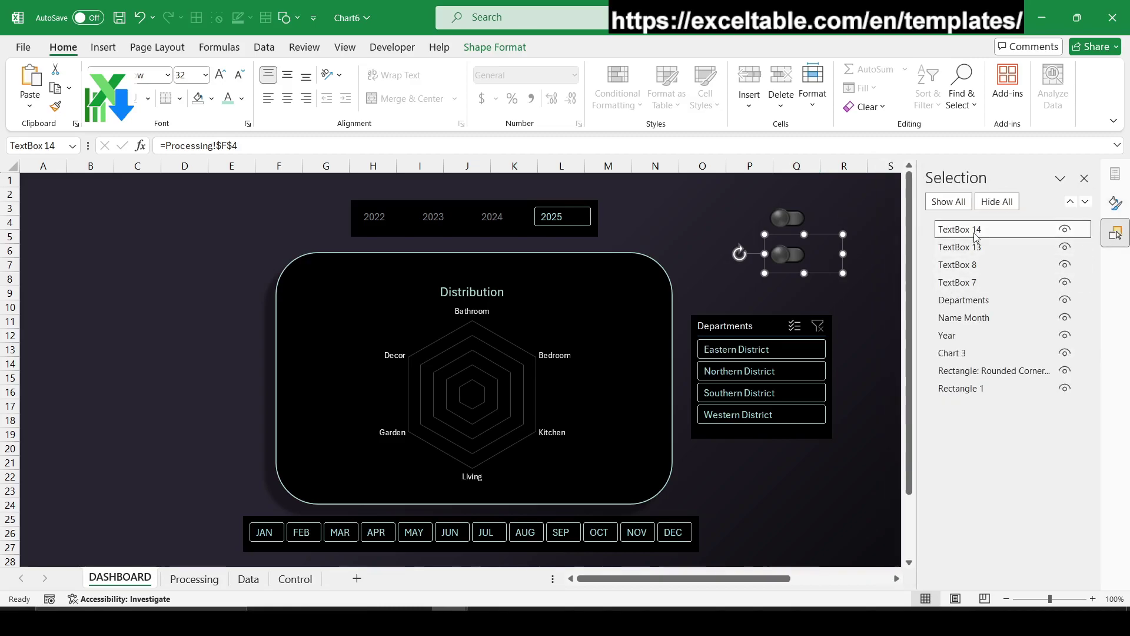
- Move TextBox 14 and 13 below TextBox 7, then tick the Inventory and Sales check boxes on Processing
ctrl+click(960, 247)
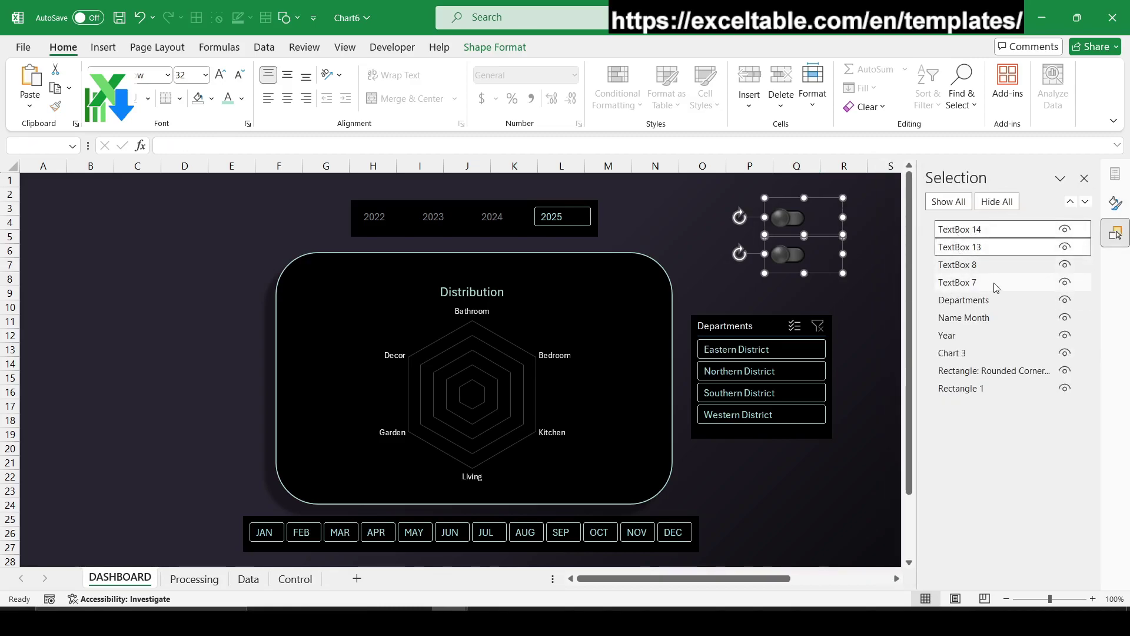
drag(966, 274, 964, 295)
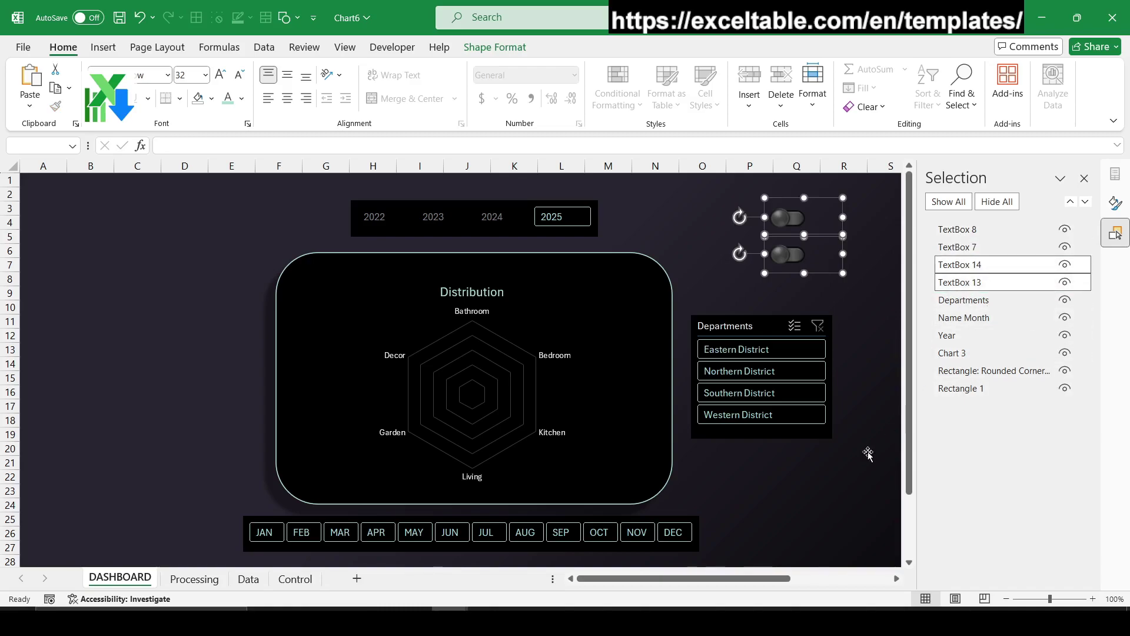
click(196, 580)
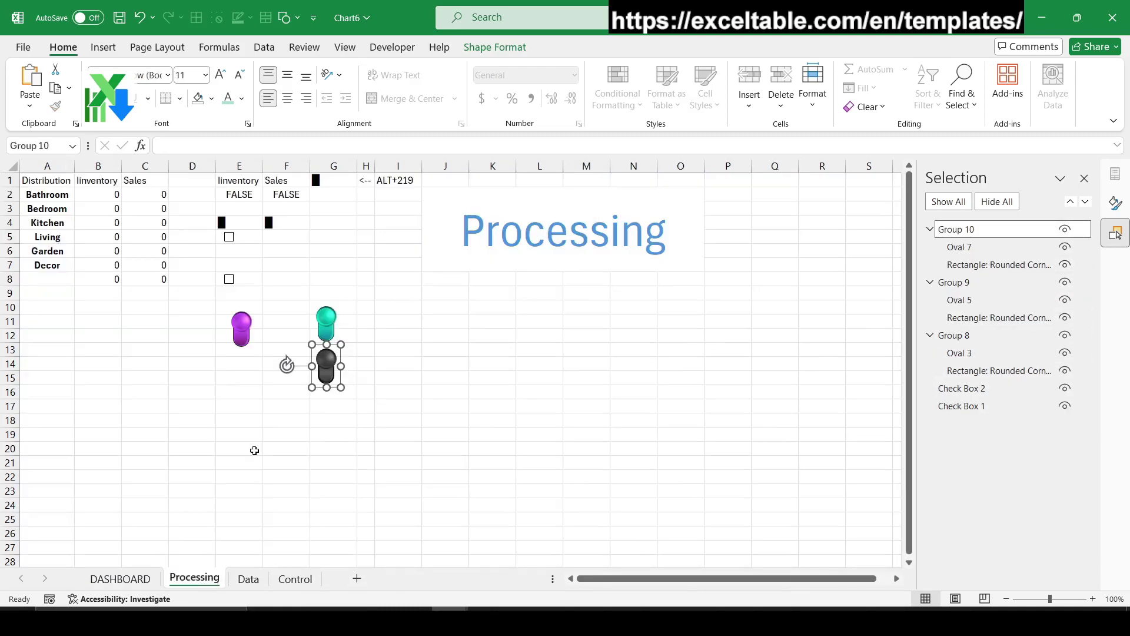
click(252, 242)
click(252, 289)
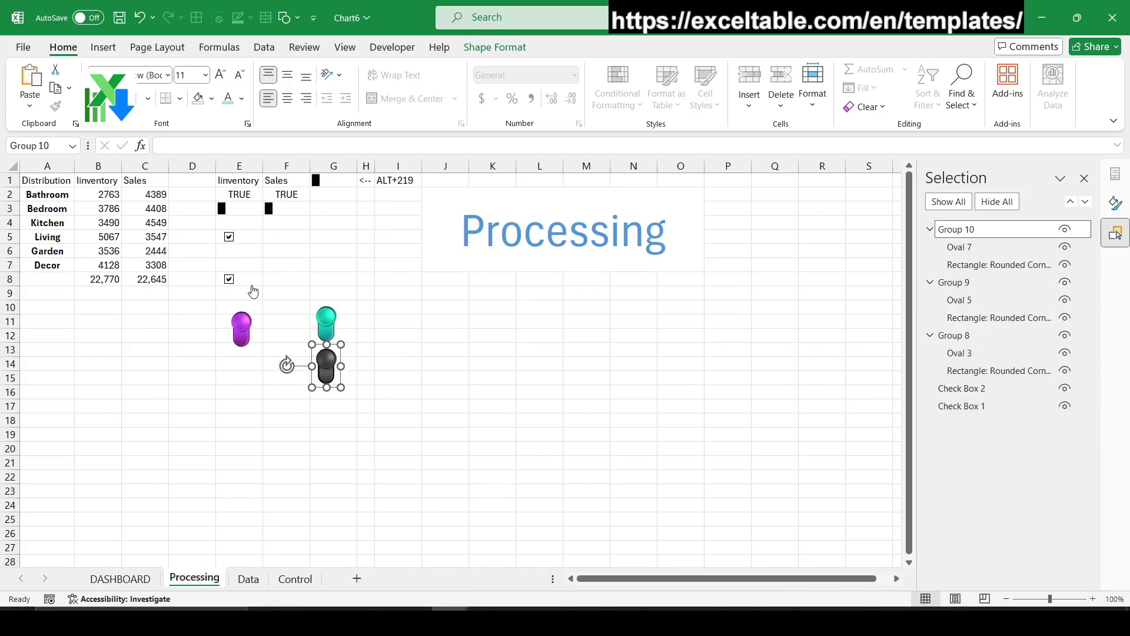
- Back on DASHBOARD, select both the upper and lower toggles
click(121, 580)
ctrl+click(715, 218)
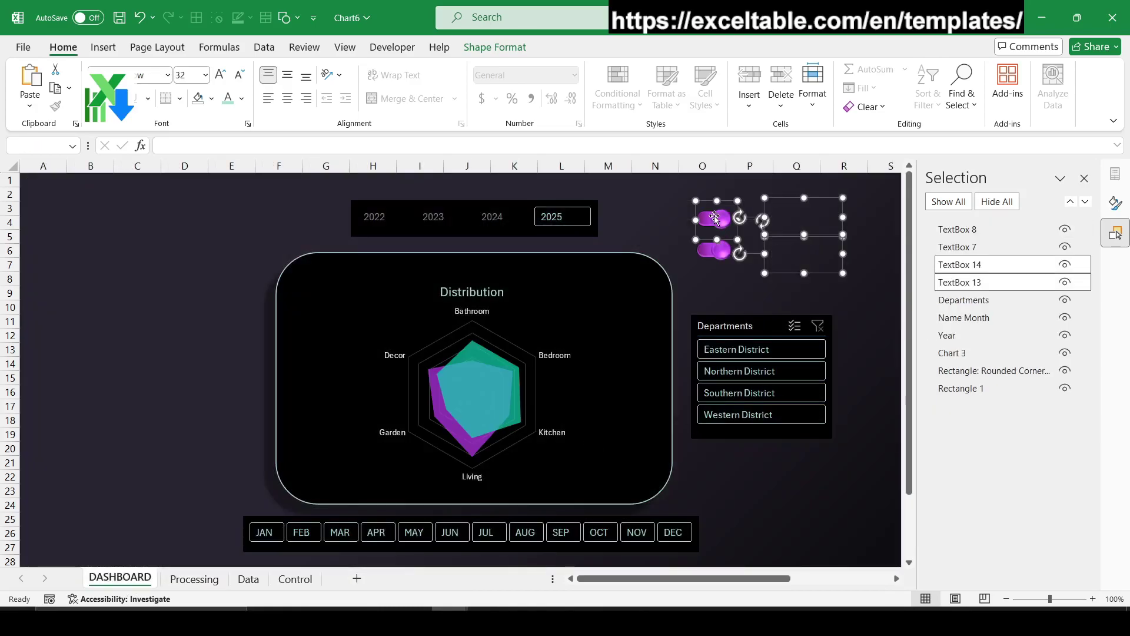
ctrl+click(711, 251)
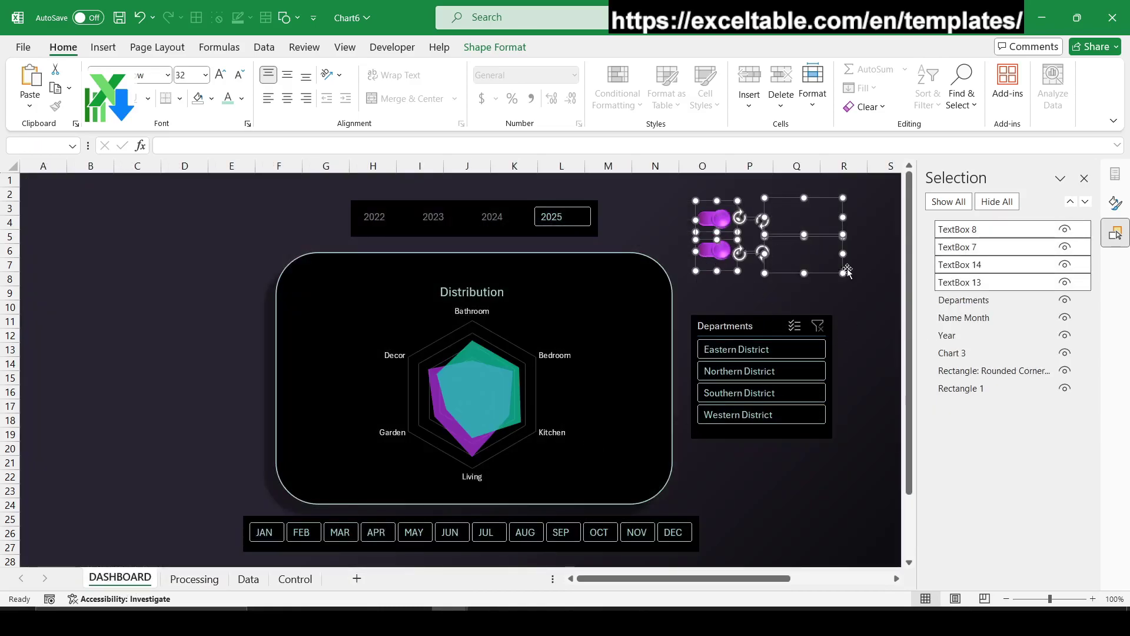
- Resize both empty text boxes beside the toggles from 1.1 to 0.58 inches
click(719, 204)
click(715, 217)
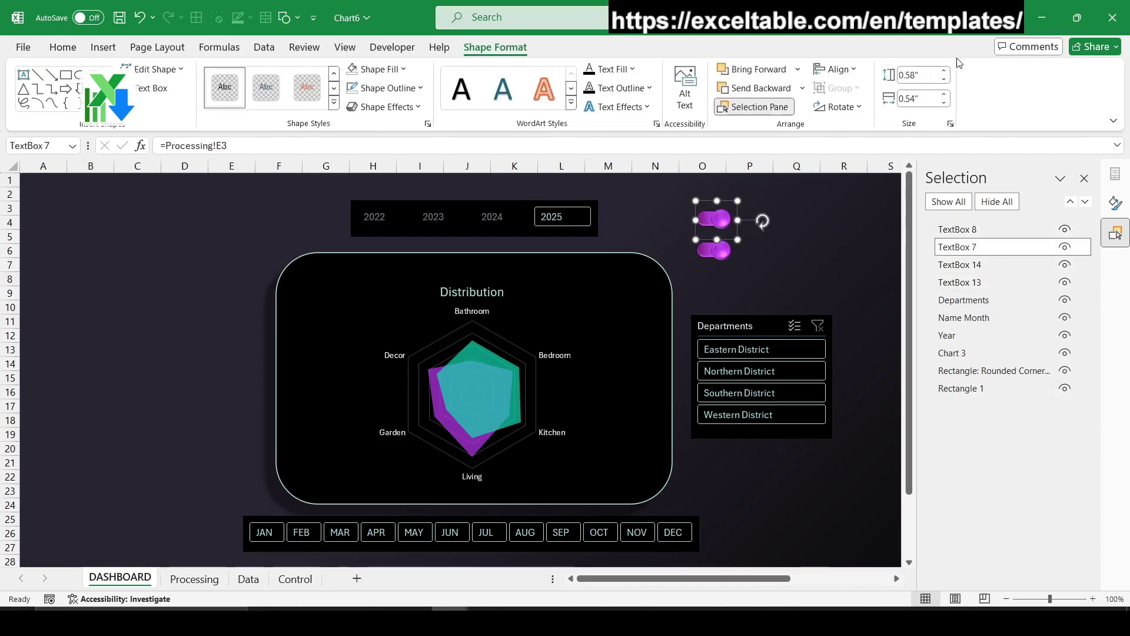
click(785, 214)
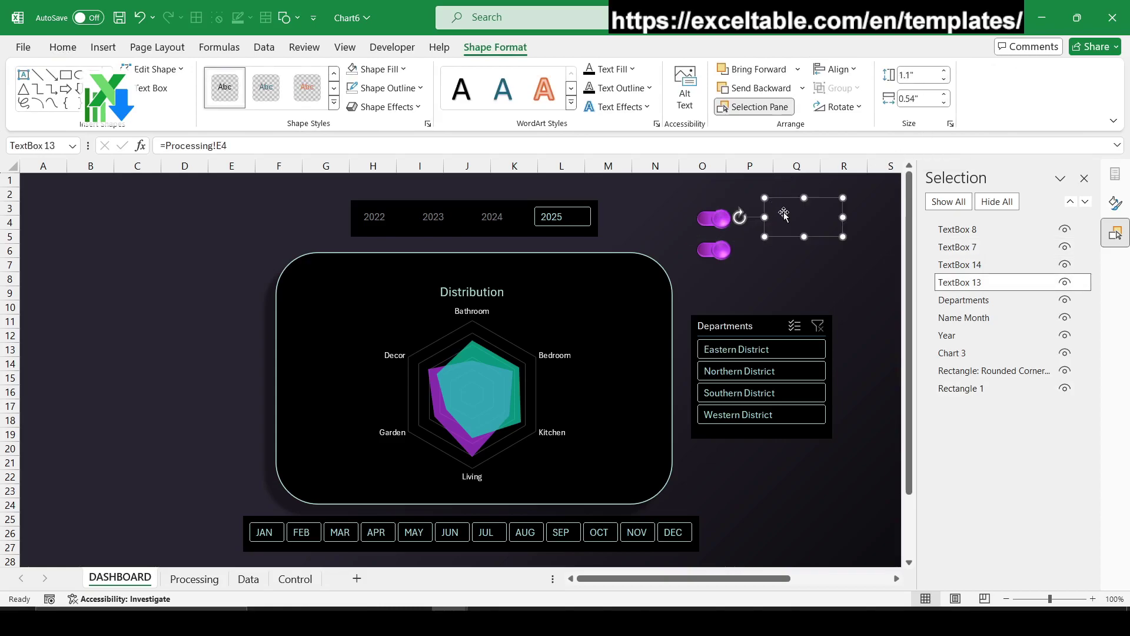
click(923, 101)
click(924, 75)
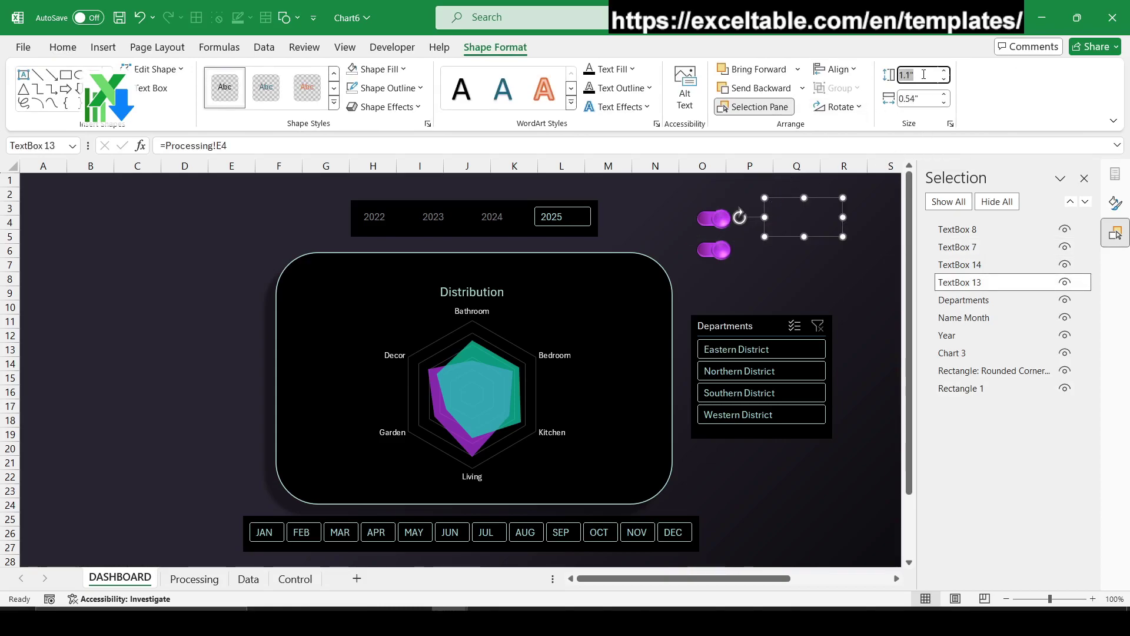
text(0.2)
key(BackSpace)
key(Return)
click(787, 250)
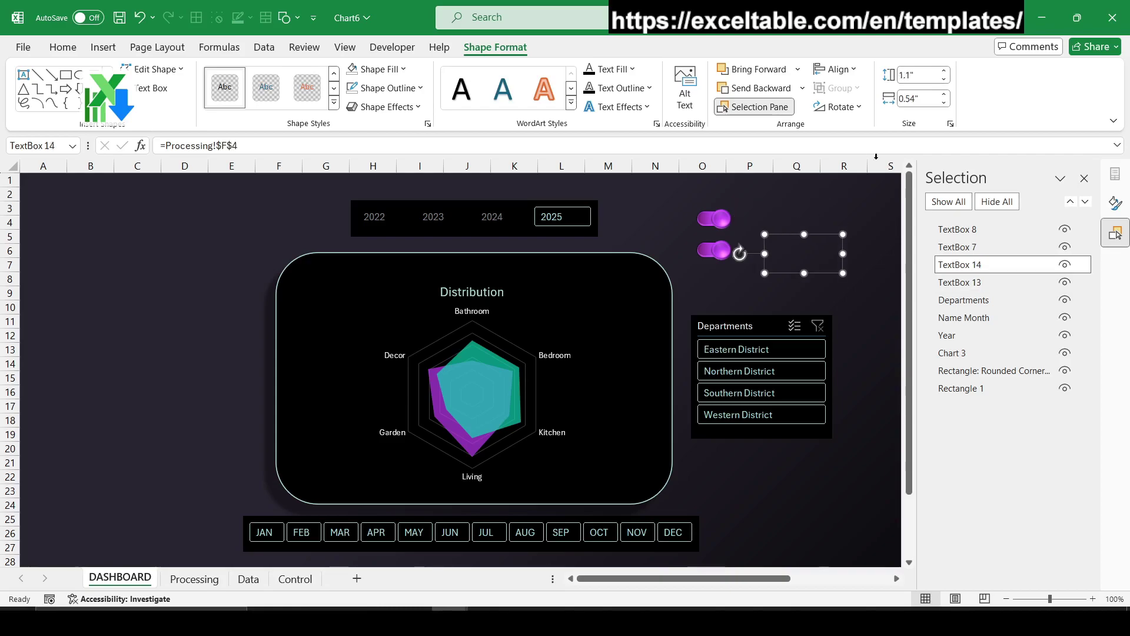
click(926, 73)
key(Return)
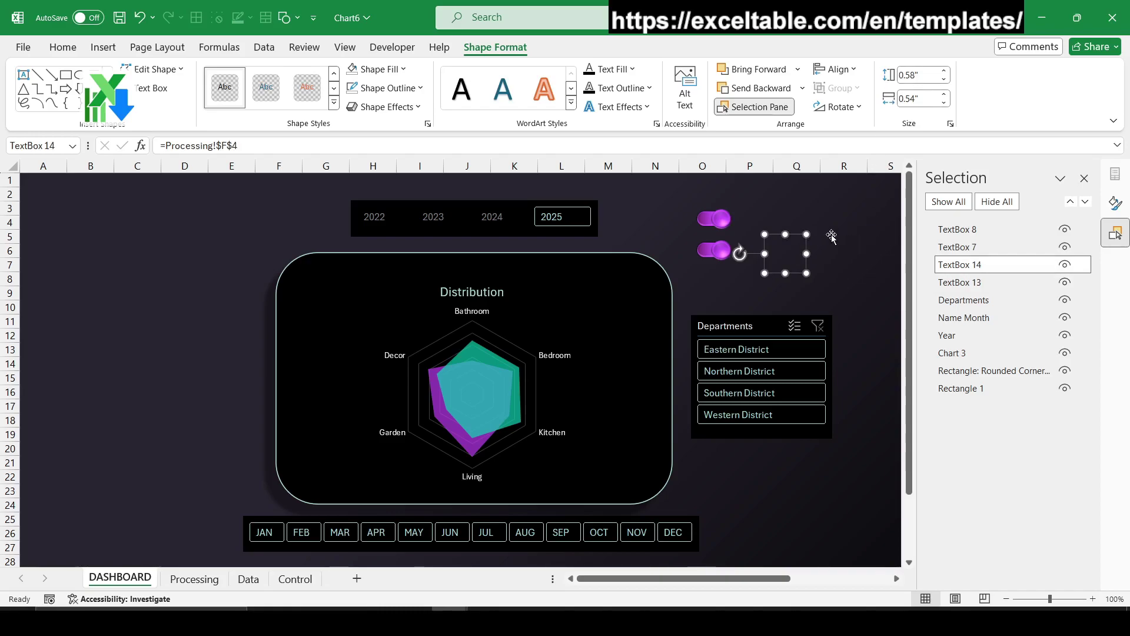
- Align the upper empty box with the upper toggle, including their left edges
ctrl+click(786, 216)
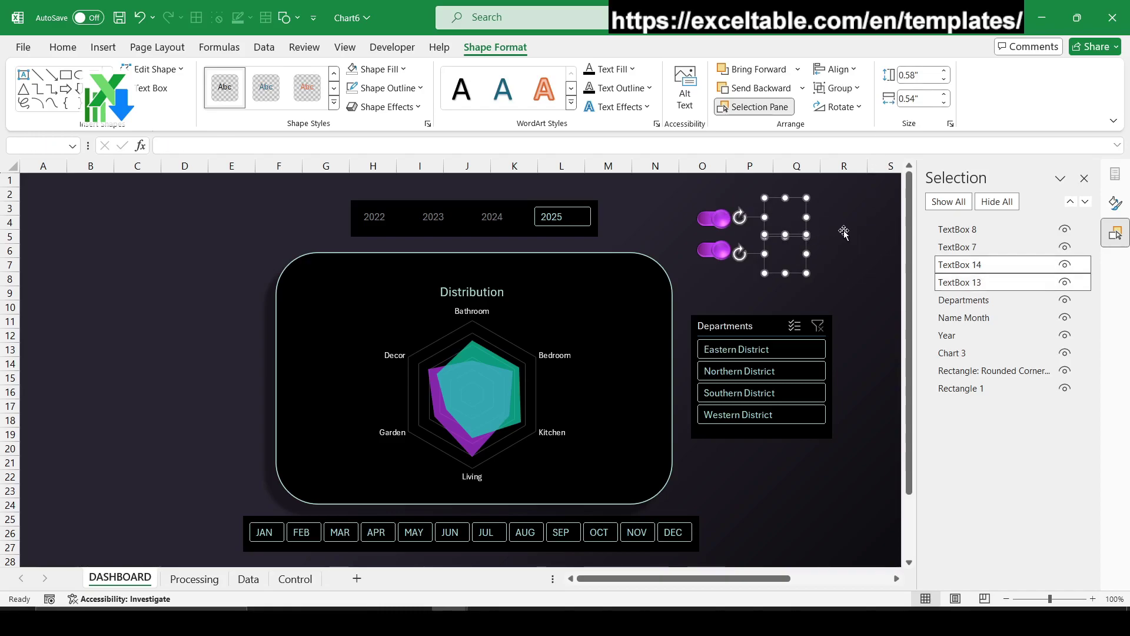
click(786, 218)
ctrl+click(704, 213)
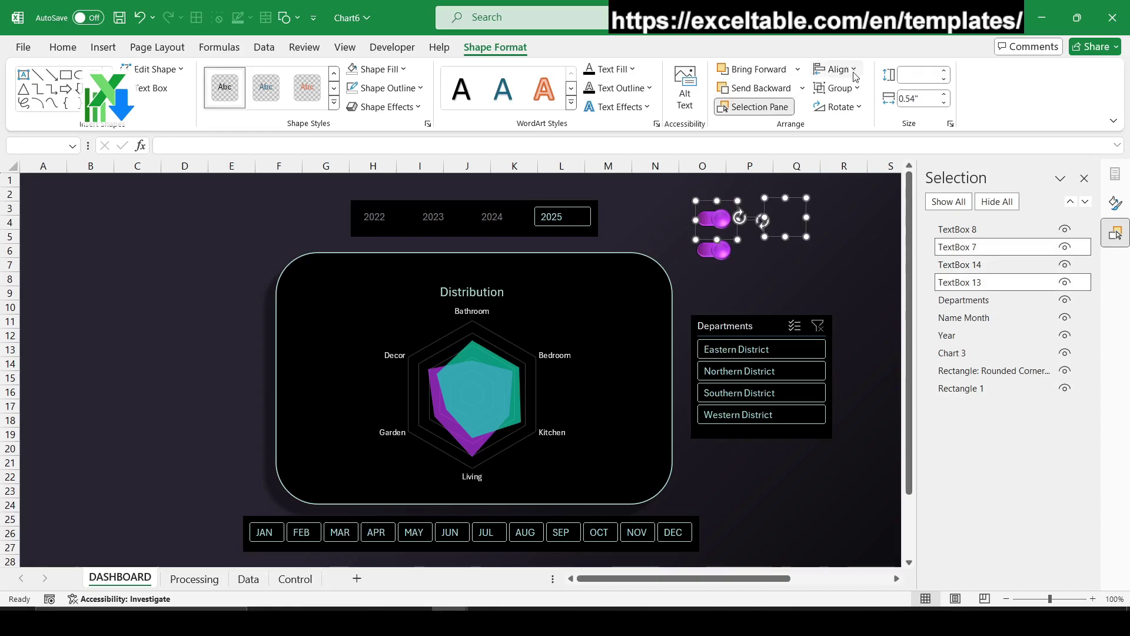
click(835, 69)
click(893, 159)
click(836, 69)
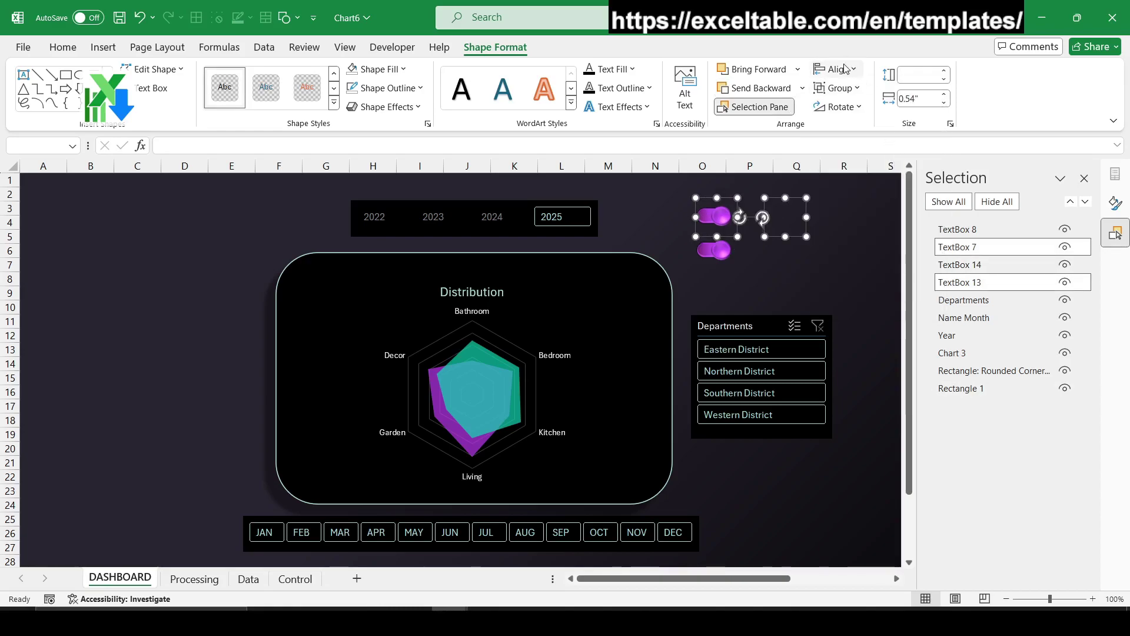
click(897, 96)
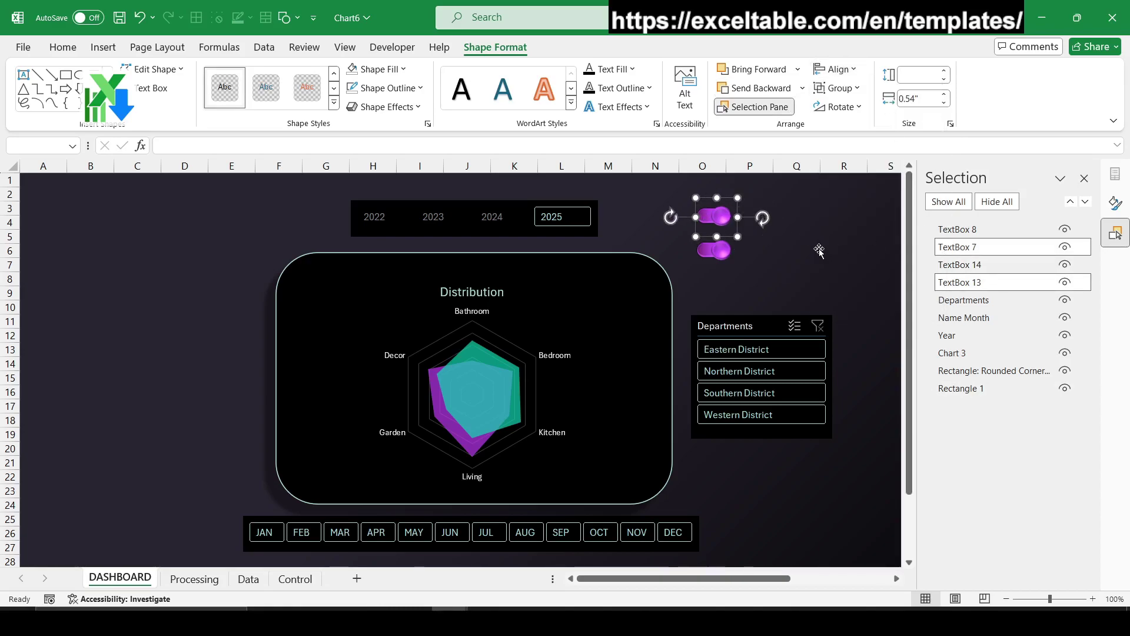
- Align the lower empty box with the lower toggle on middles and left edges
click(780, 253)
ctrl+click(715, 250)
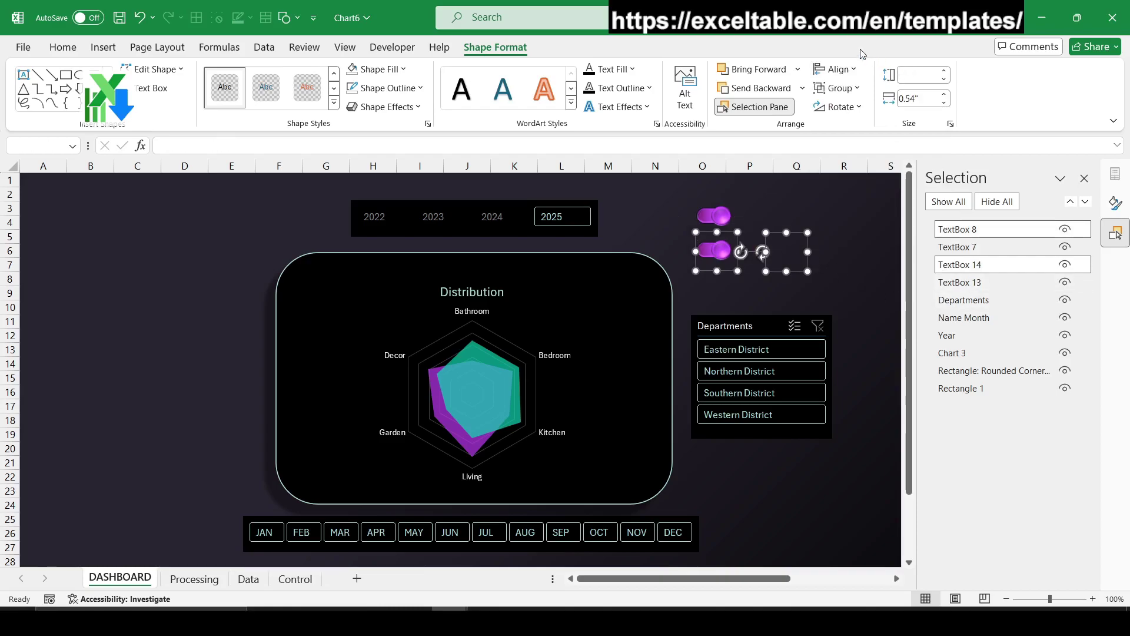
click(836, 69)
click(895, 177)
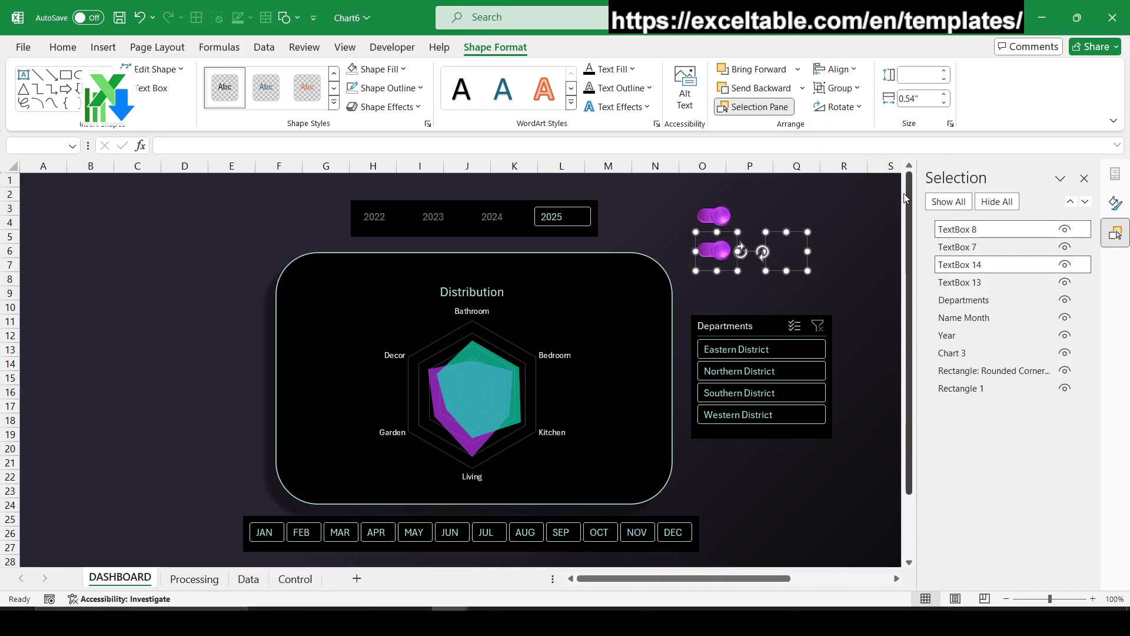
click(837, 69)
click(883, 96)
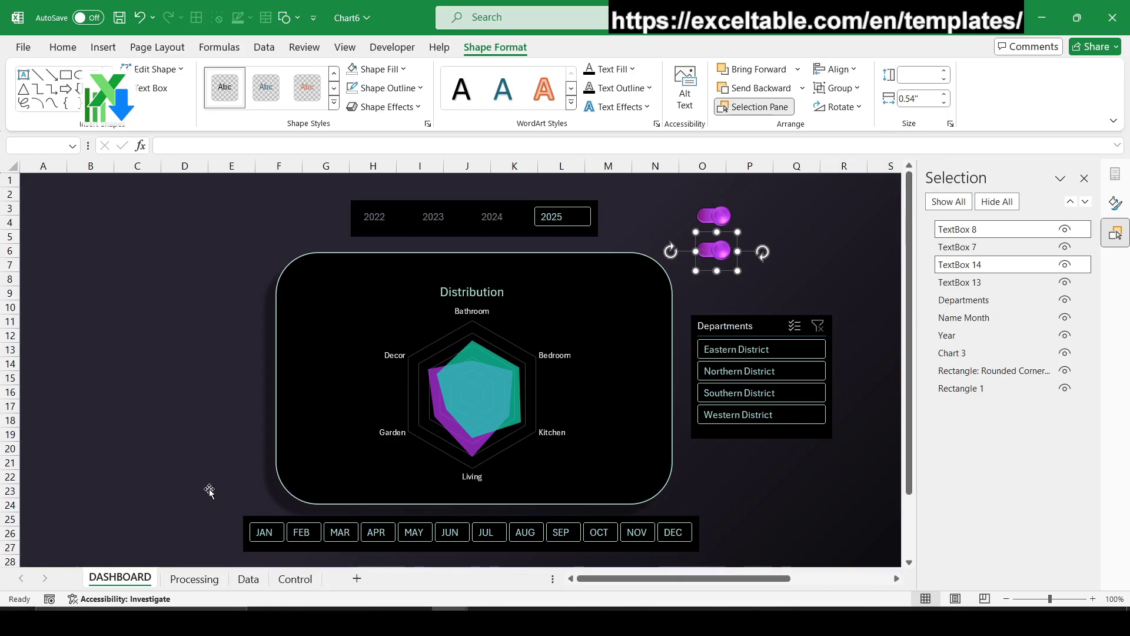
- Cut the Inventory and Sales check boxes from the Processing sheet
click(195, 579)
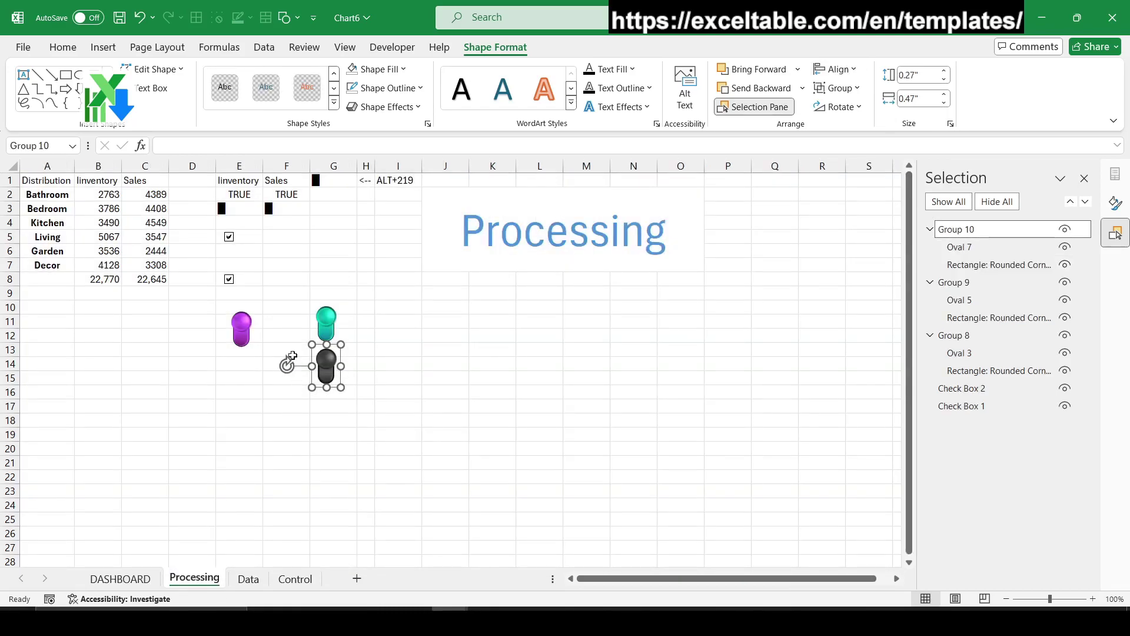
right_click(257, 249)
ctrl+click(251, 281)
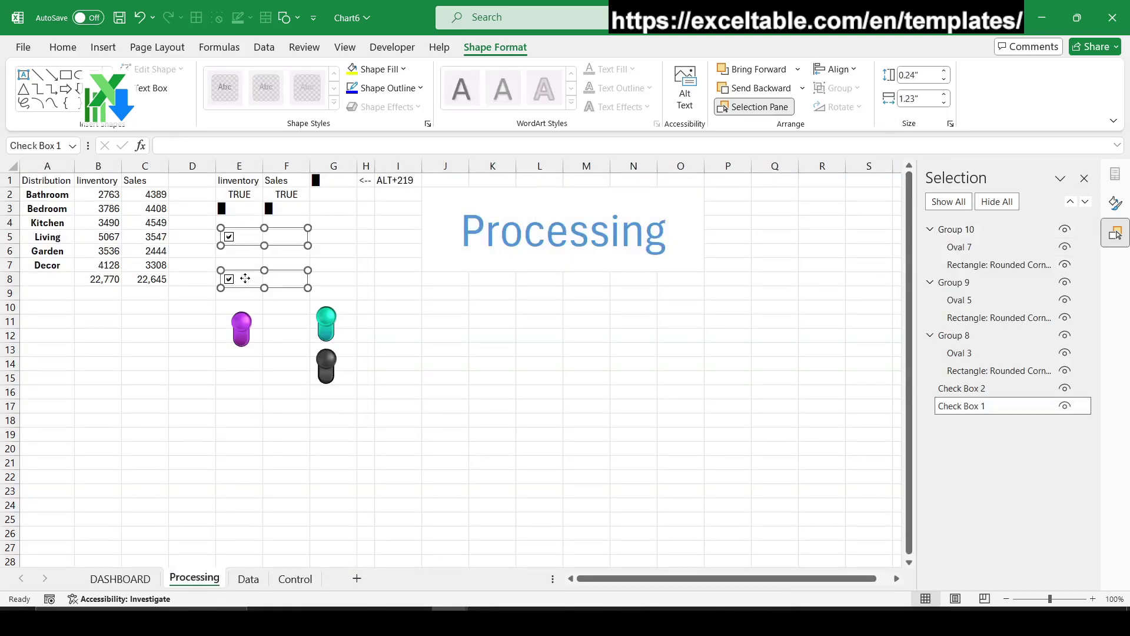
right_click(249, 282)
click(280, 281)
- Paste the check boxes onto DASHBOARD and place them just left of the toggles
key(ctrl+Page_Up)
key(ctrl+v)
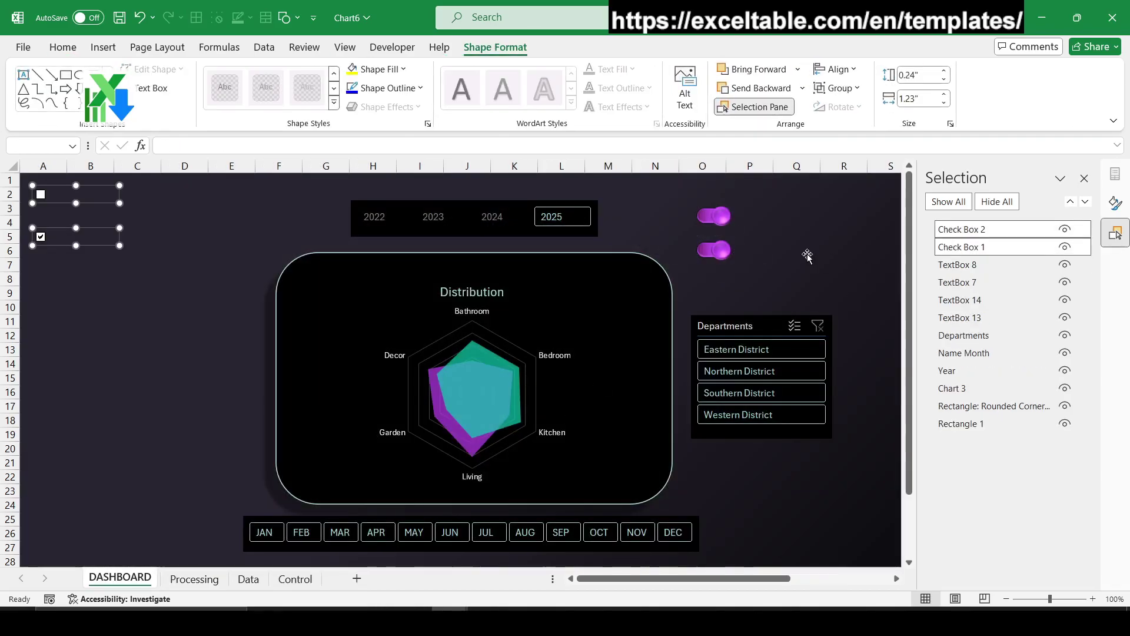
drag(86, 253, 701, 267)
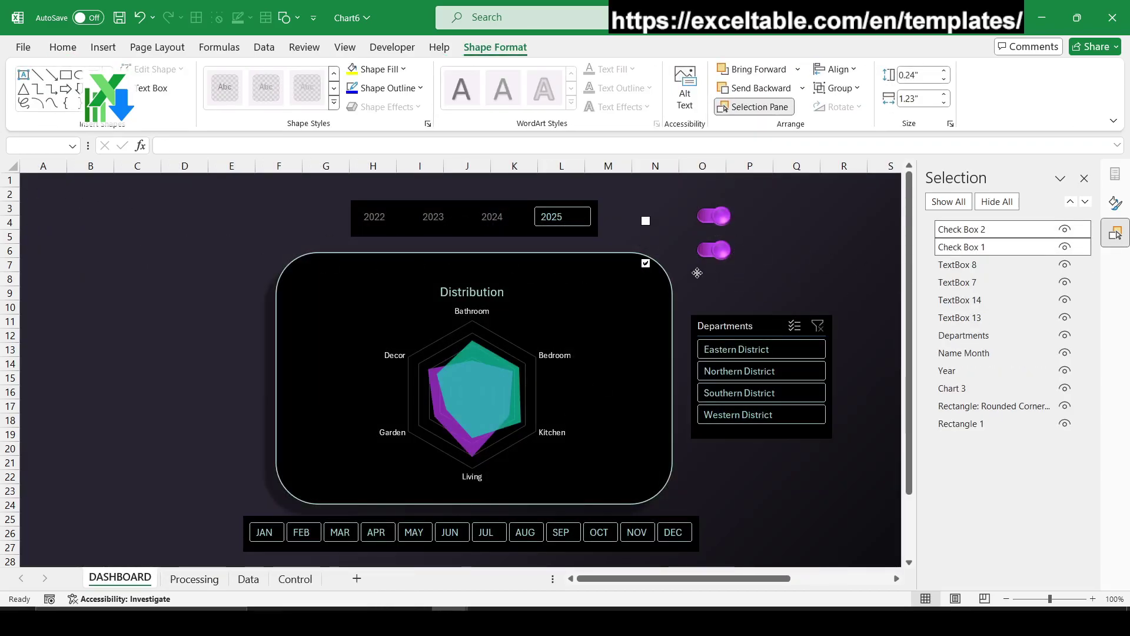
click(752, 441)
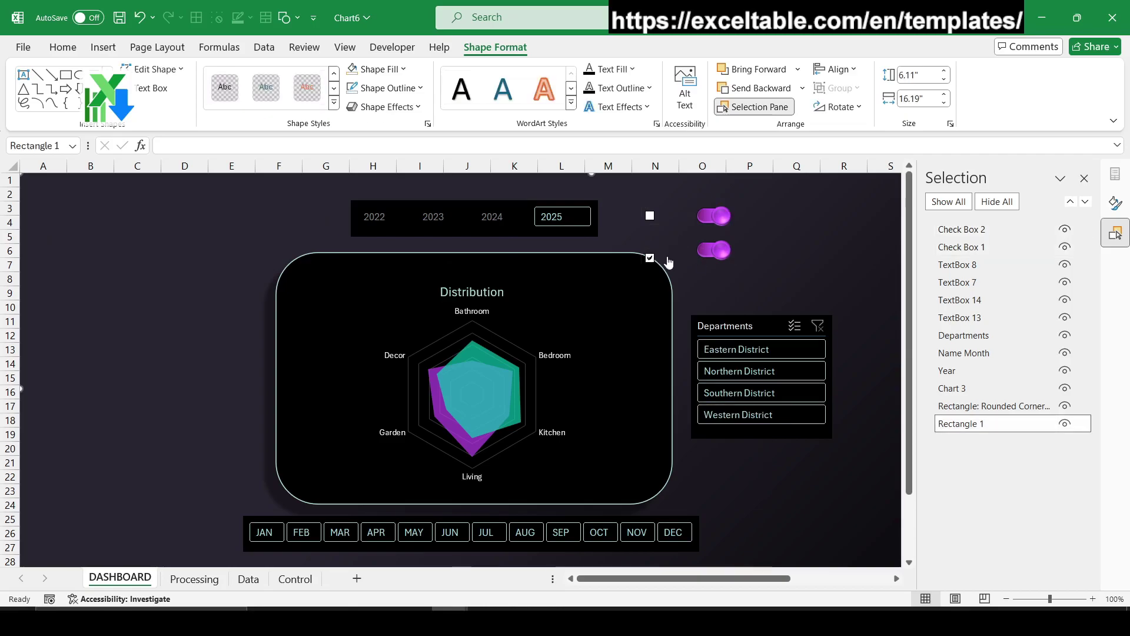
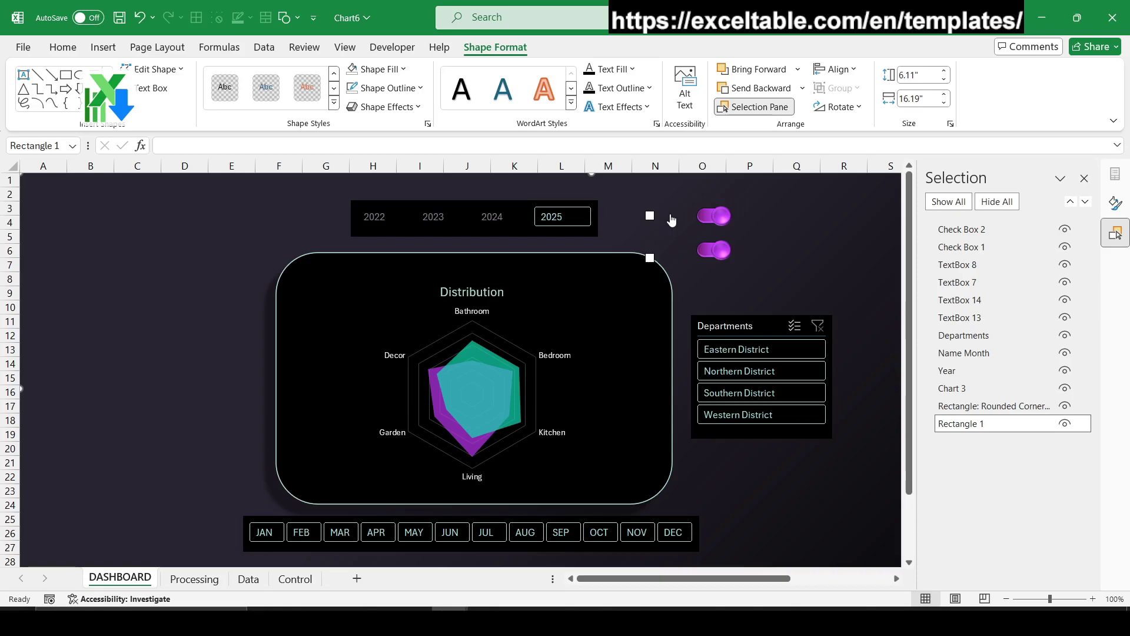
- Drag the top and lower check boxes beside the upper and lower toggle switches
right_click(672, 220)
key(Escape)
drag(670, 220, 714, 227)
click(757, 447)
right_click(676, 261)
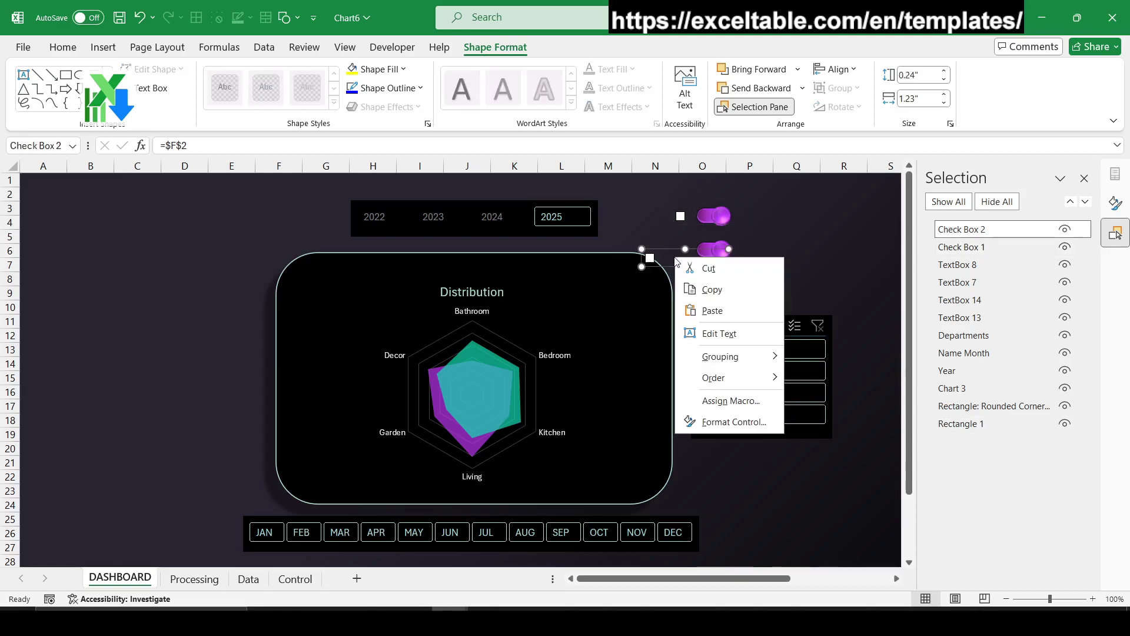
key(Escape)
drag(669, 265, 699, 259)
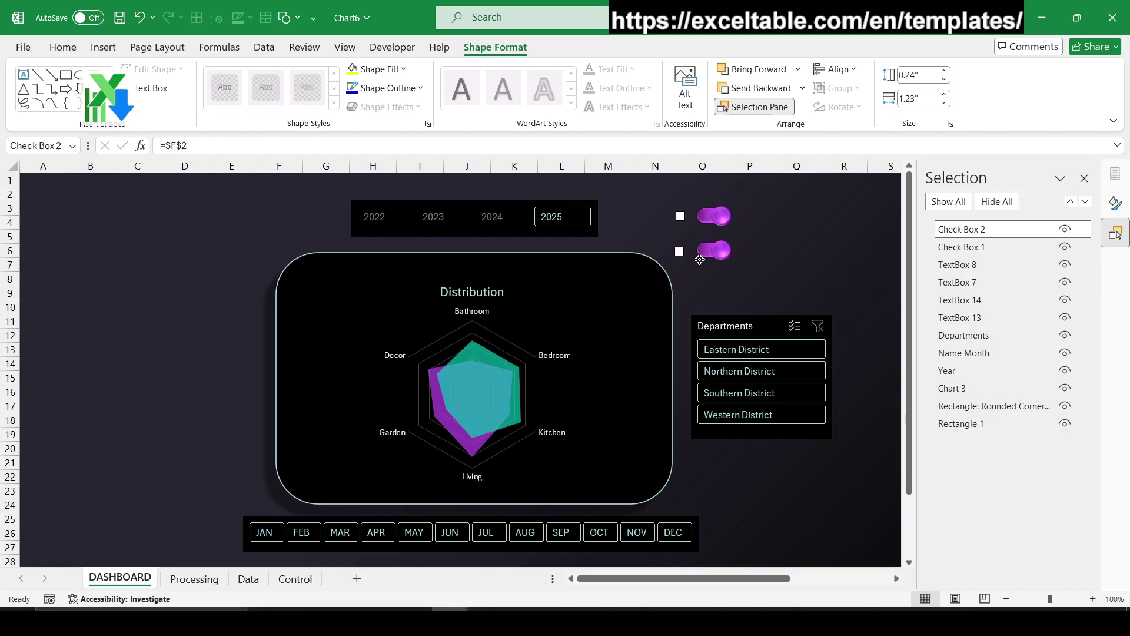
click(772, 486)
- Reselect the top check box to verify its new position, then deselect it
right_click(822, 271)
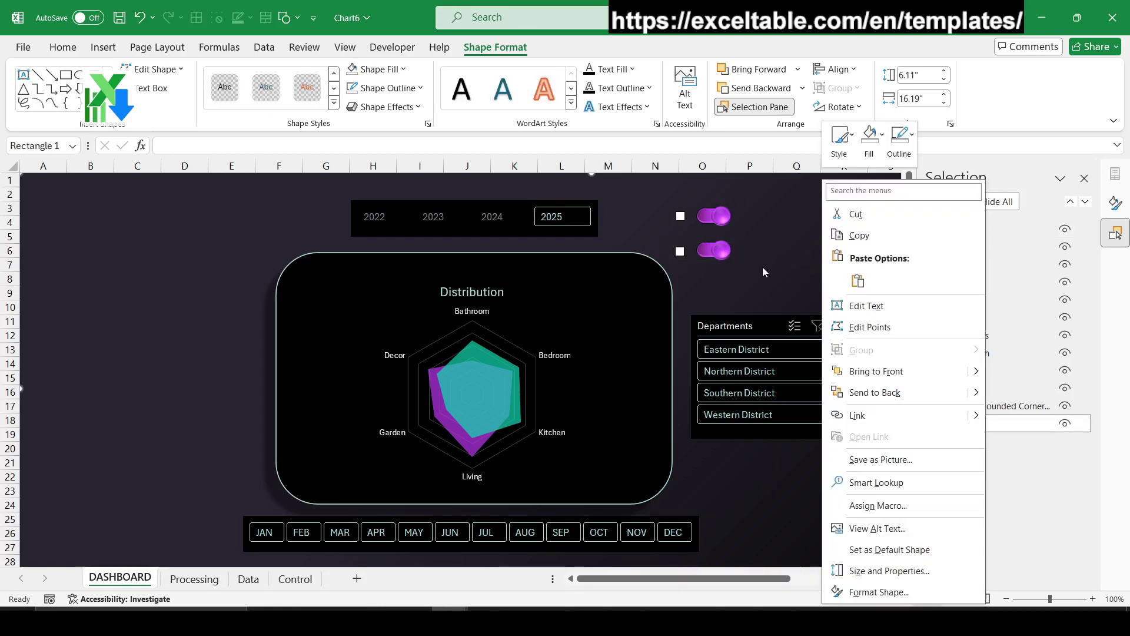
key(Escape)
right_click(718, 220)
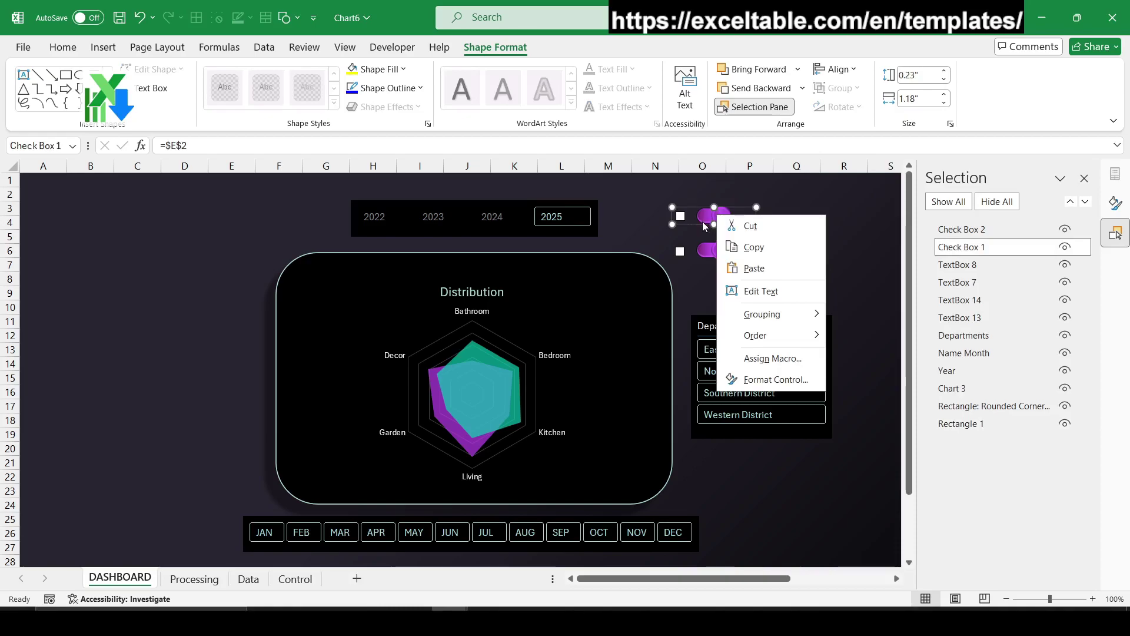
key(Escape)
click(717, 200)
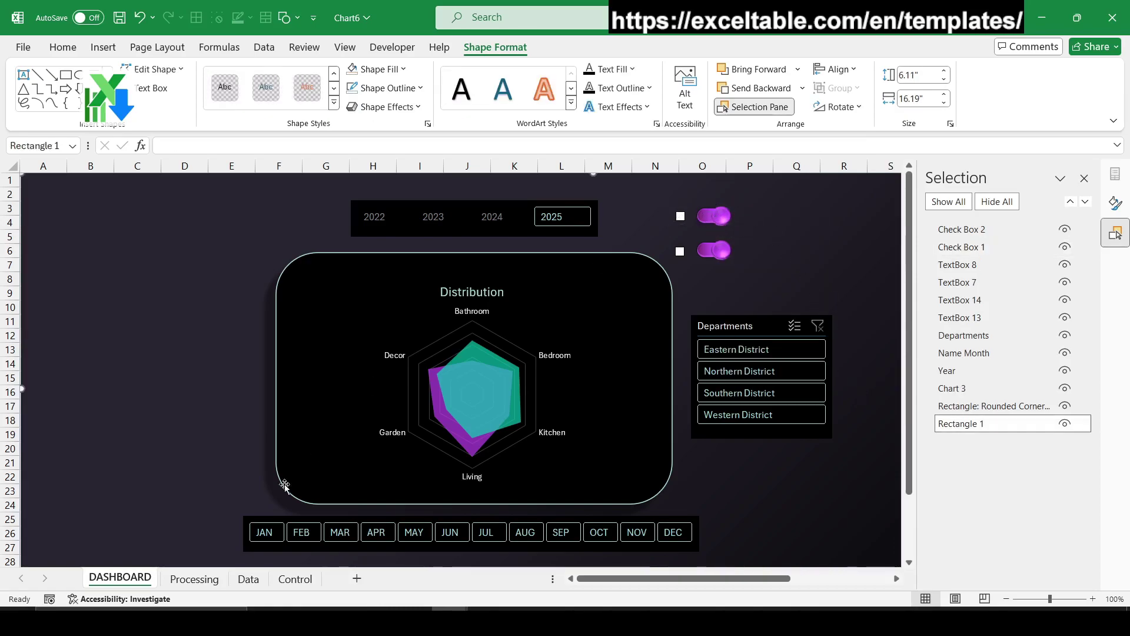
- Inspect the formula in cell E3 on the Processing sheet
click(176, 584)
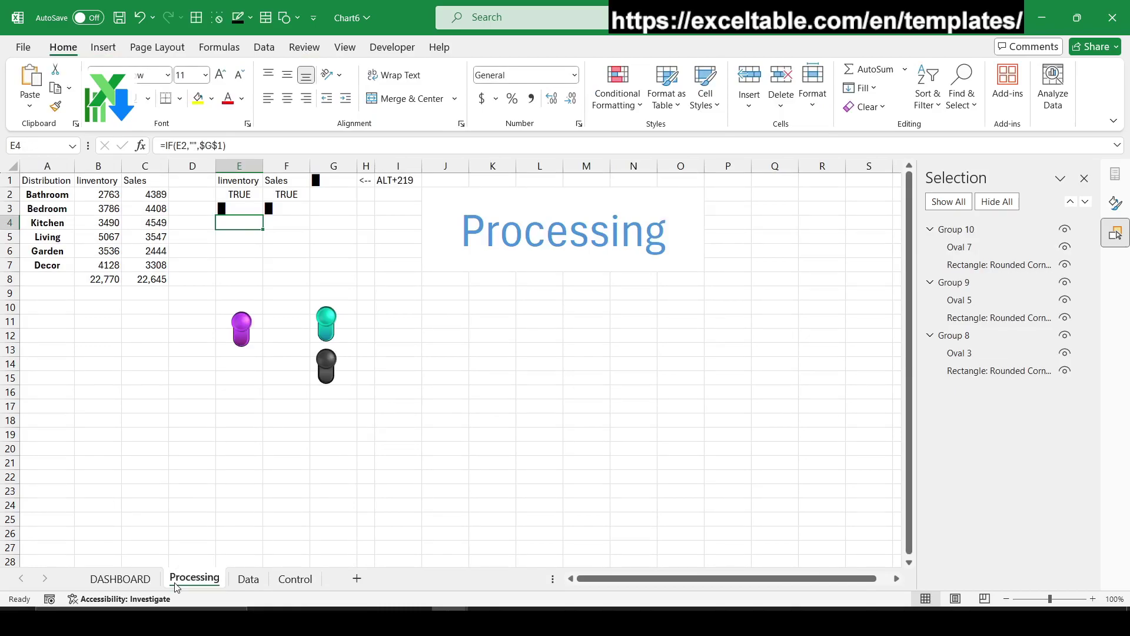
click(120, 578)
click(195, 579)
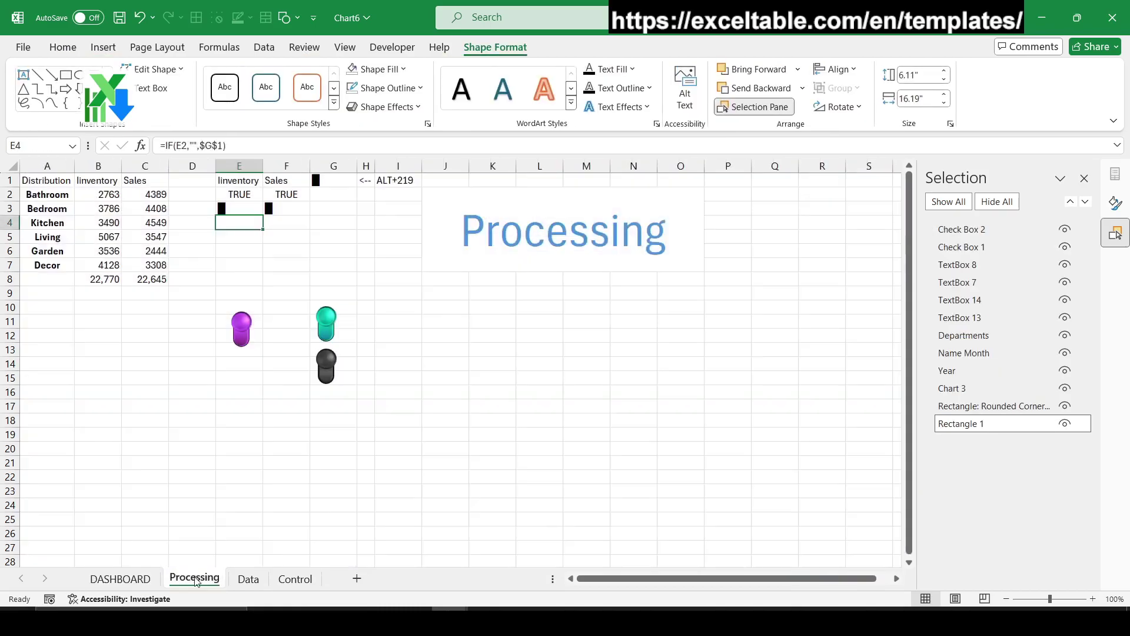
click(244, 237)
click(243, 221)
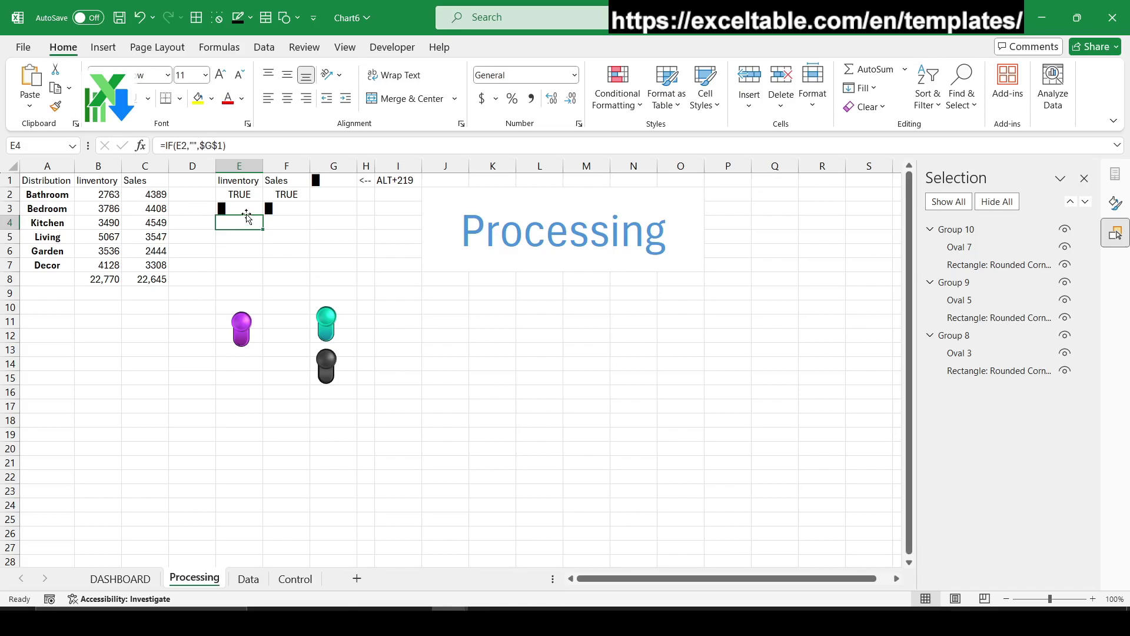
click(245, 210)
click(247, 147)
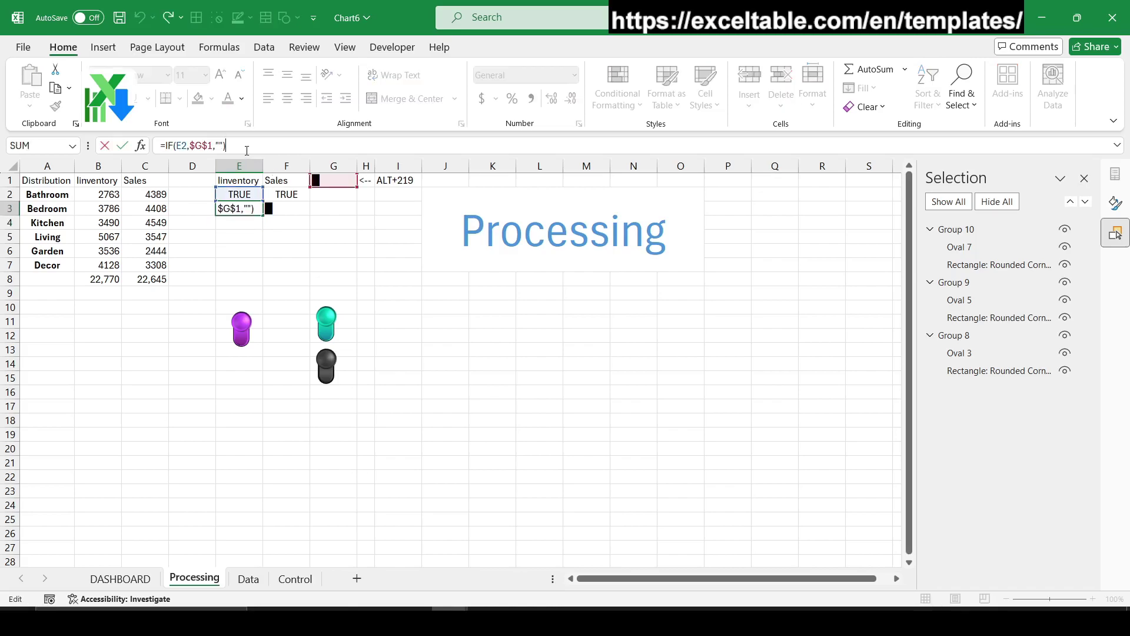
key(Escape)
- Link the top check box to cell Processing!$E$2 via Format Control
click(120, 579)
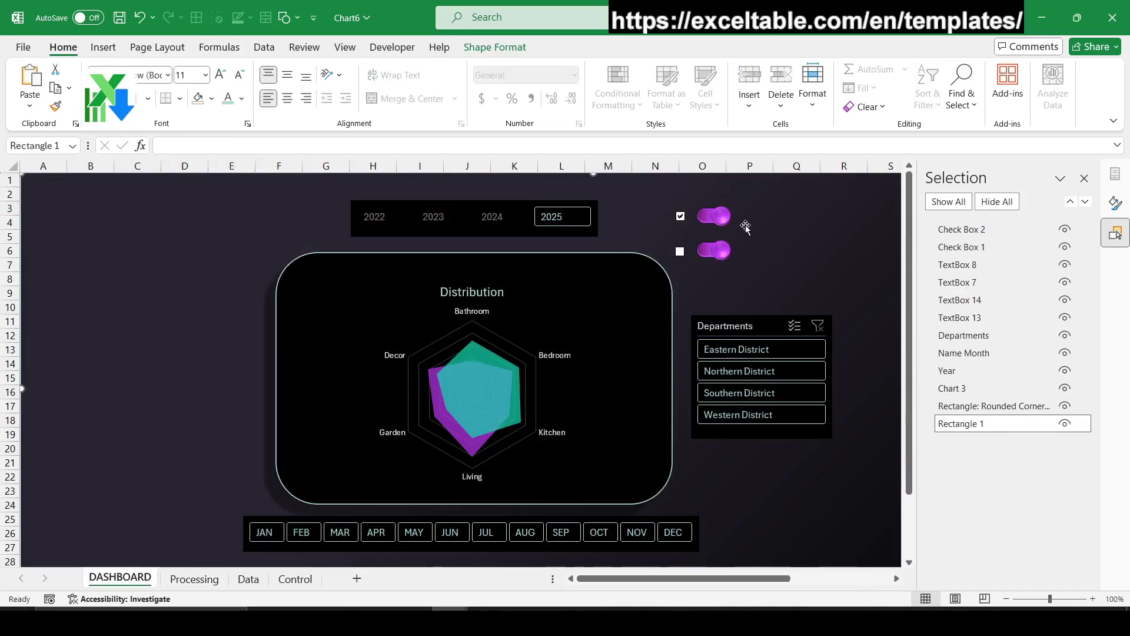
right_click(695, 217)
click(753, 378)
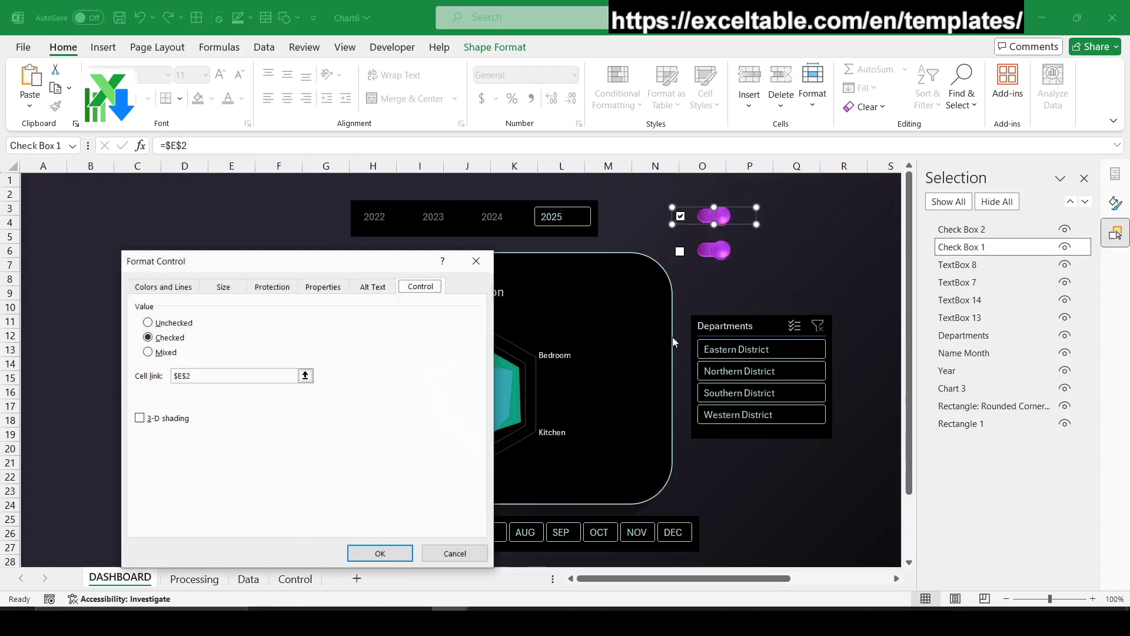
click(308, 378)
click(195, 580)
click(246, 195)
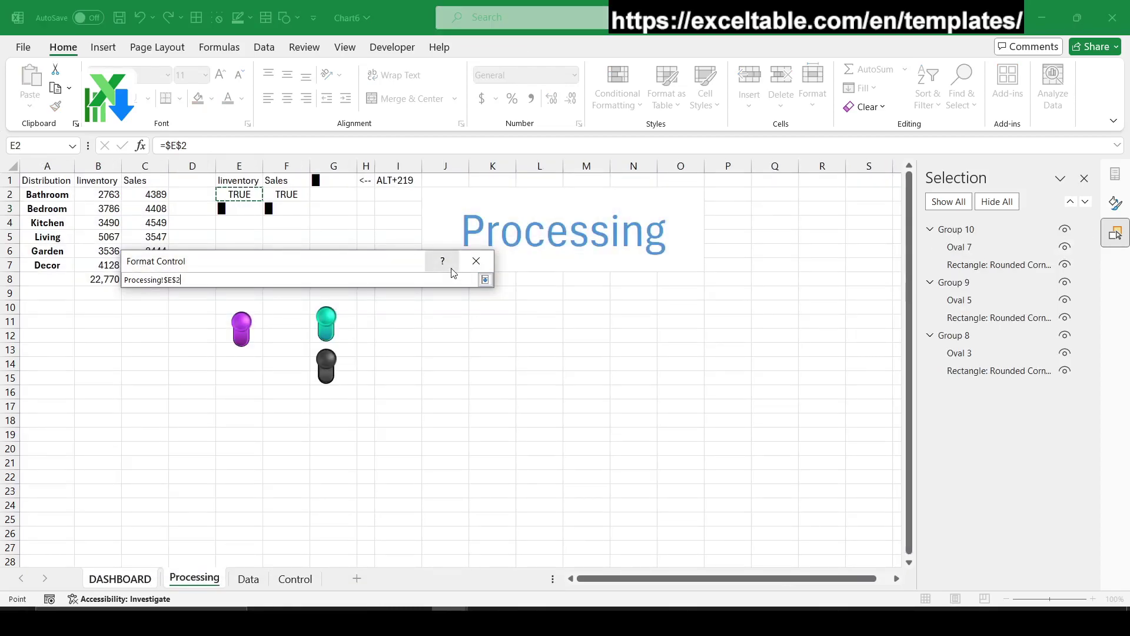
click(485, 279)
click(374, 552)
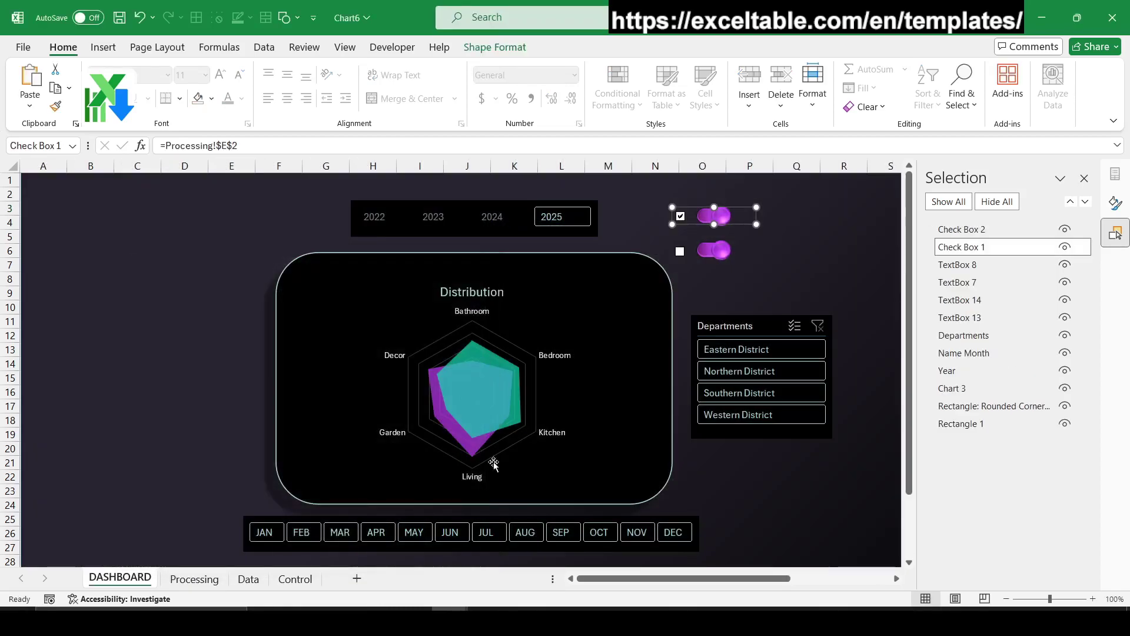
- Link the lower check box to cell Processing!$F$3 via Format Control
right_click(696, 261)
click(750, 419)
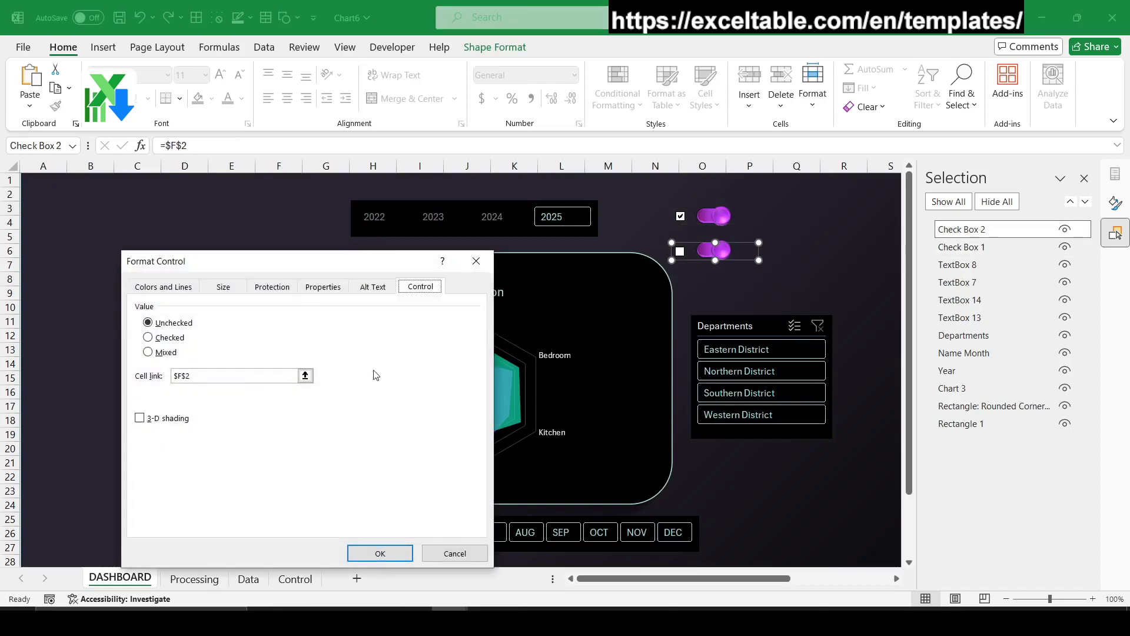
click(305, 375)
click(195, 580)
click(272, 209)
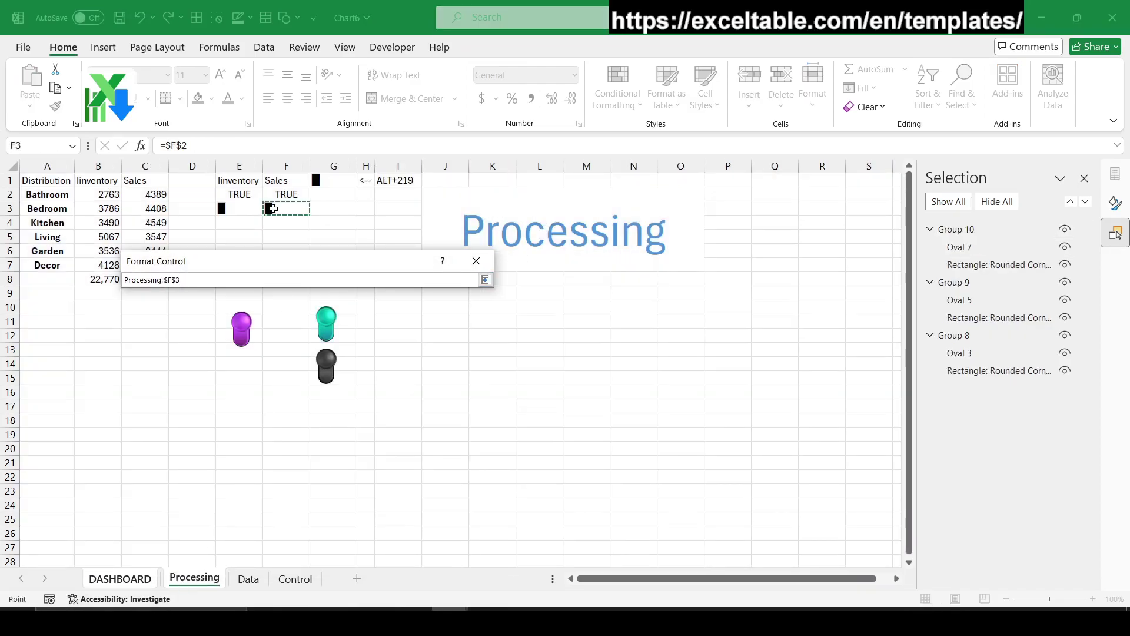
key(Return)
click(377, 552)
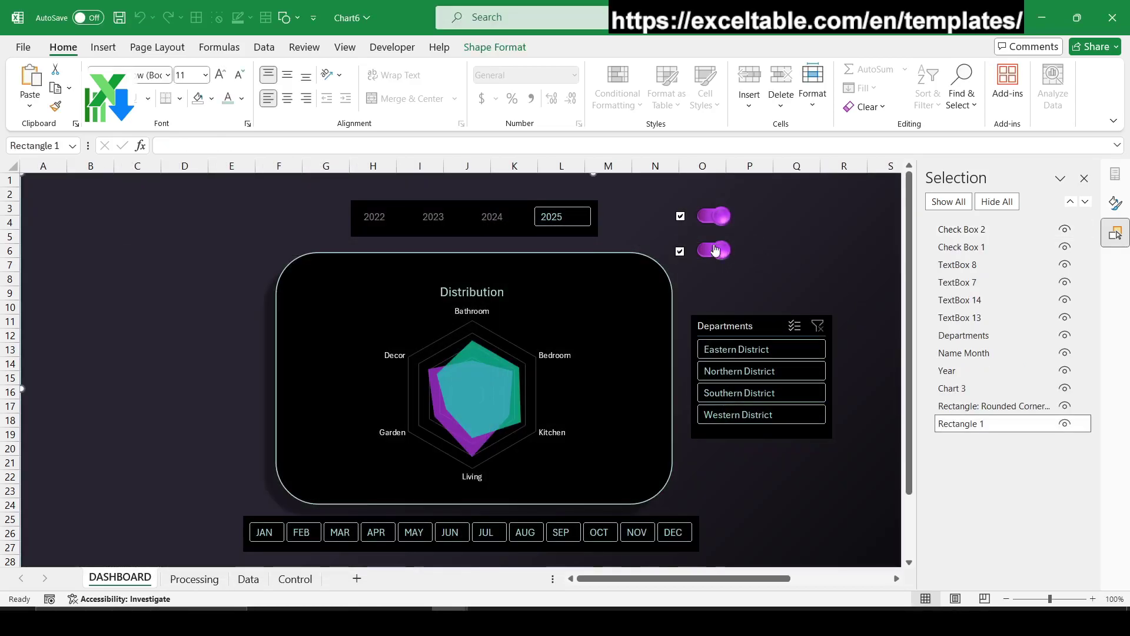
- Test the top toggle turning the purple series off and on, then select the lower check box
drag(715, 250, 714, 229)
click(723, 221)
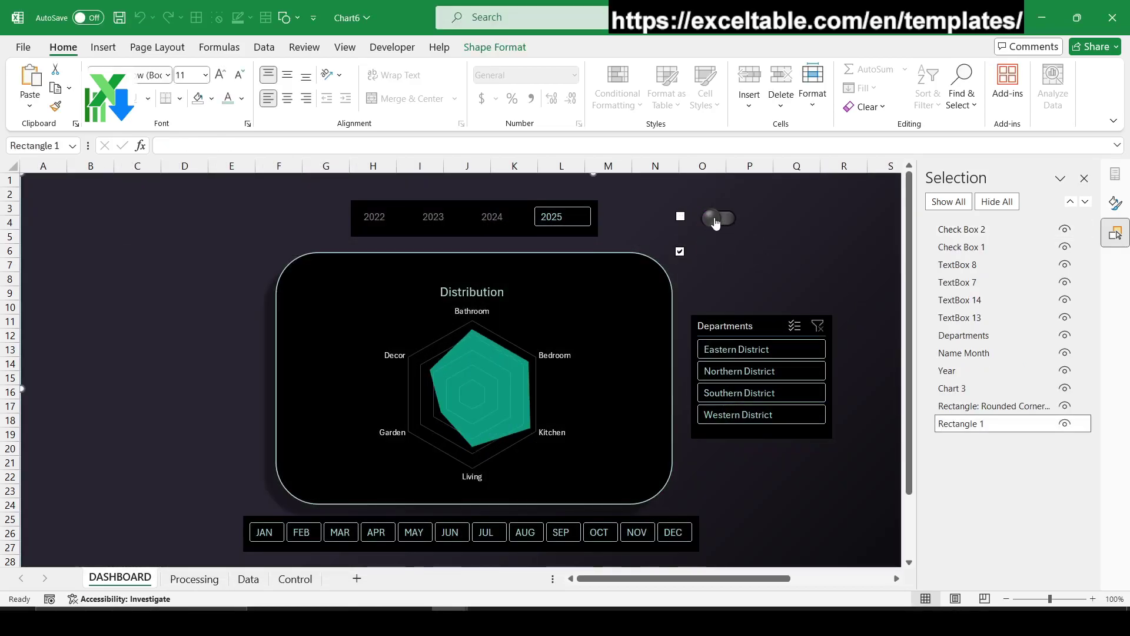
click(723, 220)
click(723, 221)
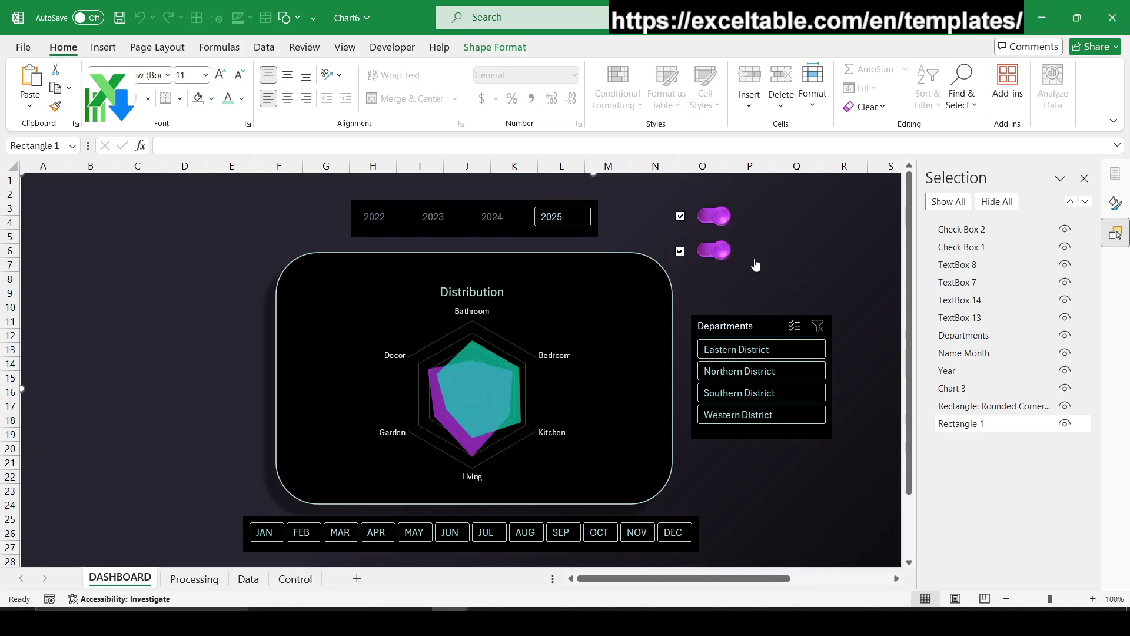
right_click(722, 251)
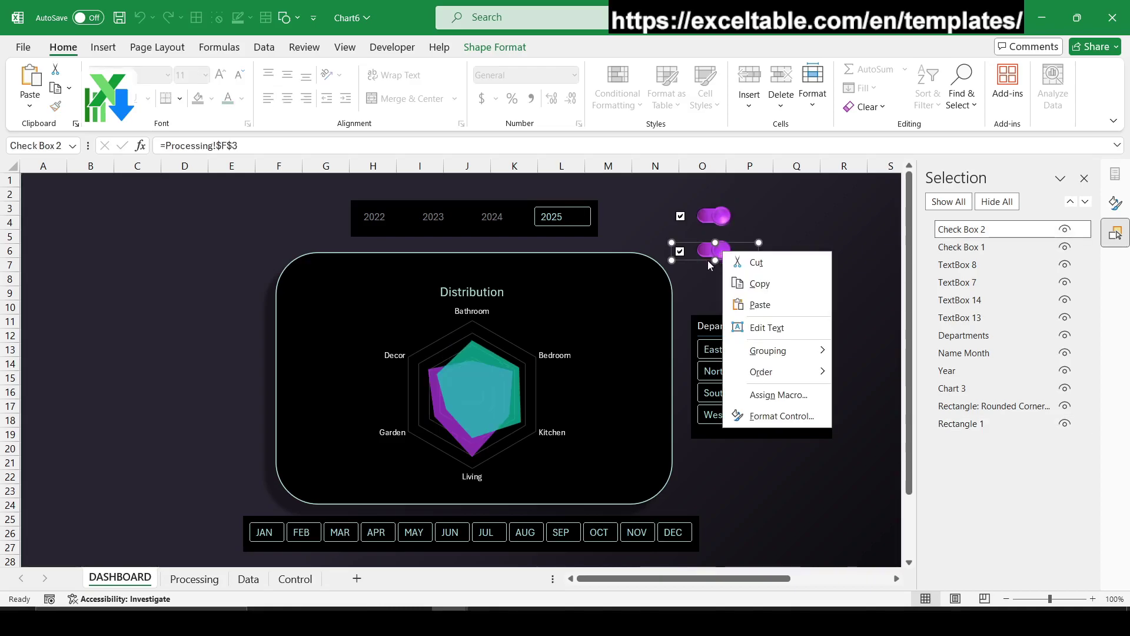
click(857, 313)
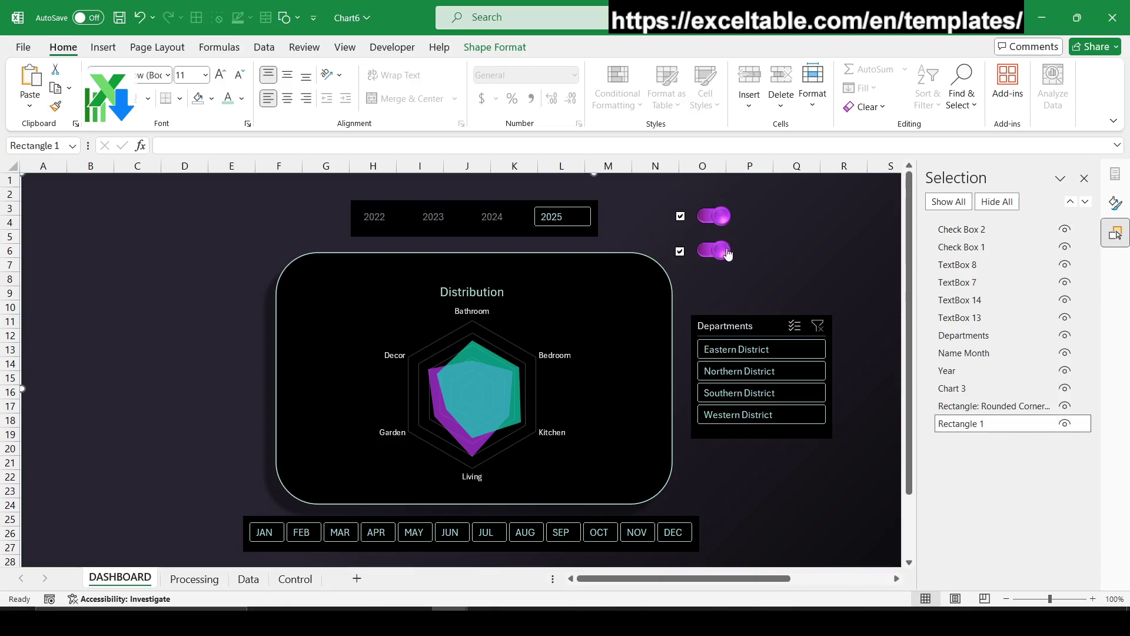
right_click(702, 255)
- Hide the lower check box and start relinking TextBox 8's formula to a Processing cell
click(1065, 229)
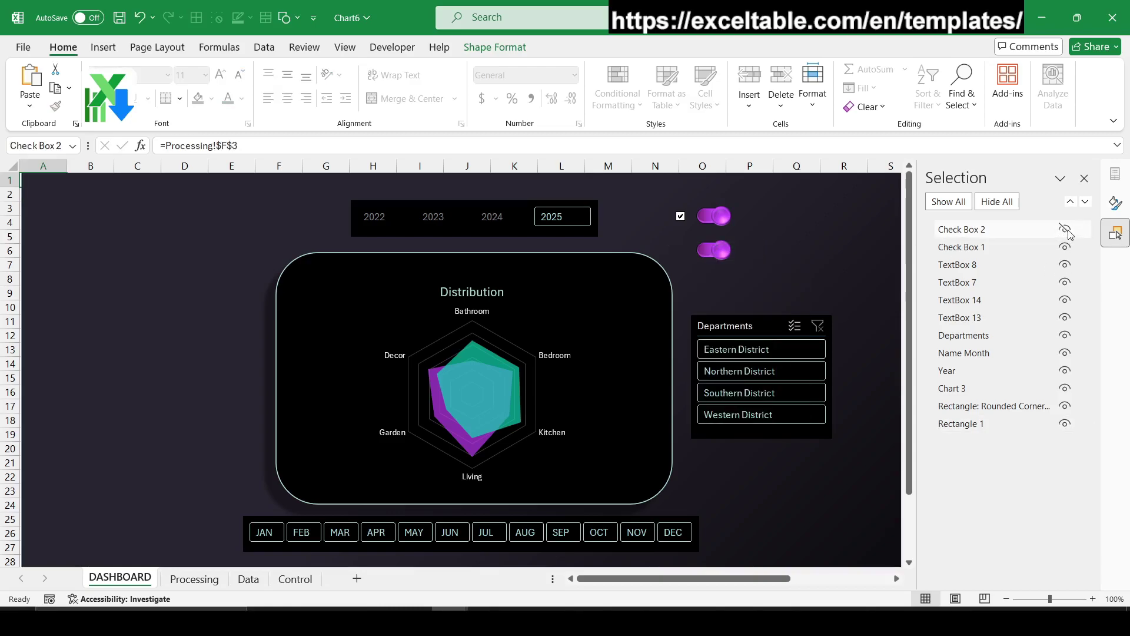
click(966, 264)
drag(273, 147, 159, 146)
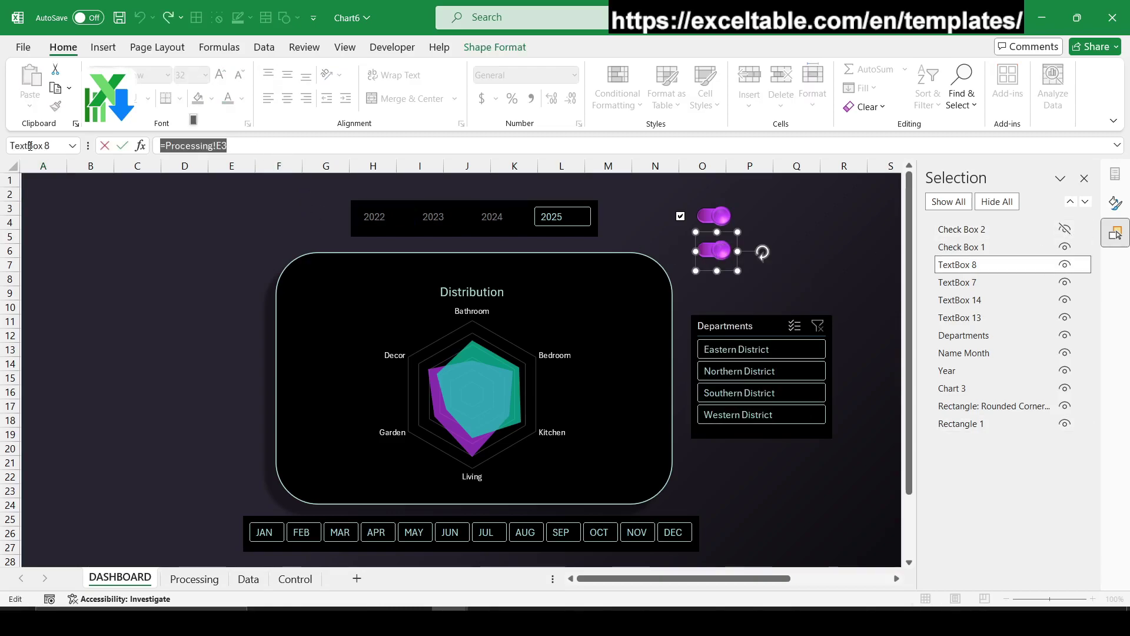
text(=)
click(195, 579)
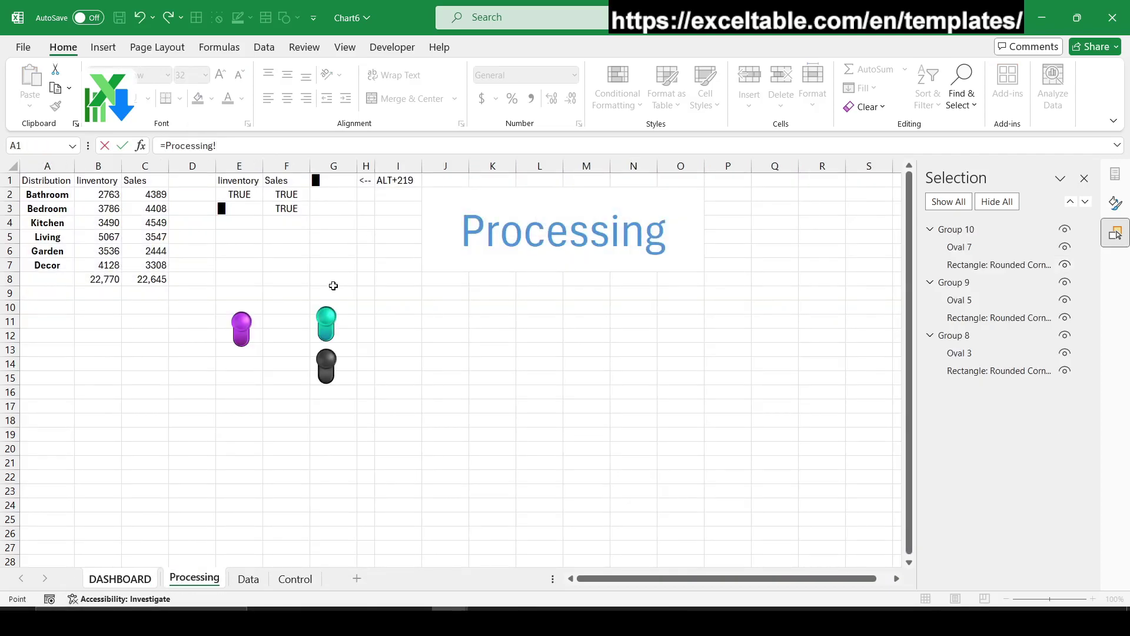
key(Right)
key(Return)
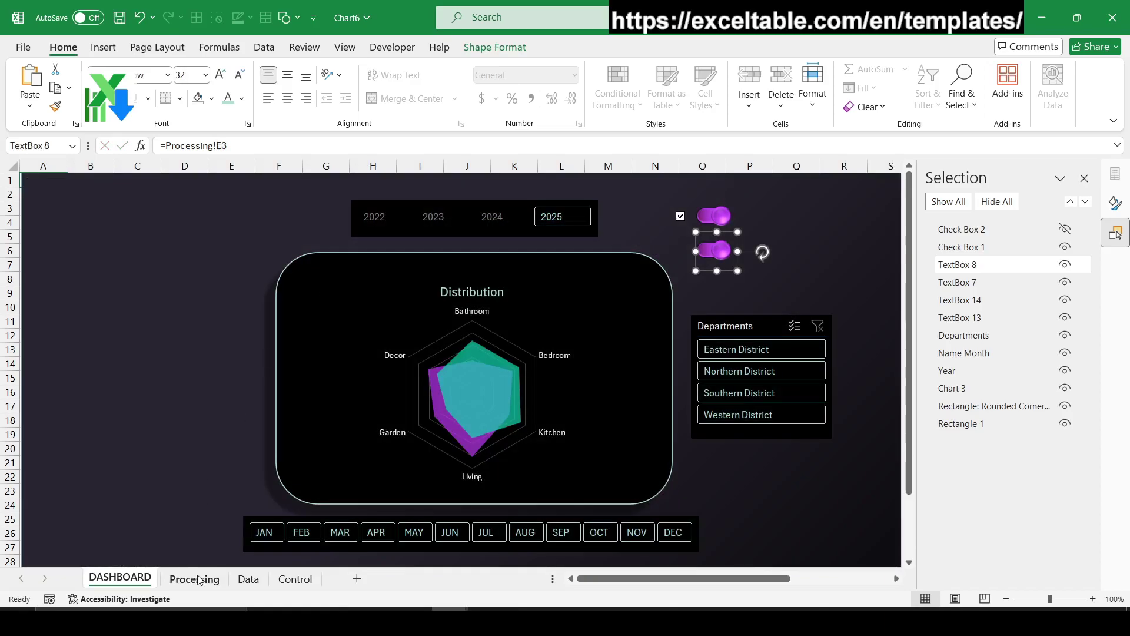
- Review the E3 and F3 formulas on the Processing sheet
click(195, 579)
click(299, 206)
drag(247, 209, 250, 199)
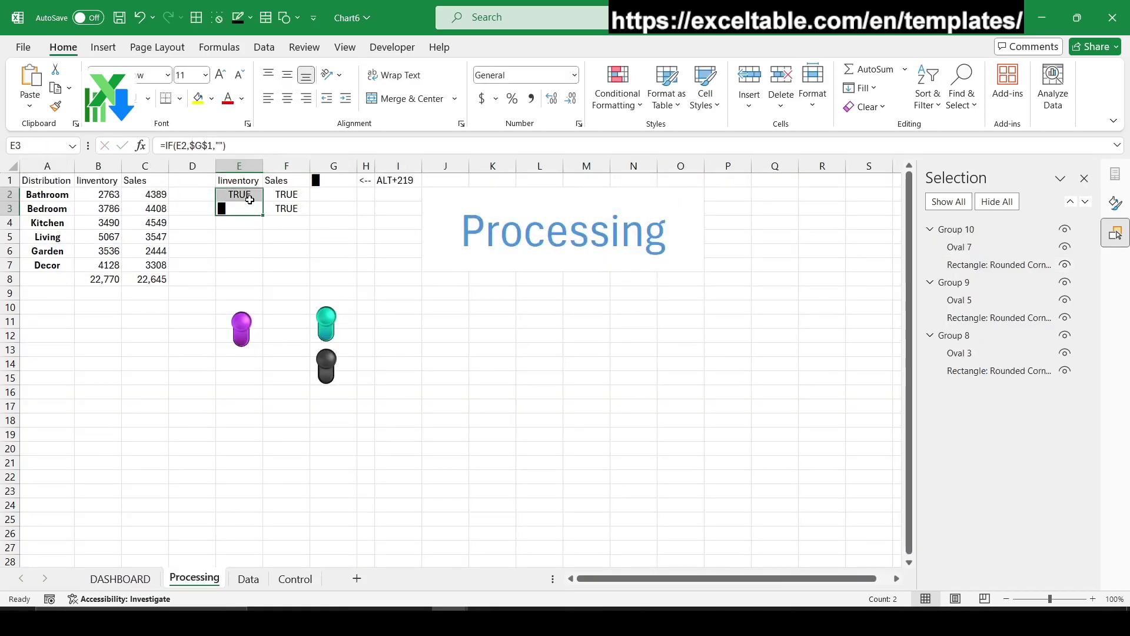
double_click(253, 207)
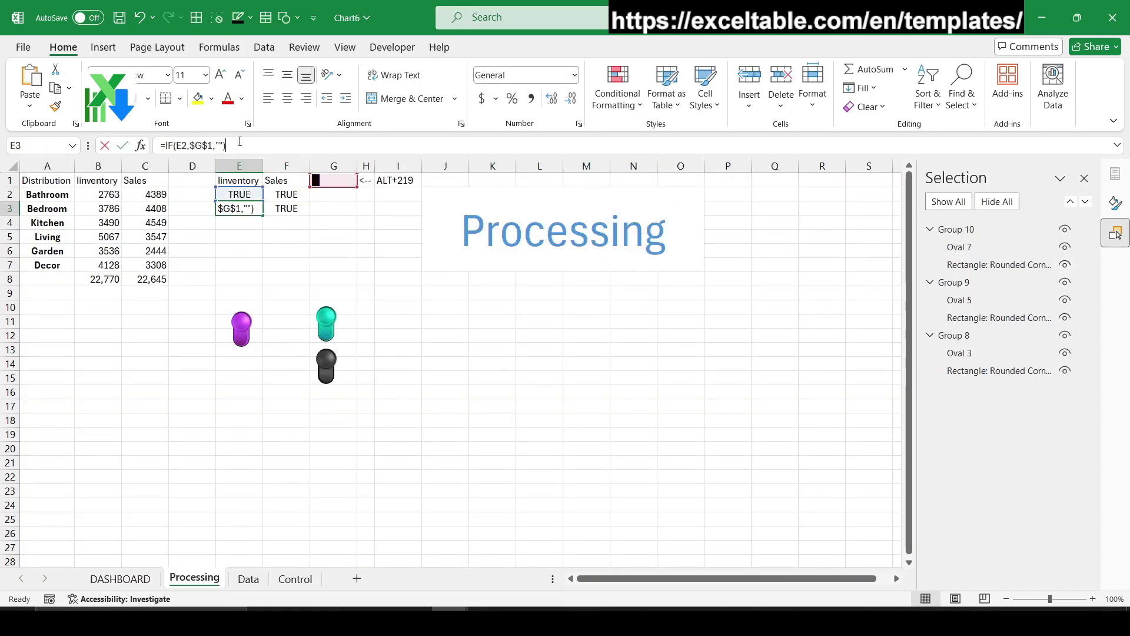
key(Escape)
click(283, 206)
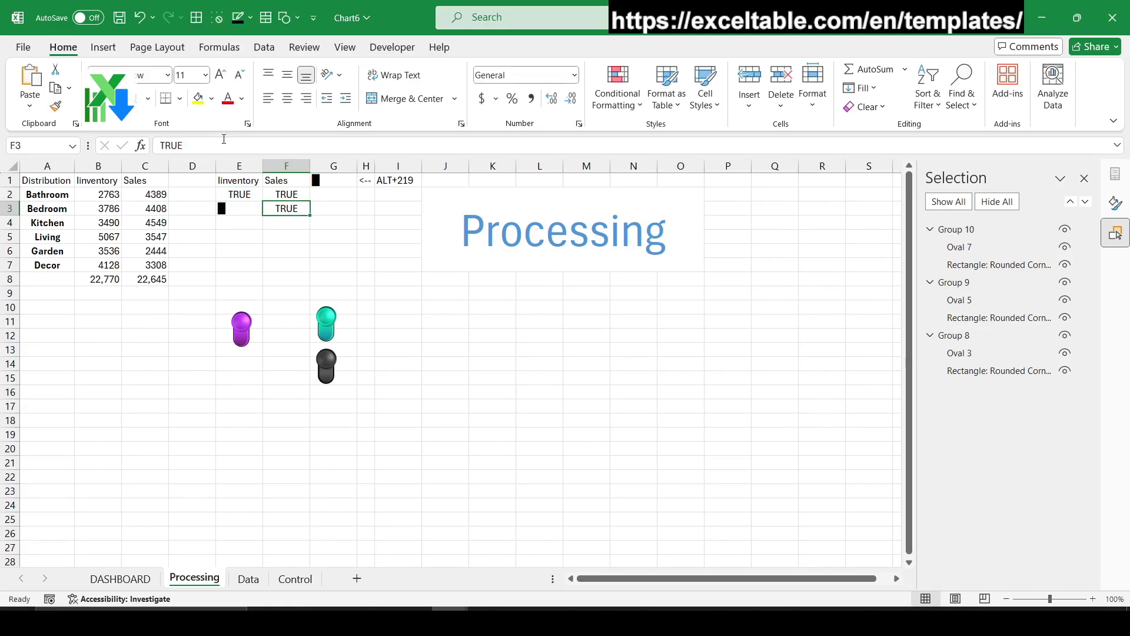
key(F2)
text(=IF(F2,$G$1,""))
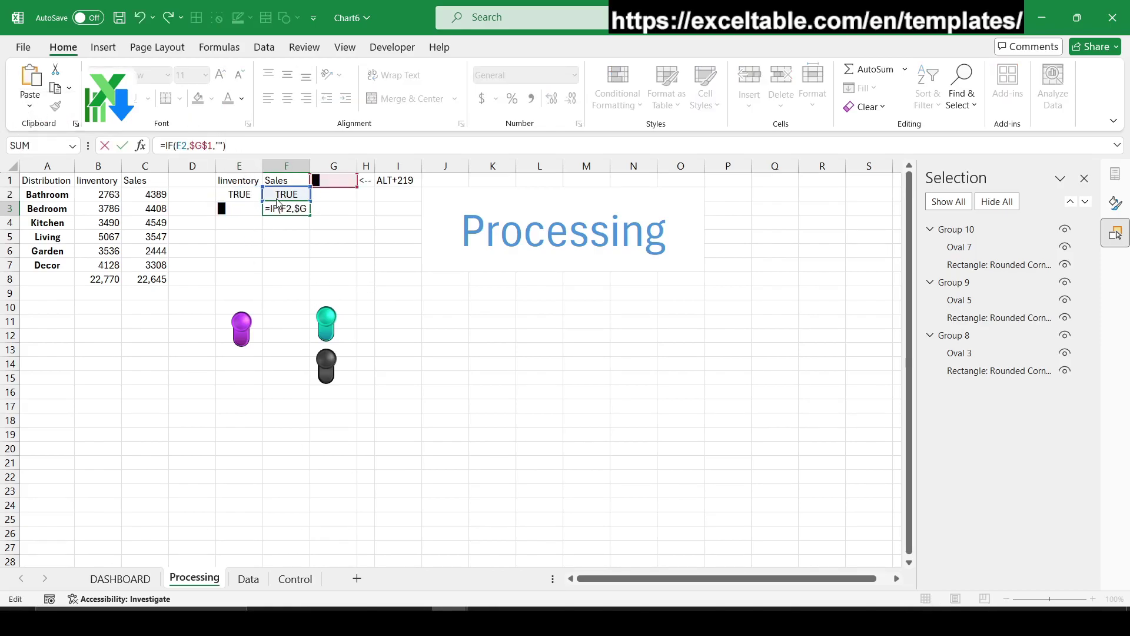
key(Tab)
click(120, 579)
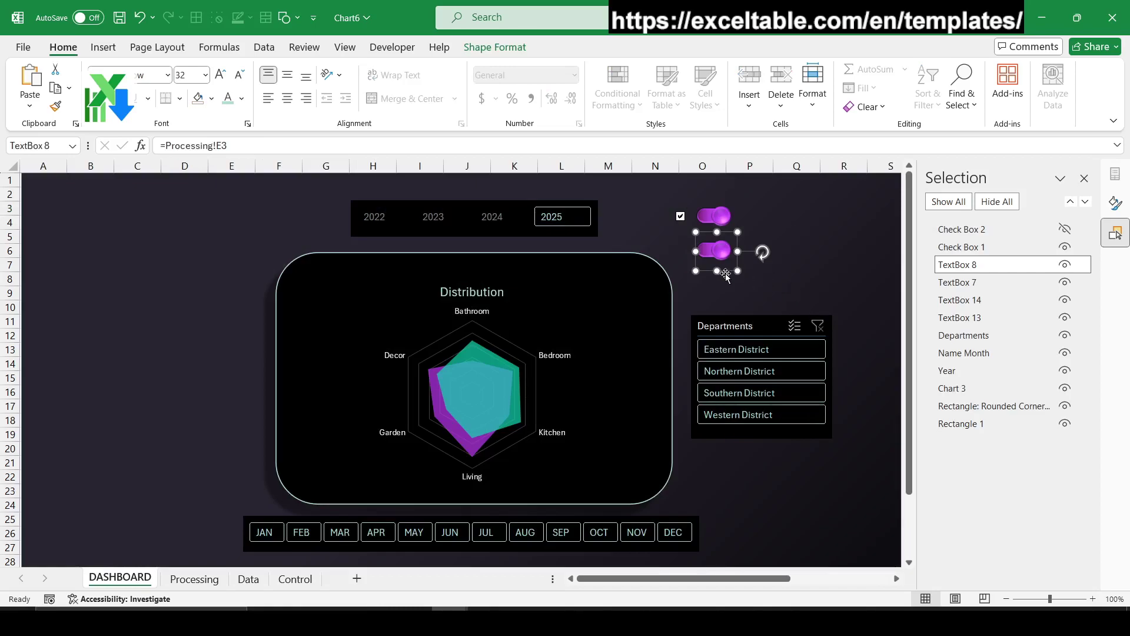
- Show the lower check box again and link it to Processing!$F$2
click(1065, 229)
right_click(688, 252)
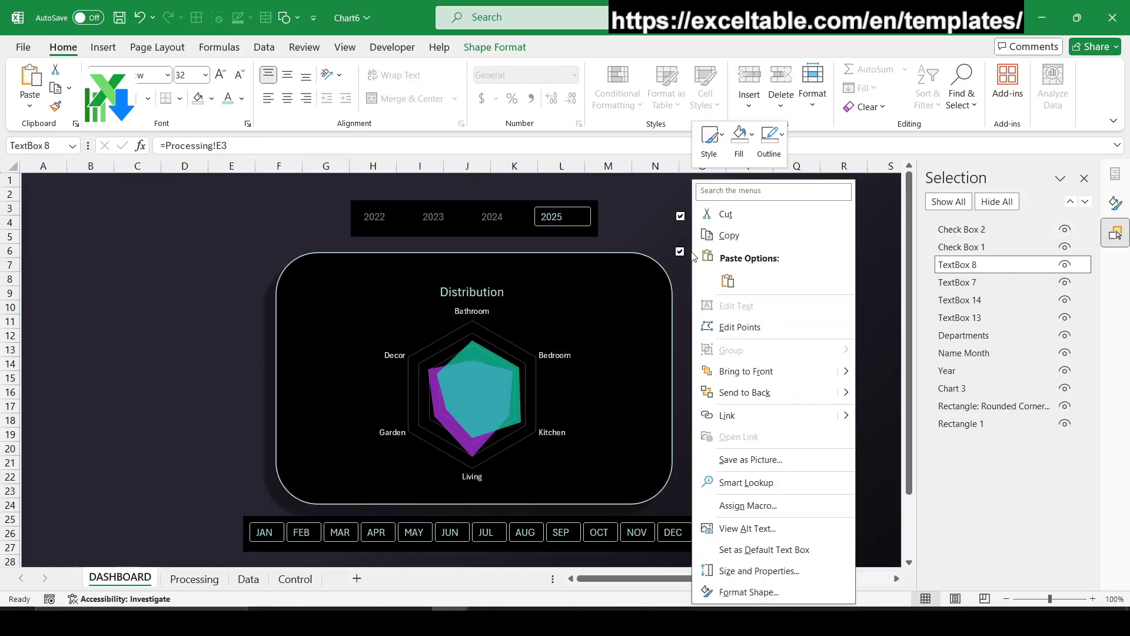
key(Escape)
right_click(687, 252)
click(747, 418)
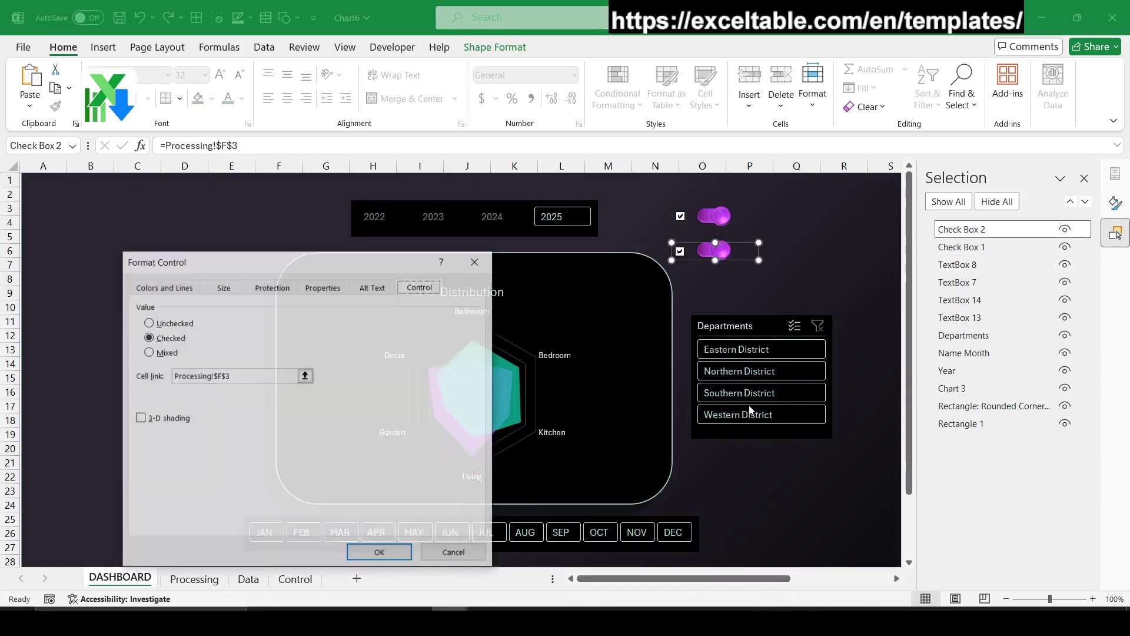
click(305, 376)
click(286, 194)
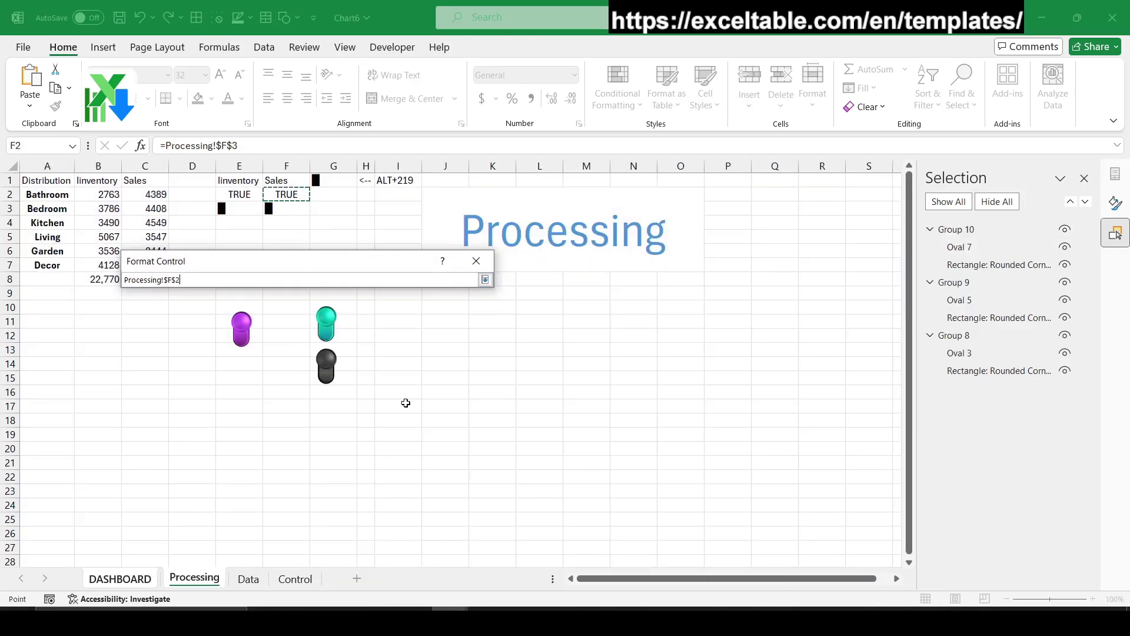
key(Return)
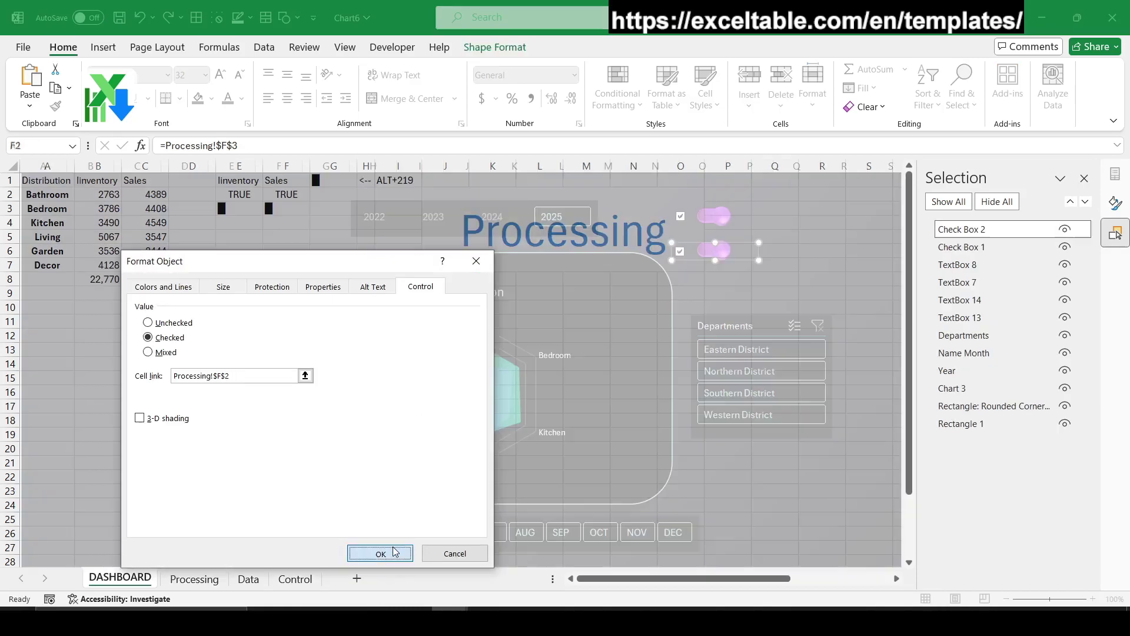
click(380, 554)
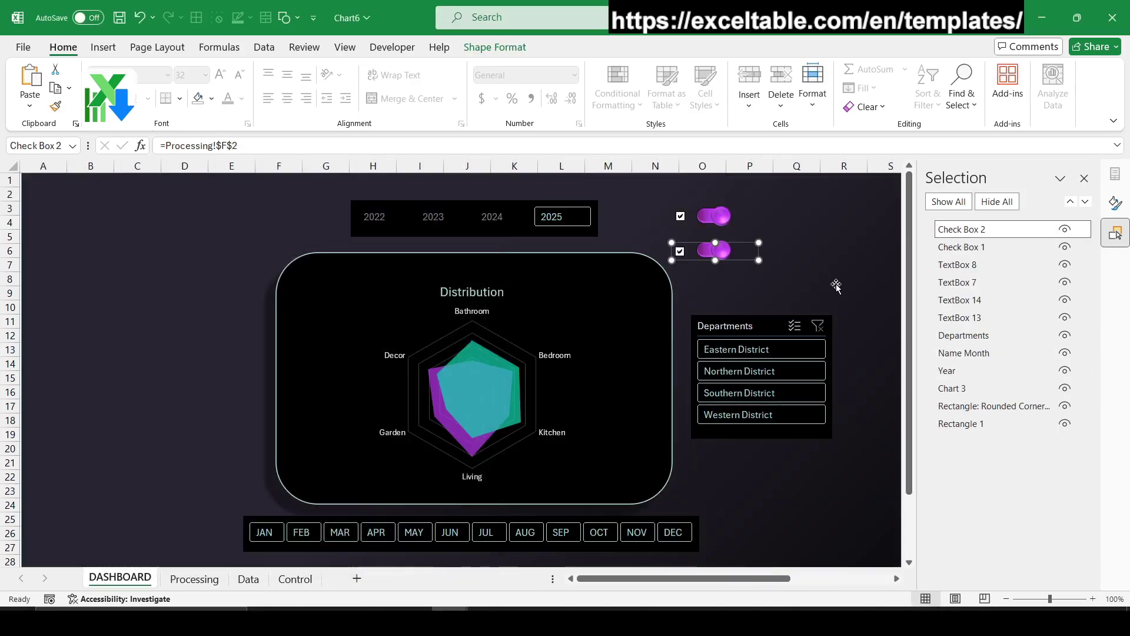
click(825, 284)
- Hide Check Box 2 and set TextBox 8's formula to =Processing!F3
right_click(714, 251)
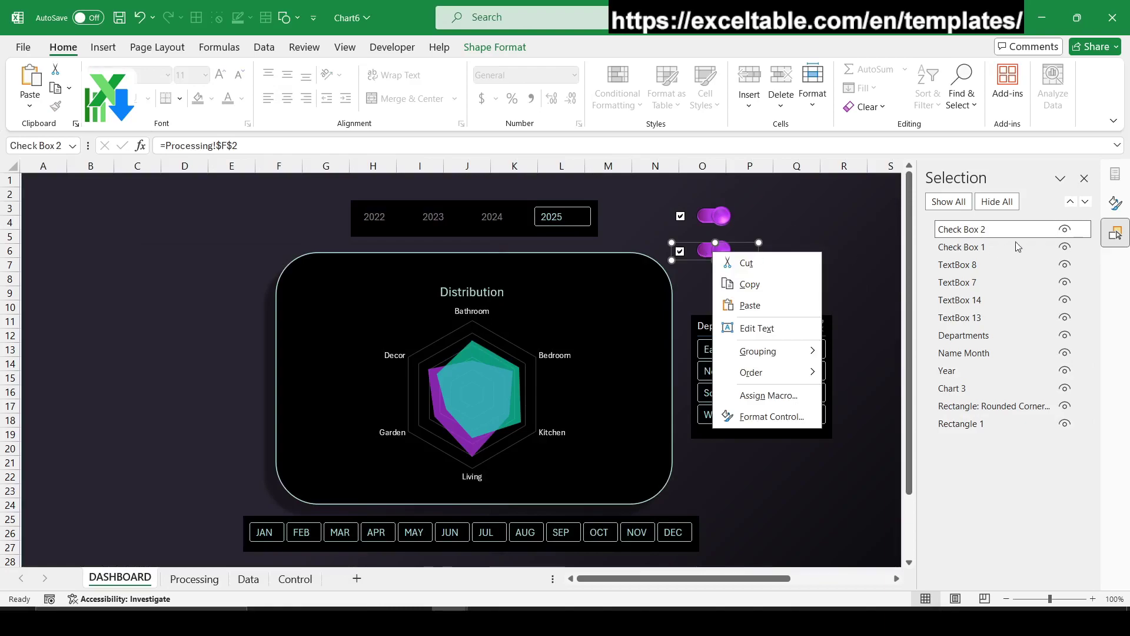
click(1065, 229)
right_click(717, 256)
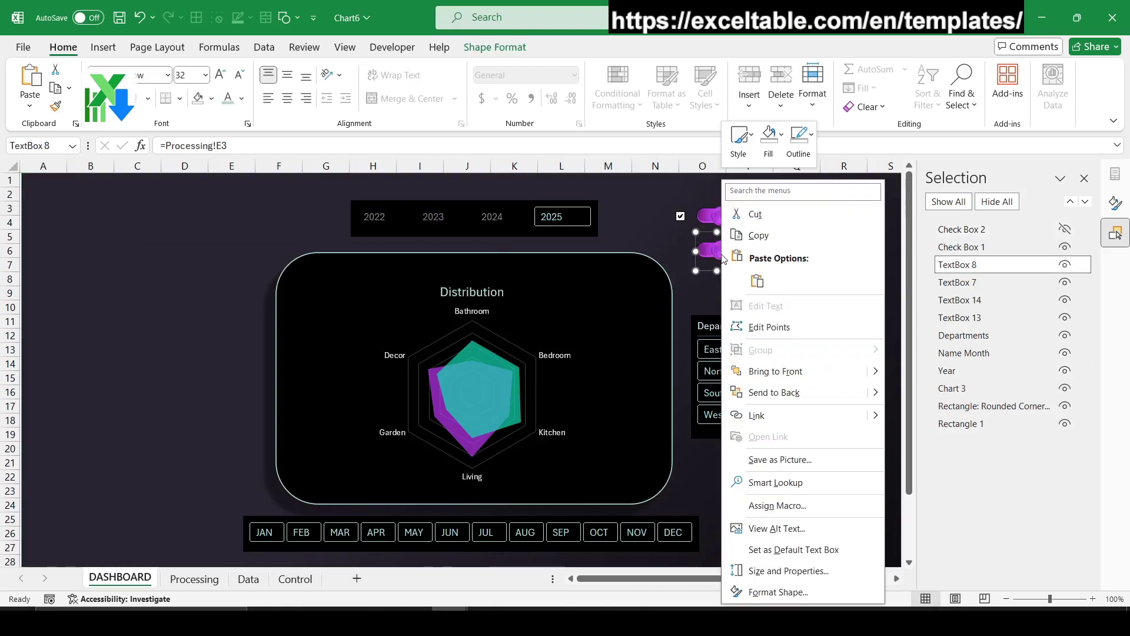
click(258, 146)
drag(258, 145, 163, 146)
key(BackSpace)
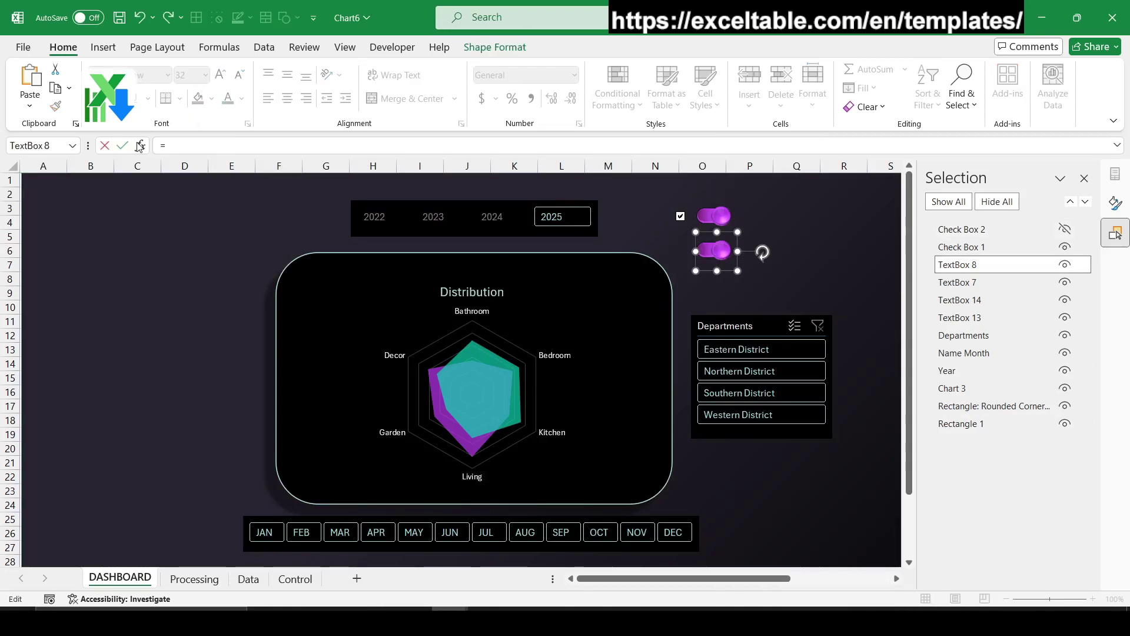
click(195, 579)
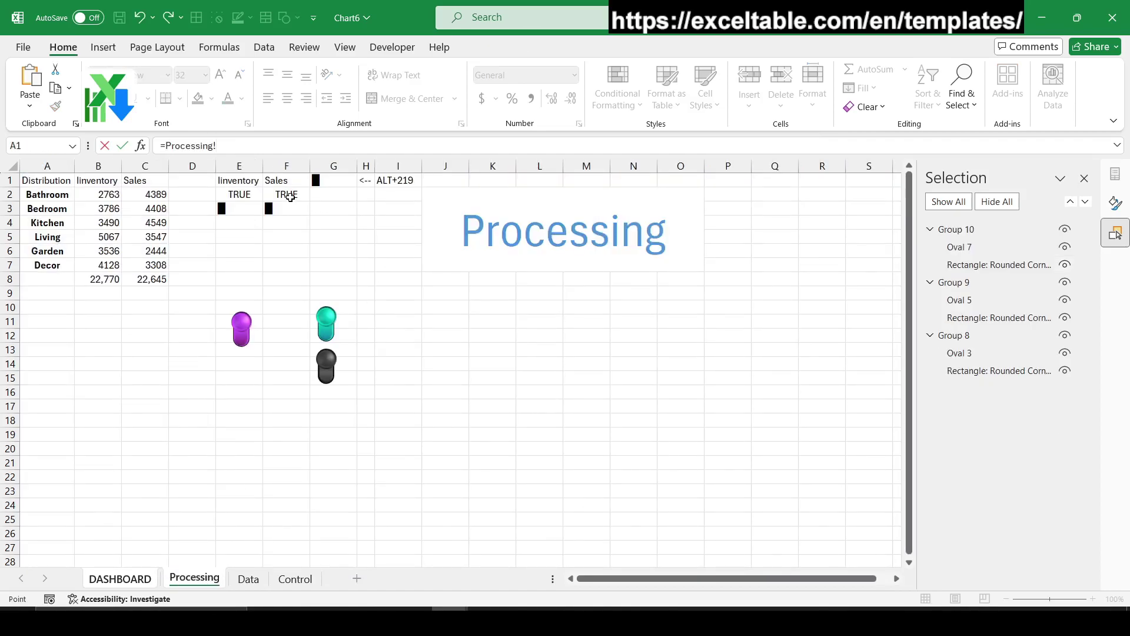
click(291, 196)
key(Down)
key(Return)
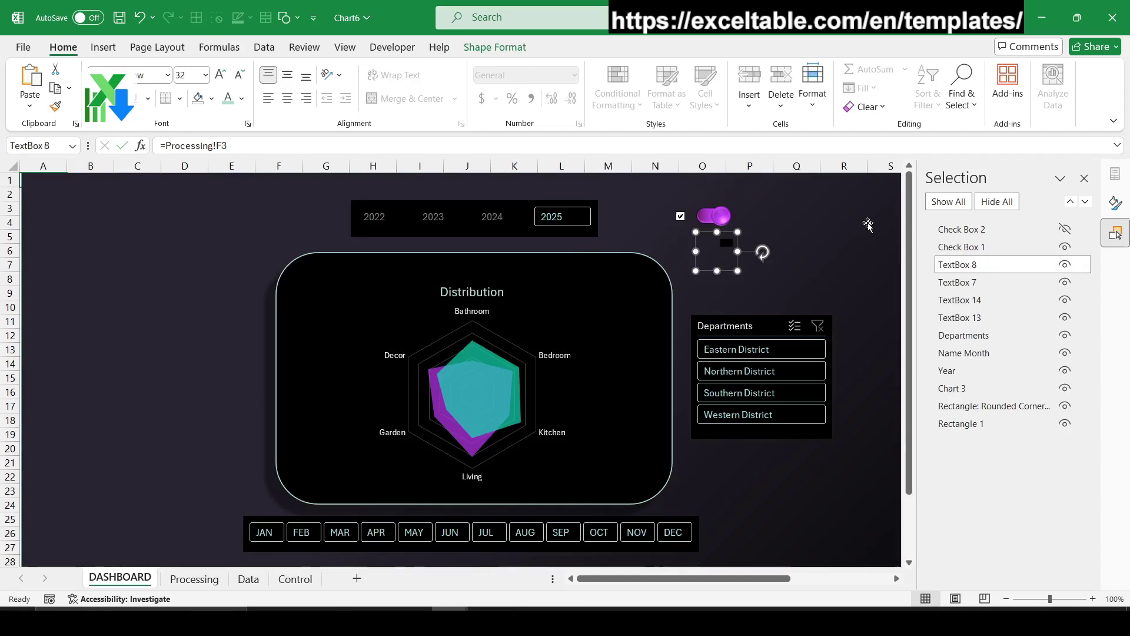
- Copy the teal toggle picture from the Processing sheet
click(222, 585)
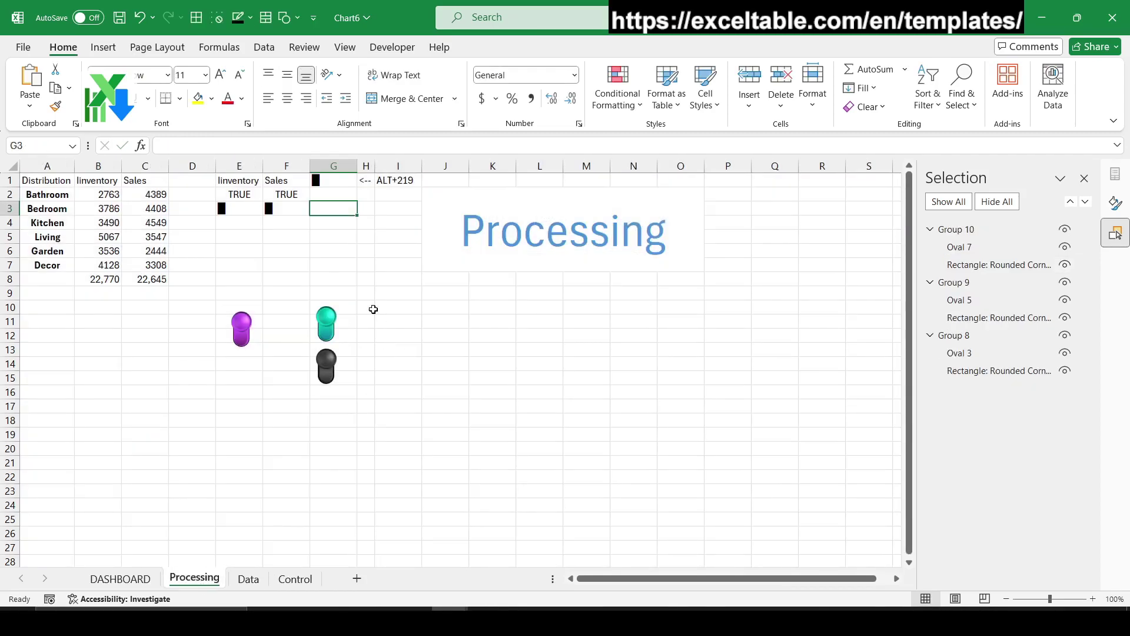
right_click(324, 325)
click(357, 323)
click(125, 583)
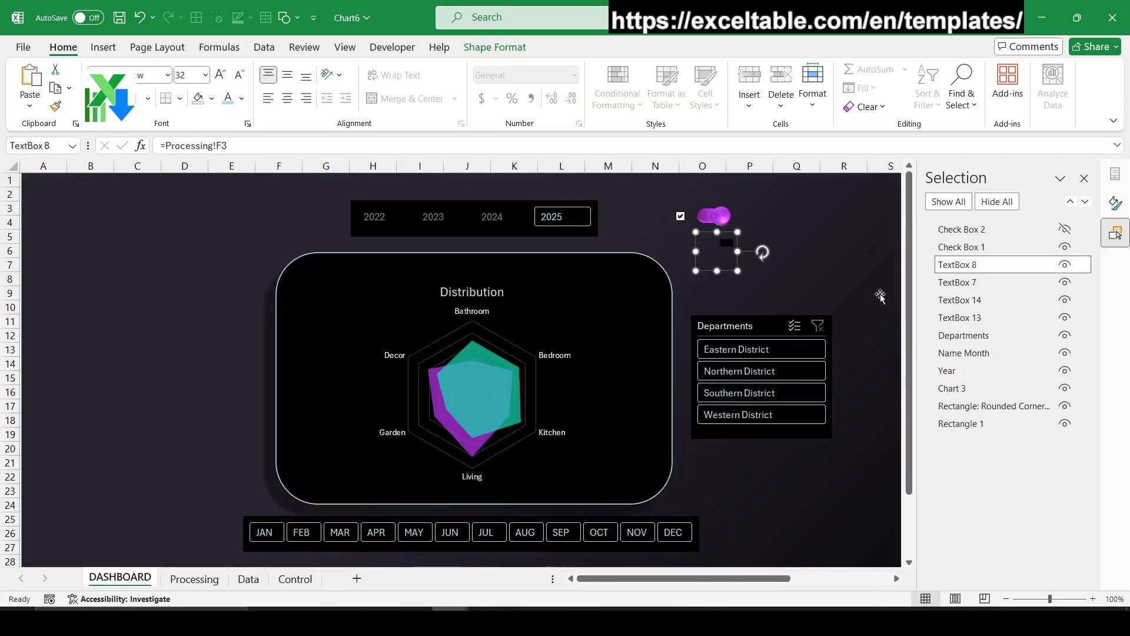
- Fill TextBox 8's text with the clipboard teal switch picture at font size 32
click(1114, 202)
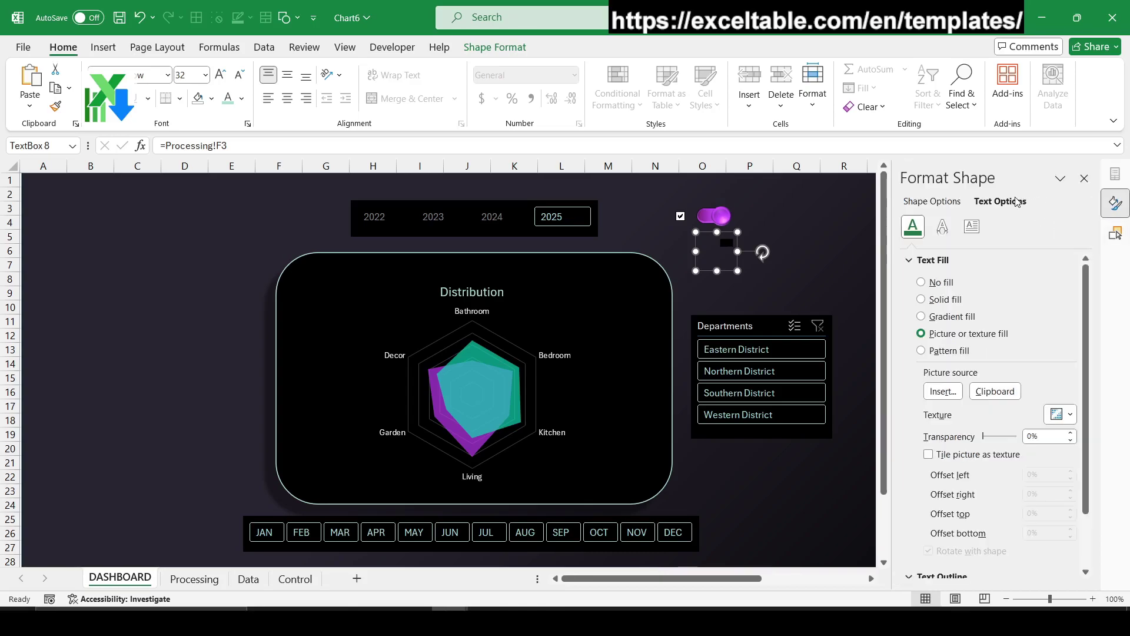
click(993, 393)
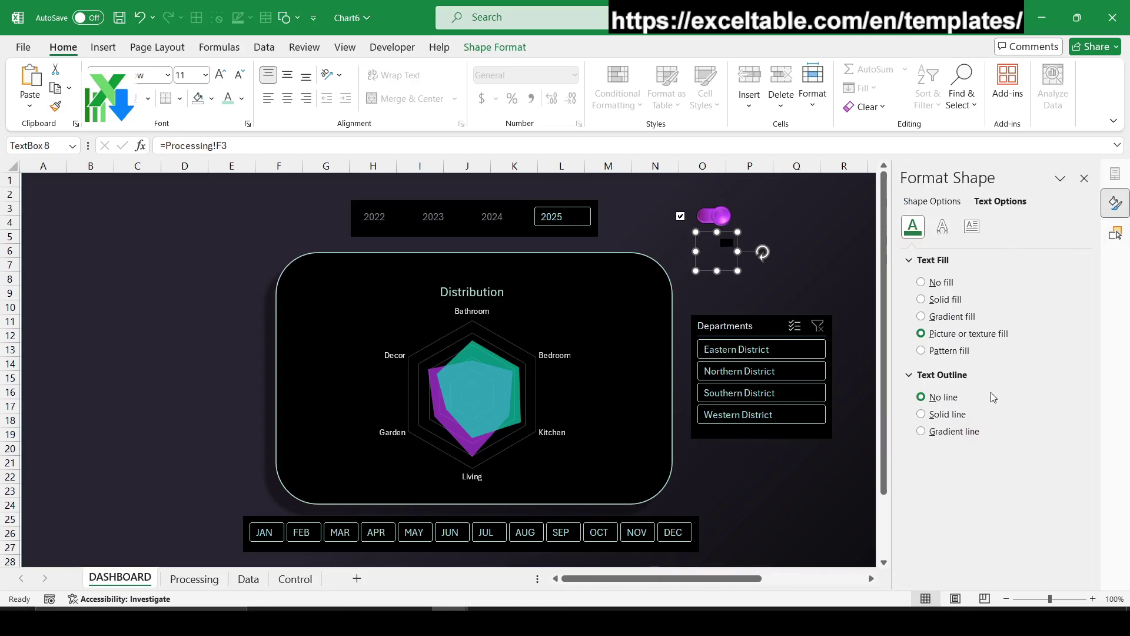
click(943, 300)
click(968, 334)
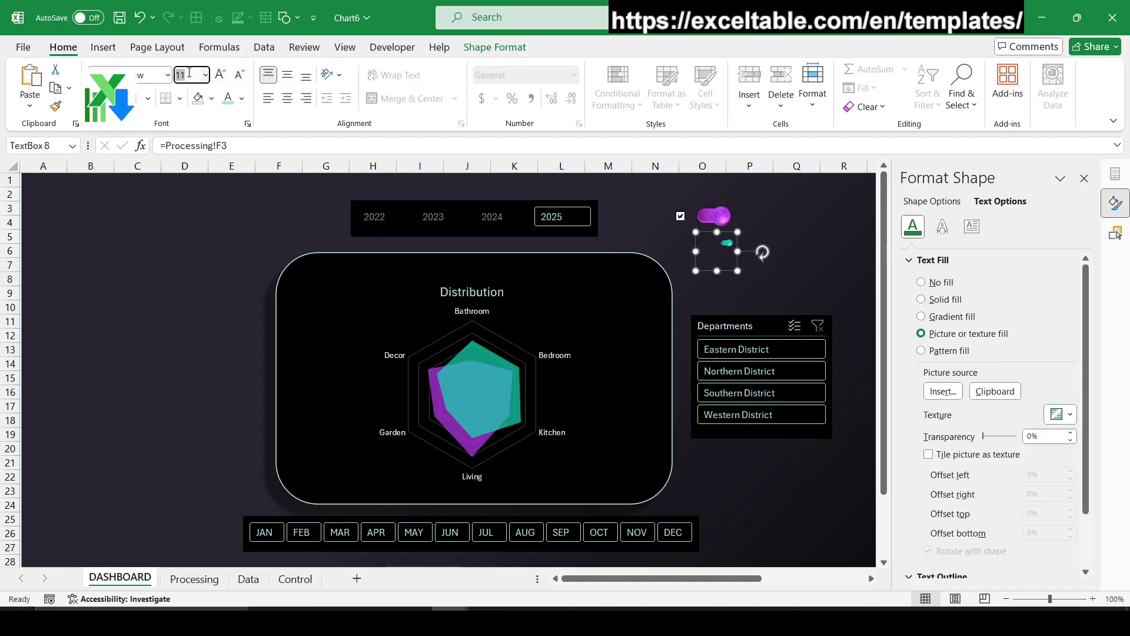
text(32)
key(Return)
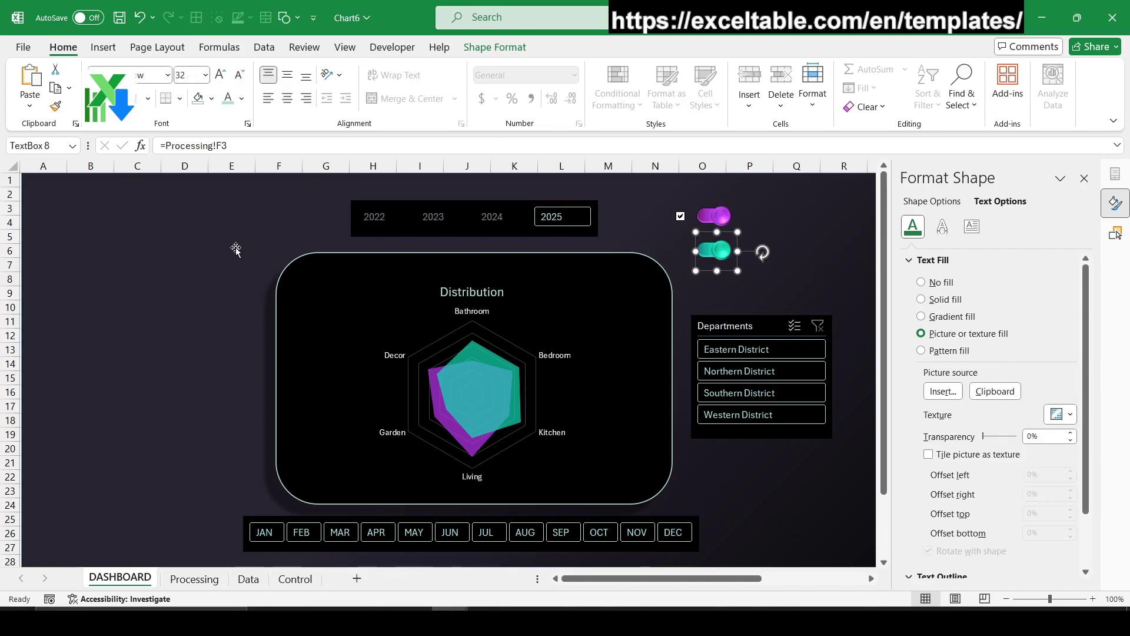
click(1115, 233)
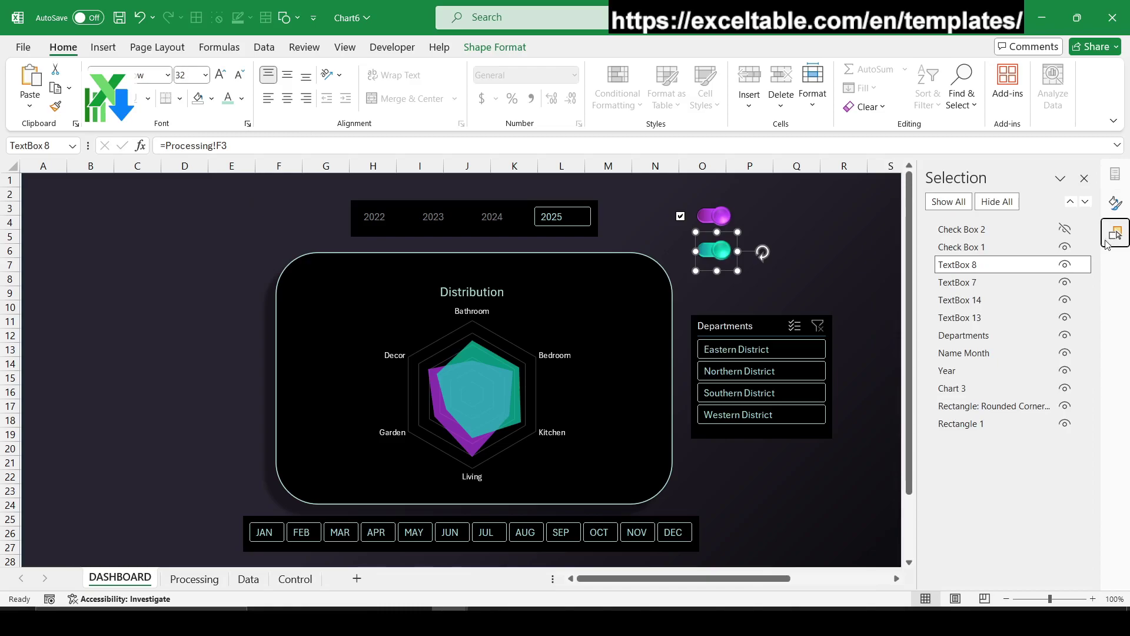
- Test both toggles by switching them off and the top one on and off
click(846, 353)
click(719, 251)
click(719, 216)
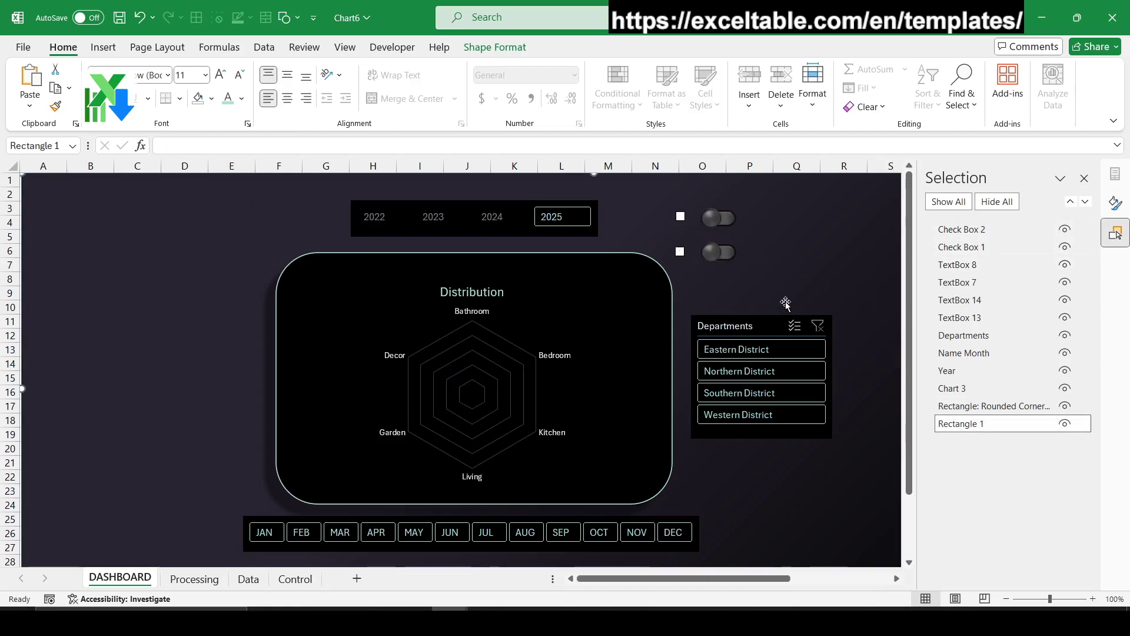
click(729, 219)
click(729, 219)
- Nudge TextBox 8, 7, 14 and 13 one step left and up
click(960, 267)
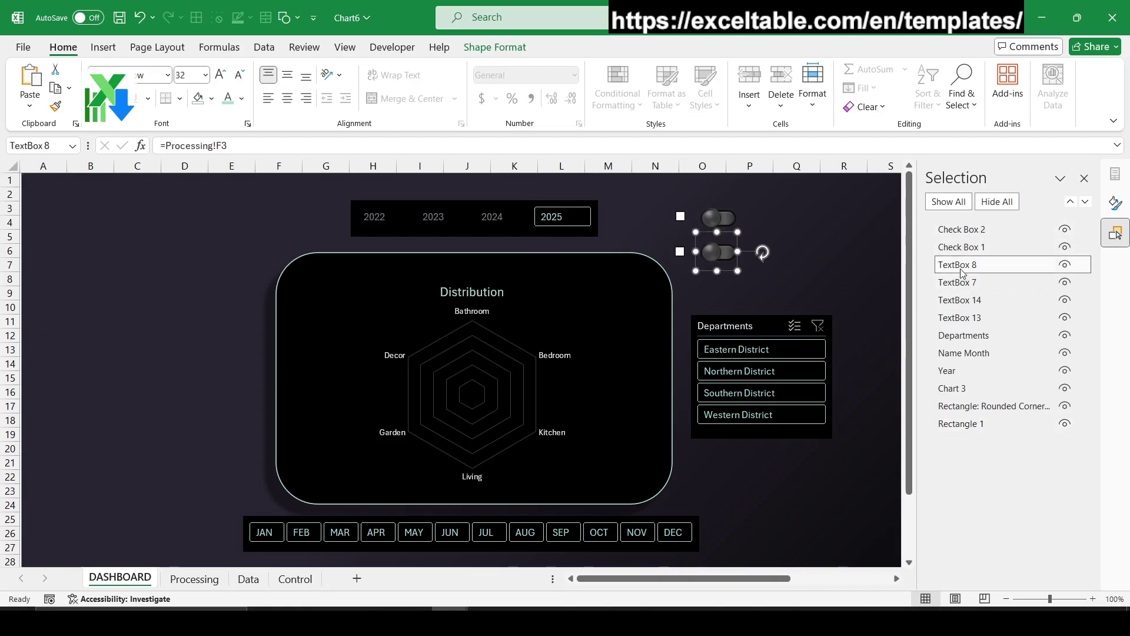
ctrl+click(965, 284)
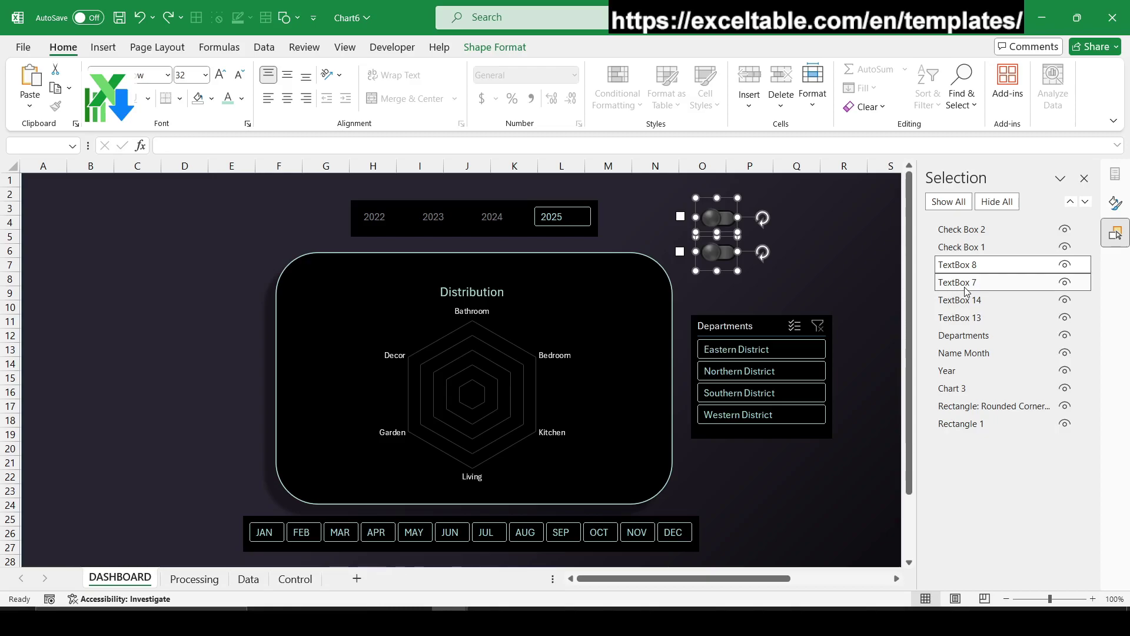
click(969, 300)
ctrl+click(967, 318)
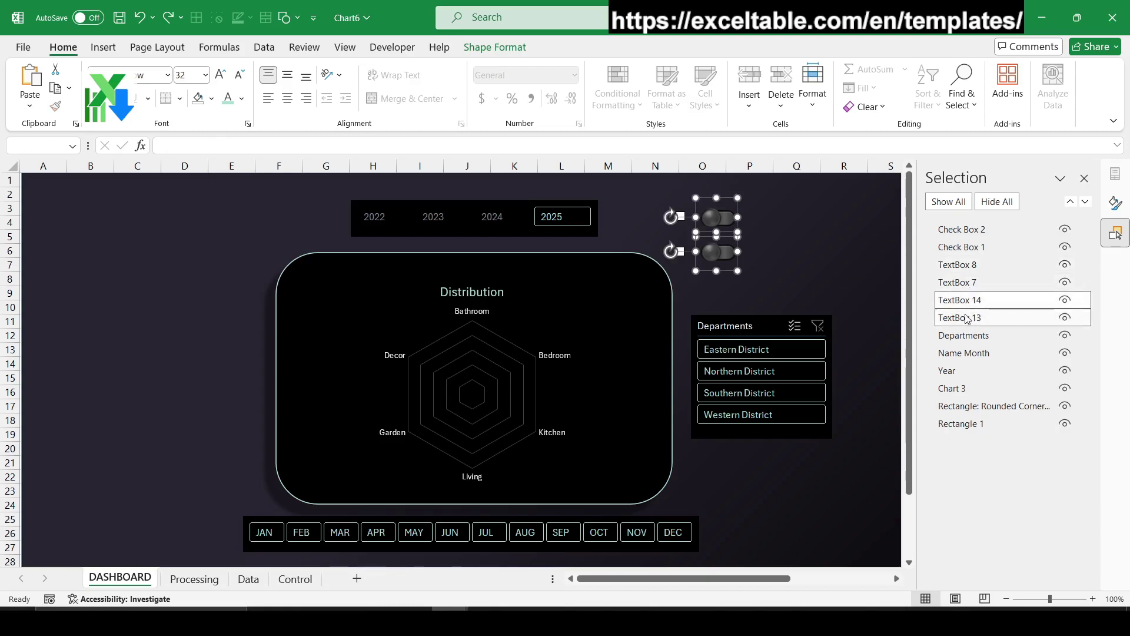
key(Left)
key(Up)
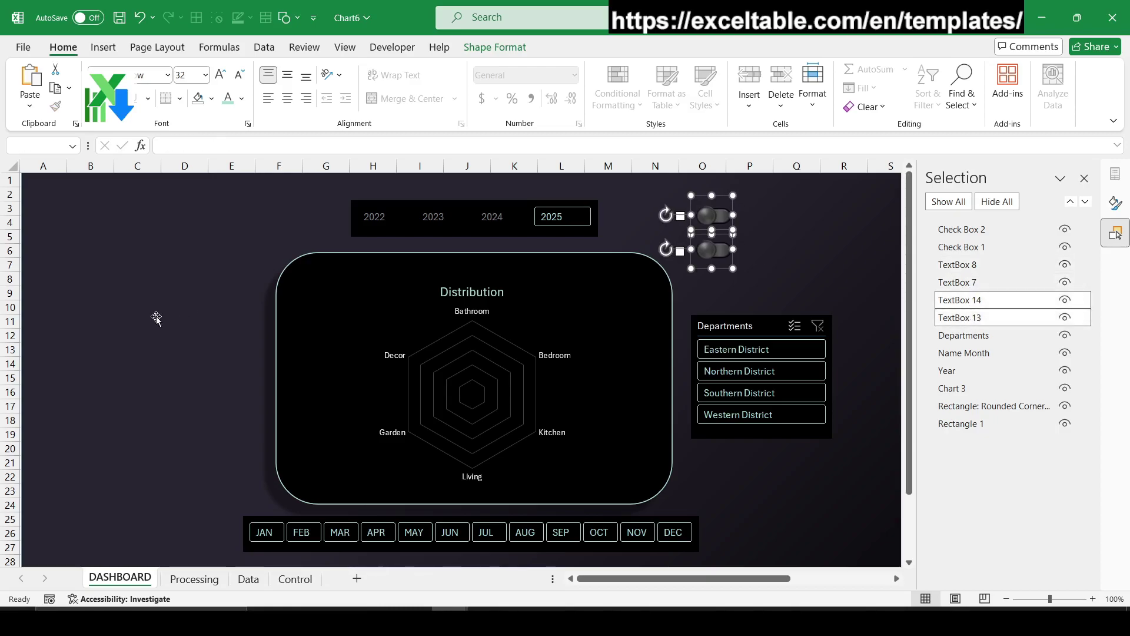
click(157, 318)
- Retest both toggles, leaving them off, then select TextBox 14 and 13
click(715, 216)
click(716, 216)
click(715, 216)
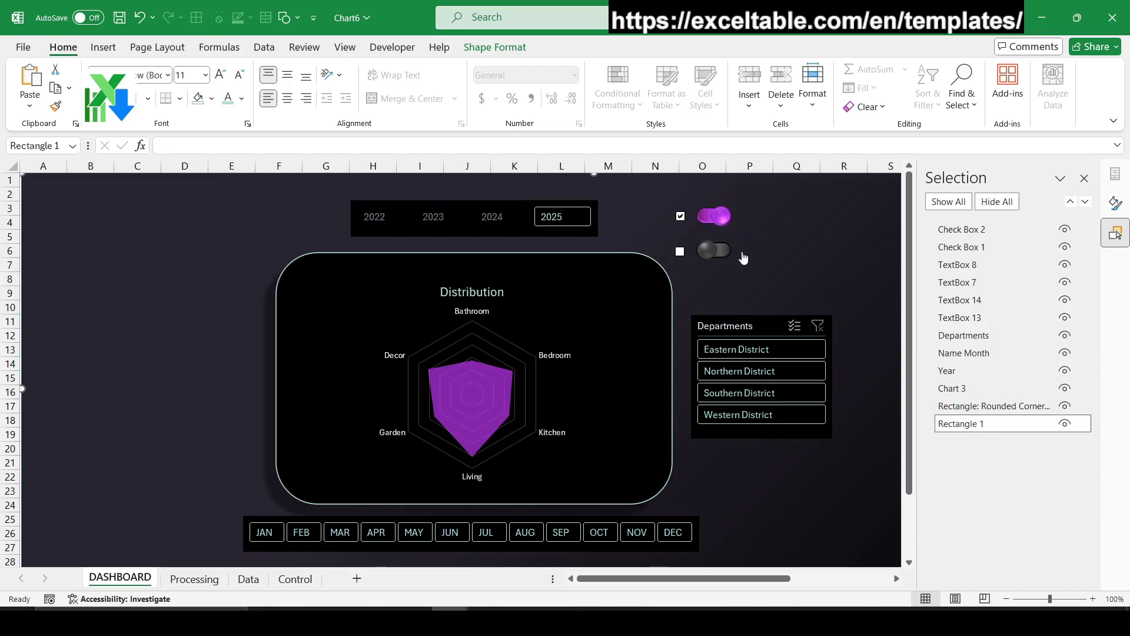
click(714, 219)
click(712, 254)
click(712, 254)
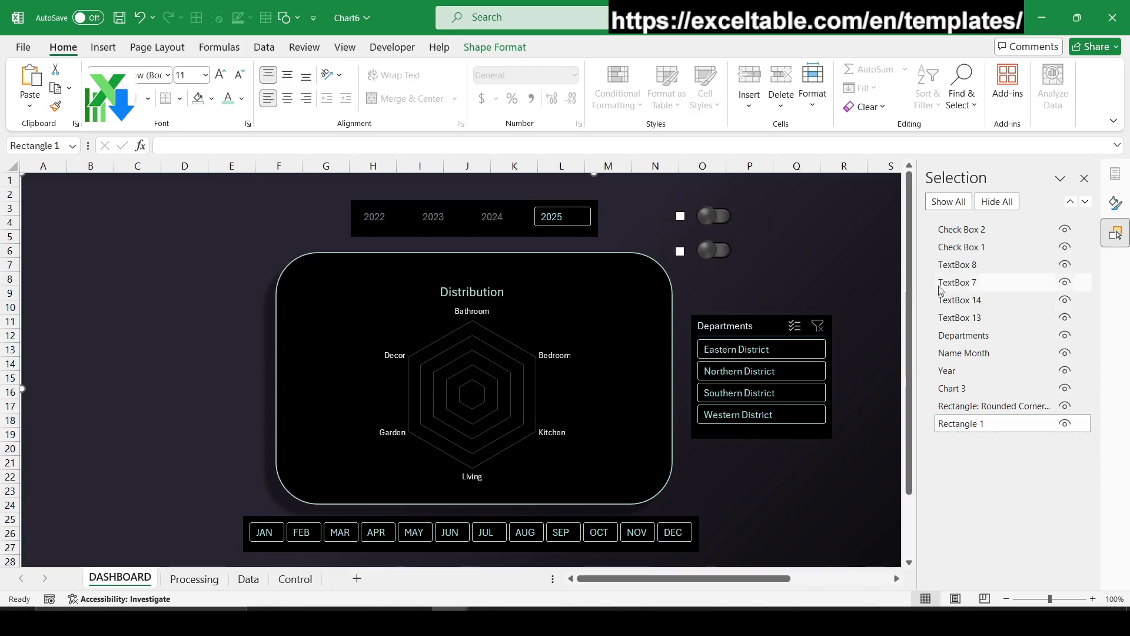
click(957, 300)
ctrl+click(954, 321)
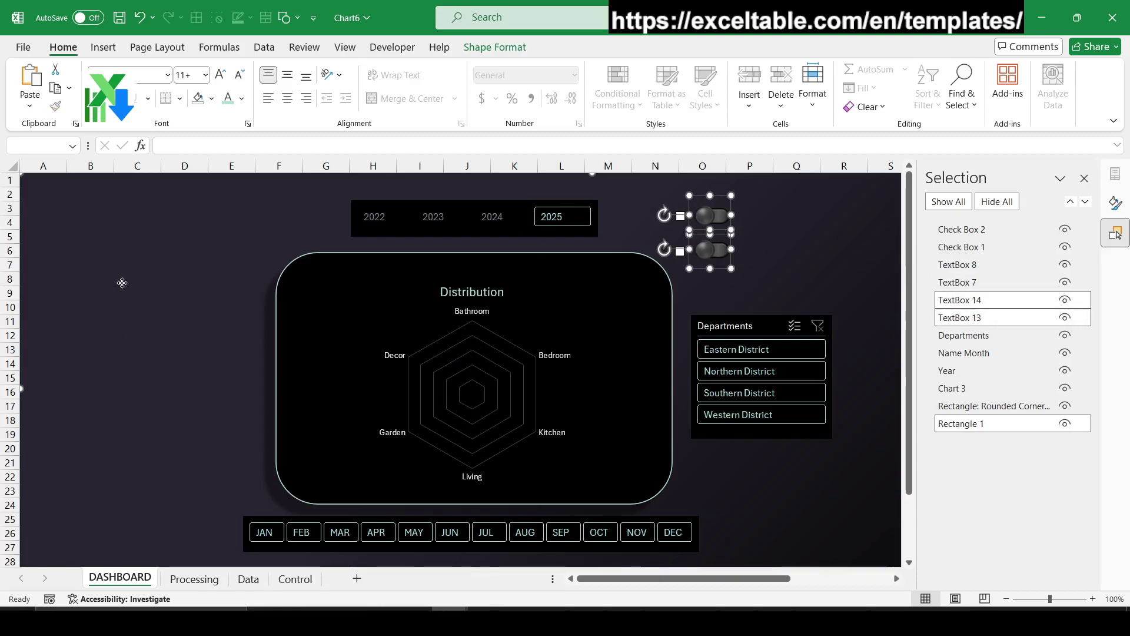
- Test both toggles switching their radar series on and off
click(1024, 353)
click(715, 217)
click(716, 223)
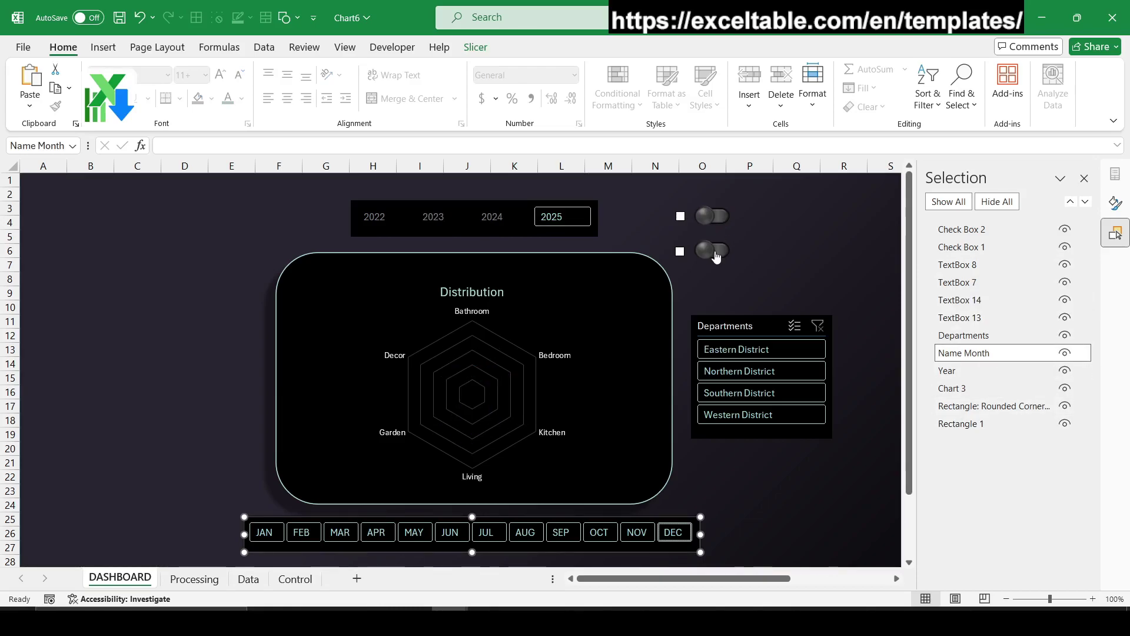
click(713, 250)
click(713, 250)
- Turn both toggles on and filter the slicers to year 2023 and months MAR–AUG
click(713, 219)
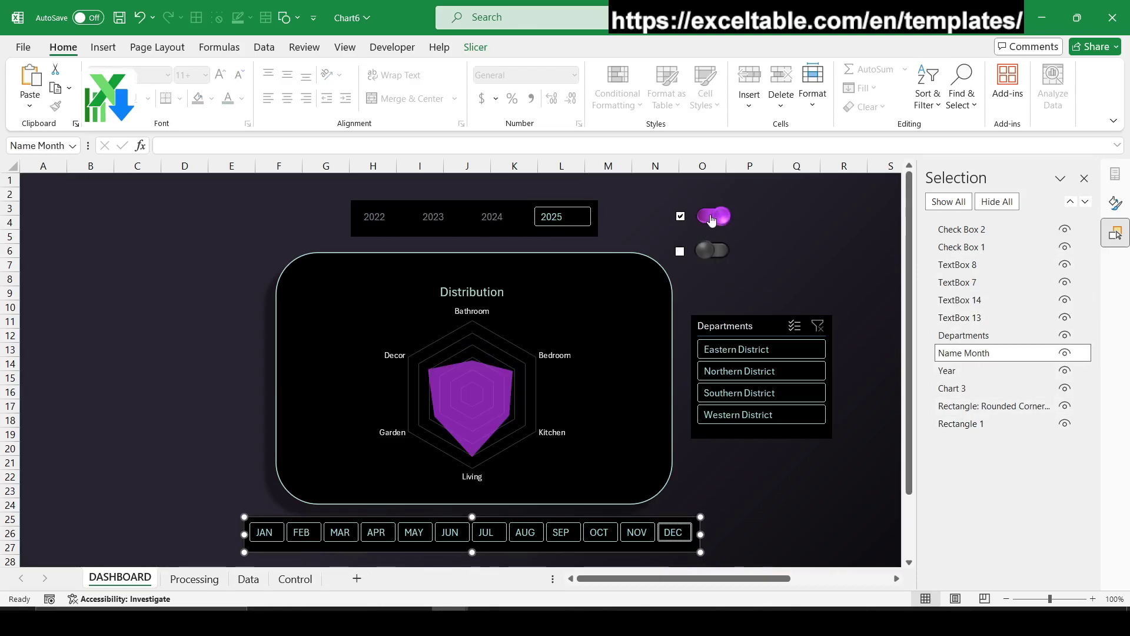
click(713, 219)
click(713, 251)
click(714, 252)
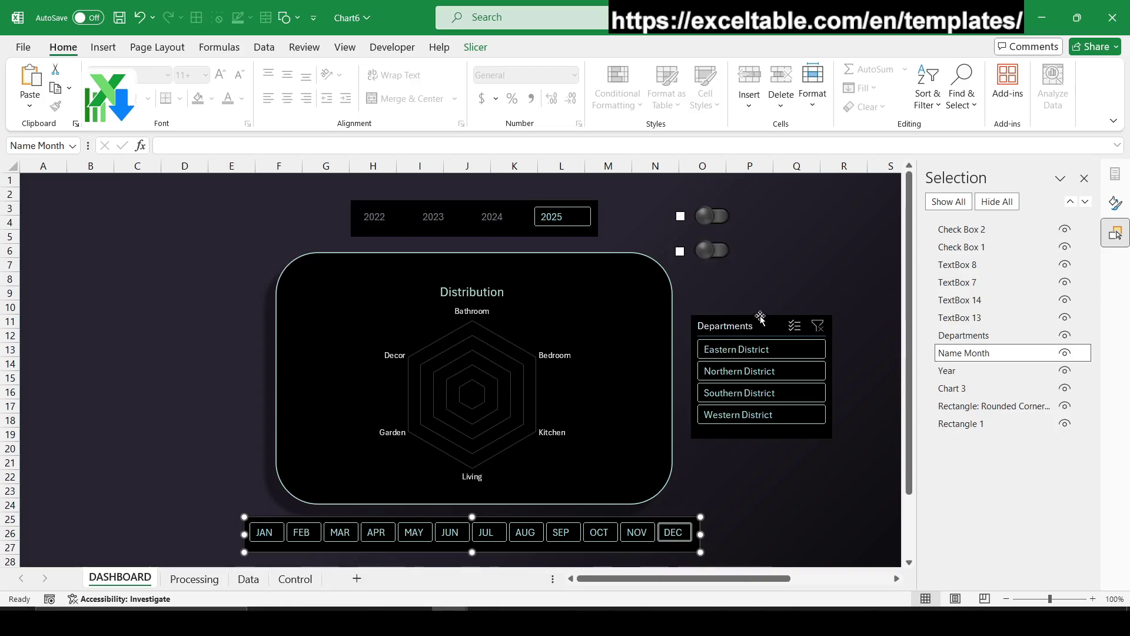
click(710, 219)
click(713, 252)
click(445, 217)
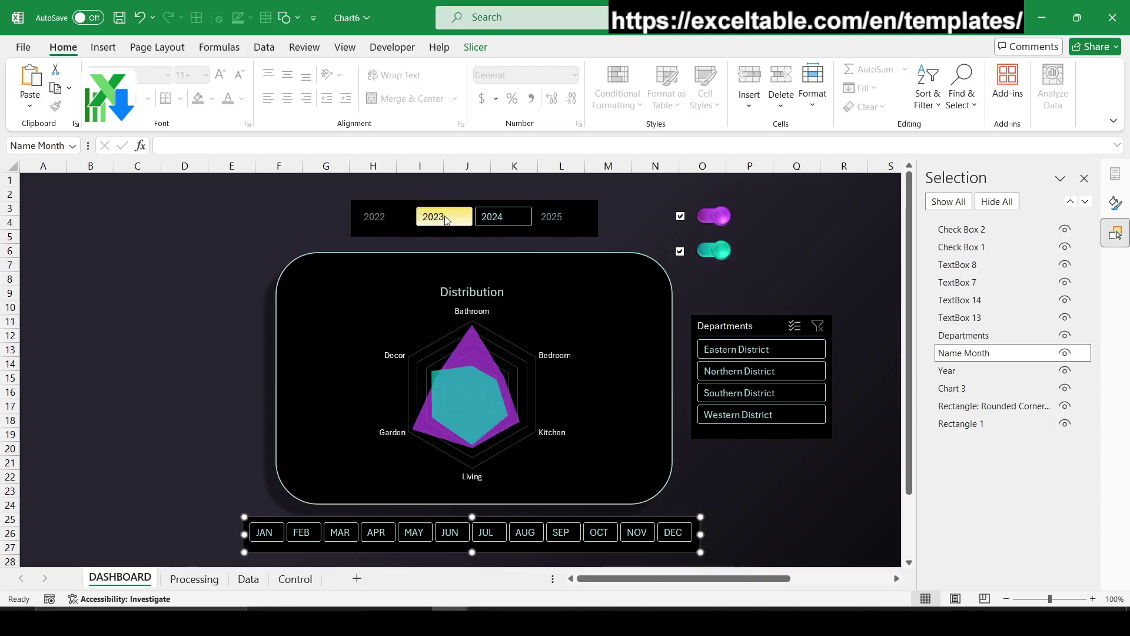
drag(341, 532, 525, 533)
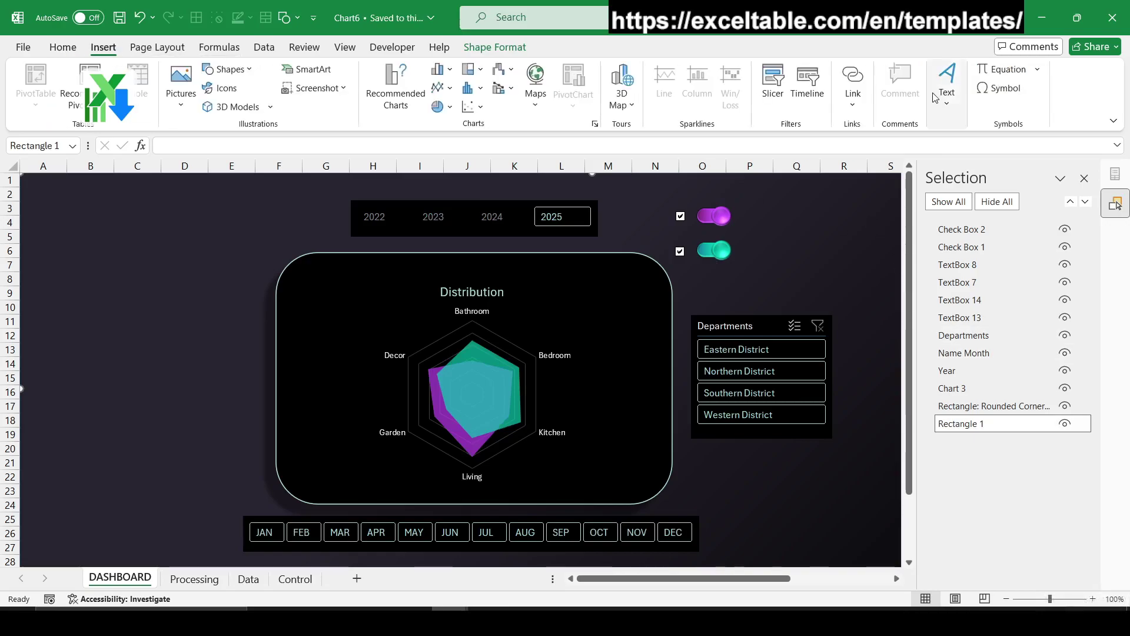
- Draw a text box right of the top toggle and link it to Processing cell E1
click(945, 89)
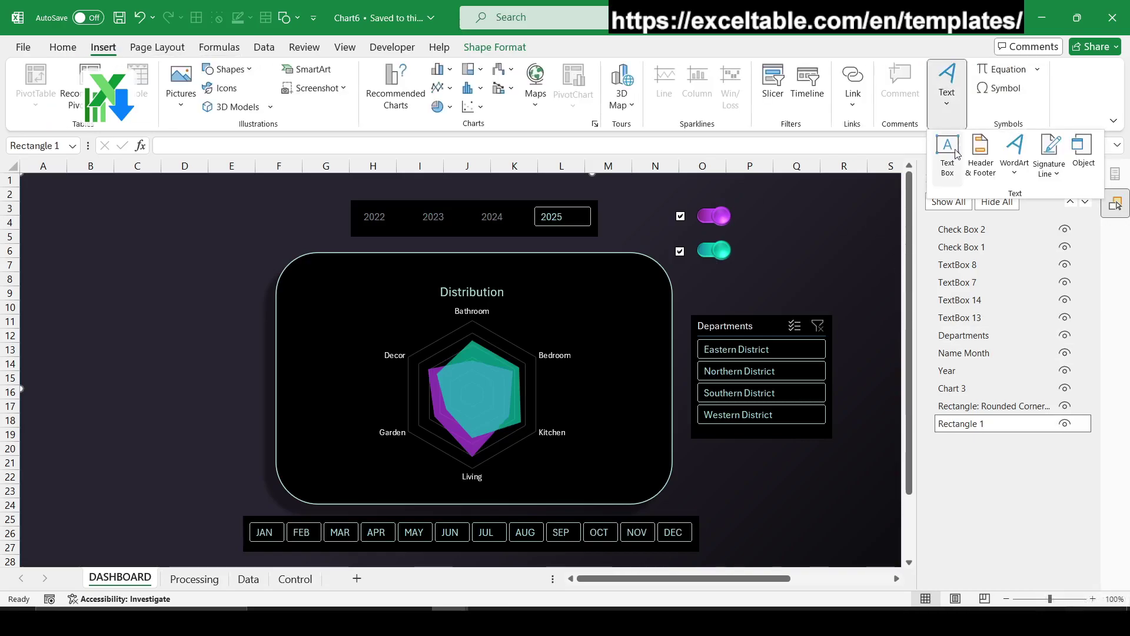
click(938, 141)
drag(755, 203, 829, 227)
click(277, 139)
text(=)
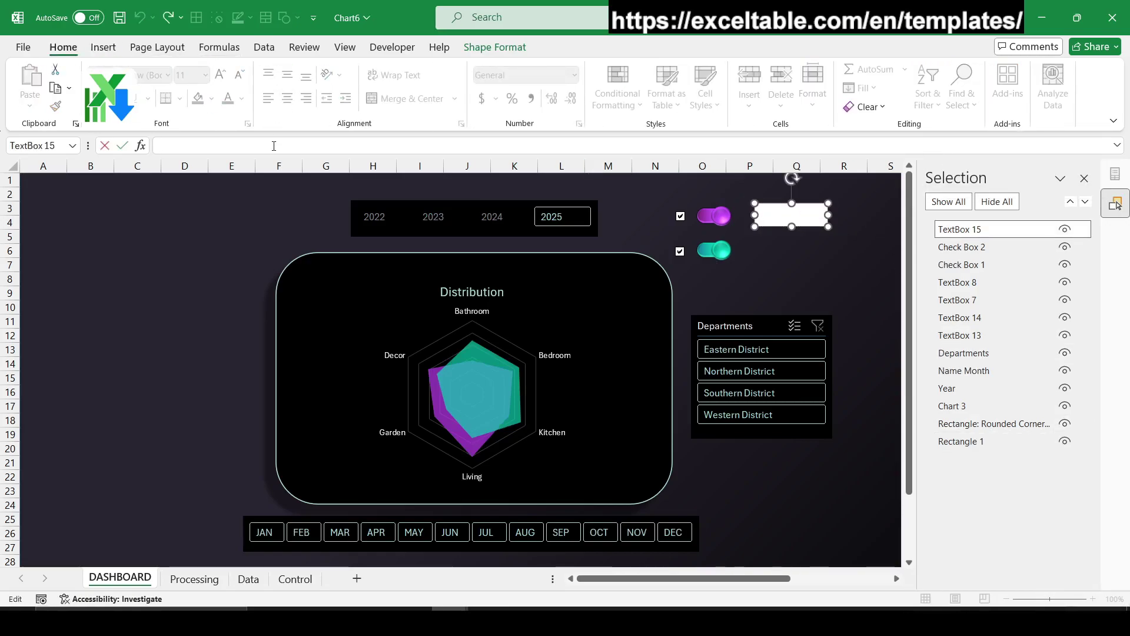
click(194, 579)
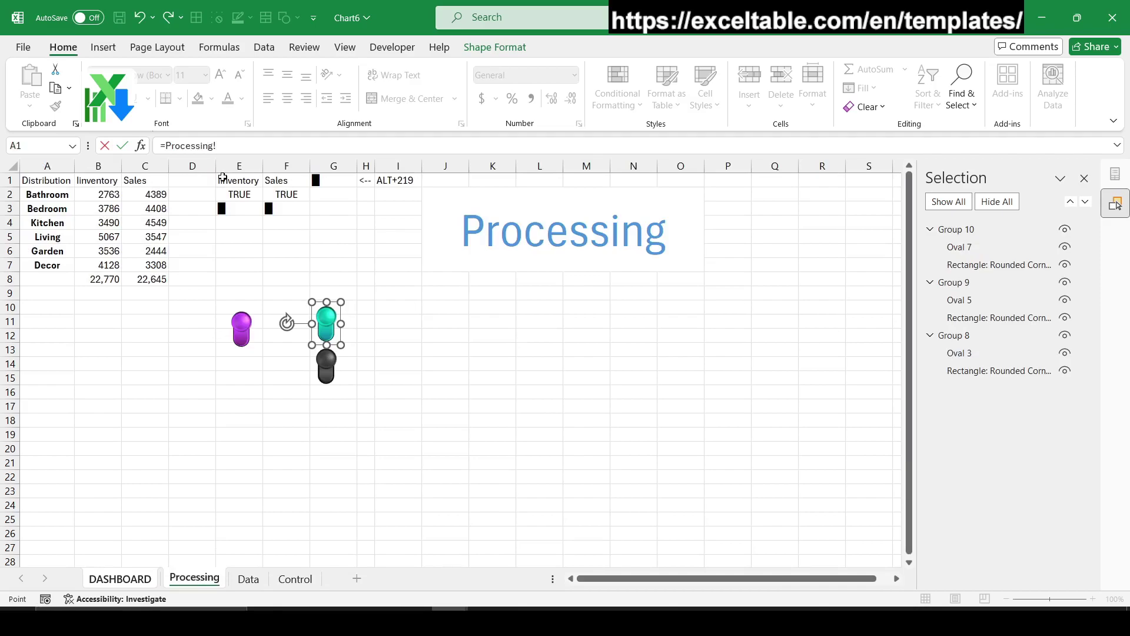
click(223, 179)
key(Return)
- Duplicate the label beside the bottom toggle and link the copy to Processing cell F1
drag(821, 232, 817, 264)
drag(238, 146, 79, 133)
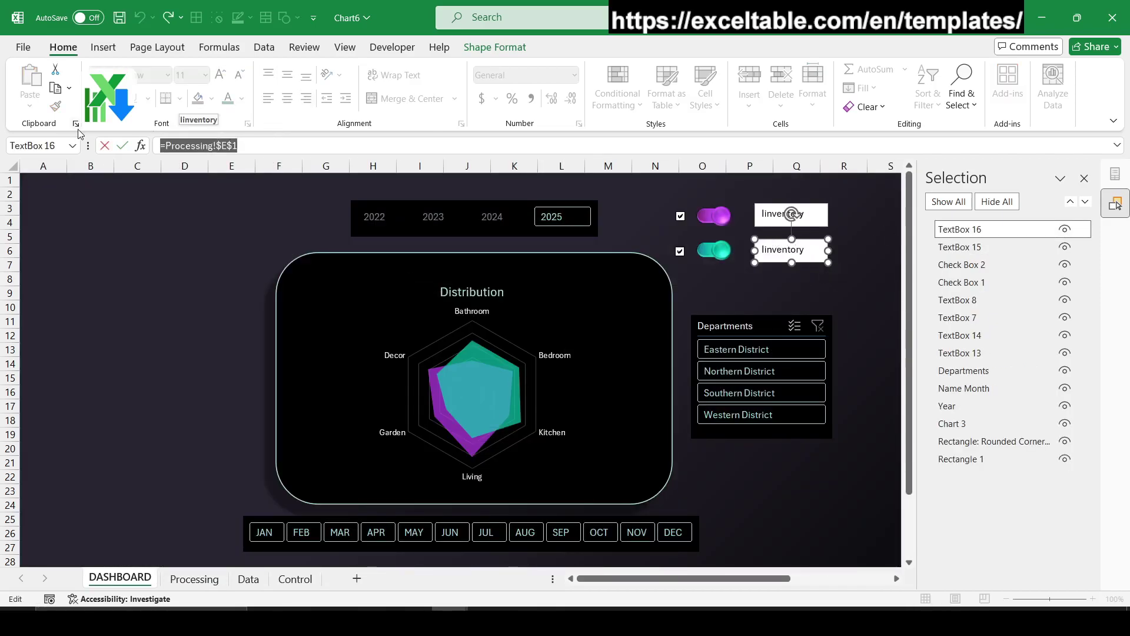
click(194, 578)
click(285, 183)
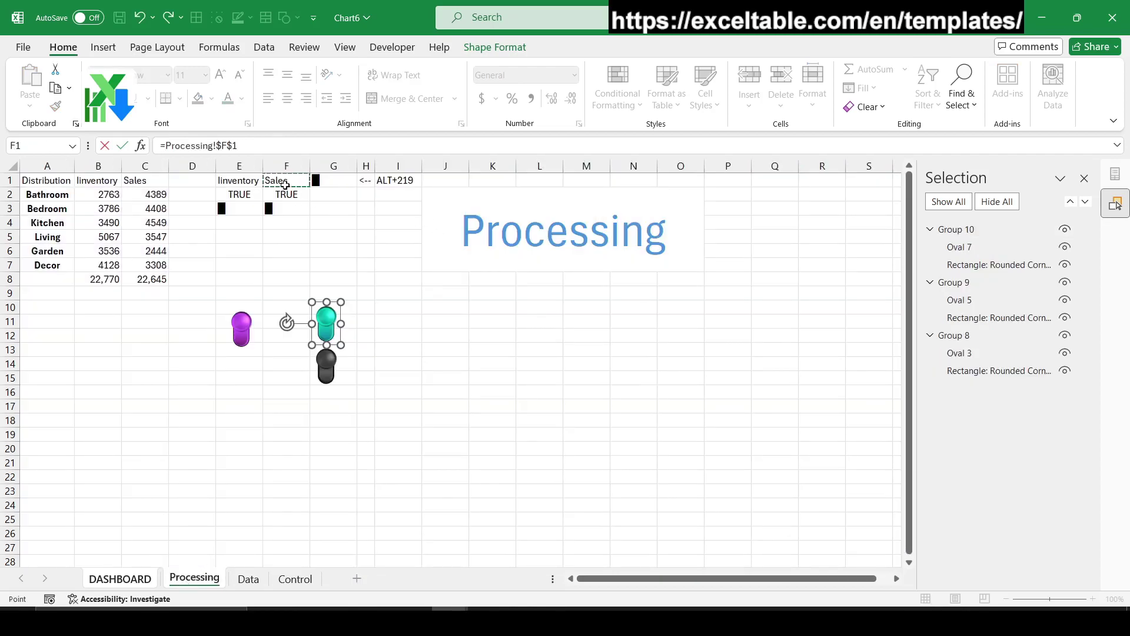
key(Return)
- Give both labels no outline, no fill, and white size-14 text, nudged slightly left
shift+click(789, 214)
click(494, 47)
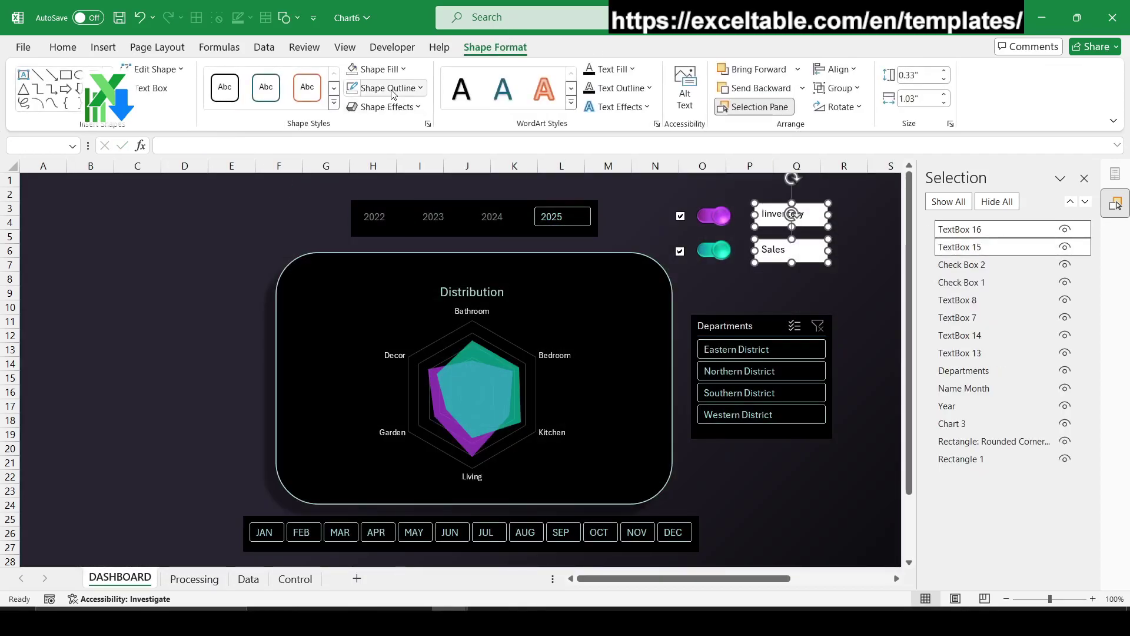
click(392, 89)
click(377, 312)
click(380, 69)
click(377, 294)
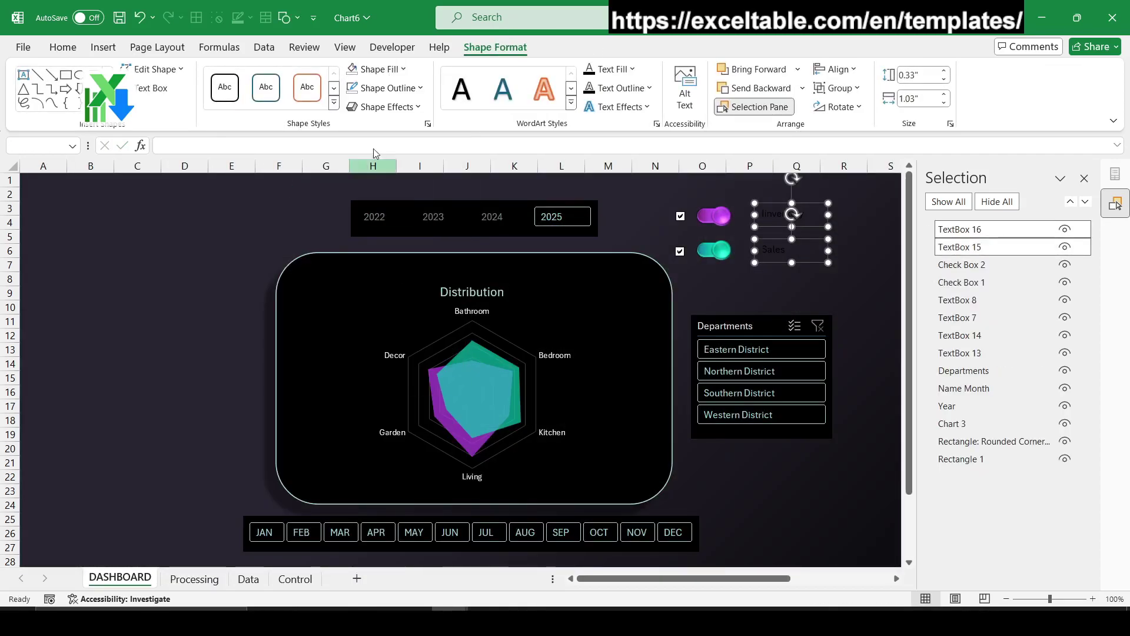
click(63, 47)
click(242, 99)
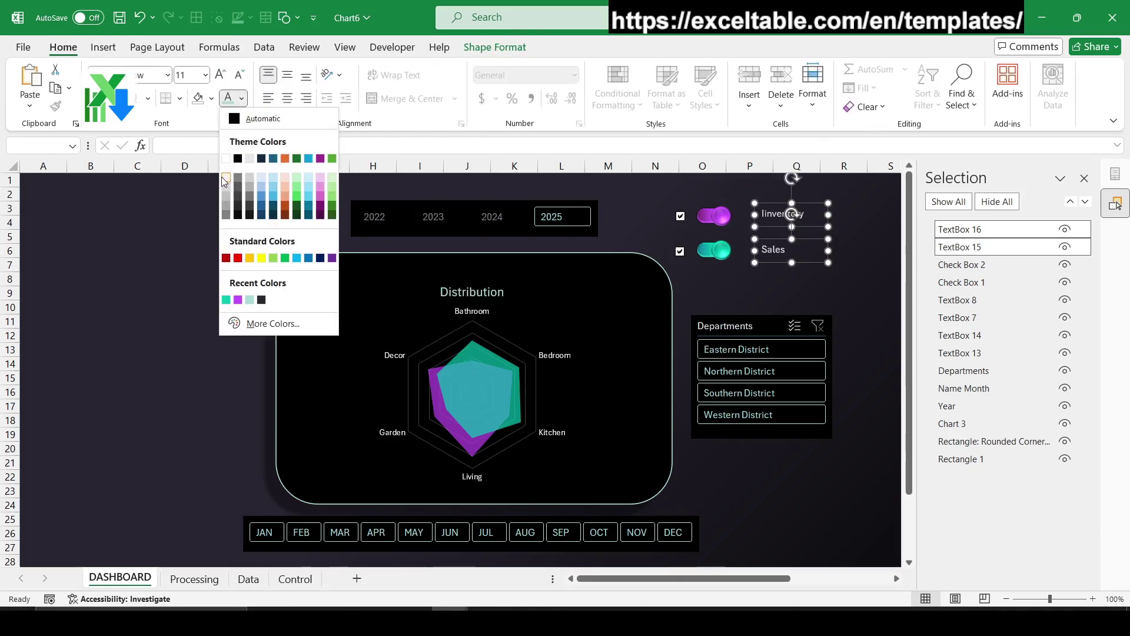
click(224, 178)
click(220, 77)
click(221, 78)
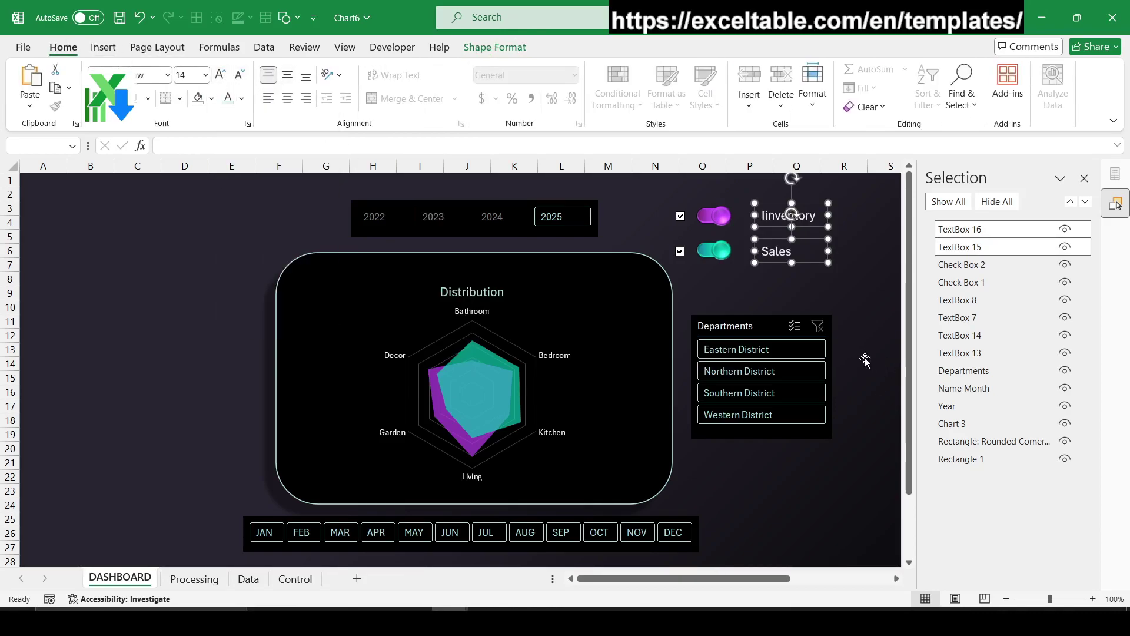
key(Left)
key(Left)
key(Left)
key(Left)
key(Left)
key(Left)
key(Left)
key(Left)
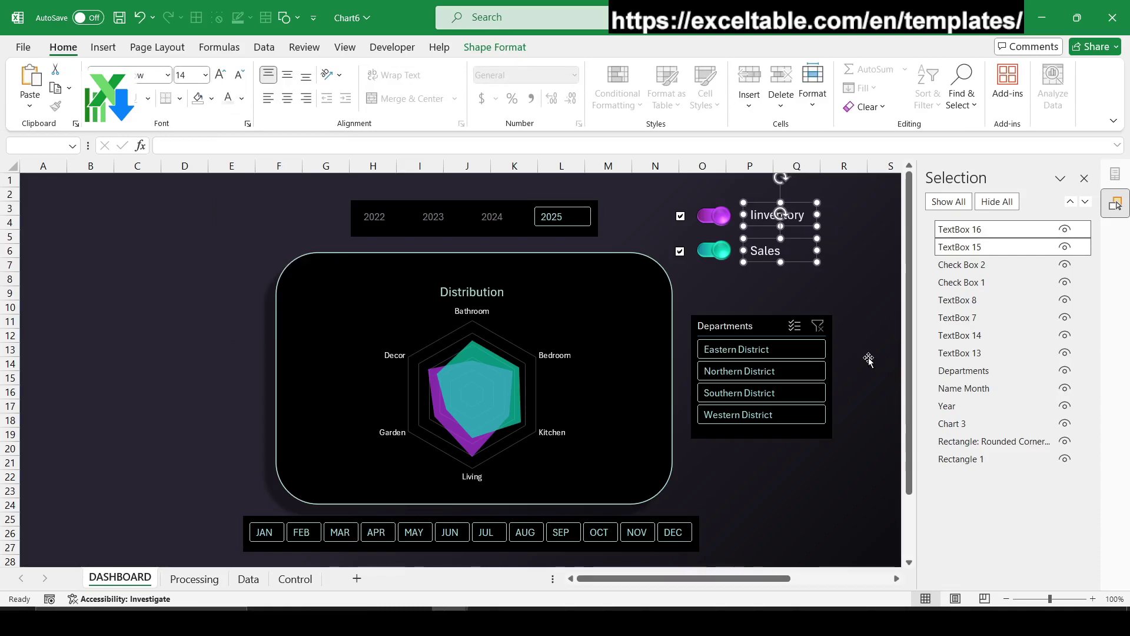
- Test the Inventory and Sales toggles off and on, then save the workbook
click(86, 348)
click(713, 216)
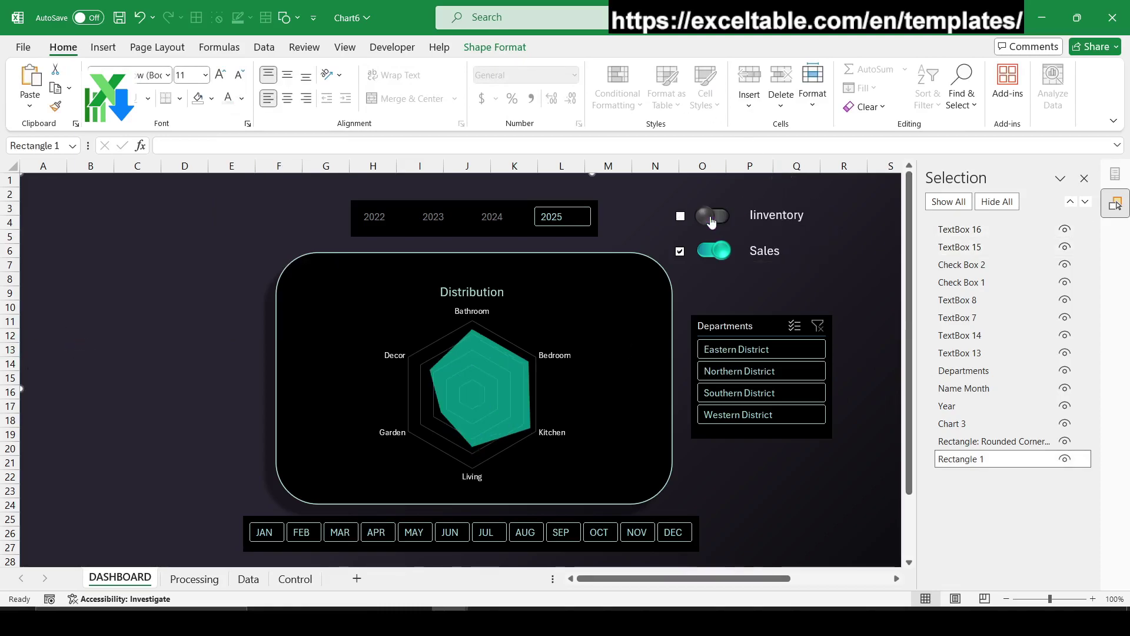
click(713, 216)
click(718, 253)
click(718, 253)
key(ctrl+s)
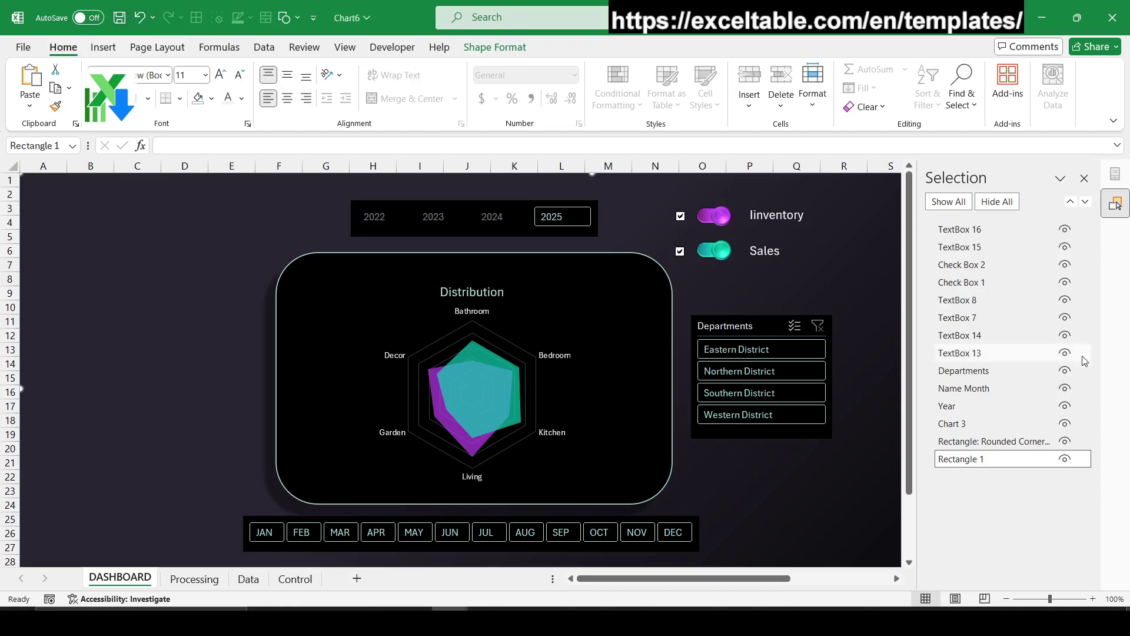
- Copy both labels to the right and link the Inventory copy to Processing total B8
click(781, 216)
ctrl+click(781, 254)
drag(780, 255, 857, 255)
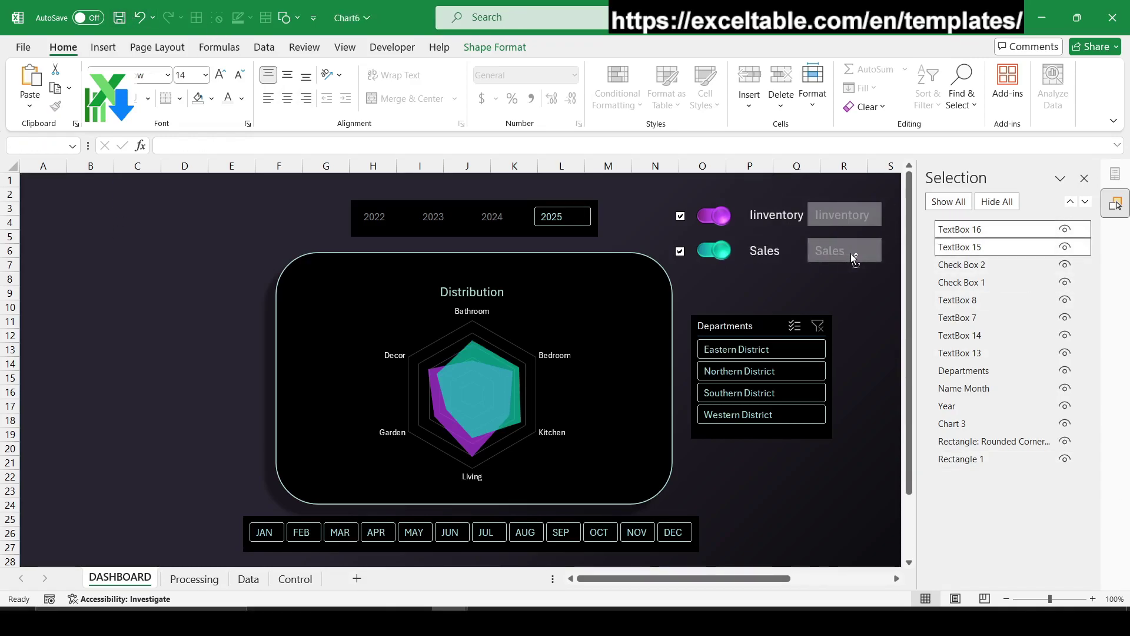
click(832, 217)
drag(239, 145, 147, 132)
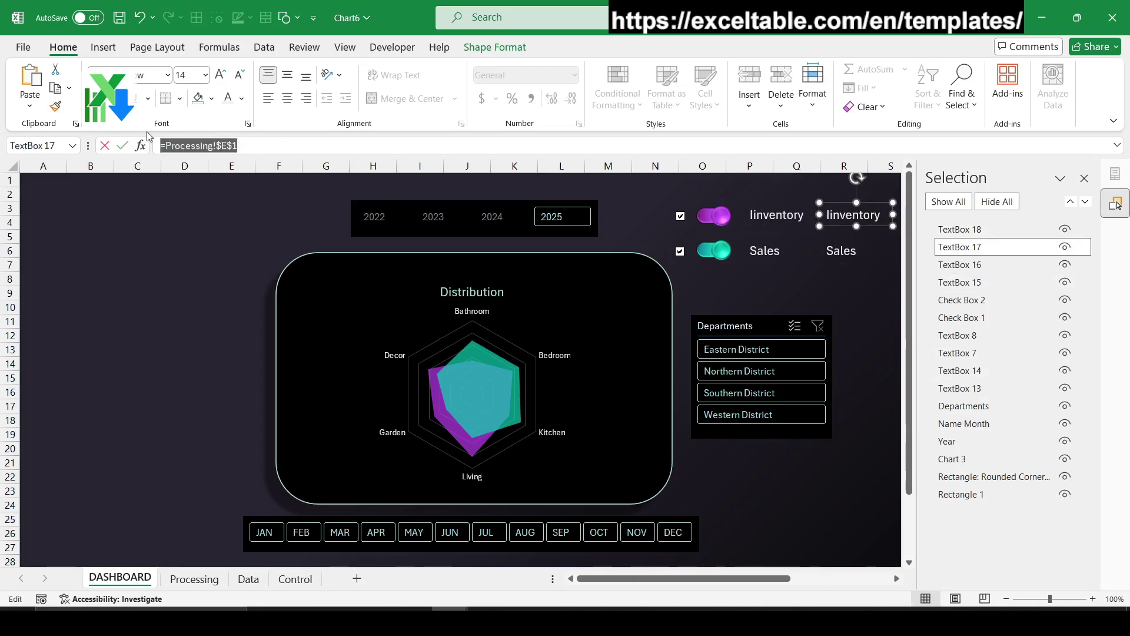
text(=)
click(194, 579)
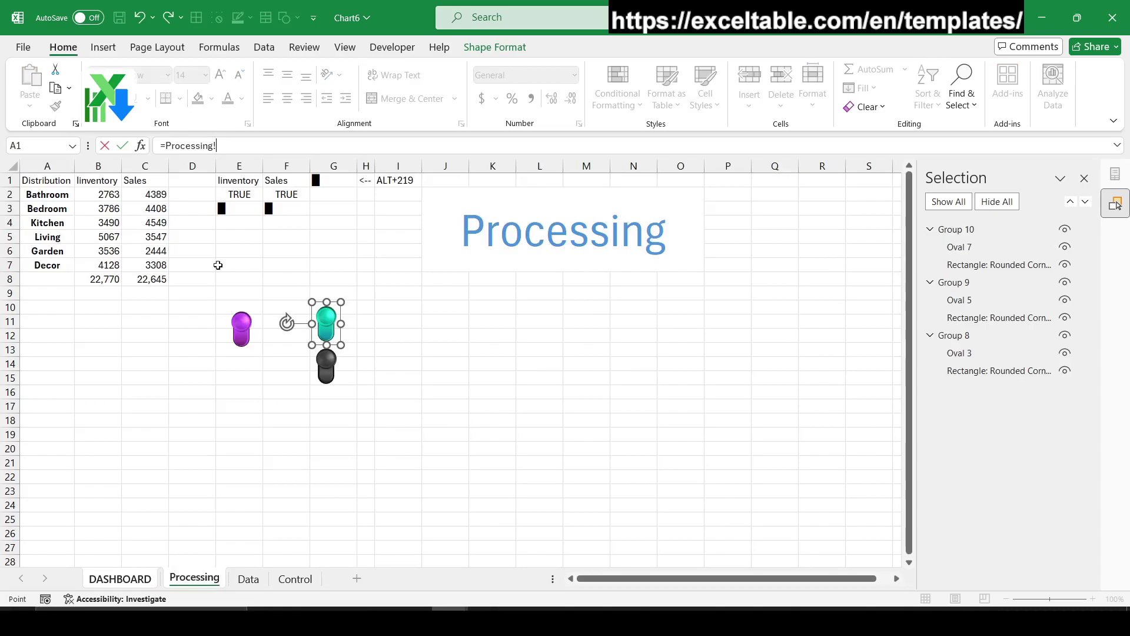
click(110, 280)
key(Return)
- Link the Sales copy to Processing total C8 and make both total values white
key(Tab)
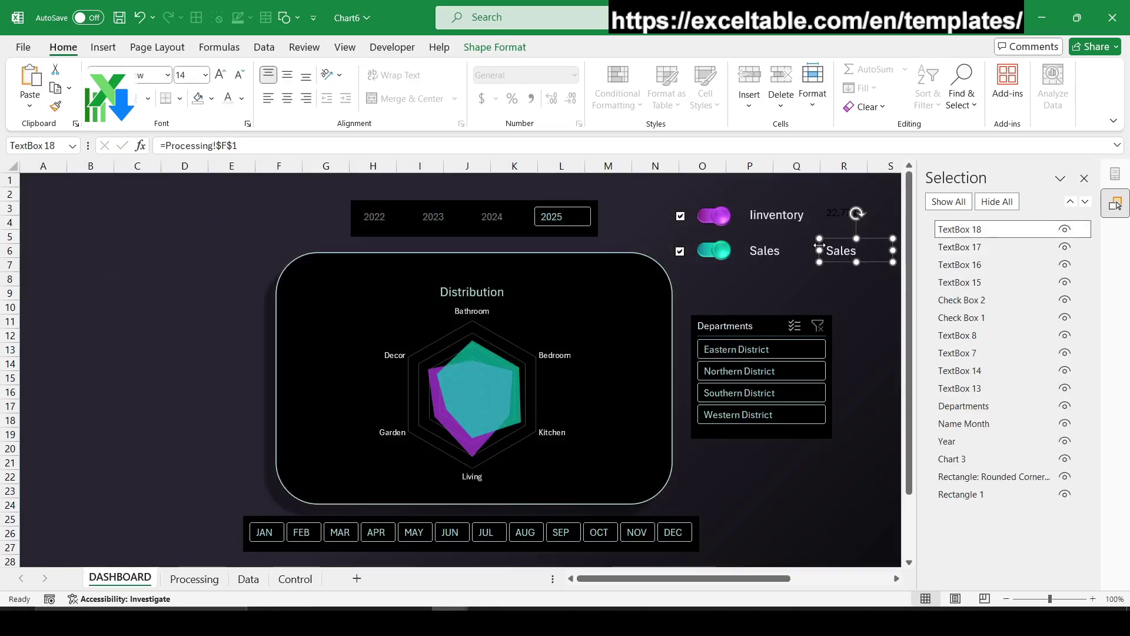
text(=)
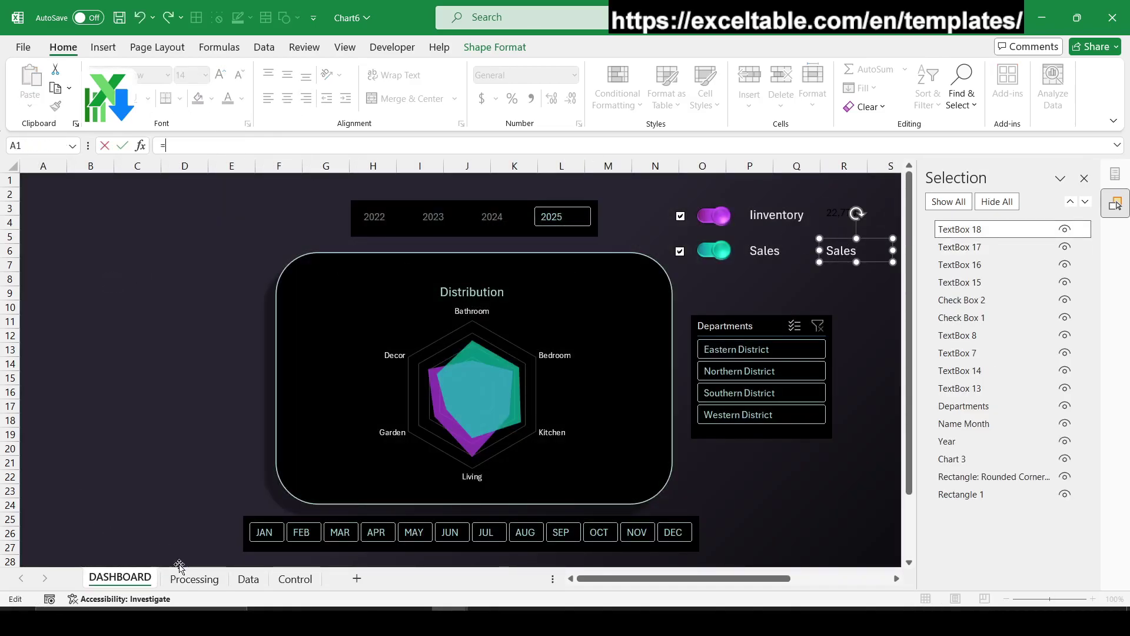
click(180, 569)
click(160, 279)
key(Return)
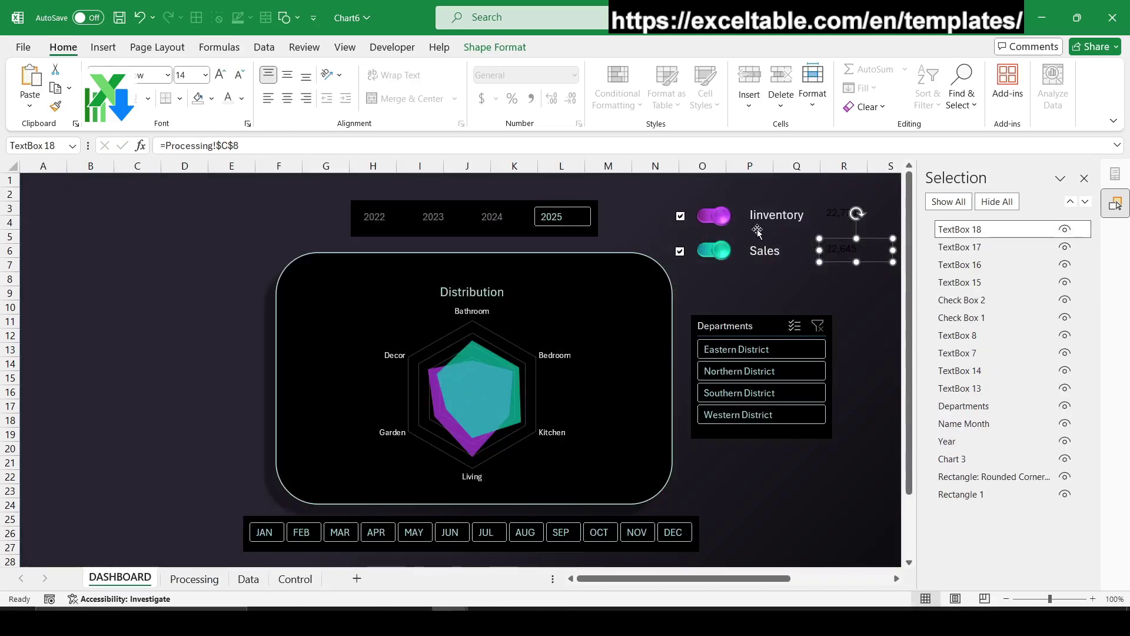
ctrl+click(837, 215)
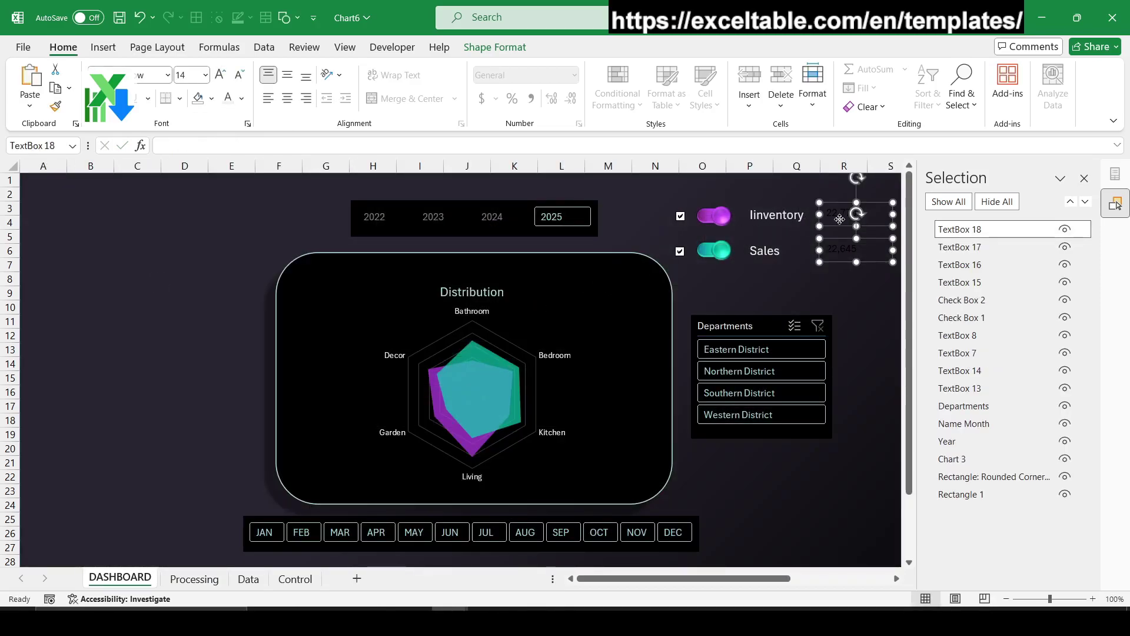
click(228, 97)
click(204, 221)
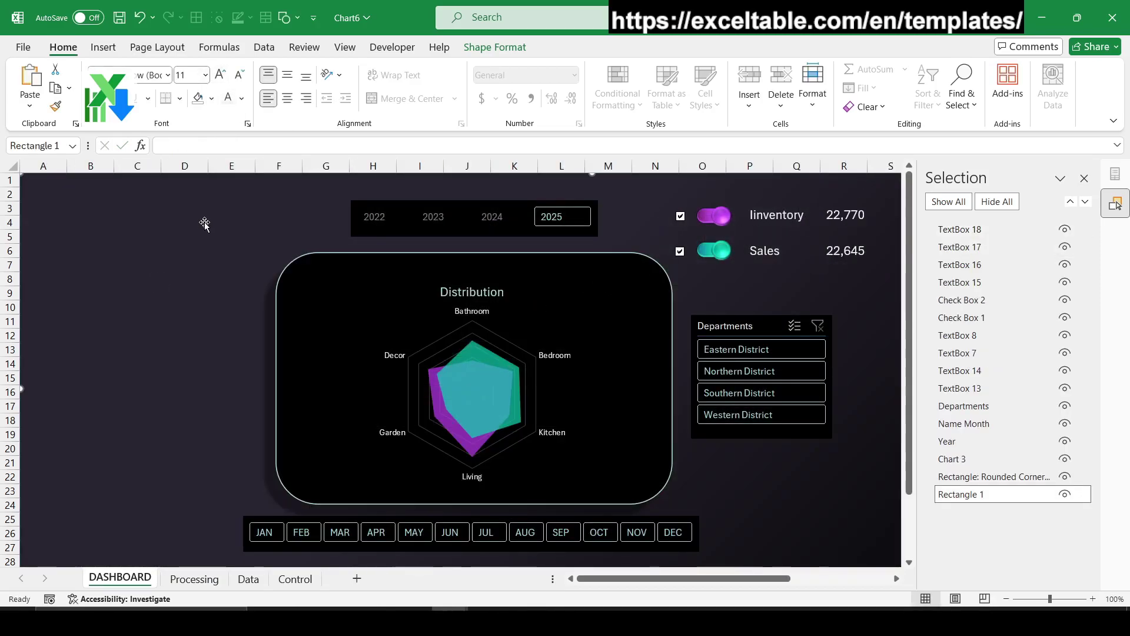
- Test both toggles, then try years 2024, 2023, 2022 and 2023–2024 before returning to 2025
click(718, 224)
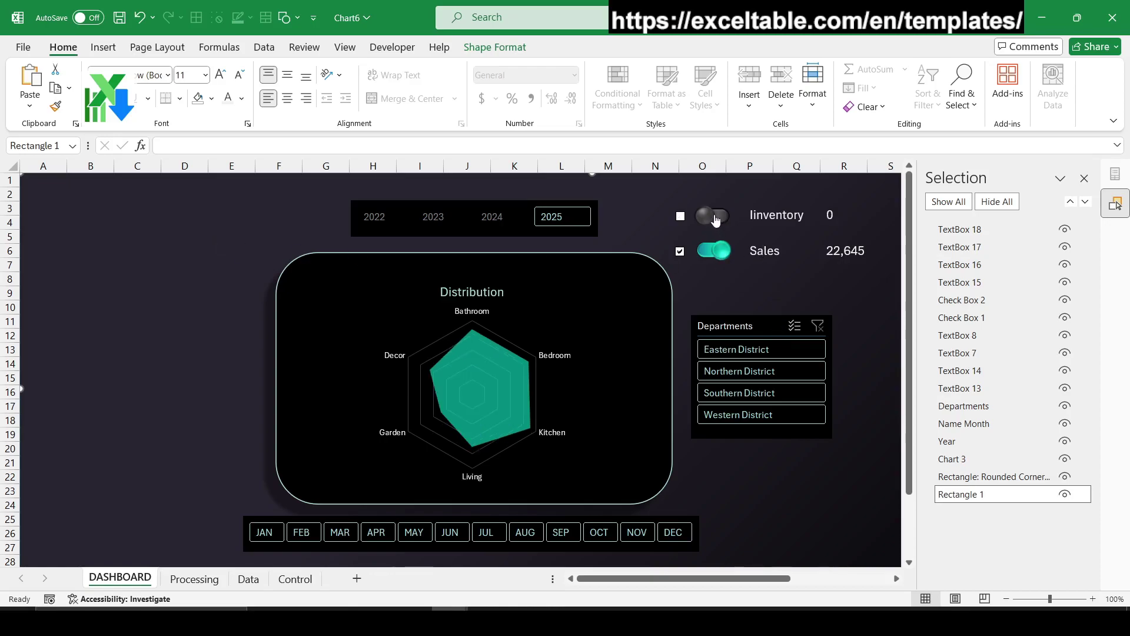
click(716, 220)
click(715, 252)
click(714, 252)
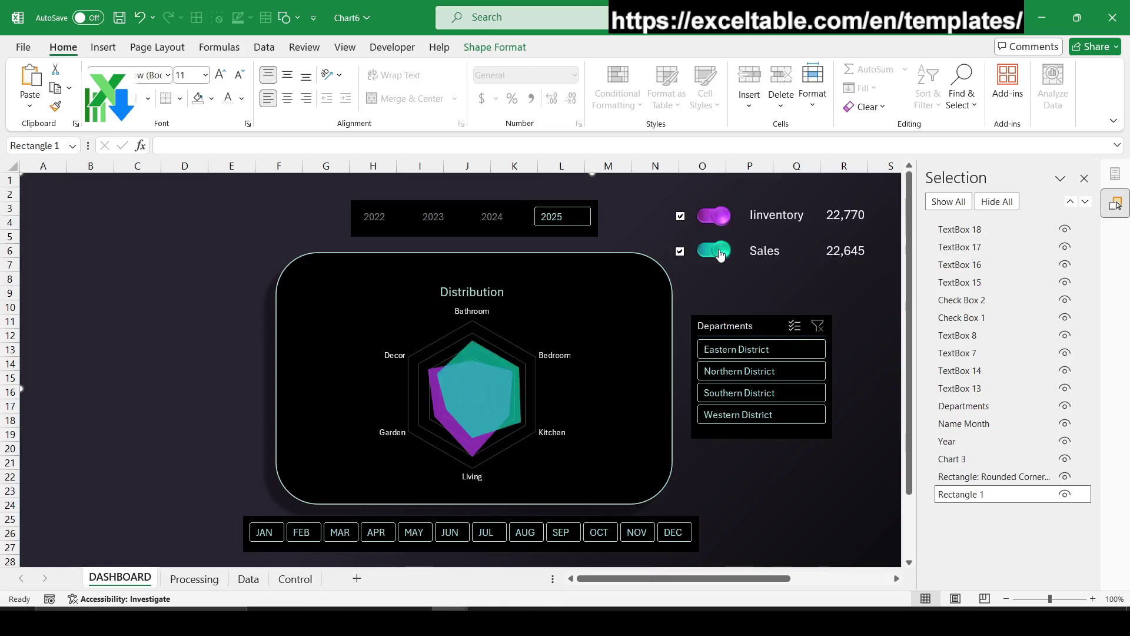
click(504, 218)
click(436, 218)
click(388, 219)
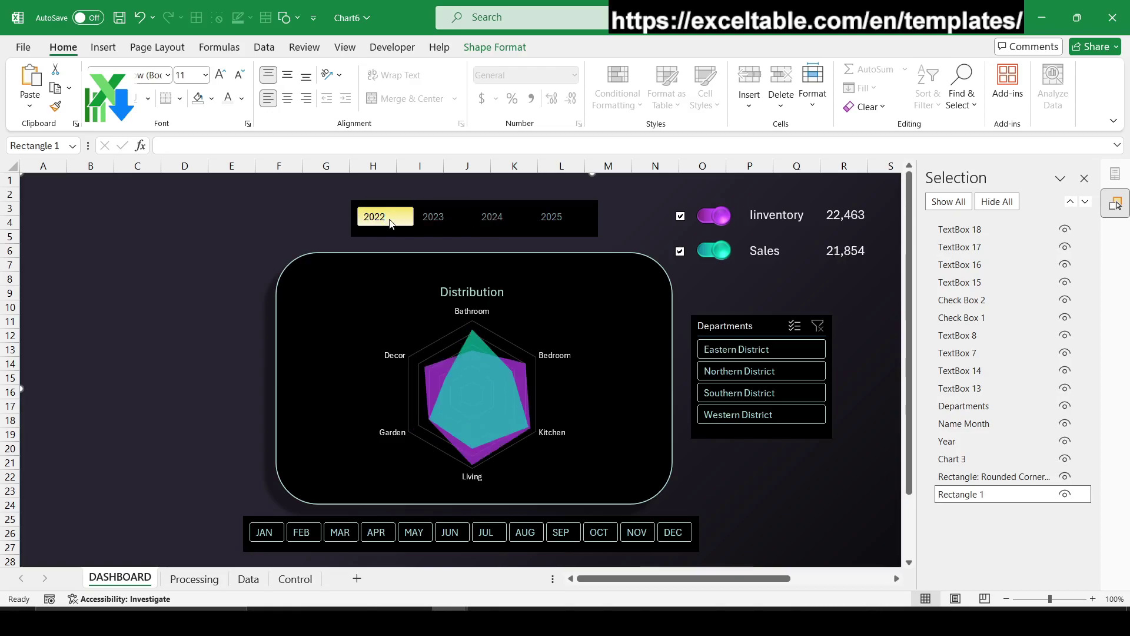
drag(445, 217, 504, 217)
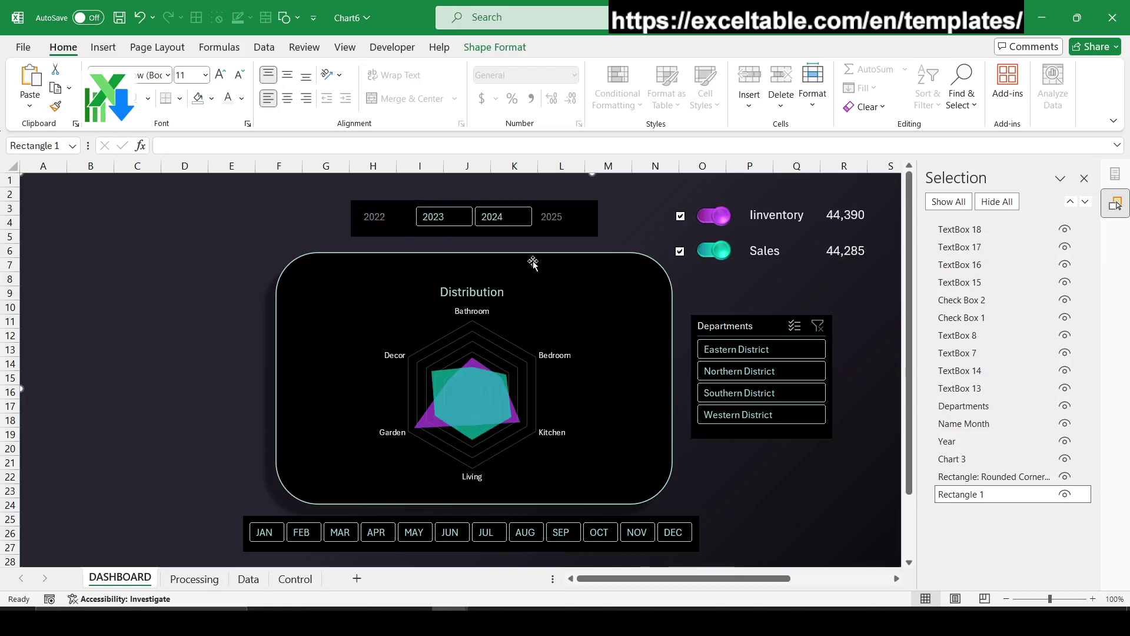
click(559, 219)
- Narrow the month filter to April through August and recheck both series toggles
click(341, 532)
click(447, 532)
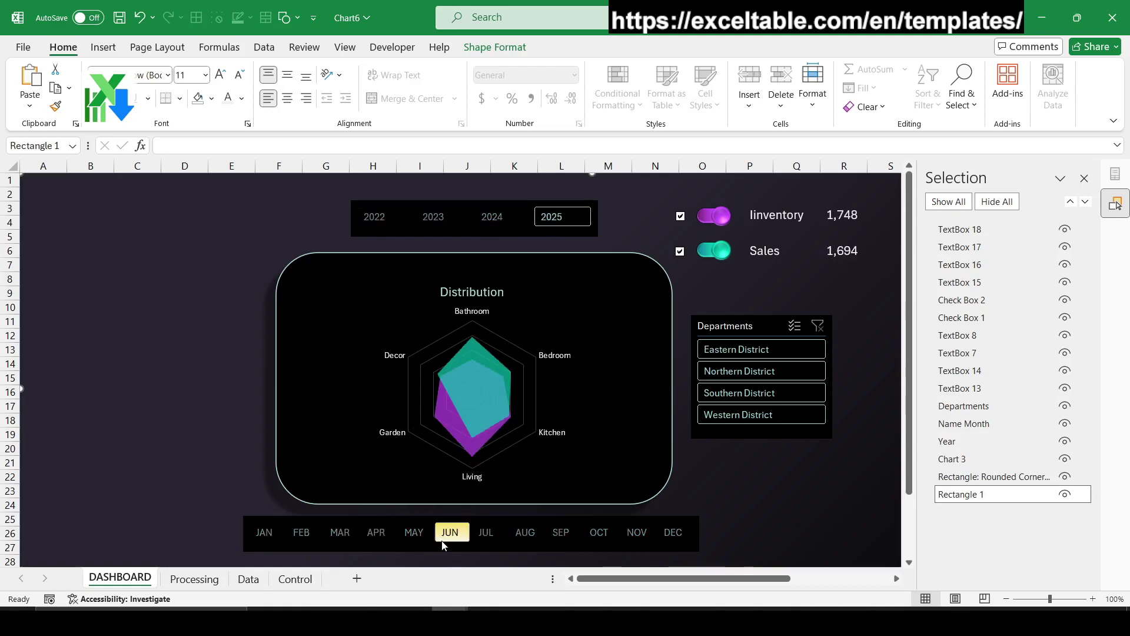
click(524, 532)
drag(376, 533, 524, 532)
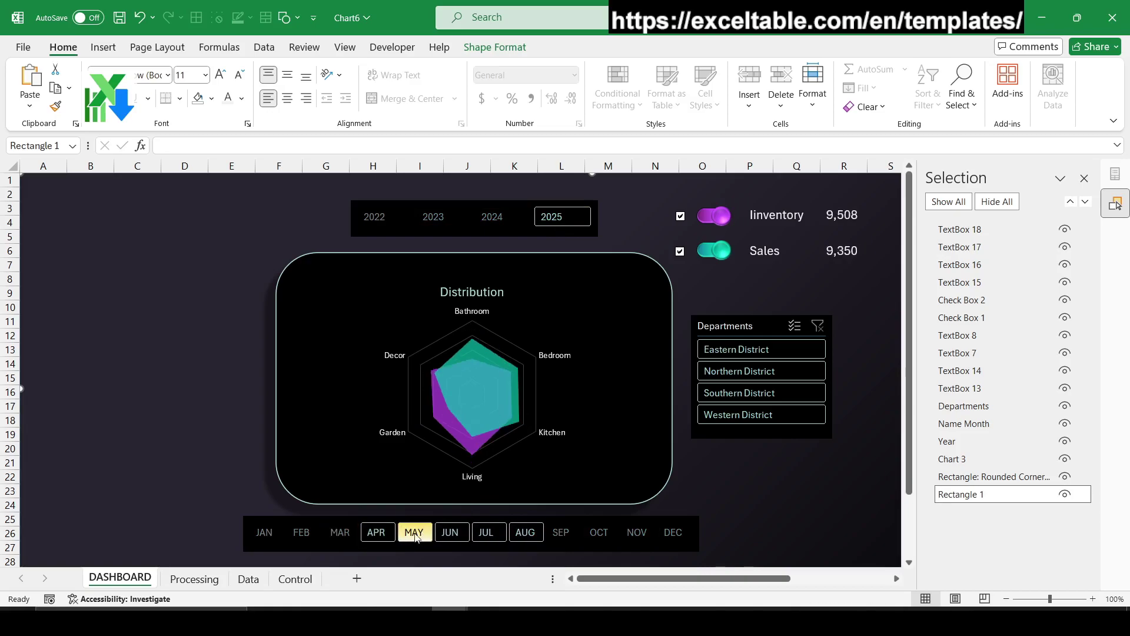
click(722, 251)
click(718, 254)
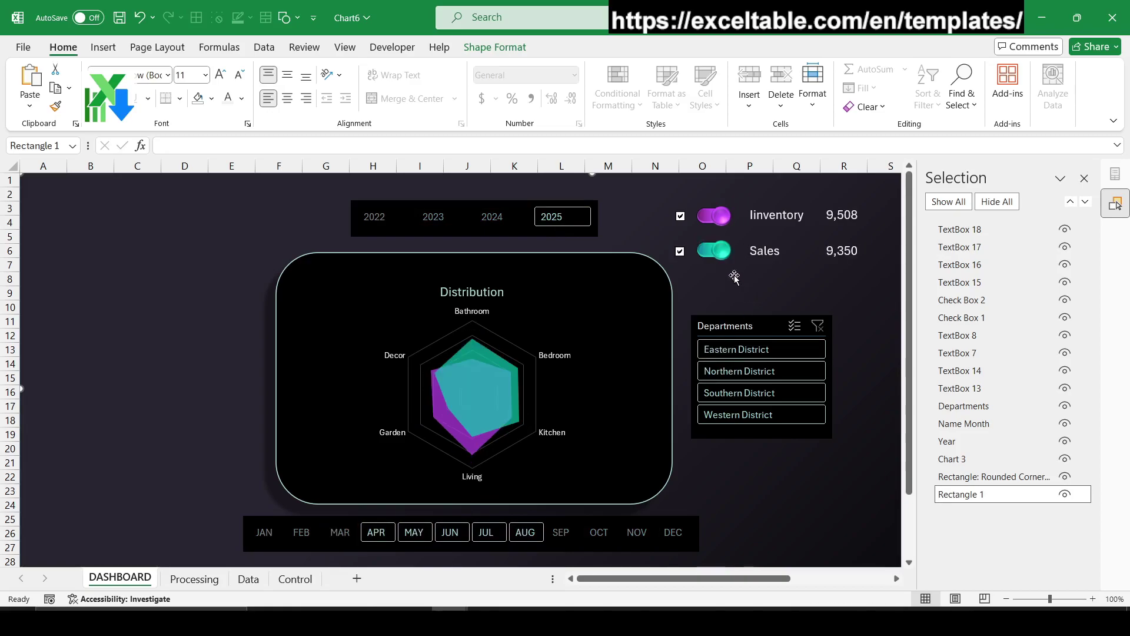
click(719, 218)
click(716, 219)
- Select all months JAN through DEC and test the Inventory and Sales toggles
drag(277, 544, 673, 533)
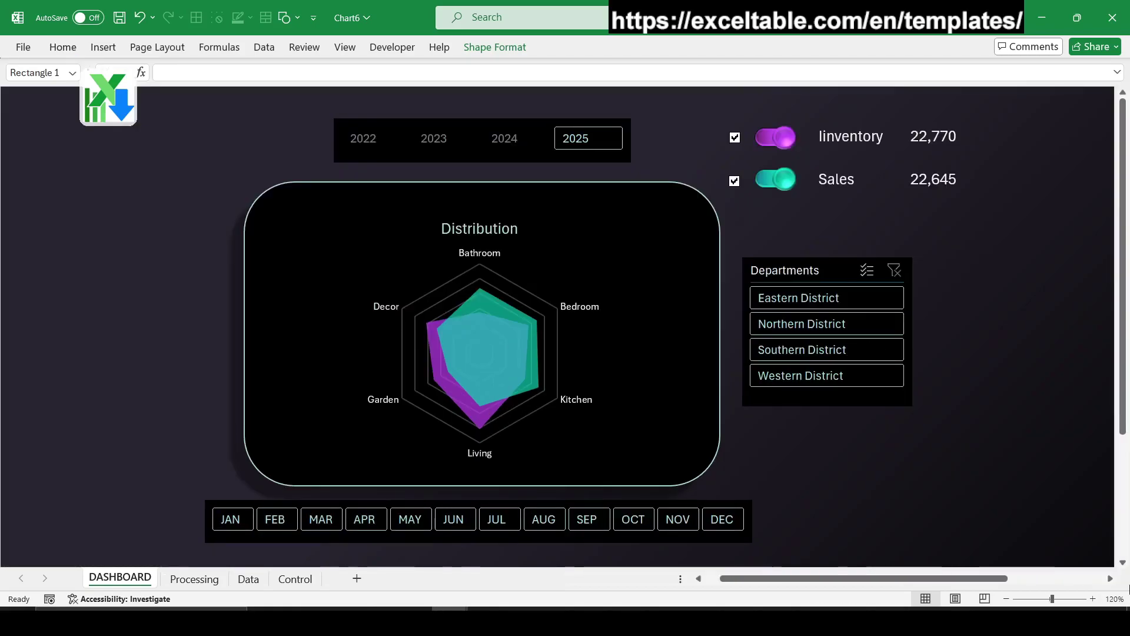
click(784, 140)
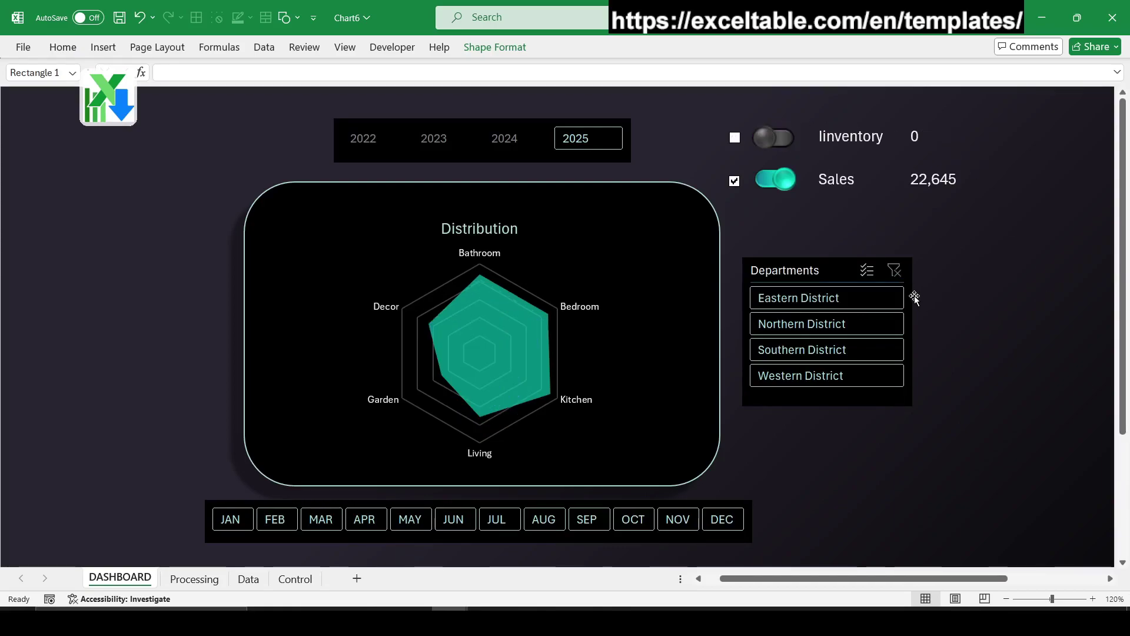
click(773, 140)
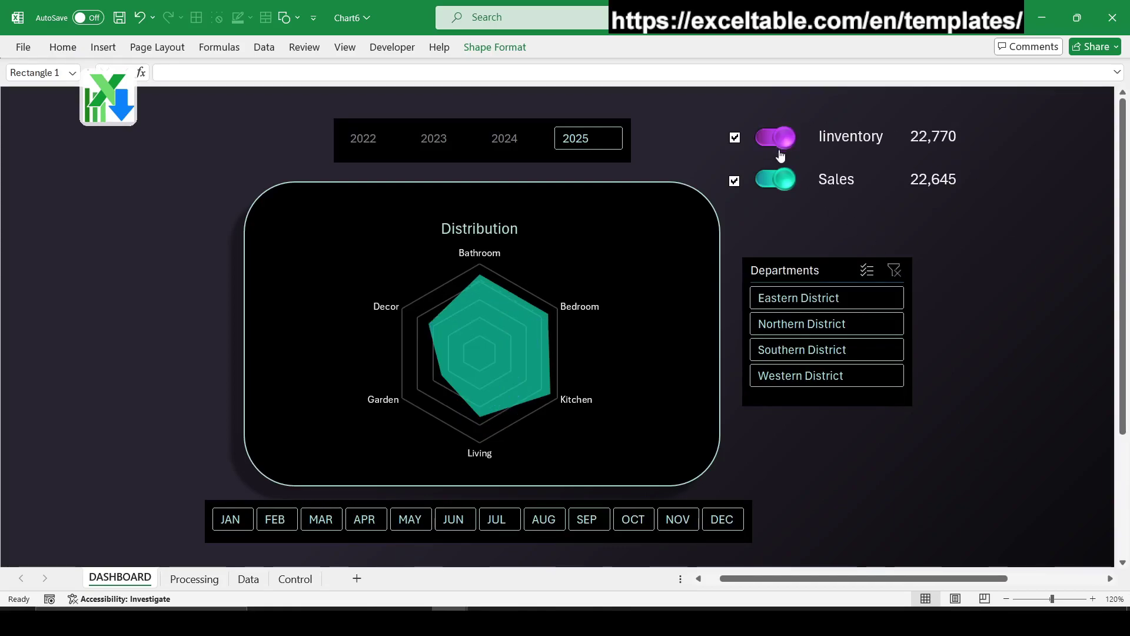
click(782, 183)
click(771, 181)
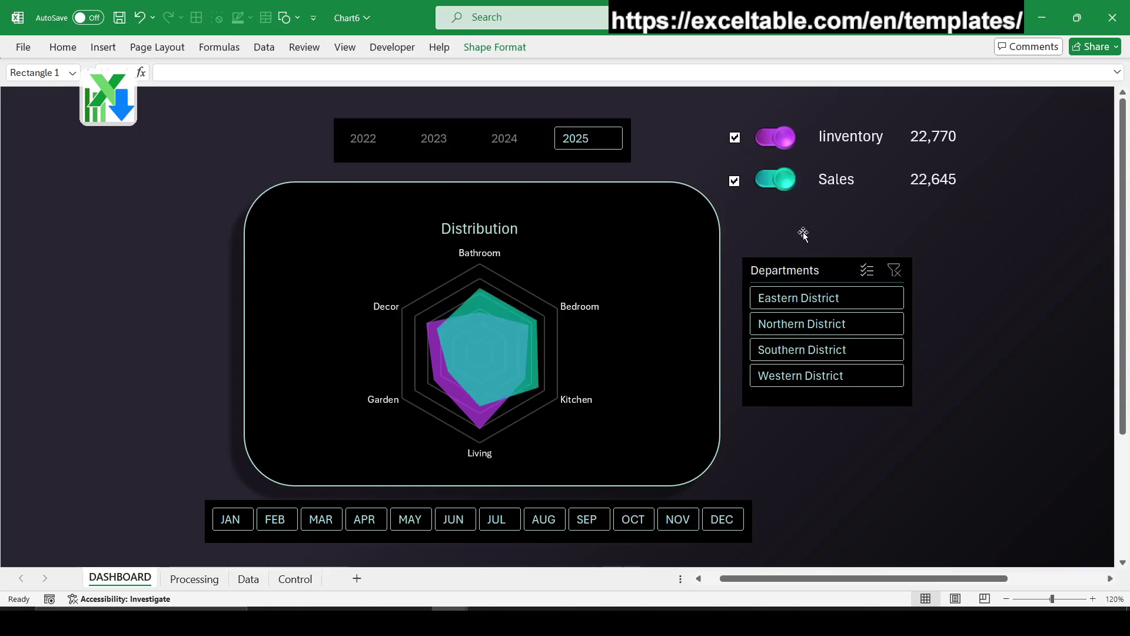
- Try years 2023 and 2022, months February, June, August, then April through July
click(436, 139)
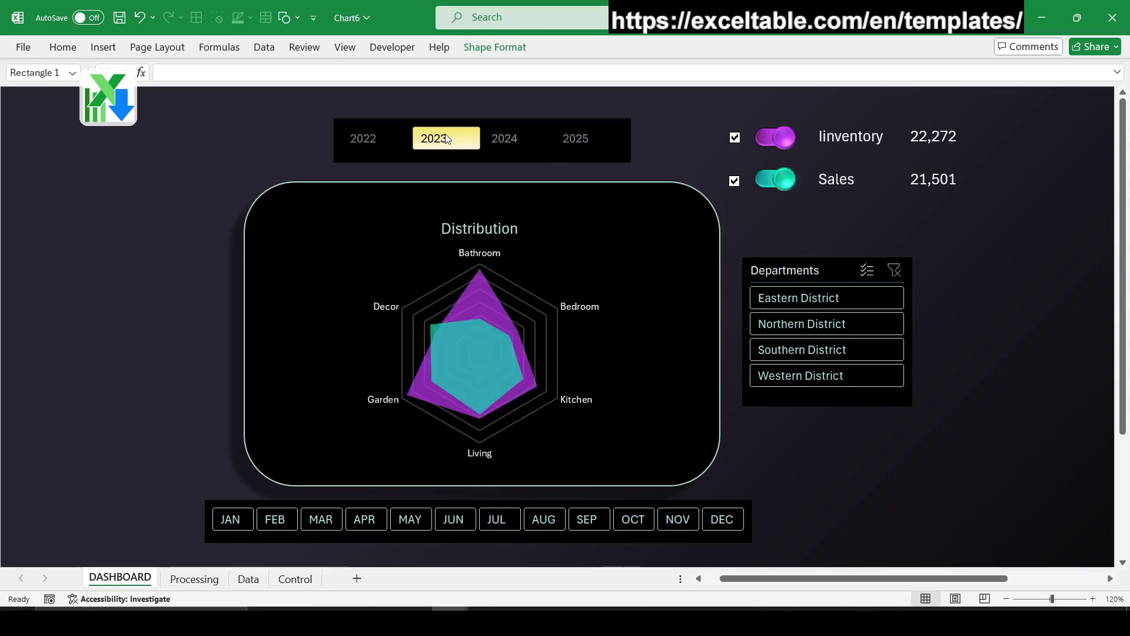
click(394, 137)
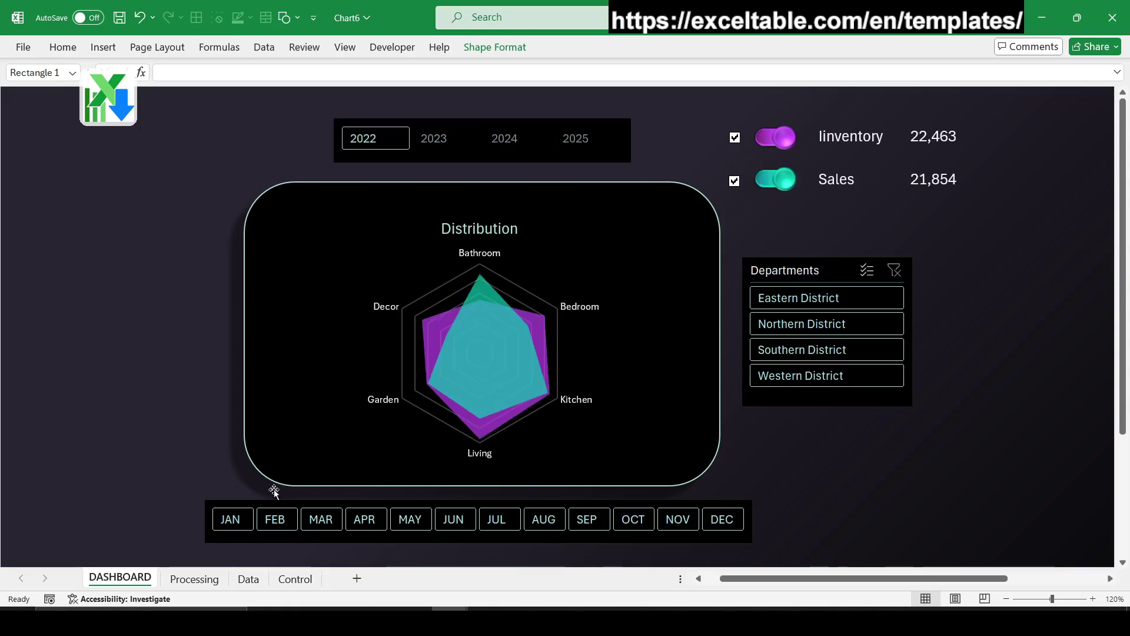
click(275, 519)
click(453, 519)
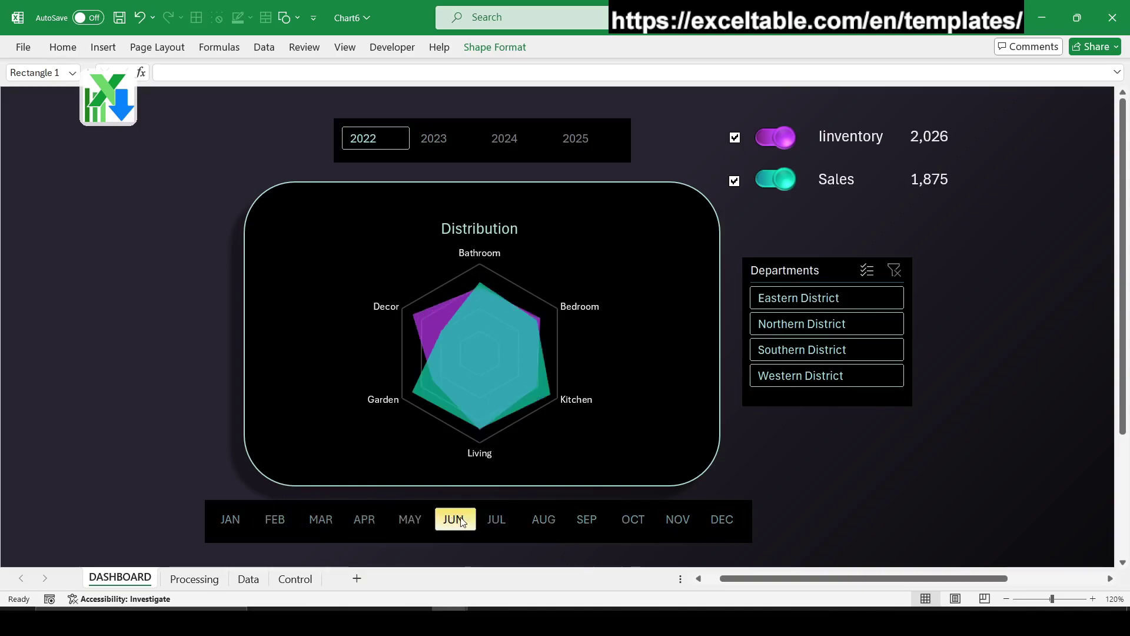
click(543, 519)
drag(363, 520, 496, 519)
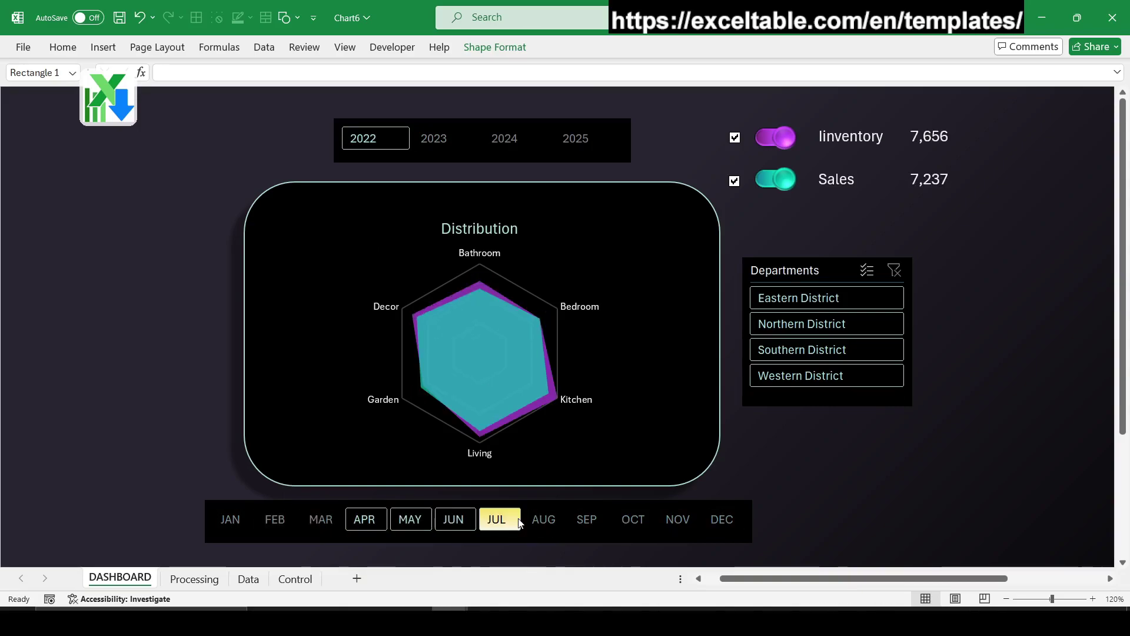
- Filter departments to Southern, then Eastern, then Northern plus Southern District, checking the Sales toggle
click(818, 350)
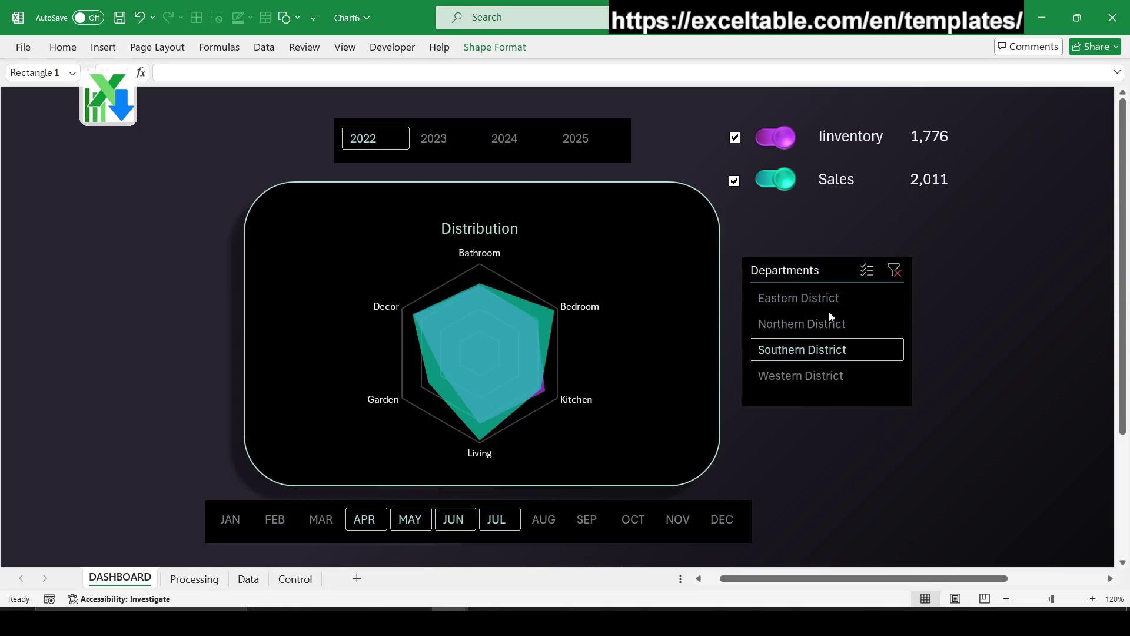
click(783, 189)
click(783, 189)
click(796, 298)
click(799, 325)
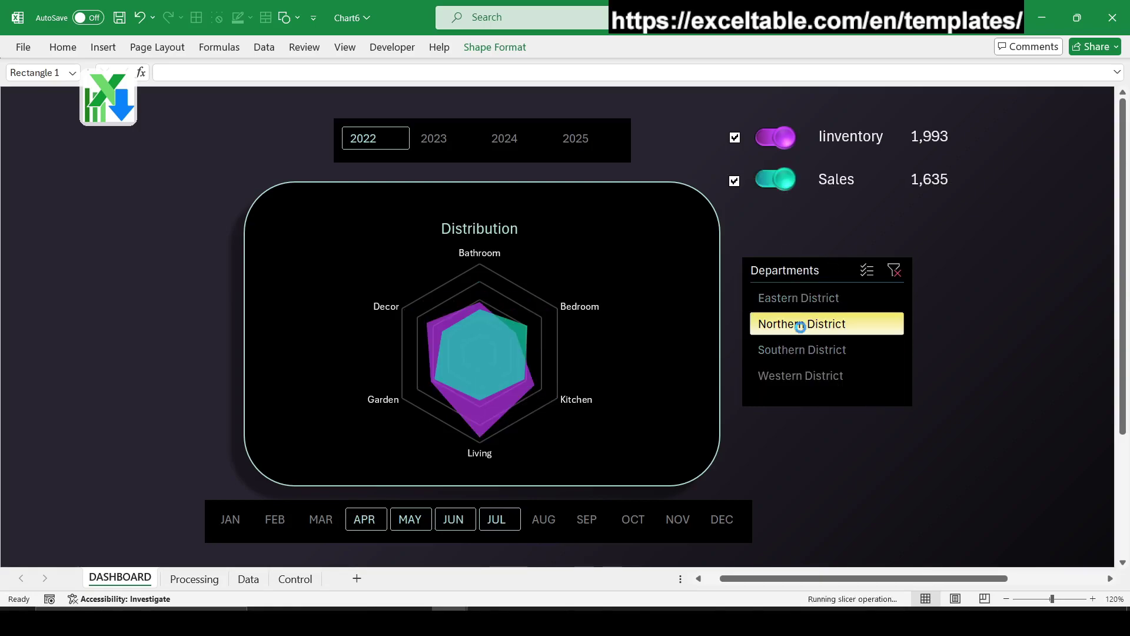
ctrl+click(804, 349)
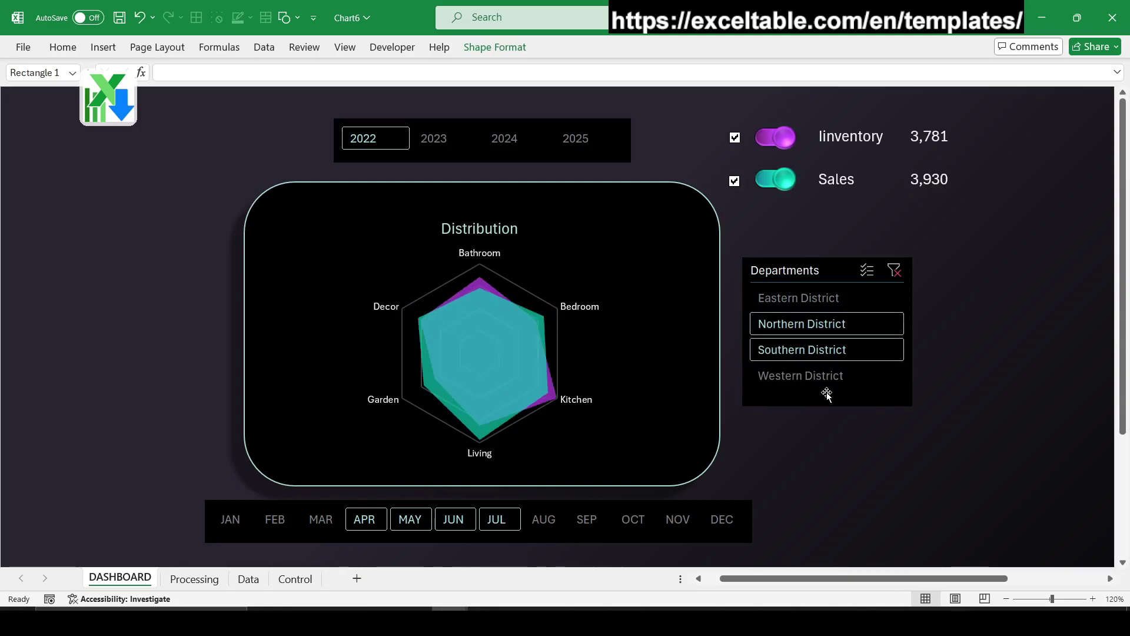
- Reset to 2025 with all months JAN through DEC and clear the department filter
click(321, 520)
click(544, 519)
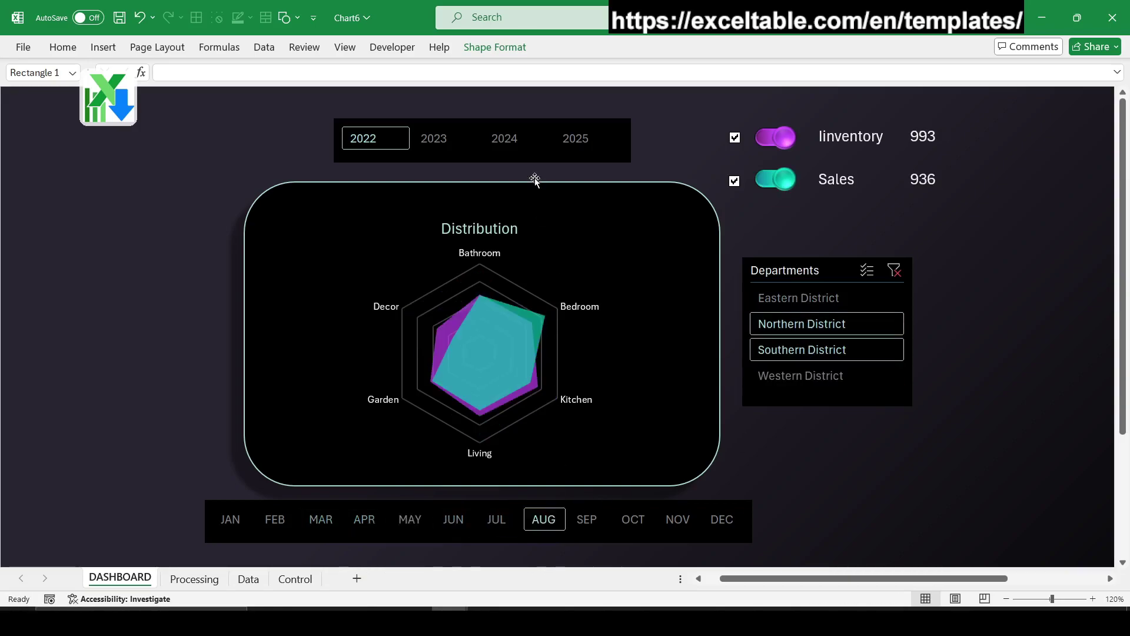
click(575, 145)
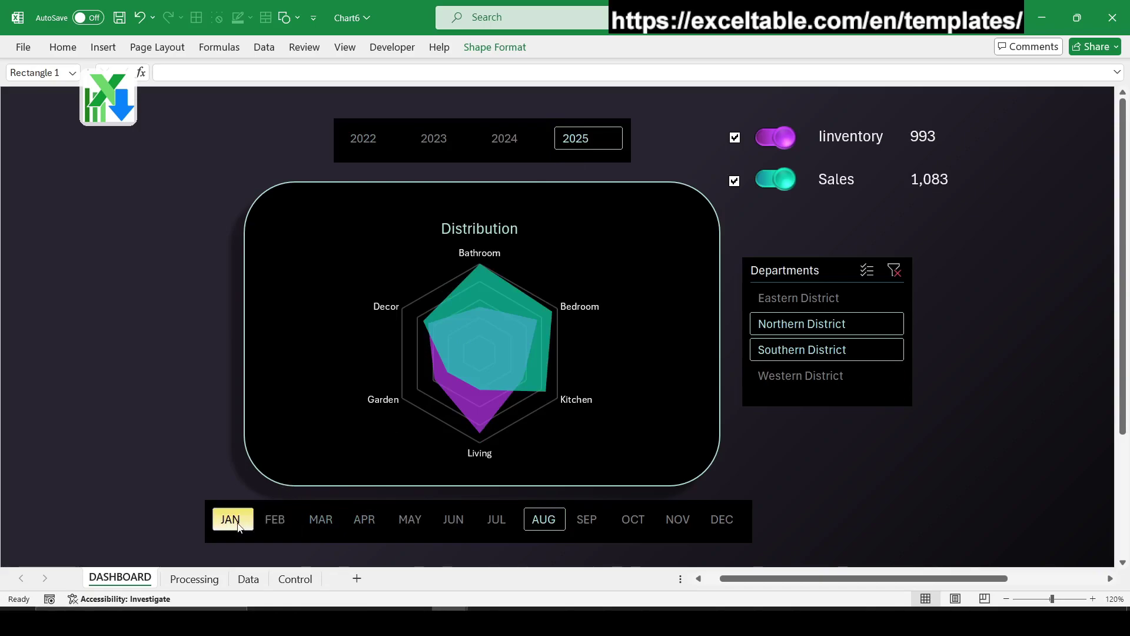
mouse_move(238, 525)
mouse_down()
mouse_move(723, 522)
mouse_move(714, 524)
mouse_up()
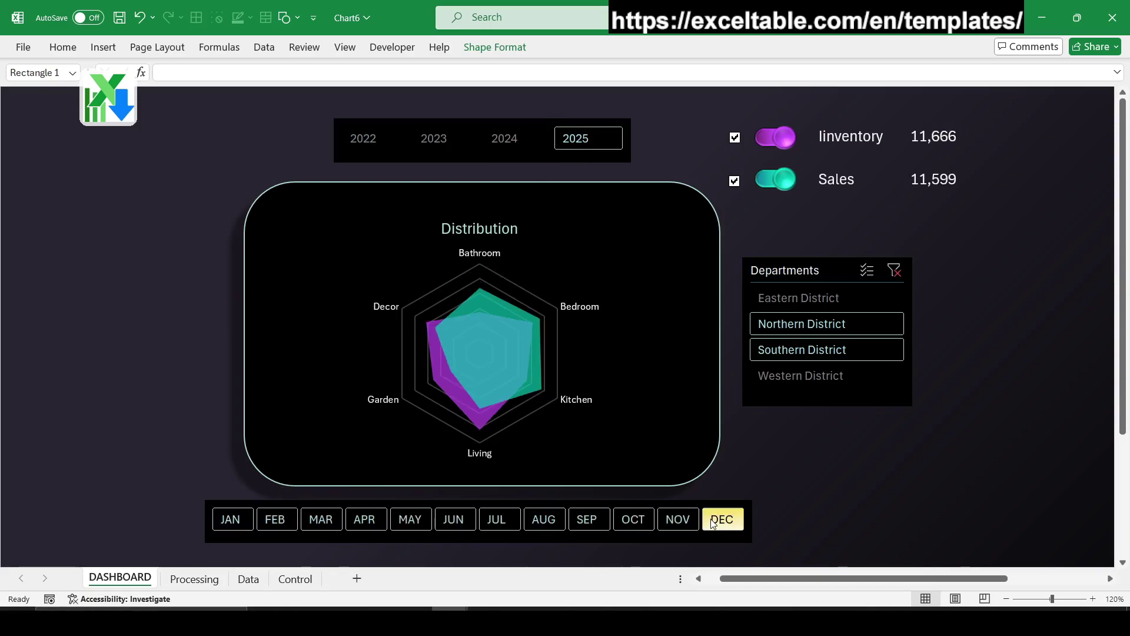
click(904, 270)
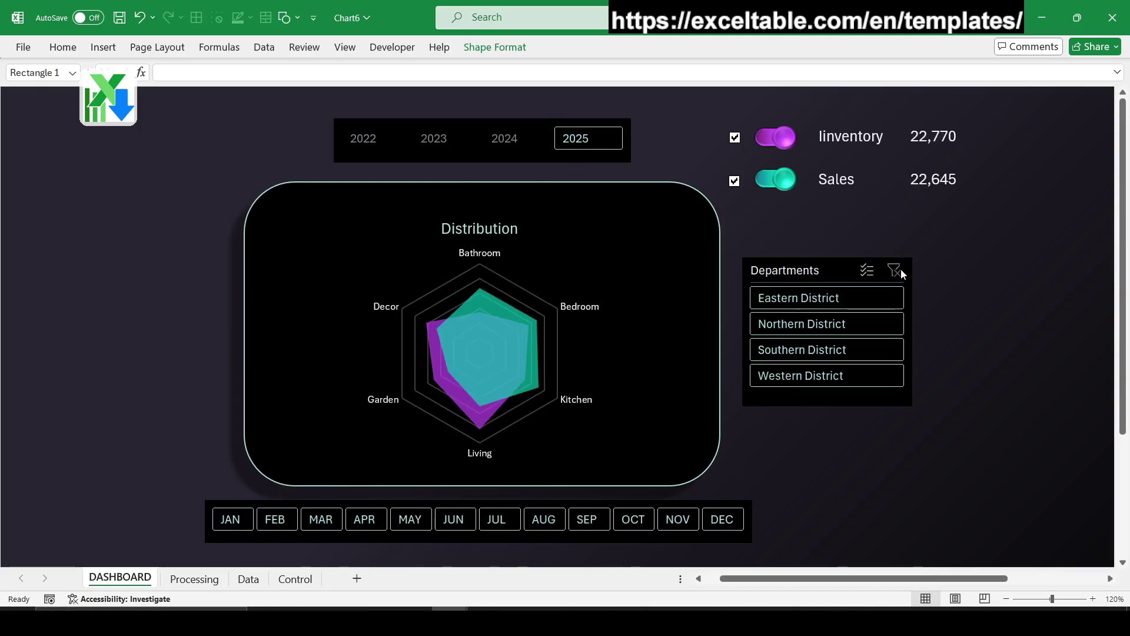
- Include all years 2022 through 2025 and test the Sales and Inventory toggles
drag(374, 140, 586, 149)
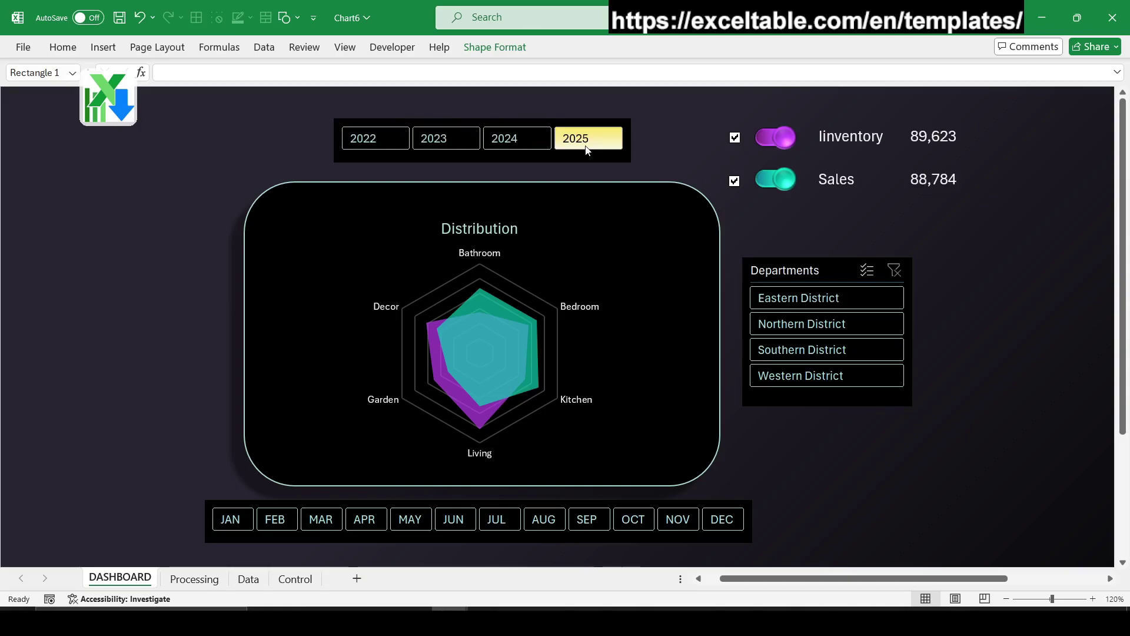
click(780, 182)
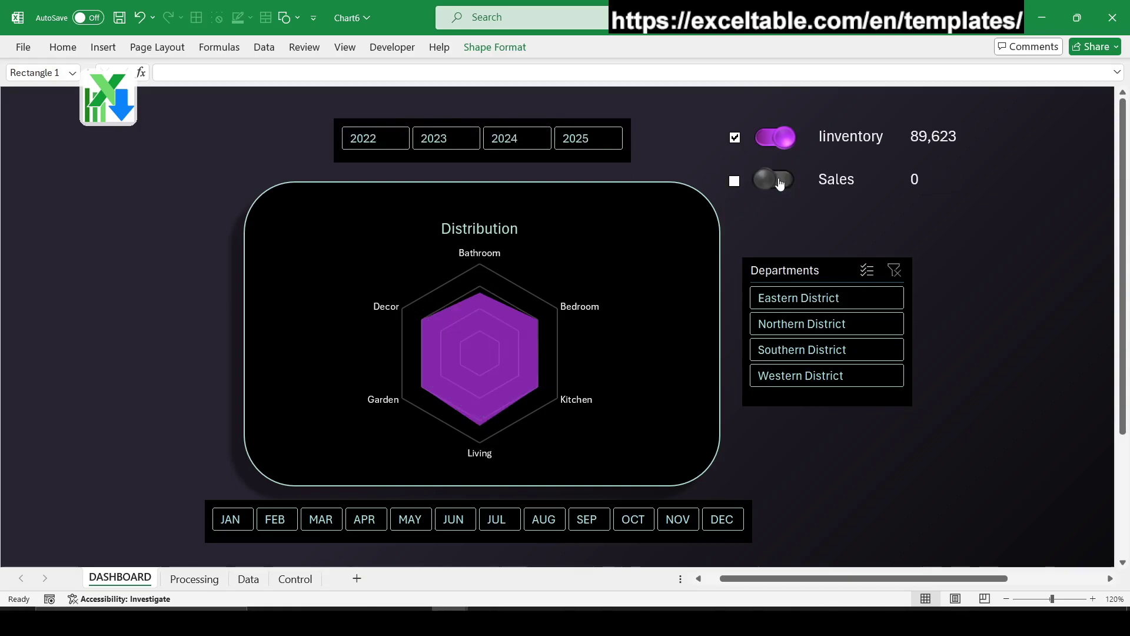
click(779, 180)
click(777, 144)
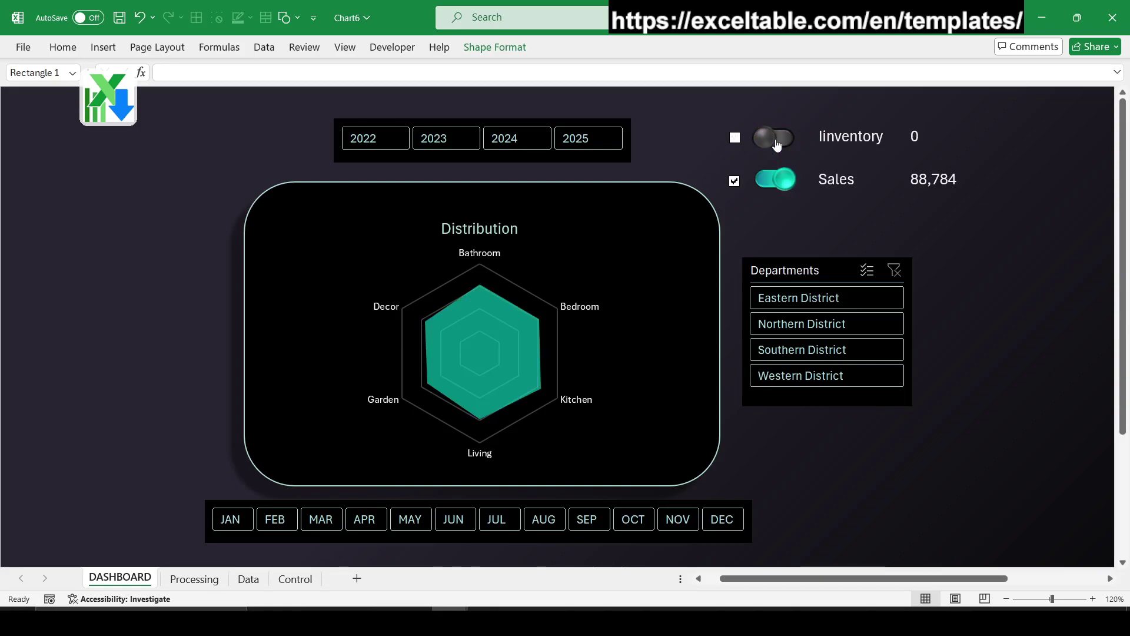
click(777, 144)
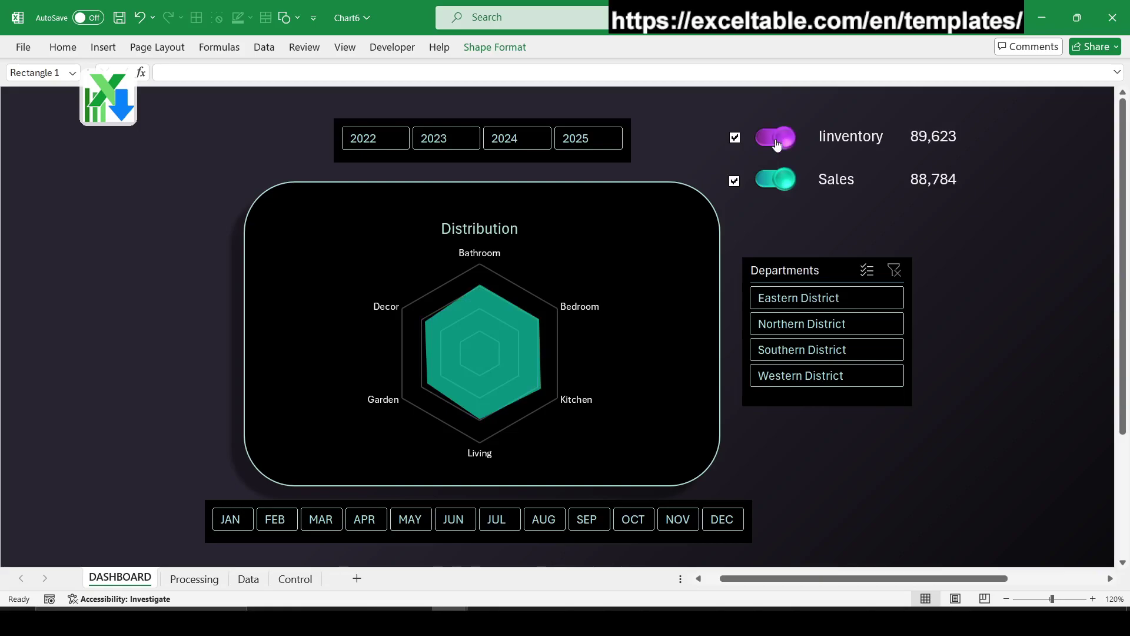
- Enable multi-select, remove Northern and Western Districts, and recheck both series toggles
click(867, 269)
click(820, 324)
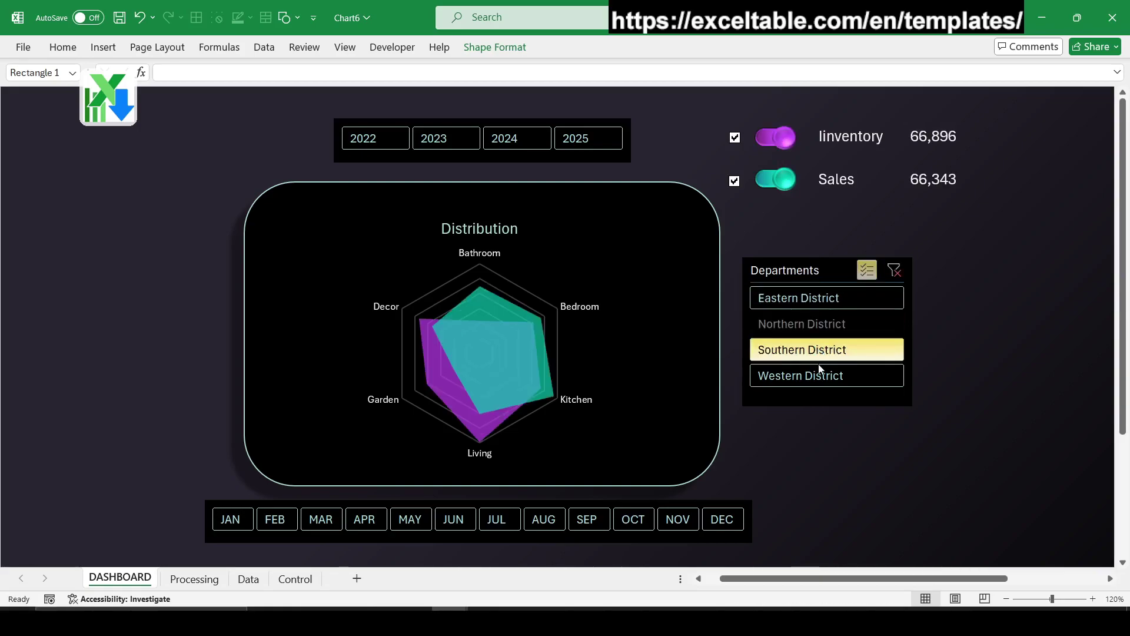
click(821, 376)
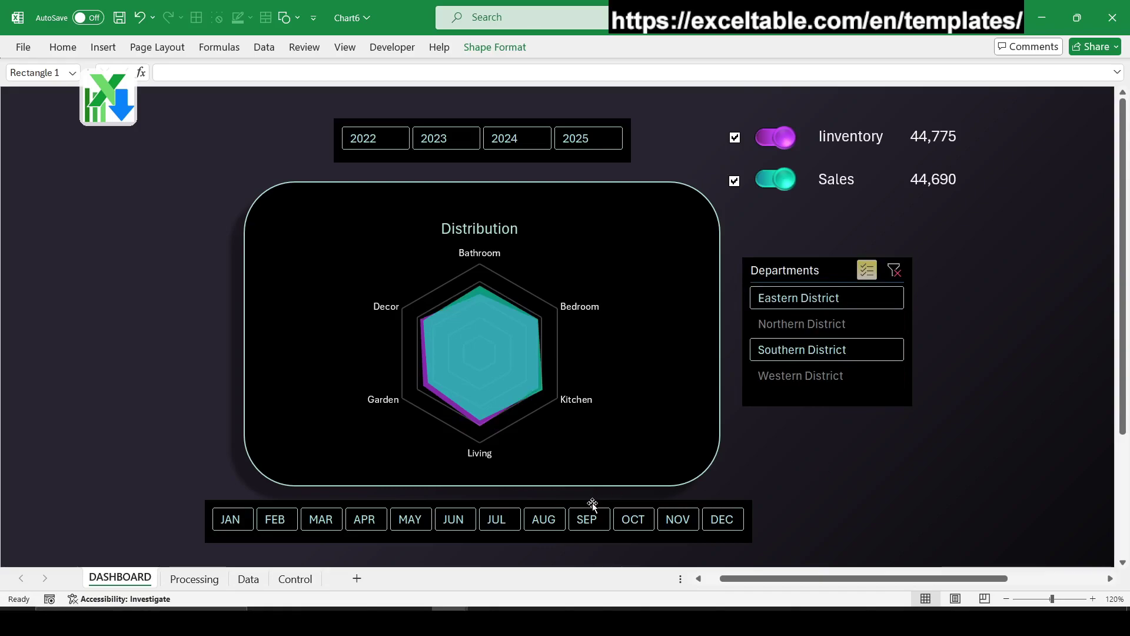
click(784, 188)
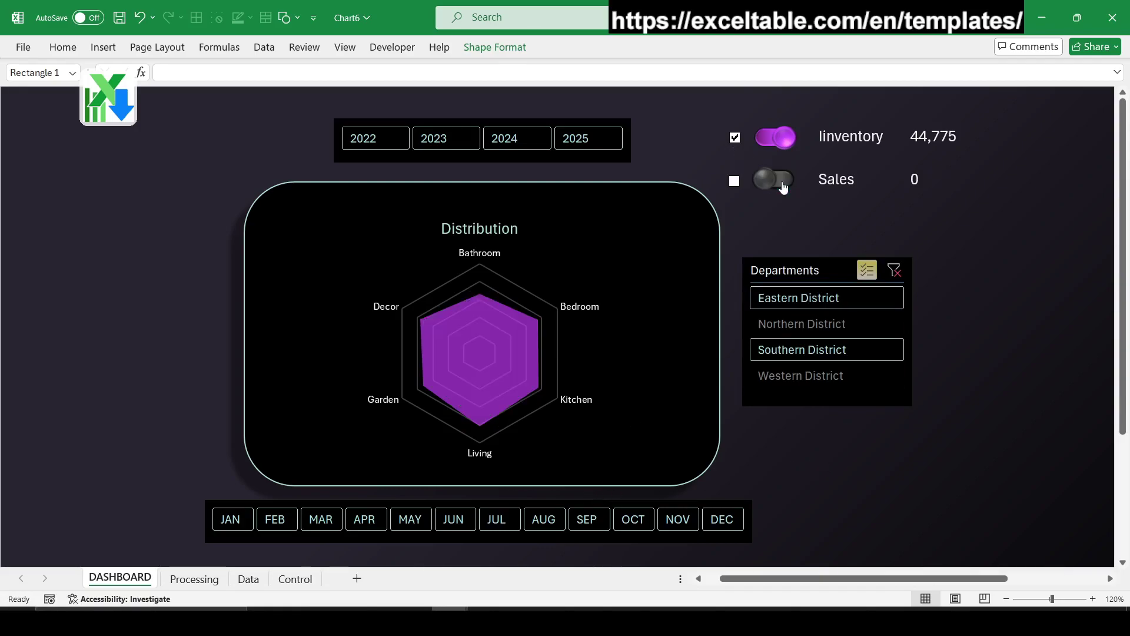
click(784, 188)
click(781, 145)
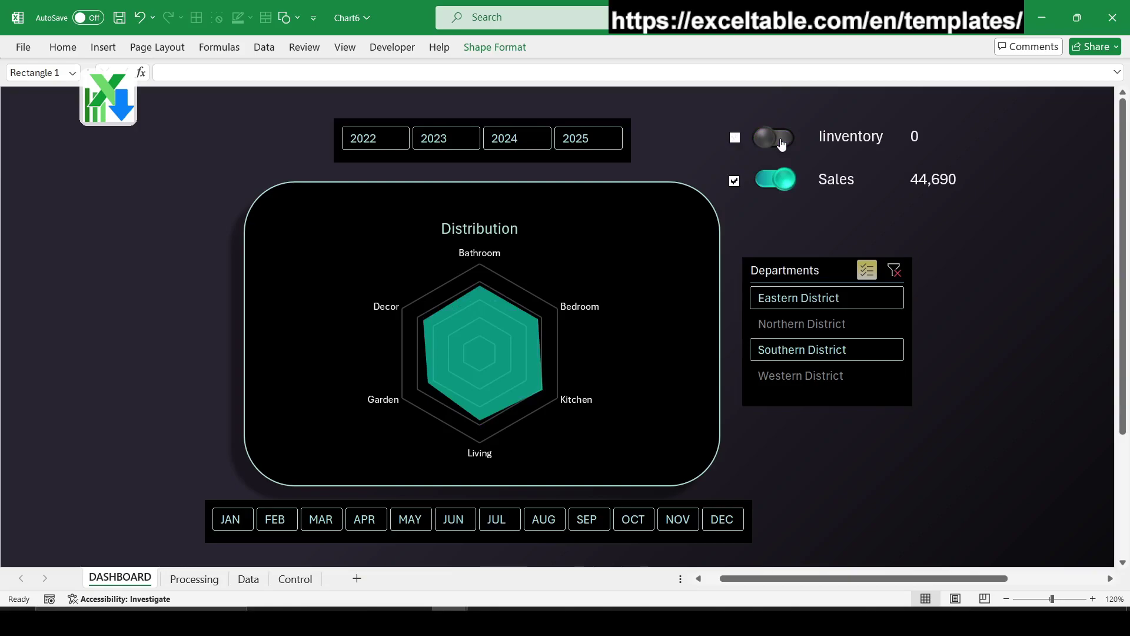
click(781, 144)
- Filter to 2025, clear the department filter, and toggle both series once more
click(595, 138)
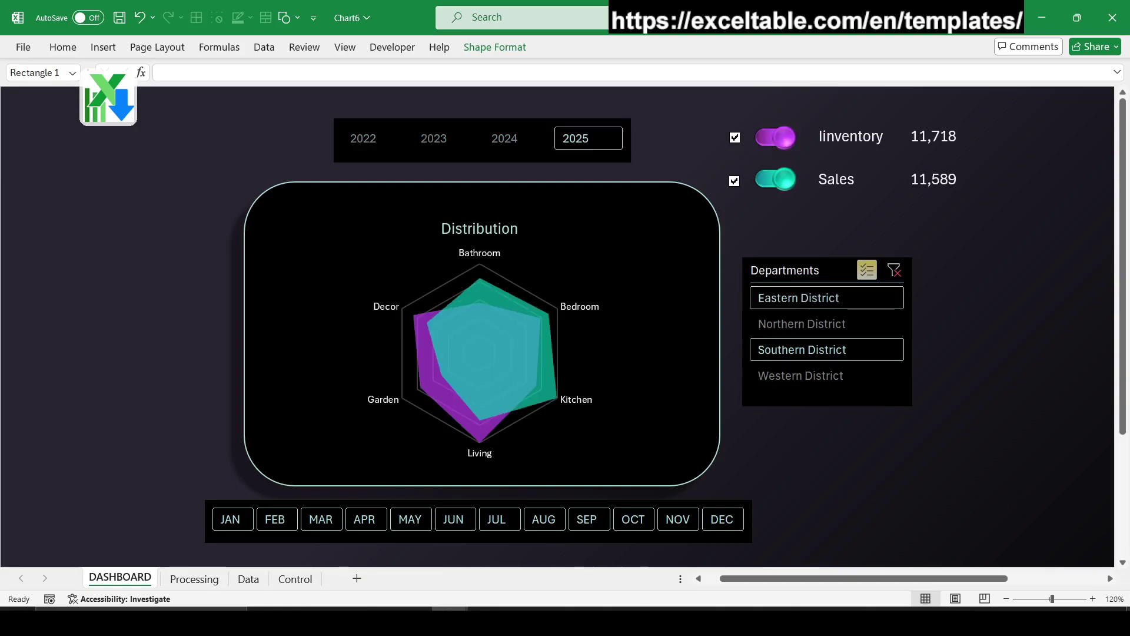
click(894, 270)
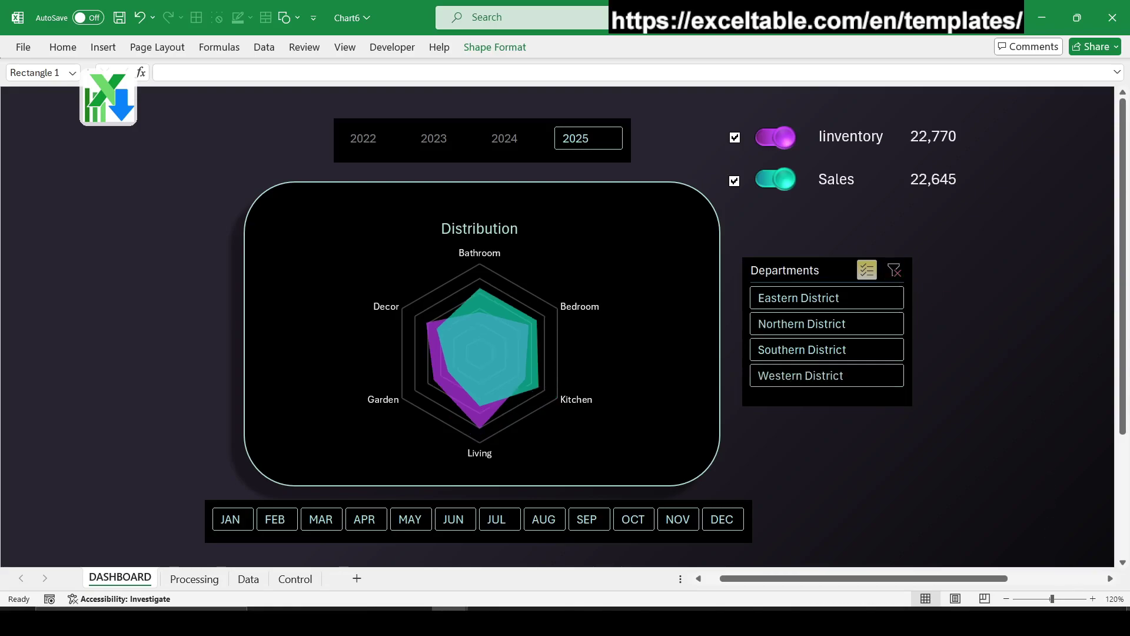
click(777, 183)
click(777, 182)
click(785, 139)
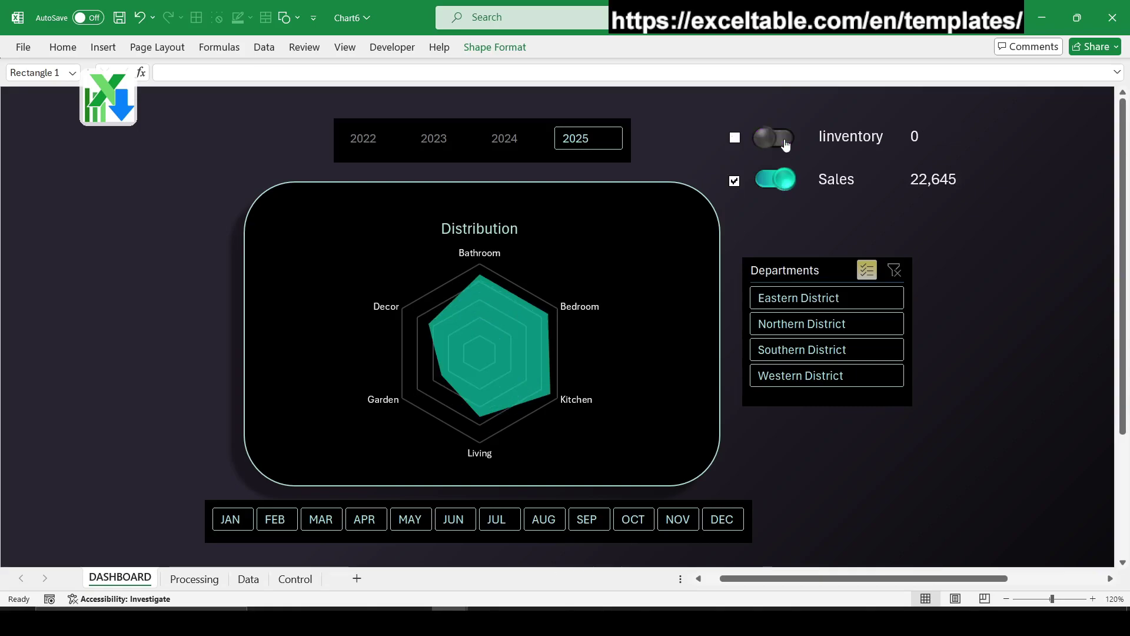
click(785, 139)
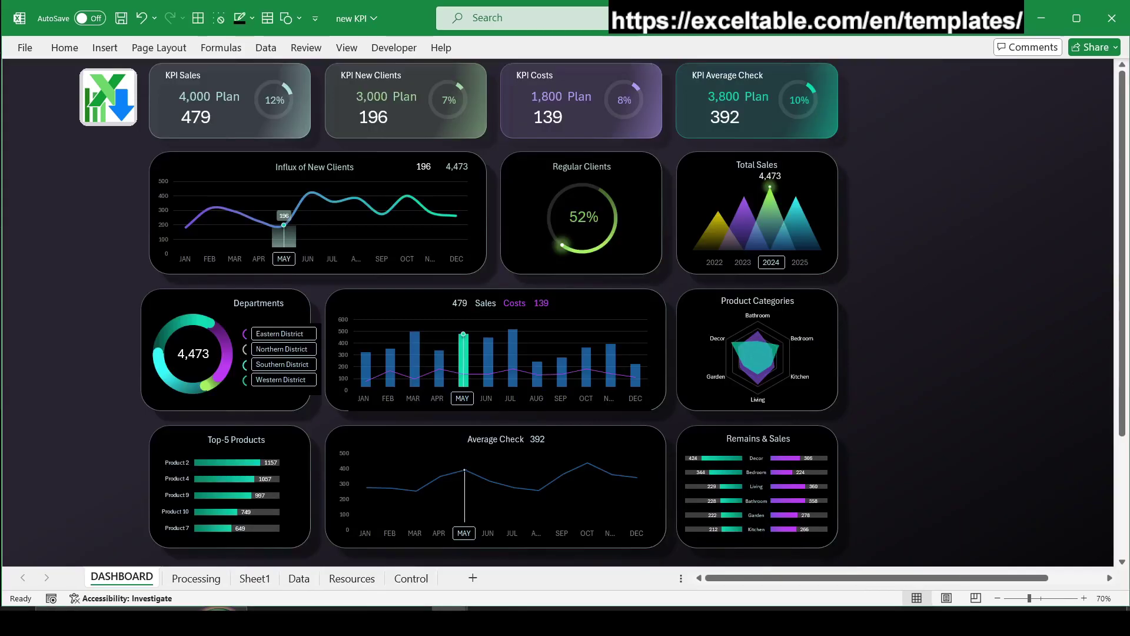
- Try month filters July, August, then MAY–SEP, FEB–JUN and AUG–DEC
click(510, 398)
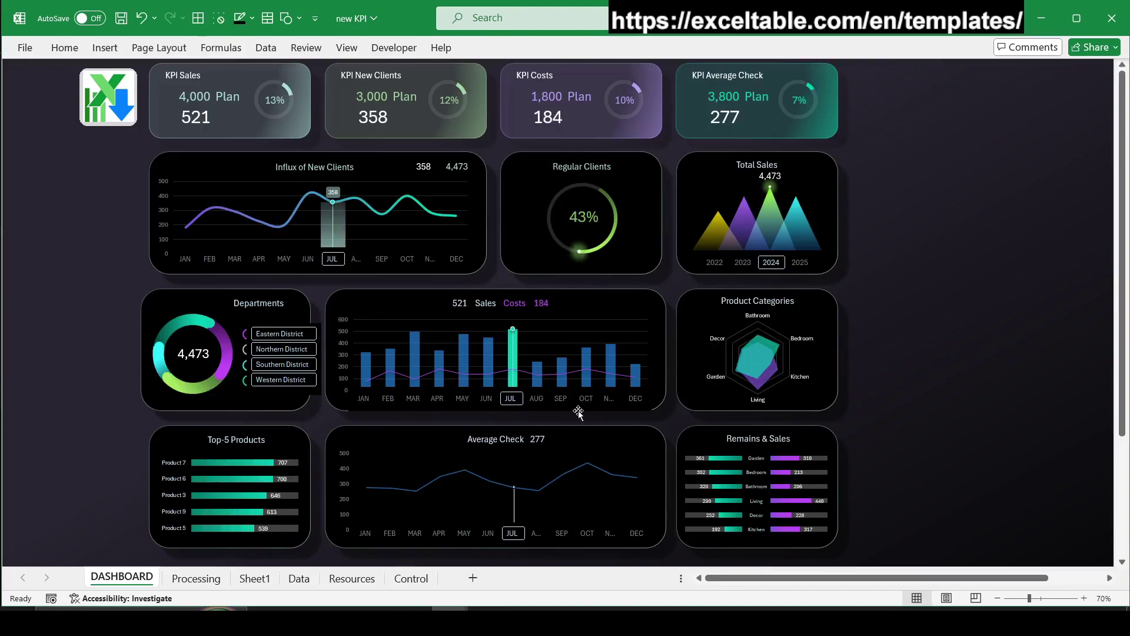
click(544, 399)
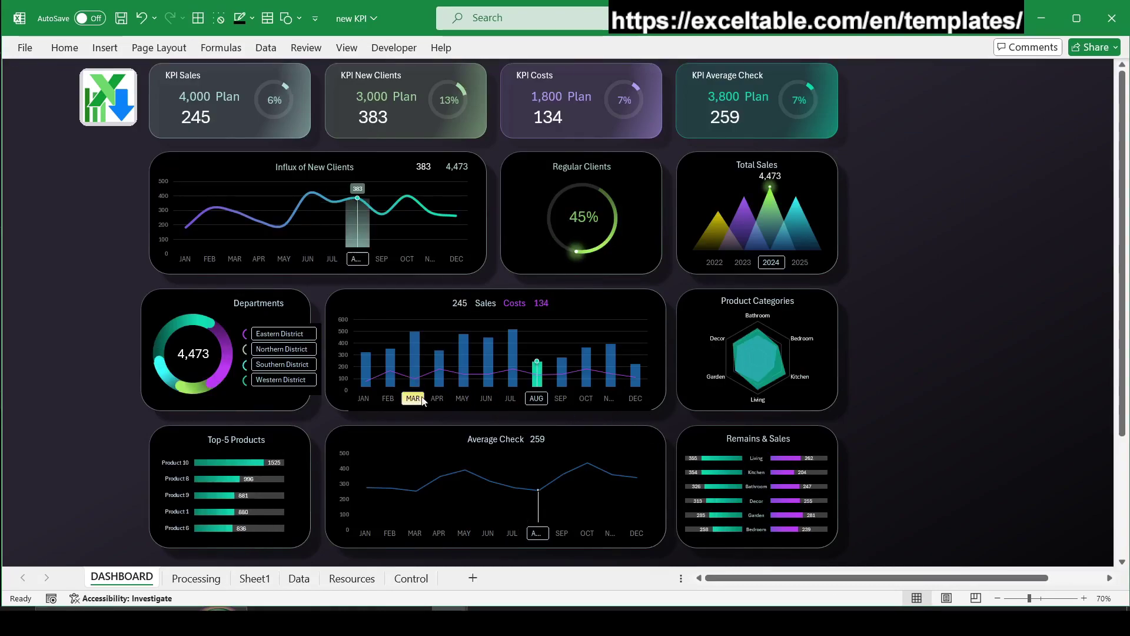
drag(560, 399, 462, 399)
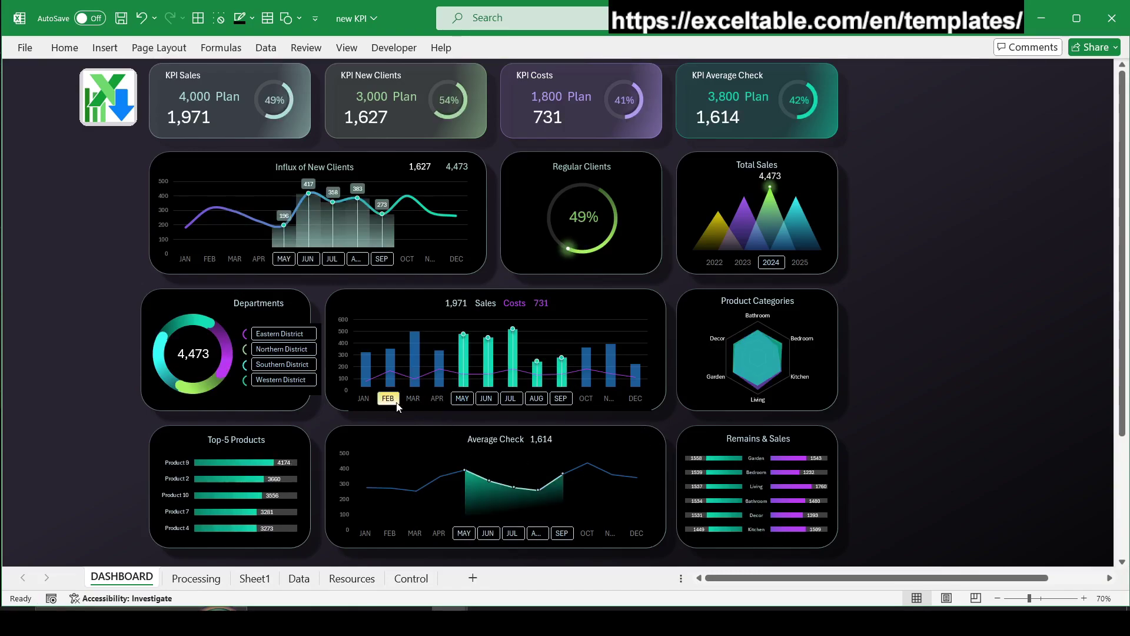
drag(388, 398, 486, 399)
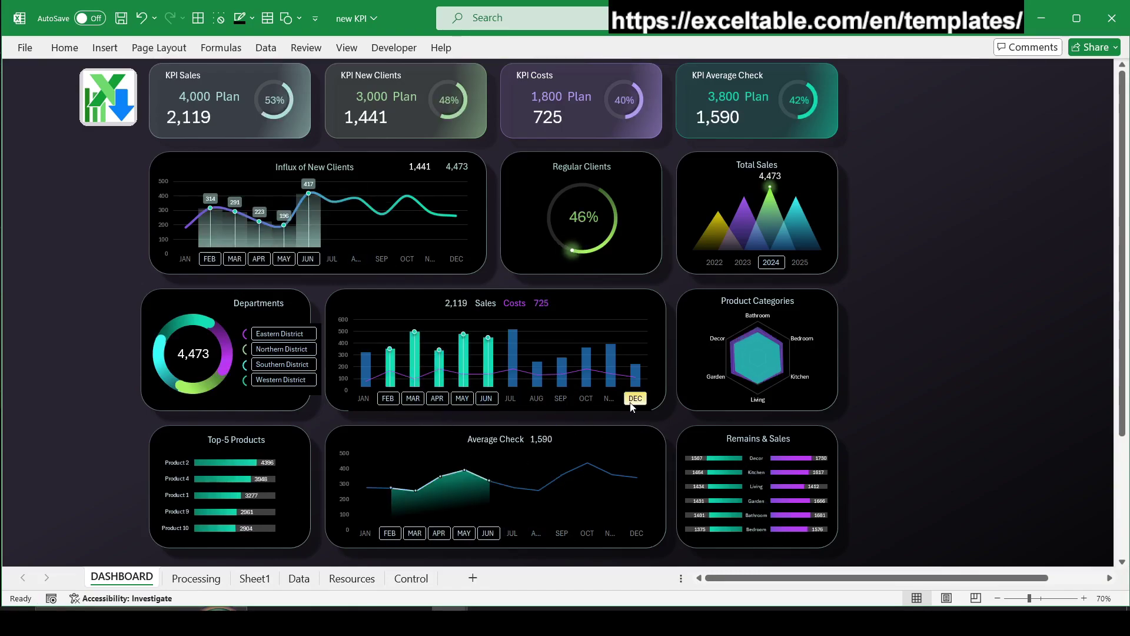
drag(635, 399, 533, 398)
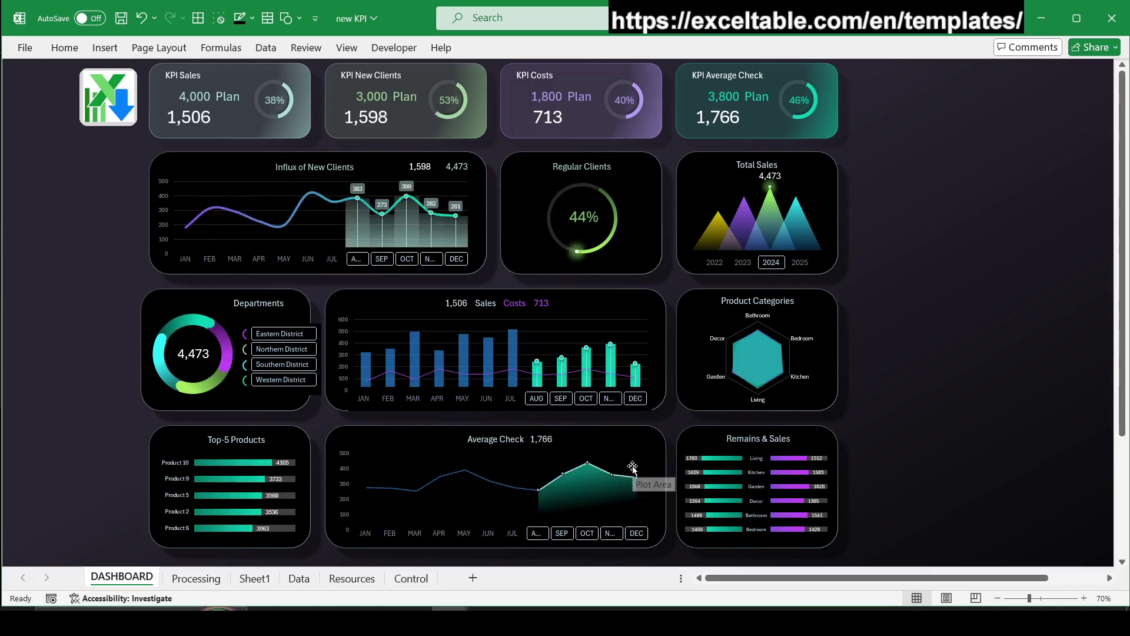
- Switch years to 2023, then 2022 with MAR–JUL, then 2024
click(741, 261)
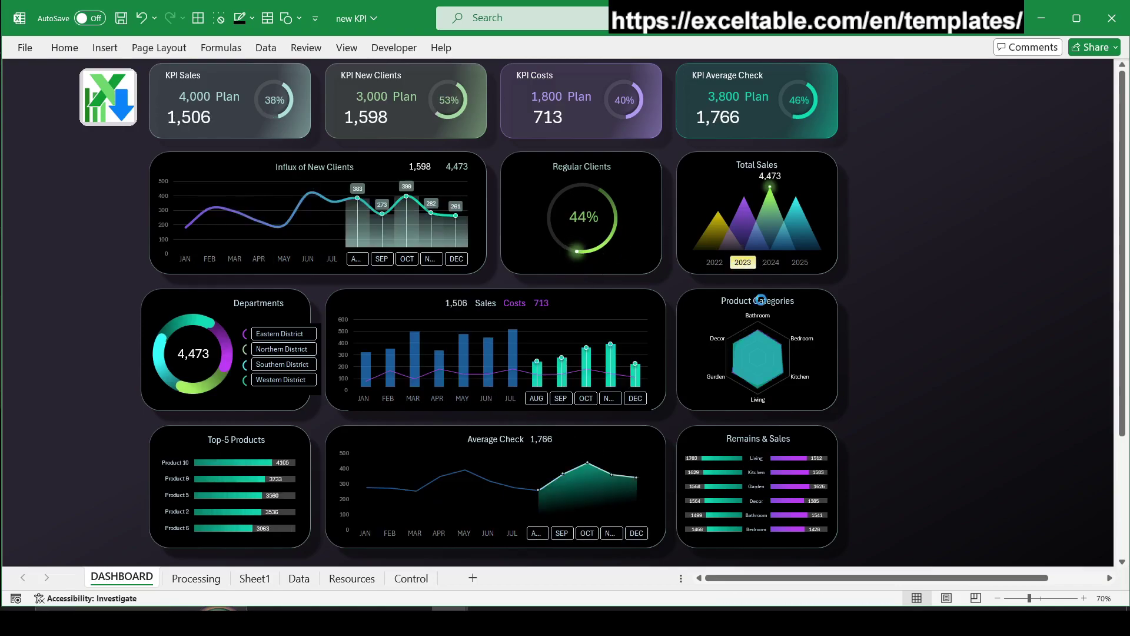
click(714, 262)
drag(426, 400, 500, 392)
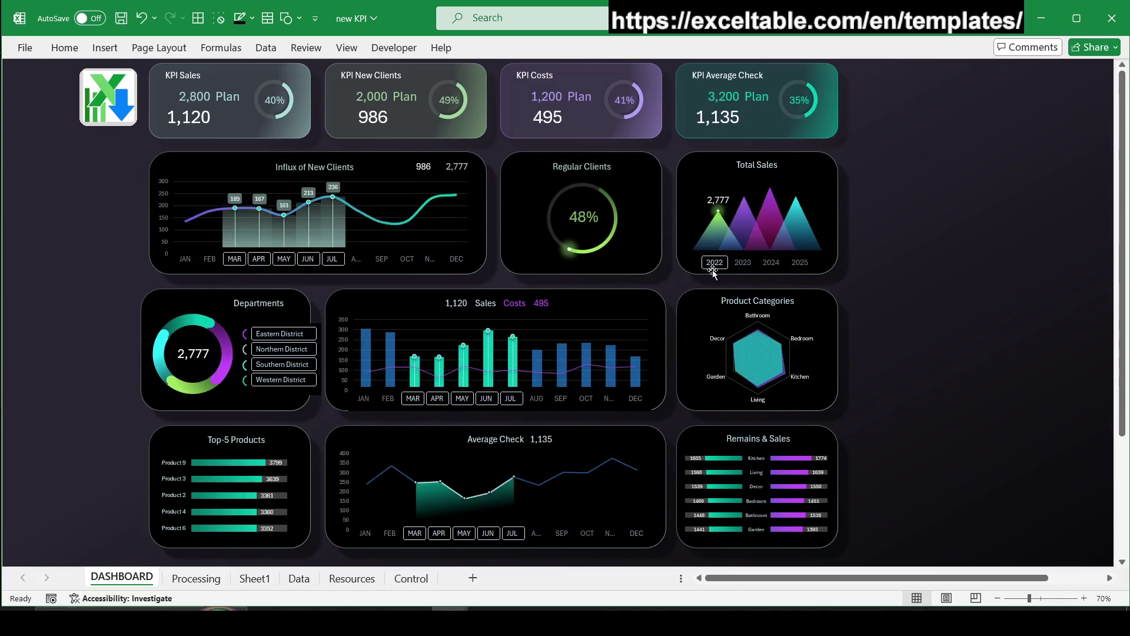
click(771, 262)
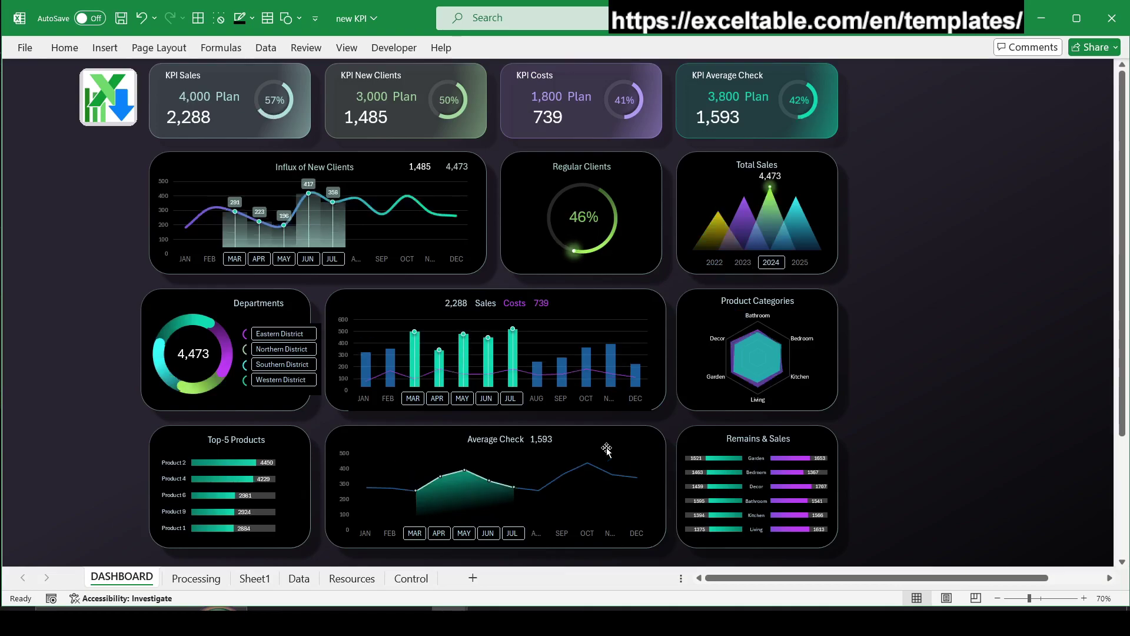
- Try September and November alone, then set 2025 with every month JAN through DEC
click(561, 398)
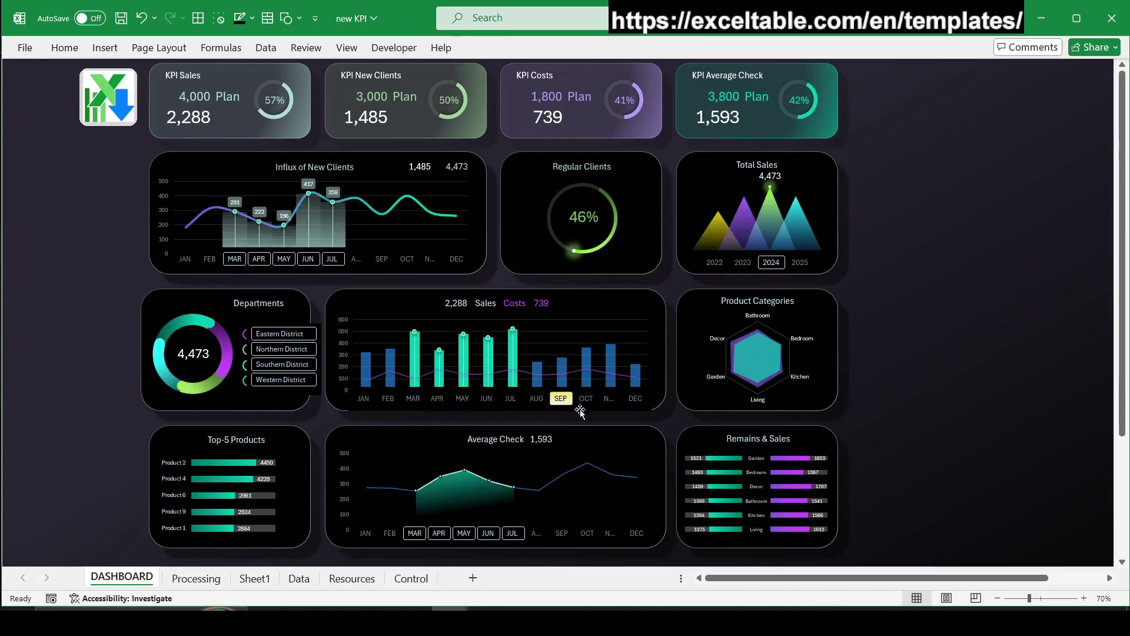
click(609, 399)
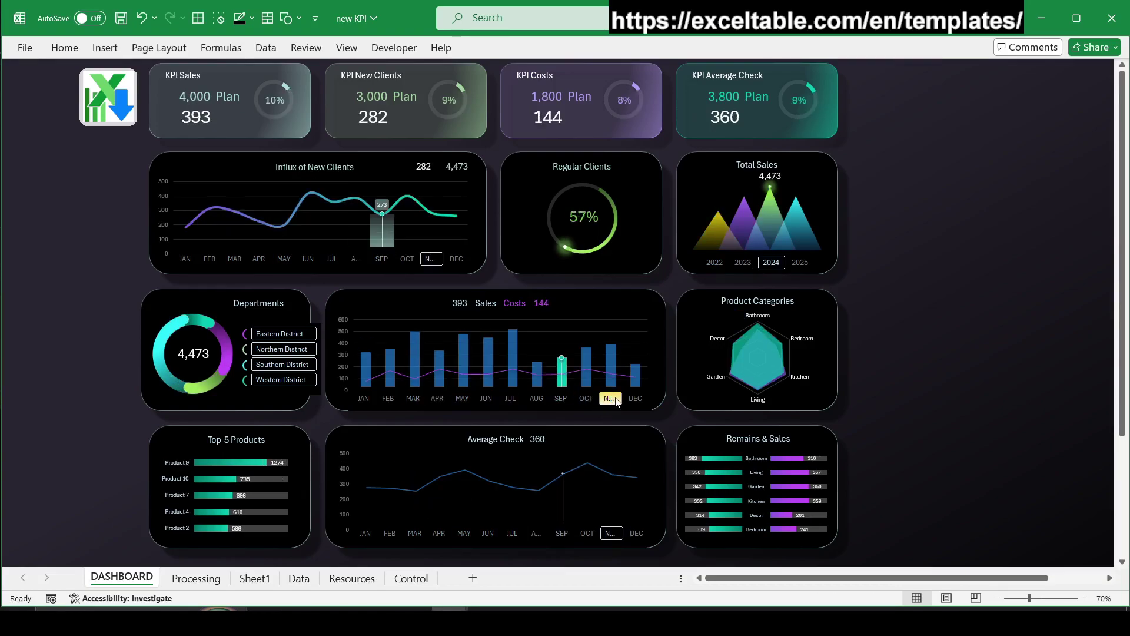
click(801, 263)
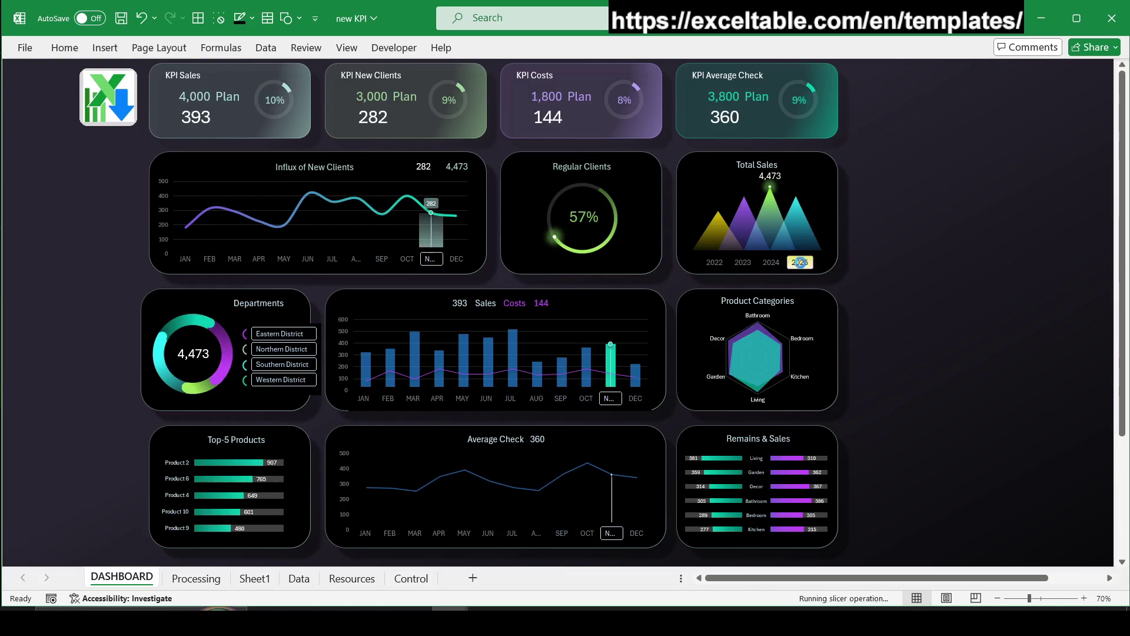
click(468, 401)
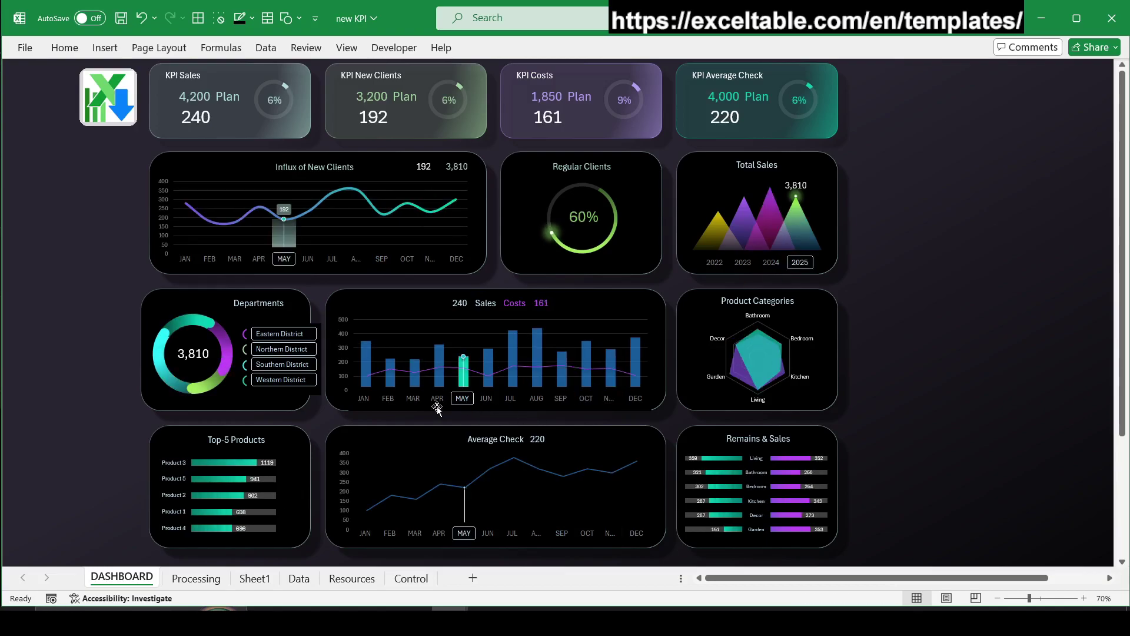
drag(363, 399, 634, 401)
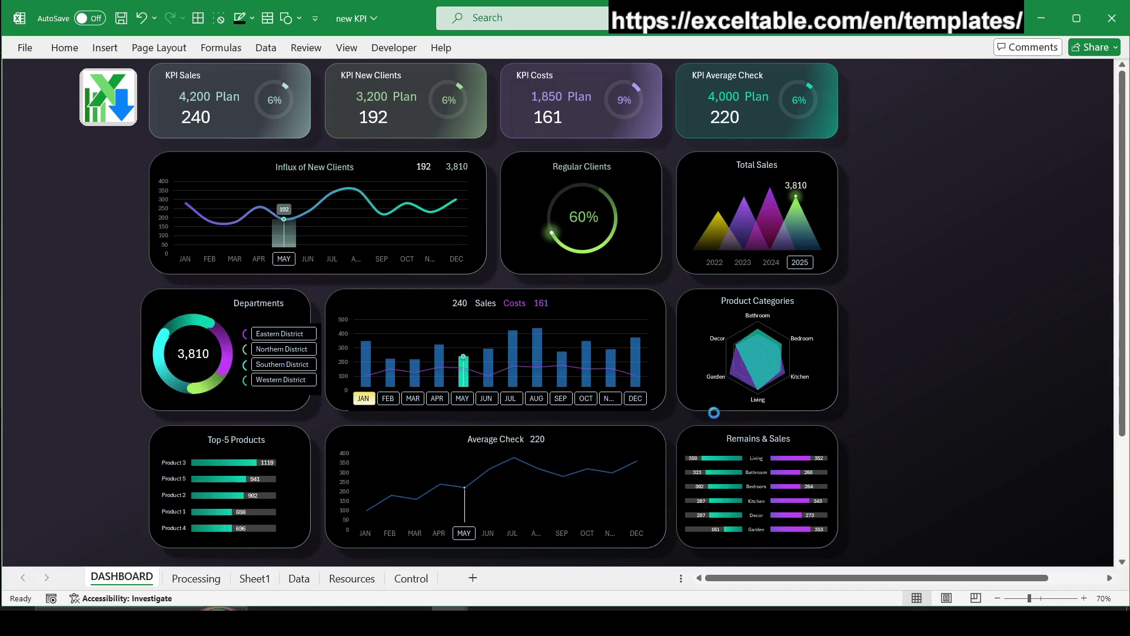